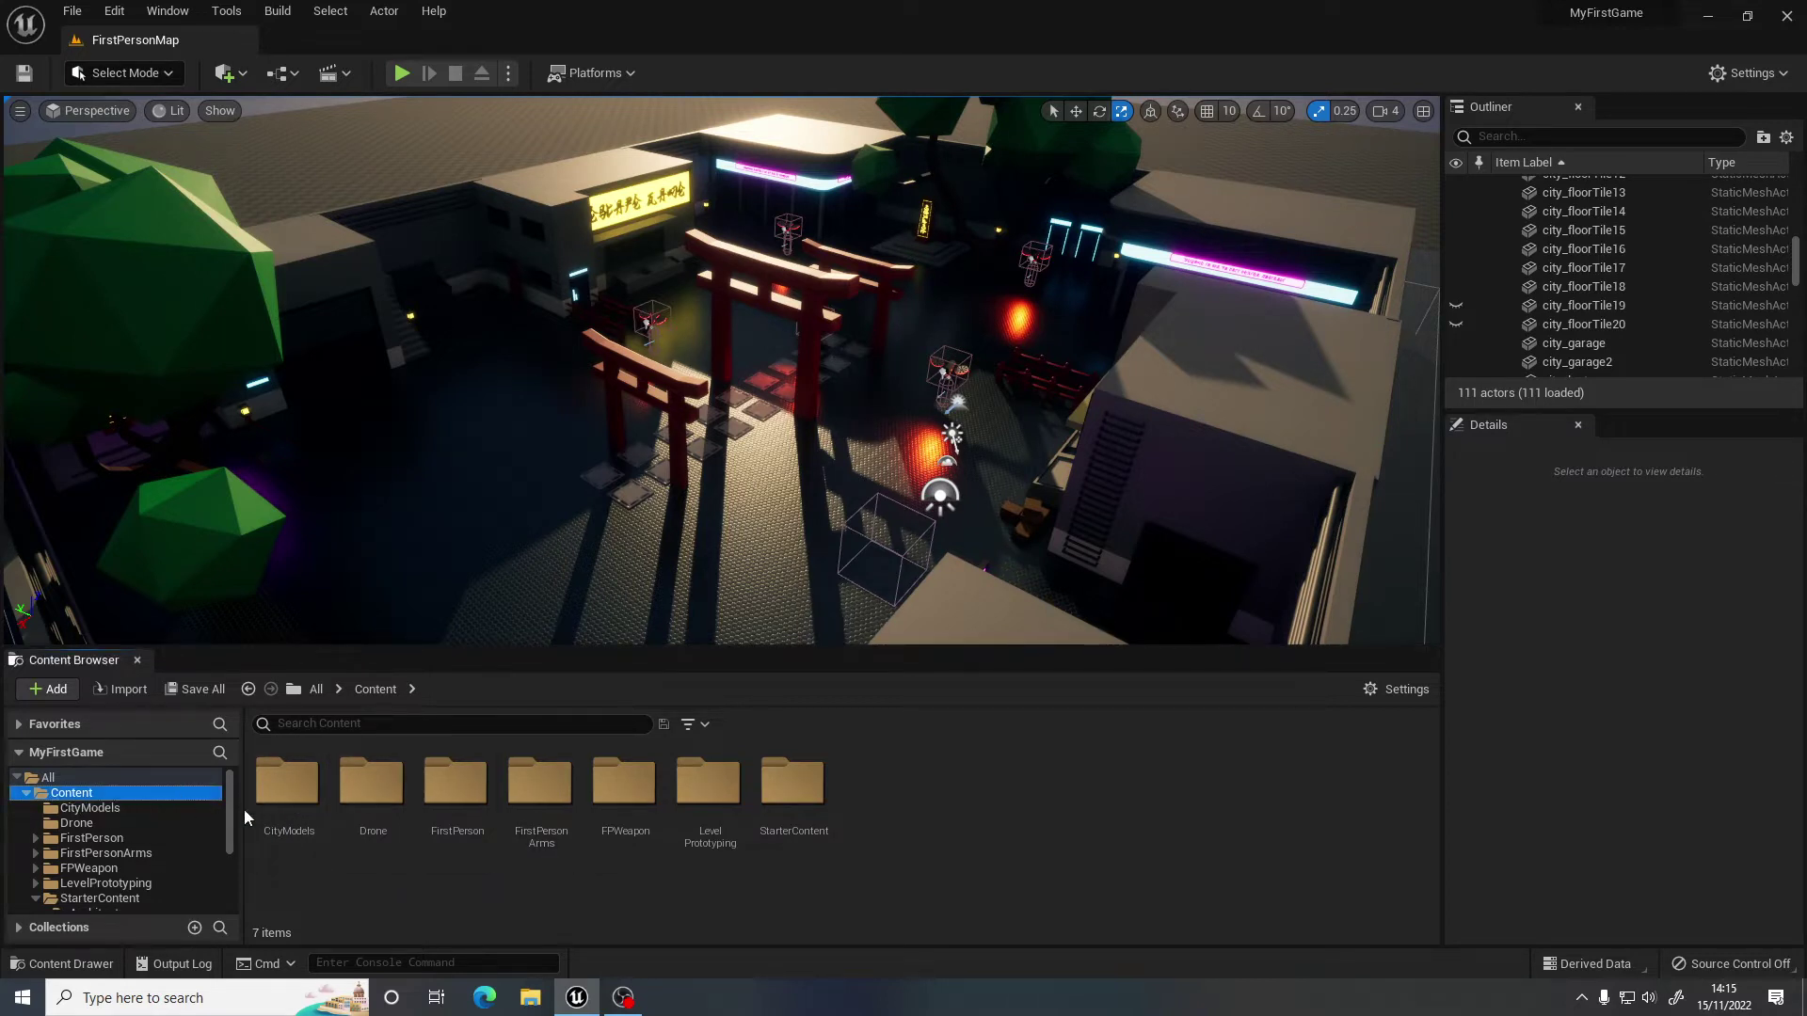
Create a folder named UI in the project's Content folder and open it.
{"action": "right_click", "coordinate": [926, 815]}
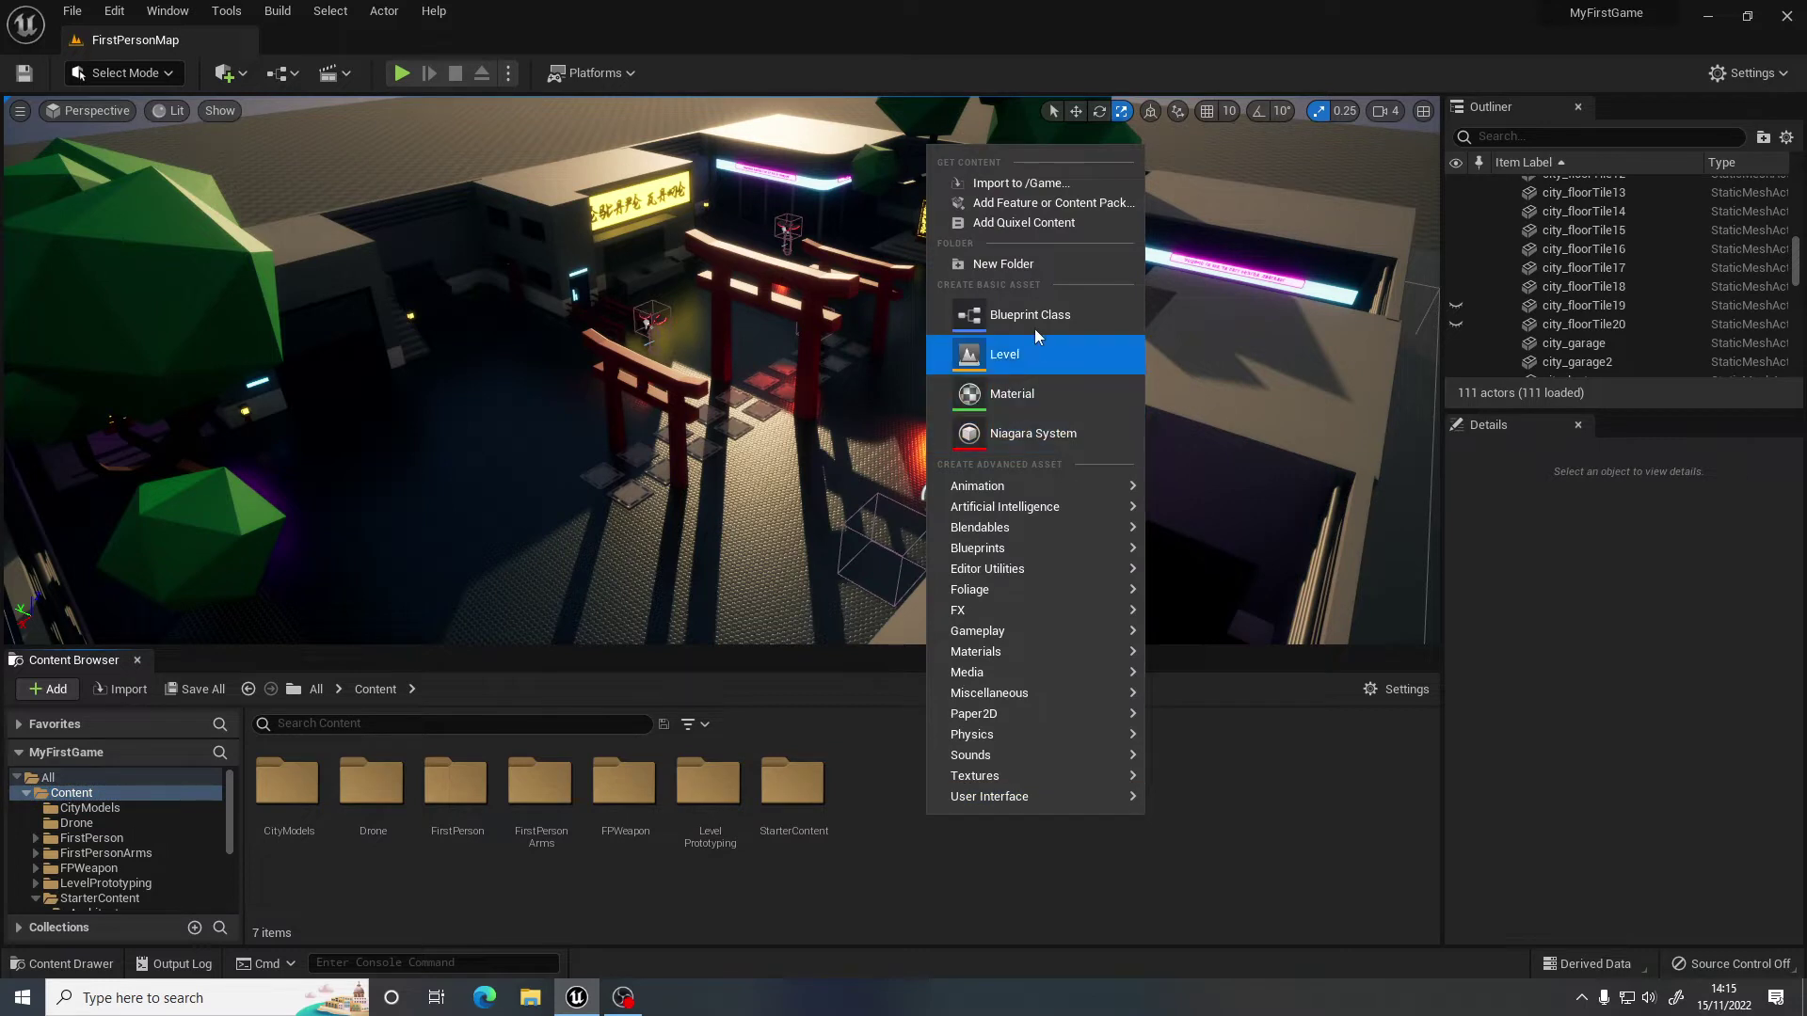
{"action": "left_click", "coordinate": [1003, 263]}
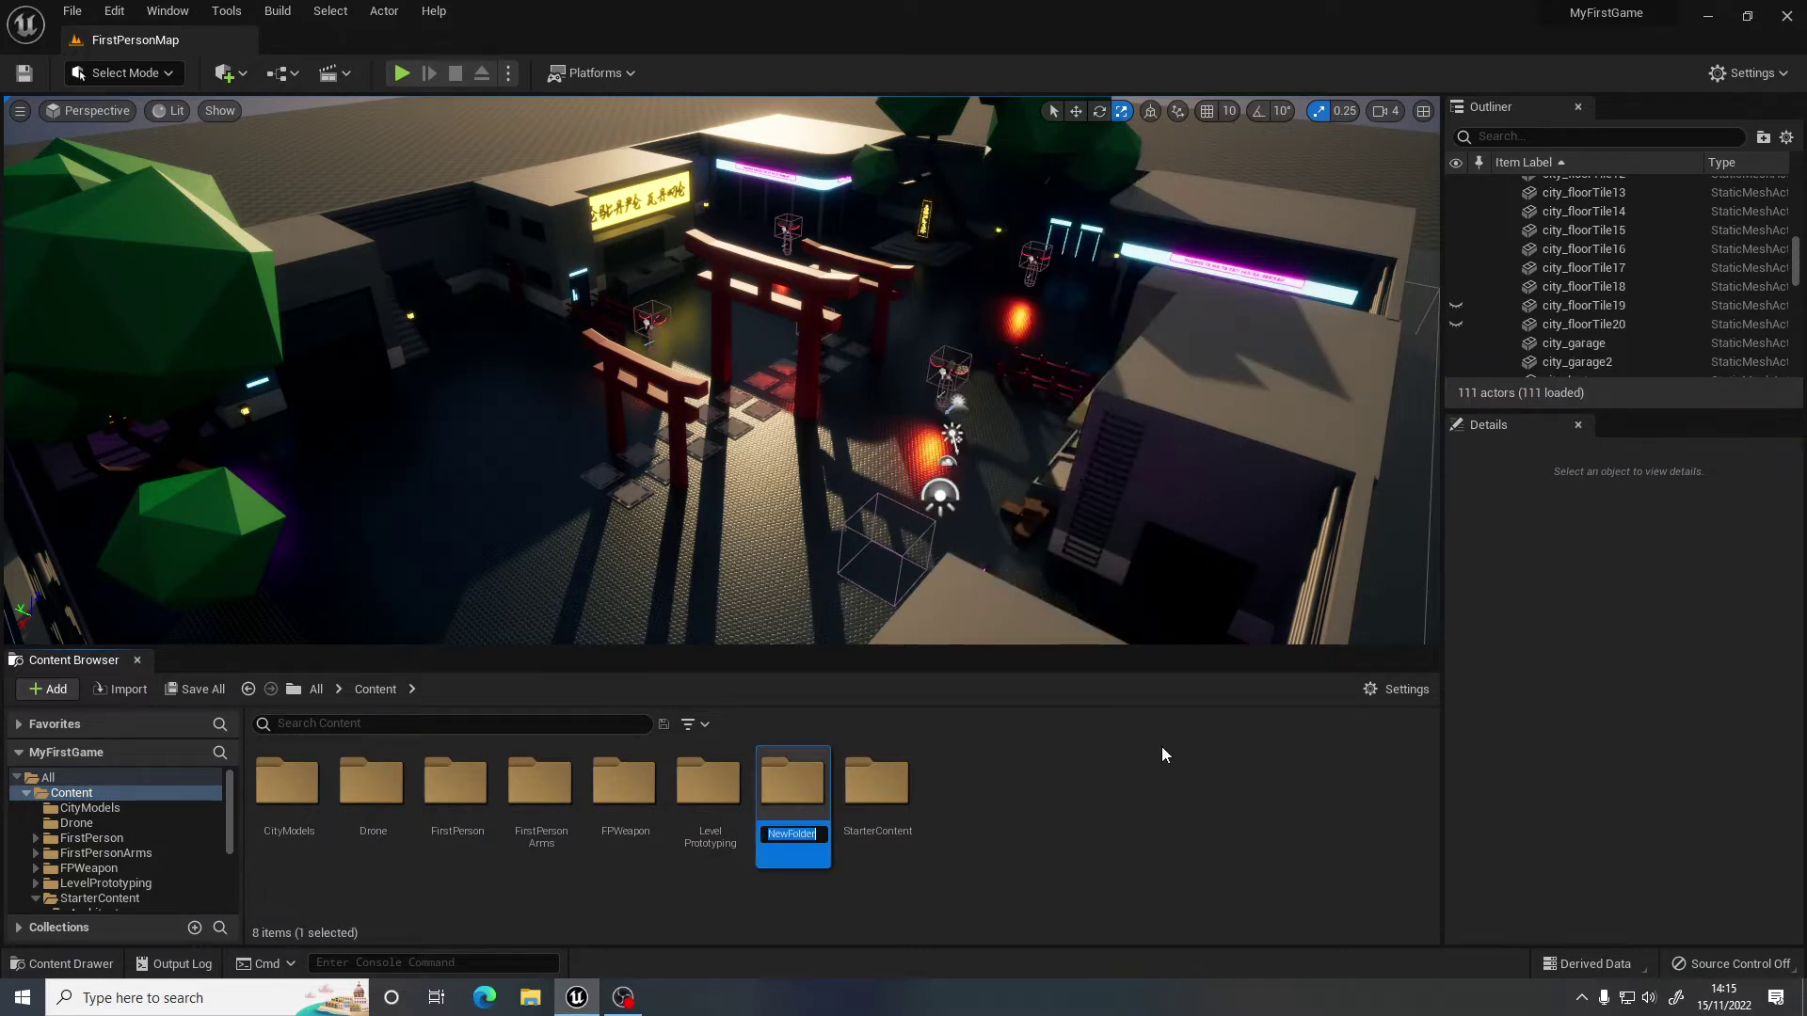
{"action": "type", "text": "UI"}
{"action": "key", "text": "Return"}
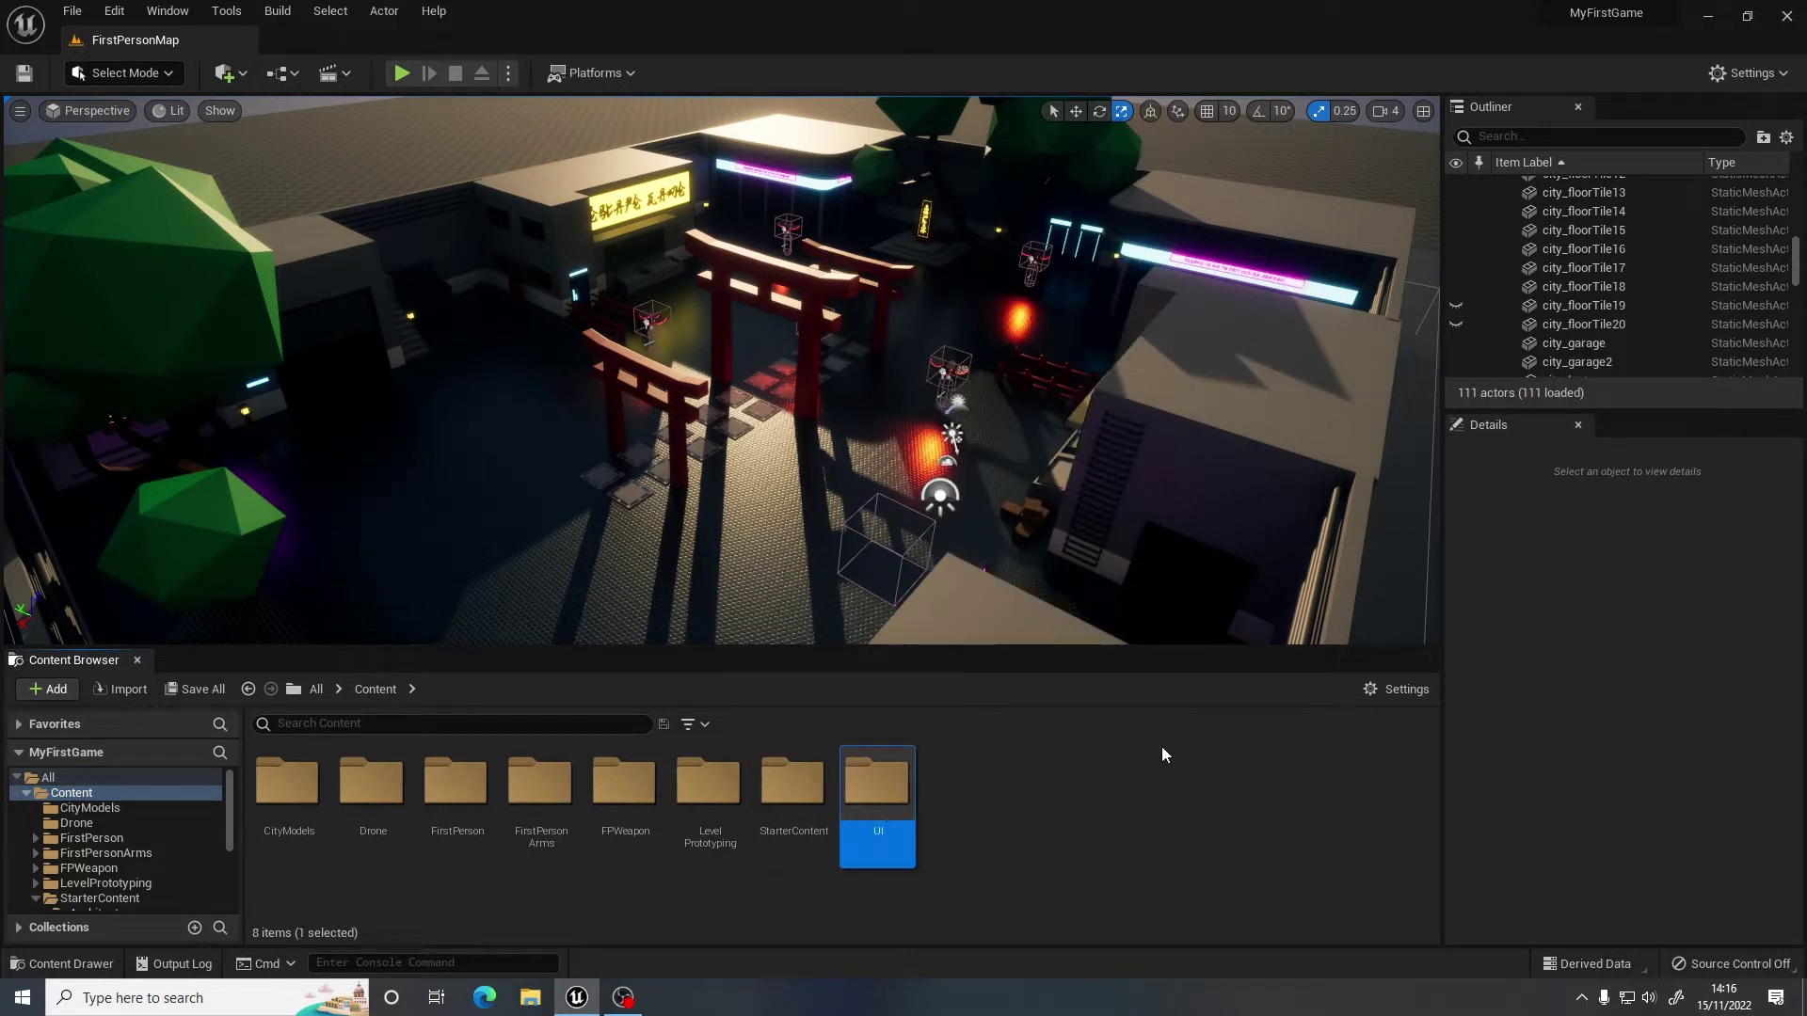
{"action": "double_click", "coordinate": [885, 790]}
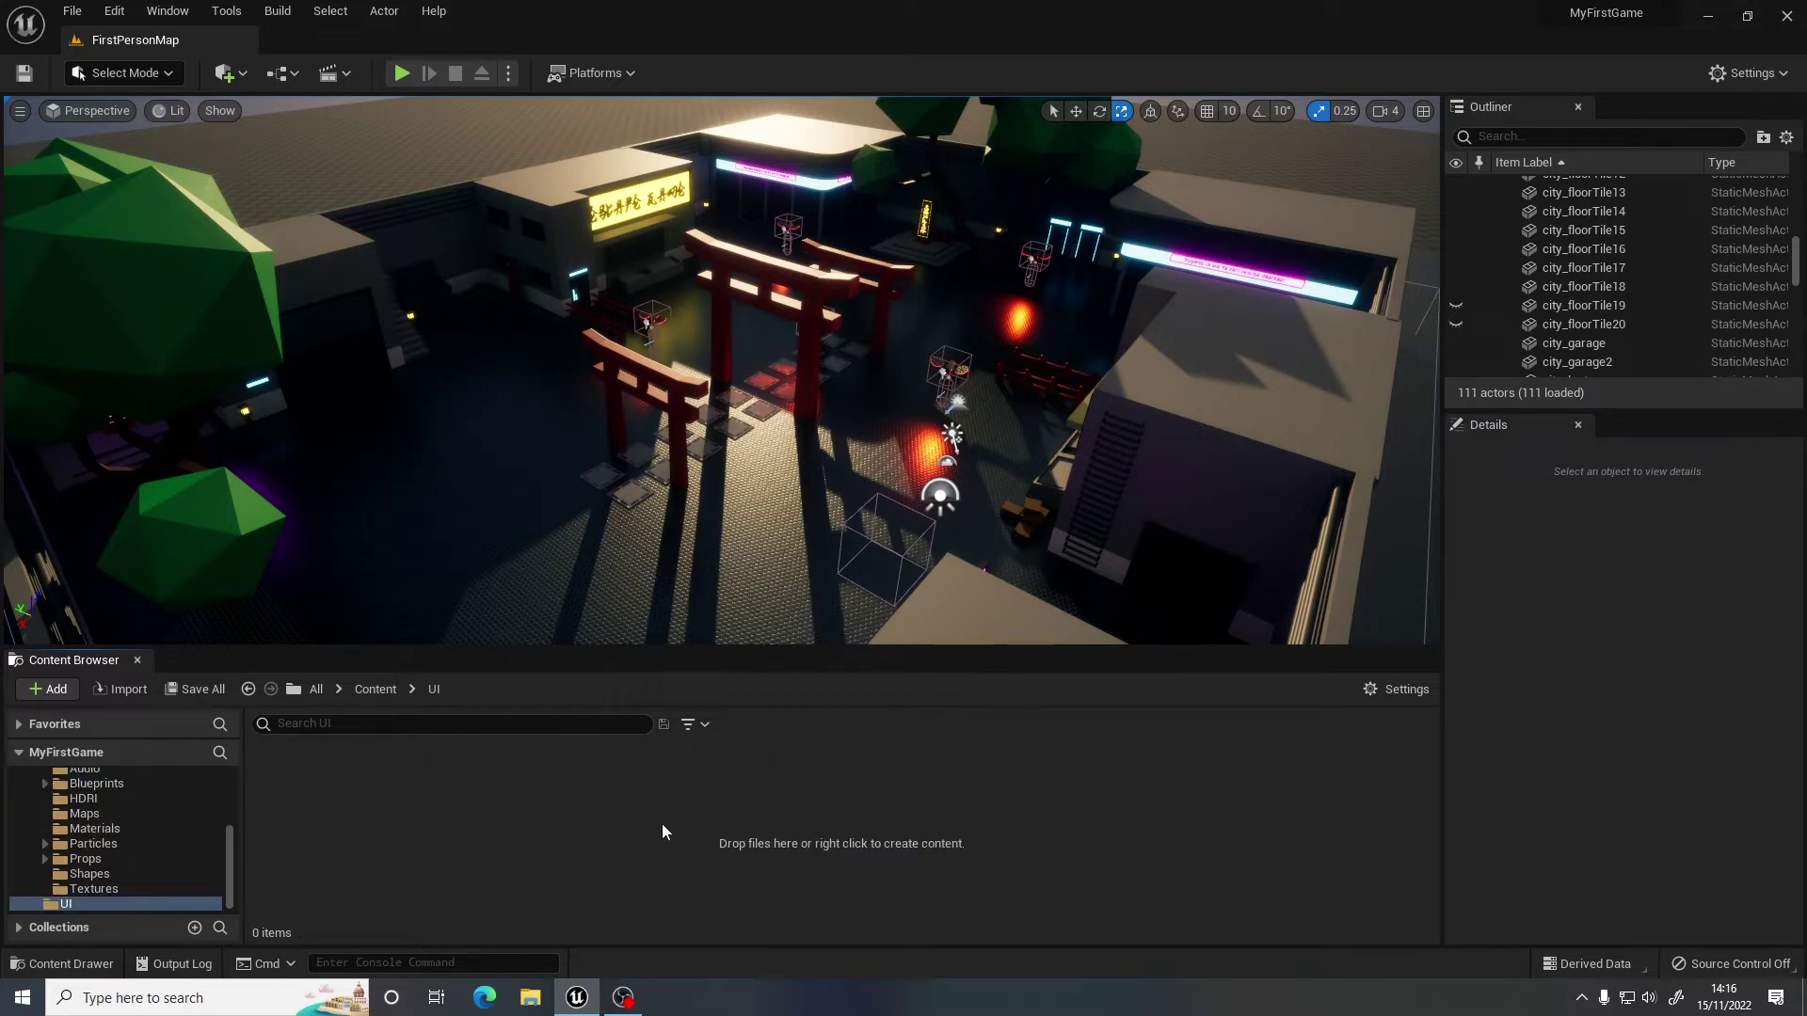
Import the captured and escaped PNG files from Downloads > FirstGameAssets > FirstGameAssets into the UI folder.
{"action": "left_click", "coordinate": [130, 690]}
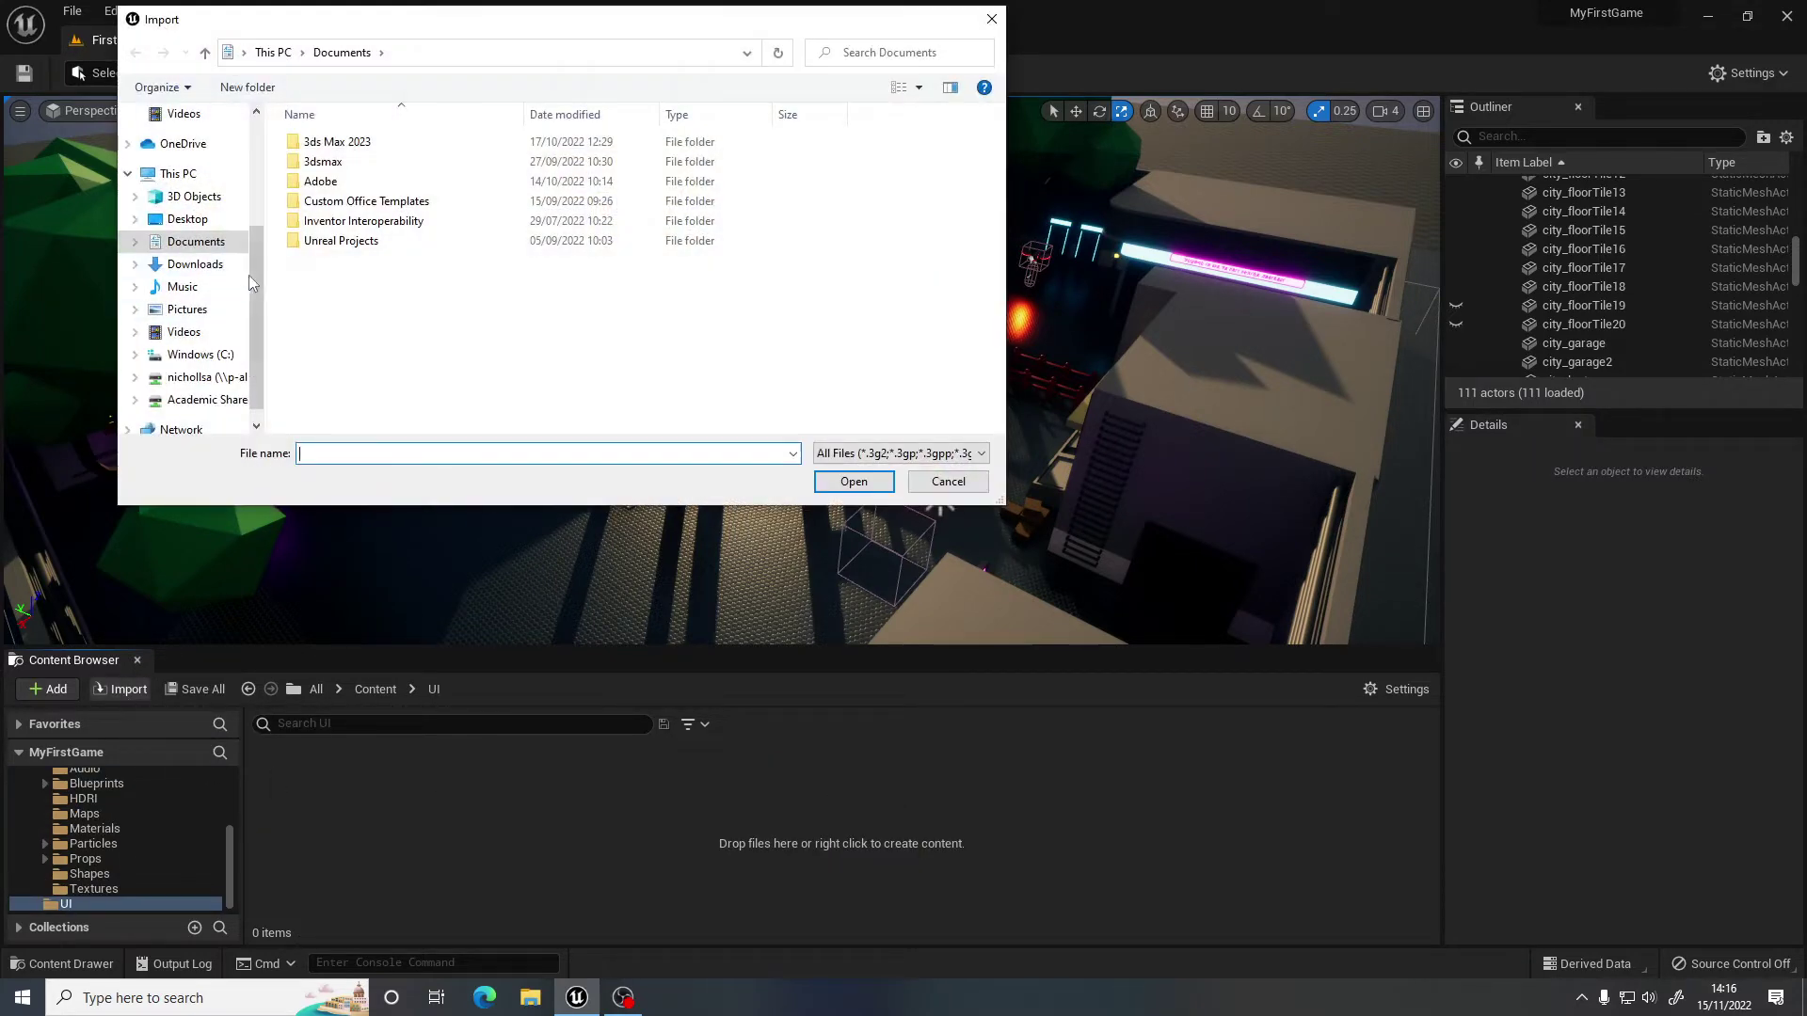
{"action": "left_click", "coordinate": [193, 177]}
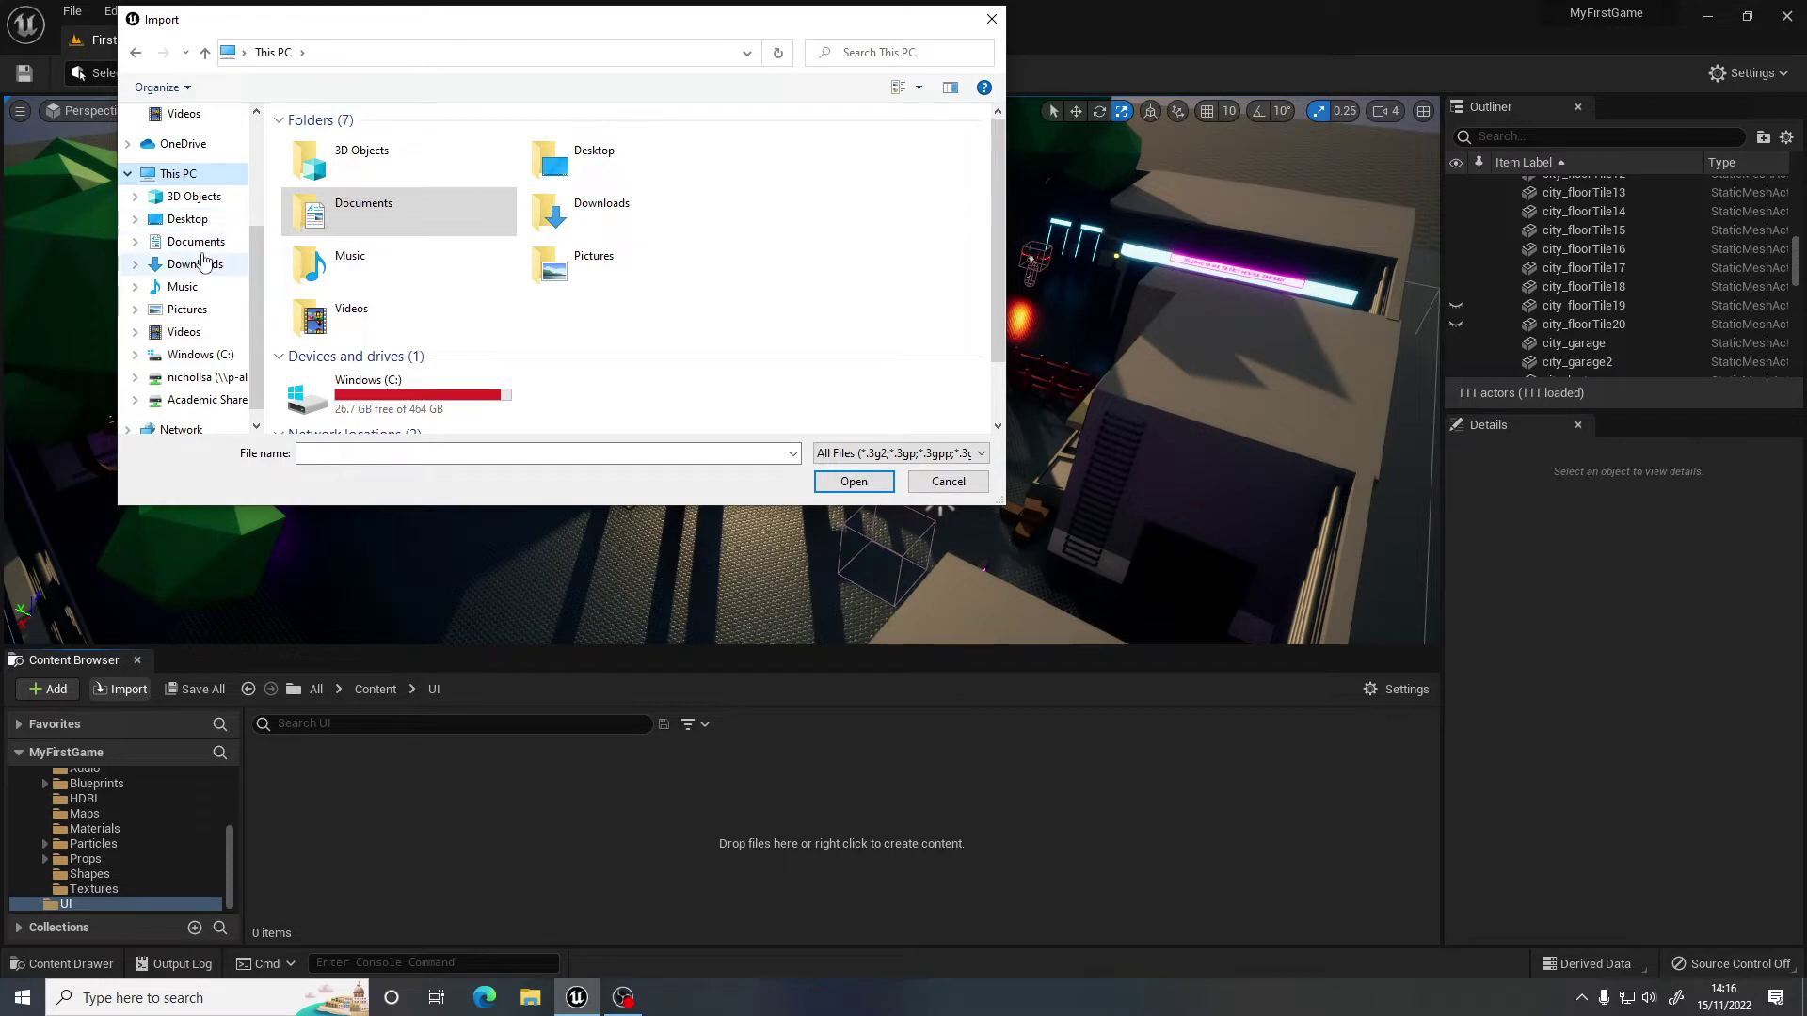
{"action": "left_click", "coordinate": [199, 263]}
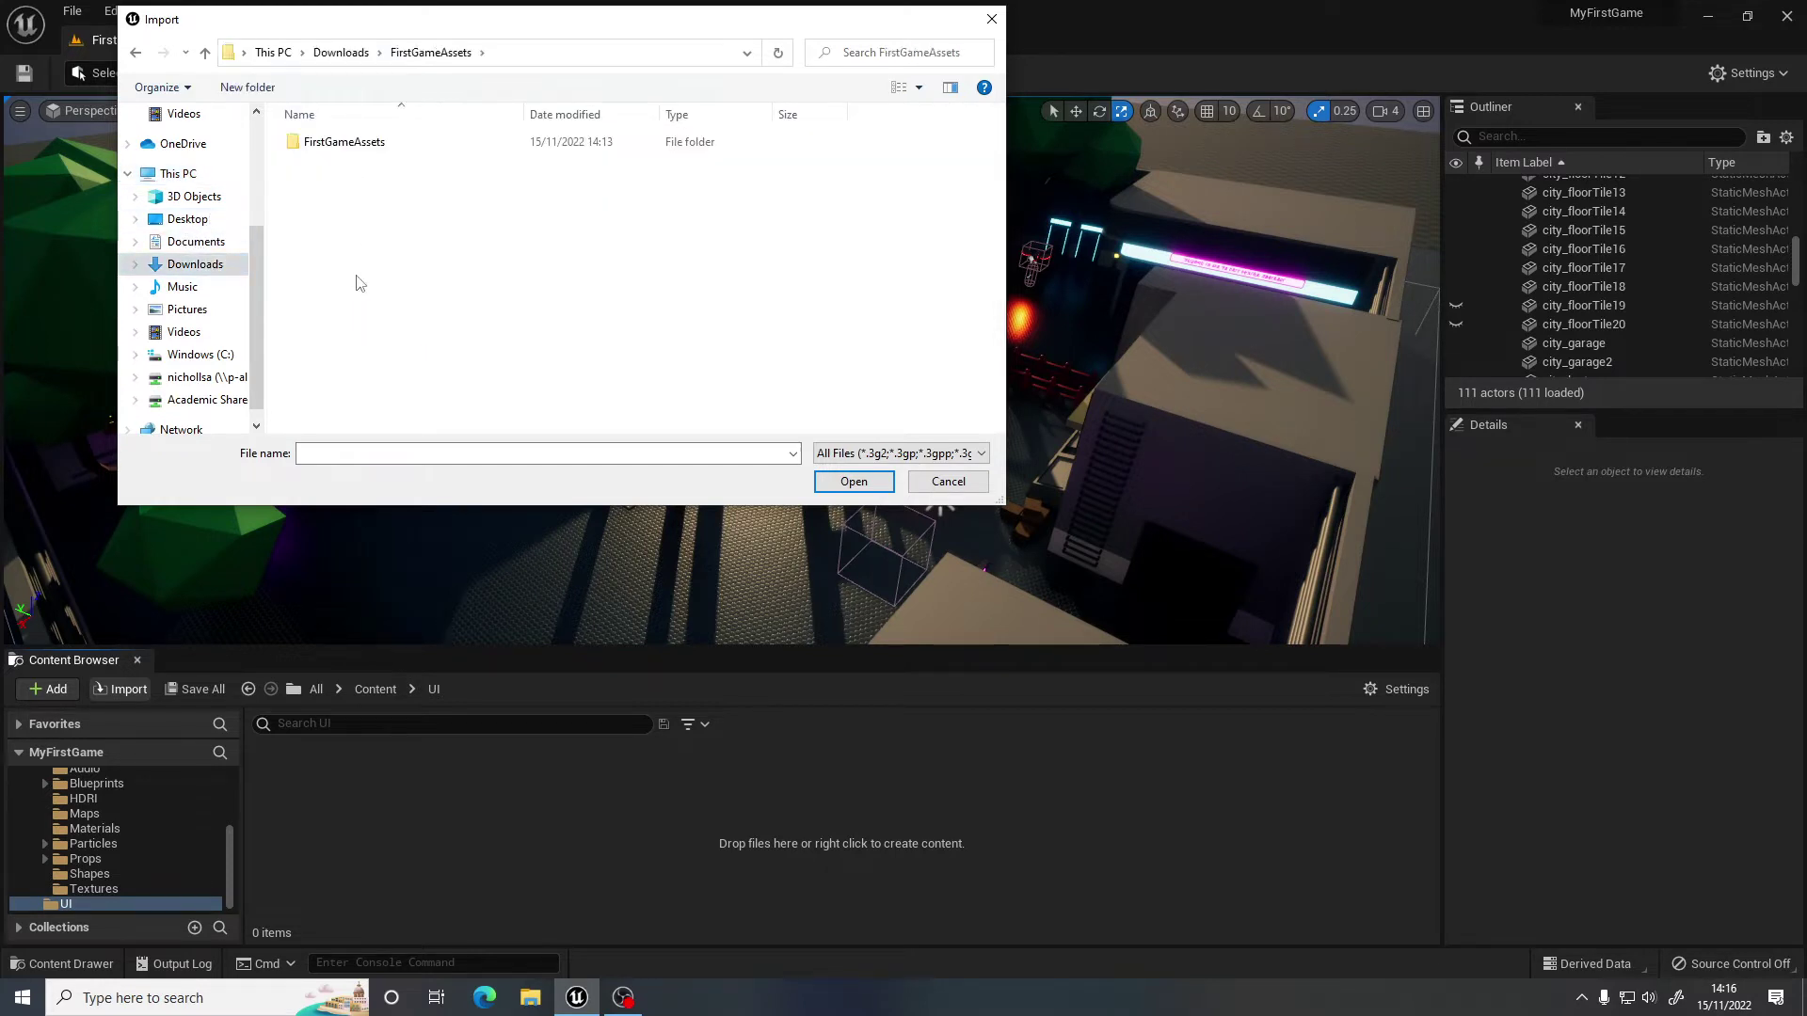
{"action": "double_click", "coordinate": [372, 144]}
{"action": "left_click", "coordinate": [339, 165]}
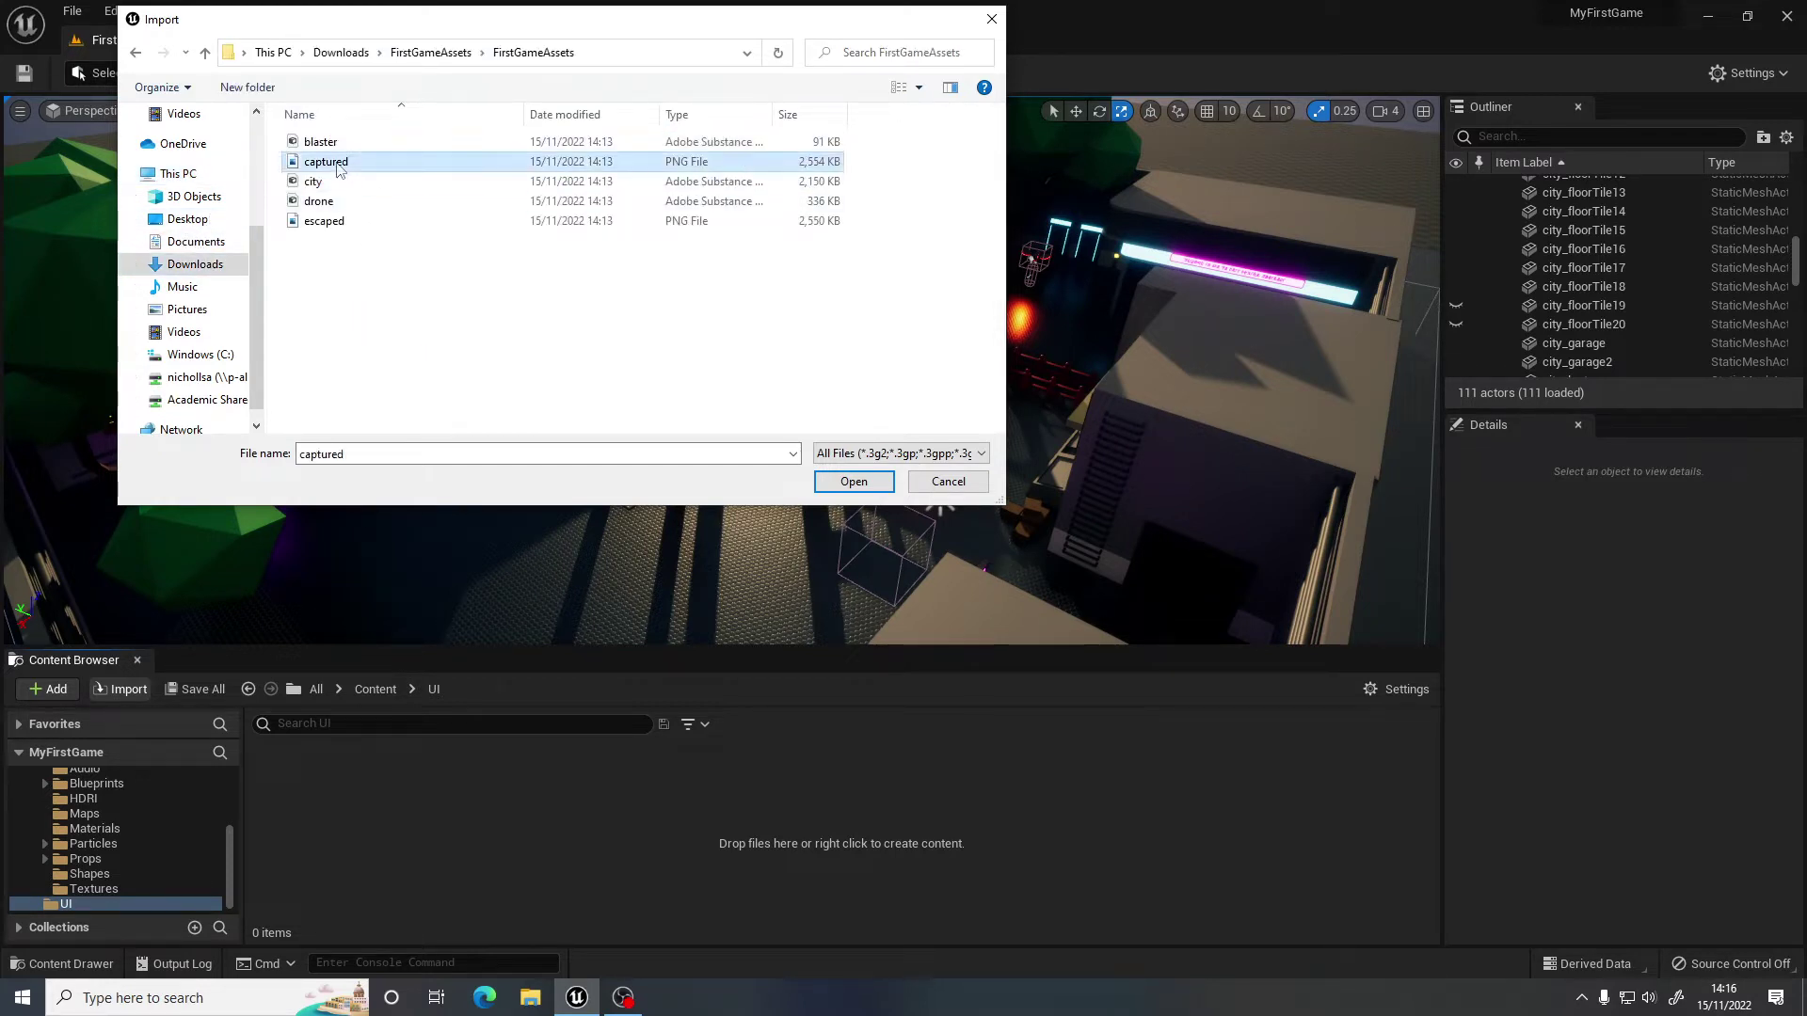
{"action": "left_click", "coordinate": [346, 222], "text": "ctrl"}
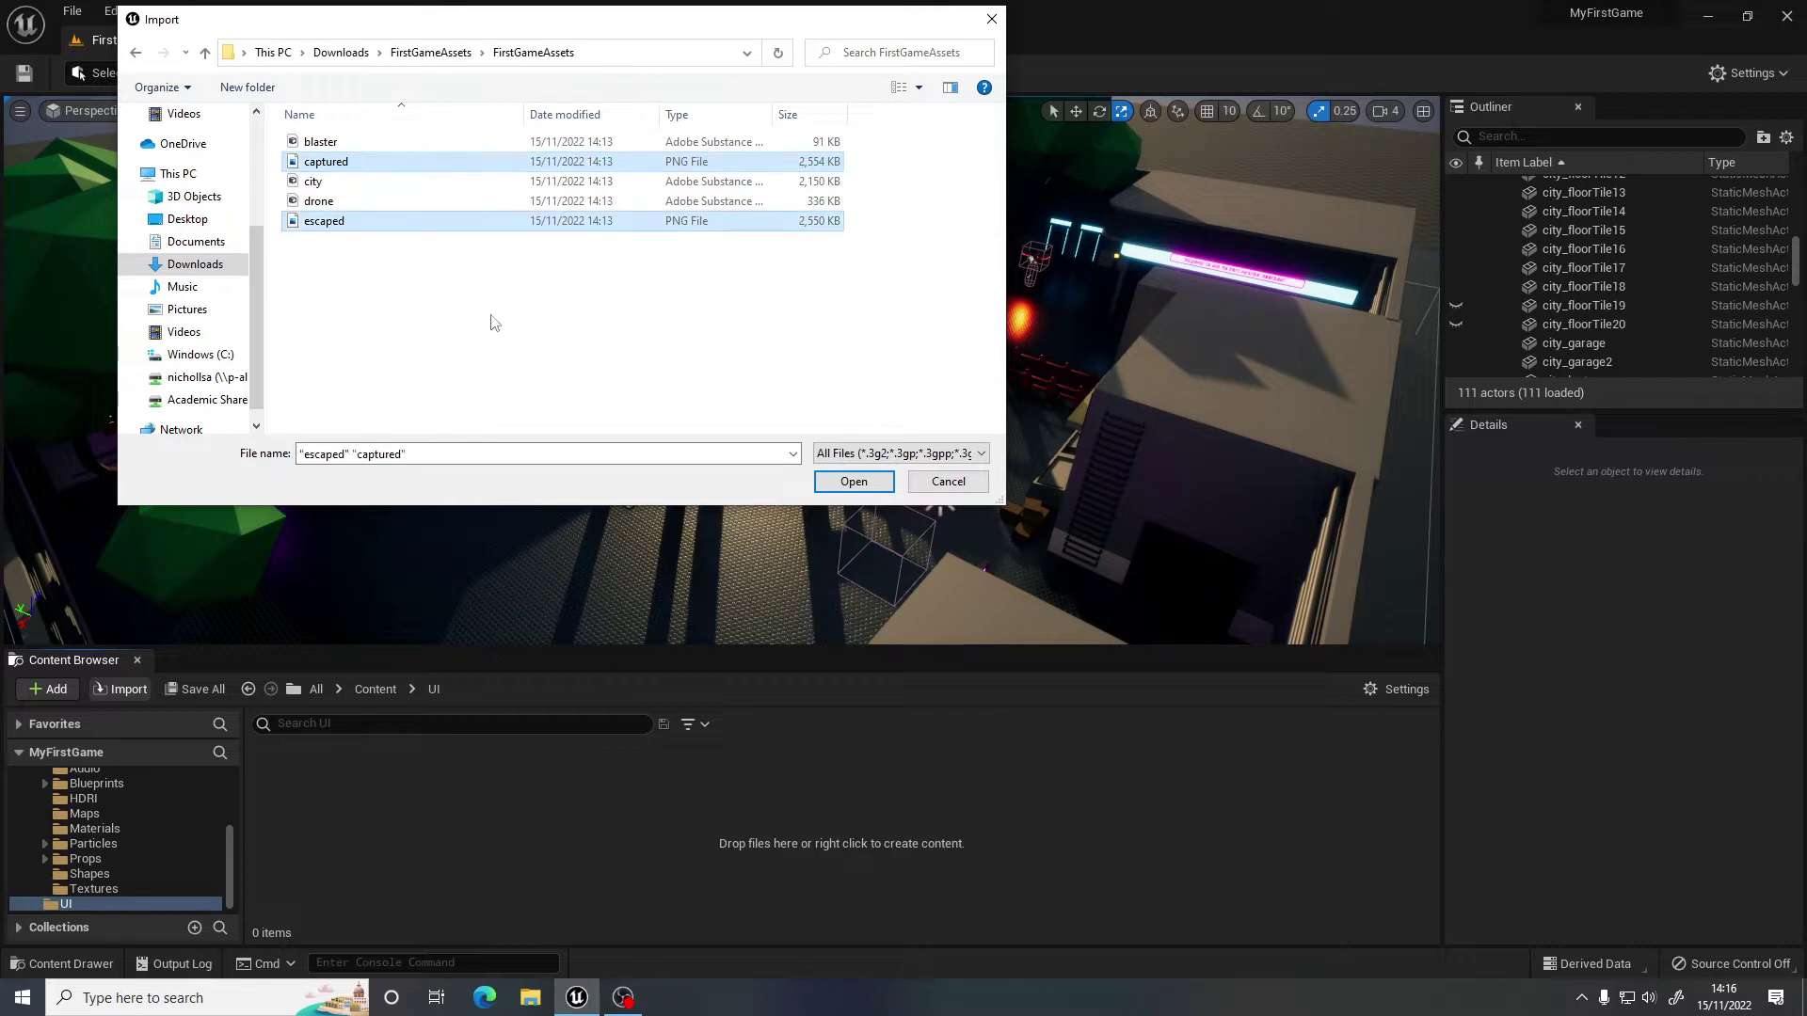
{"action": "left_click", "coordinate": [855, 486]}
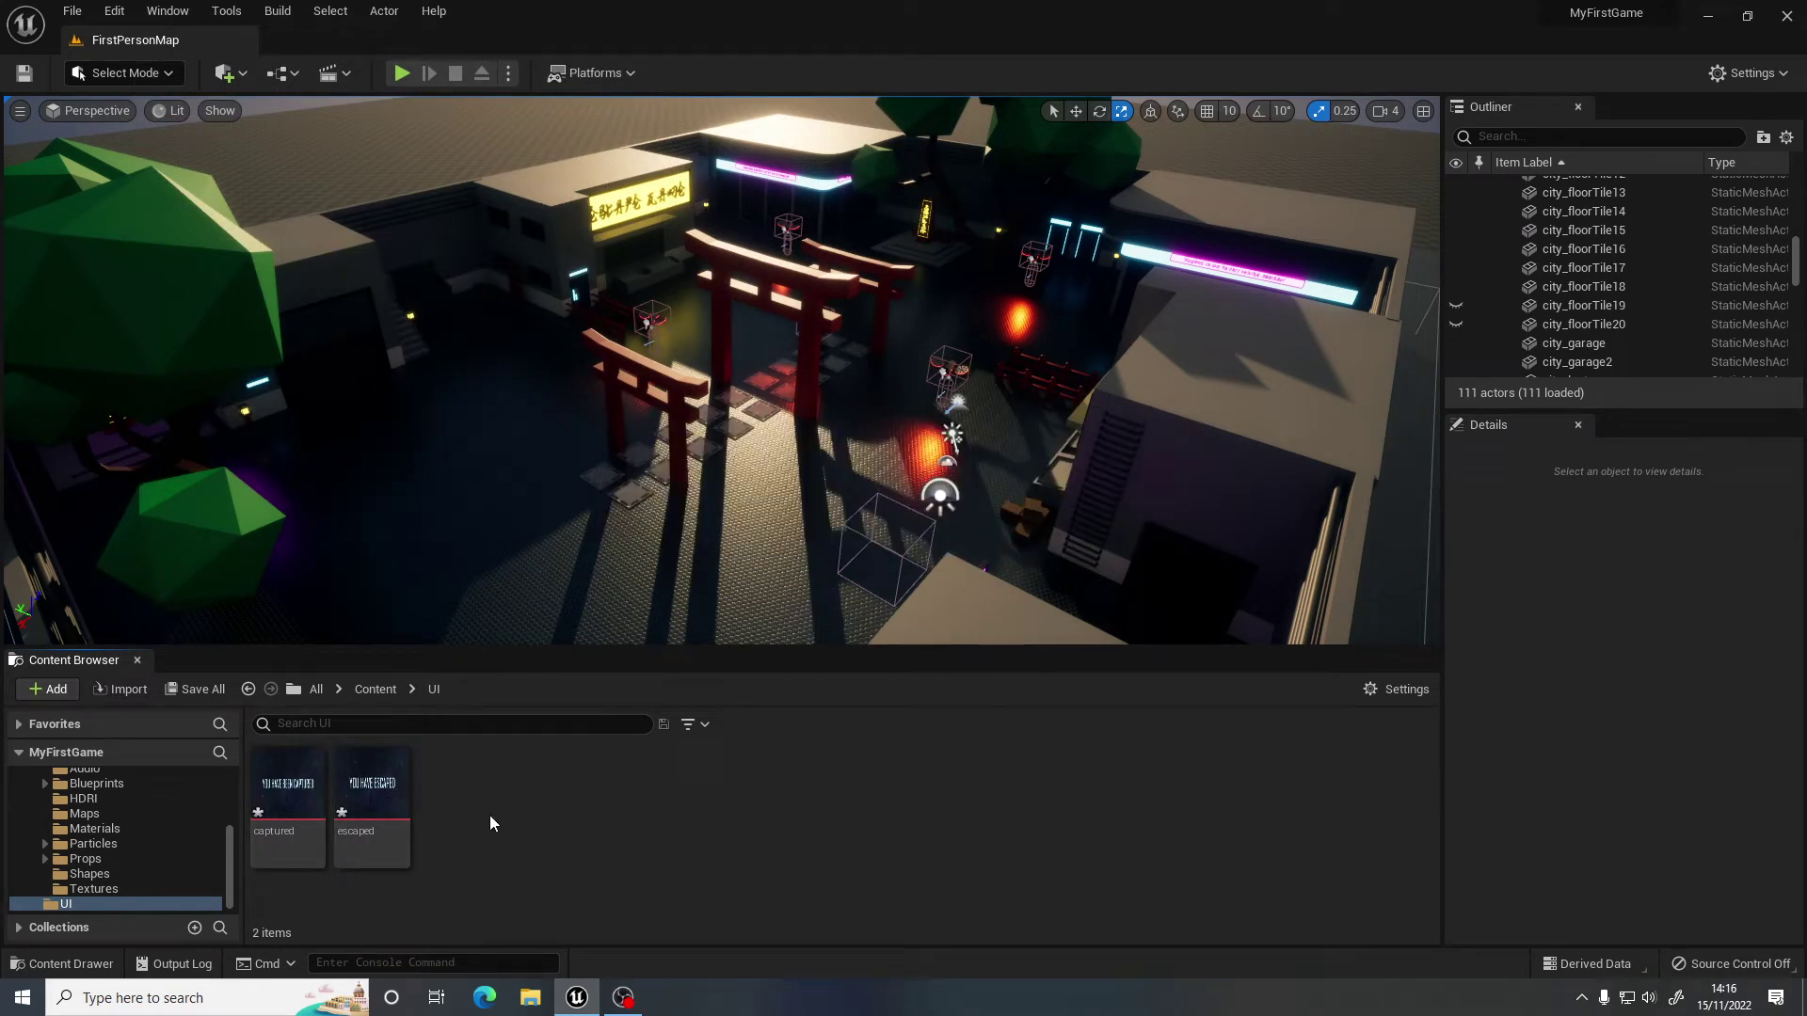
Create a Widget Blueprint based on User Widget in the UI folder and name it MainHUD.
{"action": "mouse_move", "coordinate": [361, 794]}
{"action": "right_click", "coordinate": [543, 829]}
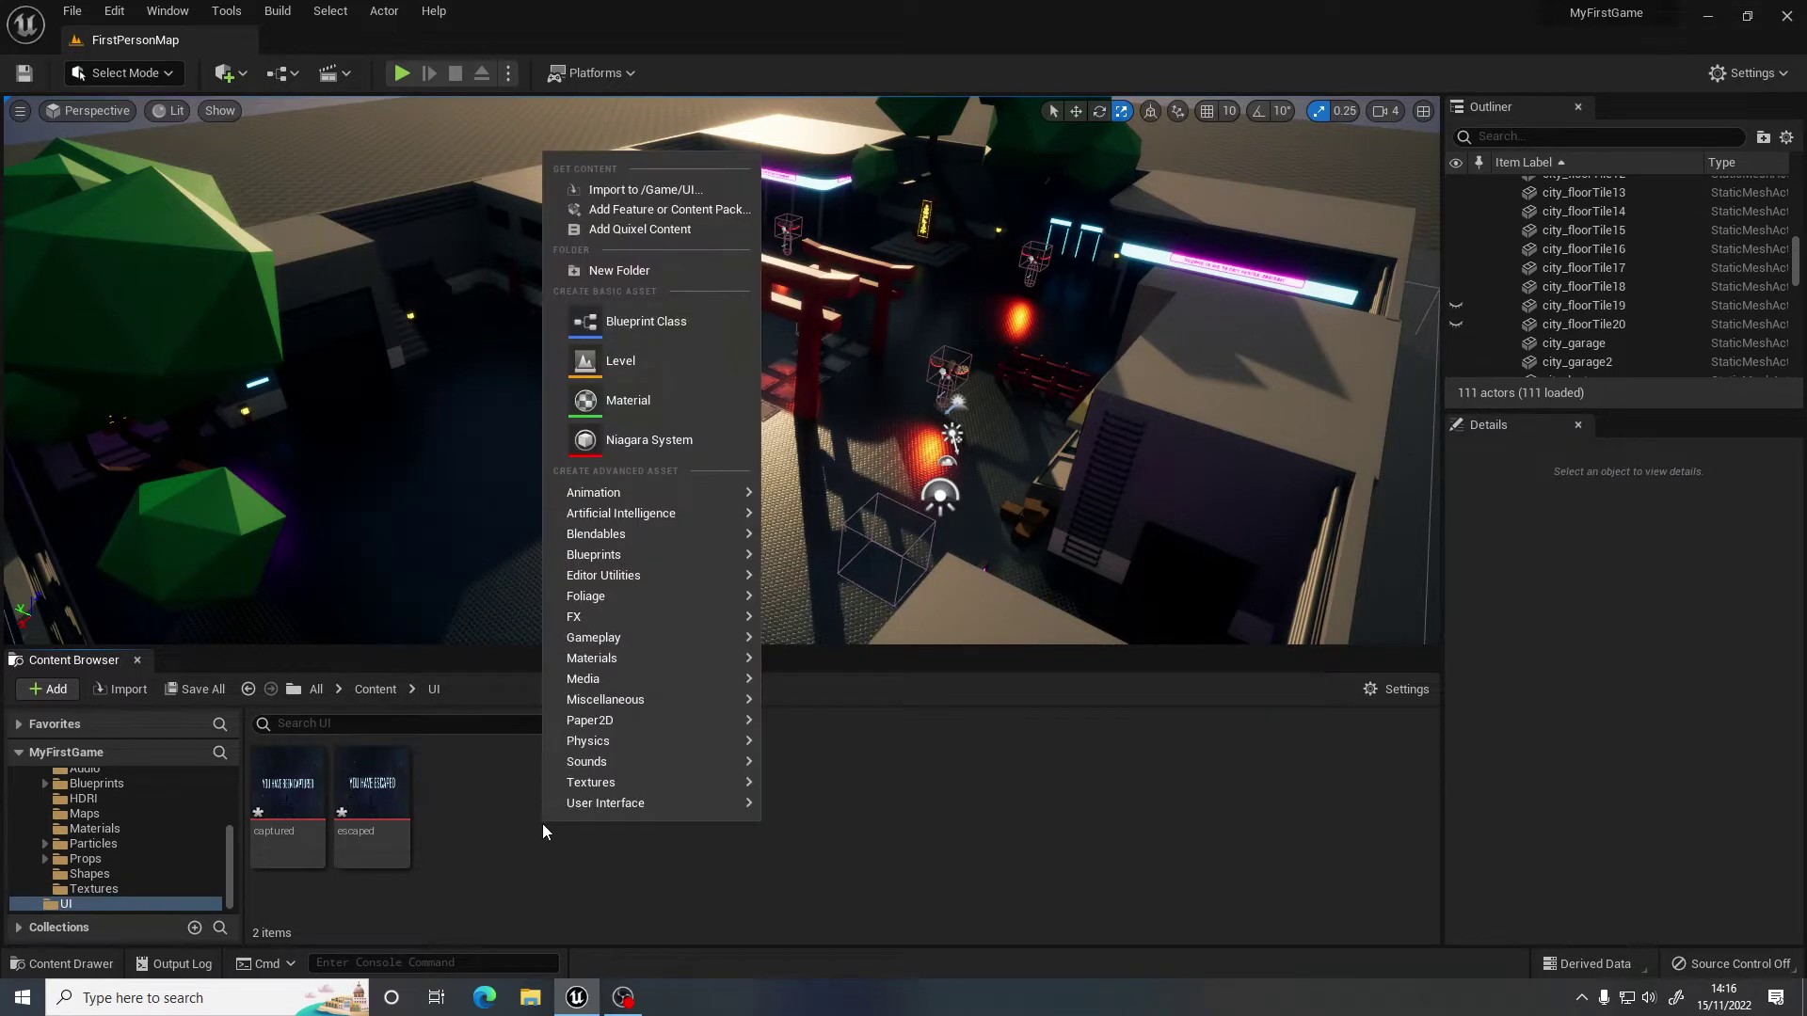
{"action": "mouse_move", "coordinate": [603, 805]}
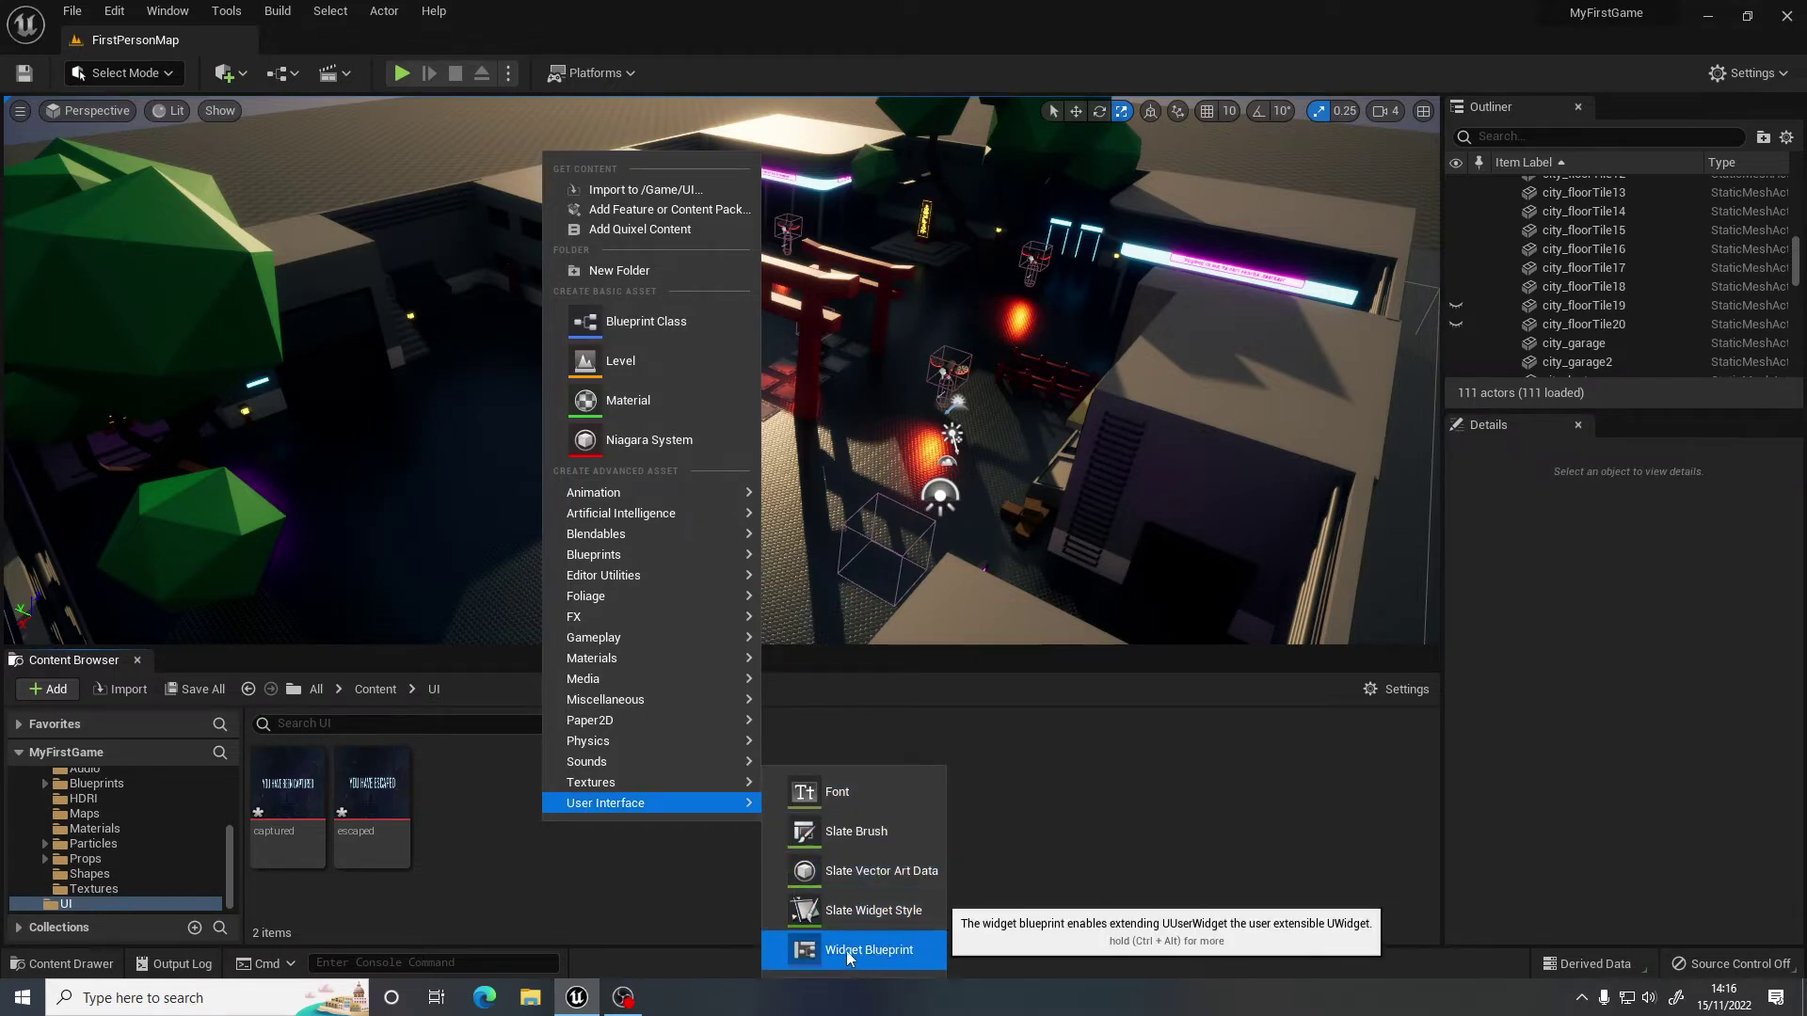
{"action": "left_click", "coordinate": [873, 950]}
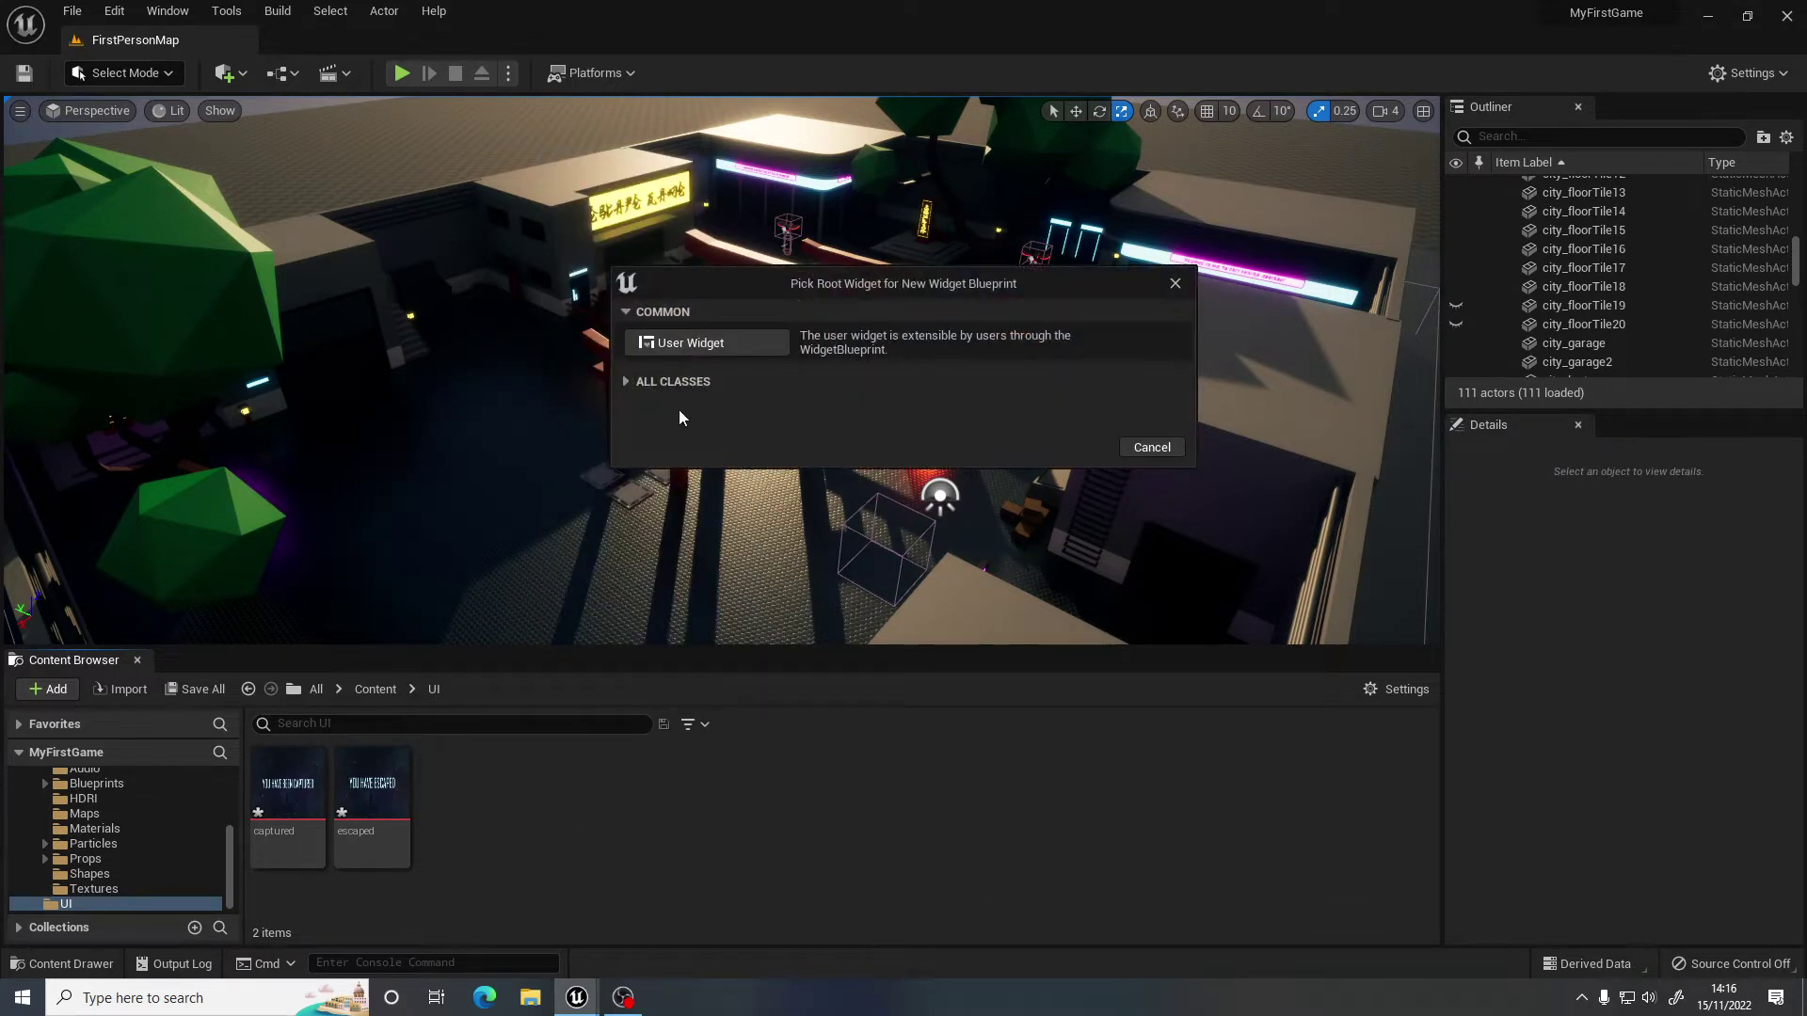
{"action": "left_click", "coordinate": [691, 344]}
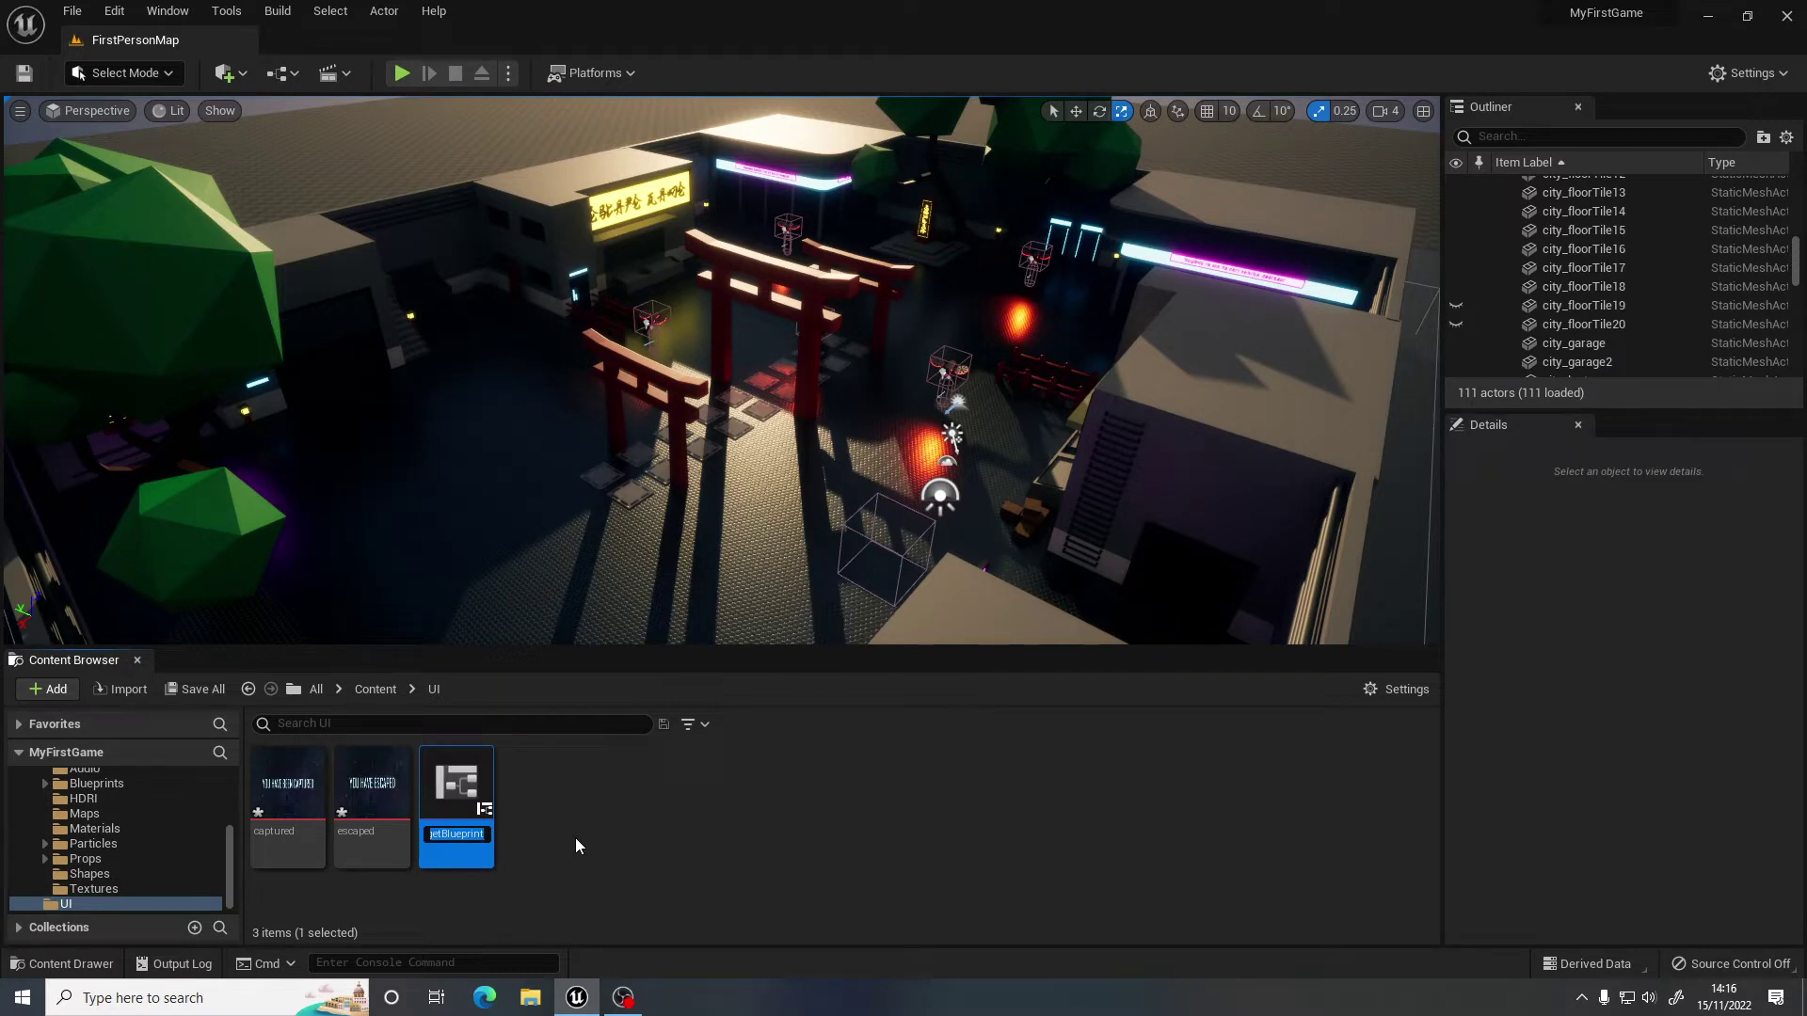
{"action": "type", "text": "MainHUD"}
{"action": "key", "text": "Return"}
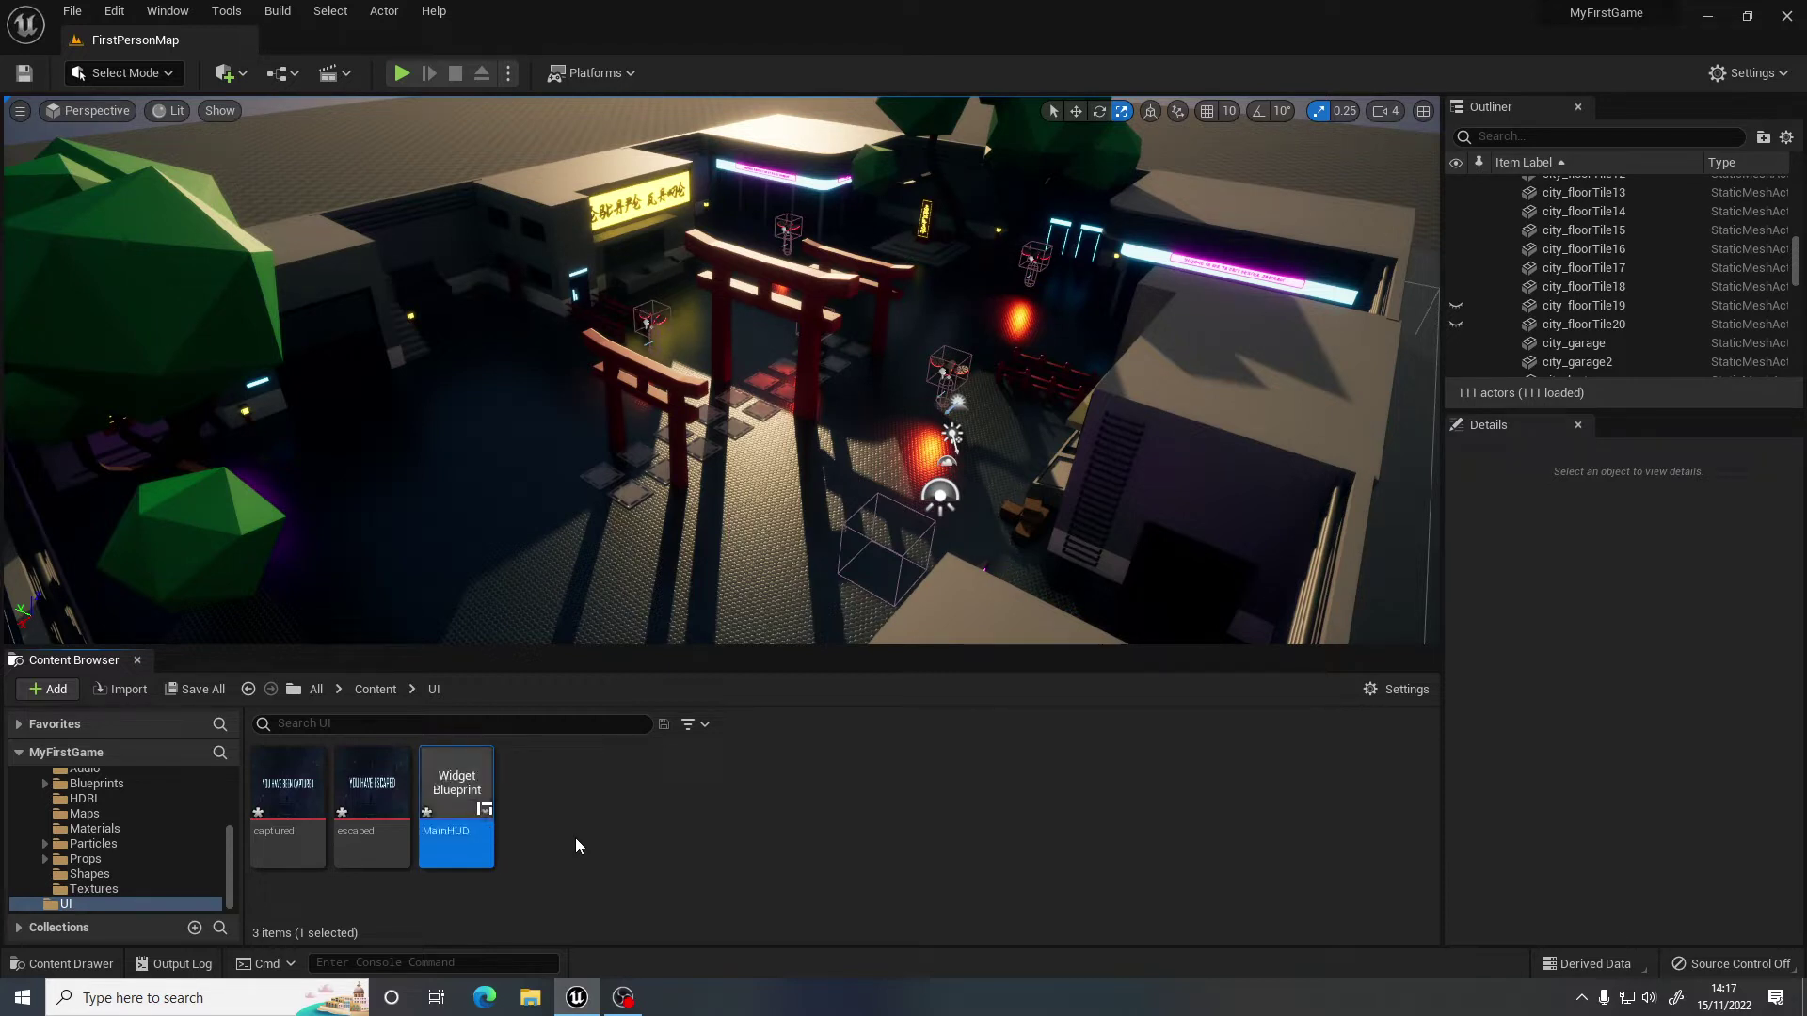
Open the MainHUD widget and add a Canvas Panel as its root.
{"action": "double_click", "coordinate": [460, 777]}
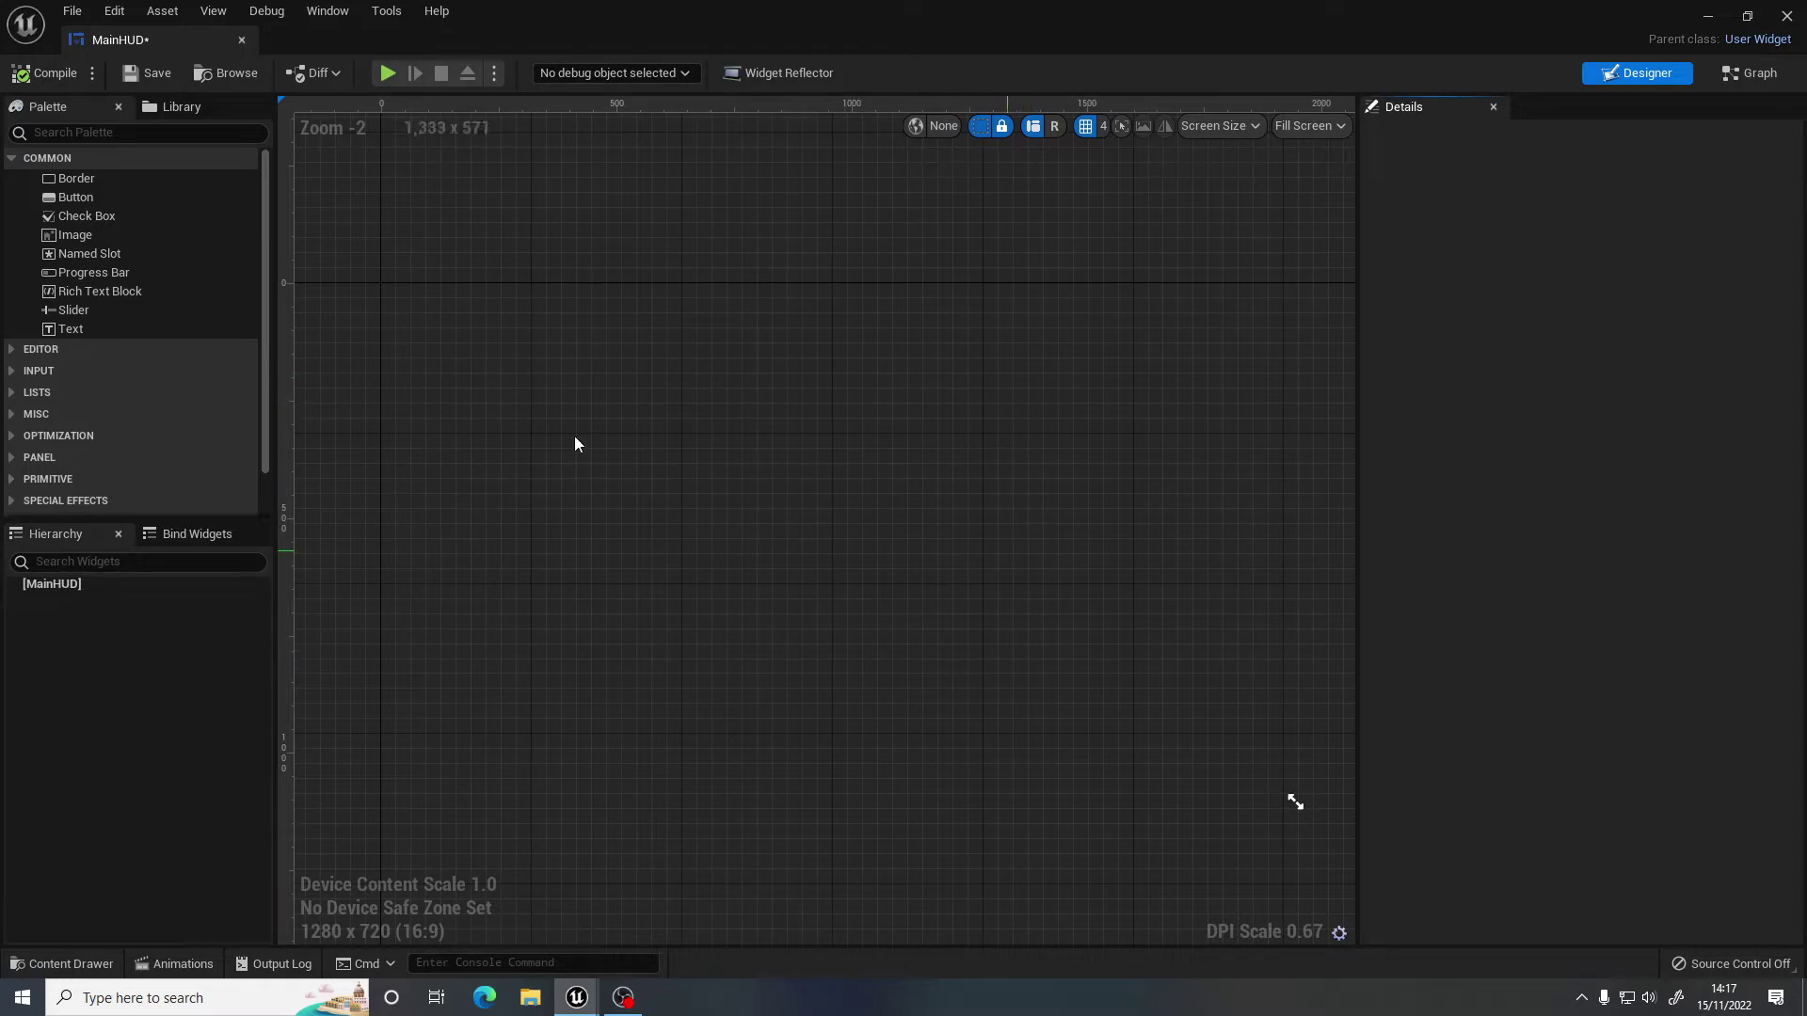
{"action": "left_click", "coordinate": [66, 141]}
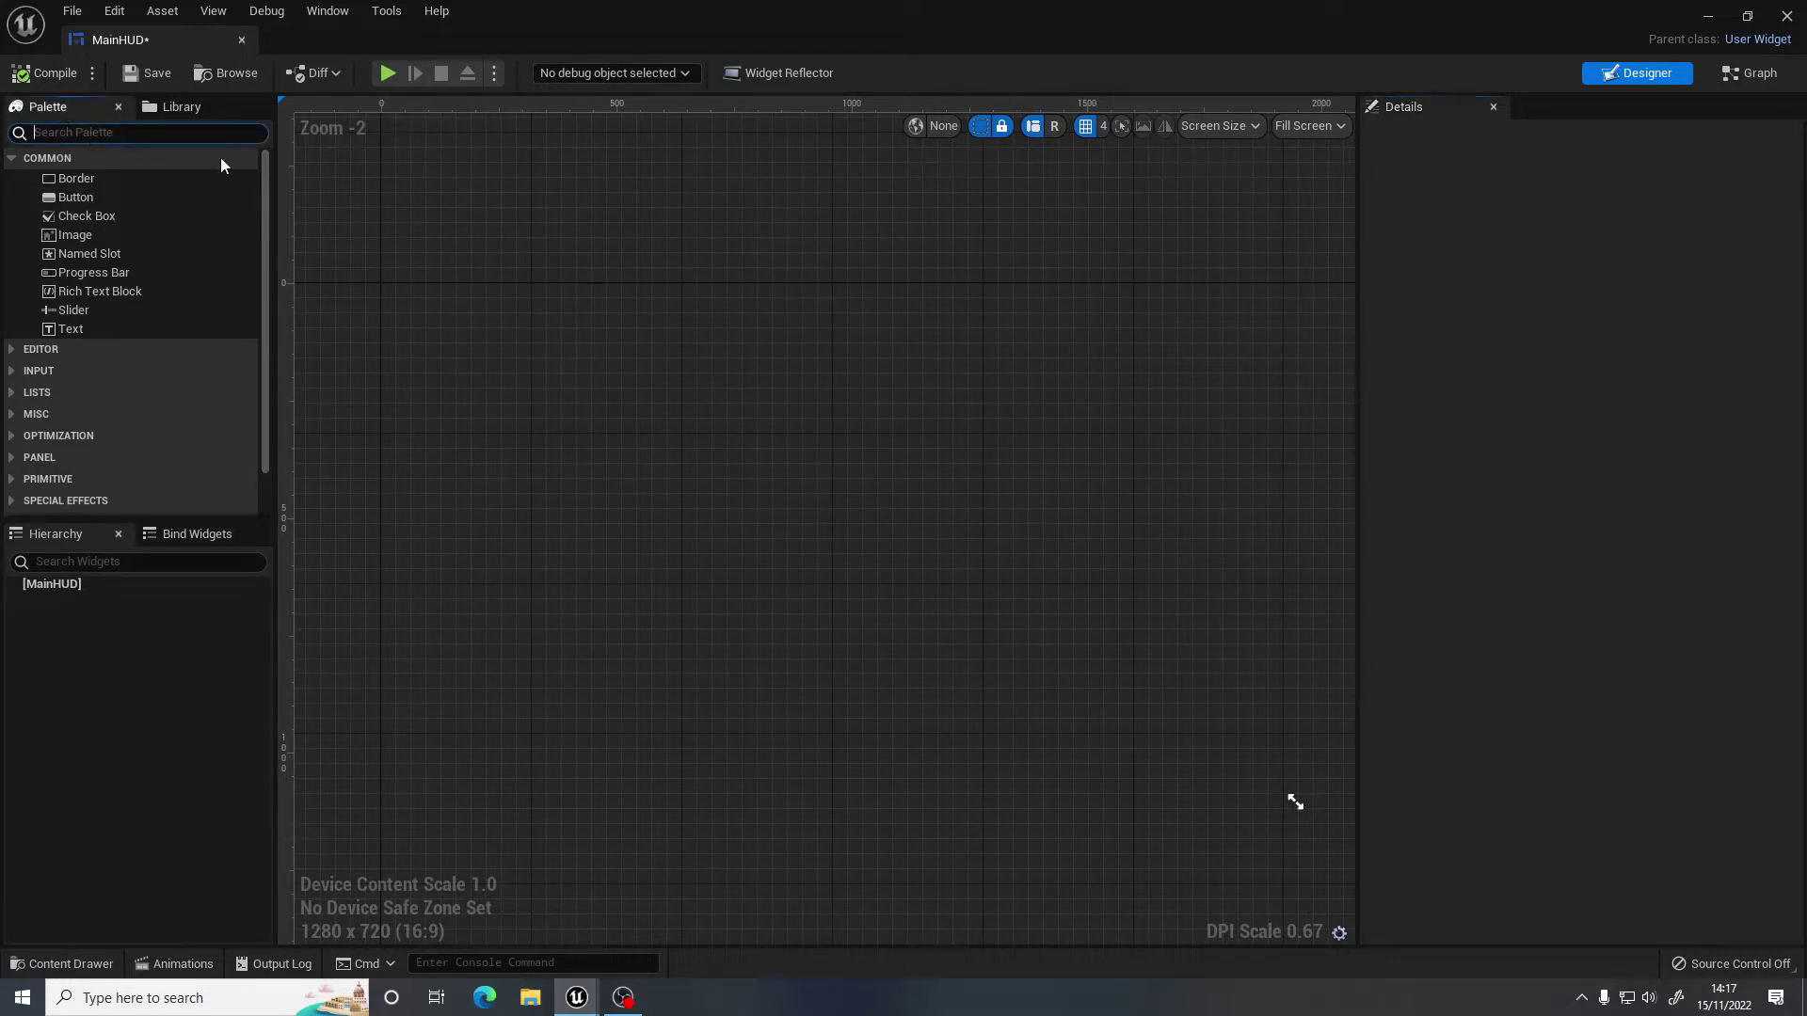
{"action": "type", "text": "canv"}
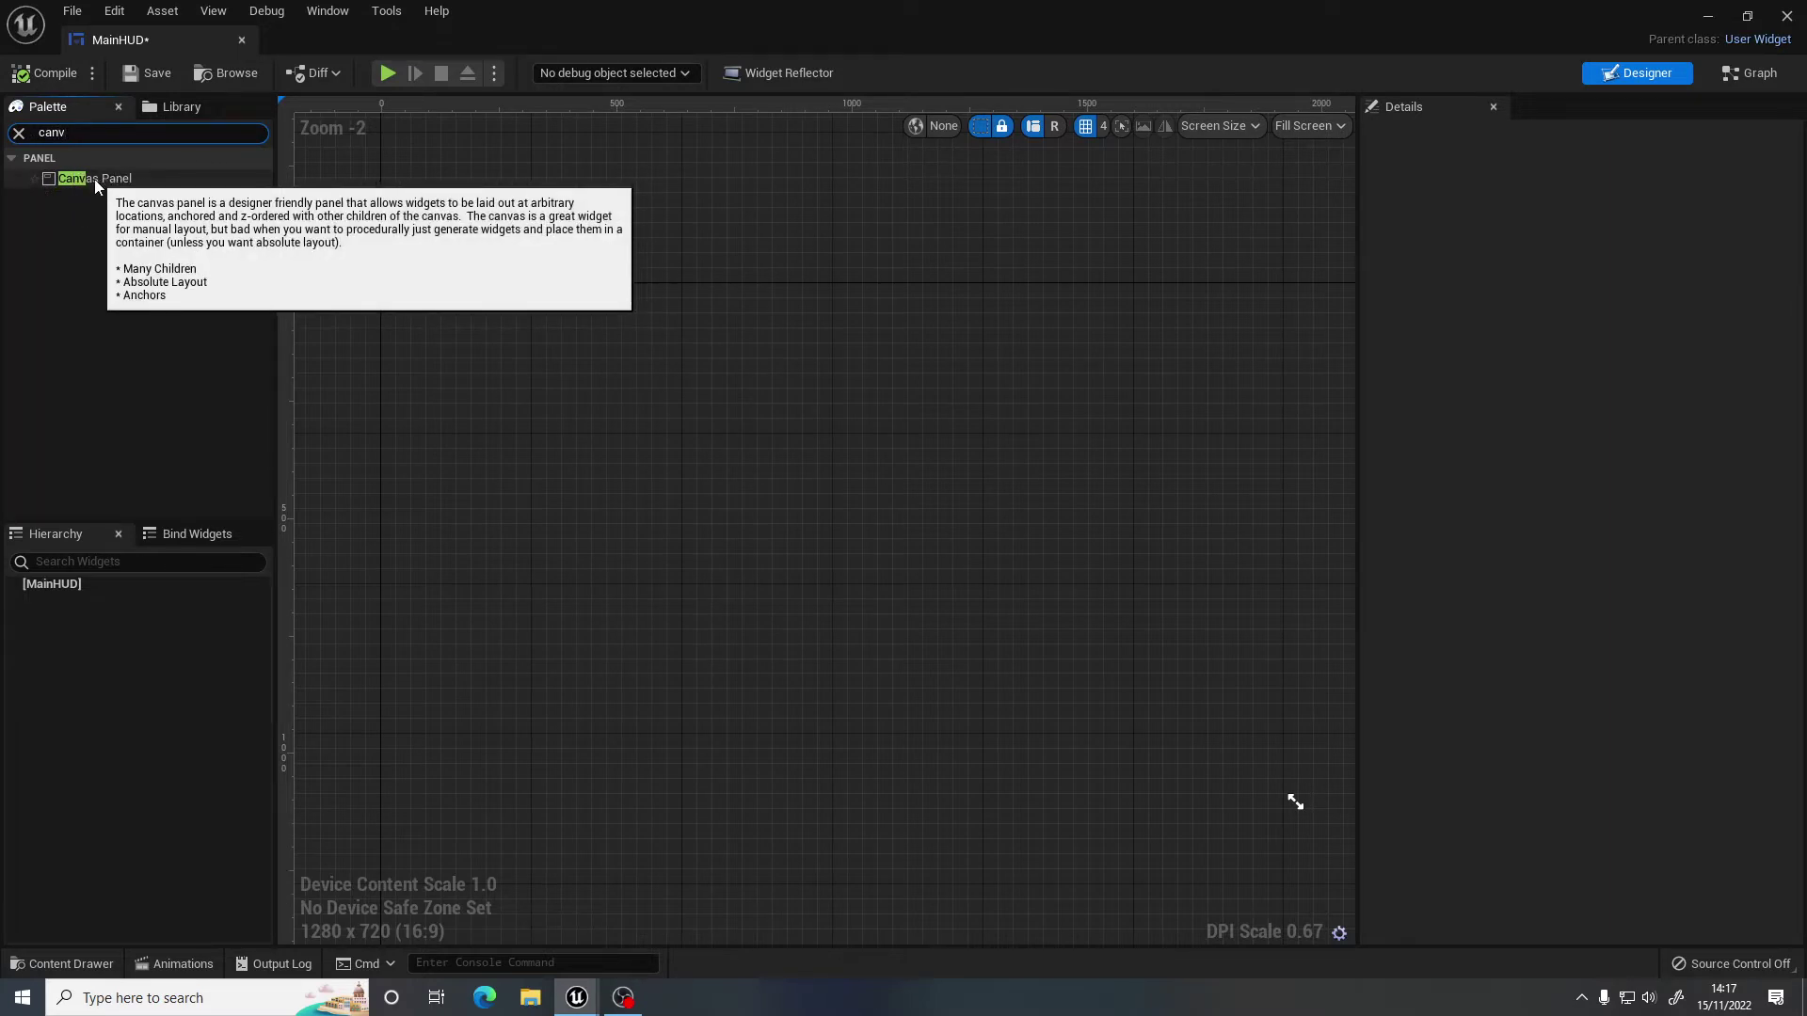
{"action": "left_click_drag", "start_coordinate": [79, 179], "coordinate": [855, 547]}
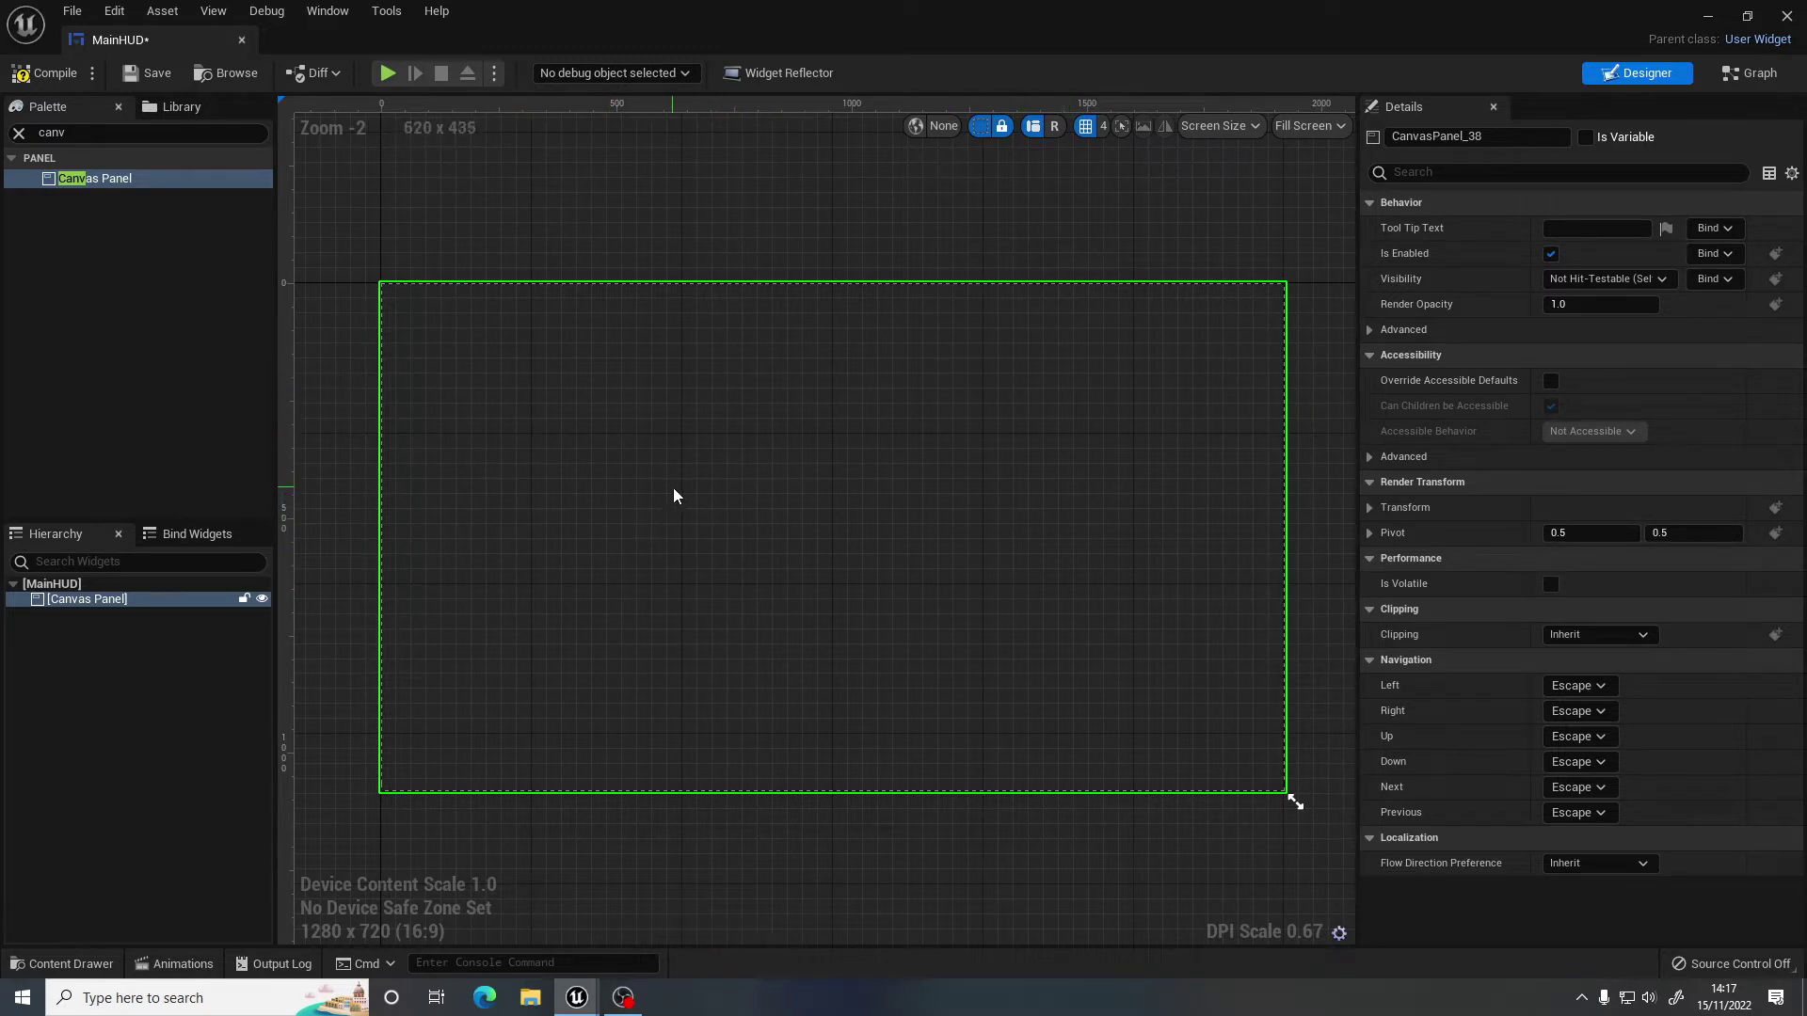
Add a Text widget near the canvas's left edge, at about X 104, Y 464.
{"action": "left_click", "coordinate": [17, 134]}
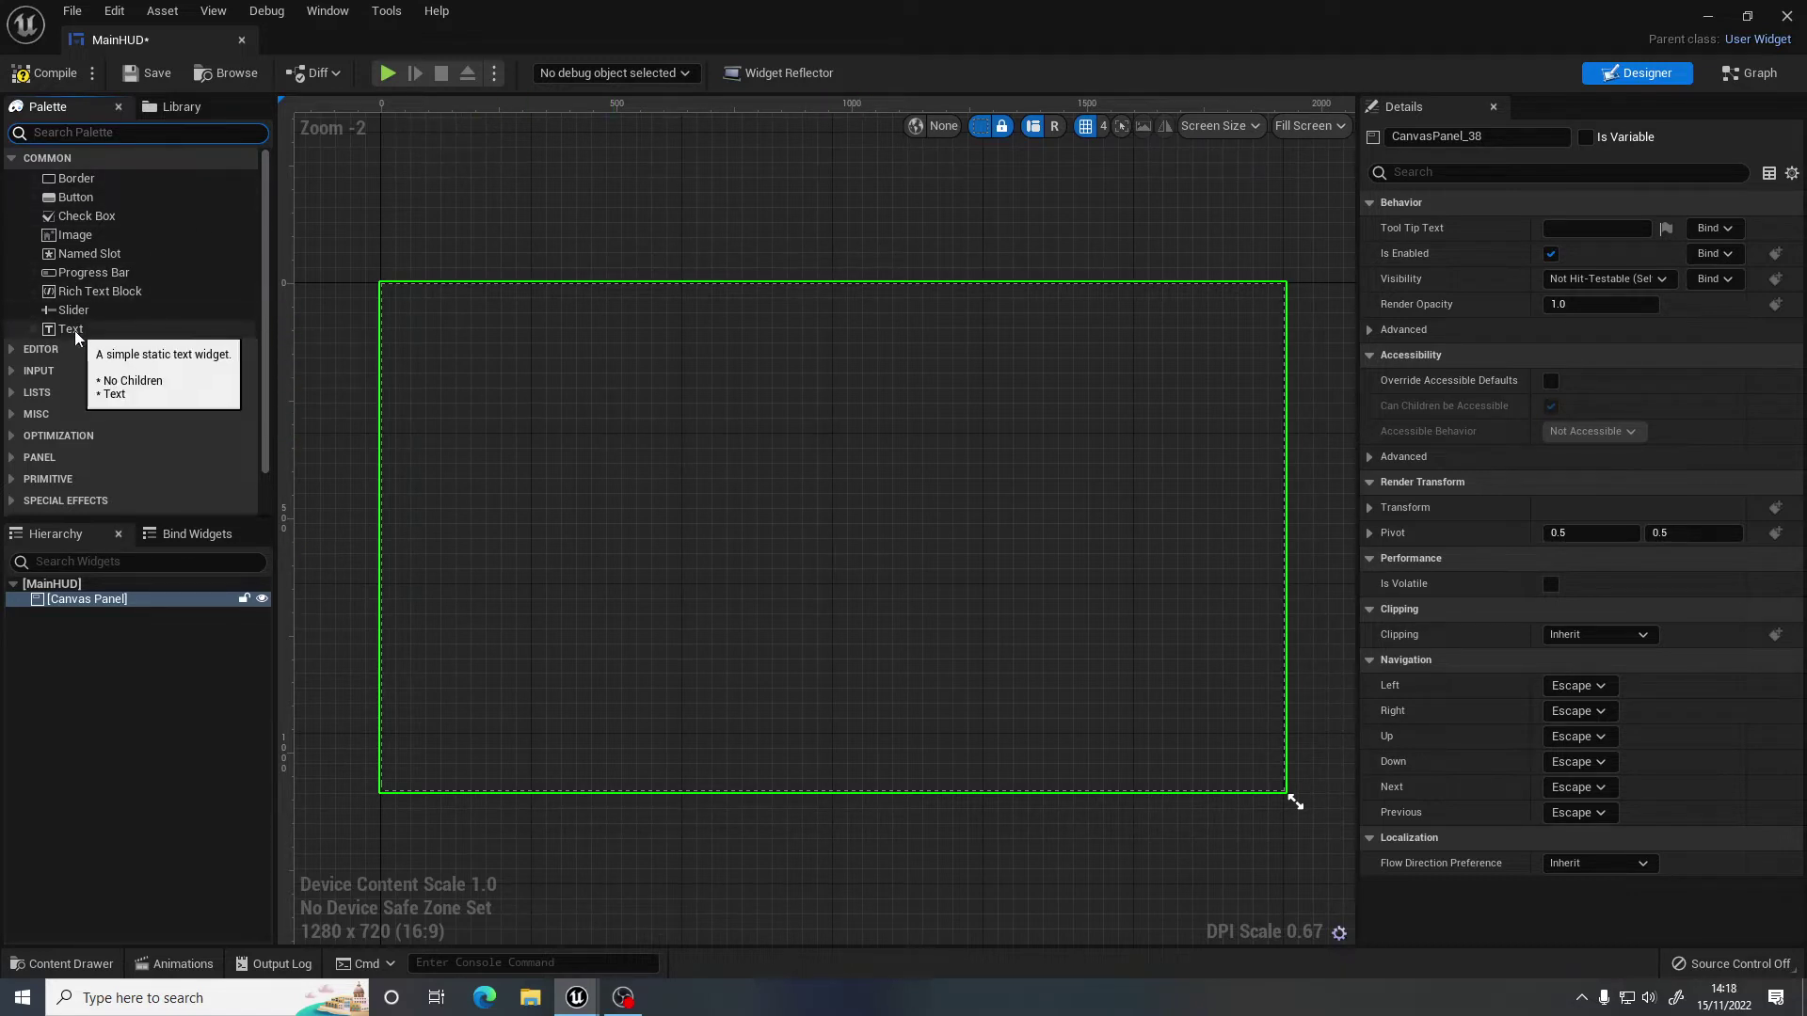
{"action": "left_click_drag", "start_coordinate": [75, 329], "coordinate": [439, 509]}
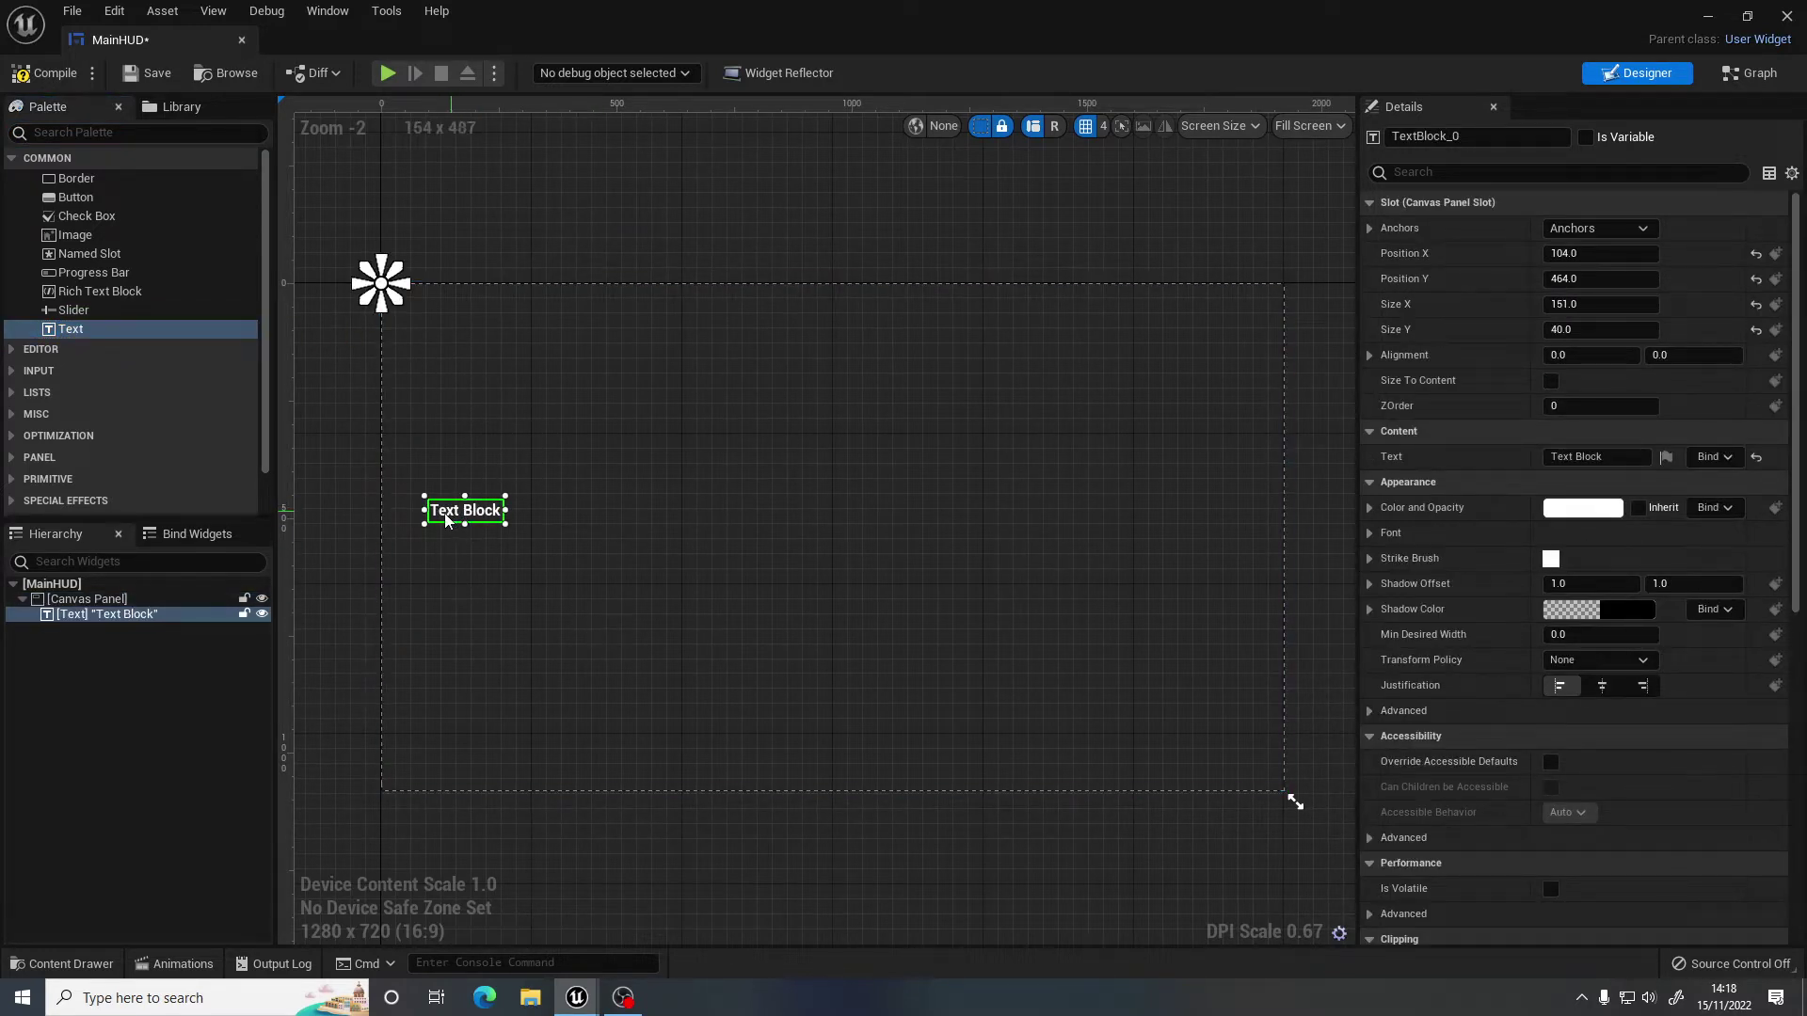
{"action": "scroll", "coordinate": [464, 521], "scroll_direction": "up", "scroll_amount": 2}
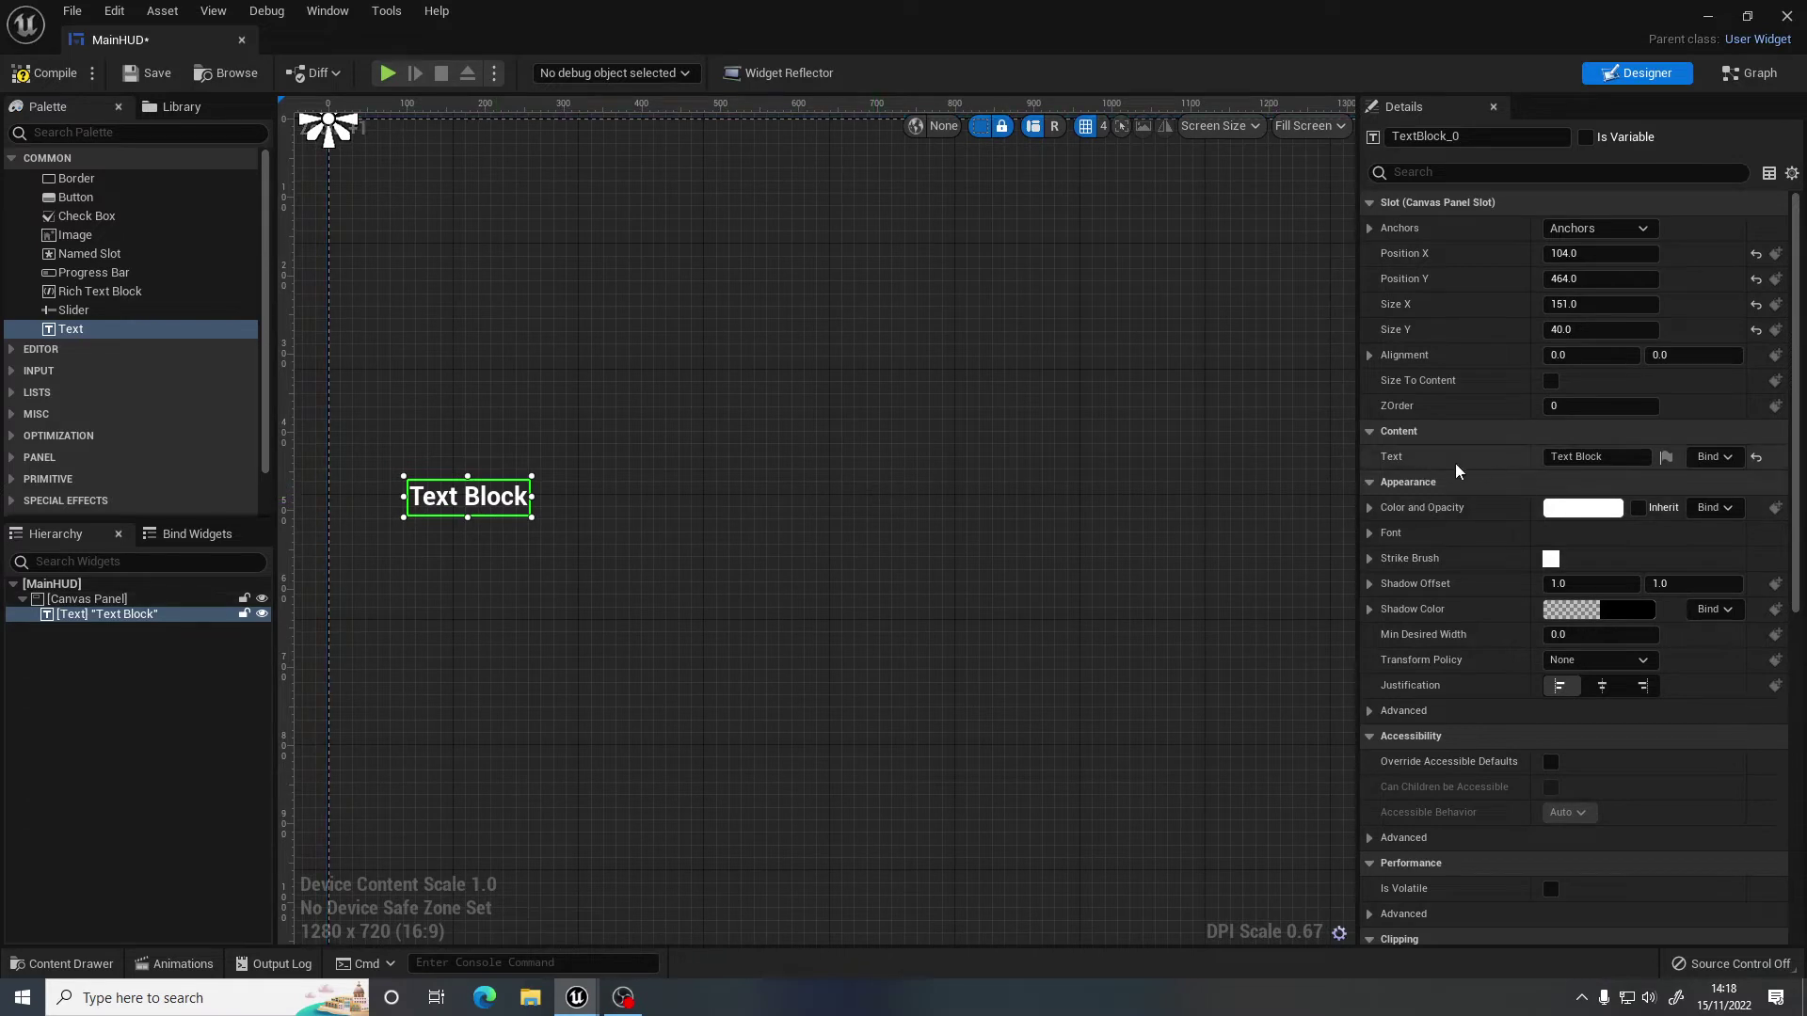
Set the text block's content to "Avoid the drones and reach the extraction point!" and widen its box to about 707.
{"action": "left_click", "coordinate": [1609, 456]}
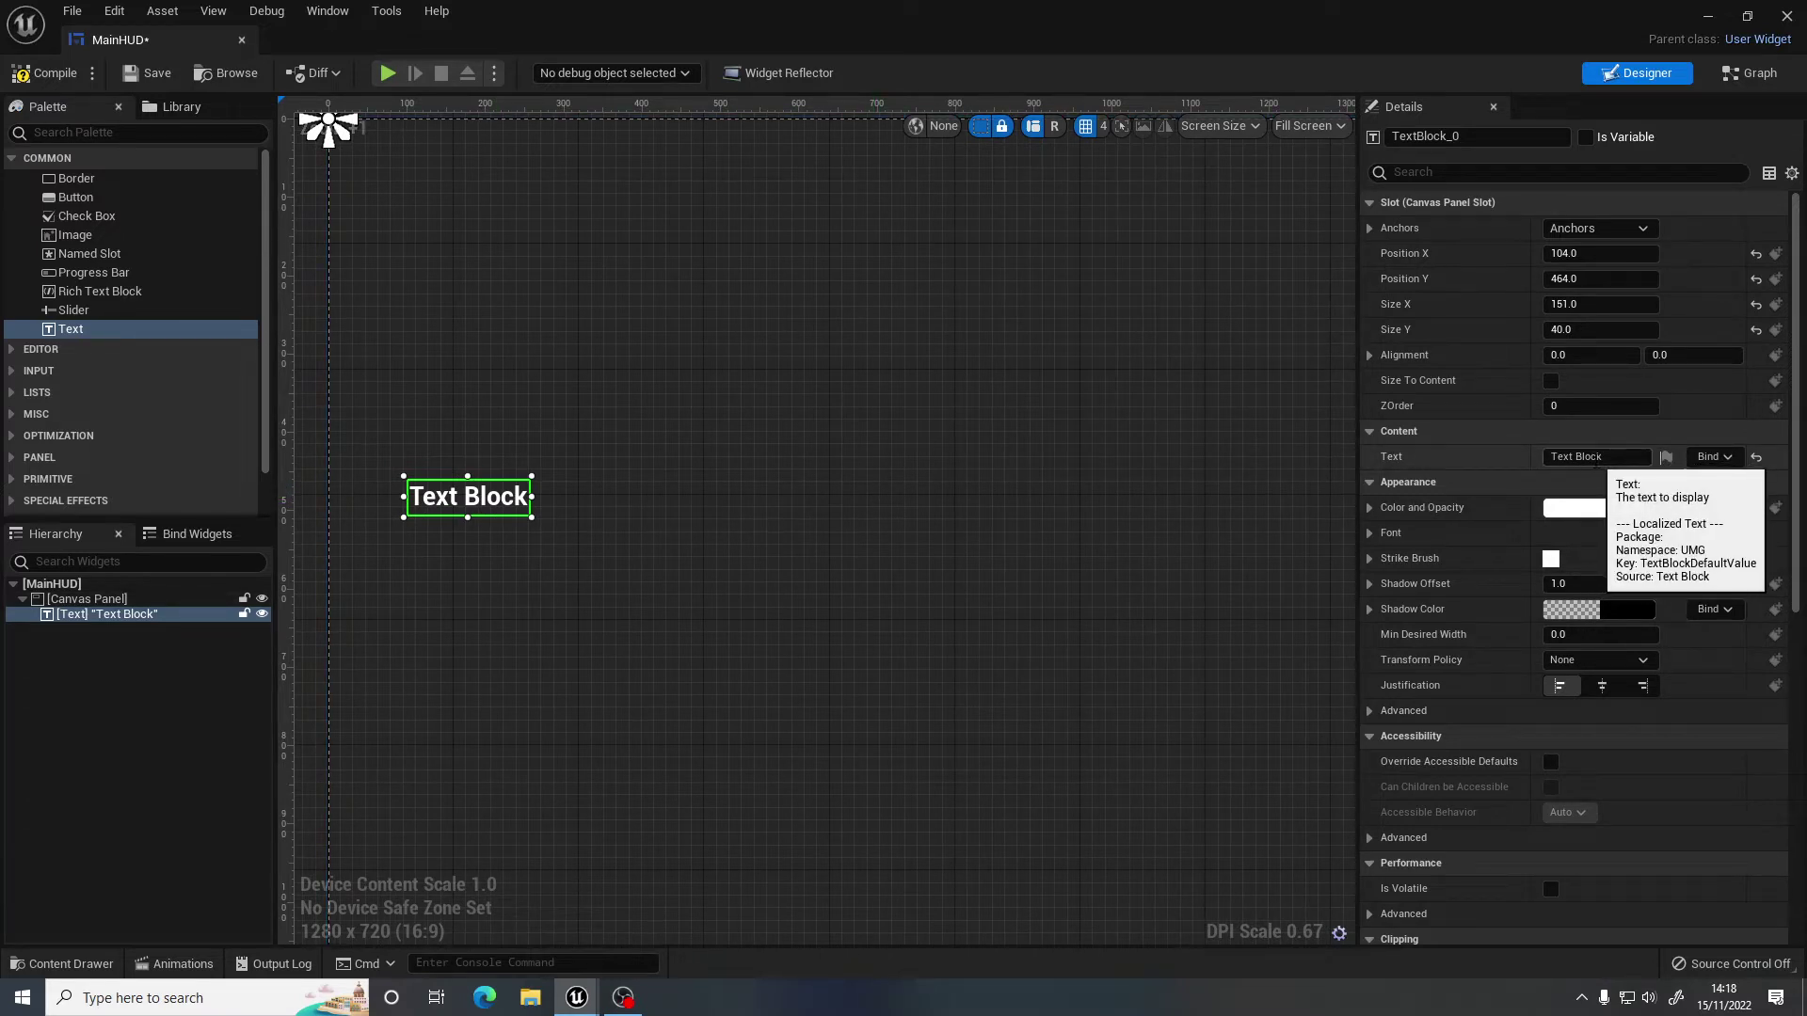
{"action": "key", "text": "ctrl+a"}
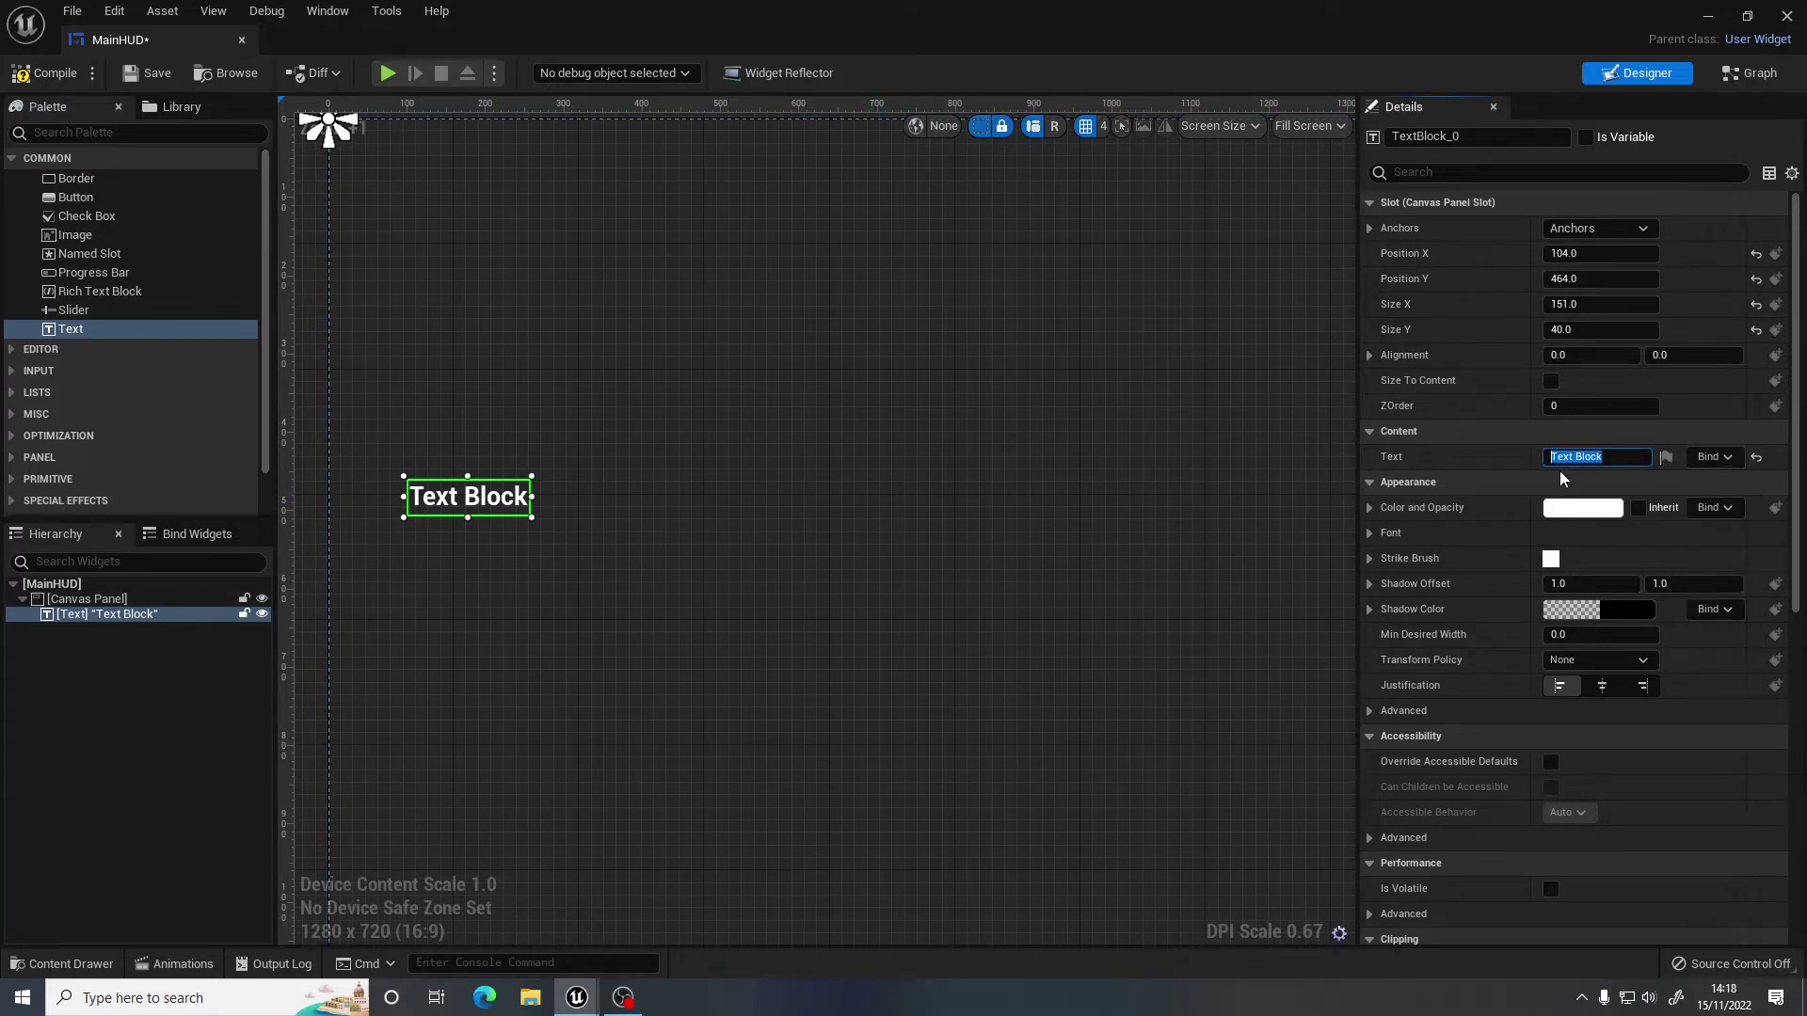
{"action": "key", "text": "BackSpace"}
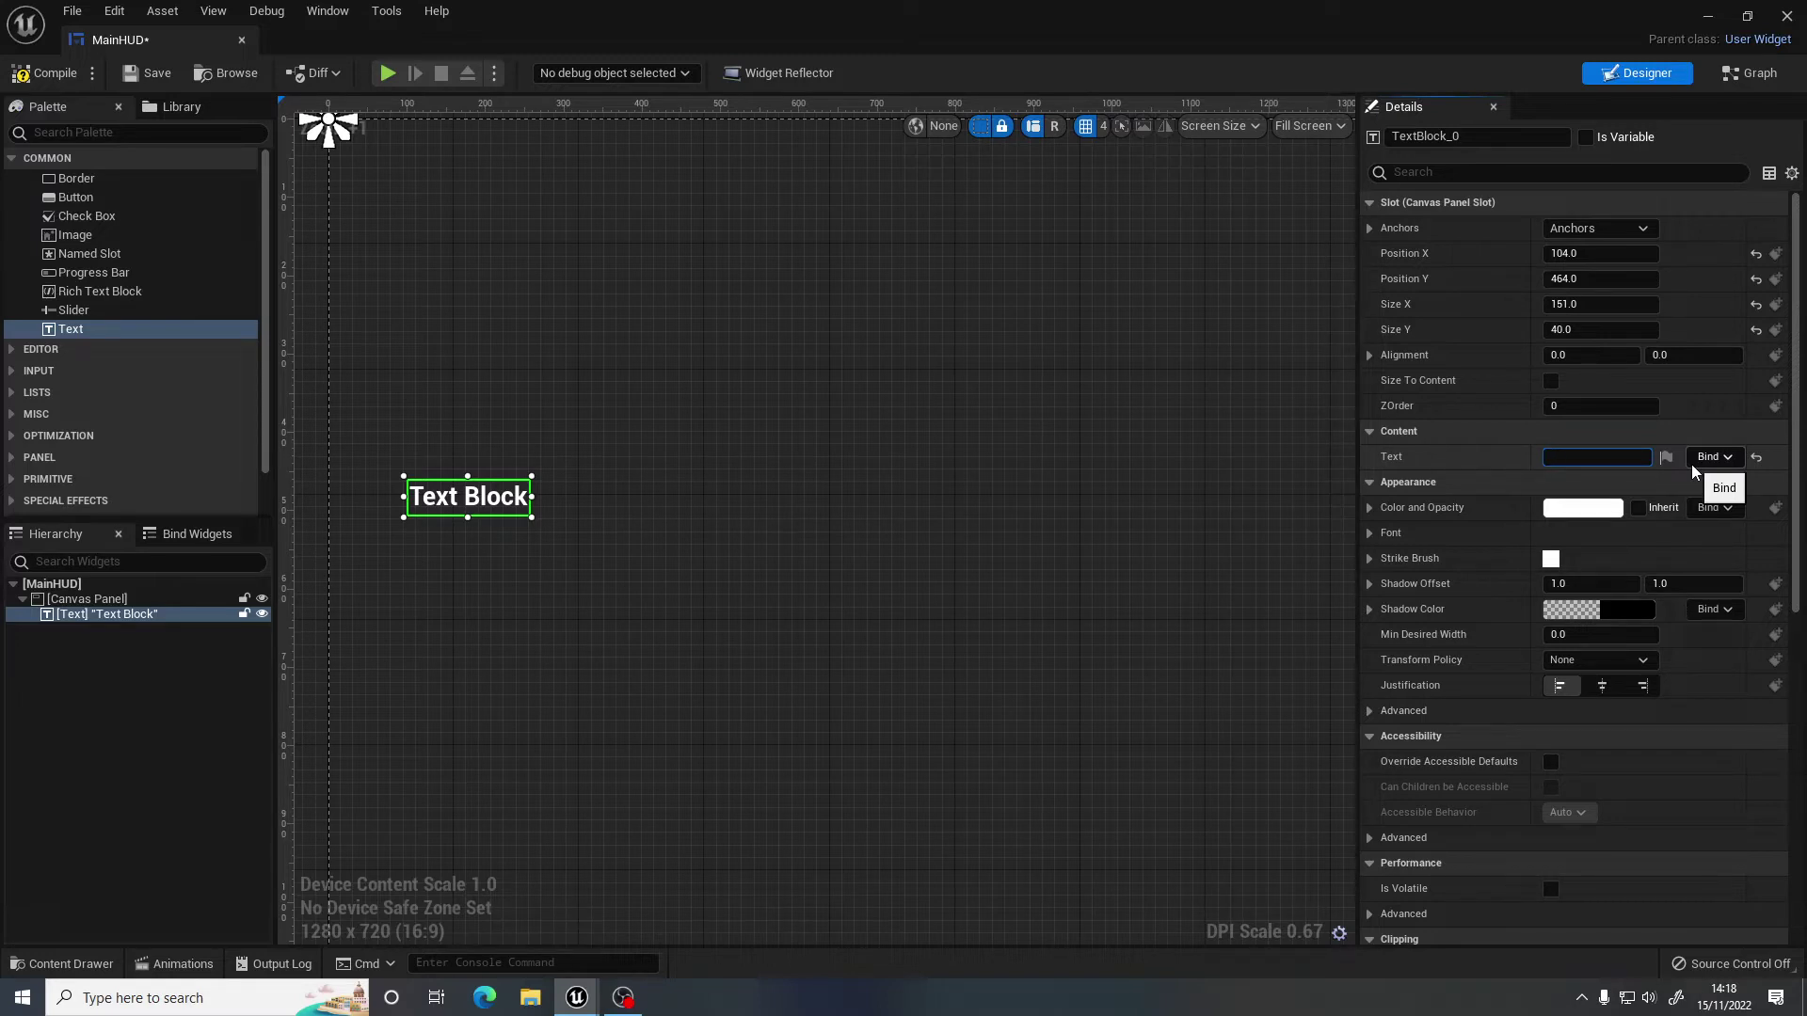
{"action": "type", "text": "void the drones and "}
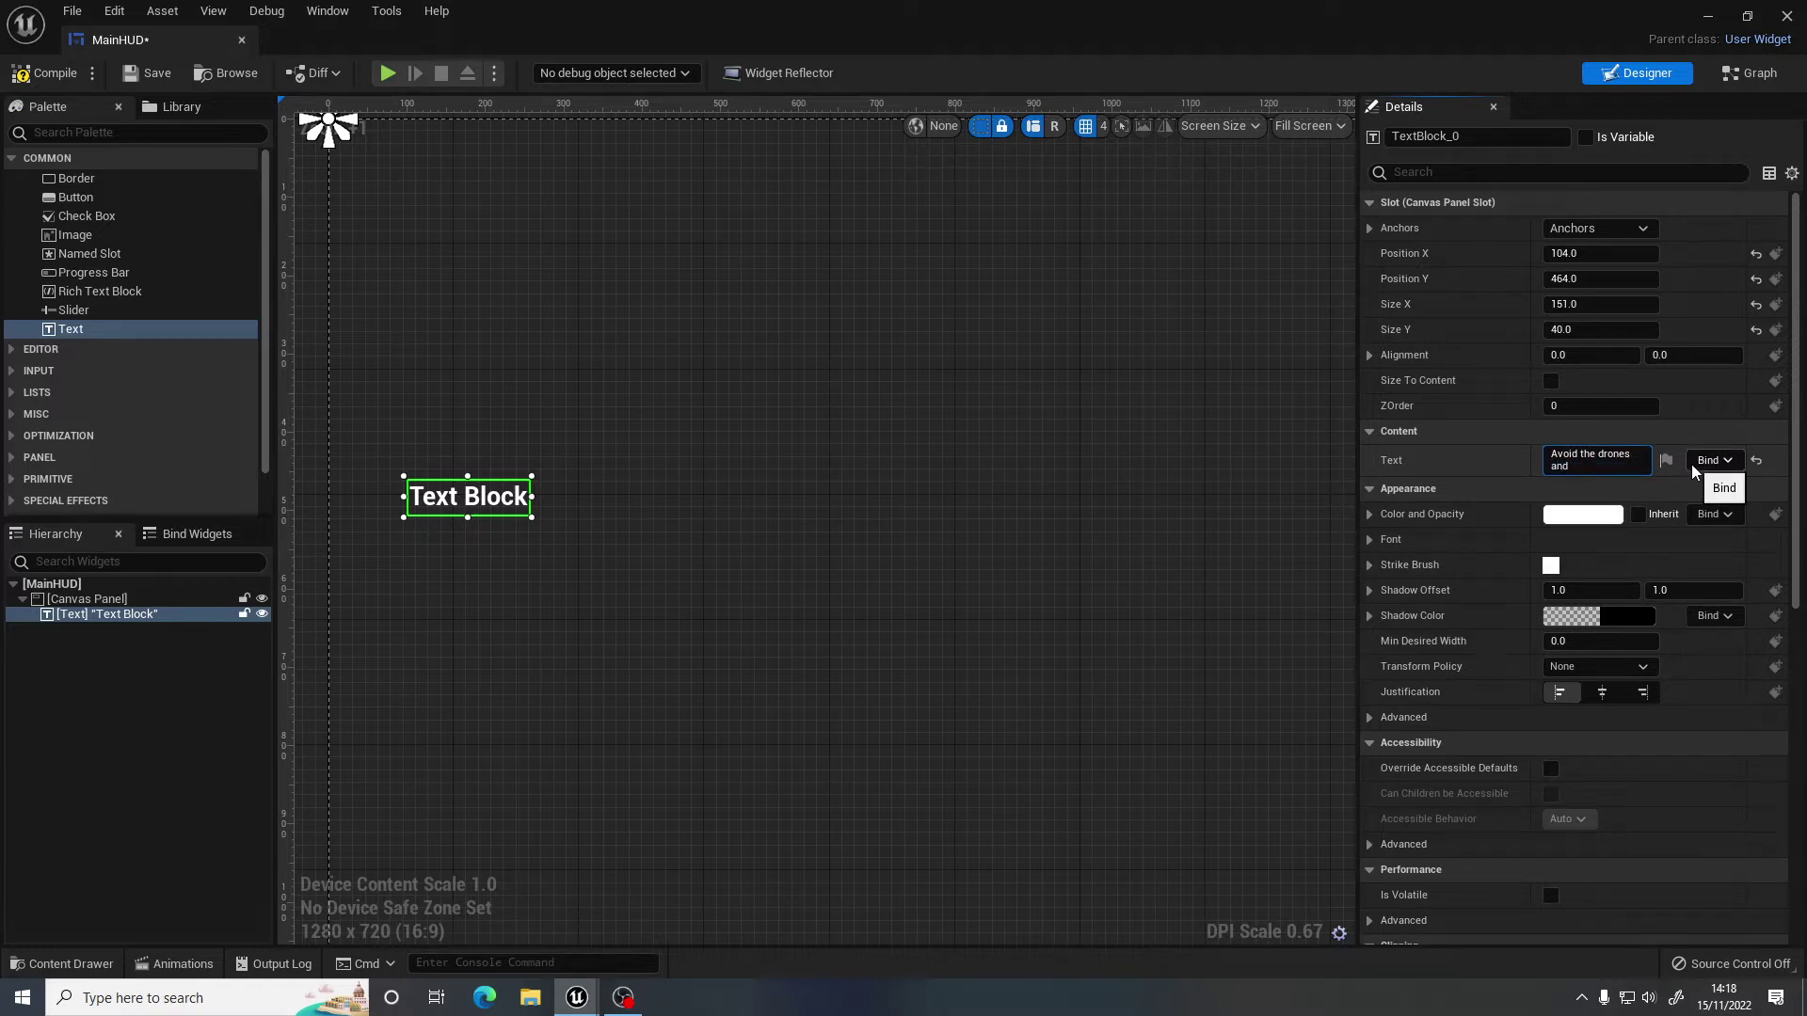
{"action": "type", "text": "reach the extrac"}
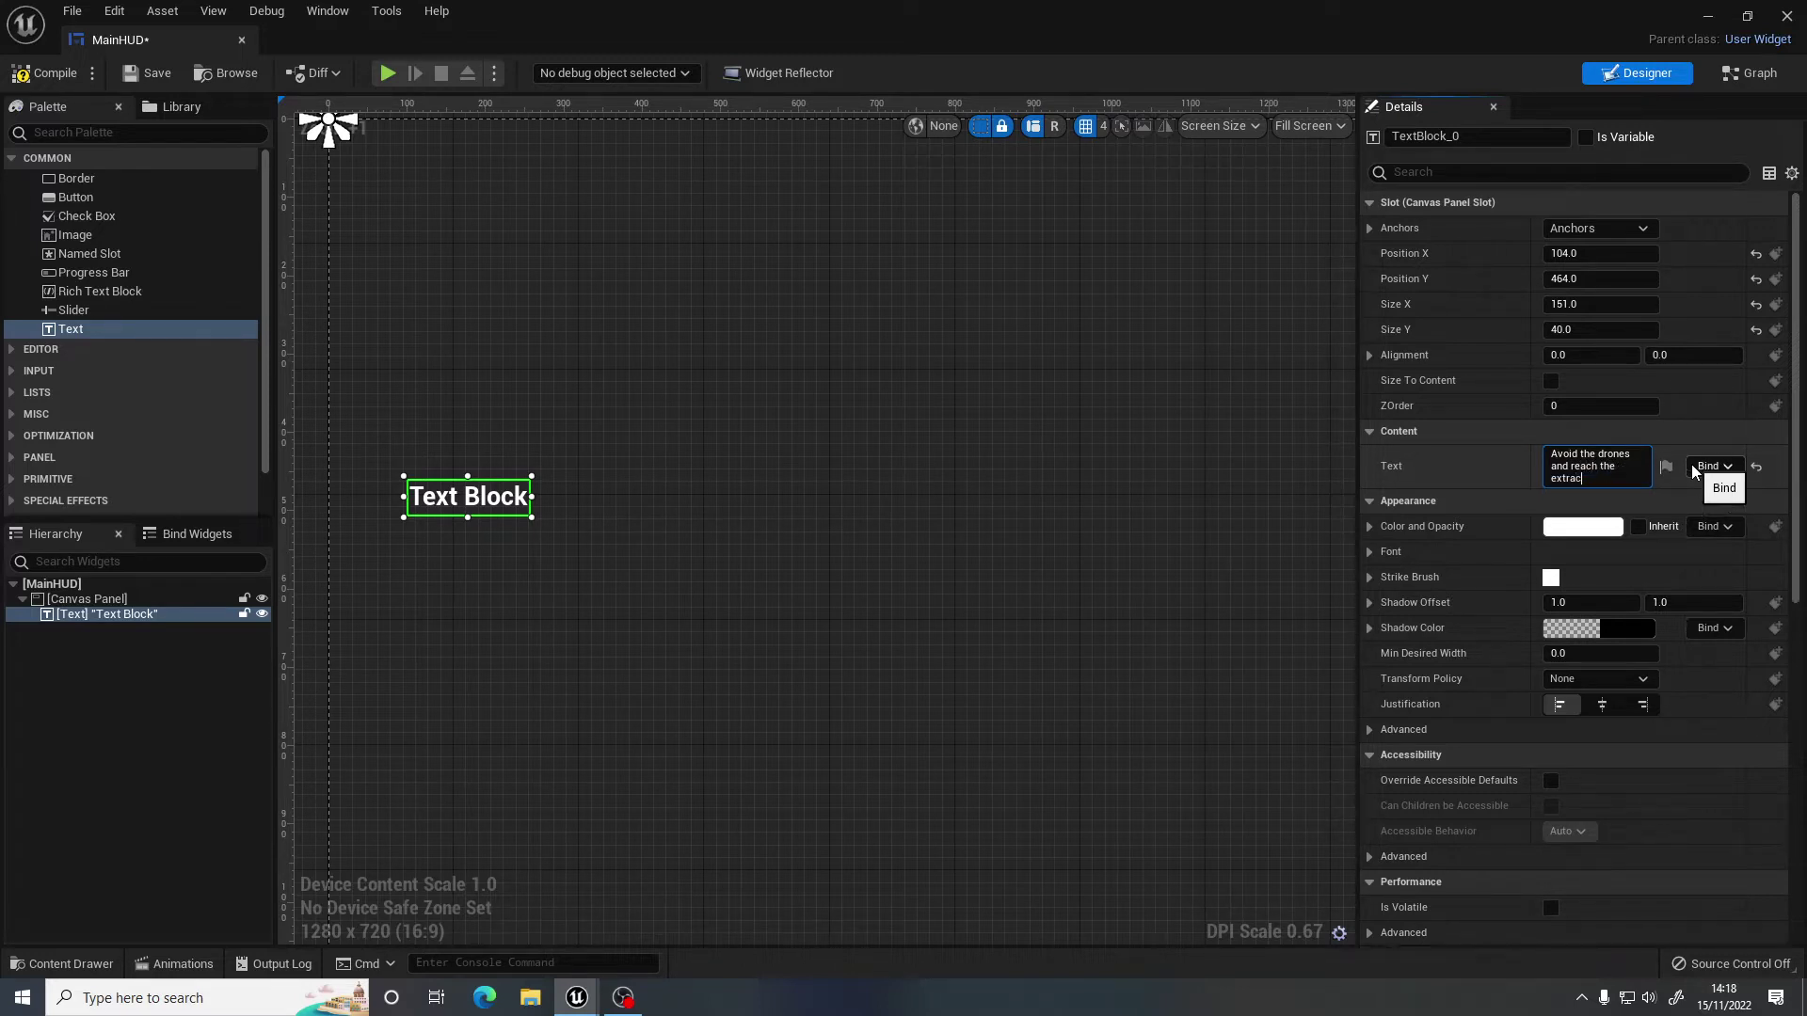
{"action": "type", "text": "tion point!"}
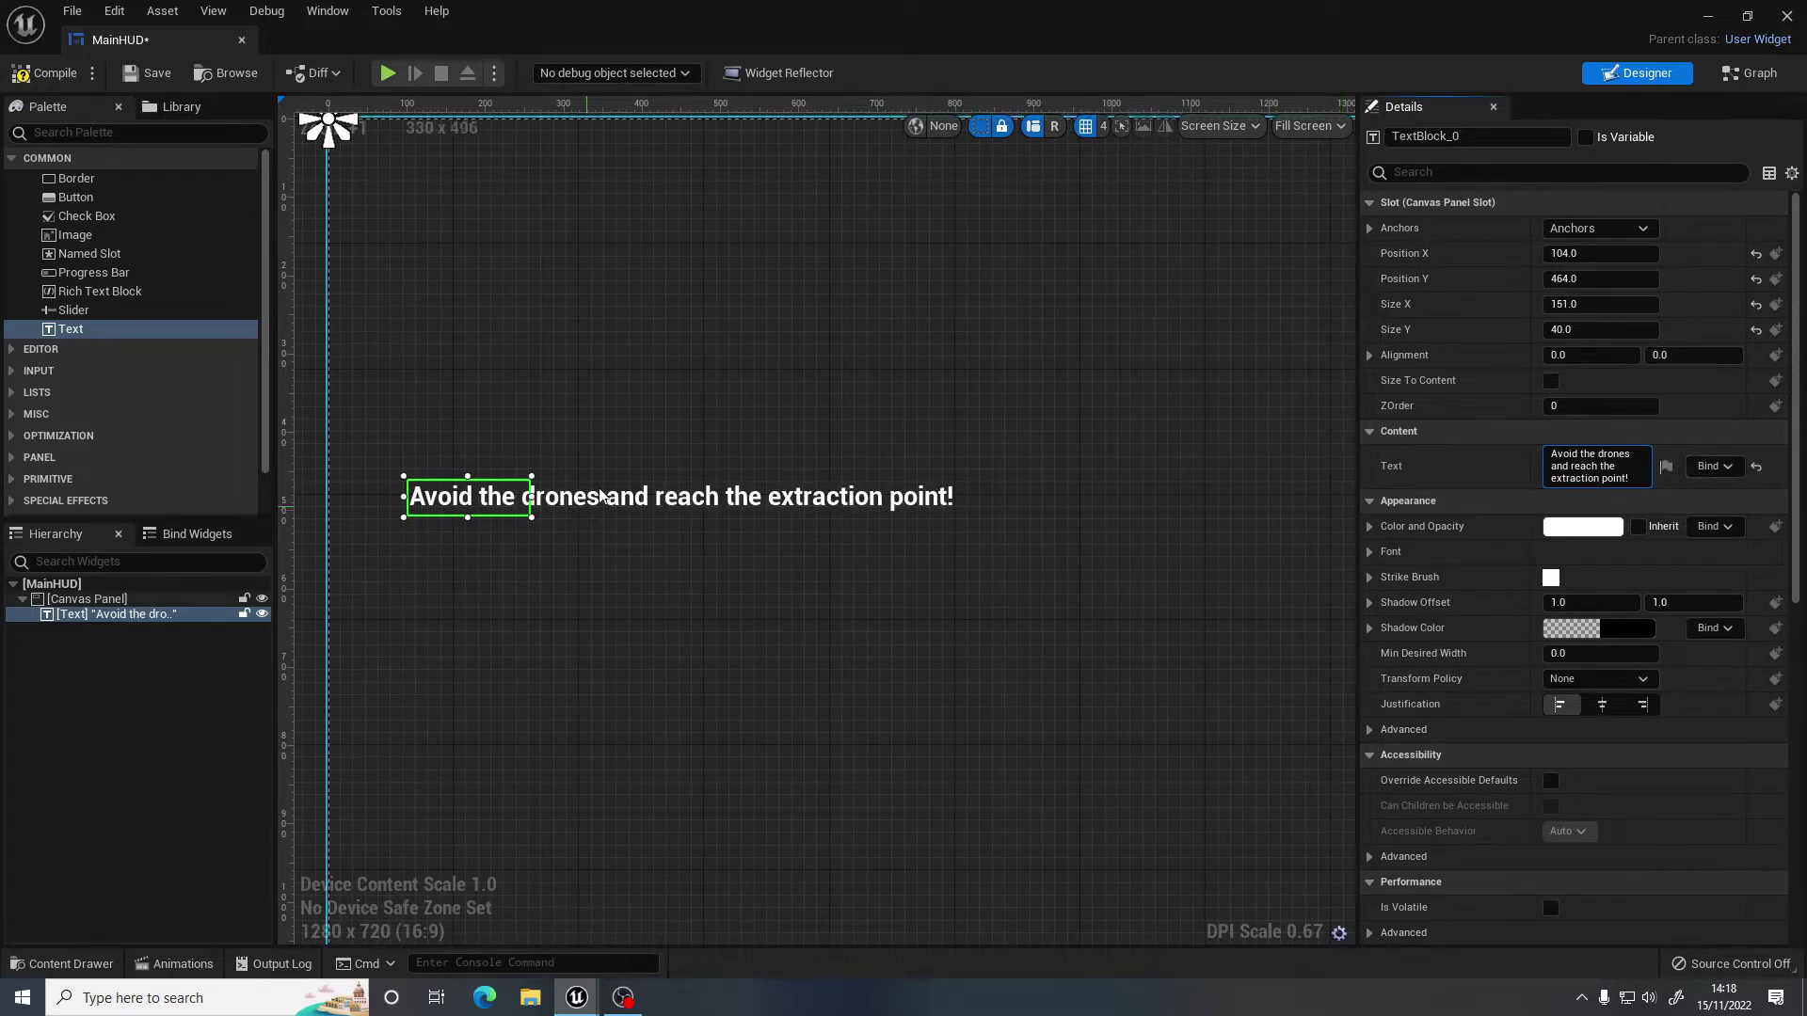
{"action": "left_click_drag", "start_coordinate": [532, 509], "coordinate": [965, 513]}
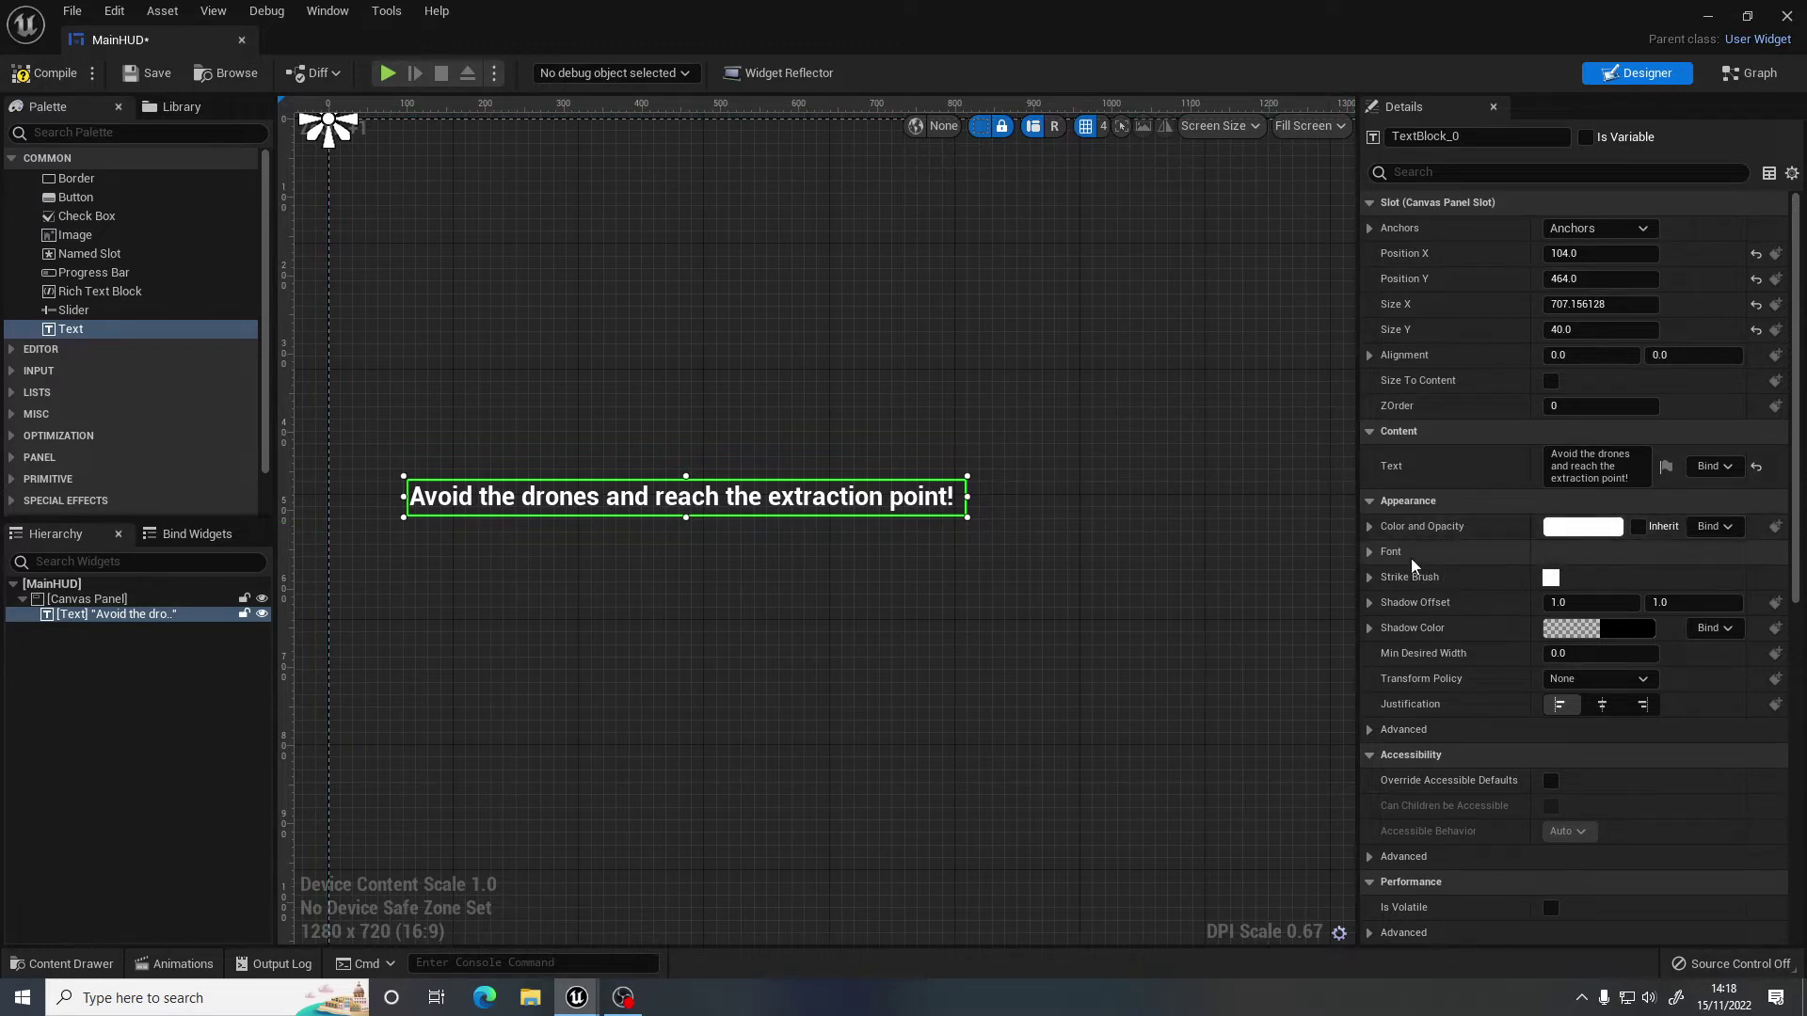
Set the text's font size to 30 and enlarge its box to about 878 by 57.
{"action": "left_click", "coordinate": [1370, 552]}
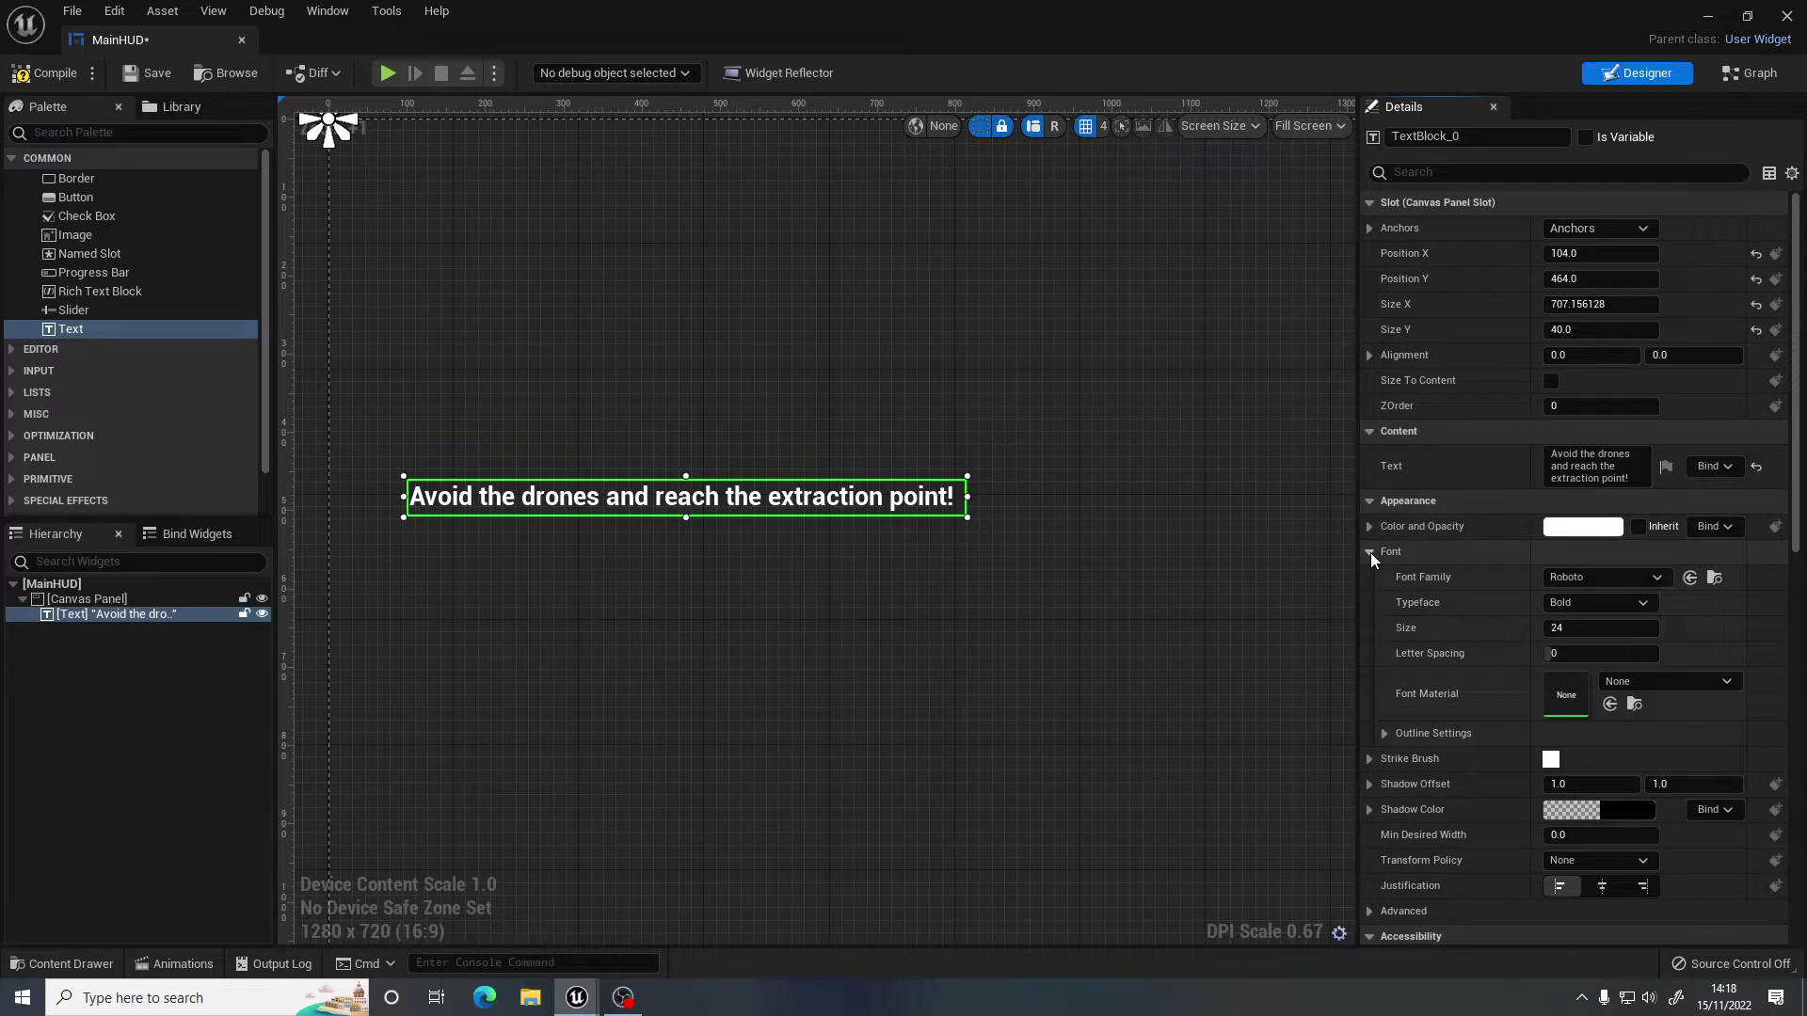
{"action": "left_click", "coordinate": [1604, 577]}
{"action": "left_click", "coordinate": [1603, 576]}
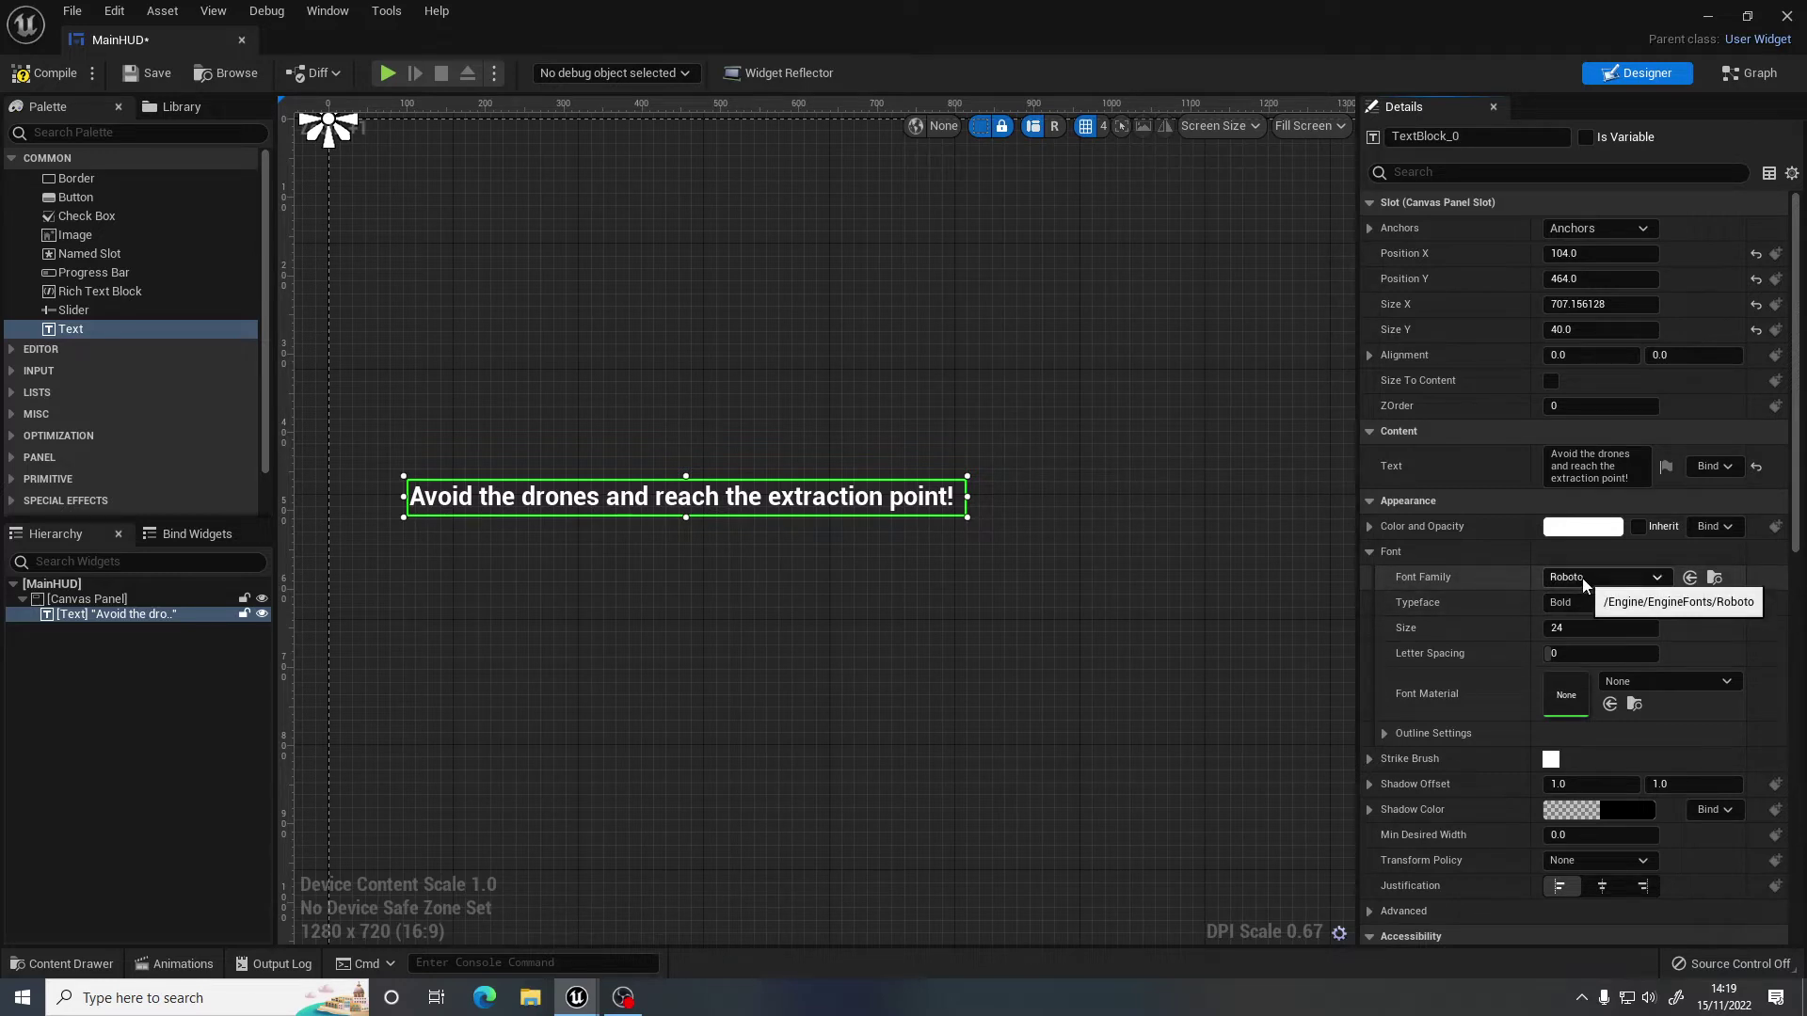
{"action": "left_click", "coordinate": [1581, 627]}
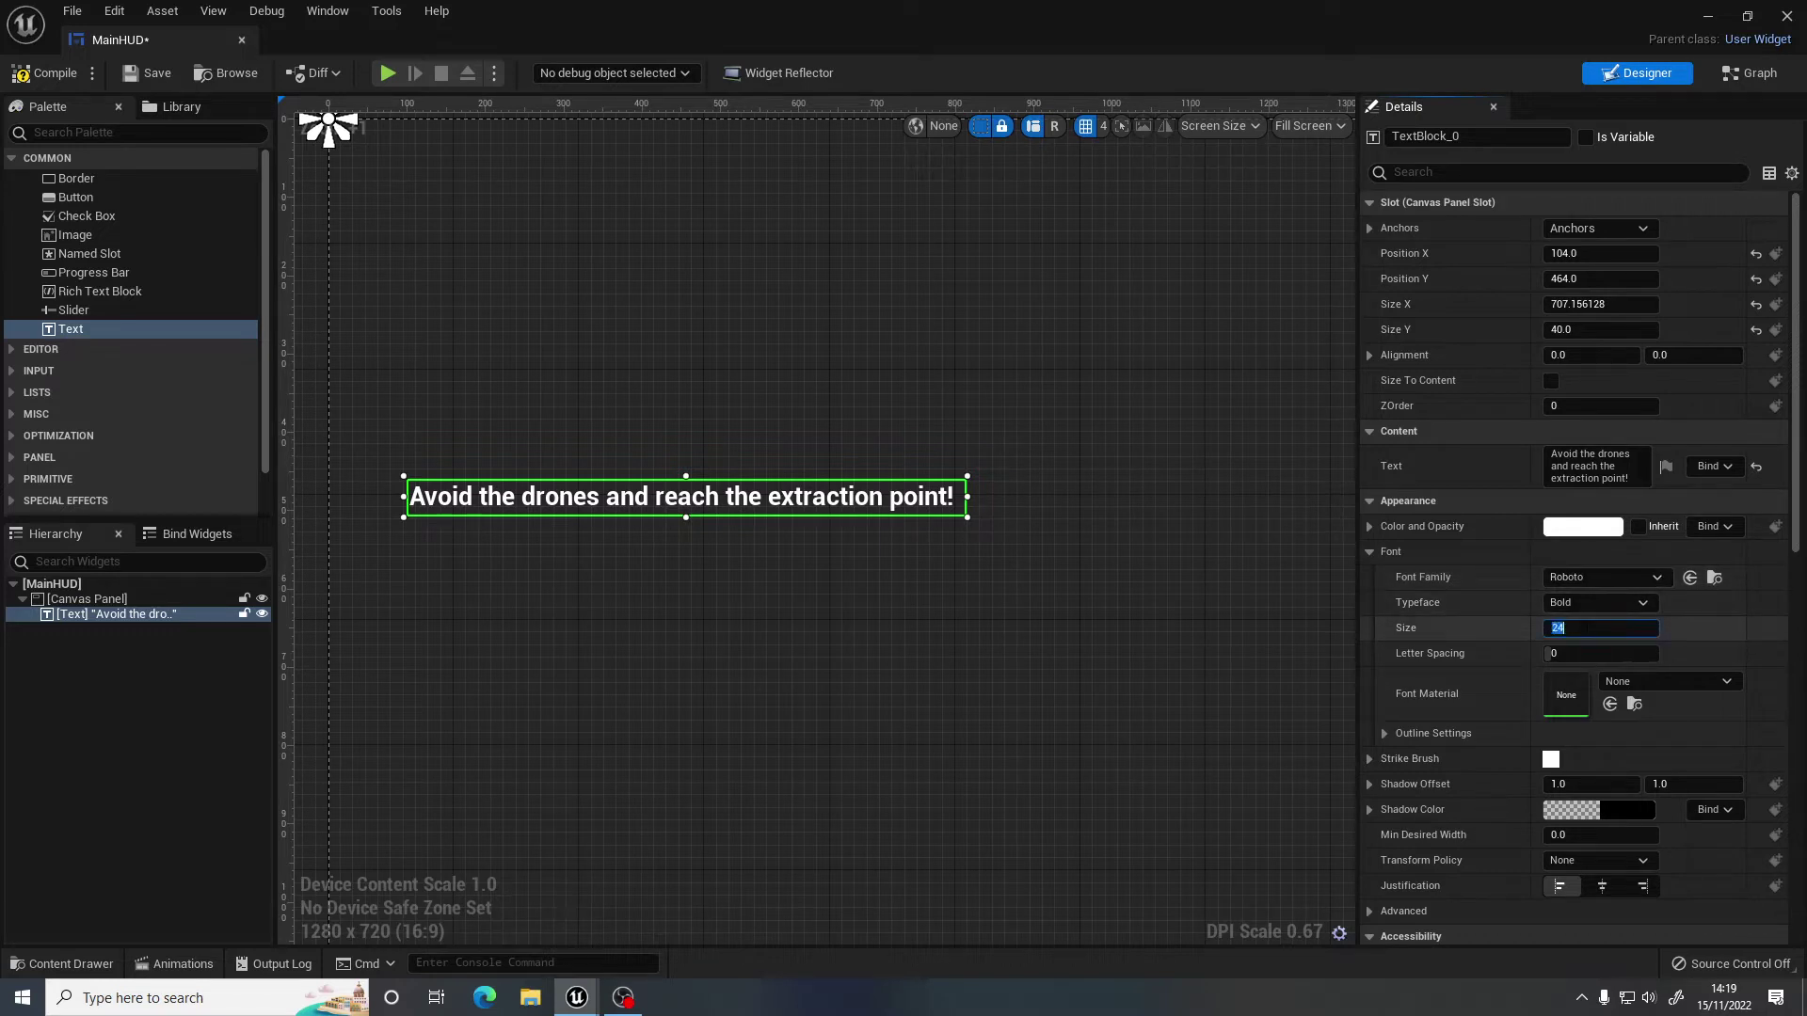
{"action": "type", "text": "30"}
{"action": "key", "text": "Return"}
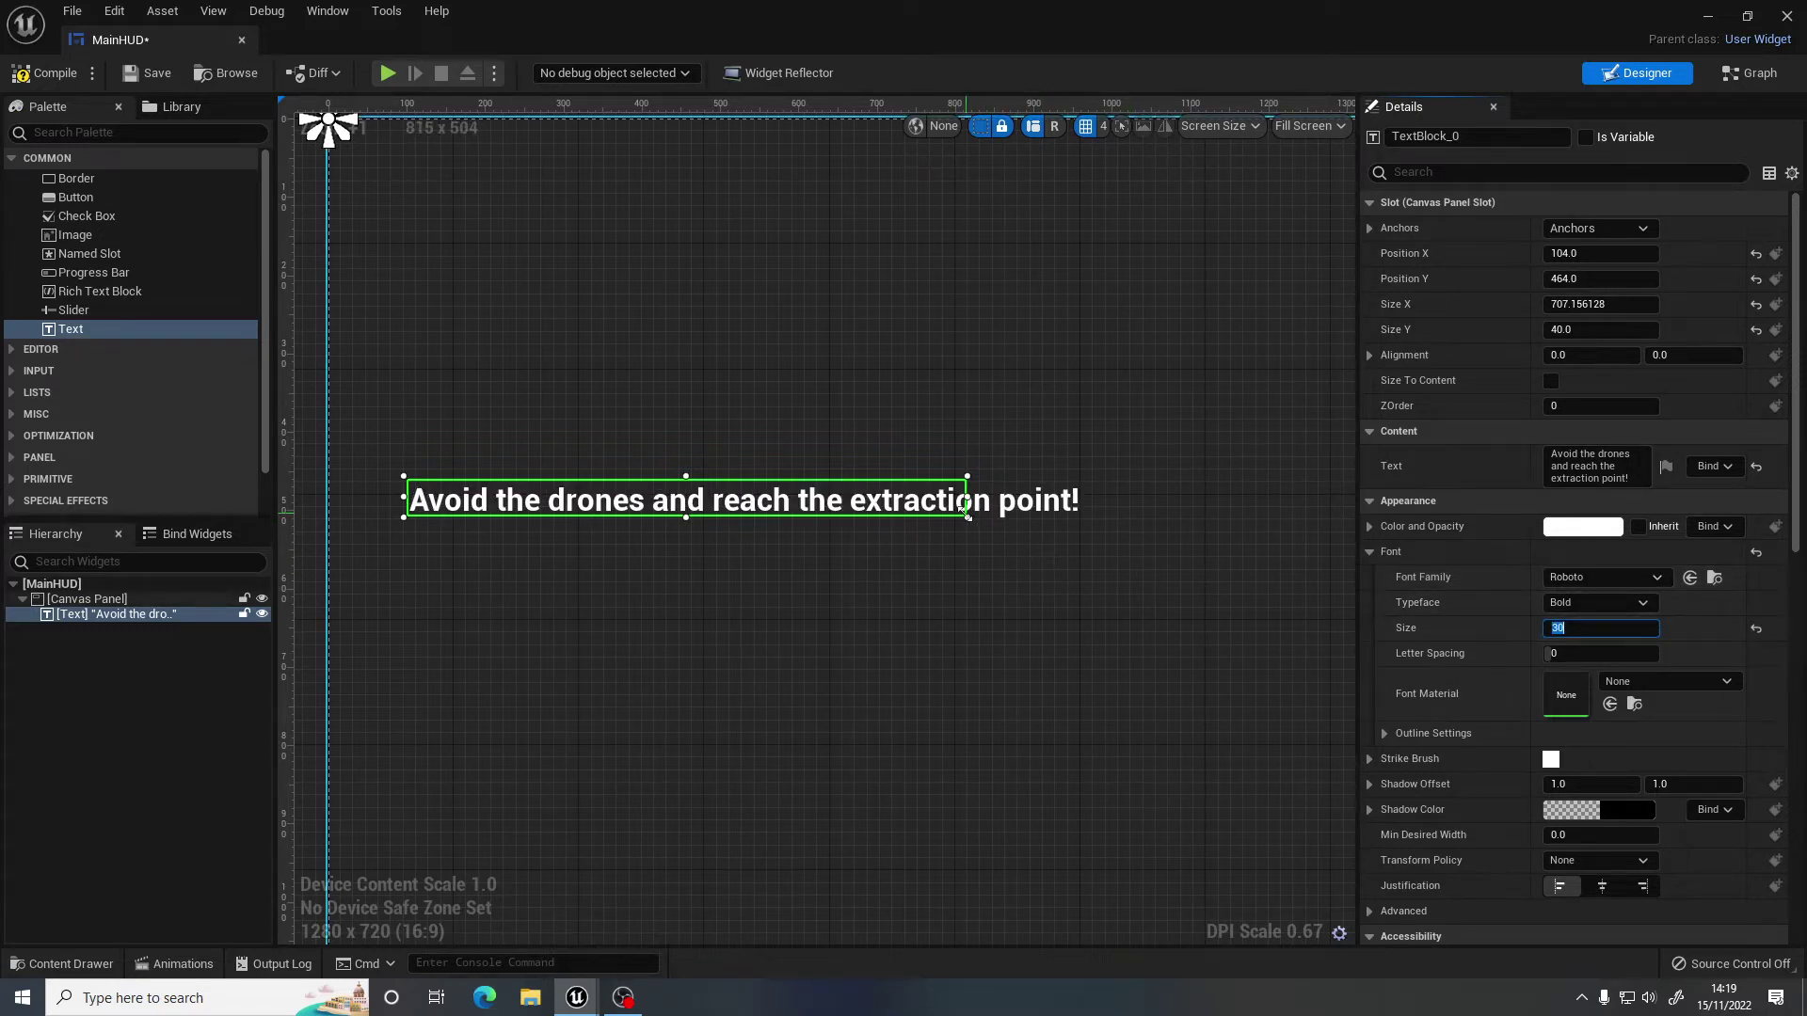
{"action": "left_click_drag", "start_coordinate": [967, 516], "coordinate": [1101, 531]}
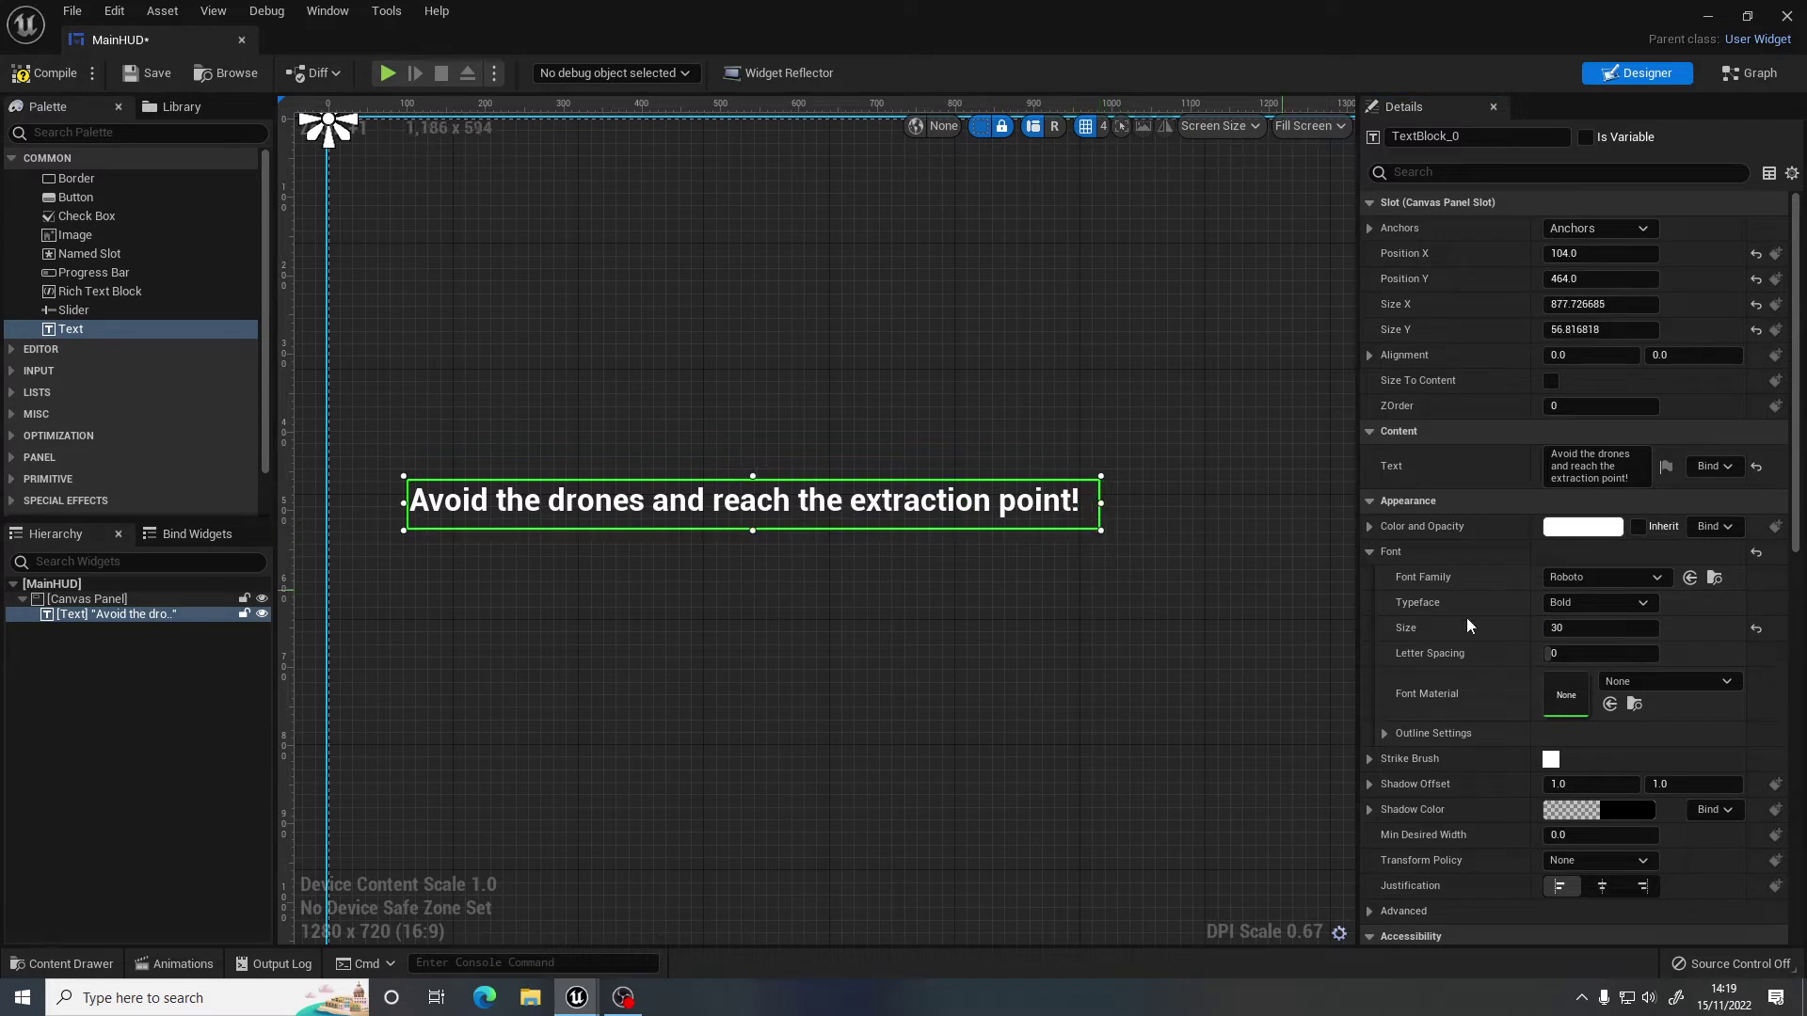
Give the objective text's font an outline size of 1.
{"action": "left_click", "coordinate": [1385, 734]}
{"action": "left_click", "coordinate": [1626, 759]}
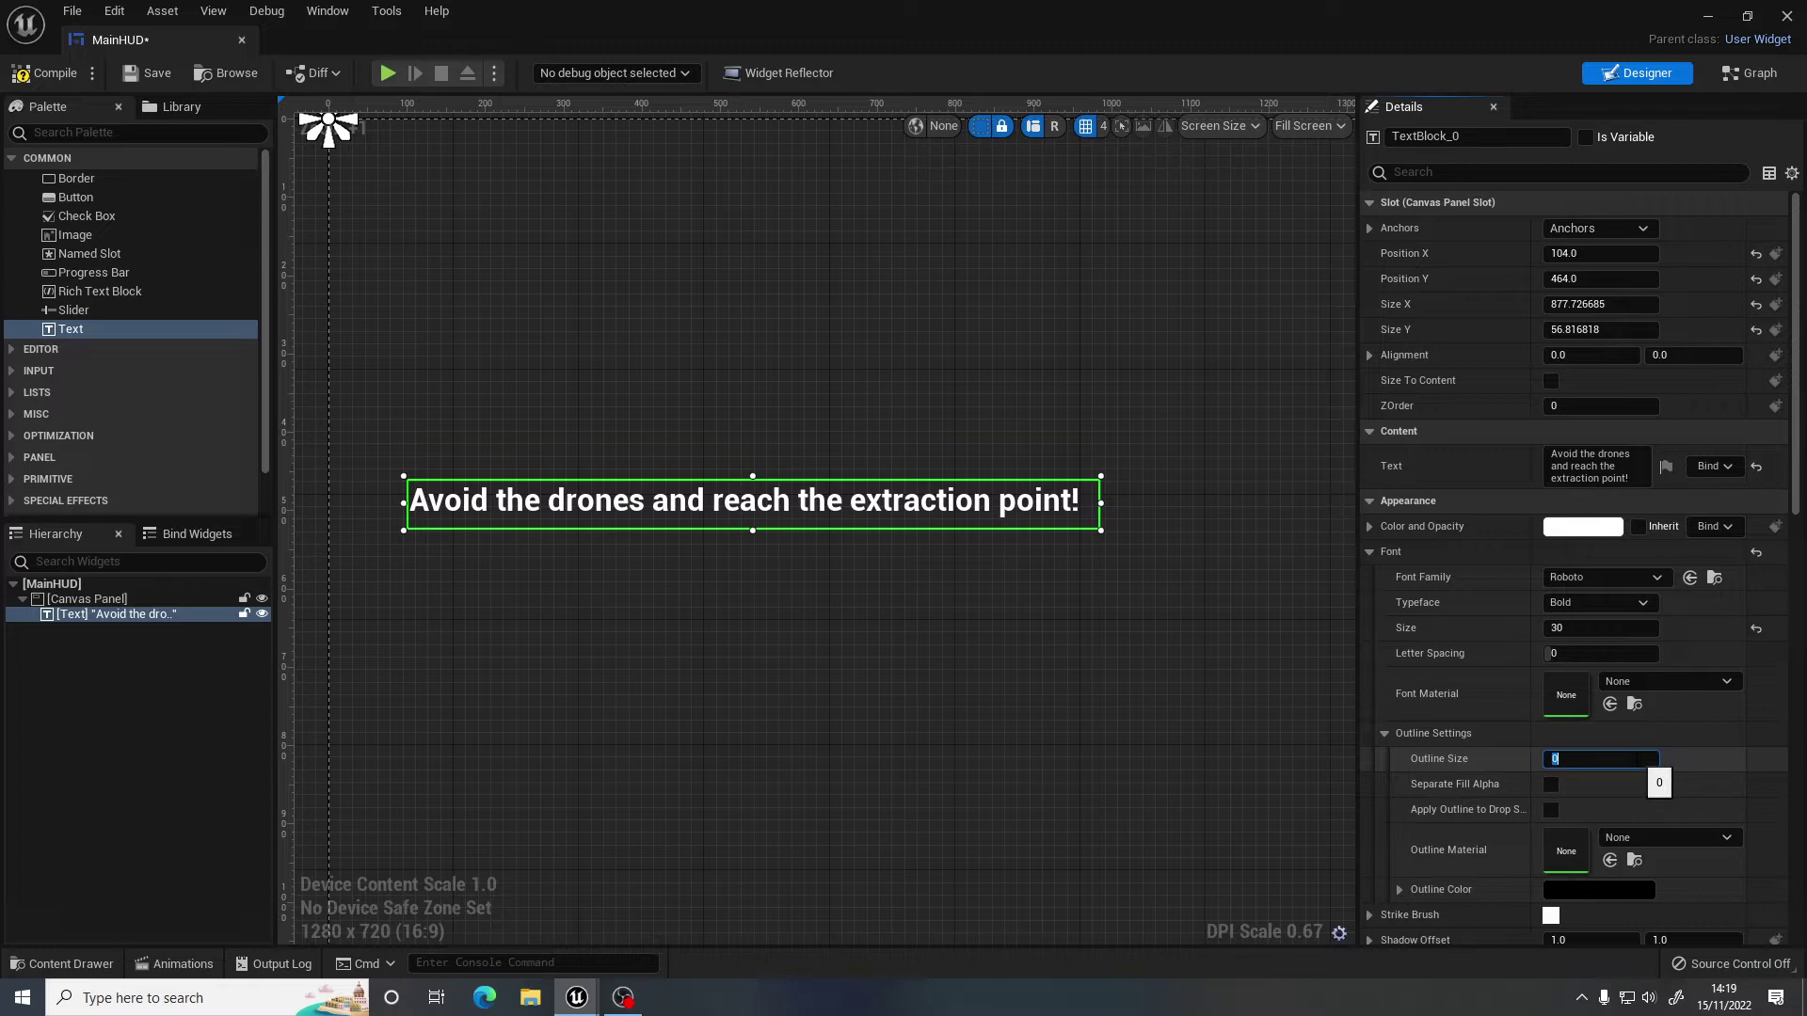
{"action": "key", "text": "Return"}
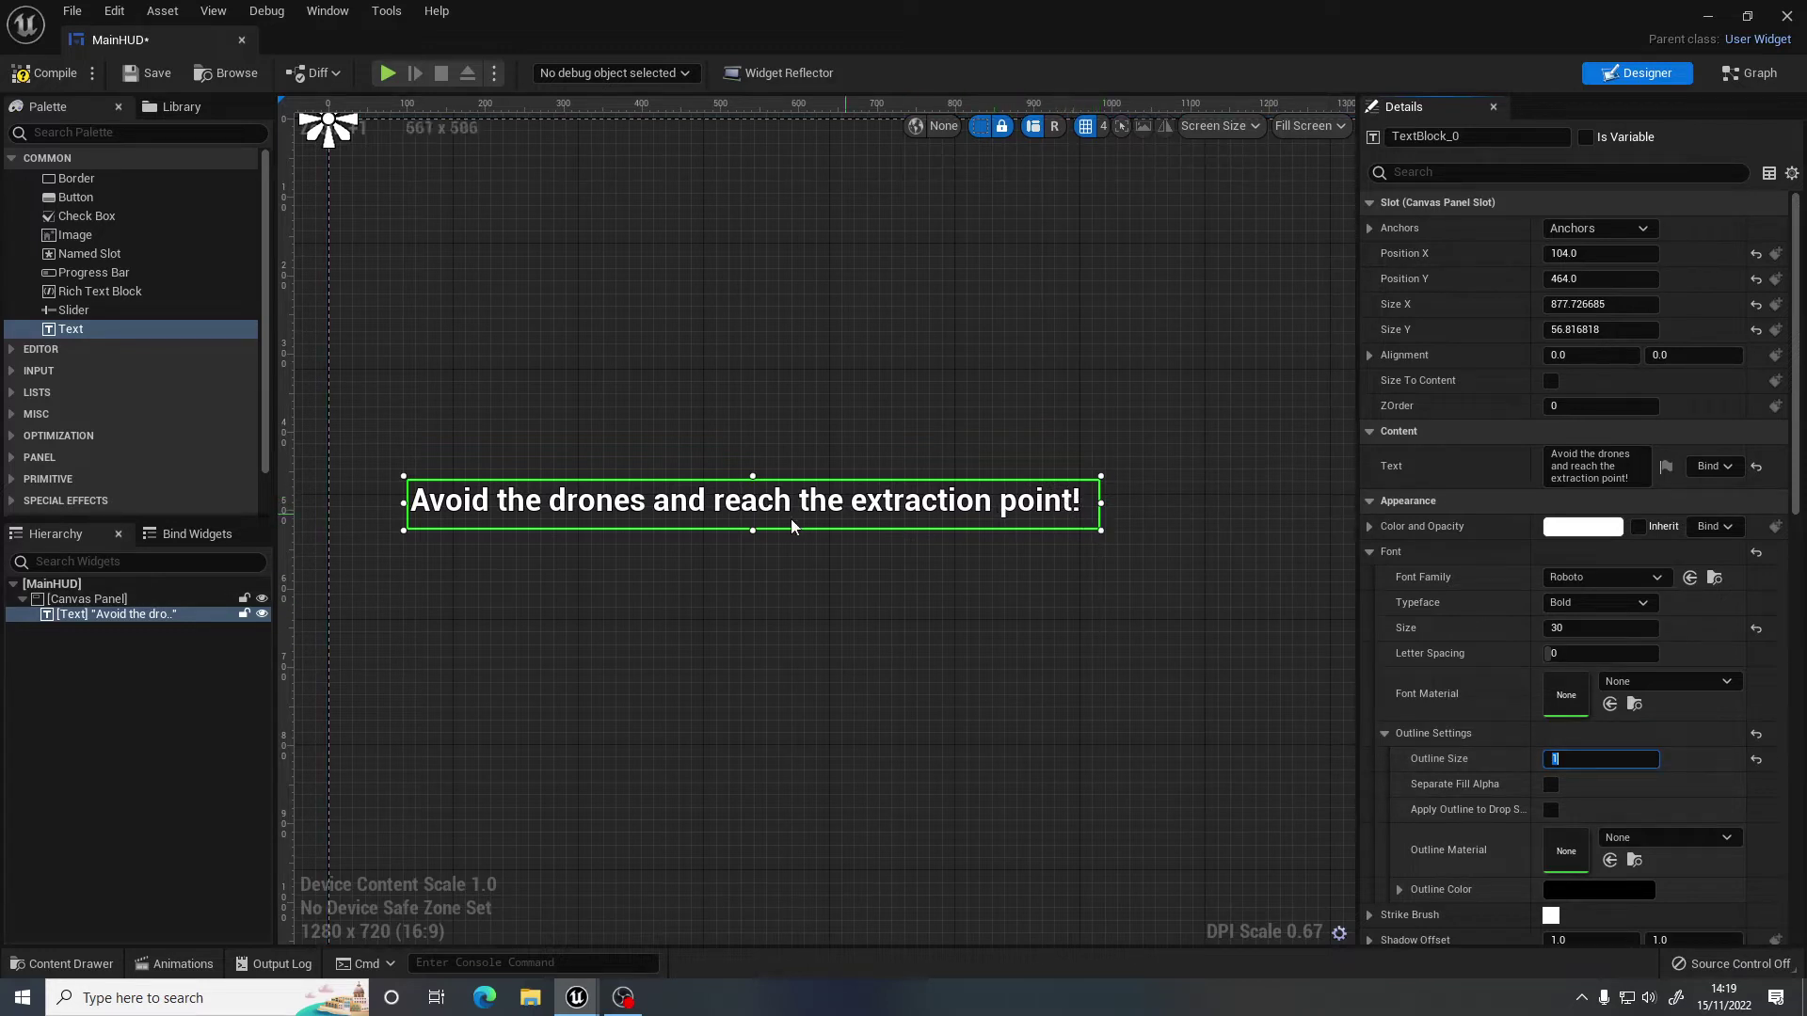
Move the objective text up and closer to the canvas's left edge, to about X 24, Y 256.
{"action": "right_click_drag", "start_coordinate": [909, 592], "coordinate": [795, 575]}
{"action": "scroll", "coordinate": [779, 586], "scroll_direction": "down", "scroll_amount": 3}
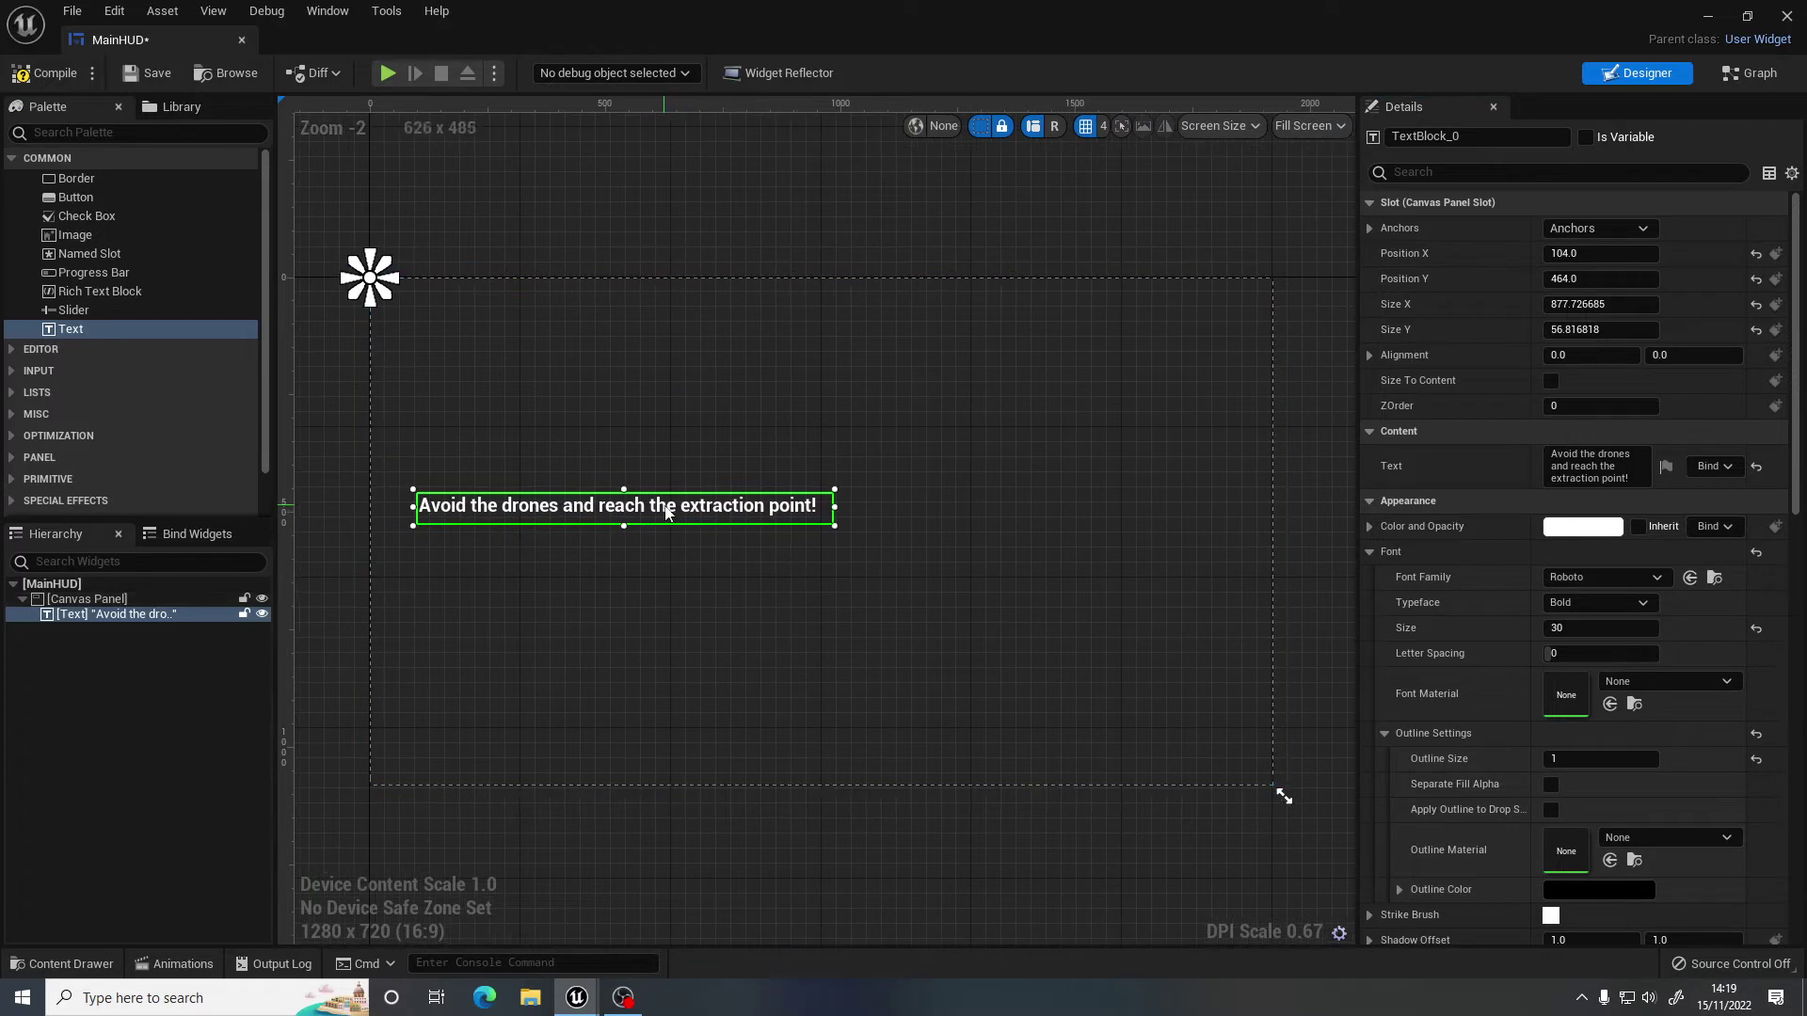
{"action": "left_click_drag", "start_coordinate": [664, 516], "coordinate": [630, 416]}
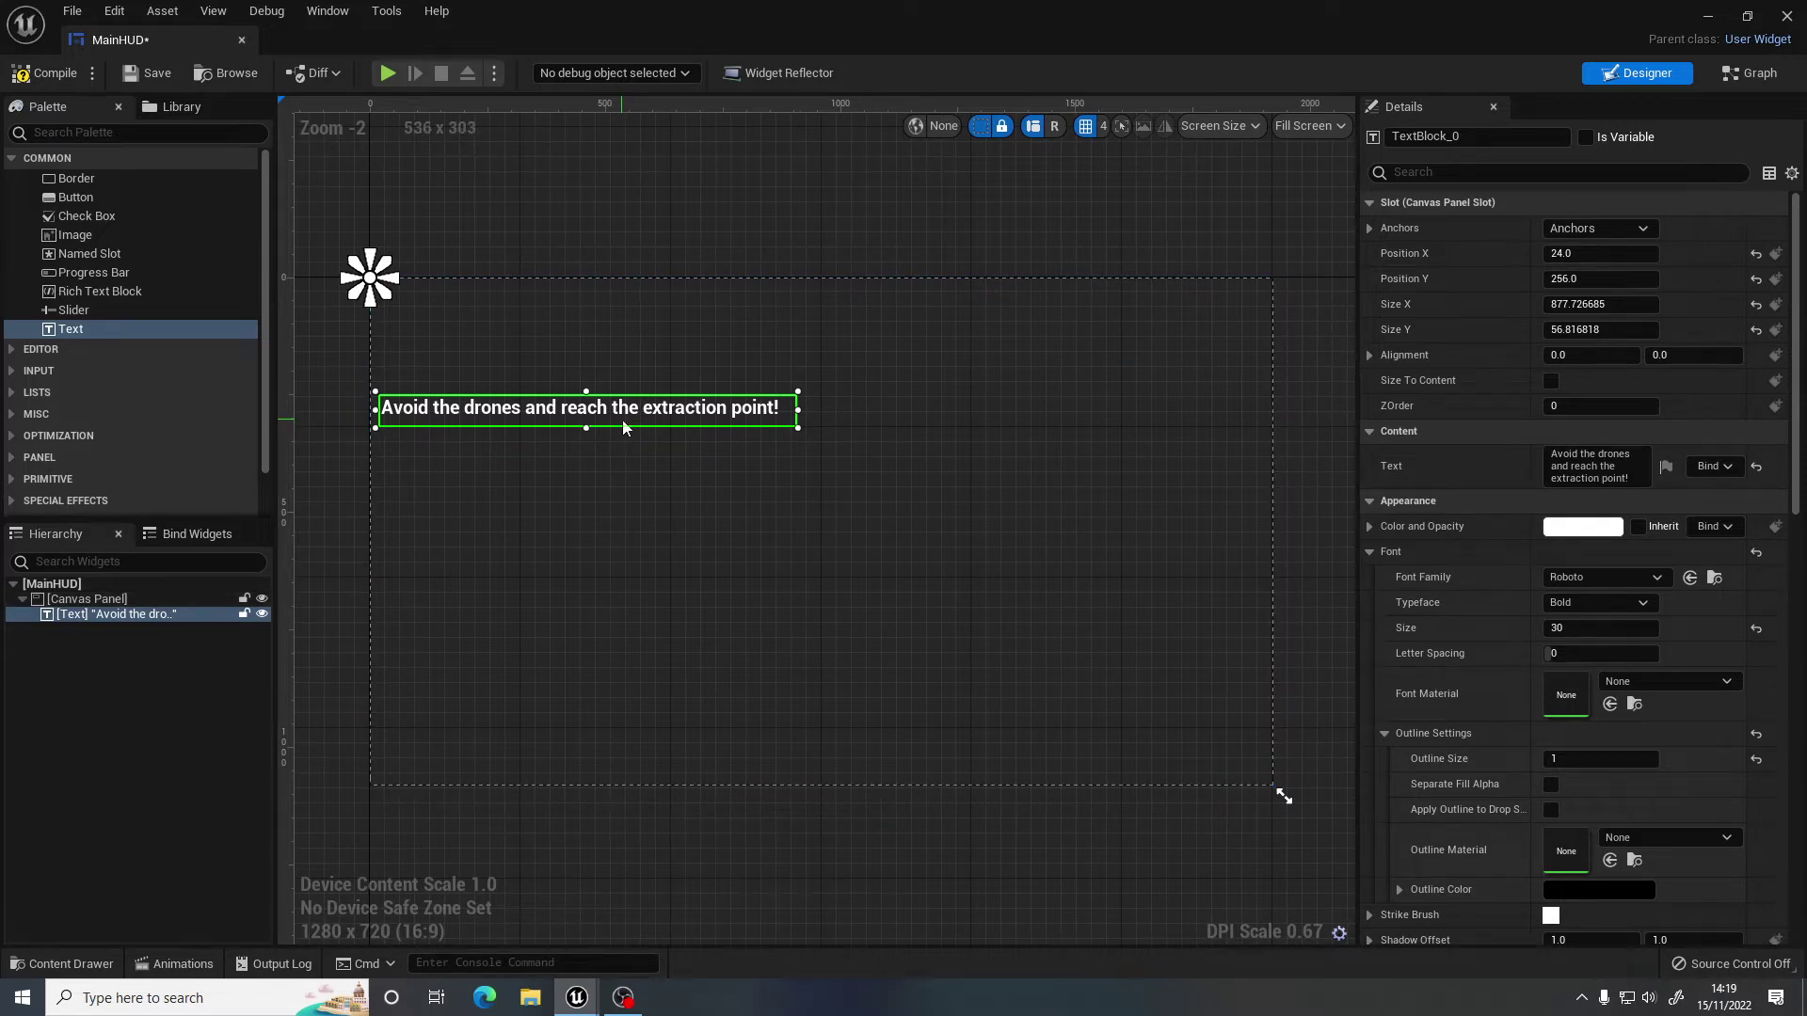
Set the objective text's font size to 24 and shrink its box to about 746 by 41.
{"action": "left_click", "coordinate": [1611, 623]}
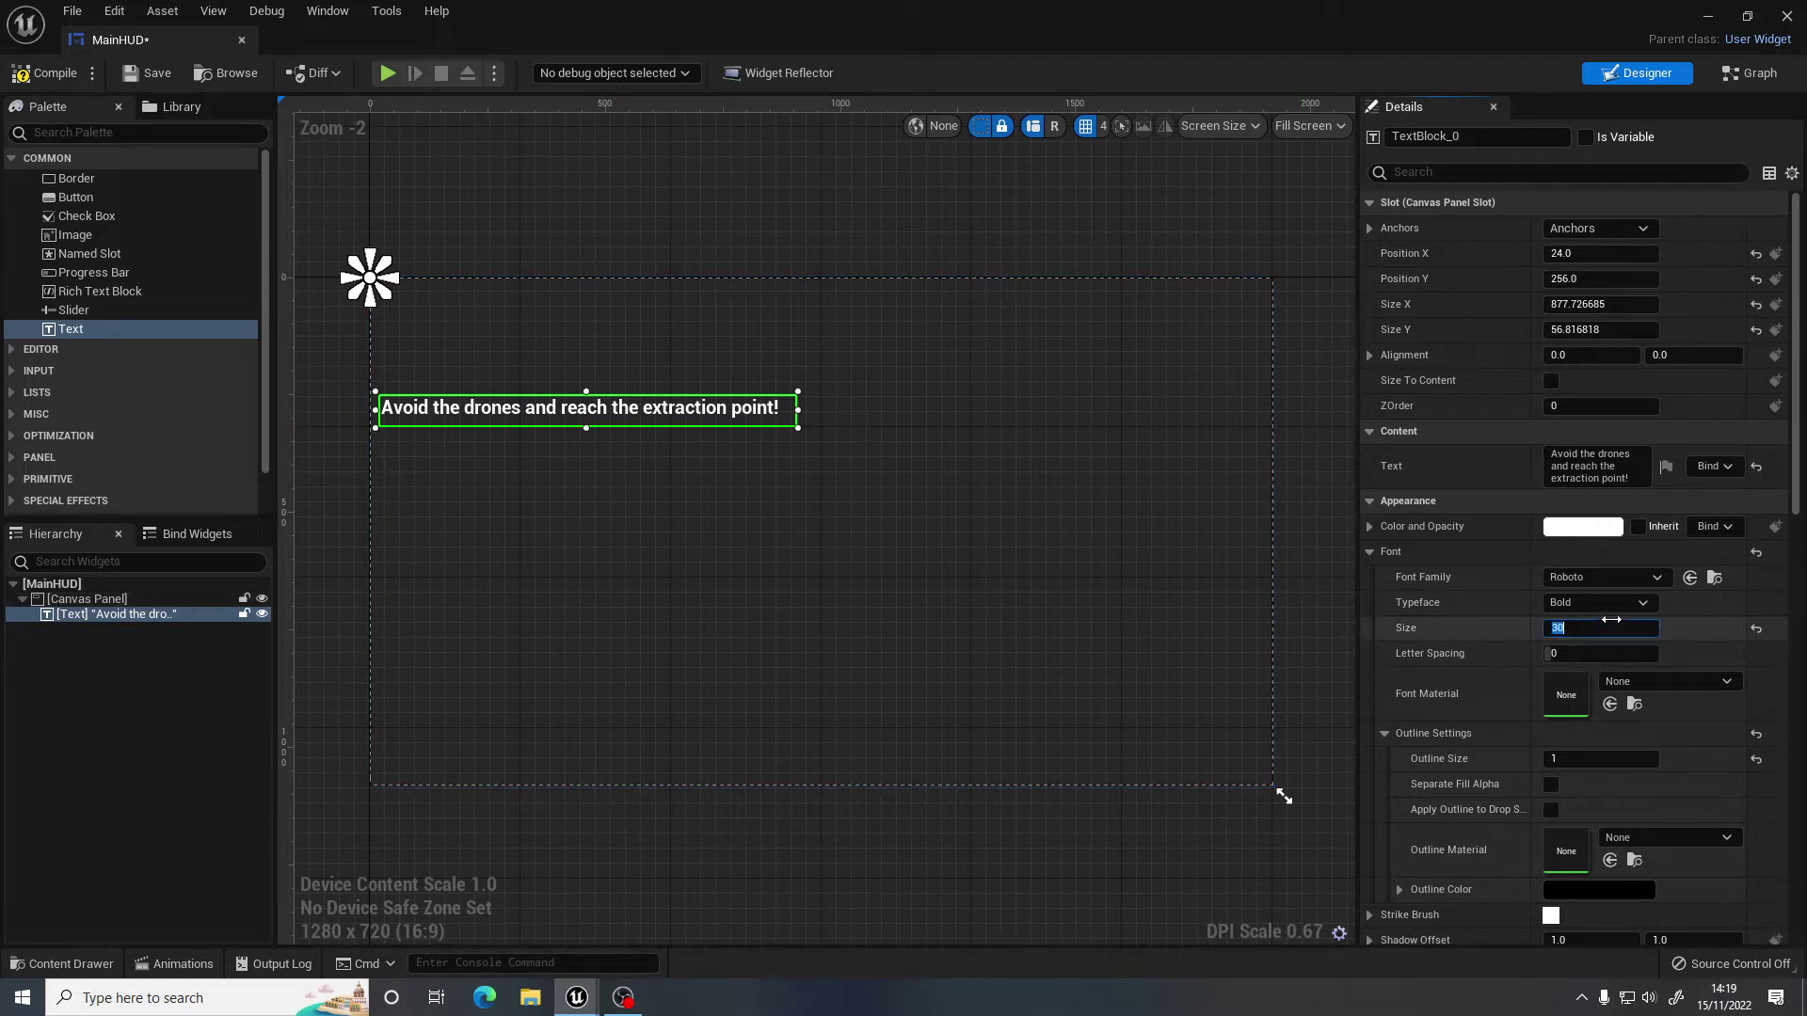
{"action": "type", "text": "24"}
{"action": "key", "text": "Return"}
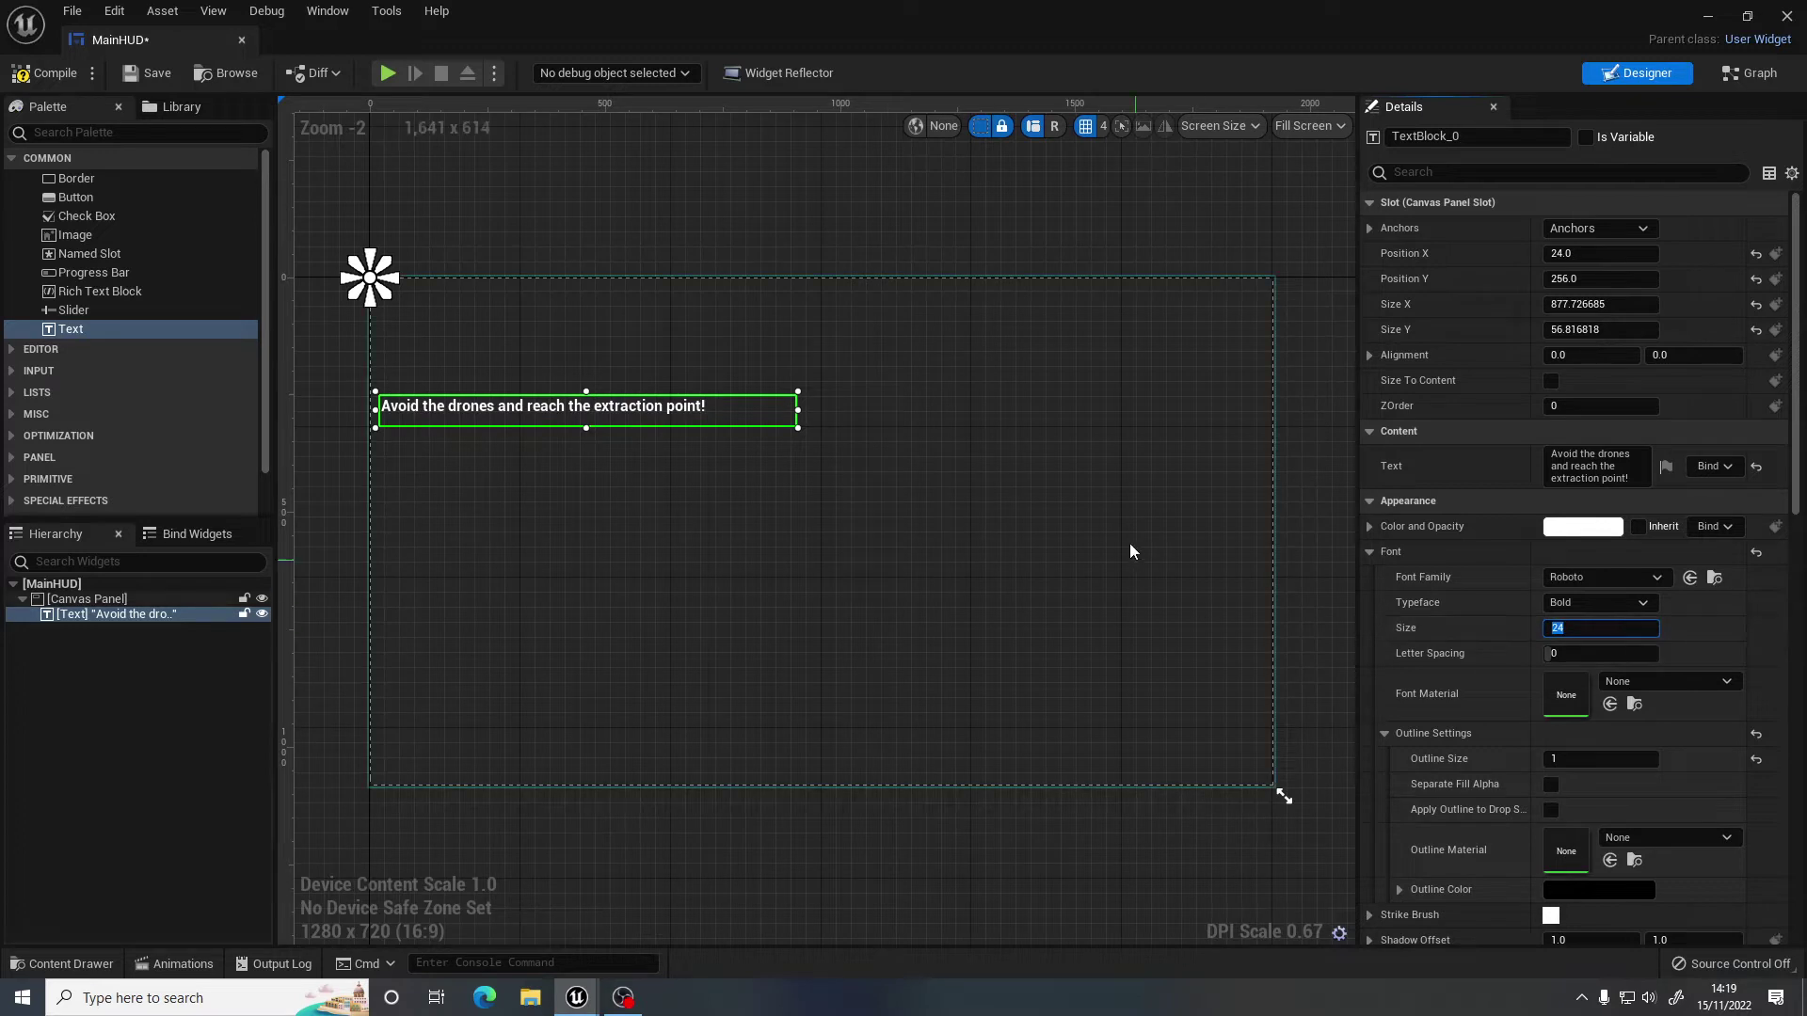
{"action": "left_click_drag", "start_coordinate": [798, 428], "coordinate": [736, 422]}
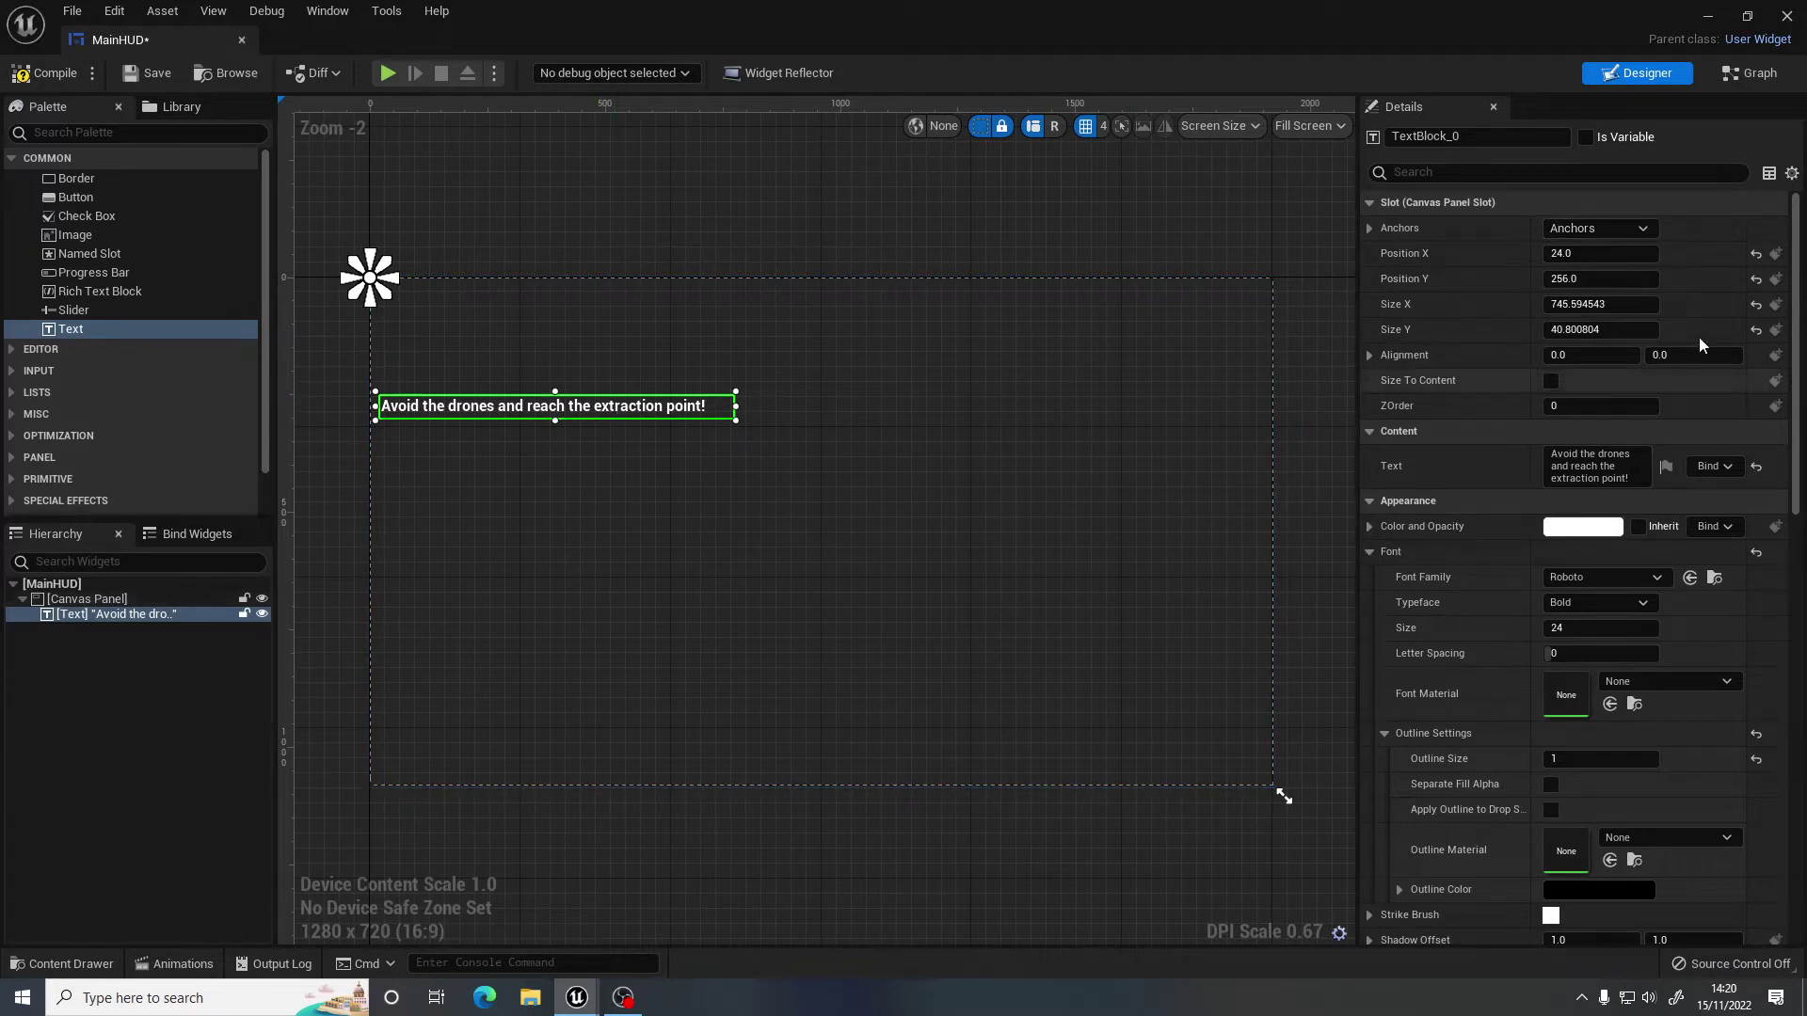
Anchor the objective text to the middle of the canvas's left side and close the MainHUD widget.
{"action": "left_click", "coordinate": [1613, 232]}
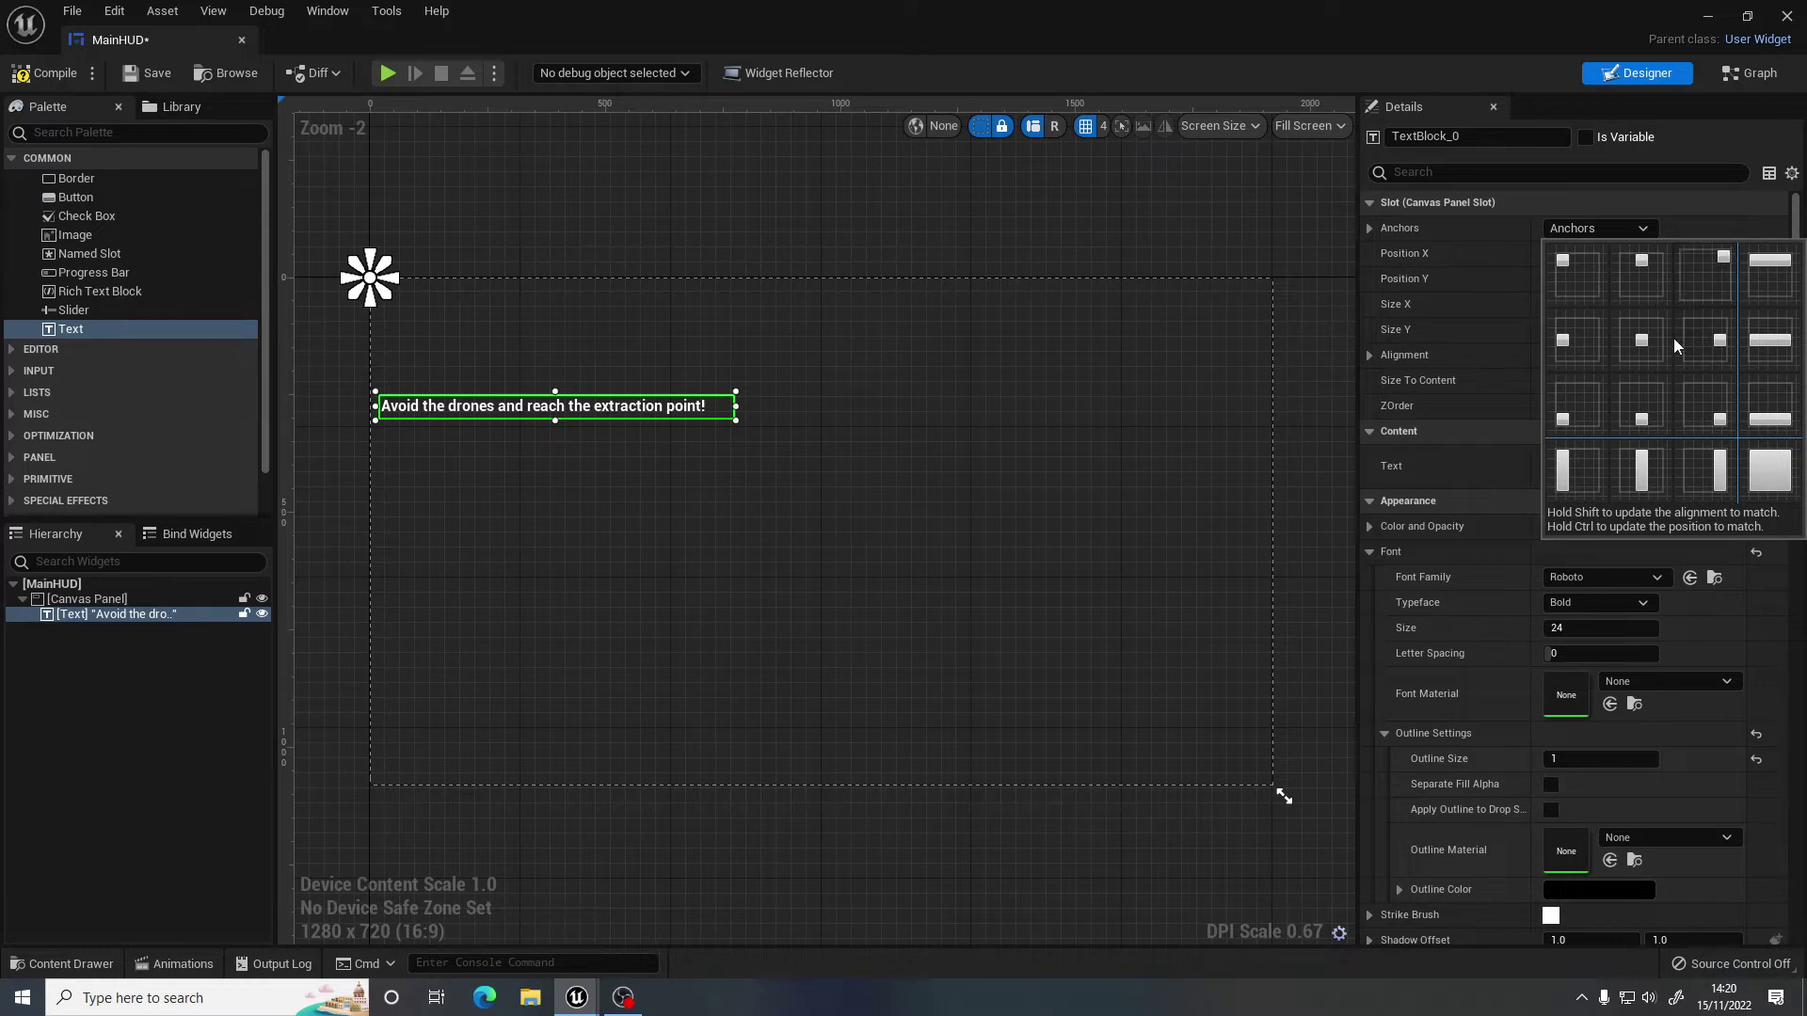
{"action": "left_click", "coordinate": [1565, 345]}
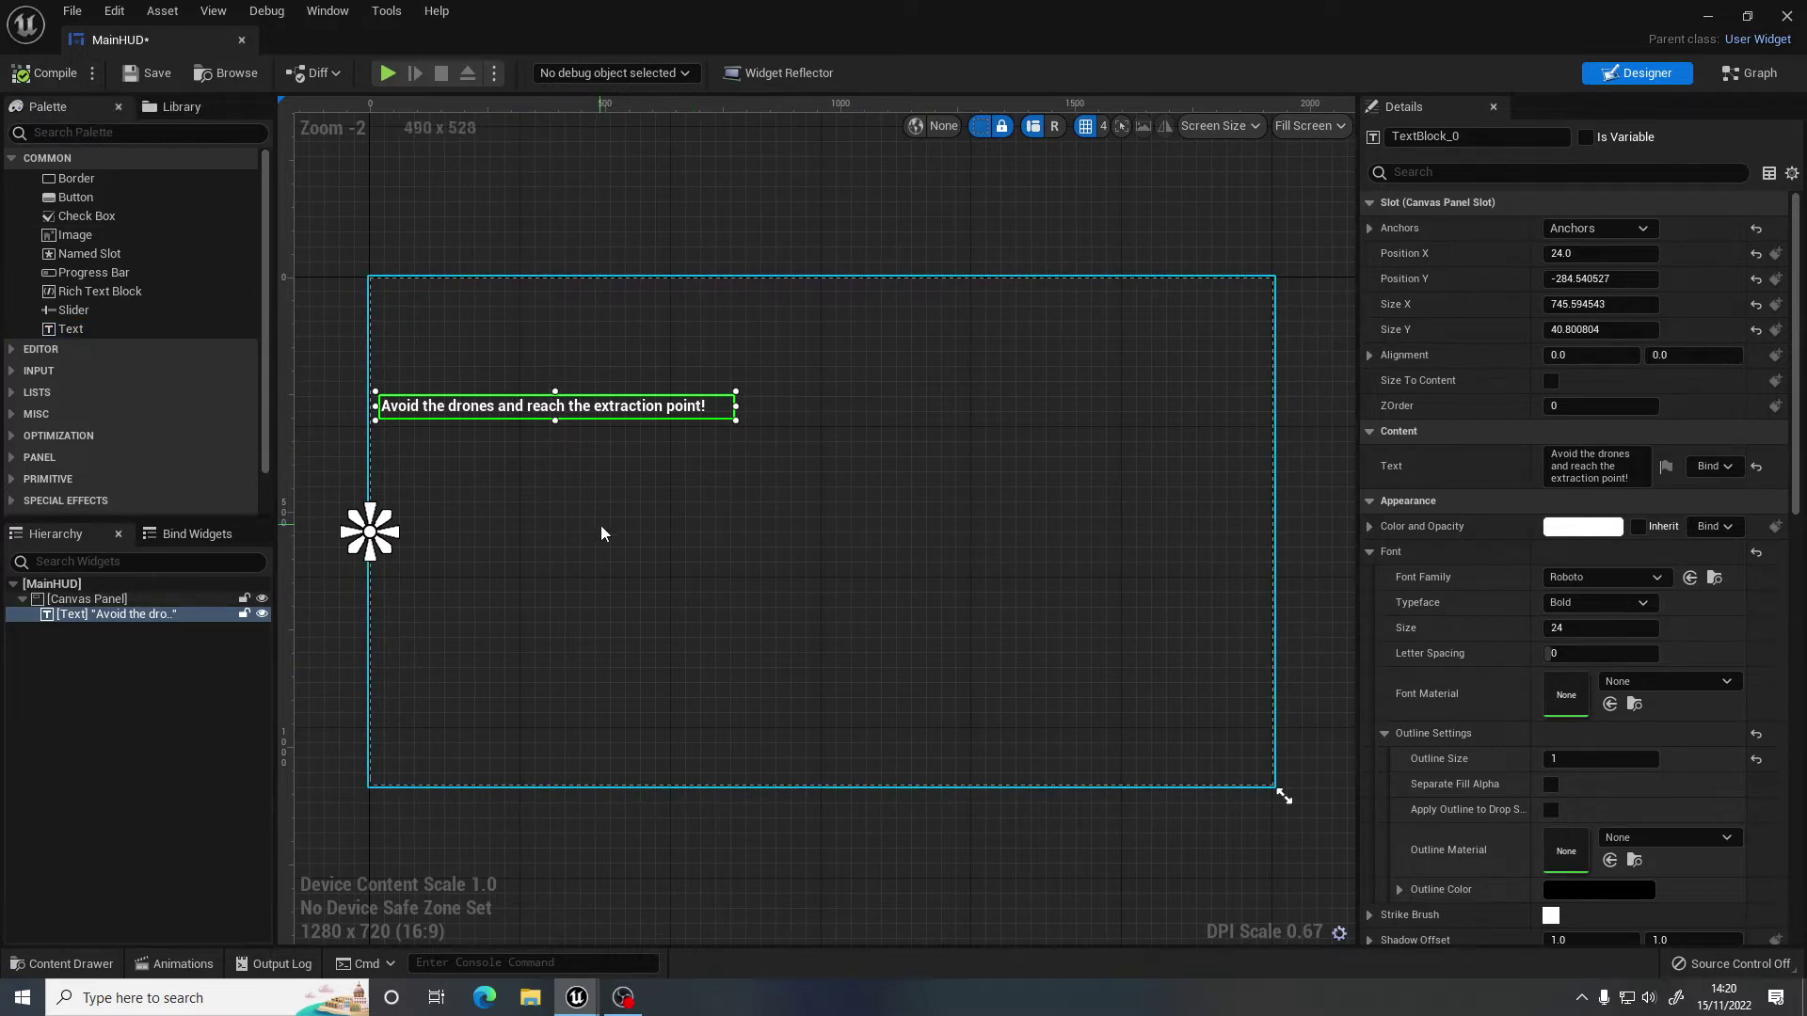
{"action": "left_click", "coordinate": [242, 41]}
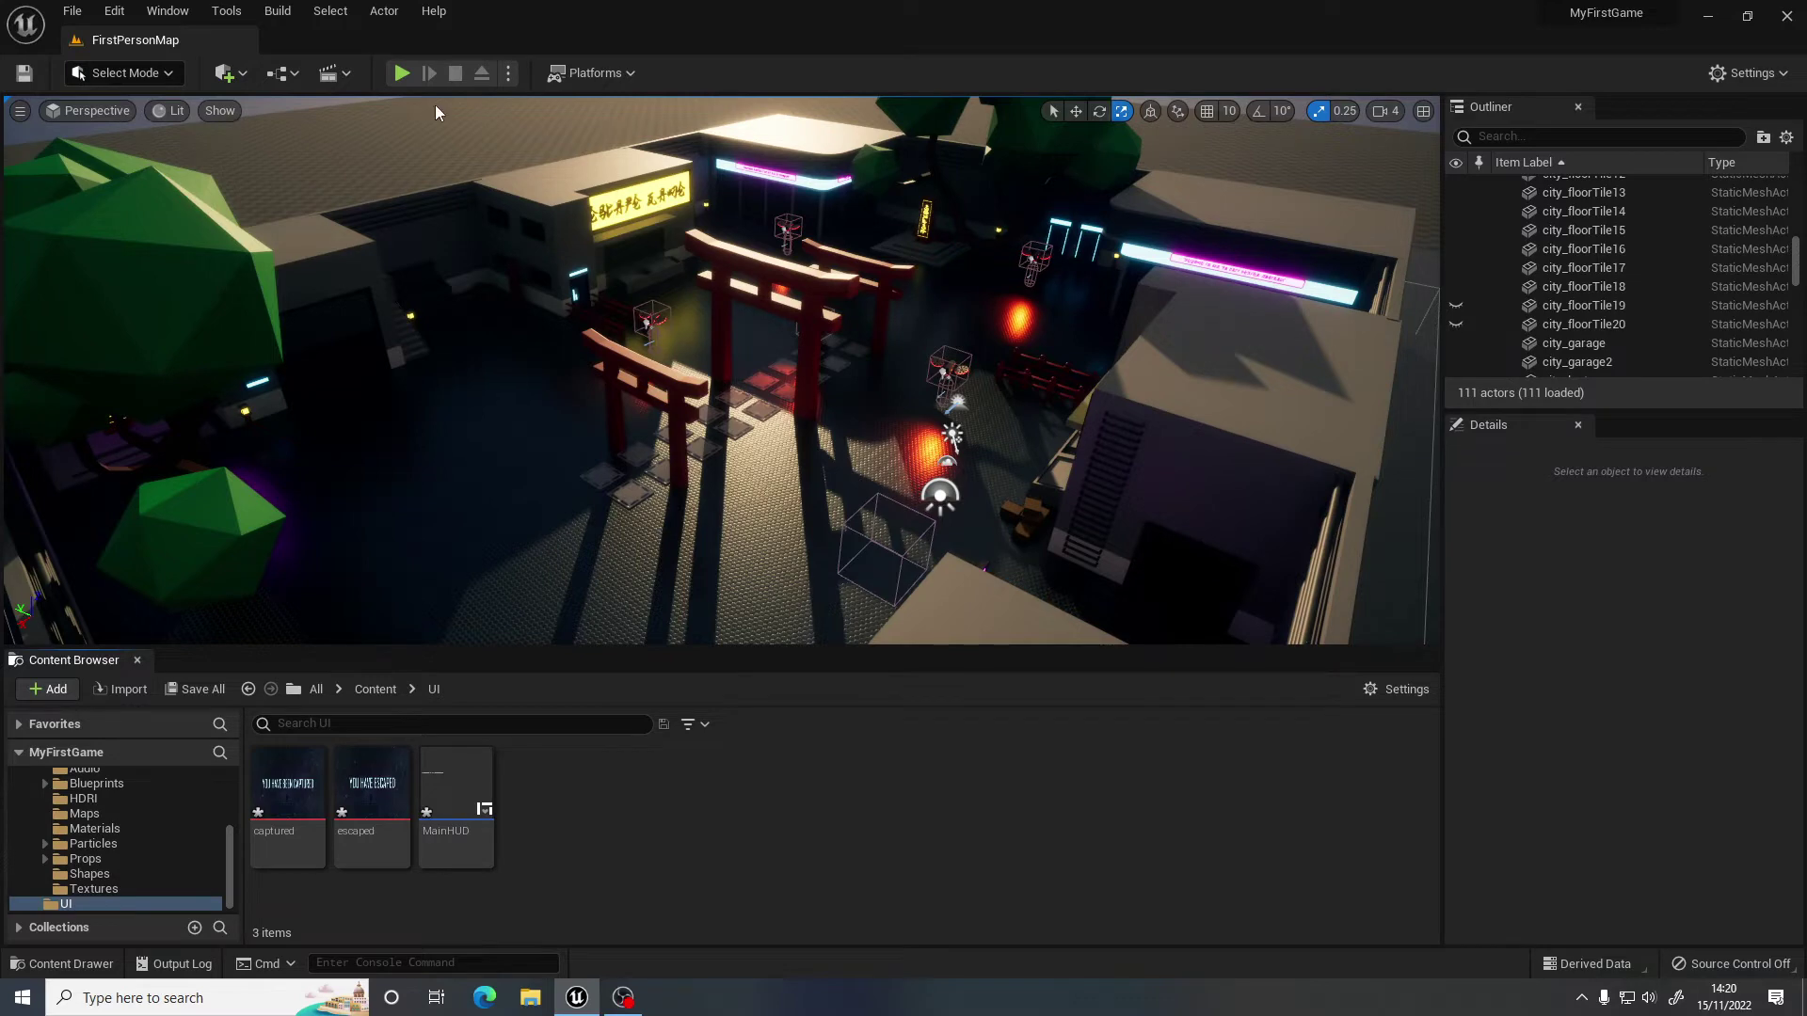
Play the level briefly to check whether the HUD text shows, and stop the session.
{"action": "left_click", "coordinate": [401, 73]}
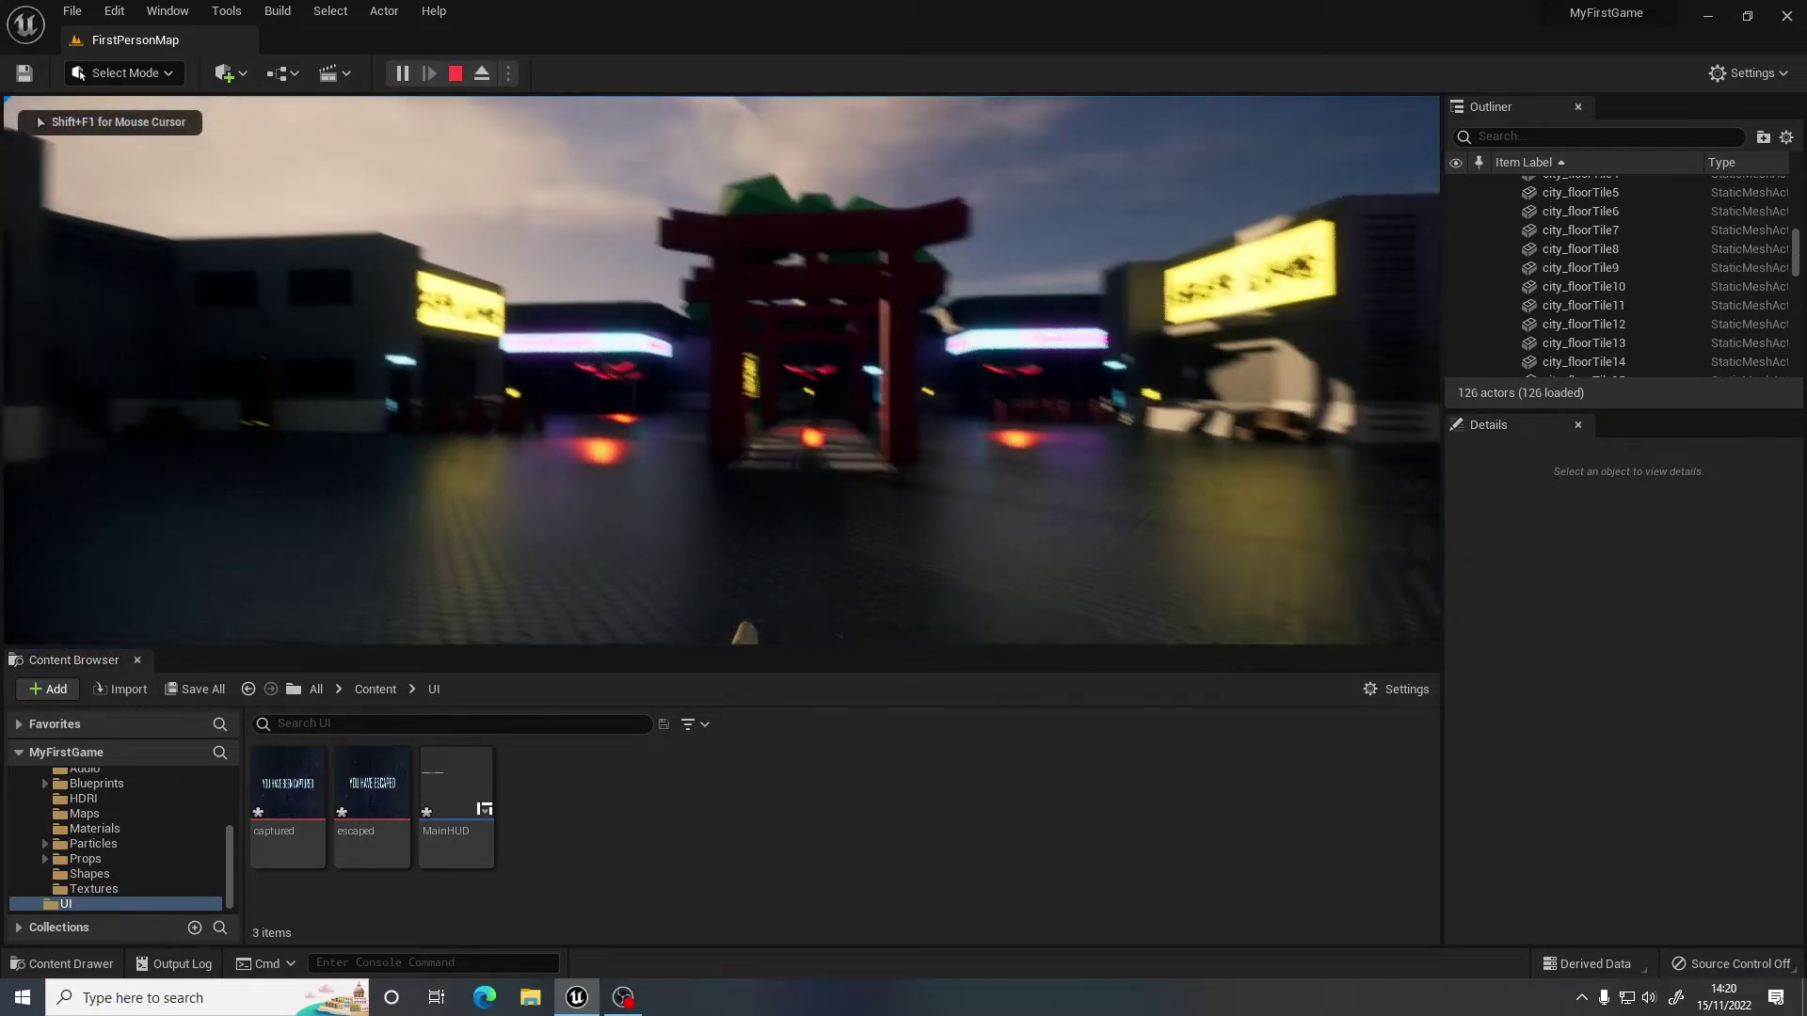
{"action": "key", "text": "Escape"}
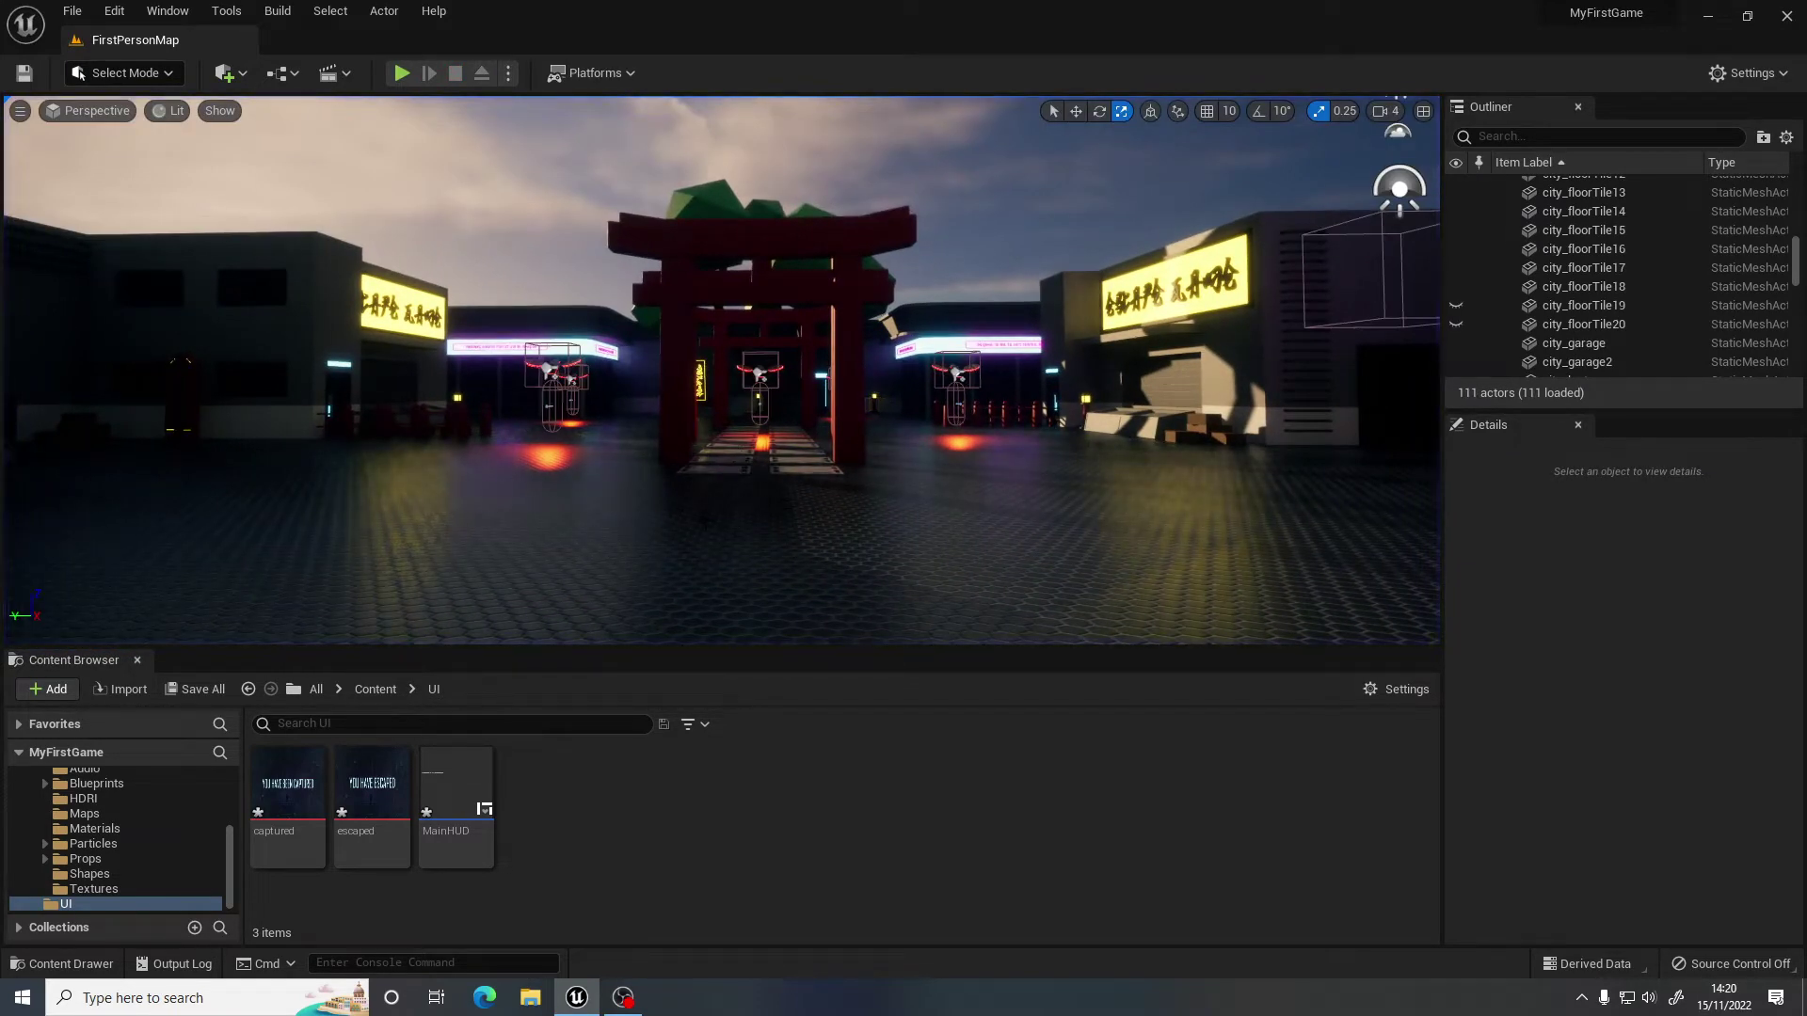
Open the Level Blueprint and add an Event BeginPlay node, placed toward the graph's left side.
{"action": "left_click", "coordinate": [292, 75]}
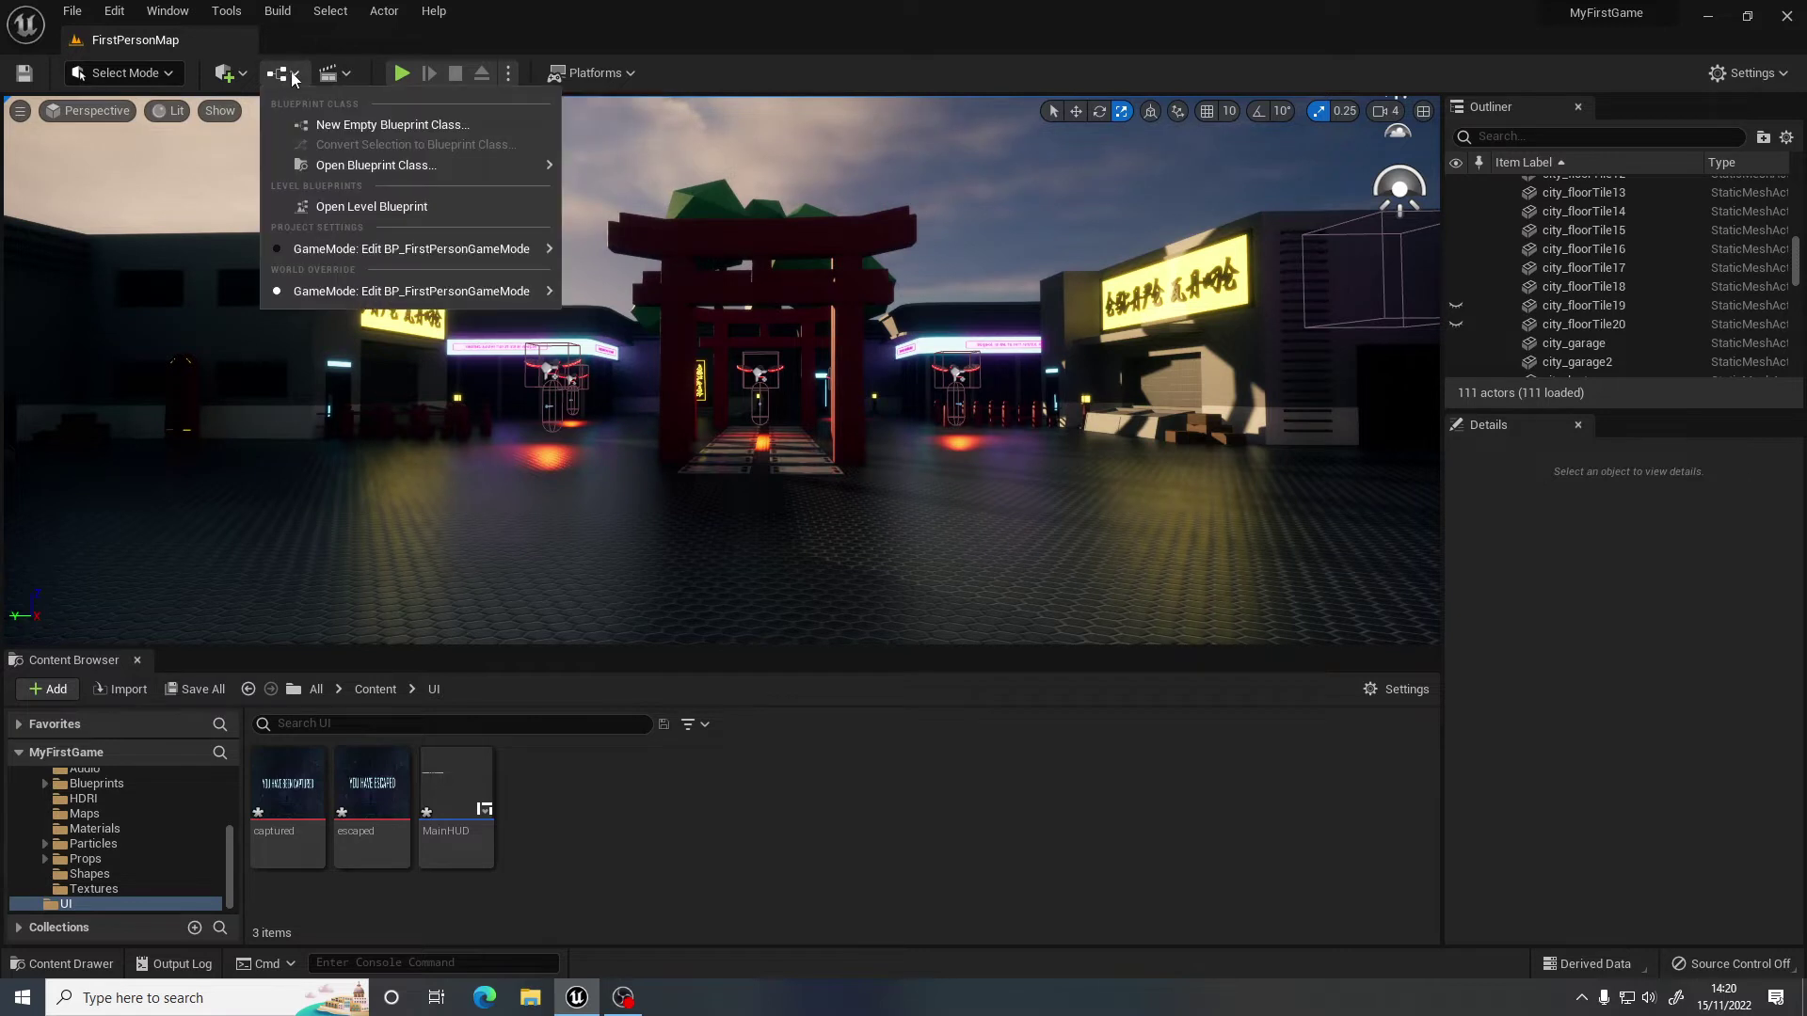
{"action": "left_click", "coordinate": [408, 206]}
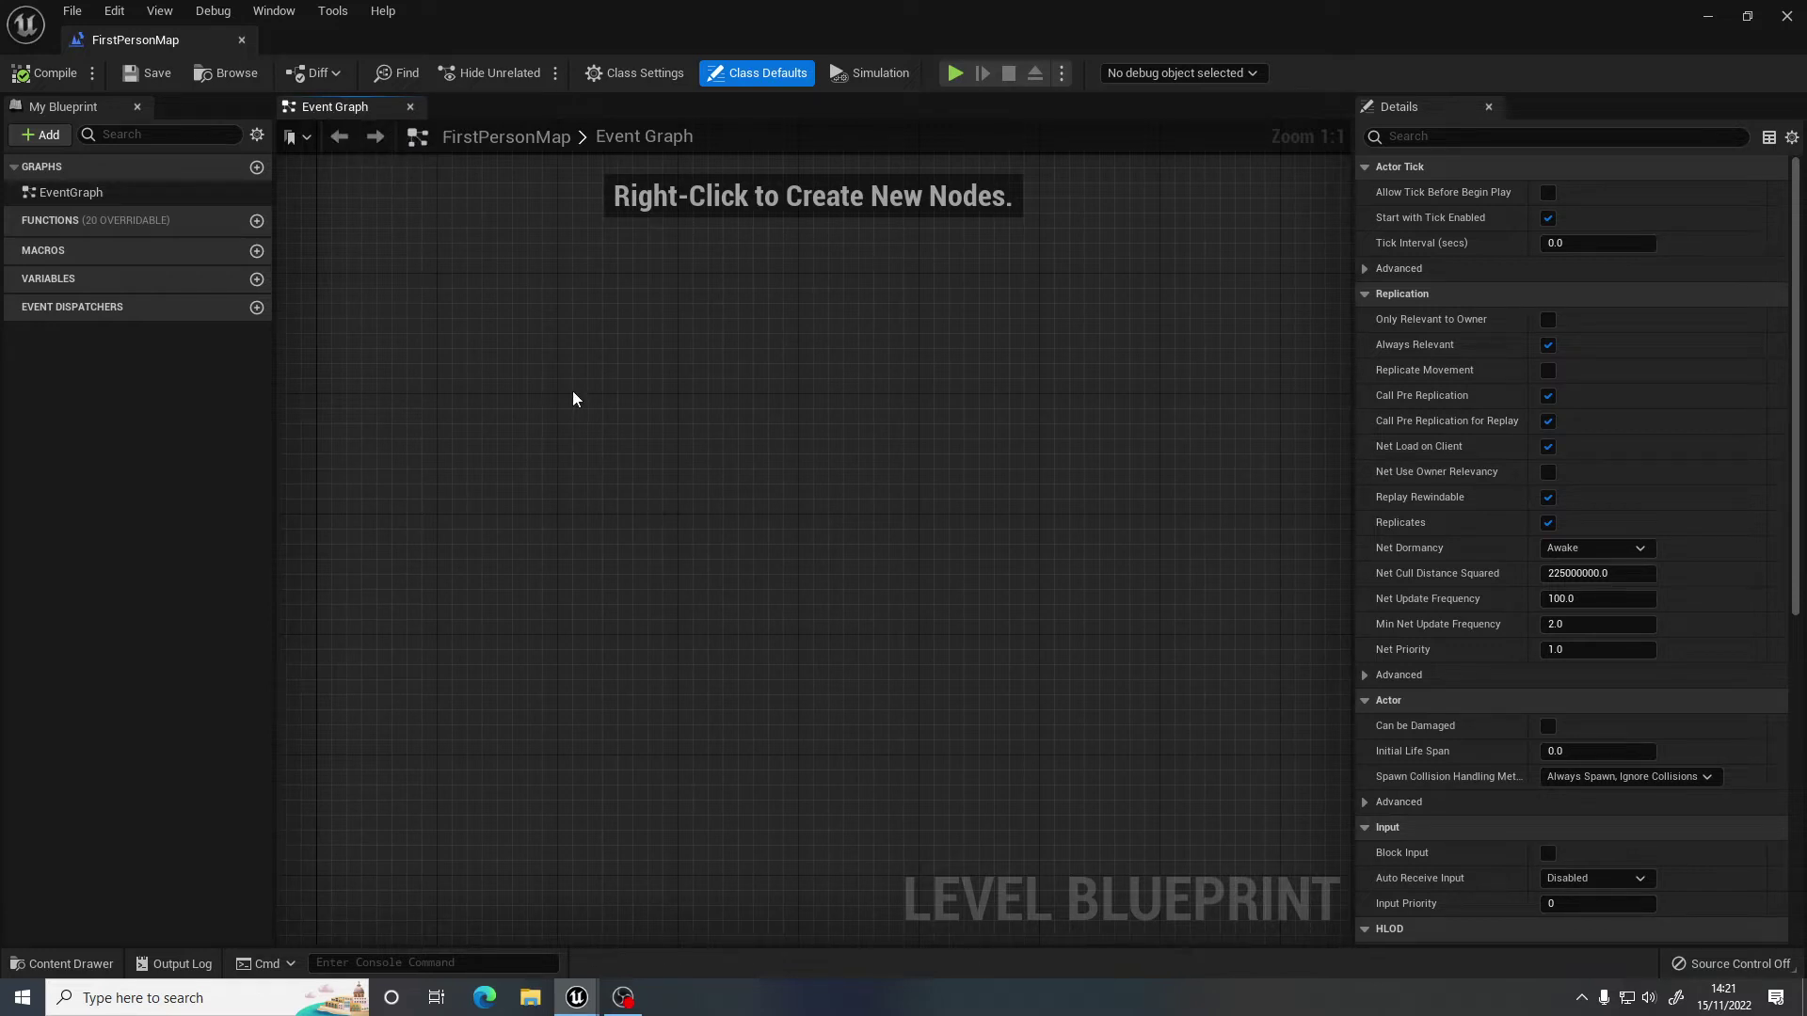
{"action": "right_click", "coordinate": [594, 408]}
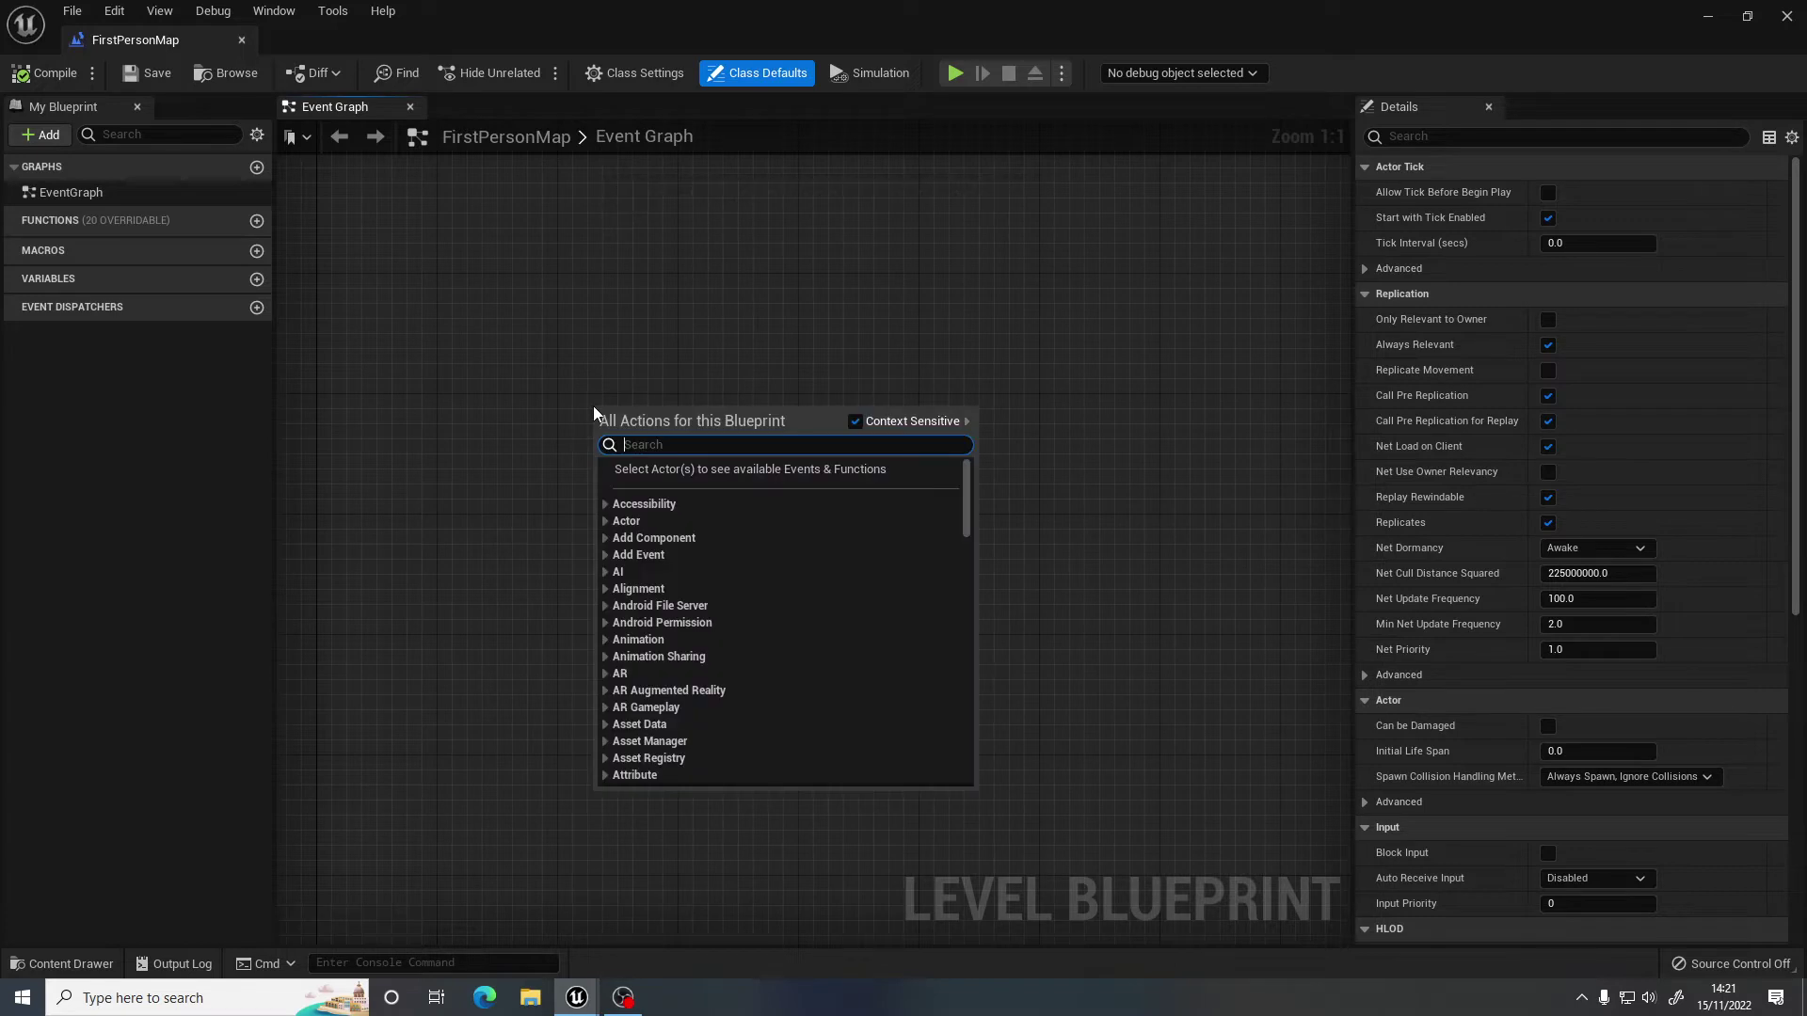
{"action": "type", "text": "event"}
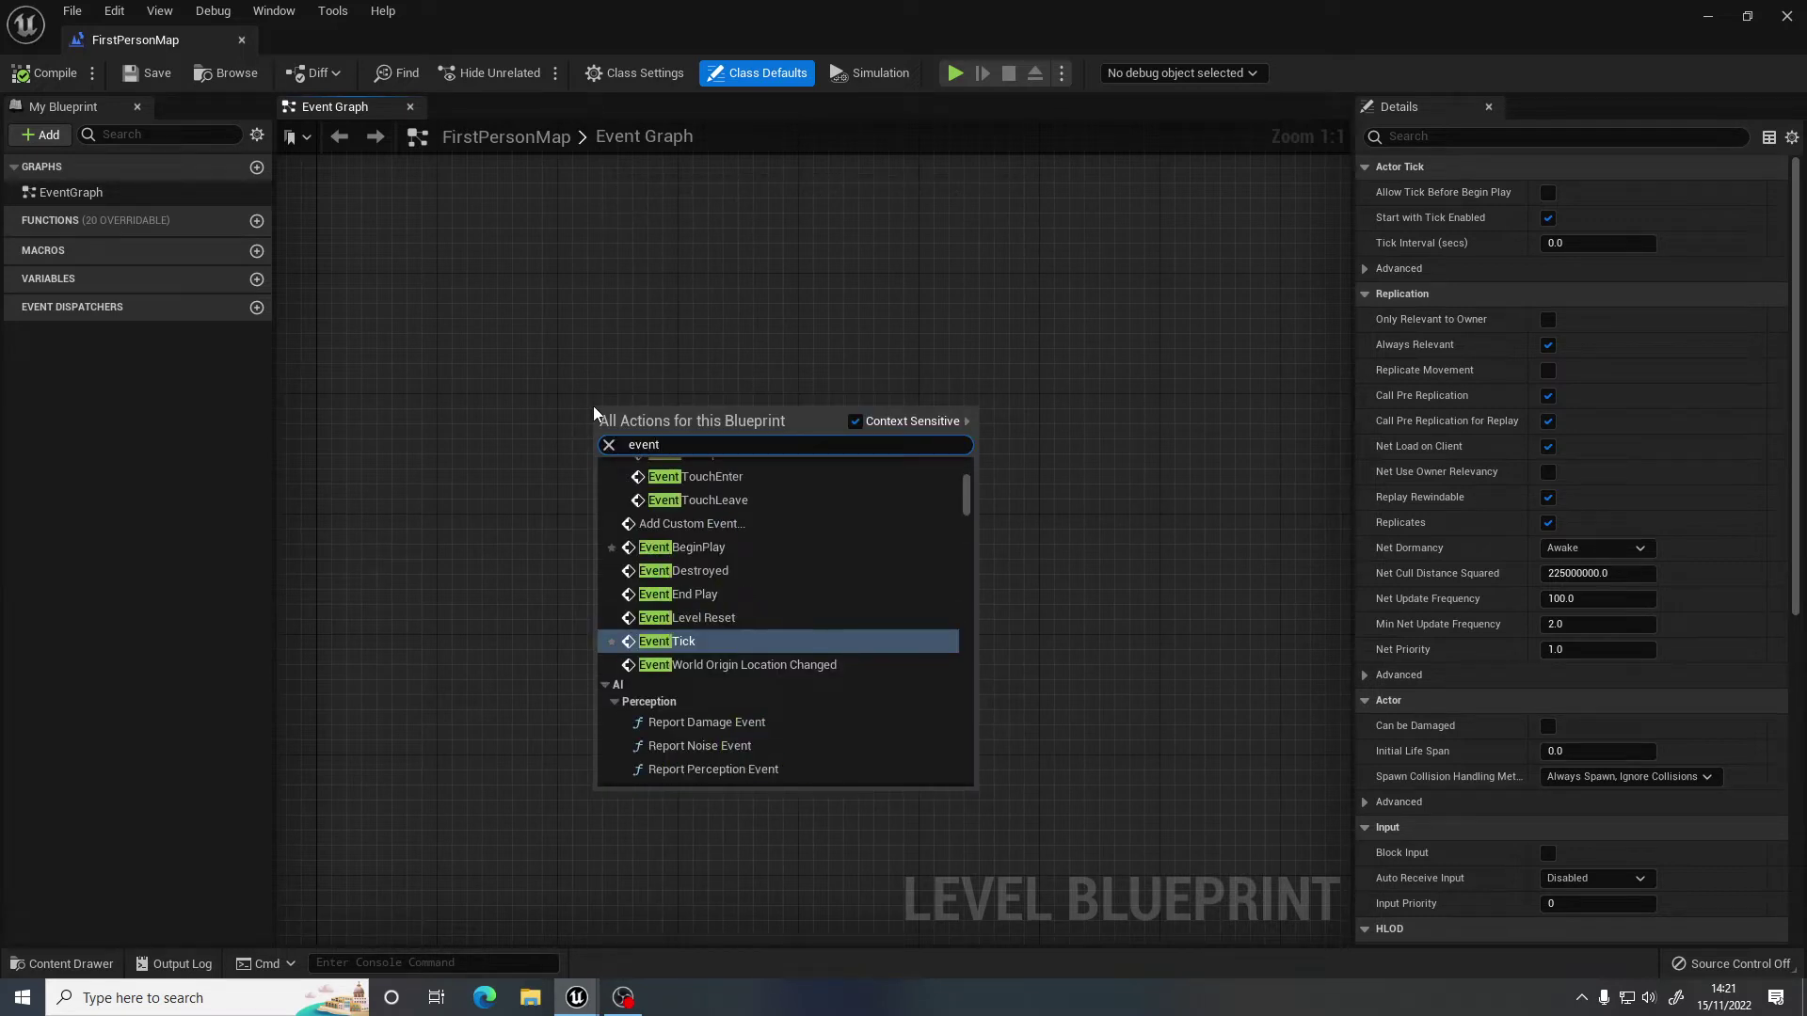
{"action": "type", "text": " begin"}
{"action": "left_click", "coordinate": [711, 557]}
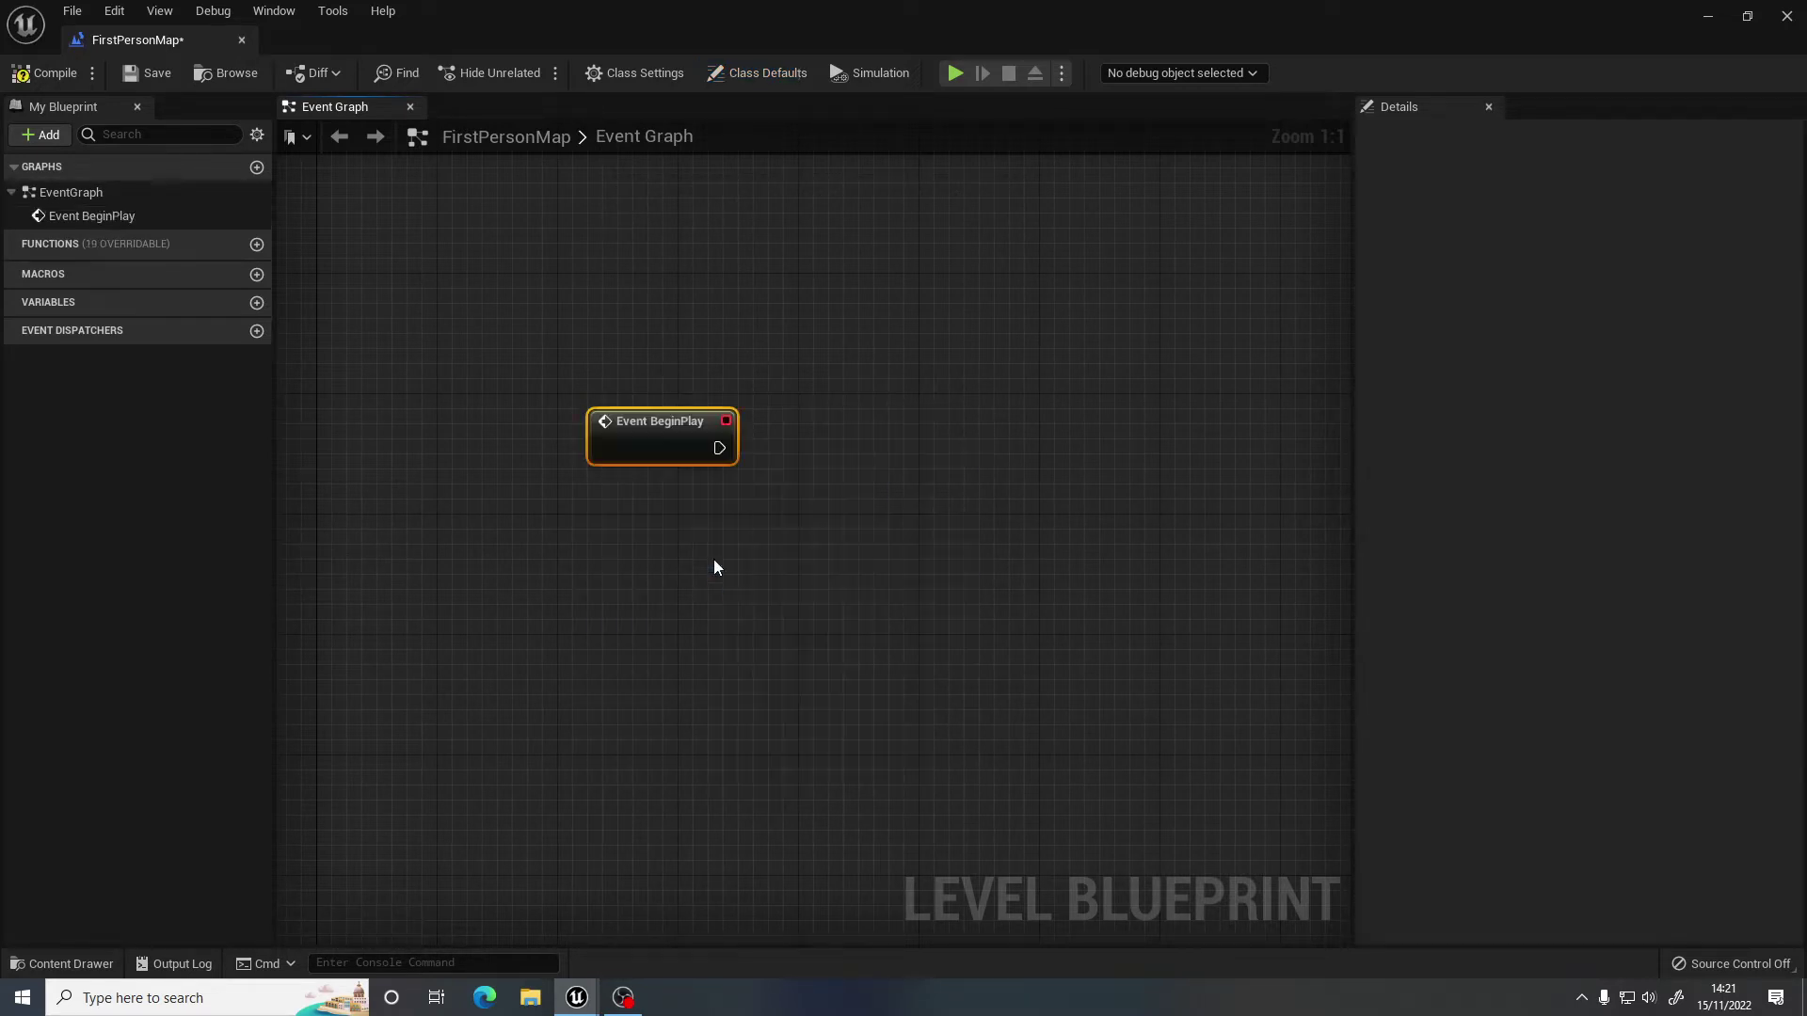
{"action": "left_click_drag", "start_coordinate": [674, 420], "coordinate": [600, 421]}
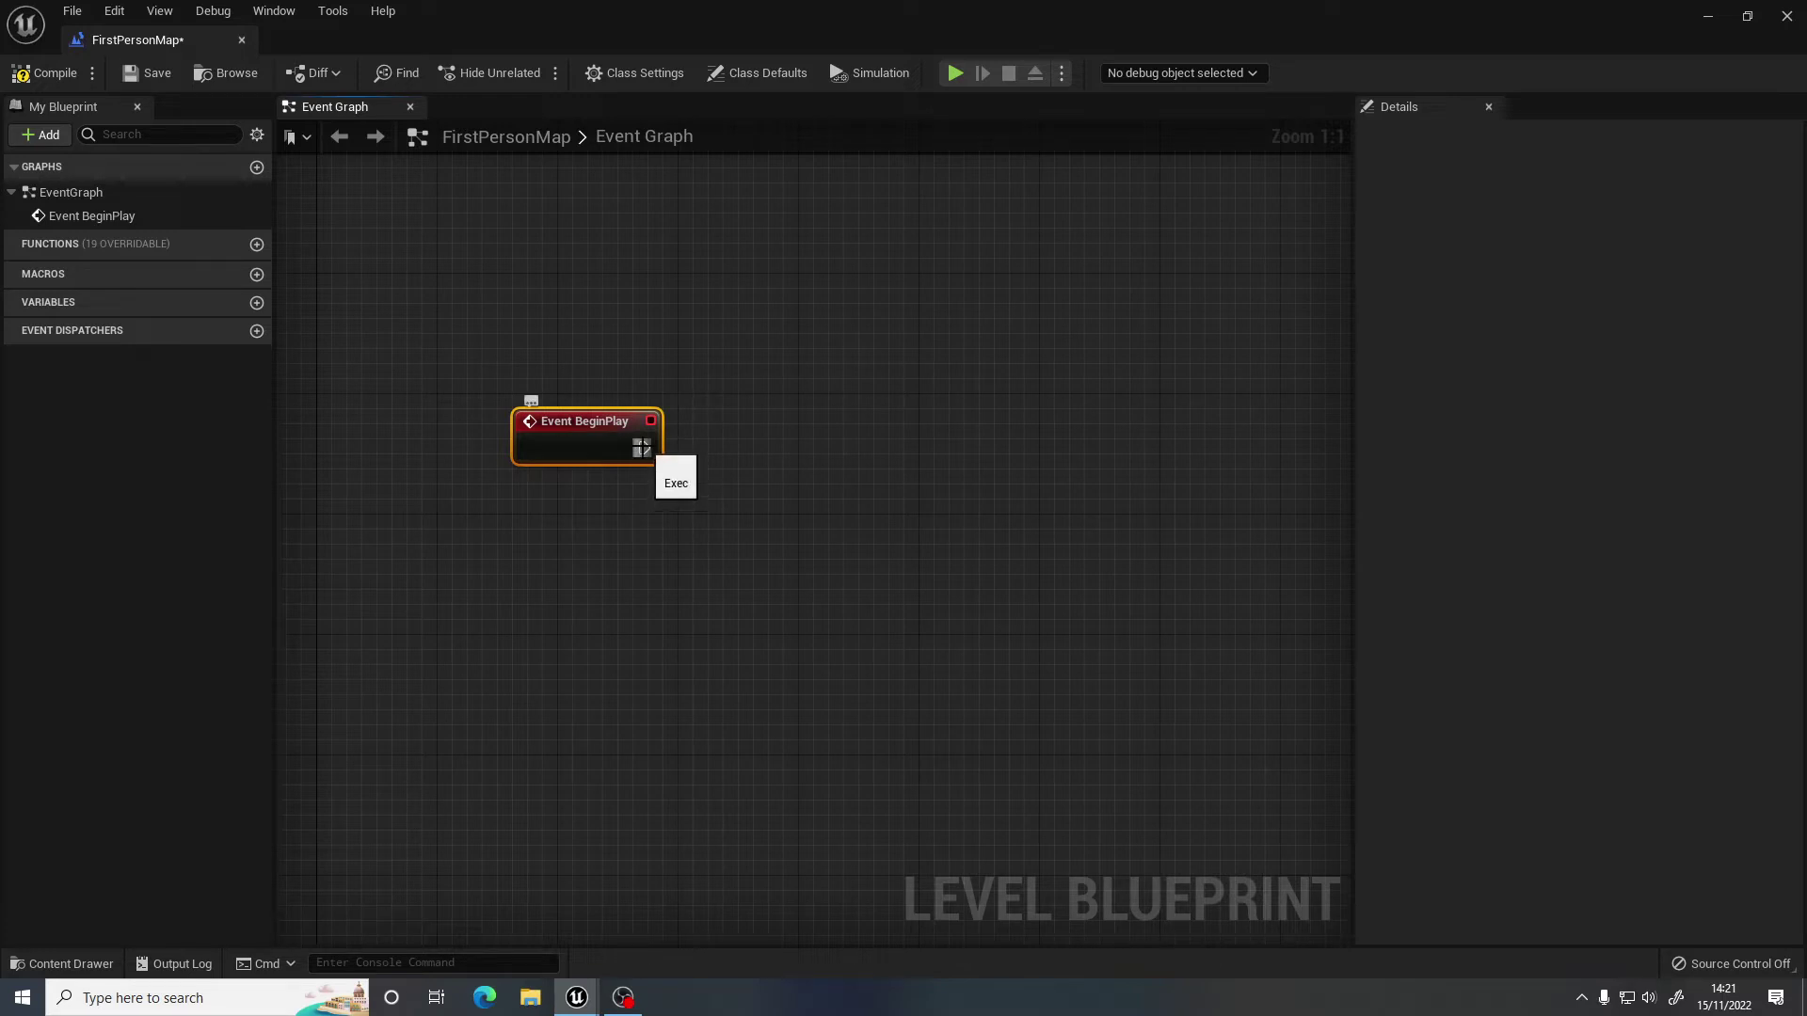
Add a Create Widget node driven by Event BeginPlay, aligned beside it, with its class set to MainHUD.
{"action": "left_click_drag", "start_coordinate": [642, 448], "coordinate": [781, 446]}
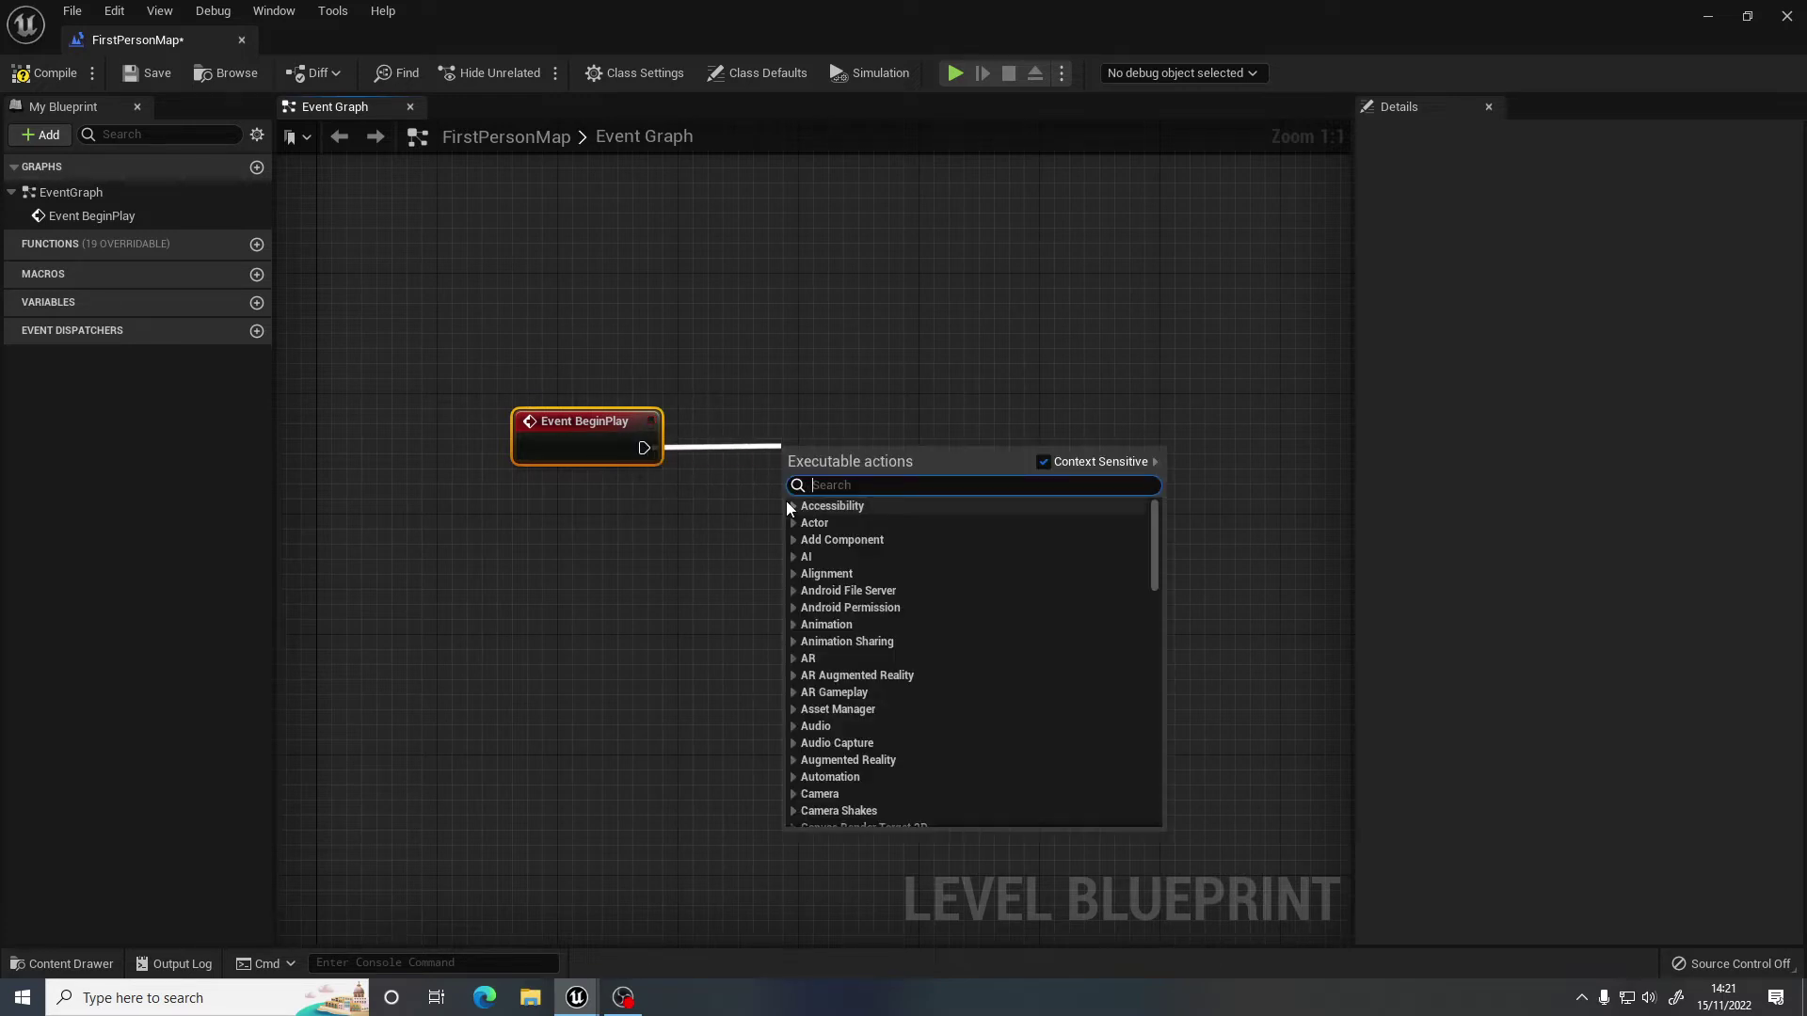
{"action": "type", "text": "create w"}
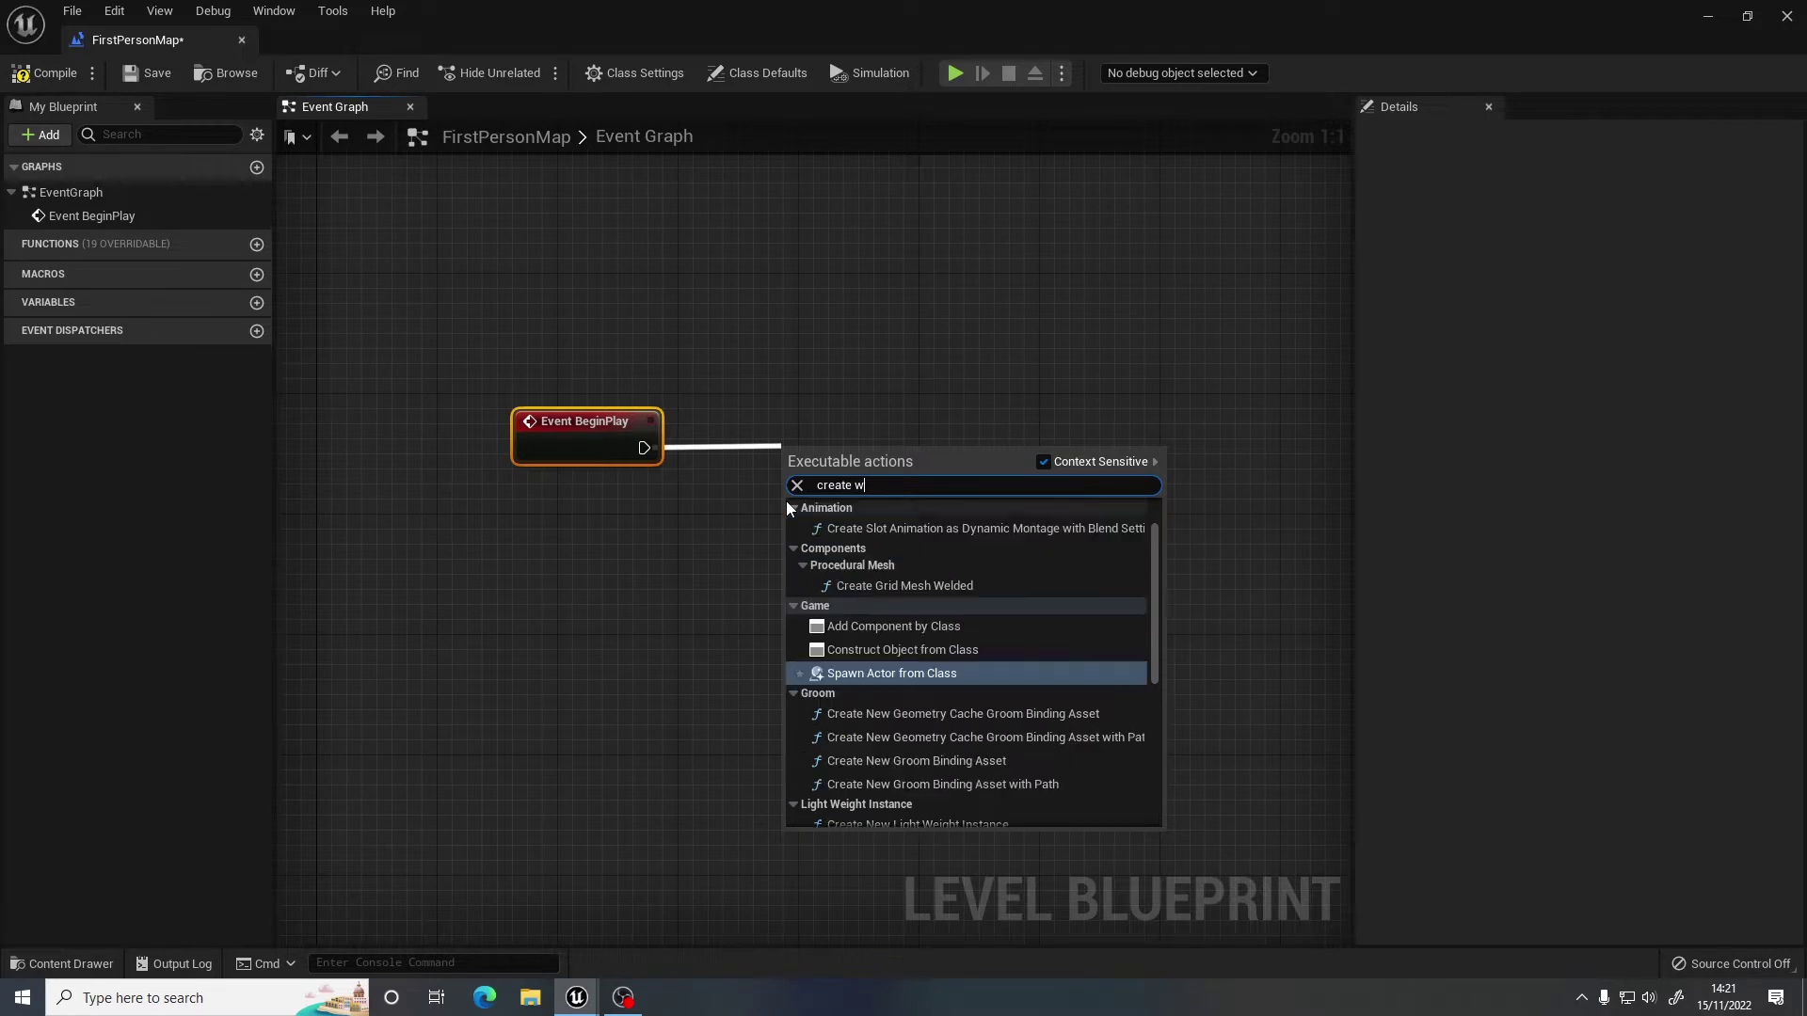
{"action": "type", "text": "idget"}
{"action": "left_click", "coordinate": [851, 527]}
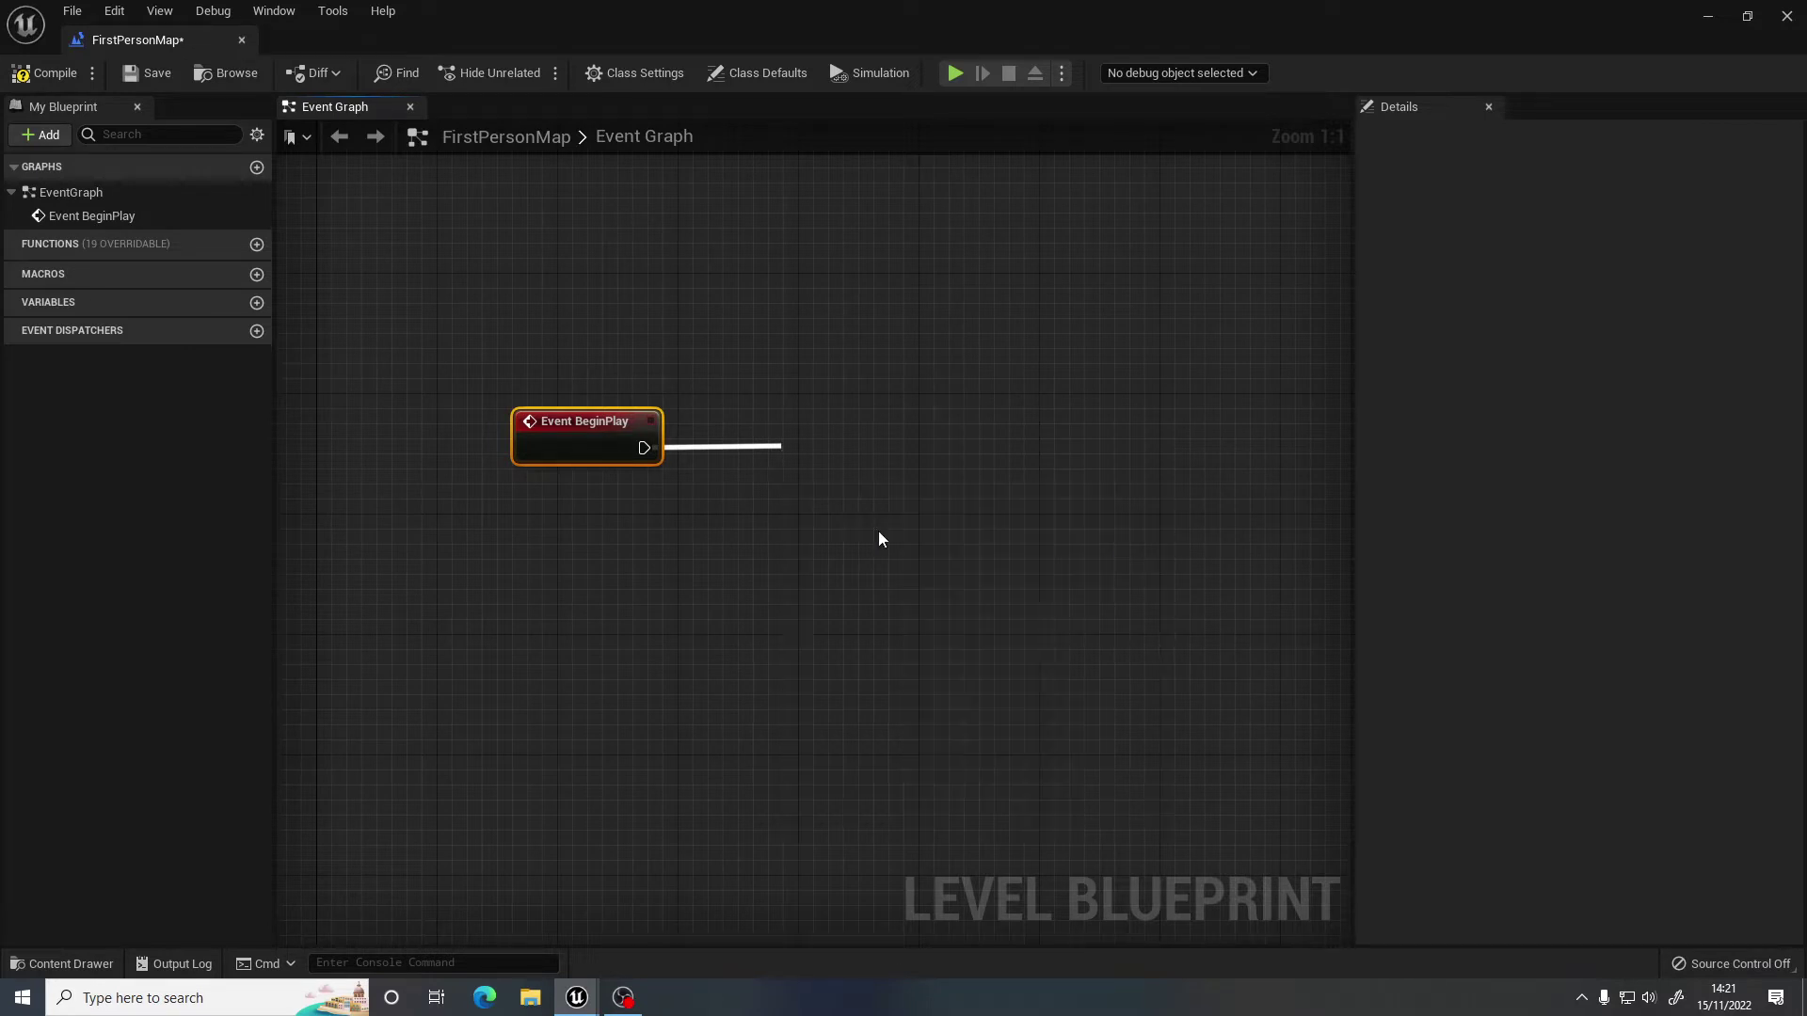
{"action": "left_click_drag", "start_coordinate": [873, 452], "coordinate": [828, 422]}
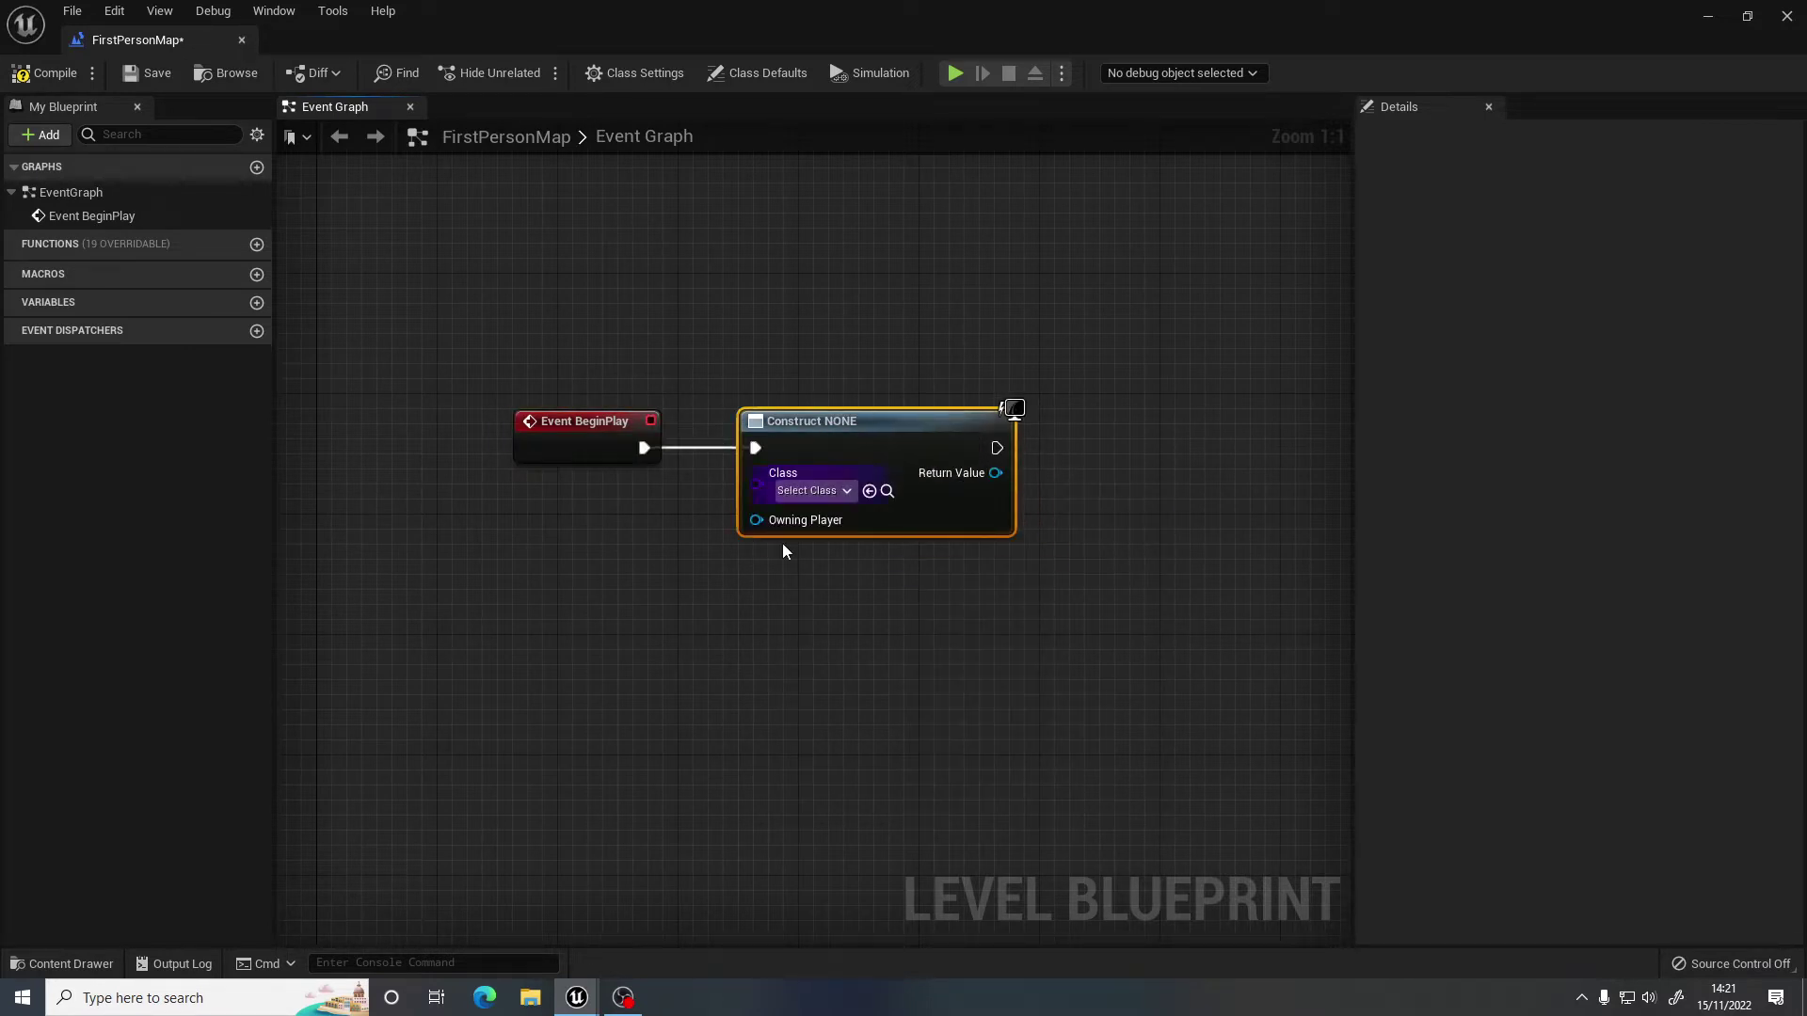
{"action": "left_click", "coordinate": [805, 491]}
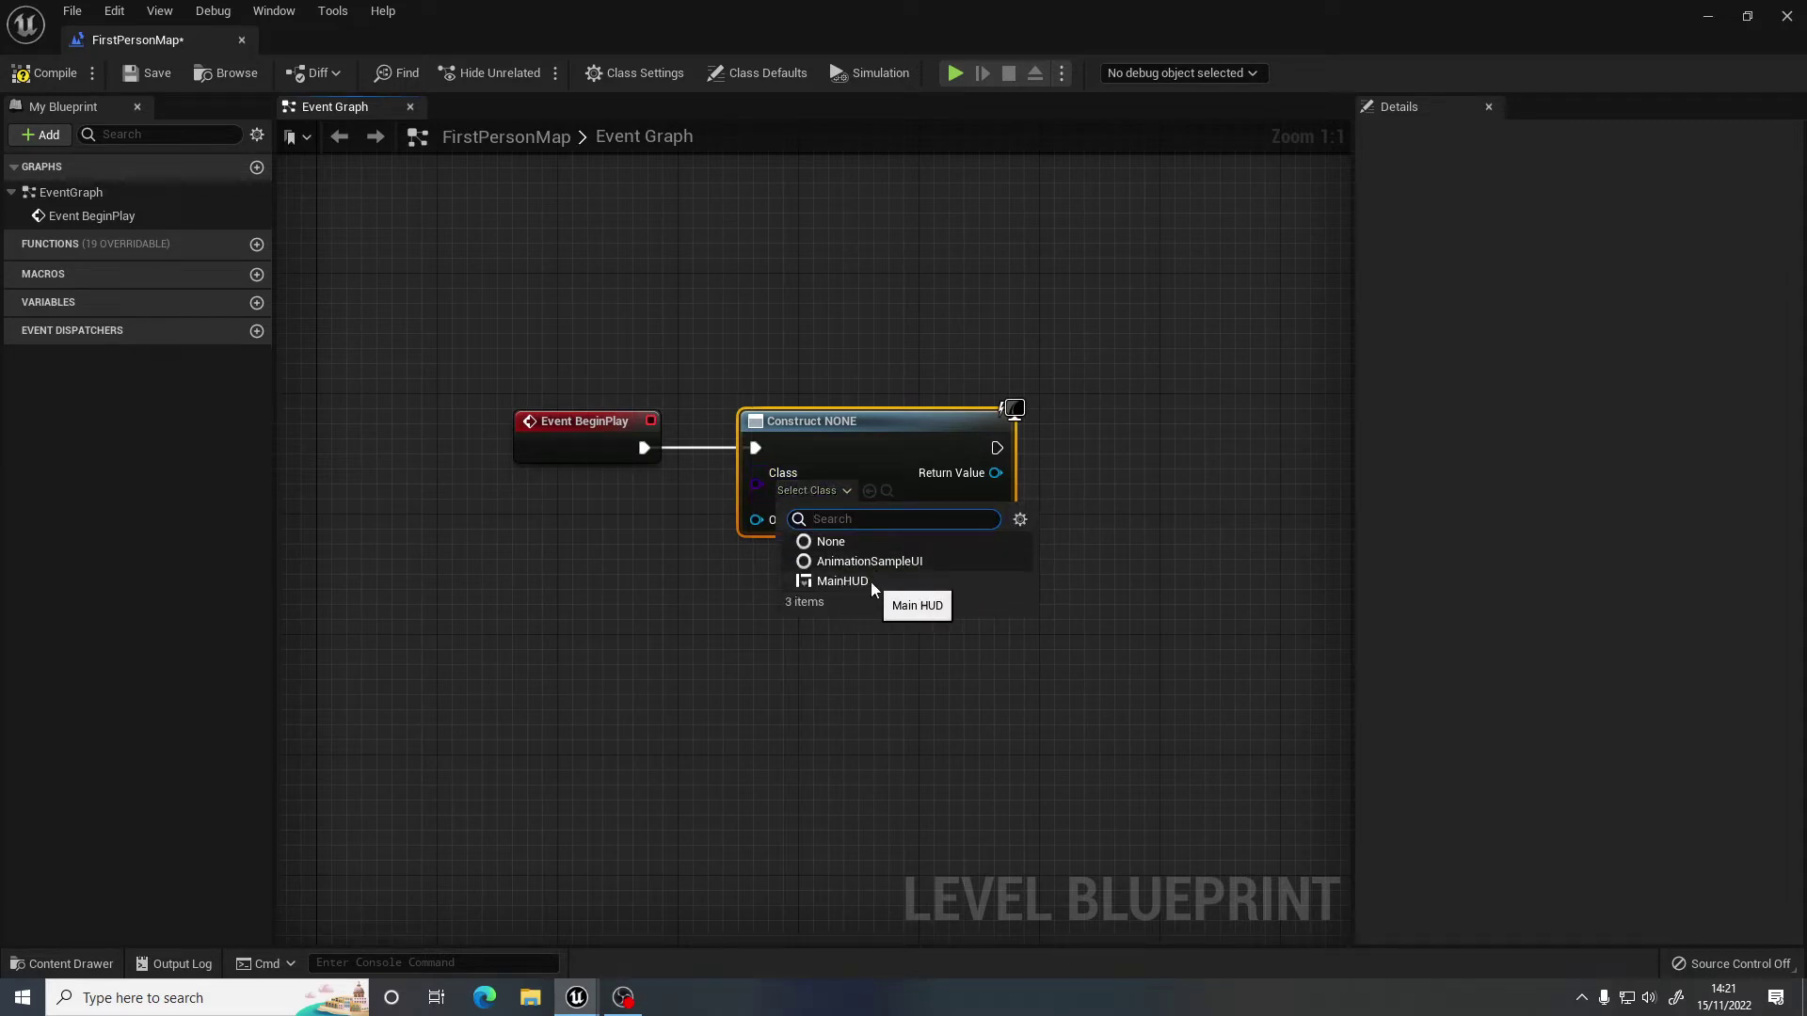
{"action": "left_click", "coordinate": [843, 583]}
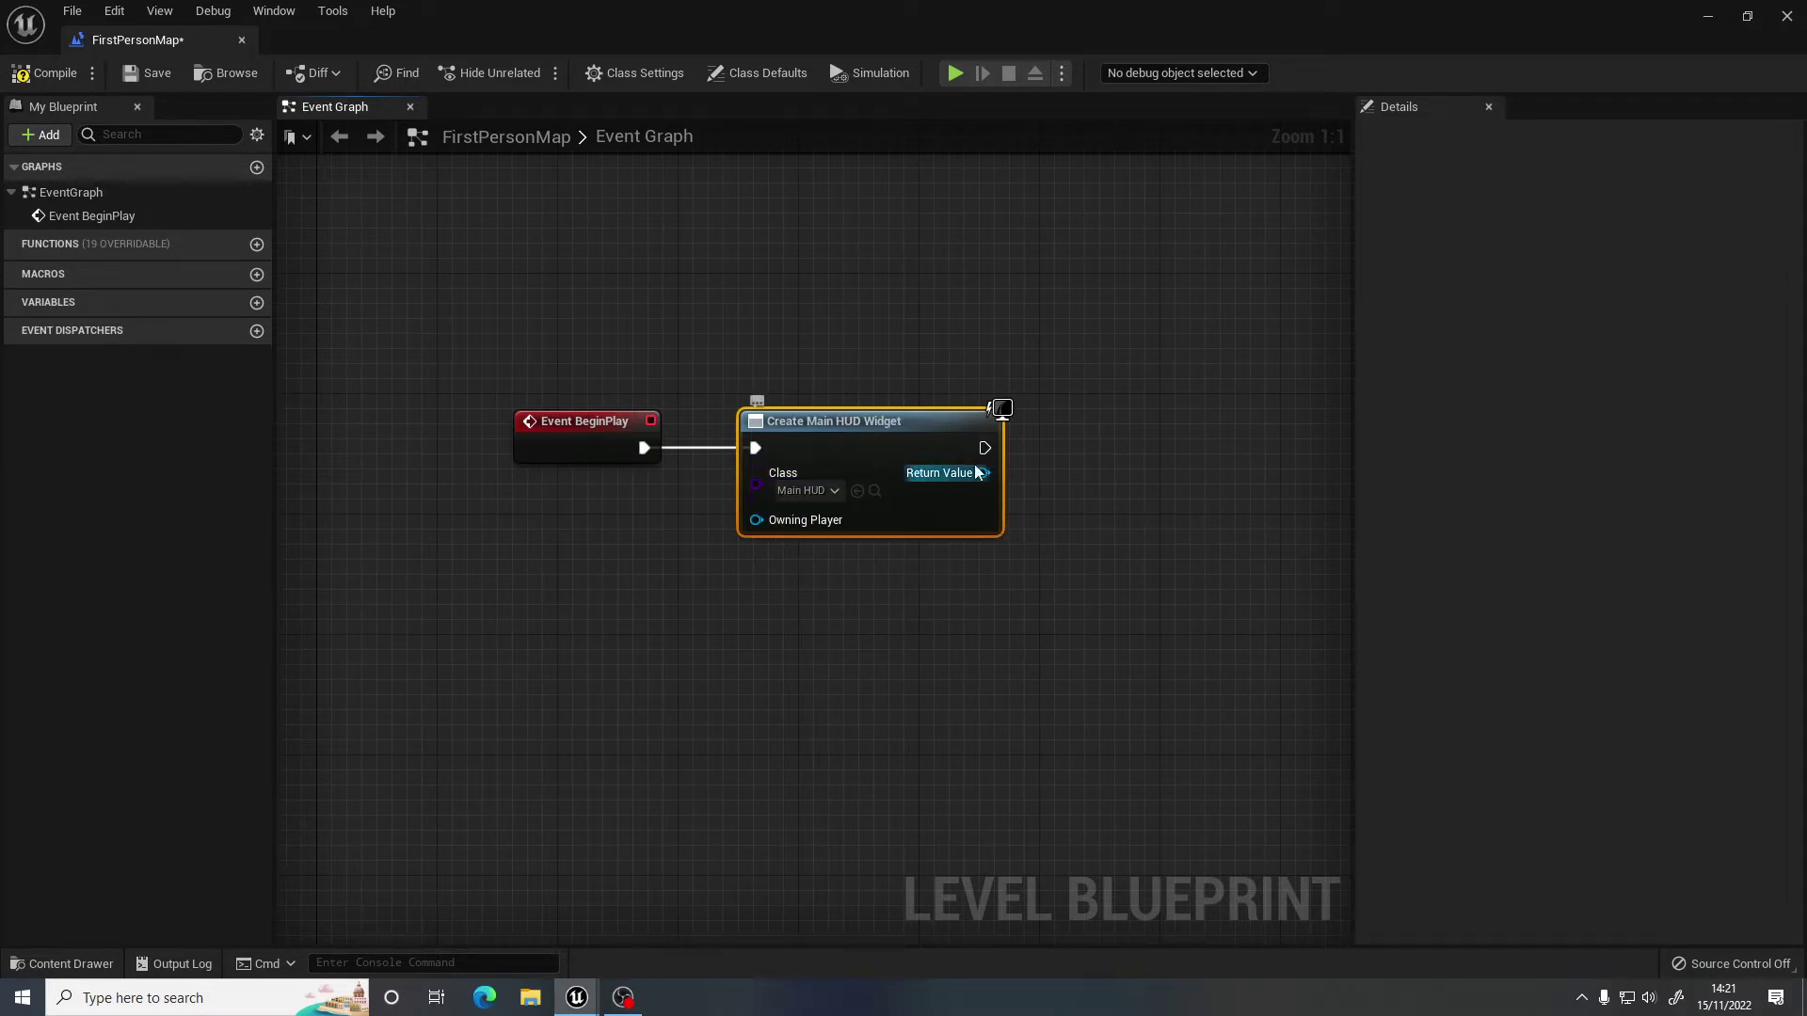
Add an Add to Viewport node executed after the Create Main HUD Widget node and align it with that node.
{"action": "left_click_drag", "start_coordinate": [983, 447], "coordinate": [1067, 452]}
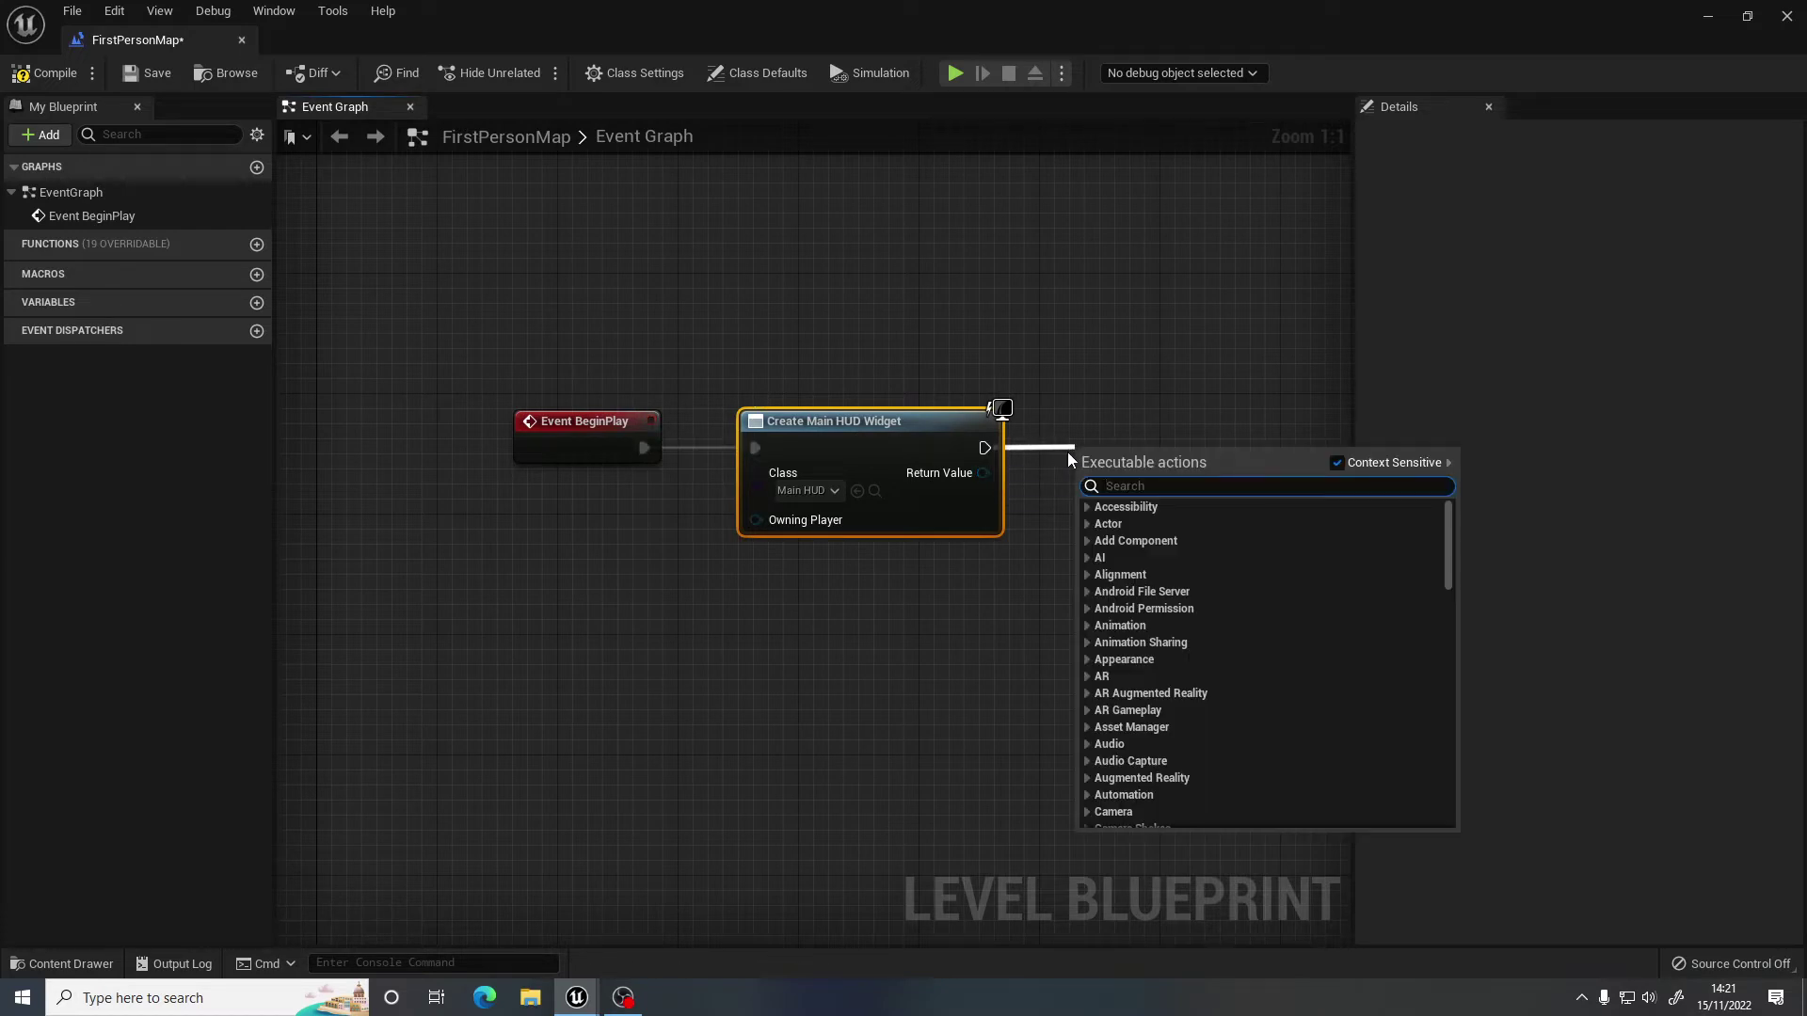
{"action": "type", "text": "displa"}
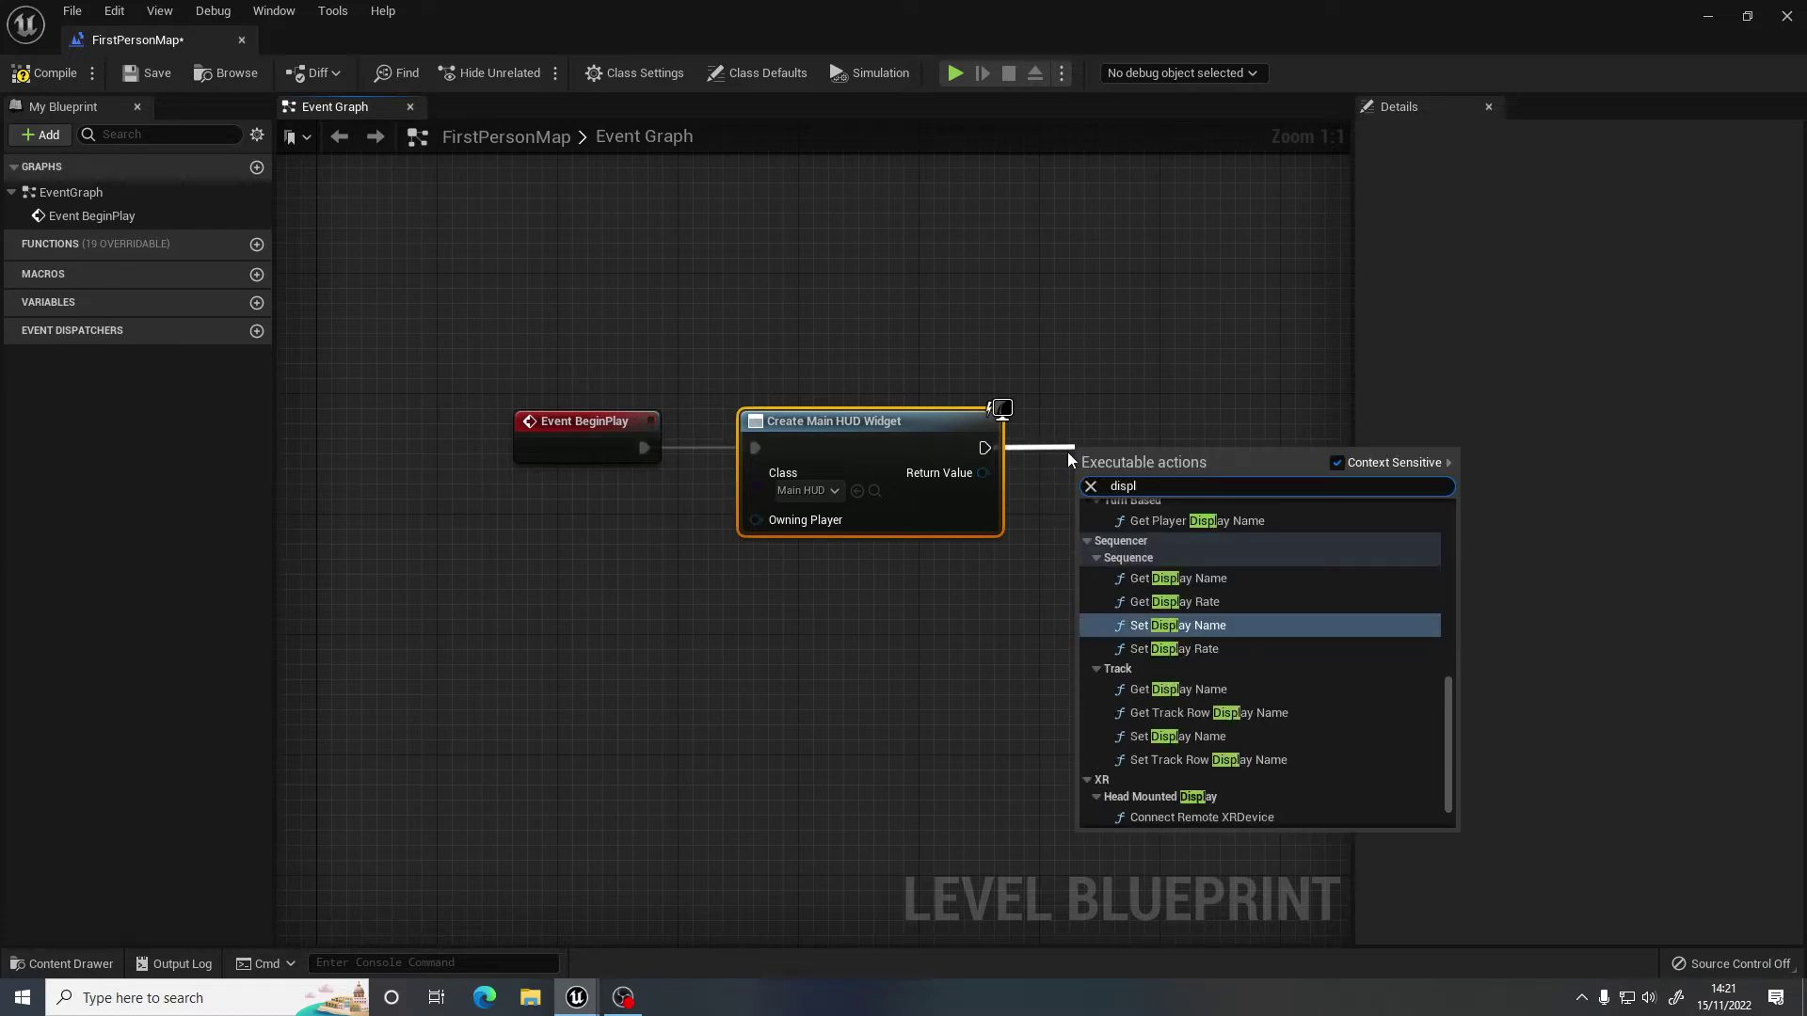
{"action": "key", "text": "BackSpace"}
{"action": "key", "text": "BackSpace"}
{"action": "key", "text": "BackSpace"}
{"action": "key", "text": "BackSpace"}
{"action": "key", "text": "BackSpace"}
{"action": "key", "text": "BackSpace"}
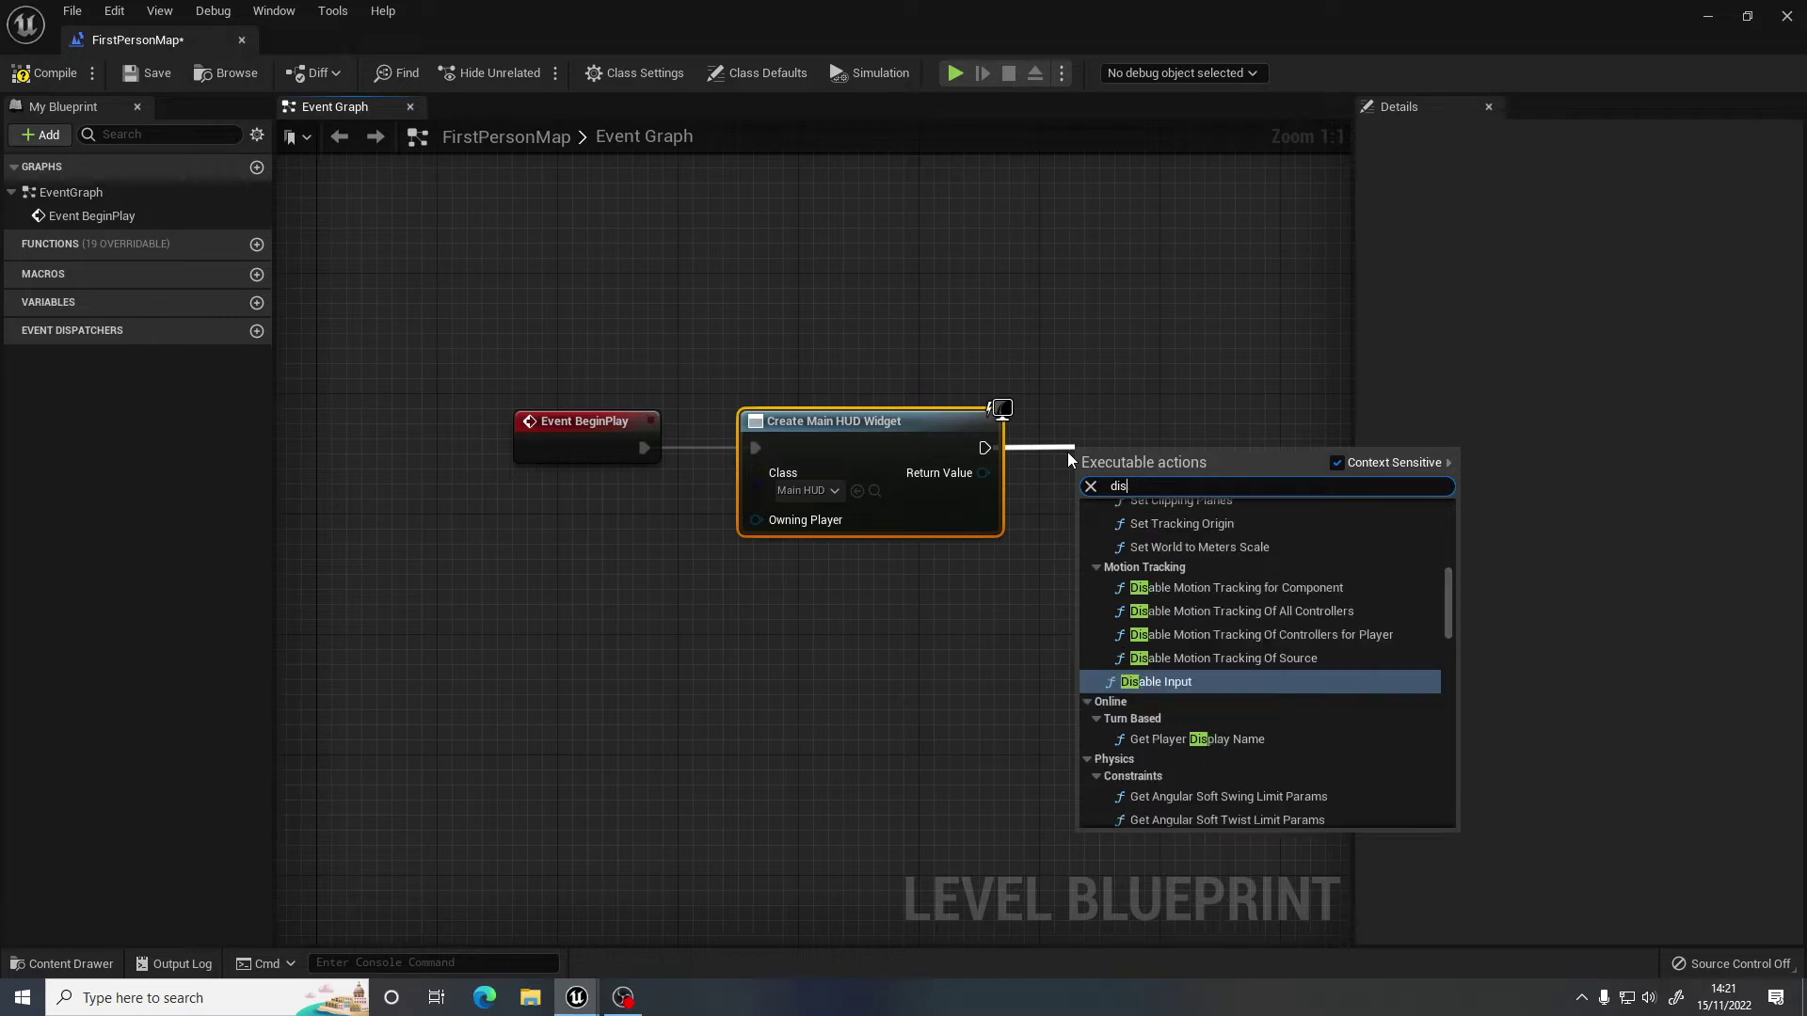
{"action": "type", "text": "add to view"}
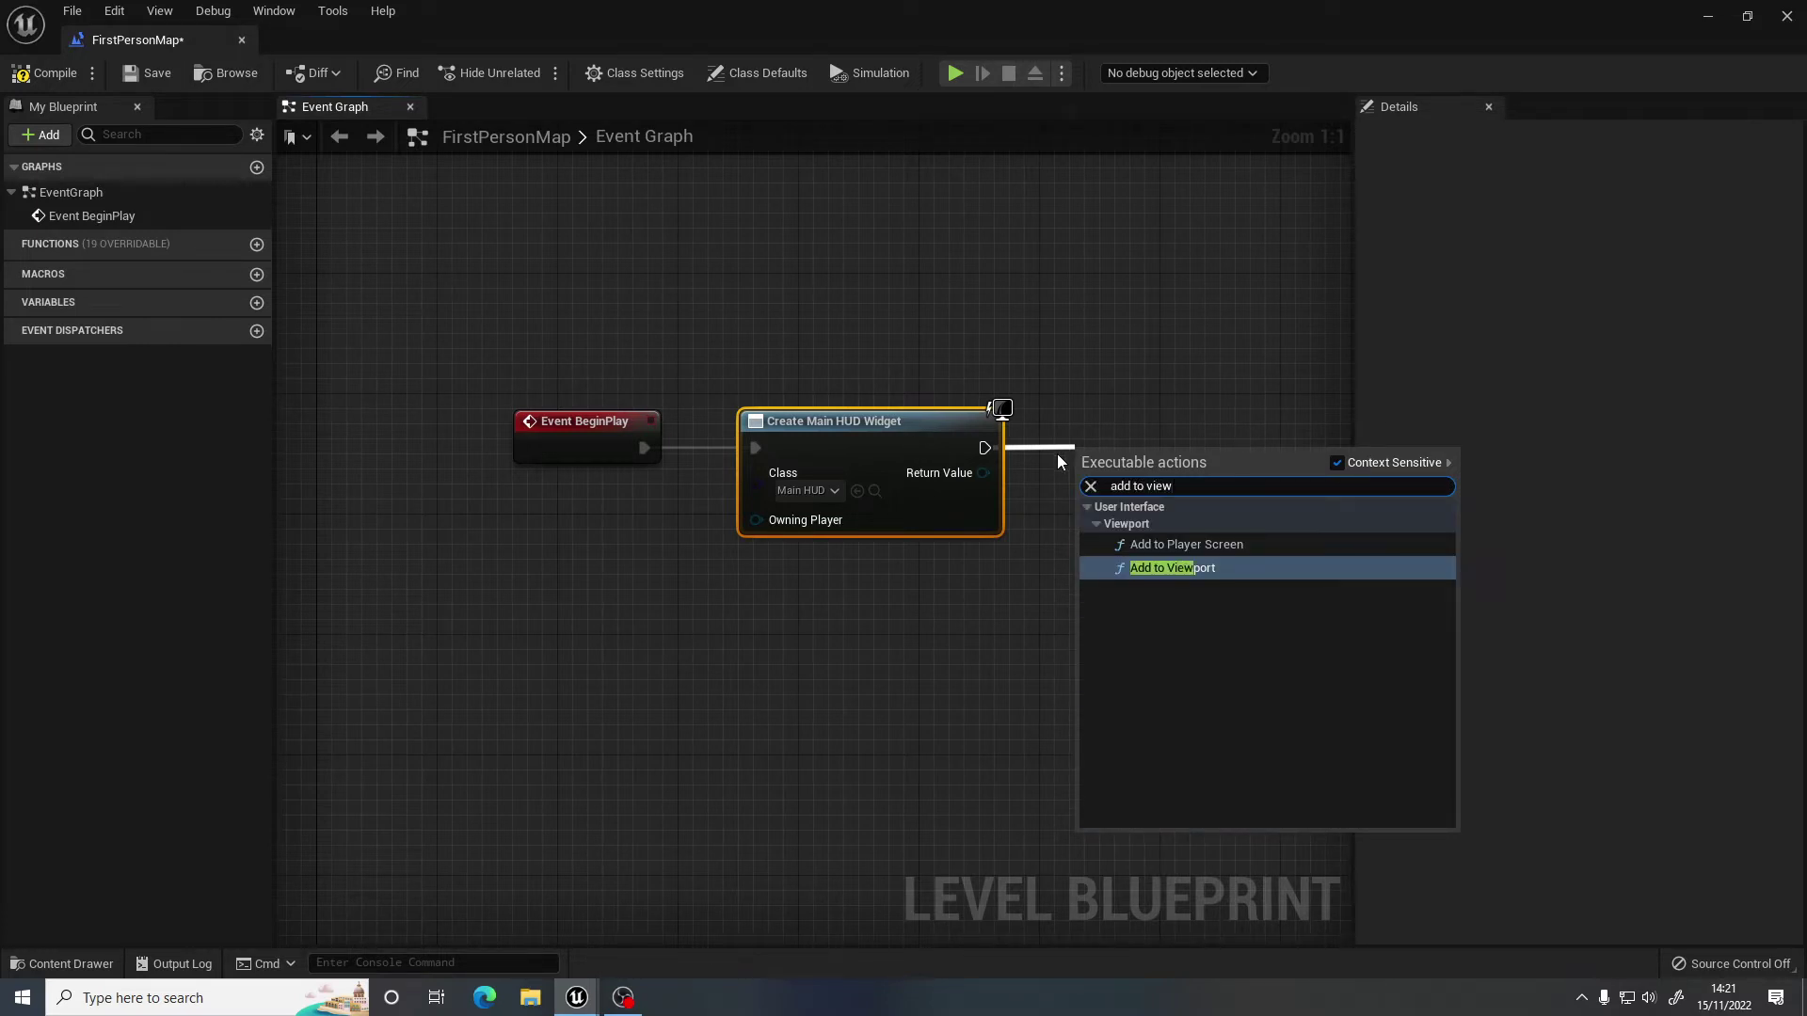
{"action": "left_click", "coordinate": [1195, 567]}
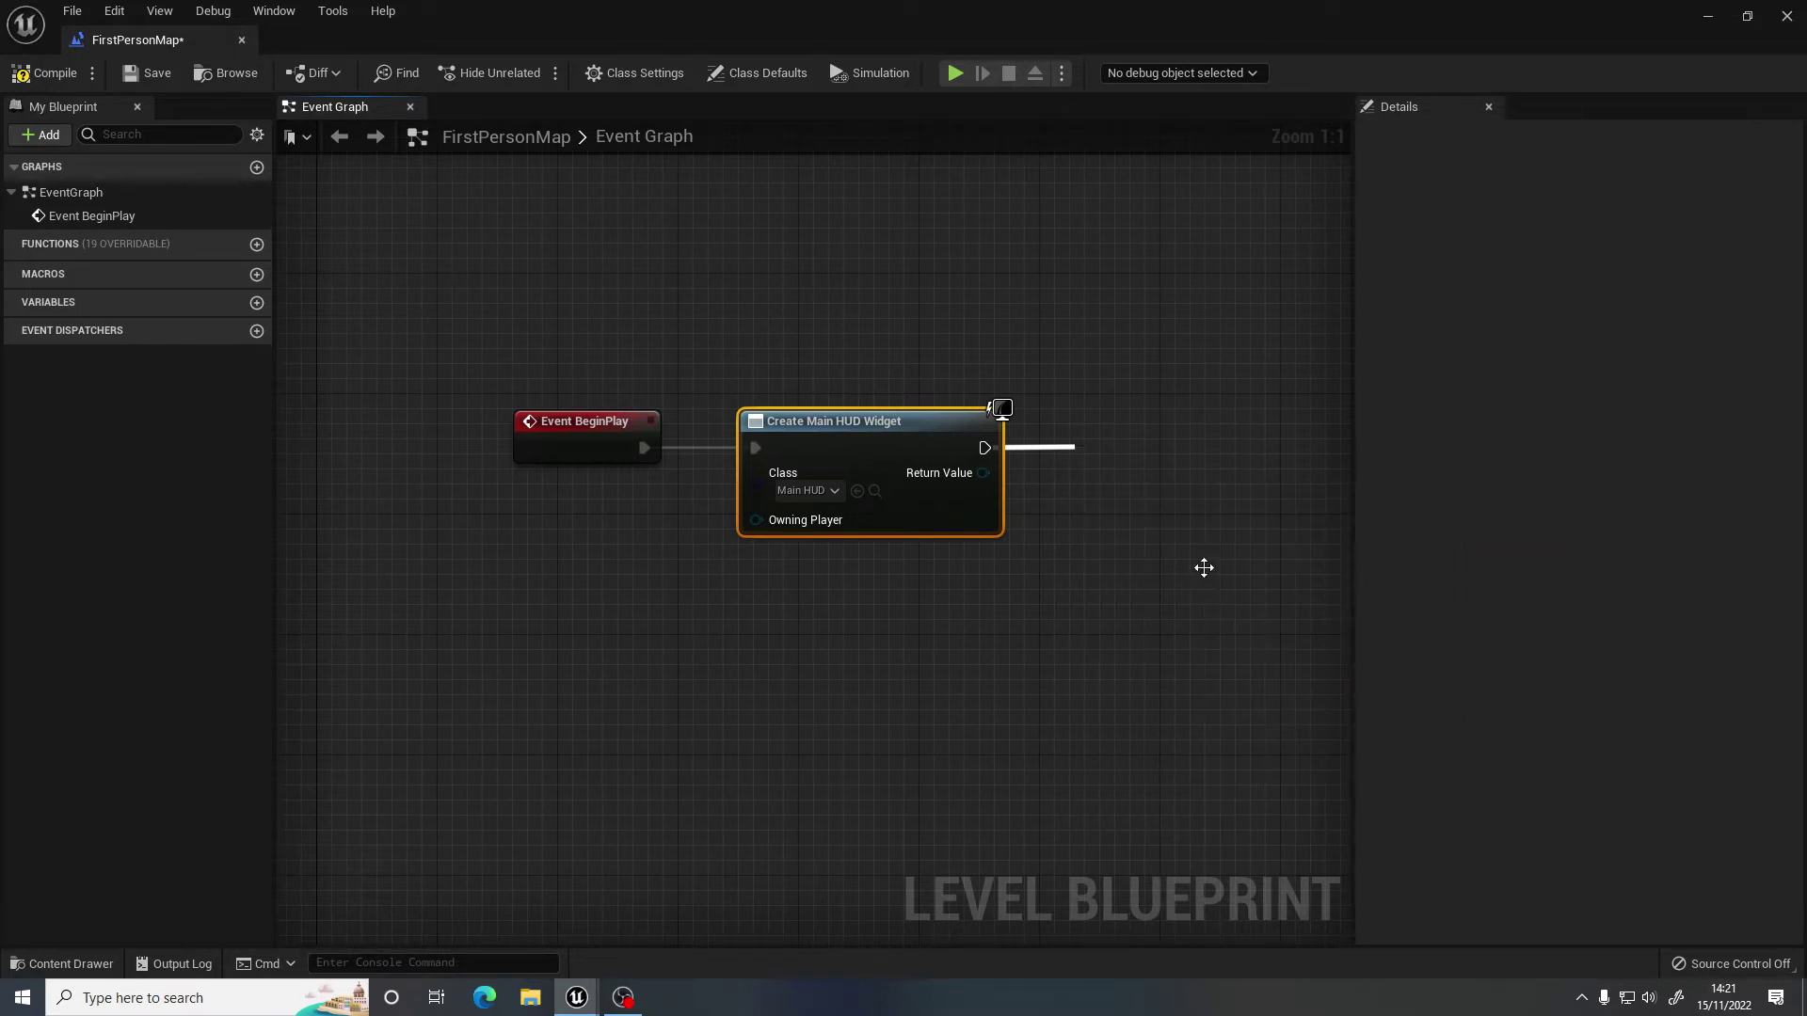
{"action": "left_click_drag", "start_coordinate": [1156, 433], "coordinate": [1155, 418]}
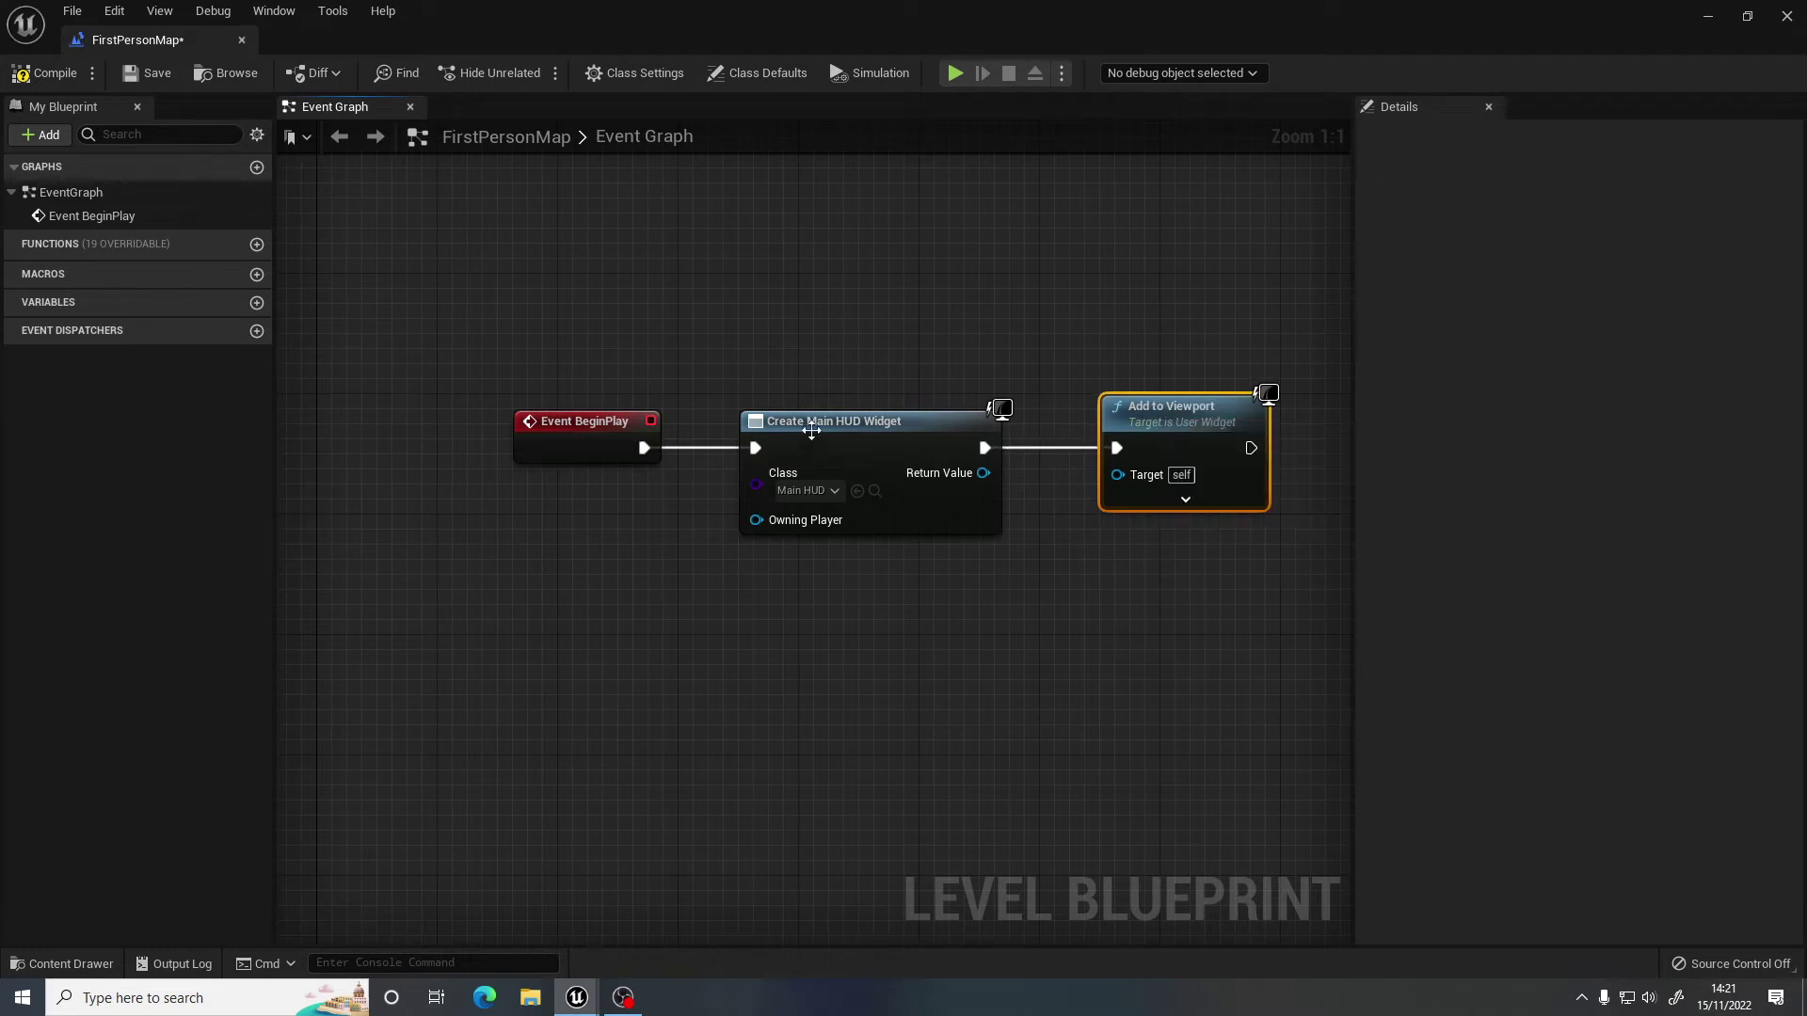
Connect the Create Main HUD Widget node's Return Value to Add to Viewport's Target and compile the Level Blueprint.
{"action": "left_click", "coordinate": [862, 426]}
{"action": "left_click", "coordinate": [1186, 414]}
{"action": "left_click_drag", "start_coordinate": [1132, 481], "coordinate": [956, 481]}
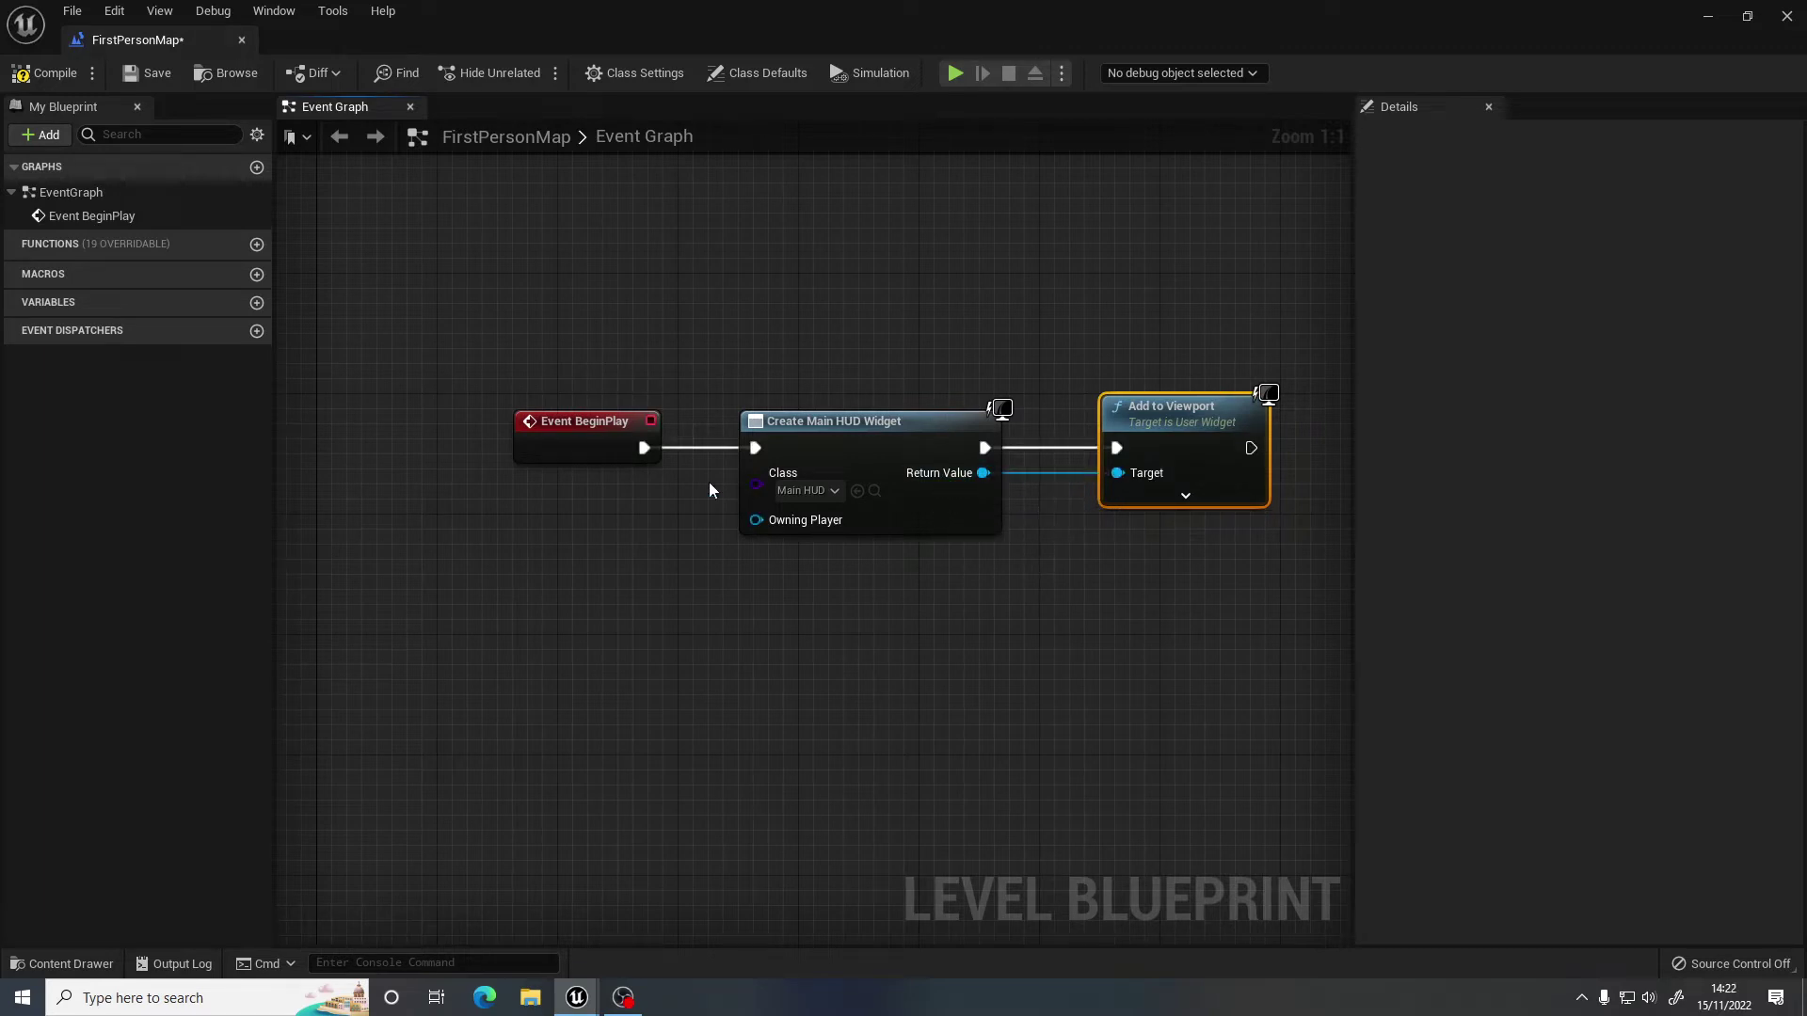
{"action": "left_click", "coordinate": [52, 76]}
{"action": "right_click_drag", "start_coordinate": [869, 360], "coordinate": [747, 325]}
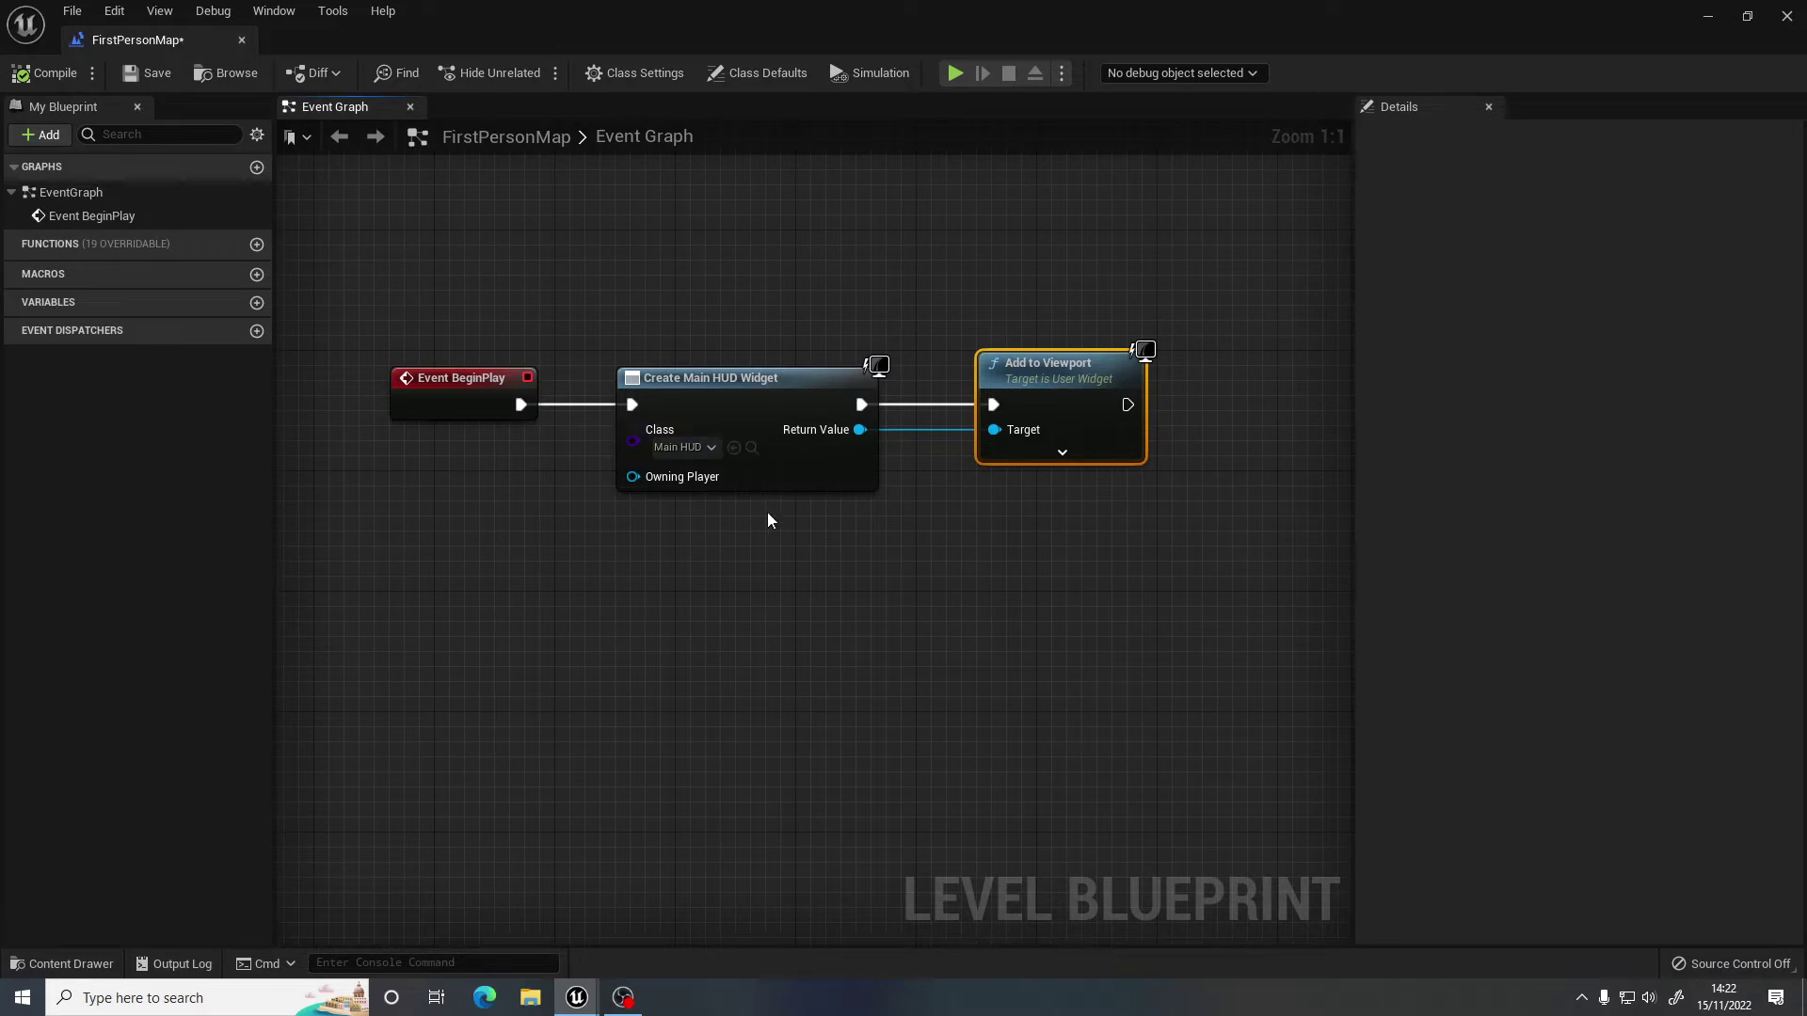
{"action": "right_click_drag", "start_coordinate": [768, 520], "coordinate": [799, 518]}
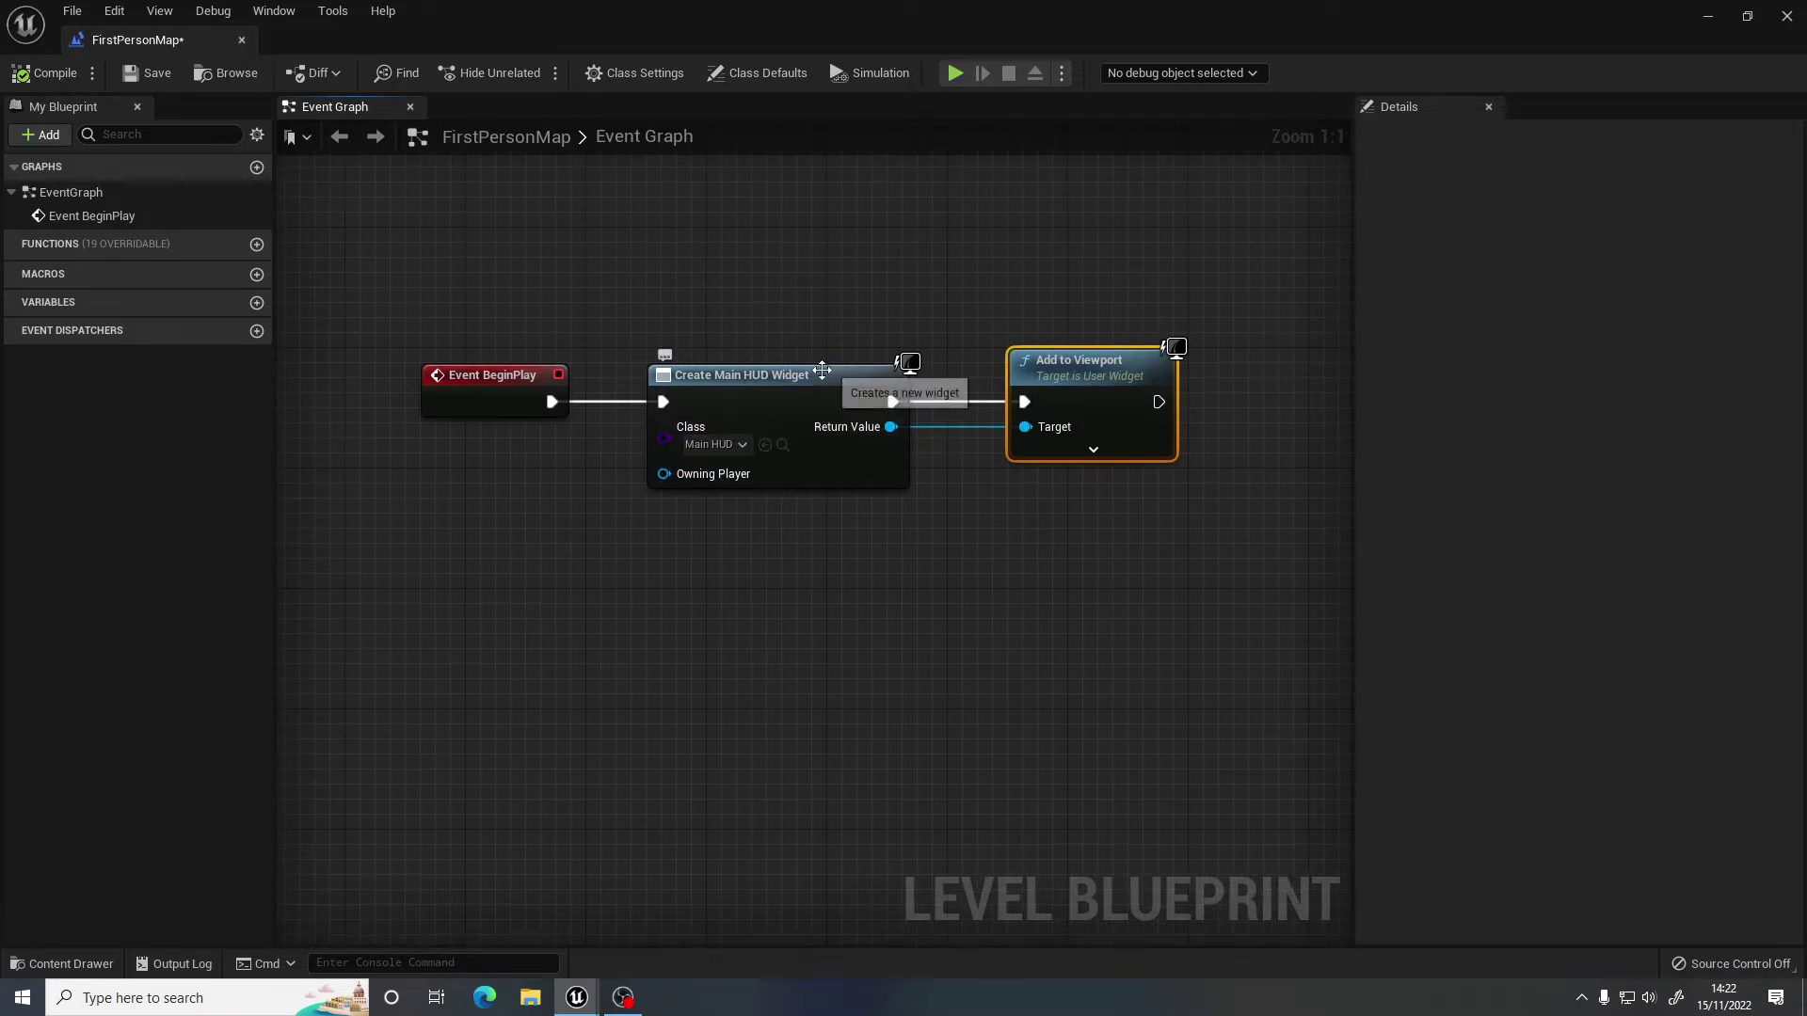
Close the Level Blueprint and play the level to check the objective text on screen.
{"action": "left_click", "coordinate": [242, 40]}
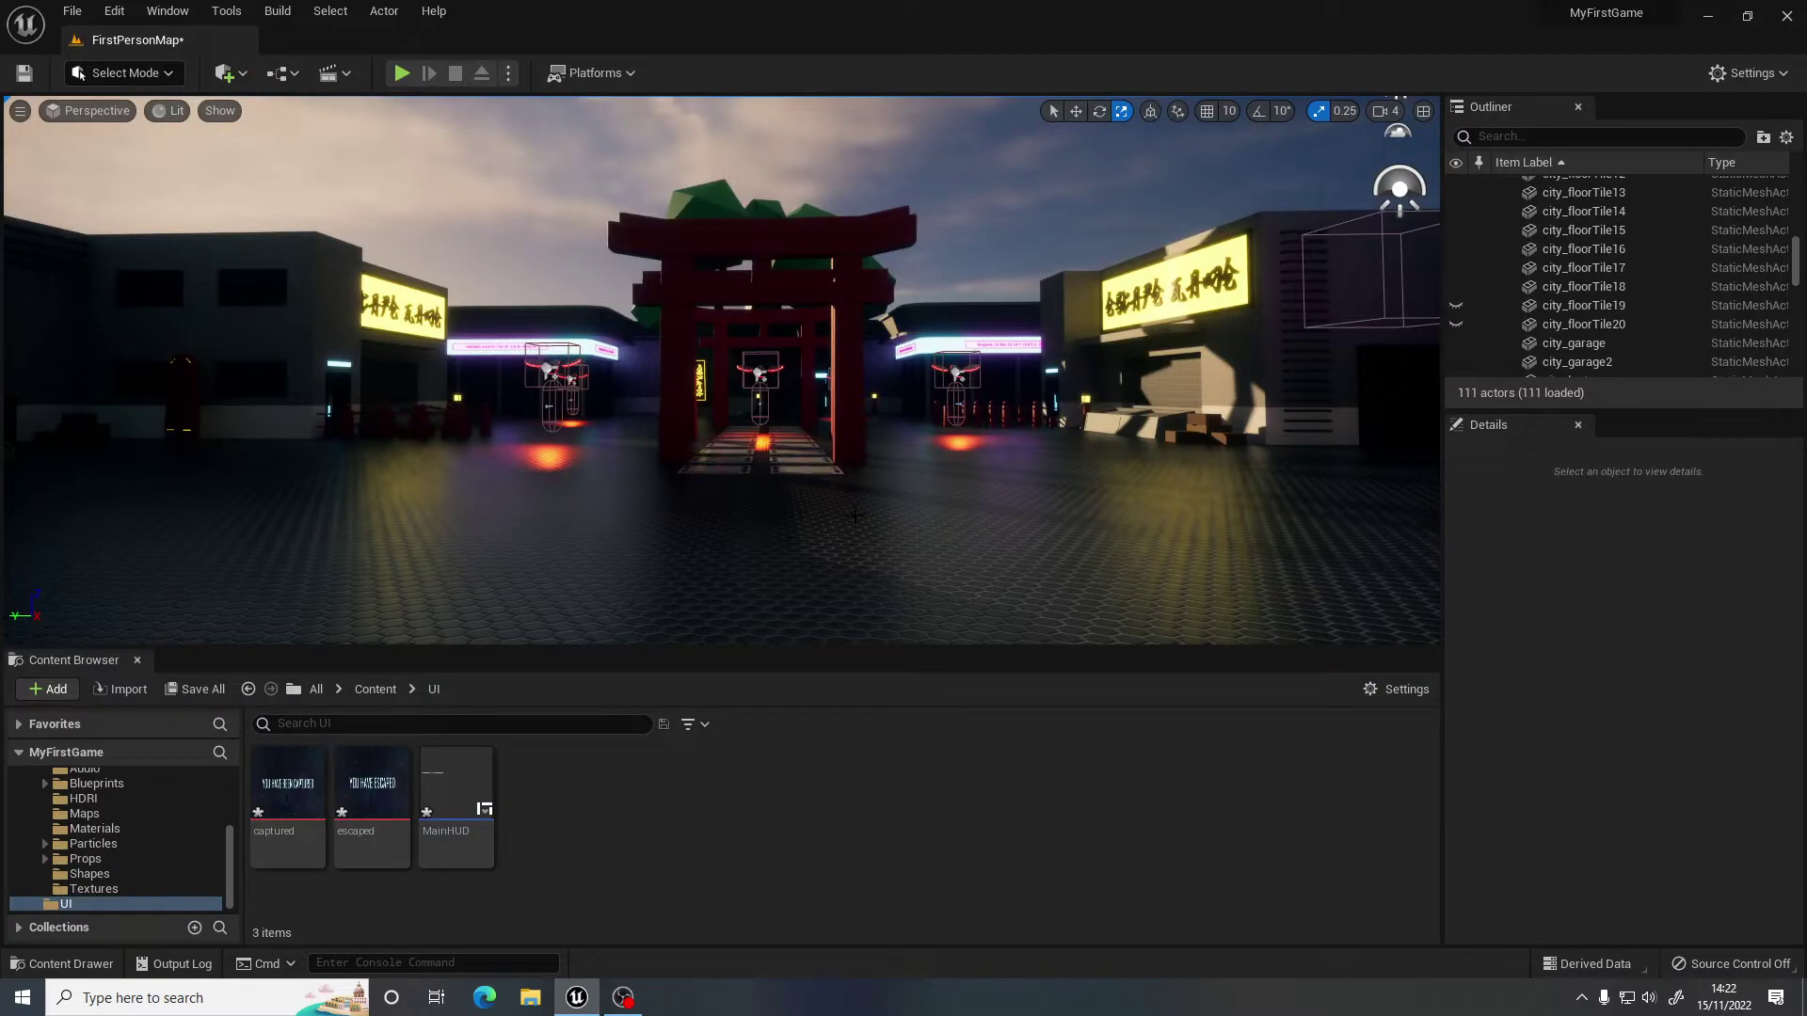
{"action": "left_click", "coordinate": [401, 73]}
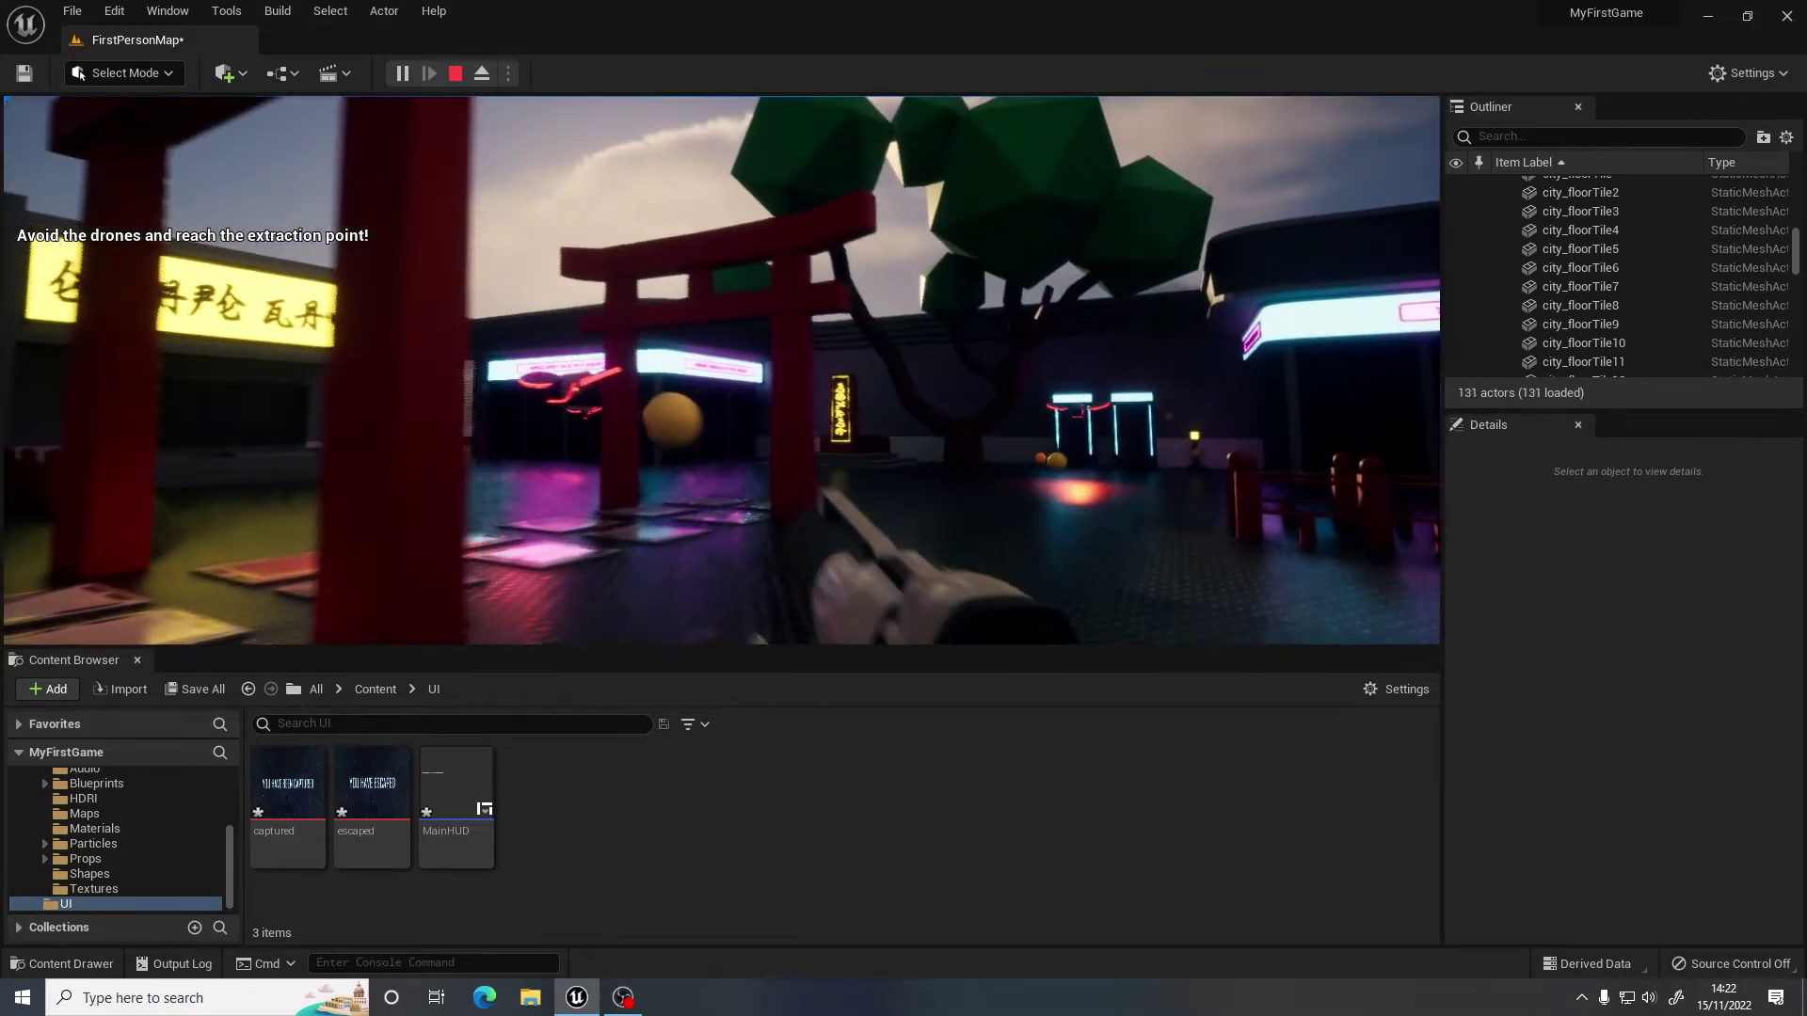
Fire the weapon twice in the running level and end the play session.
{"action": "left_click", "coordinate": [722, 370]}
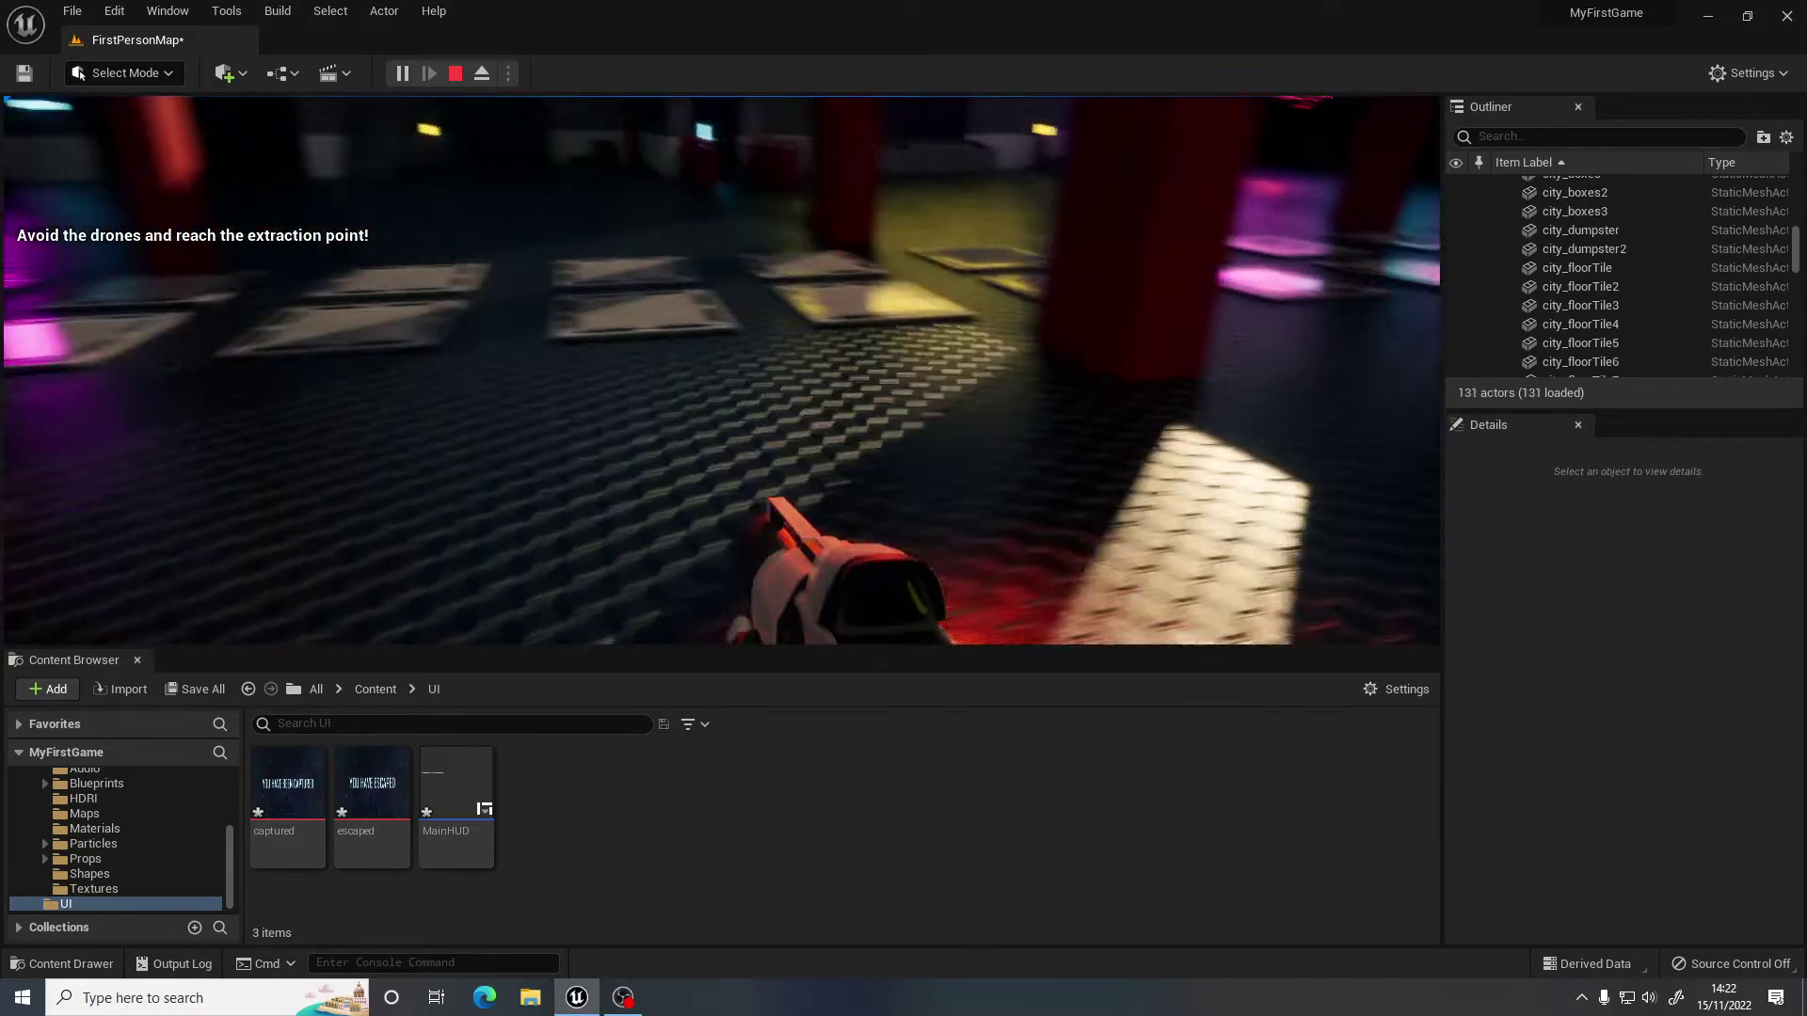
{"action": "left_click", "coordinate": [722, 371]}
{"action": "key", "text": "Escape"}
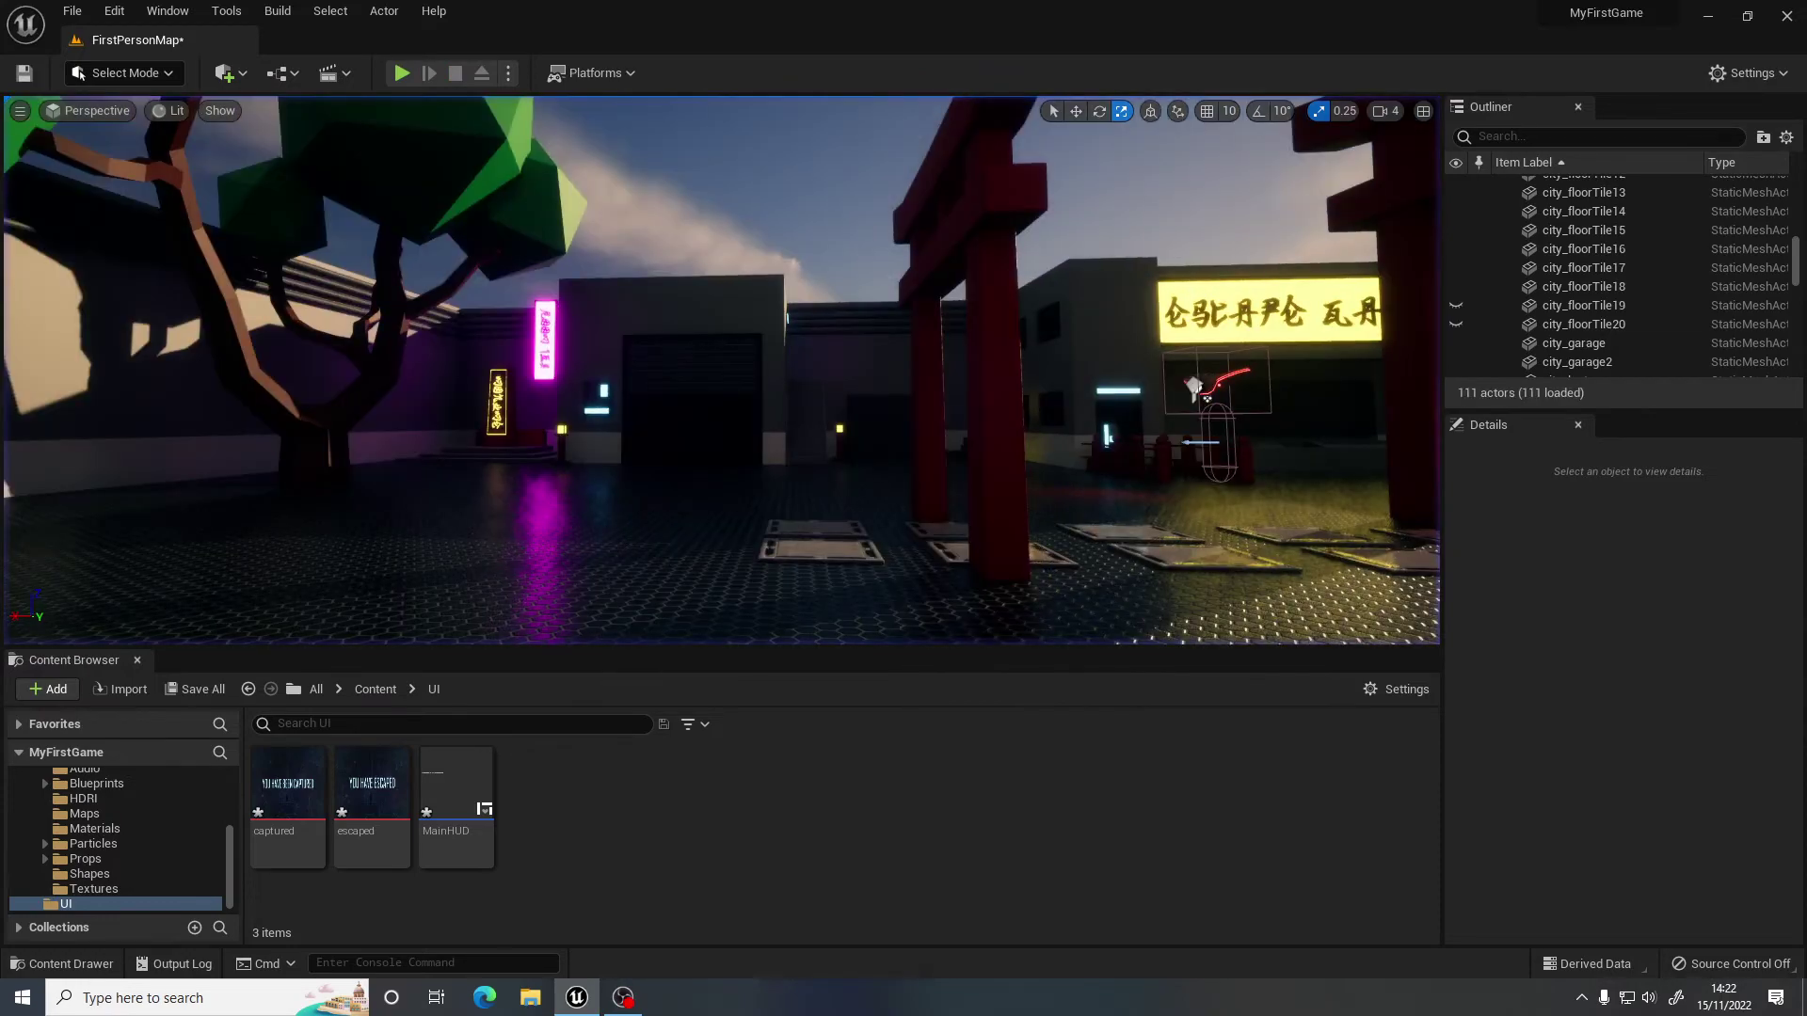
Look over the drones in the level and open the DroneMoving blueprint from the Drone folder.
{"action": "right_click_drag", "start_coordinate": [722, 371], "coordinate": [701, 404]}
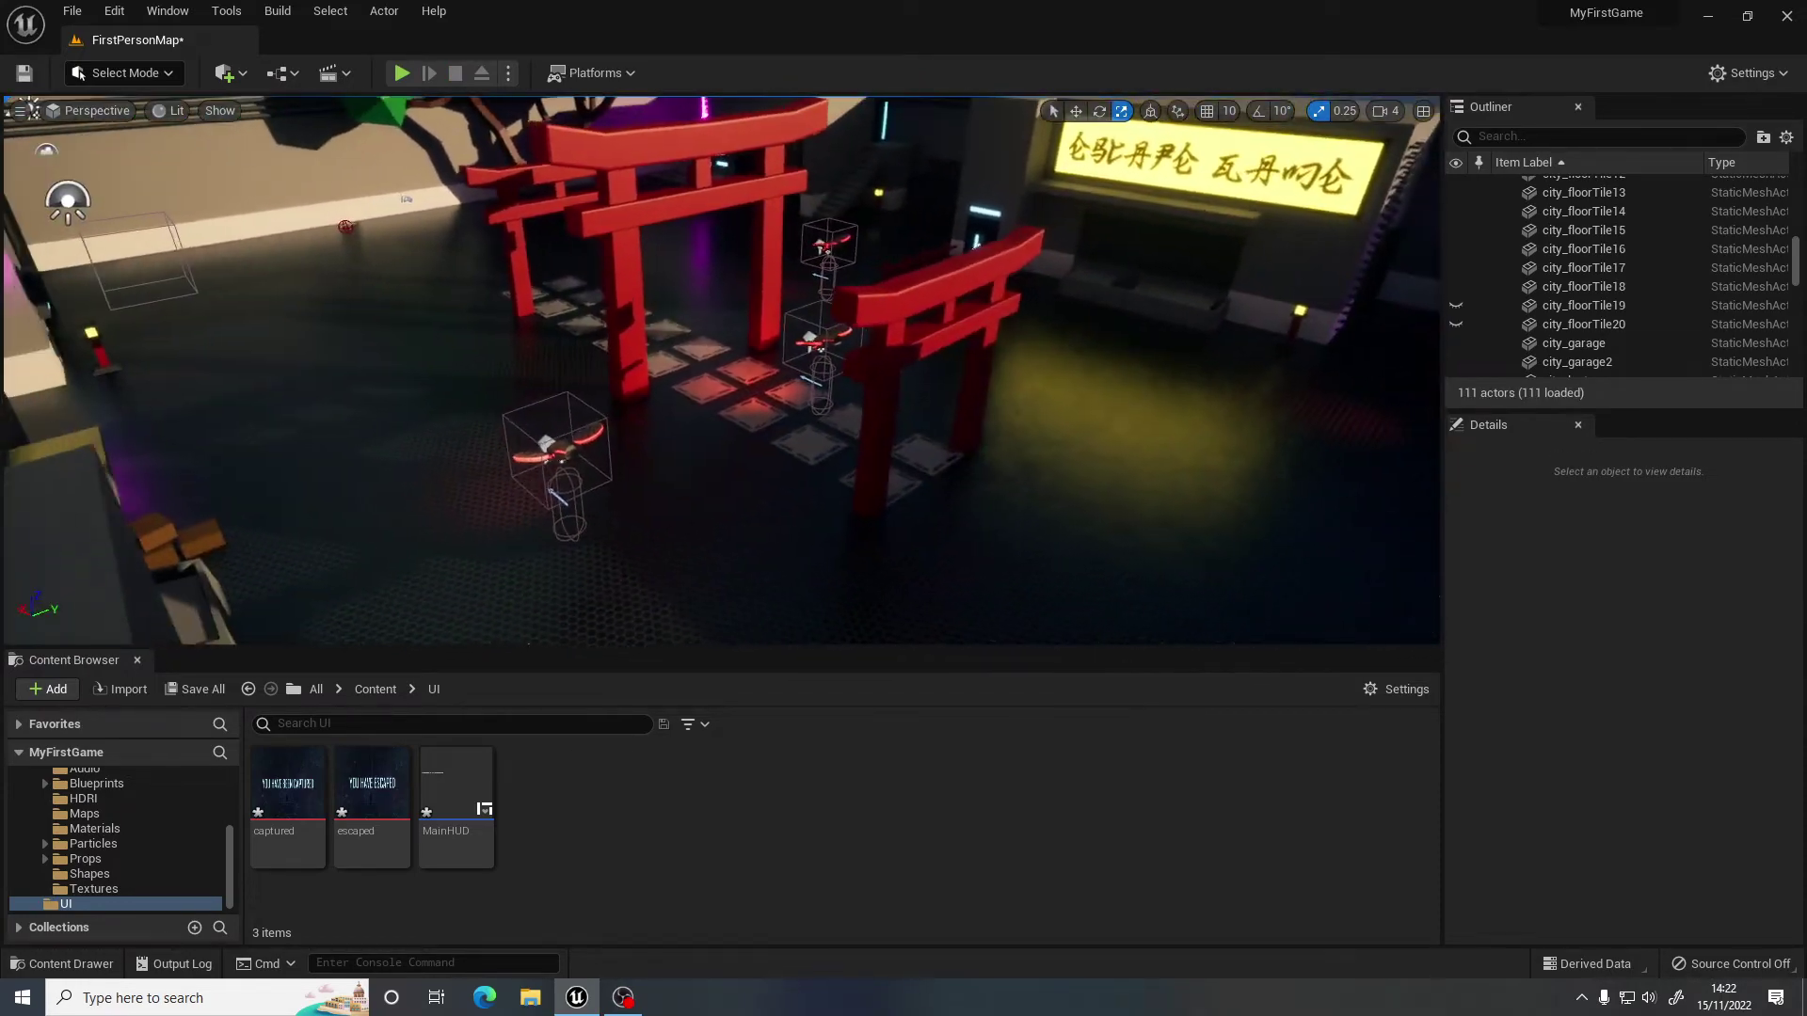
{"action": "right_click_drag", "start_coordinate": [974, 419], "coordinate": [1068, 424]}
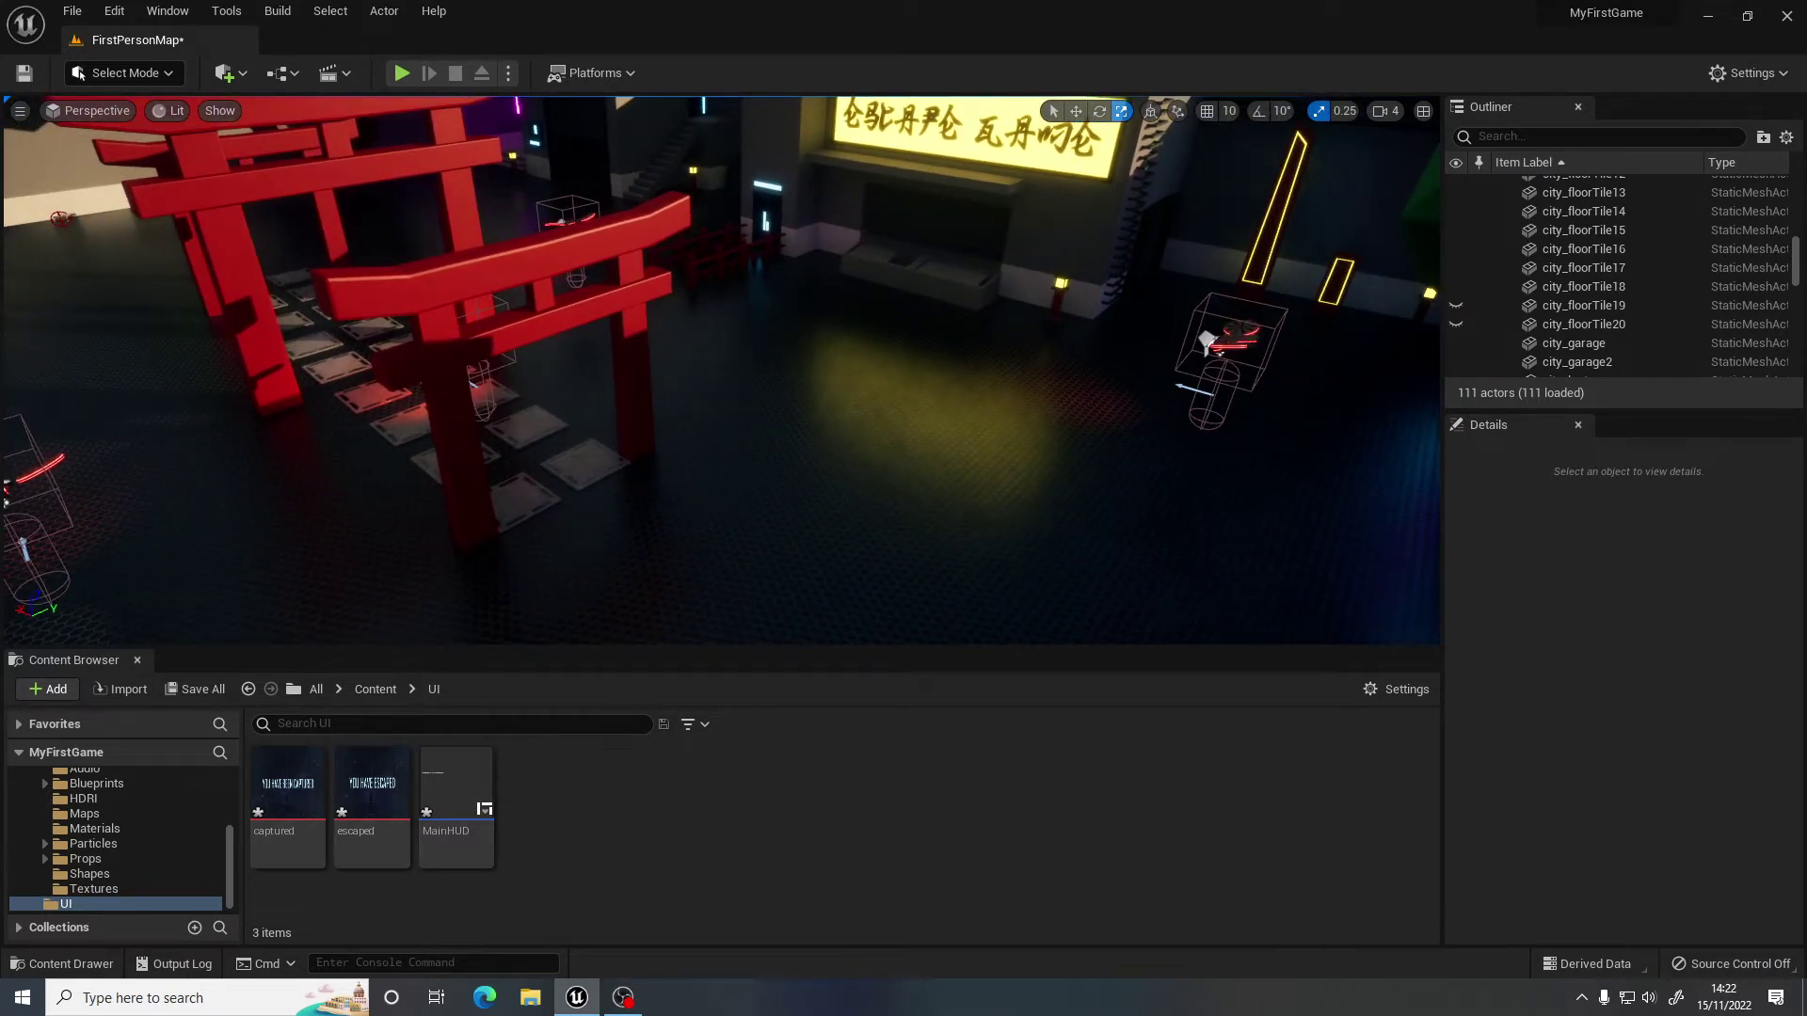
{"action": "right_click_drag", "start_coordinate": [997, 414], "coordinate": [715, 348]}
{"action": "key", "text": "w"}
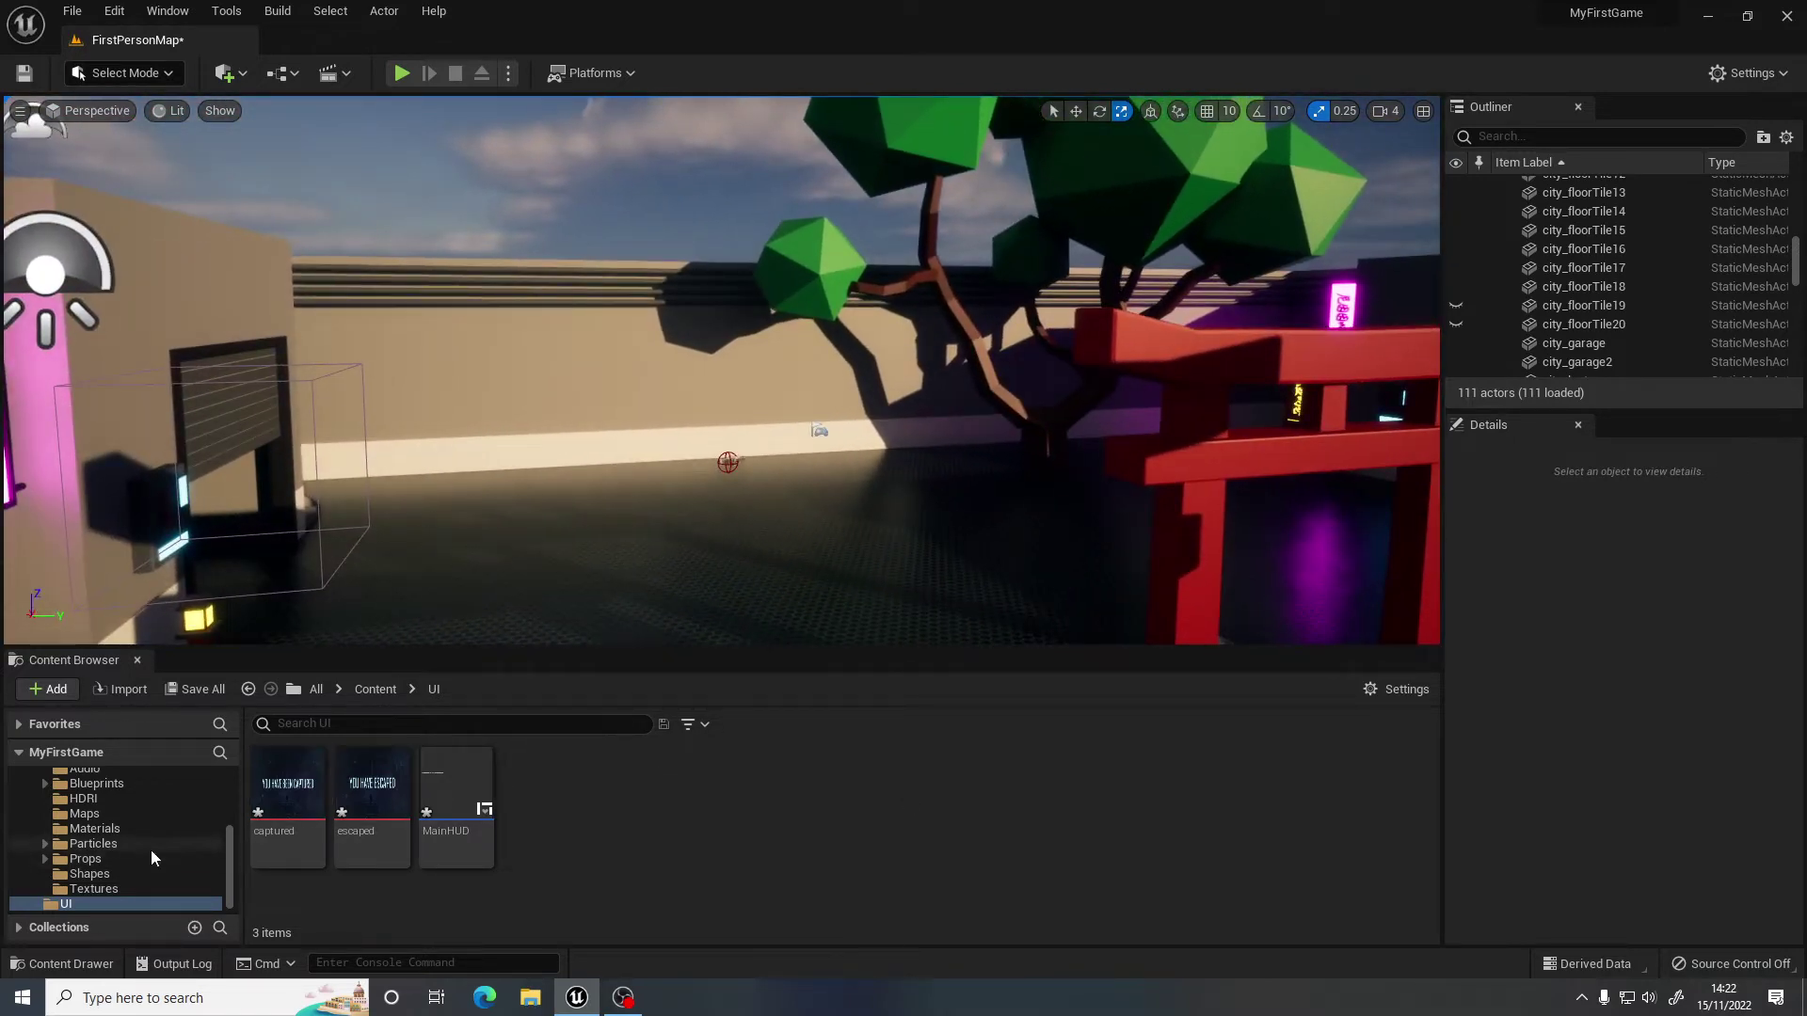
{"action": "scroll", "coordinate": [151, 849], "scroll_direction": "up", "scroll_amount": 5}
{"action": "left_click", "coordinate": [79, 823]}
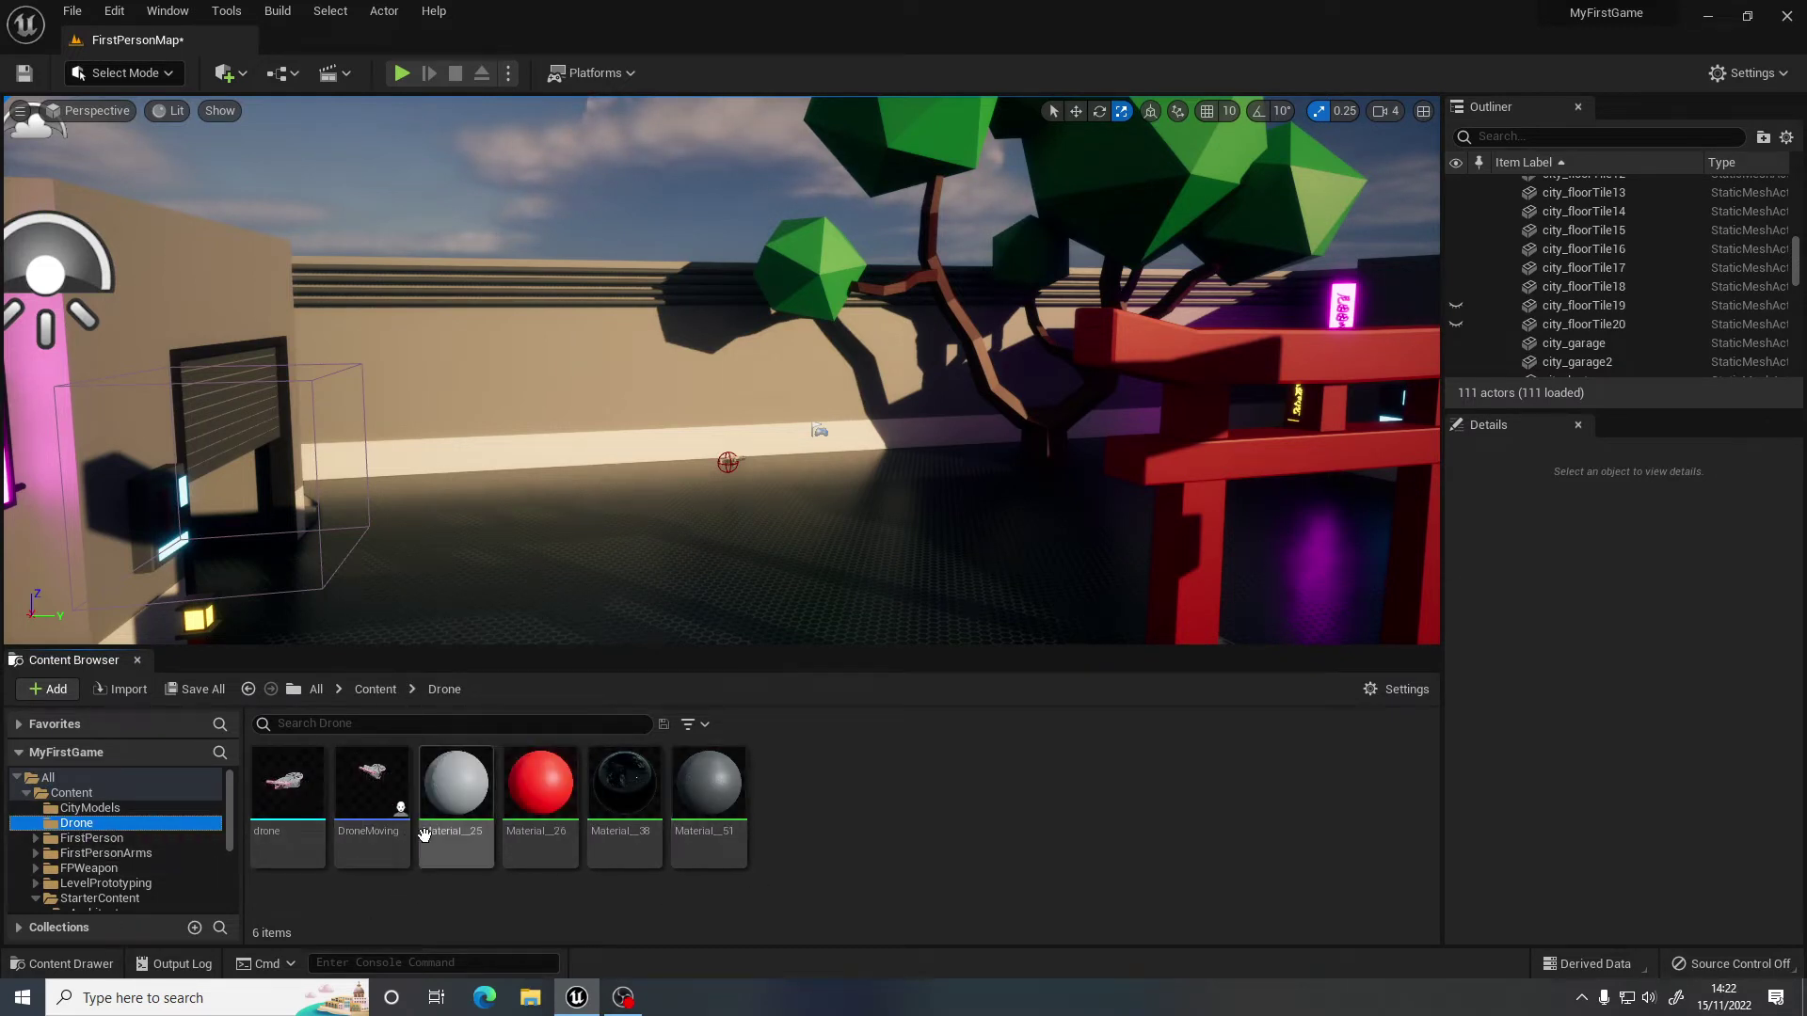
{"action": "left_click", "coordinate": [367, 867]}
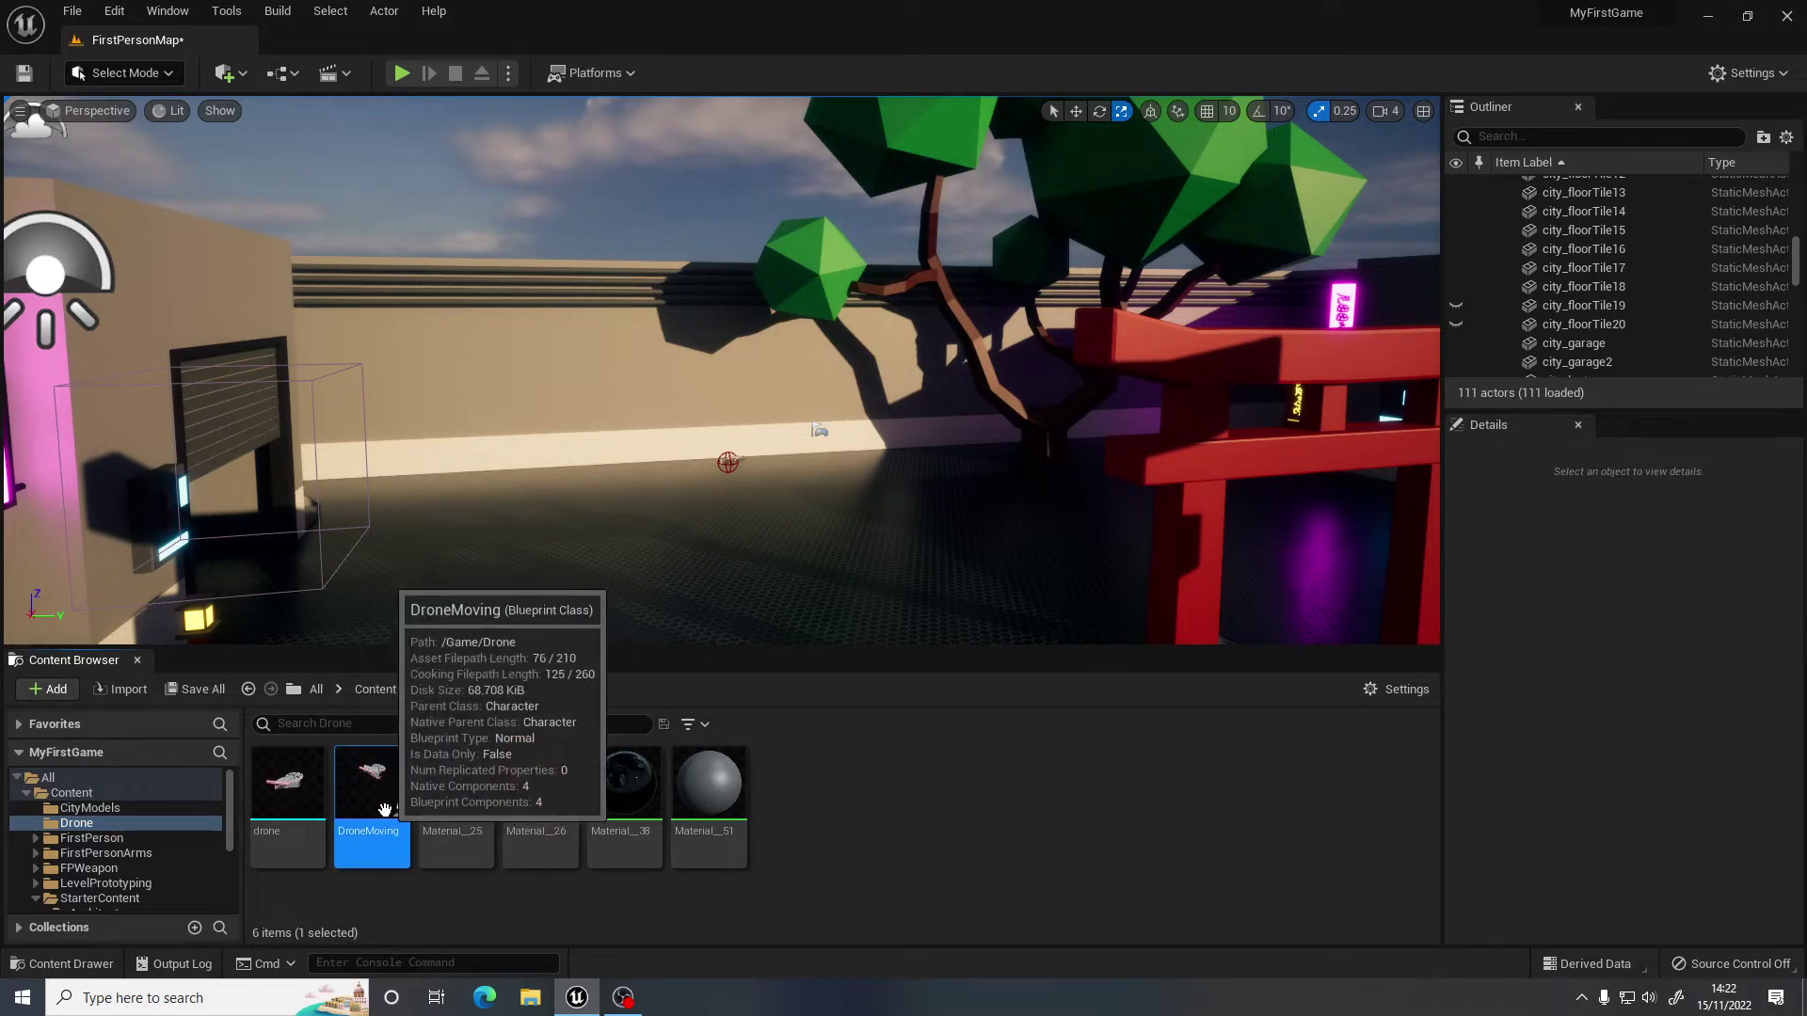
{"action": "double_click", "coordinate": [371, 773]}
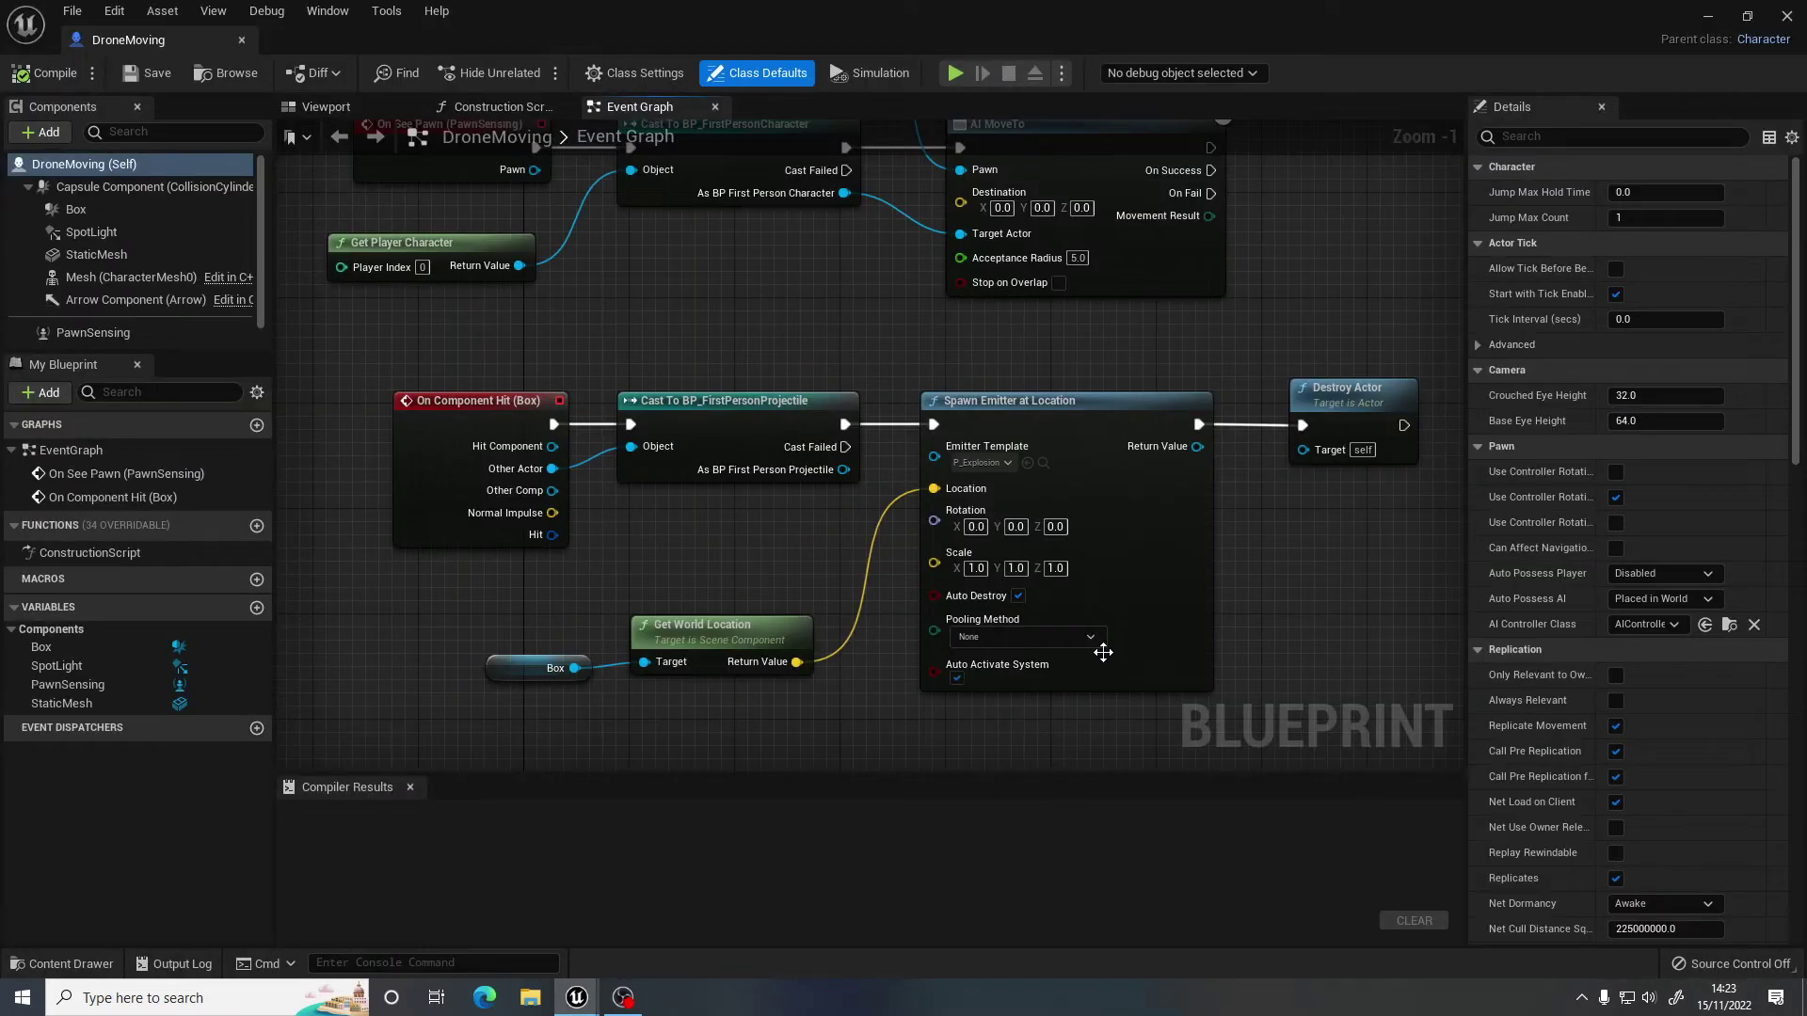
Select DroneMoving's Box component, inspect its volume around the drone mesh, and return to the Event Graph.
{"action": "right_click_drag", "start_coordinate": [824, 347], "coordinate": [1012, 815]}
{"action": "right_click_drag", "start_coordinate": [658, 387], "coordinate": [640, 509]}
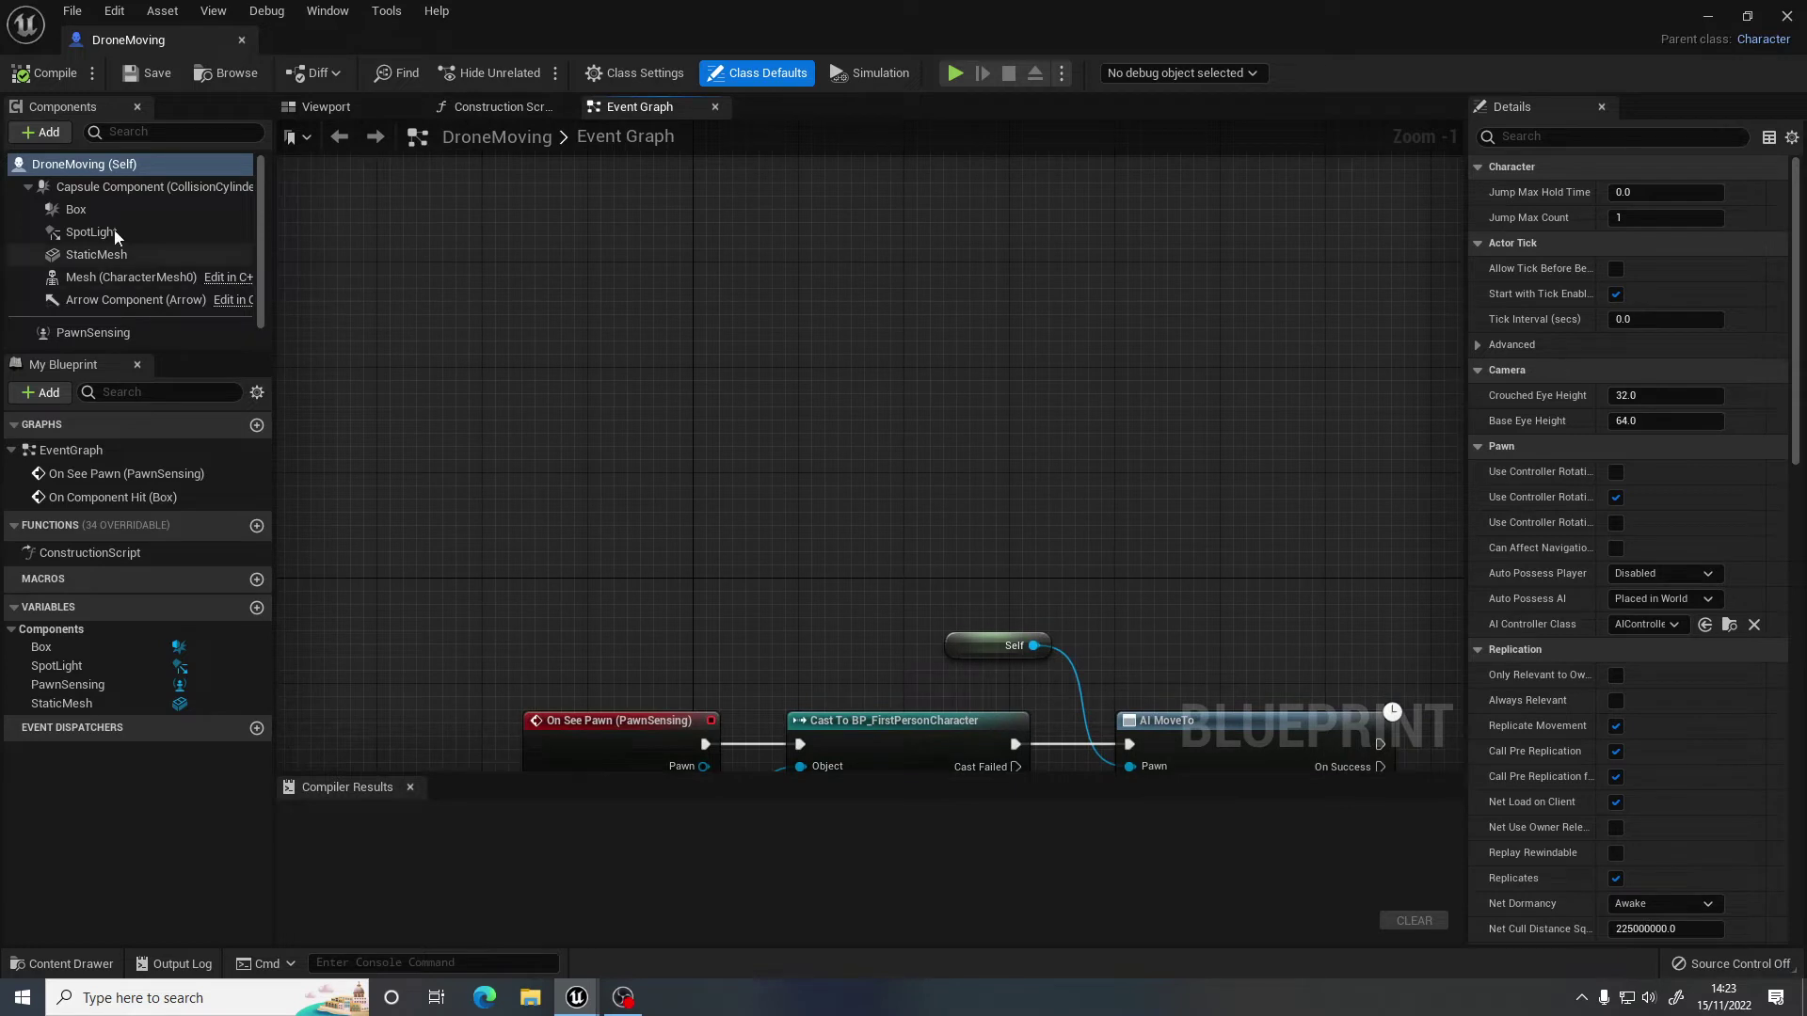
{"action": "left_click", "coordinate": [86, 211]}
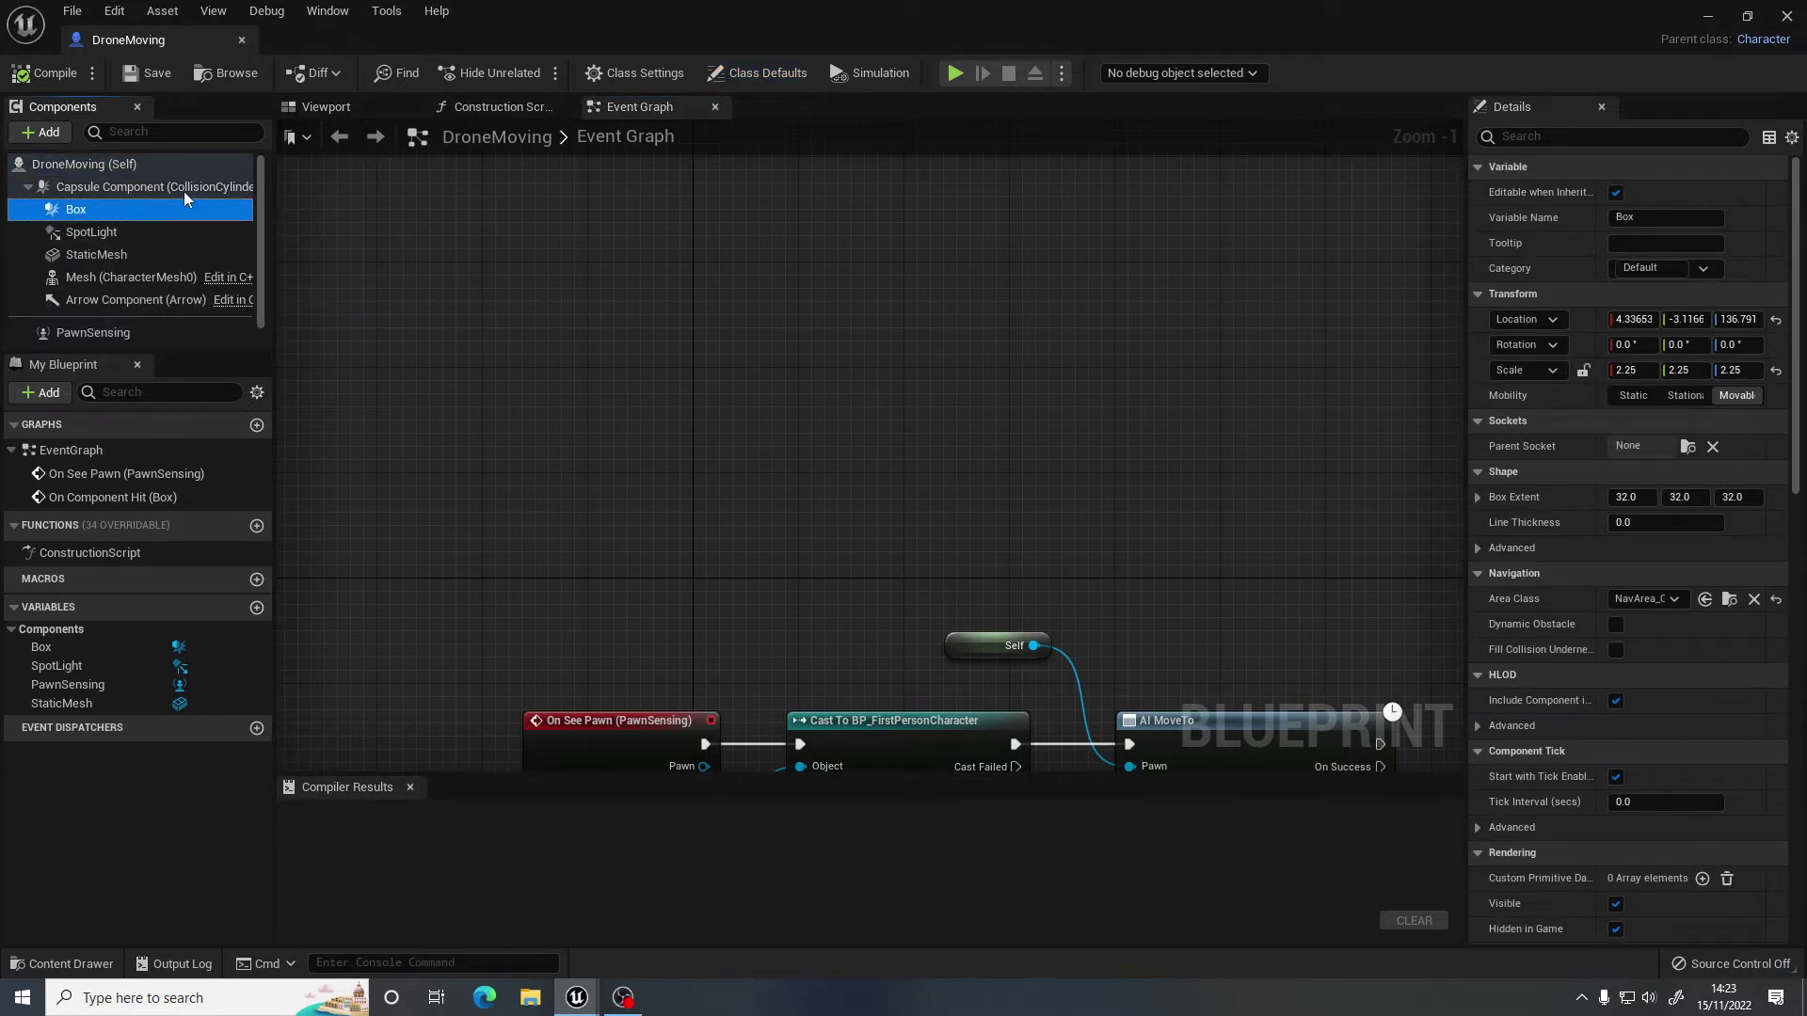
{"action": "left_click", "coordinate": [326, 106]}
{"action": "key", "text": "f"}
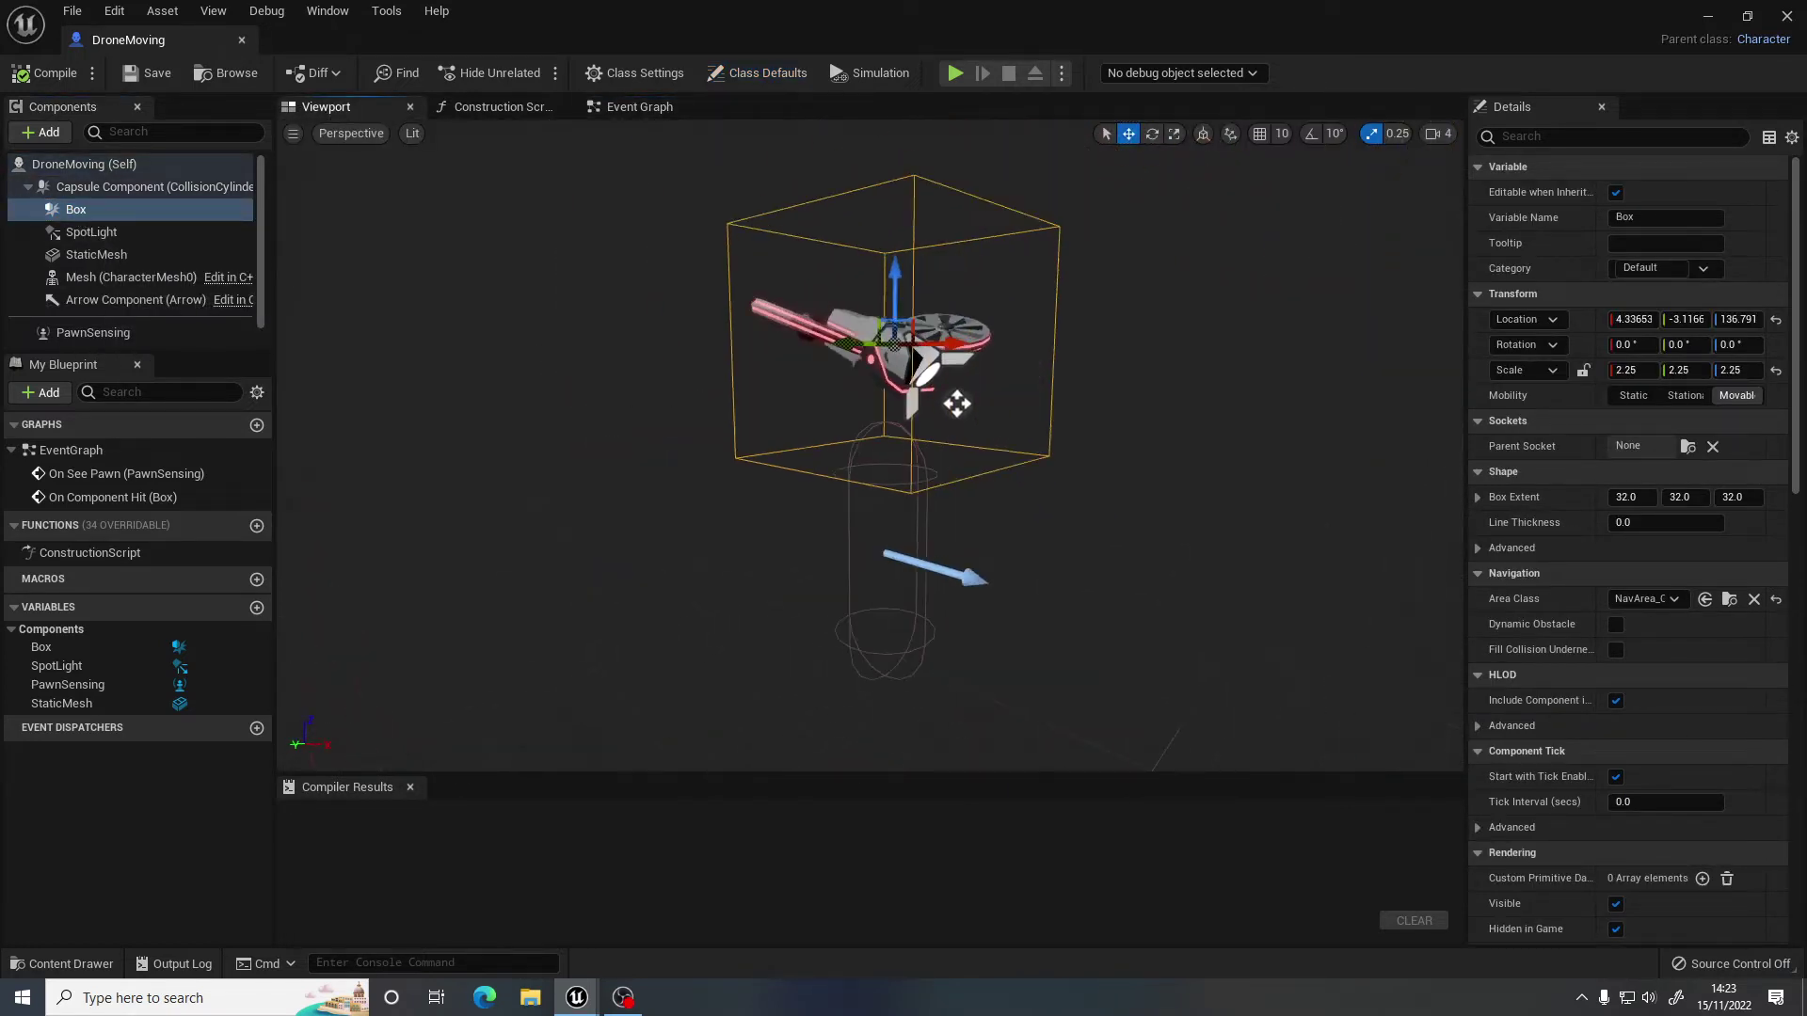
{"action": "left_click", "coordinate": [679, 109]}
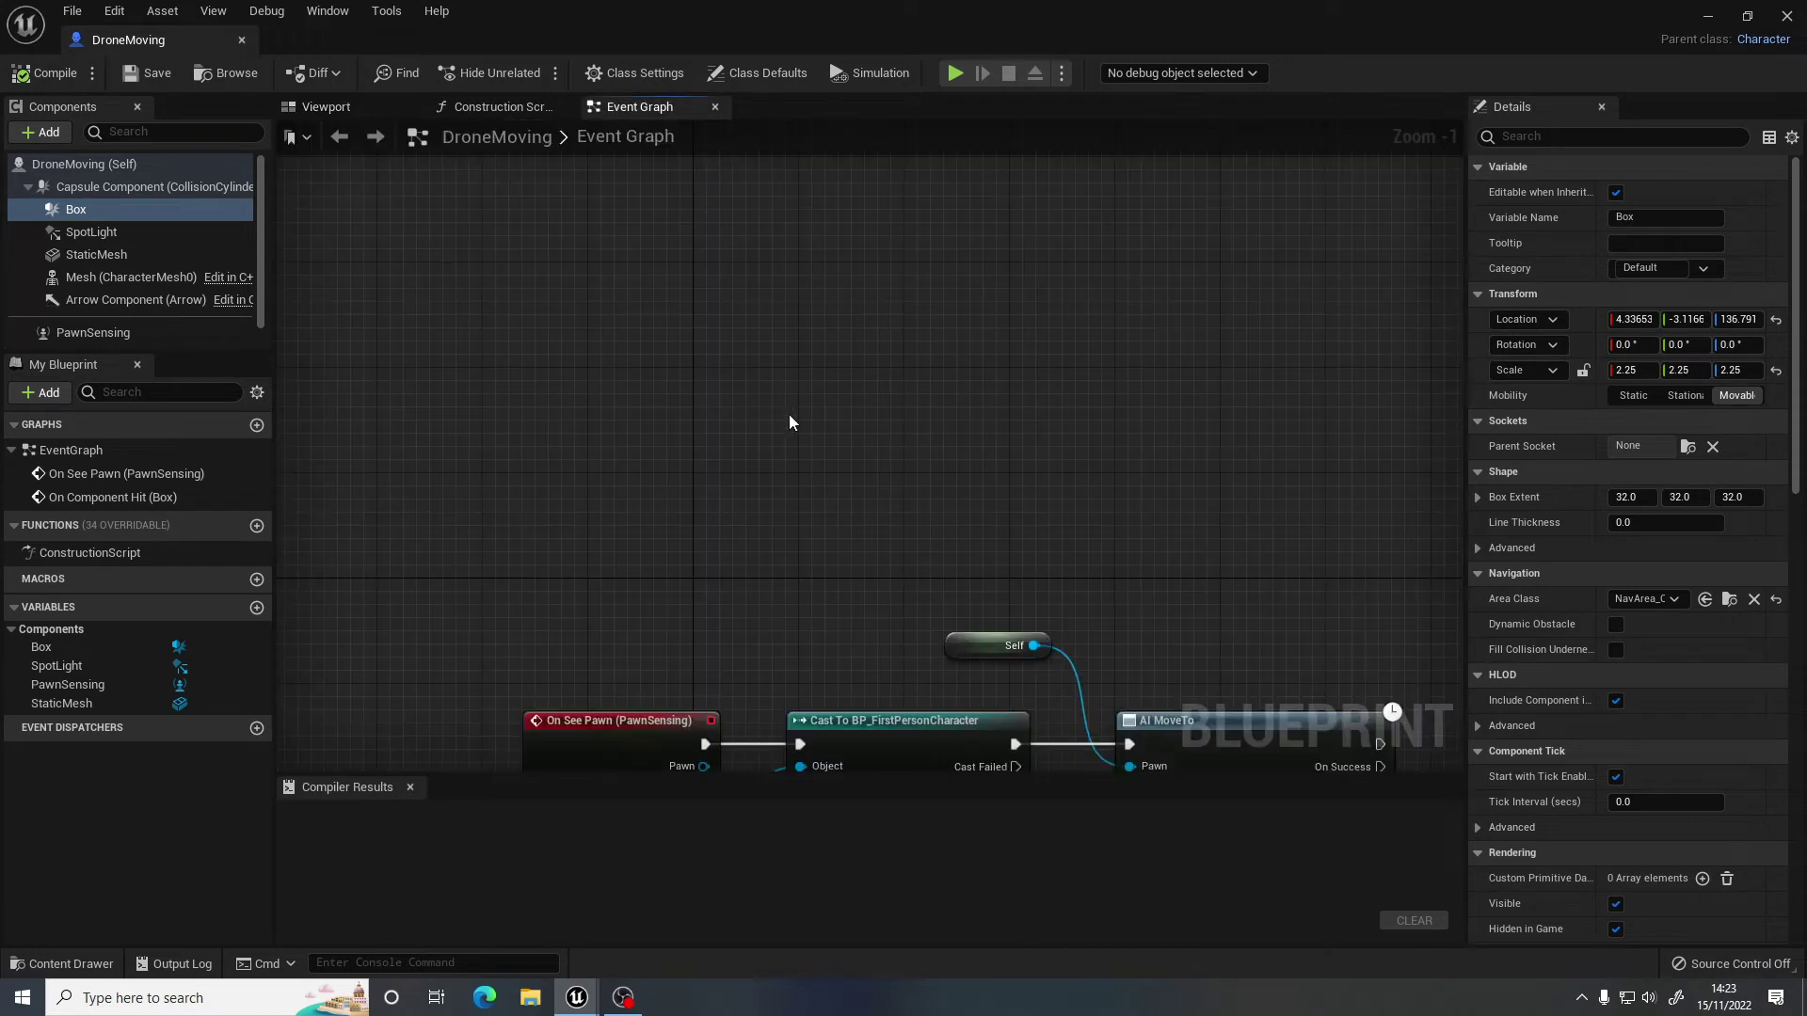
Add an On Component Begin Overlap event for the Box and place it in the empty area above the existing nodes.
{"action": "right_click", "coordinate": [538, 252]}
{"action": "left_click", "coordinate": [550, 313]}
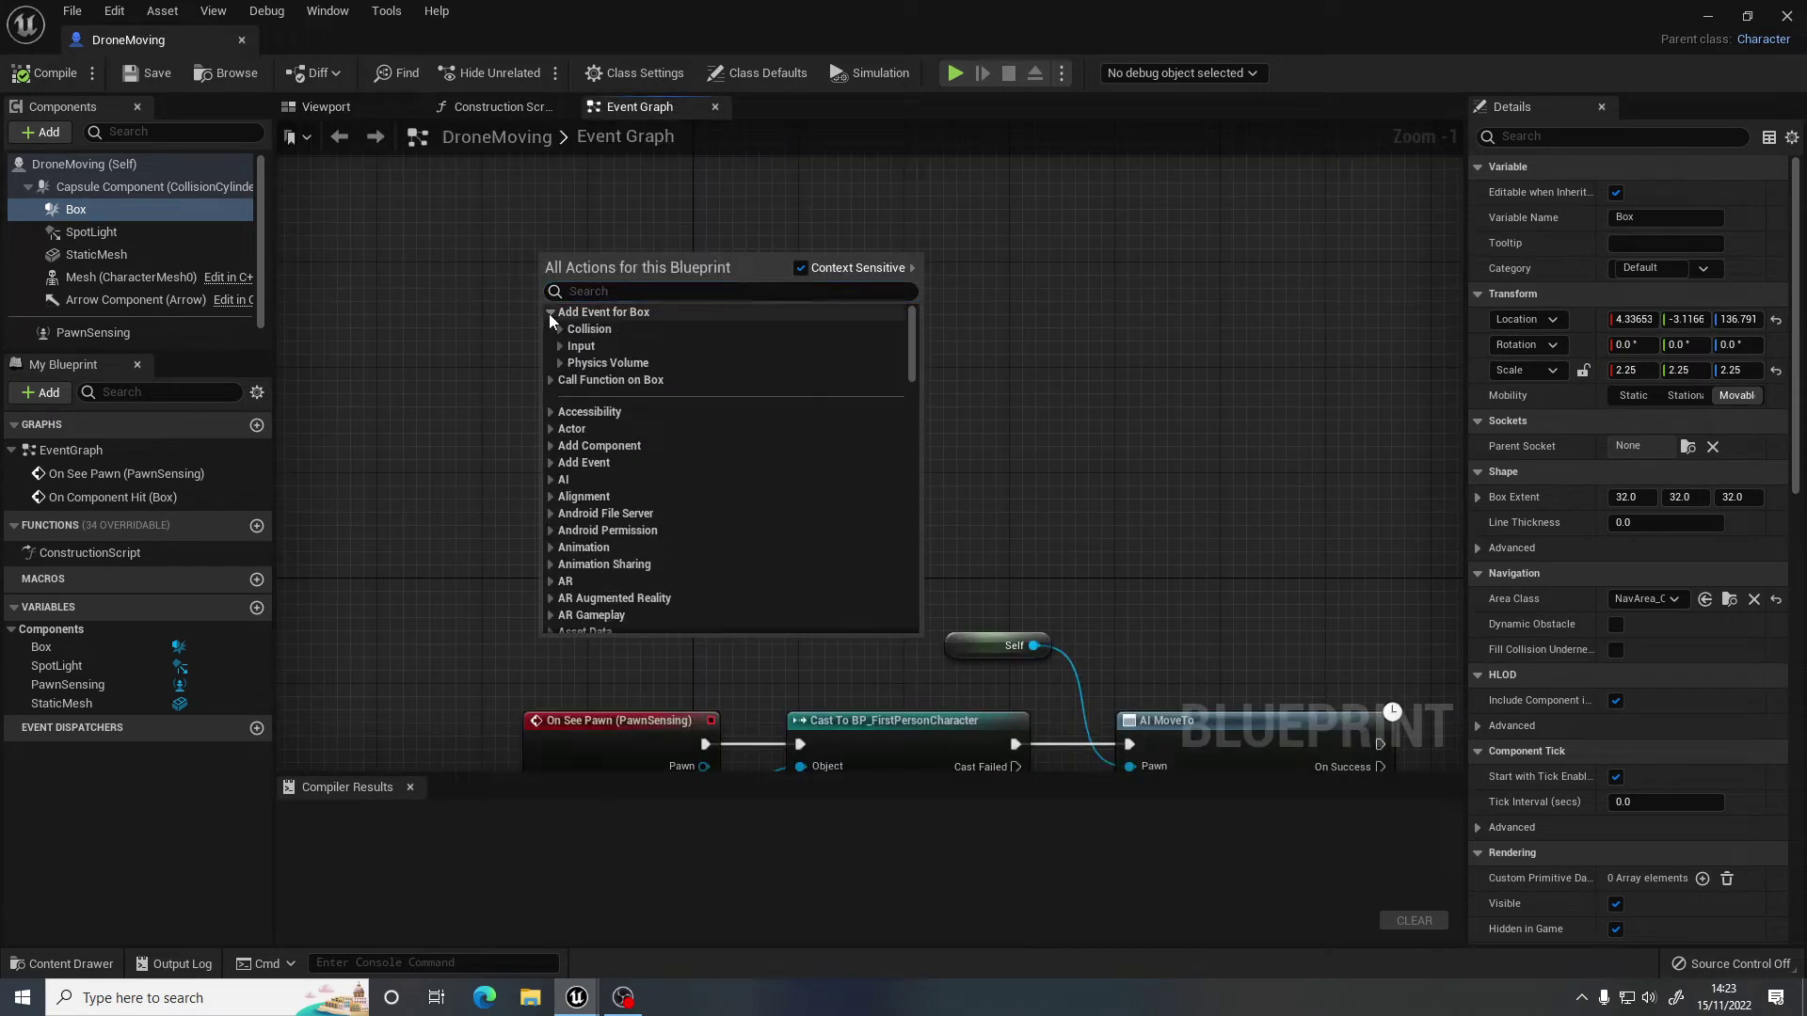
{"action": "left_click", "coordinate": [561, 329]}
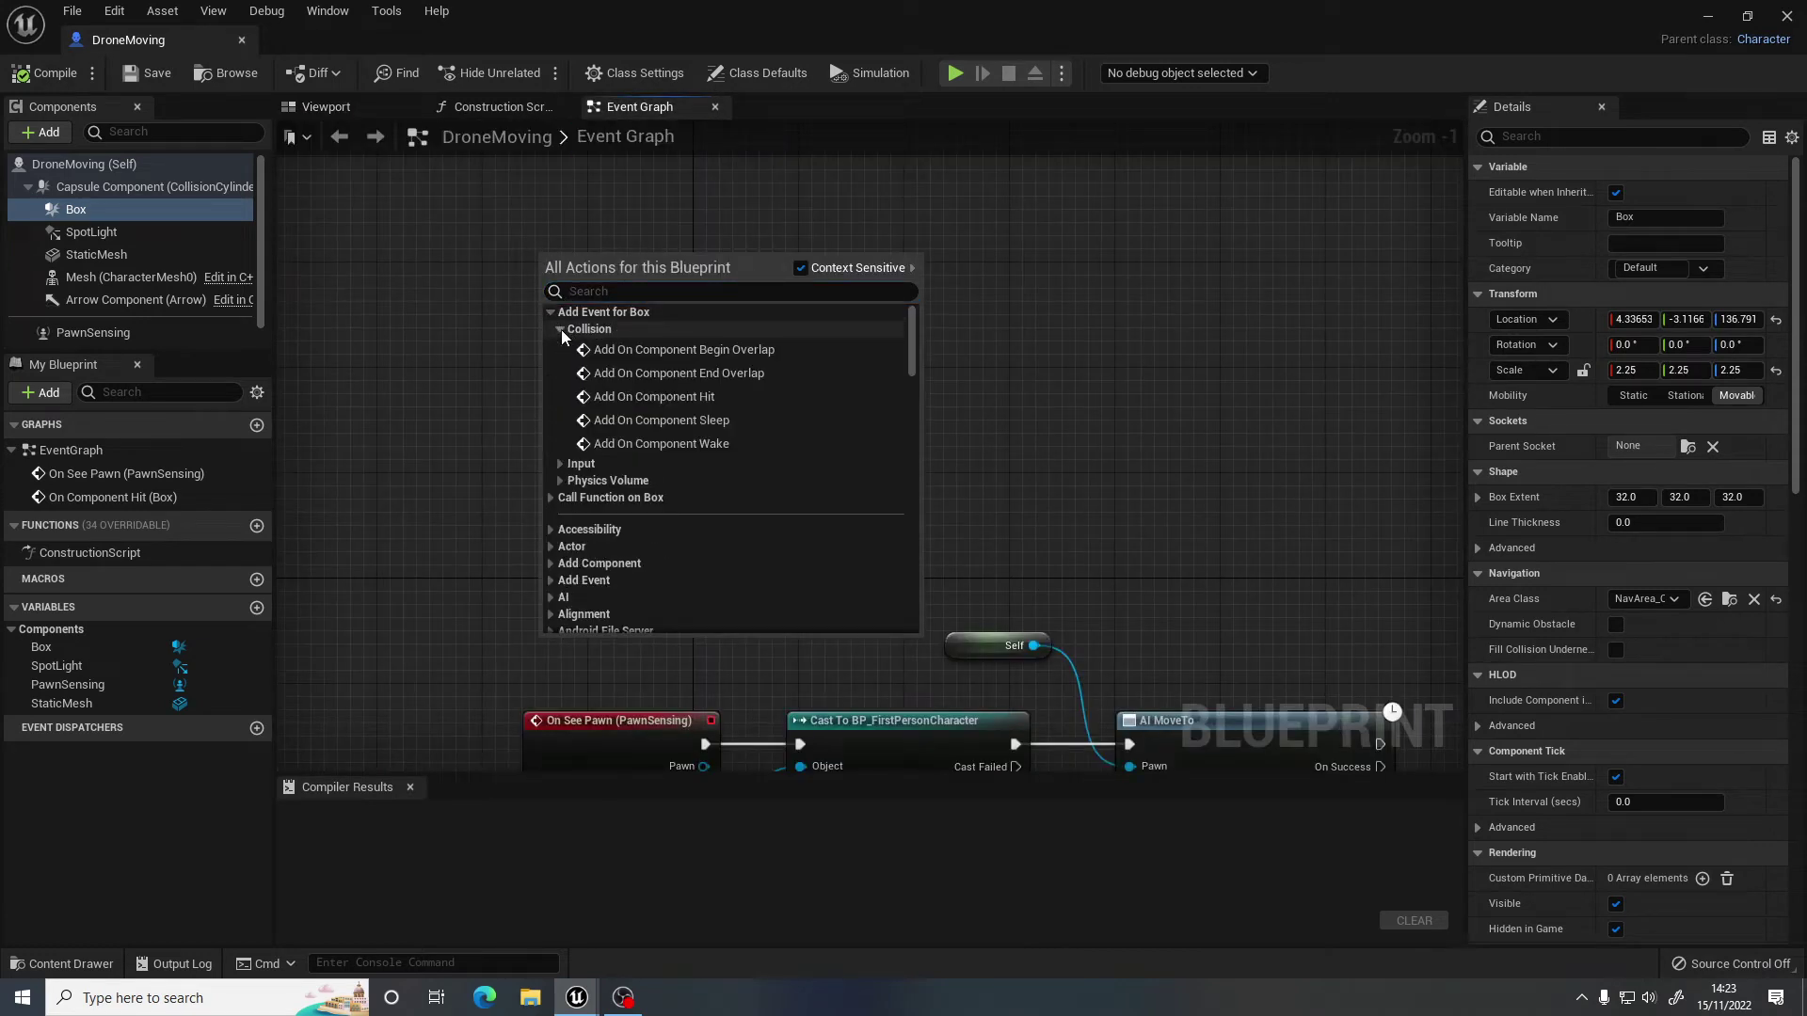
{"action": "left_click", "coordinate": [706, 349]}
{"action": "left_click_drag", "start_coordinate": [649, 258], "coordinate": [623, 266]}
{"action": "scroll", "coordinate": [630, 295], "scroll_direction": "up", "scroll_amount": 1}
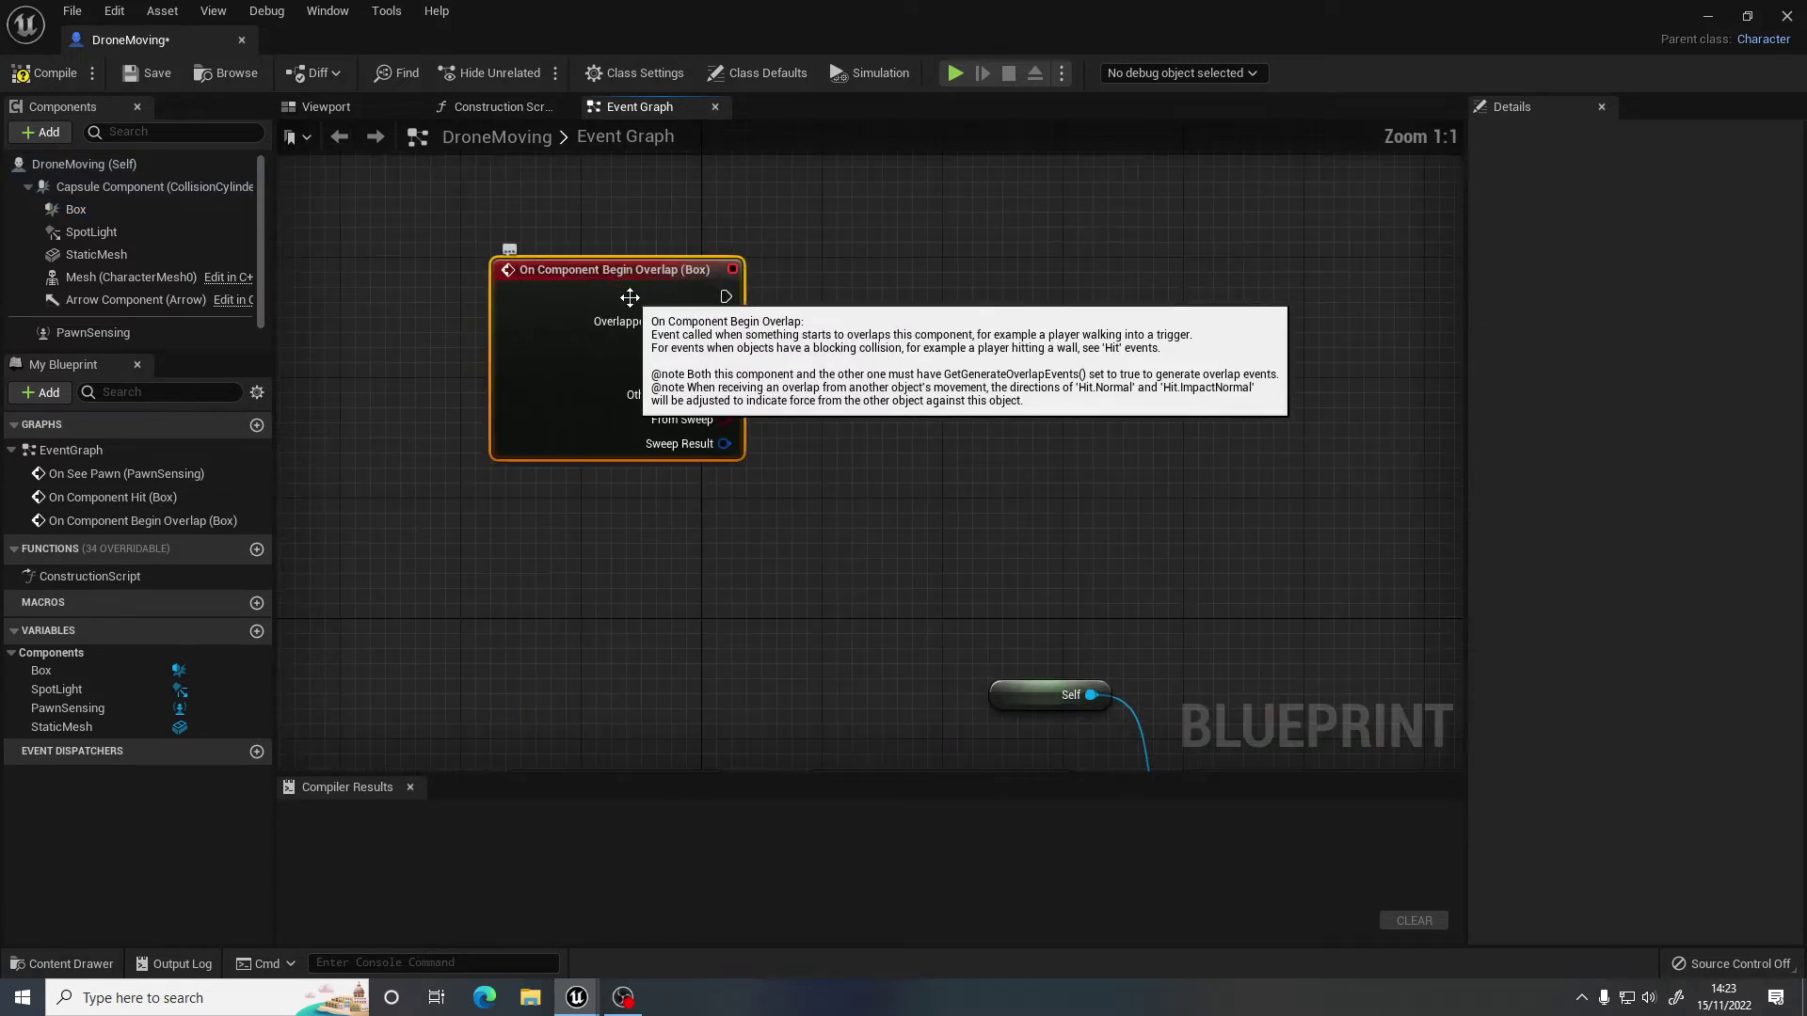
{"action": "right_click_drag", "start_coordinate": [891, 354], "coordinate": [844, 364]}
{"action": "left_click_drag", "start_coordinate": [535, 282], "coordinate": [596, 252]}
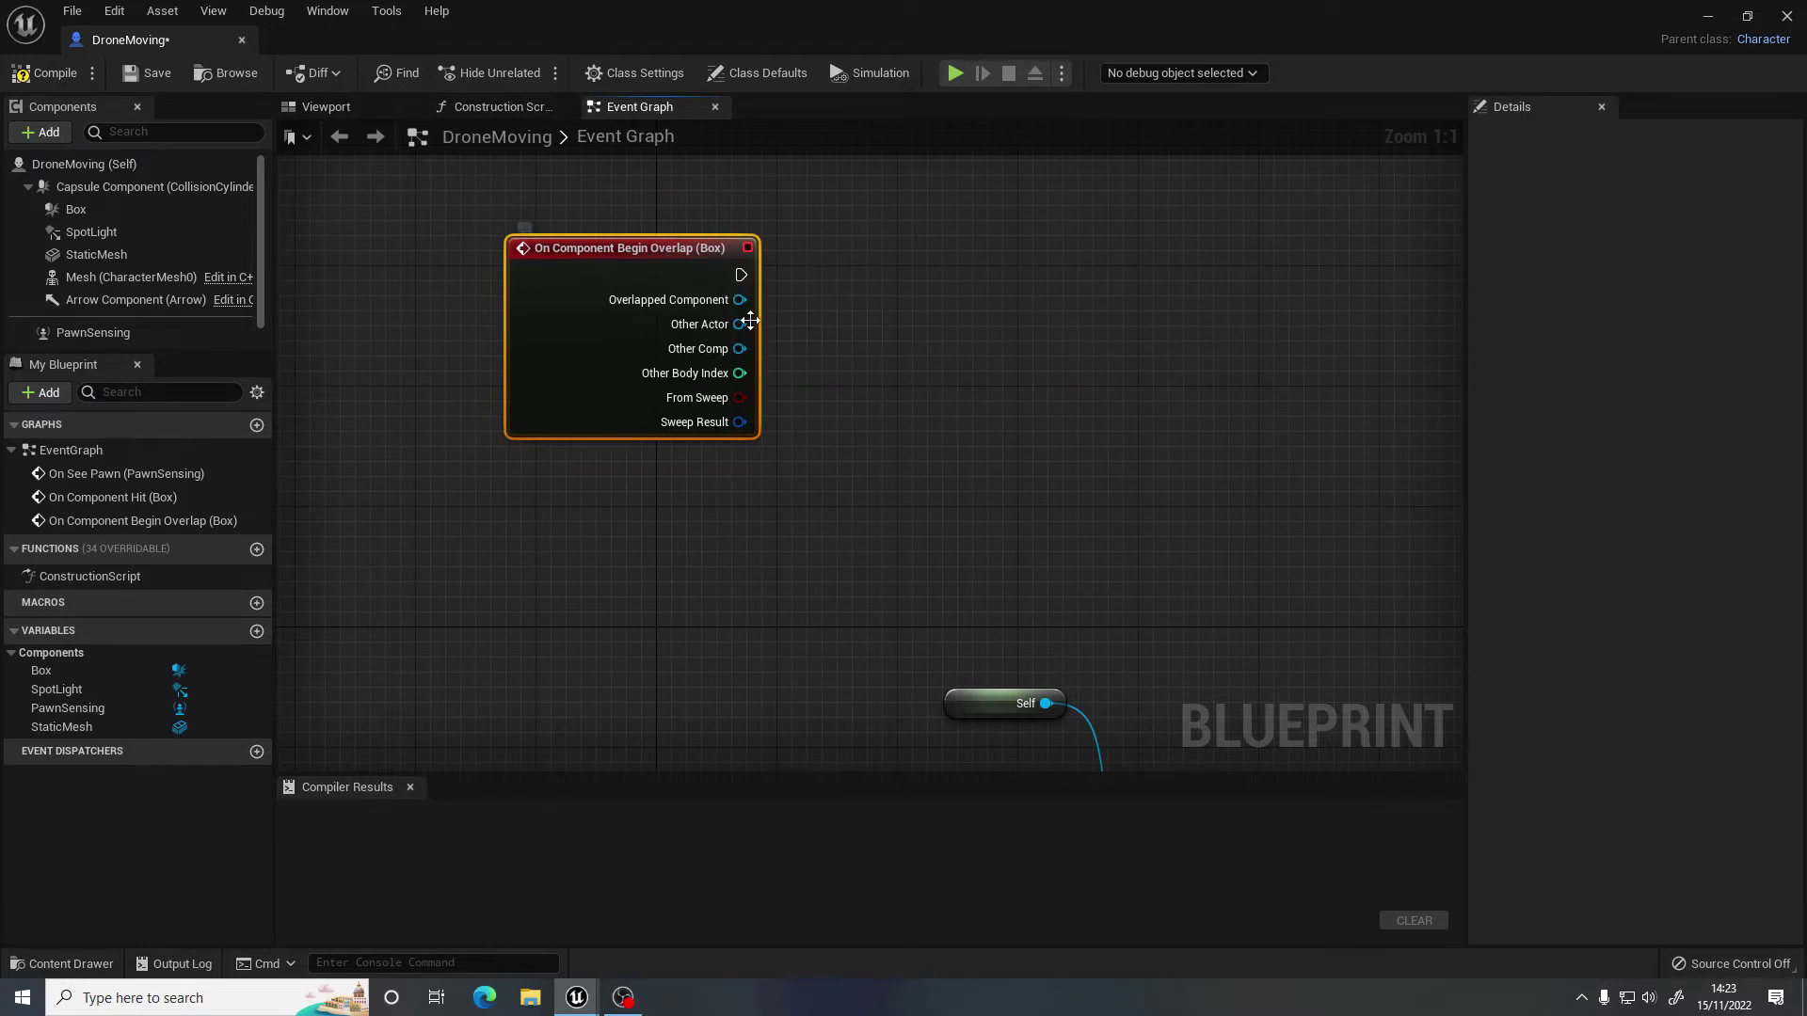
Add a Cast To BP_FirstPersonCharacter node executed by the overlap event and align it beside that event.
{"action": "left_click_drag", "start_coordinate": [739, 275], "coordinate": [870, 277]}
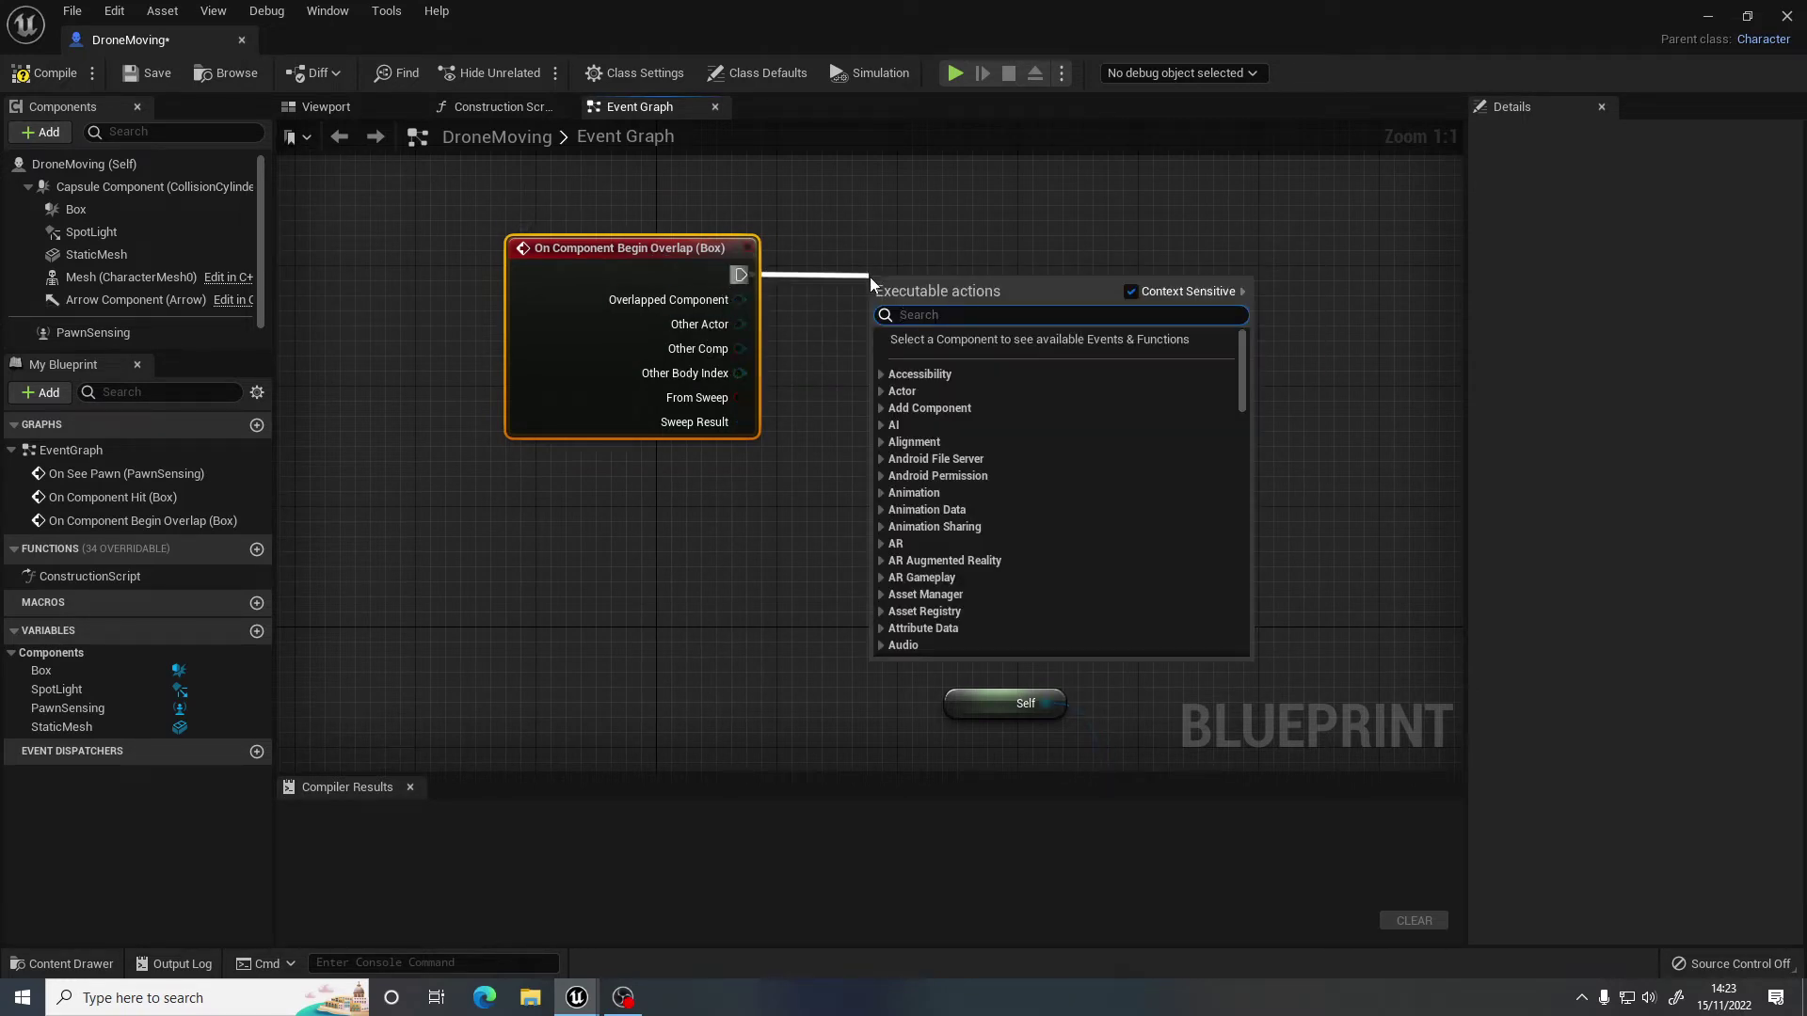
{"action": "type", "text": "cast to"}
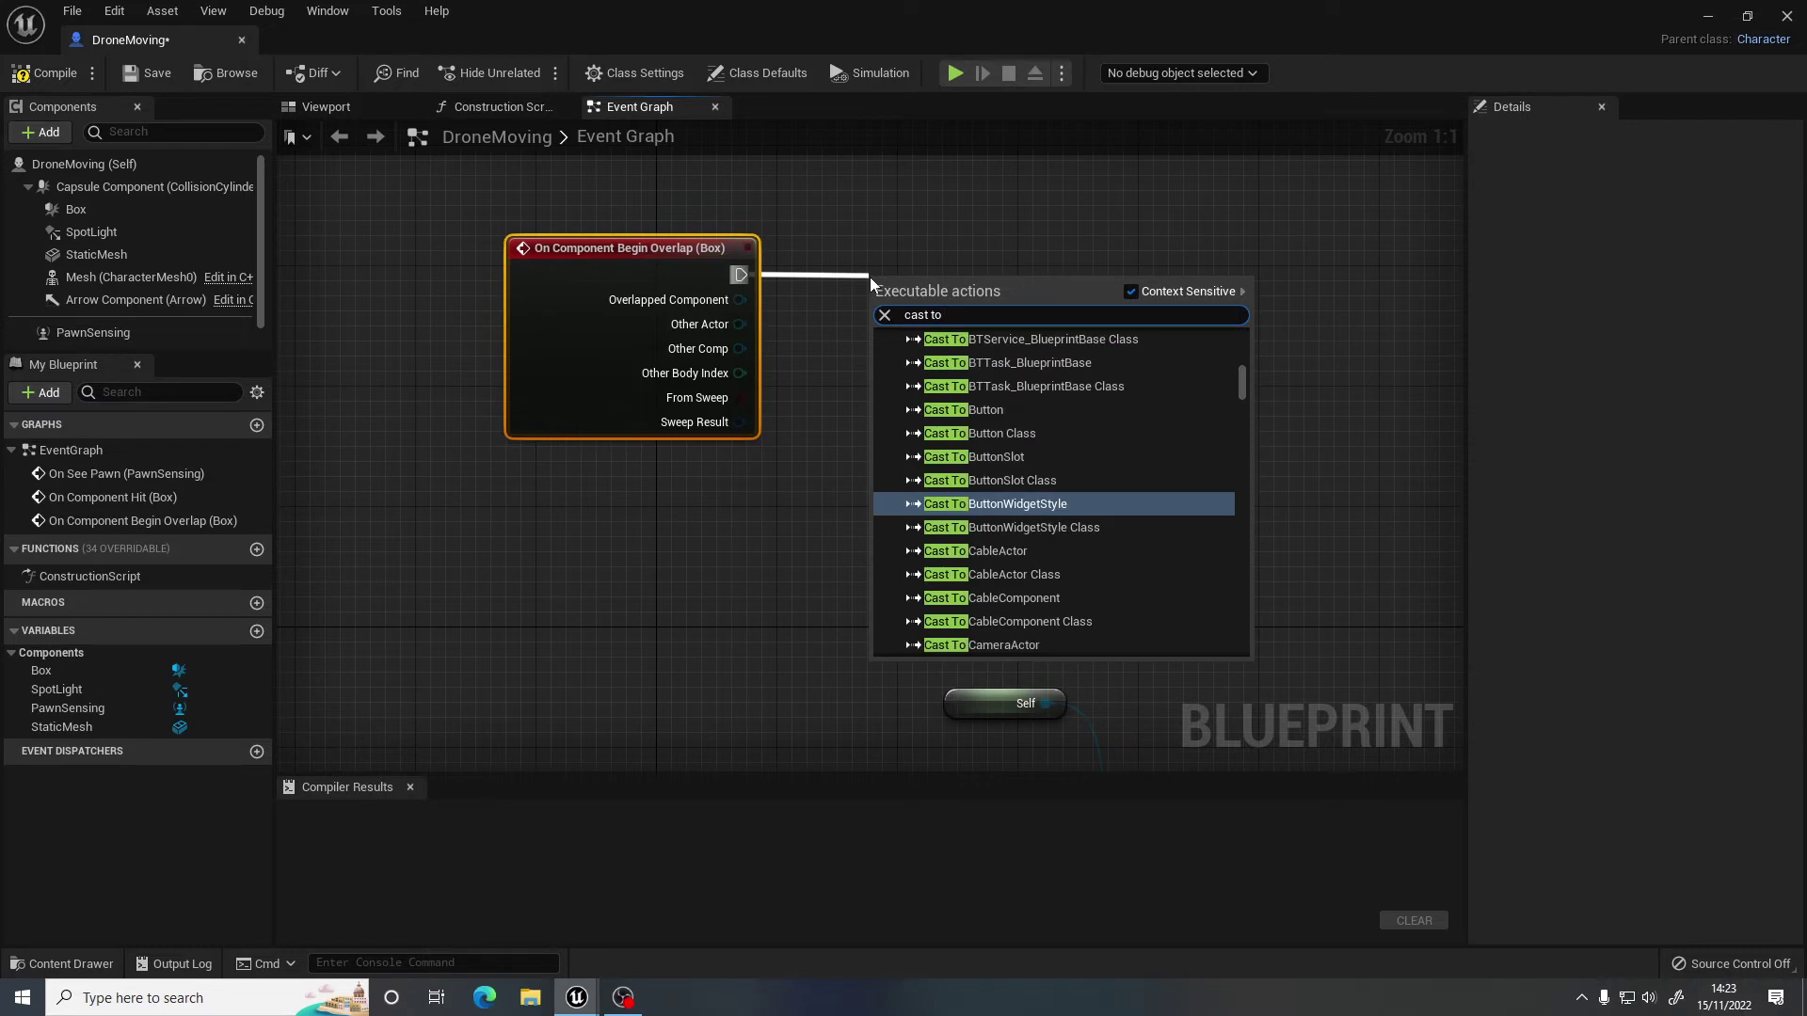
{"action": "type", "text": " firs"}
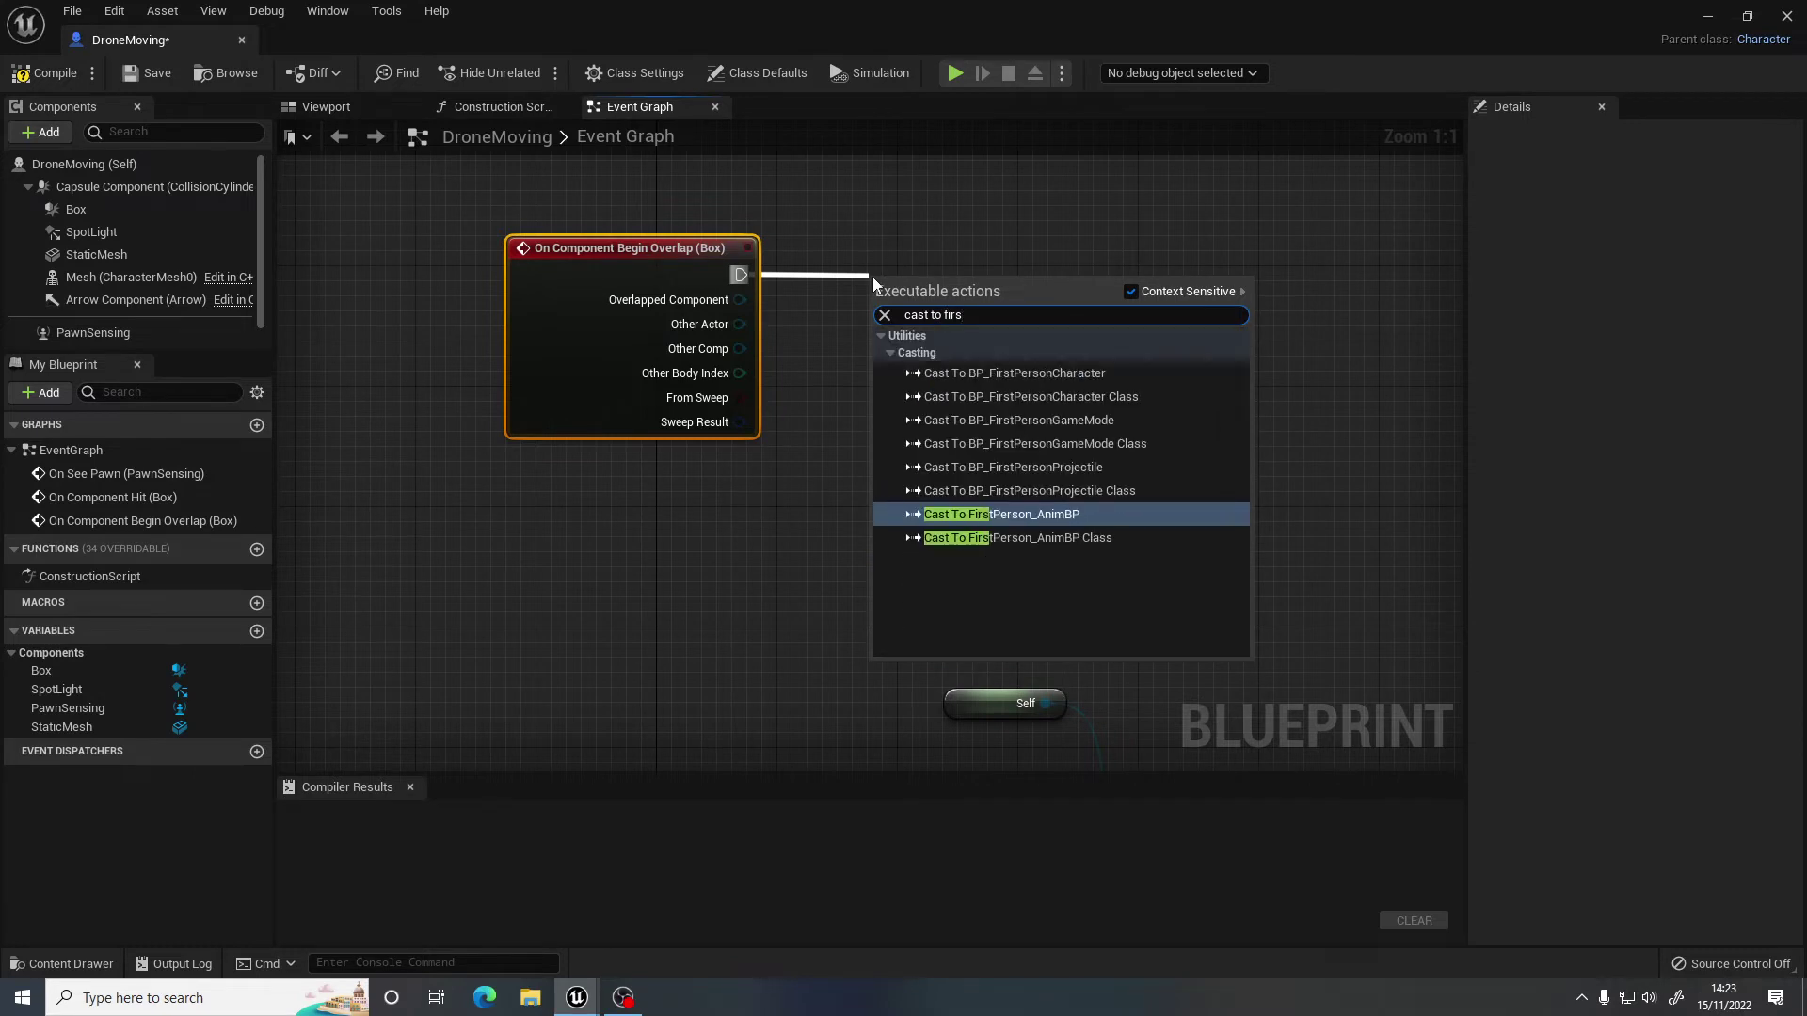
{"action": "left_click", "coordinate": [1054, 373]}
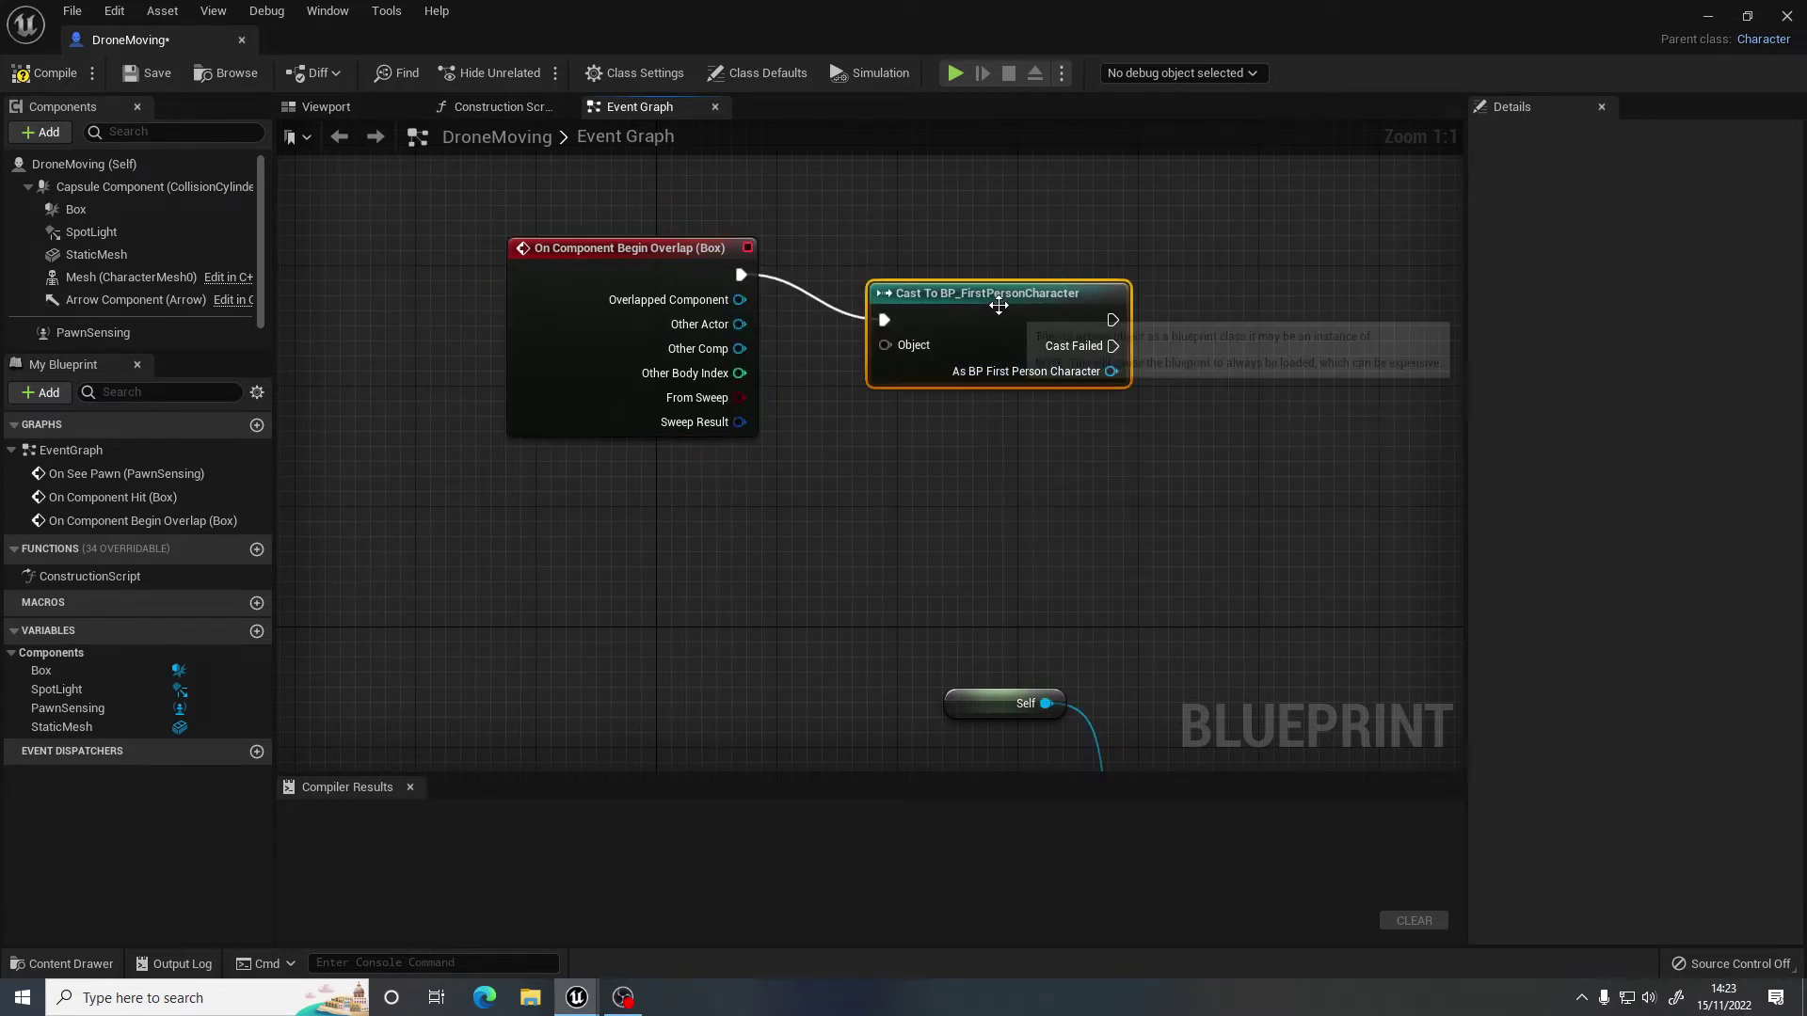
{"action": "left_click_drag", "start_coordinate": [999, 305], "coordinate": [968, 260]}
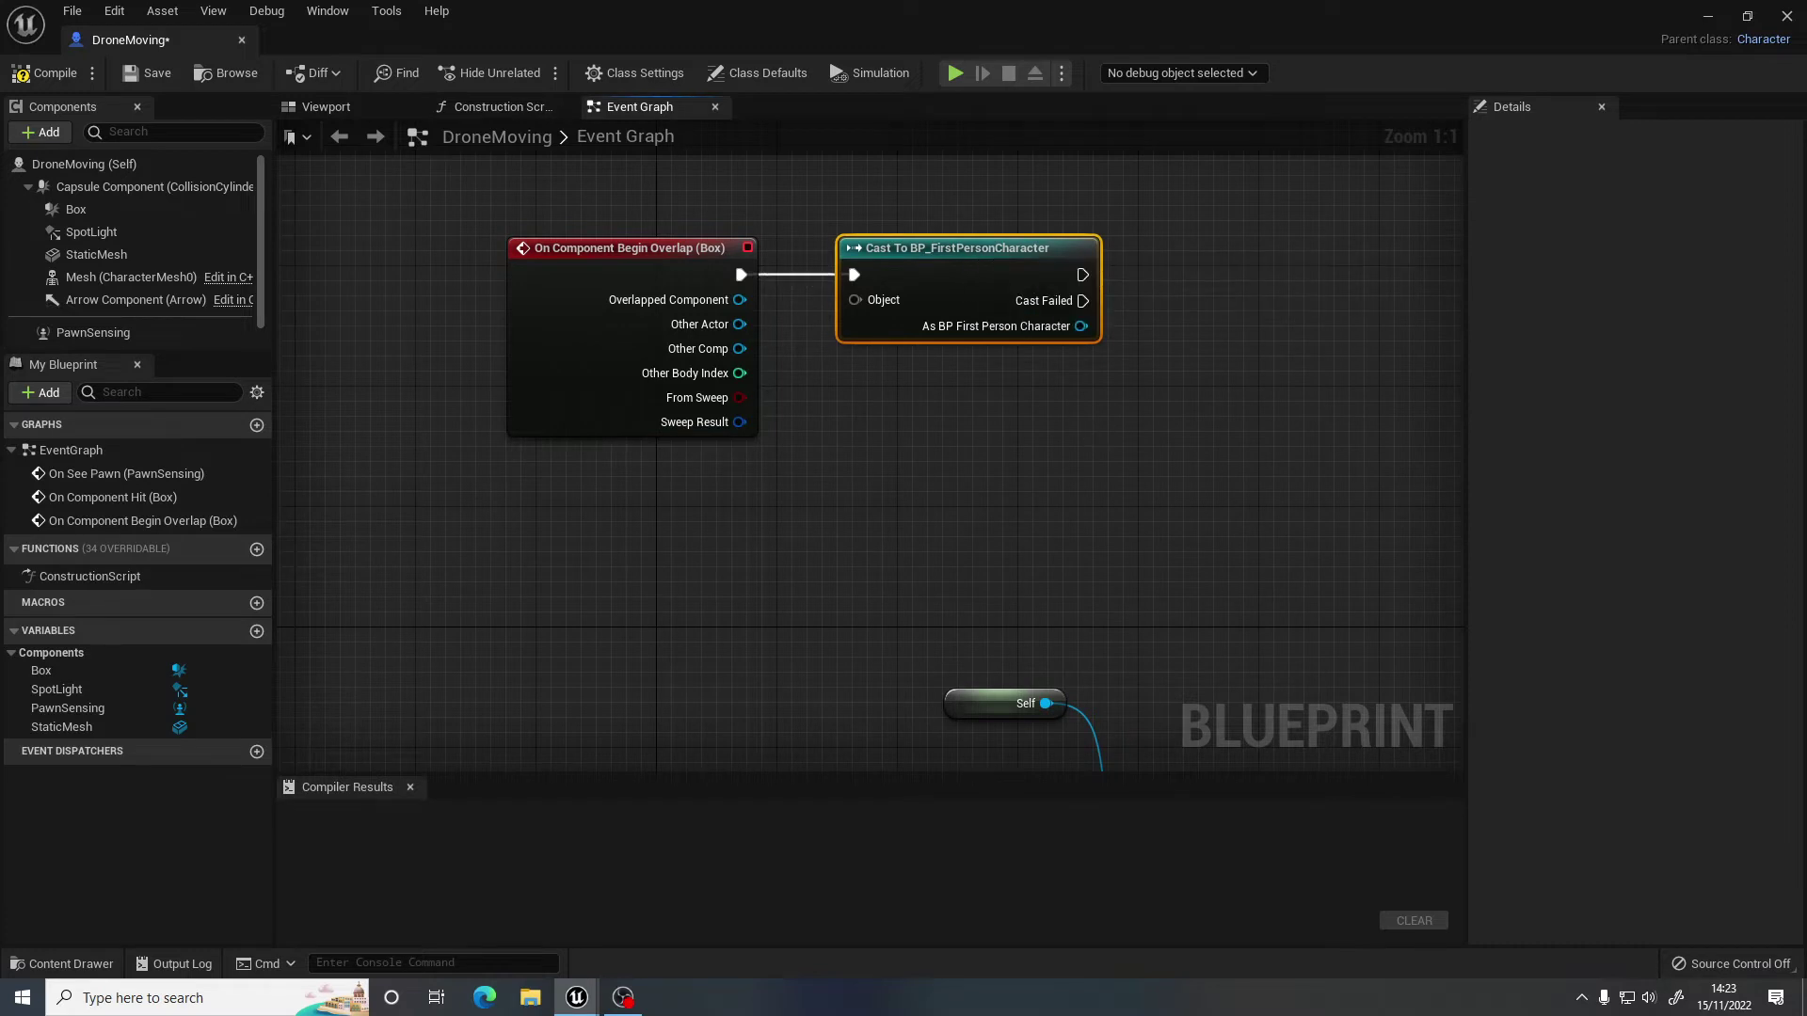
Connect the overlap event's Other Actor to the cast node's Object input and move the cast node slightly closer.
{"action": "right_click_drag", "start_coordinate": [1093, 431], "coordinate": [1010, 435]}
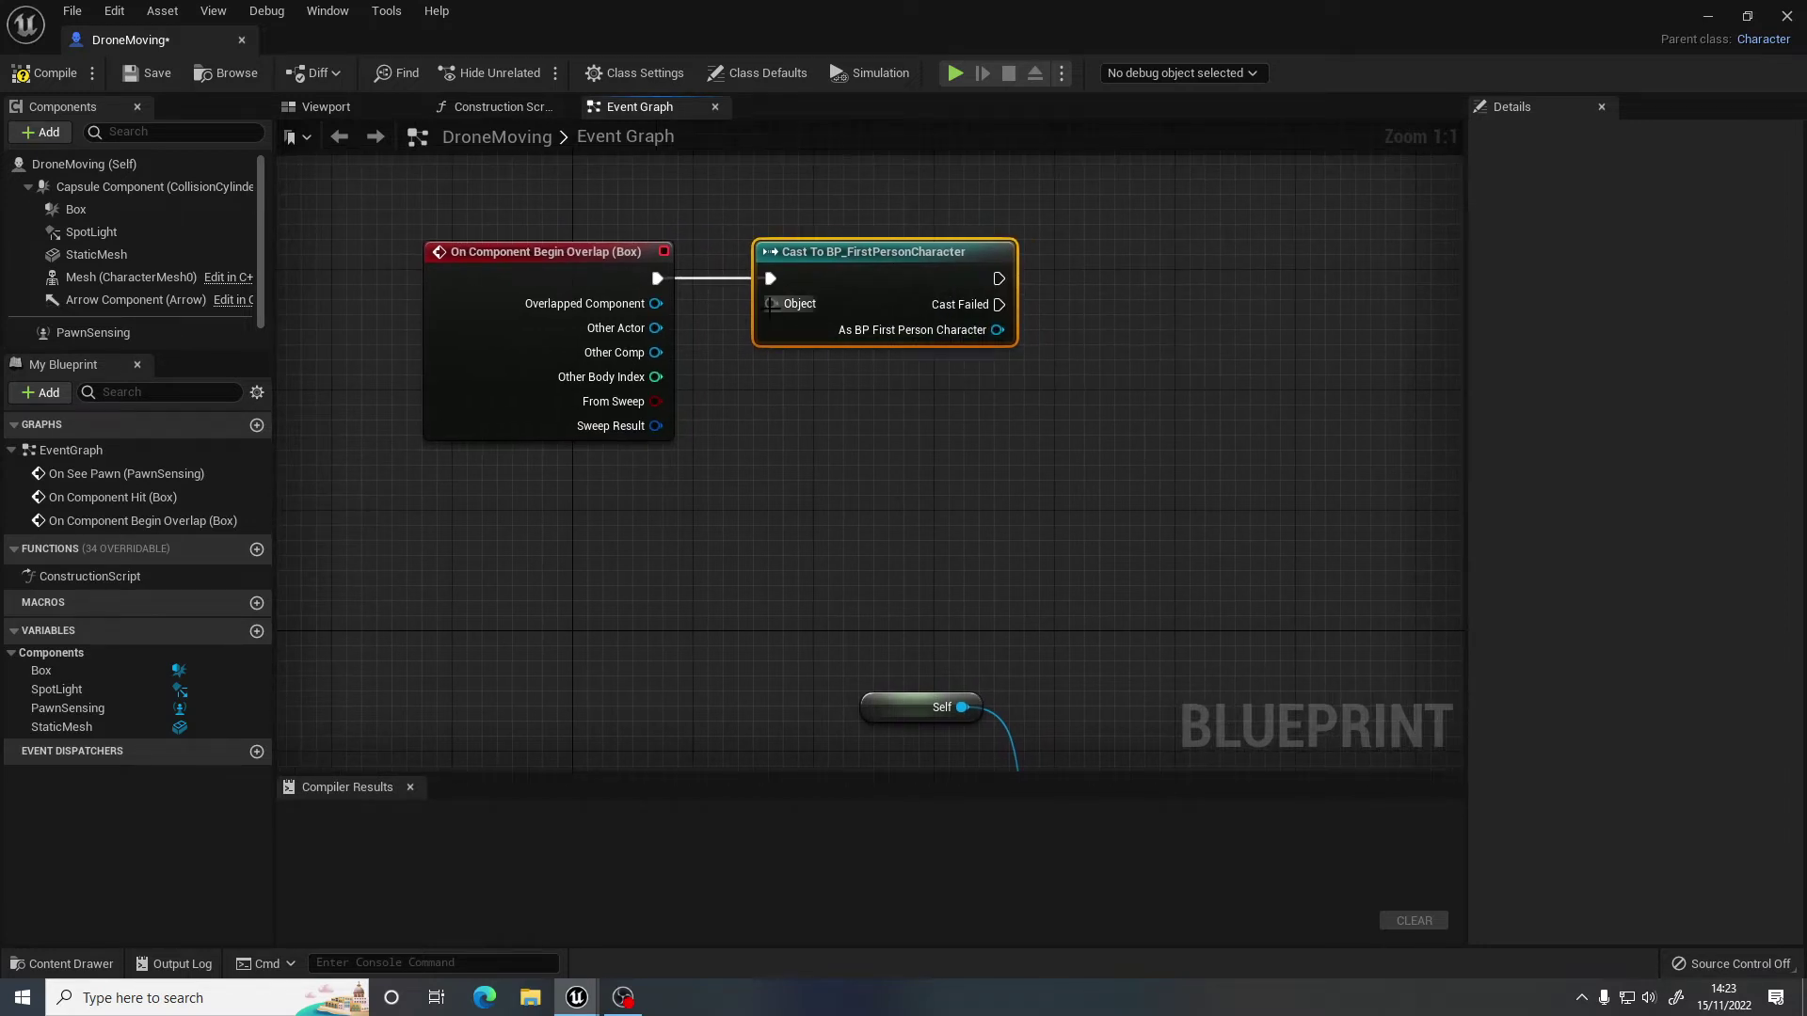
{"action": "left_click_drag", "start_coordinate": [771, 303], "coordinate": [656, 328]}
{"action": "right_click_drag", "start_coordinate": [796, 430], "coordinate": [759, 464]}
{"action": "mouse_move", "coordinate": [807, 286]}
{"action": "left_mouse_down"}
{"action": "mouse_move", "coordinate": [840, 269]}
{"action": "mouse_move", "coordinate": [785, 286]}
{"action": "left_mouse_up"}
{"action": "right_click_drag", "start_coordinate": [920, 444], "coordinate": [844, 437]}
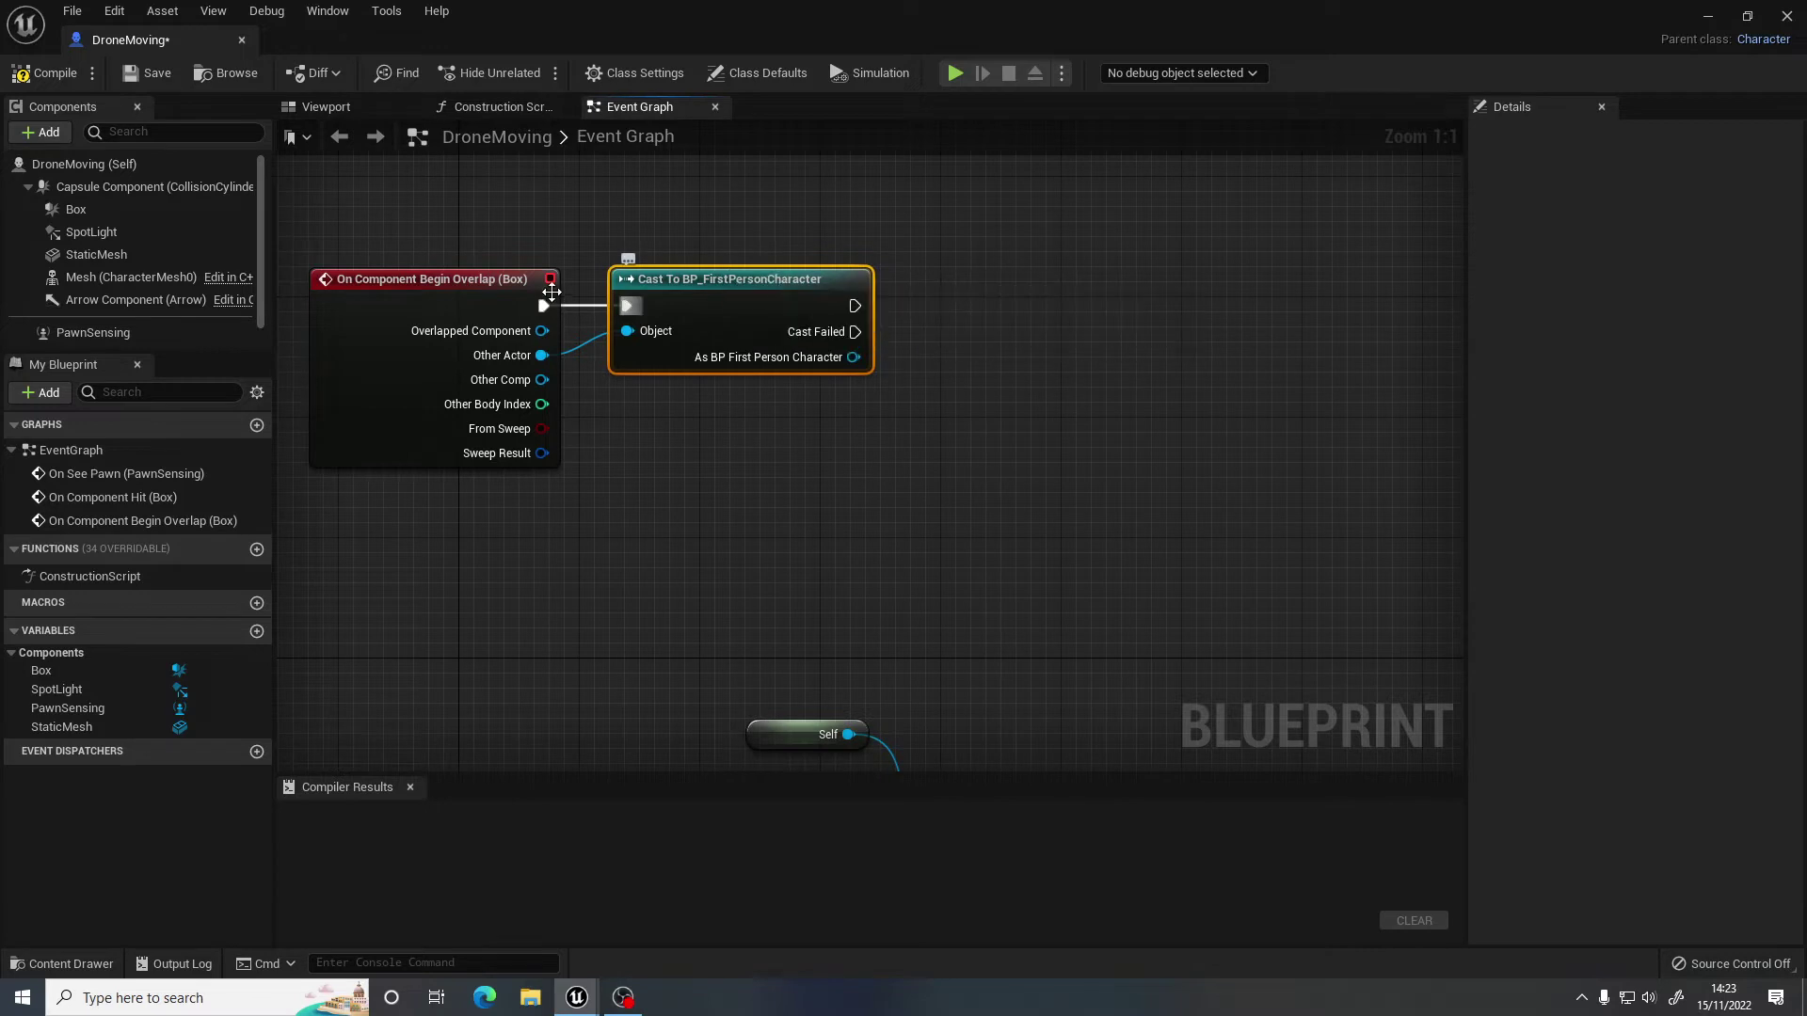
Add a Create Widget node executed after the successful cast and align it with the cast node.
{"action": "left_click_drag", "start_coordinate": [853, 306], "coordinate": [980, 305]}
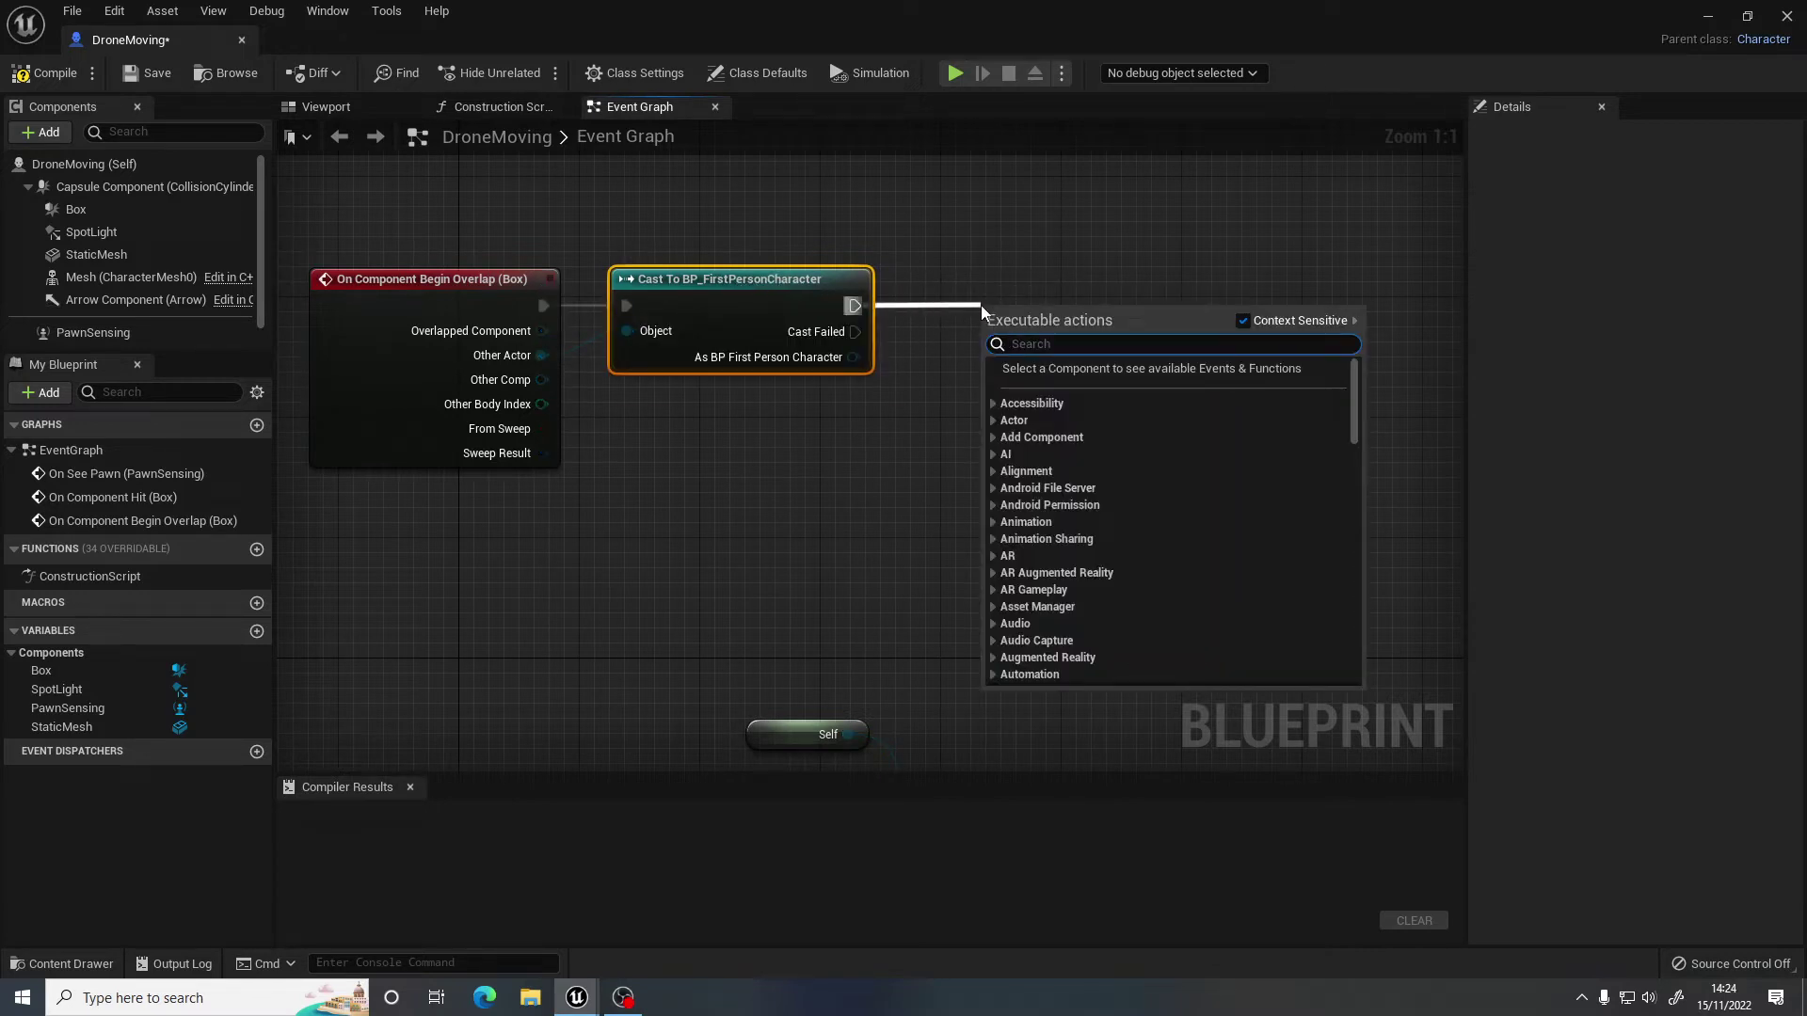
{"action": "type", "text": "creat"}
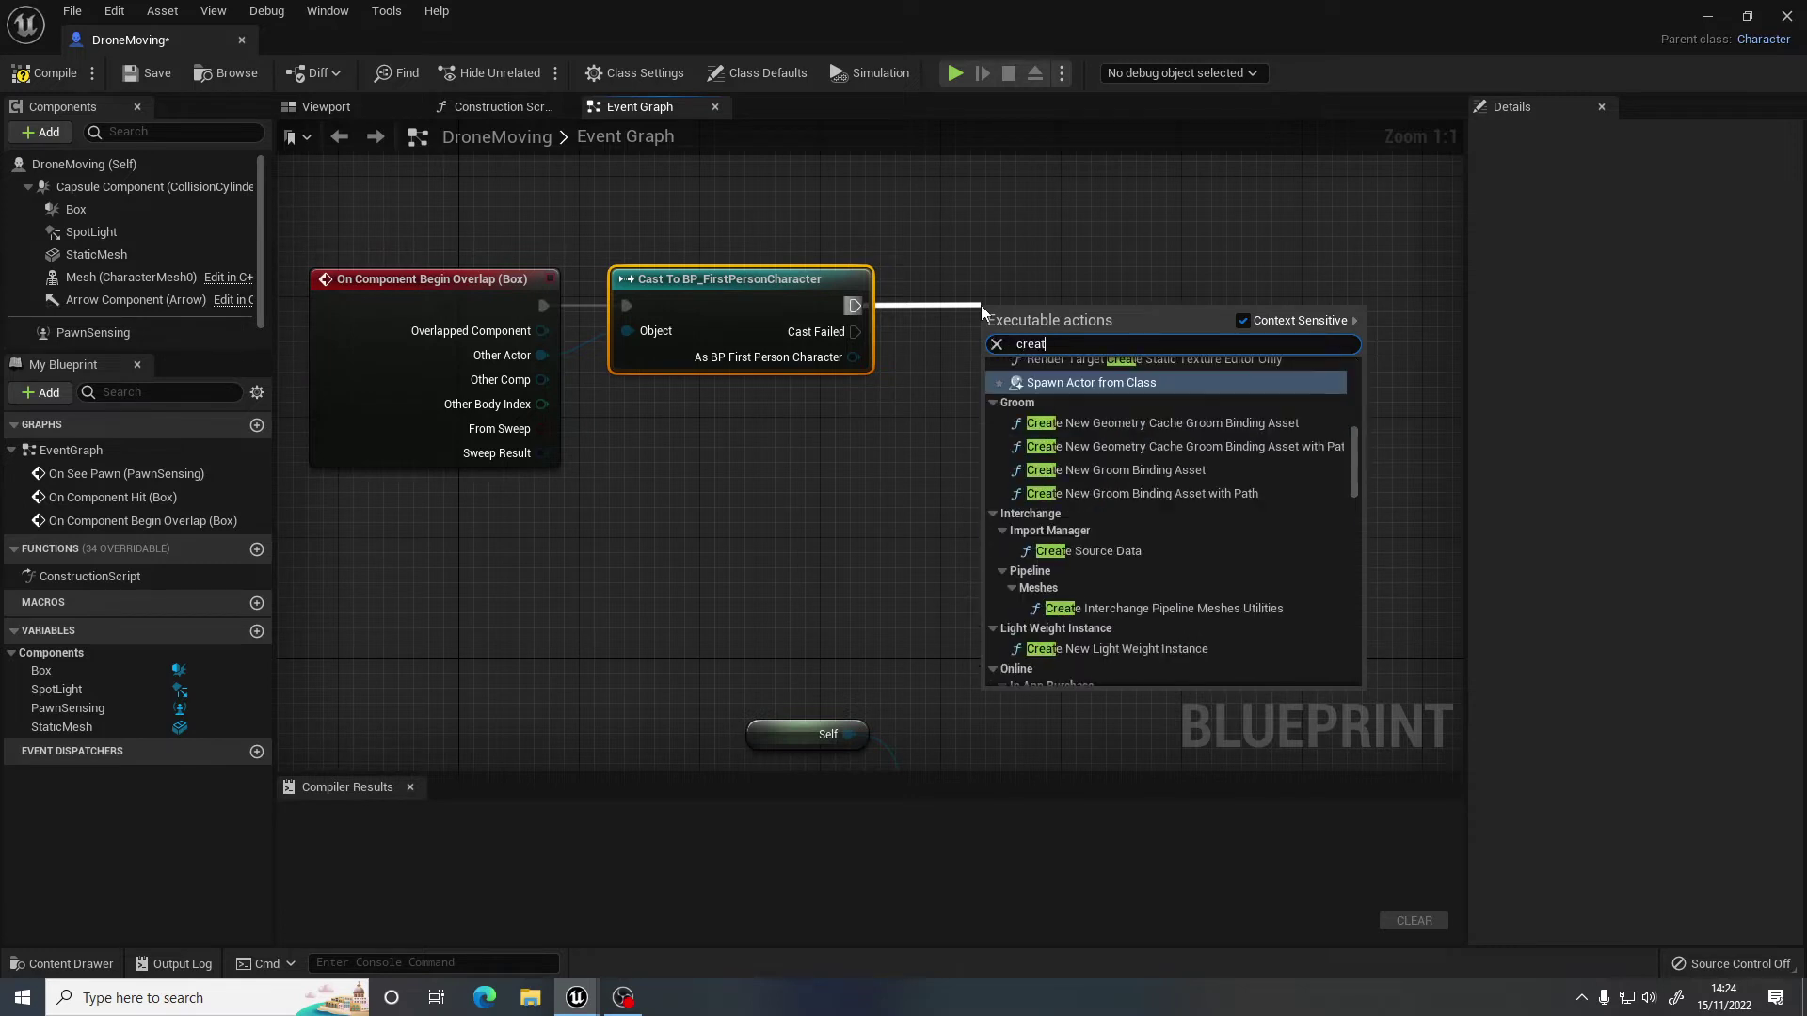
{"action": "type", "text": "e widget"}
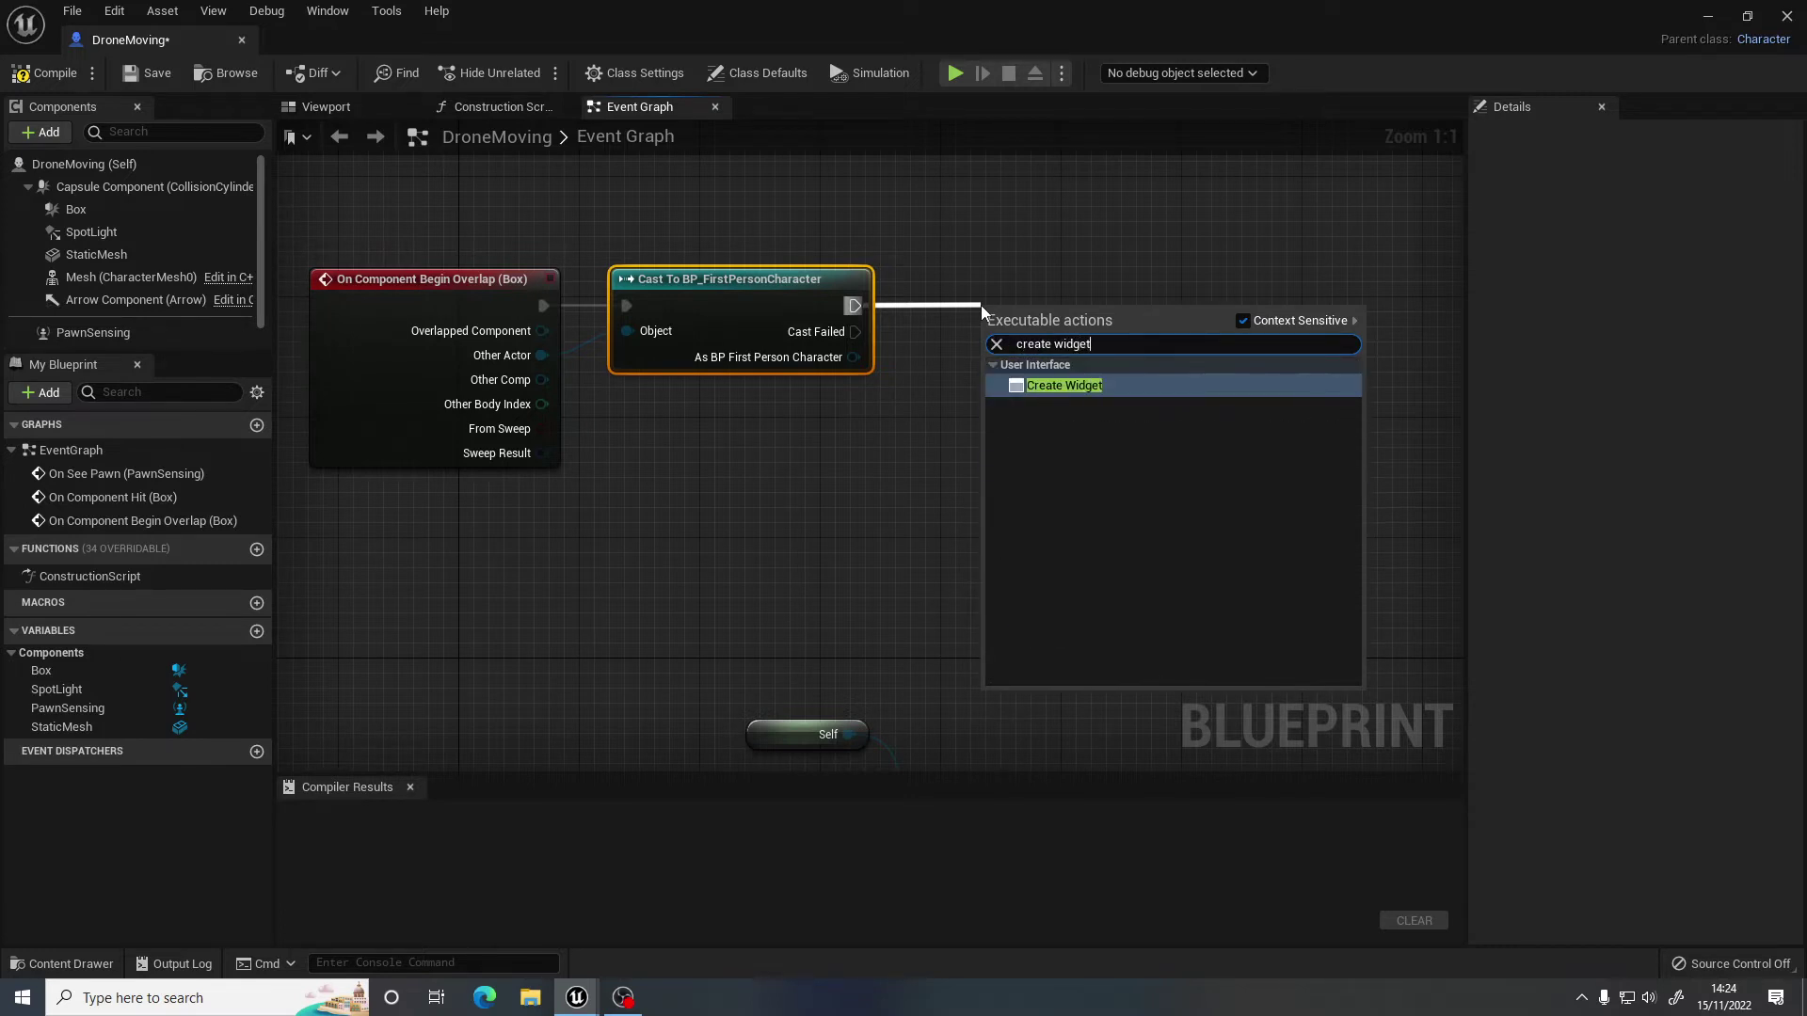
{"action": "left_click", "coordinate": [1086, 382]}
{"action": "right_click_drag", "start_coordinate": [1086, 384], "coordinate": [1007, 384]}
{"action": "left_click_drag", "start_coordinate": [1007, 326], "coordinate": [981, 290]}
{"action": "right_click_drag", "start_coordinate": [1044, 455], "coordinate": [921, 474]}
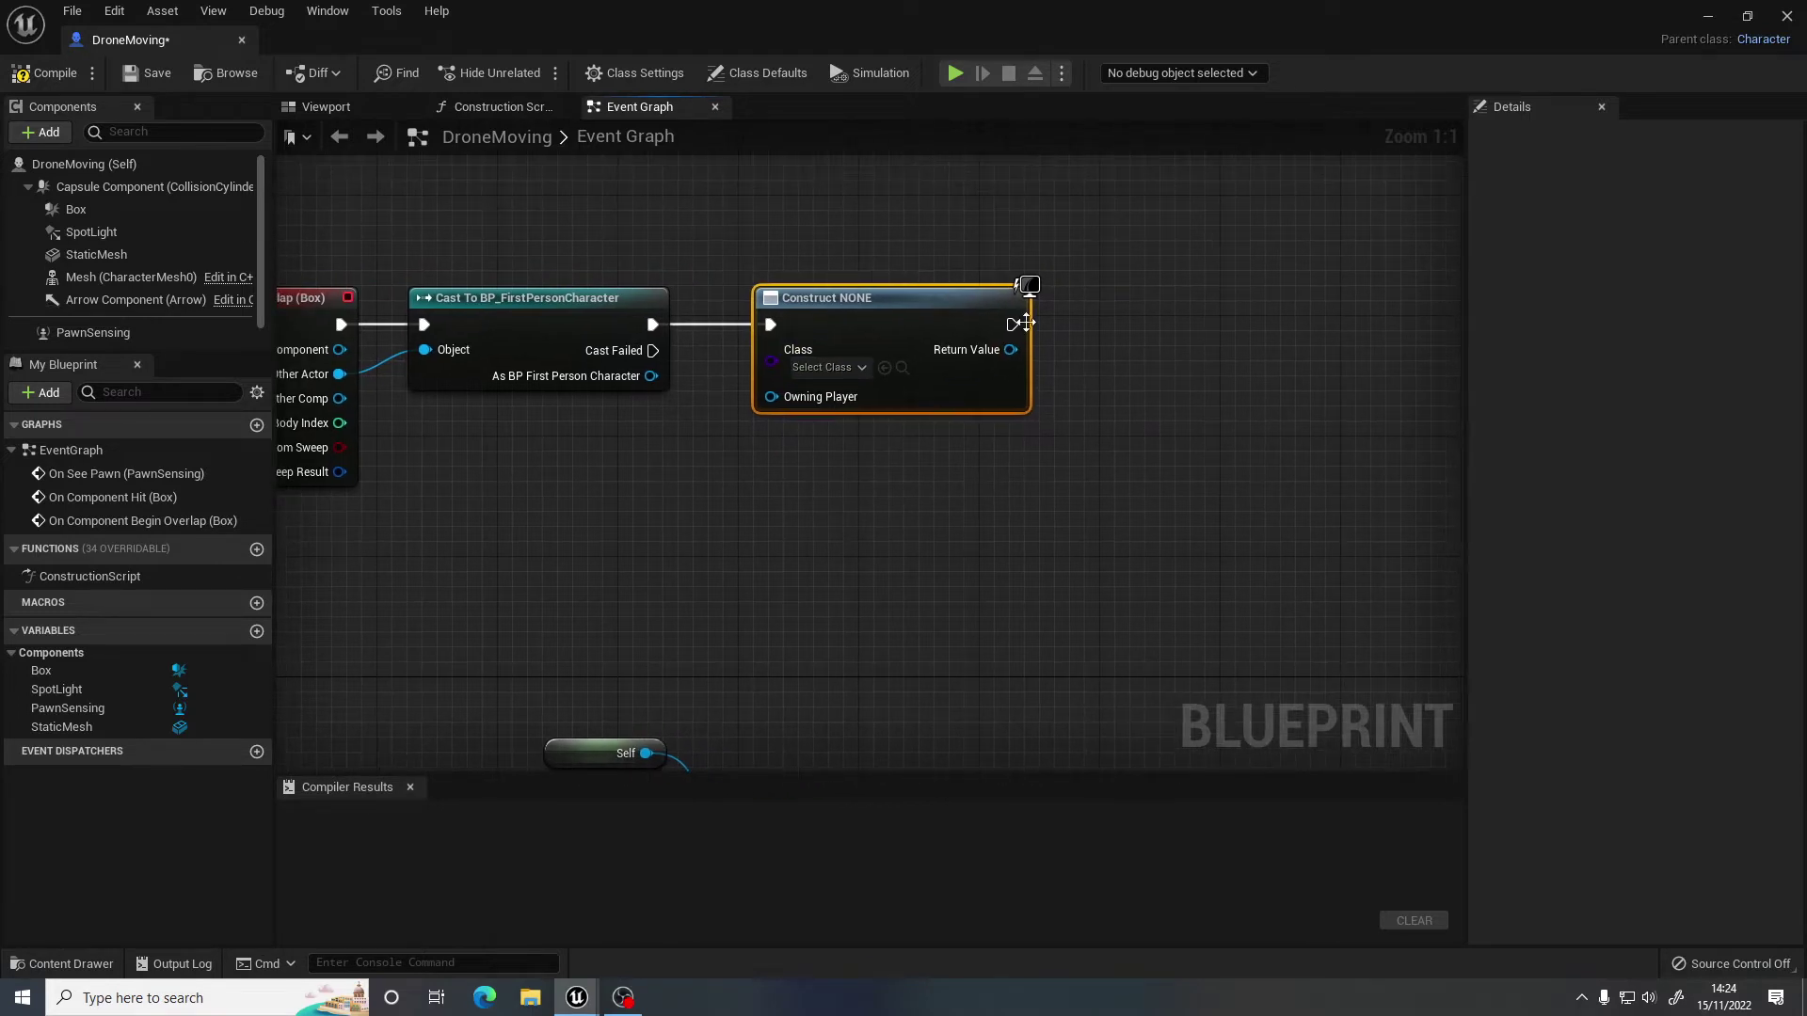
Add an Add to Viewport node executed after the Create Widget node and compile the DroneMoving blueprint.
{"action": "left_click_drag", "start_coordinate": [1012, 325], "coordinate": [1135, 326]}
{"action": "type", "text": "add to view"}
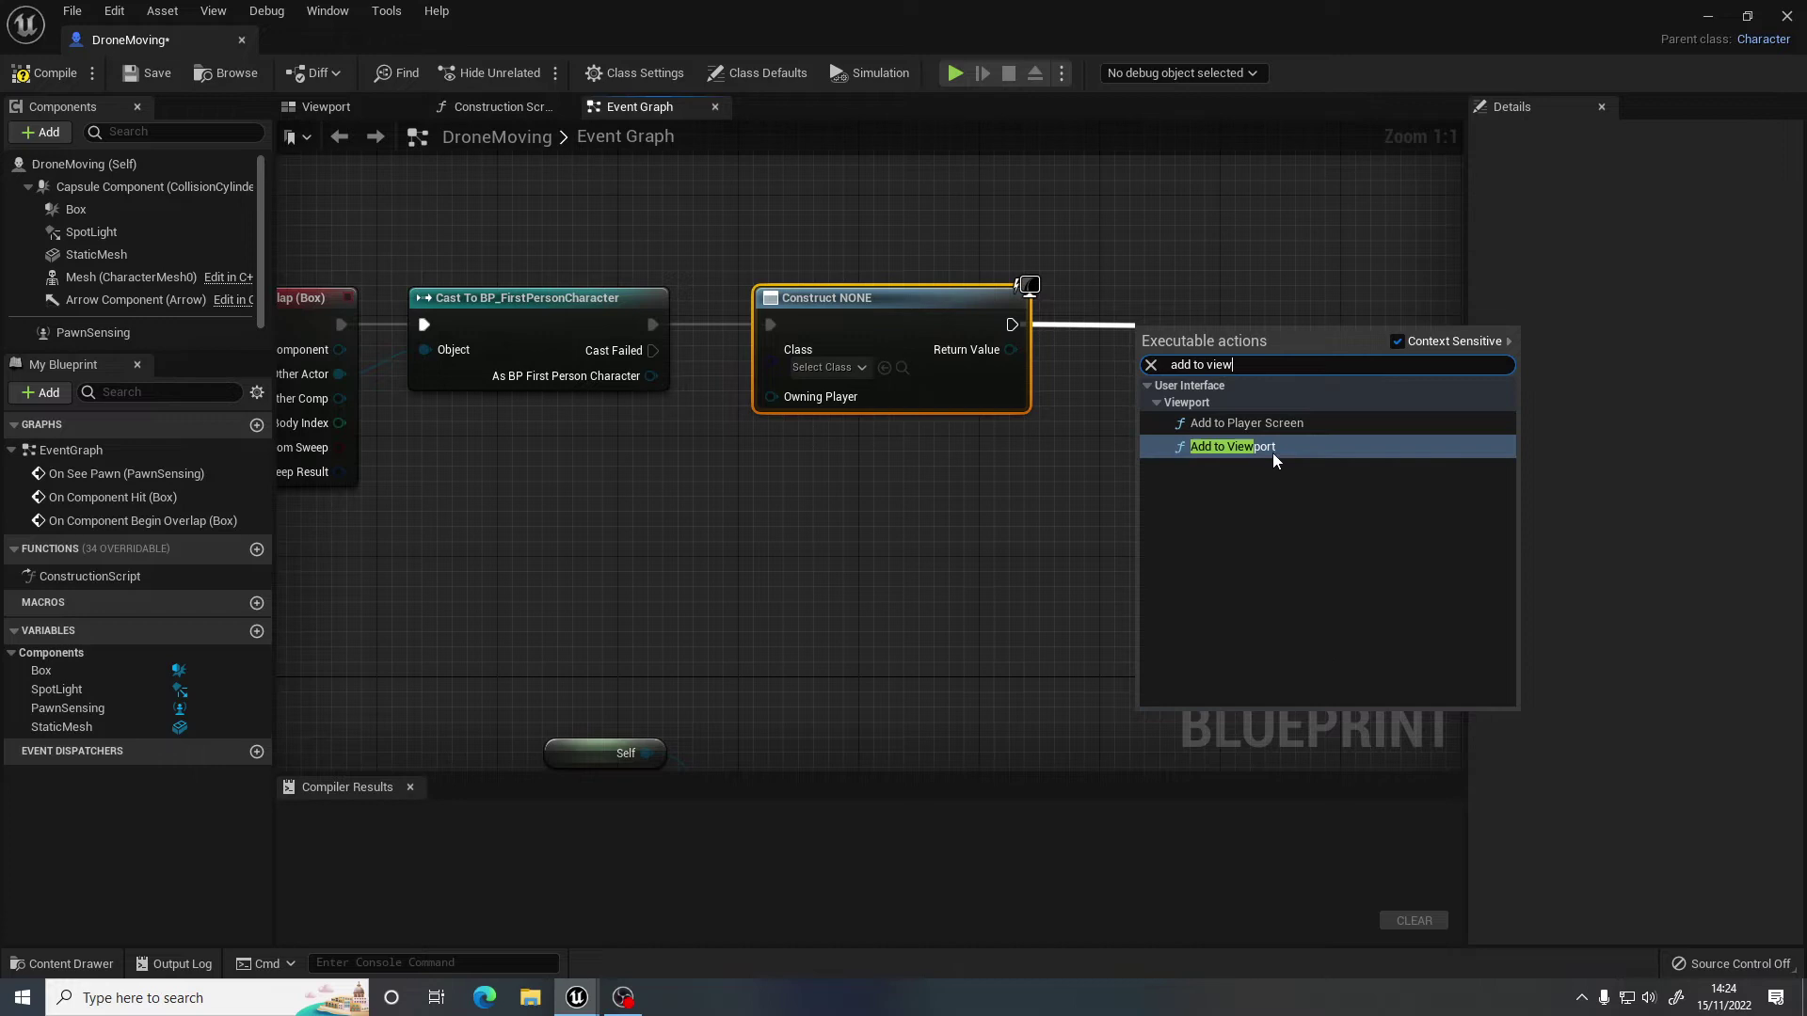
{"action": "left_click", "coordinate": [1271, 450]}
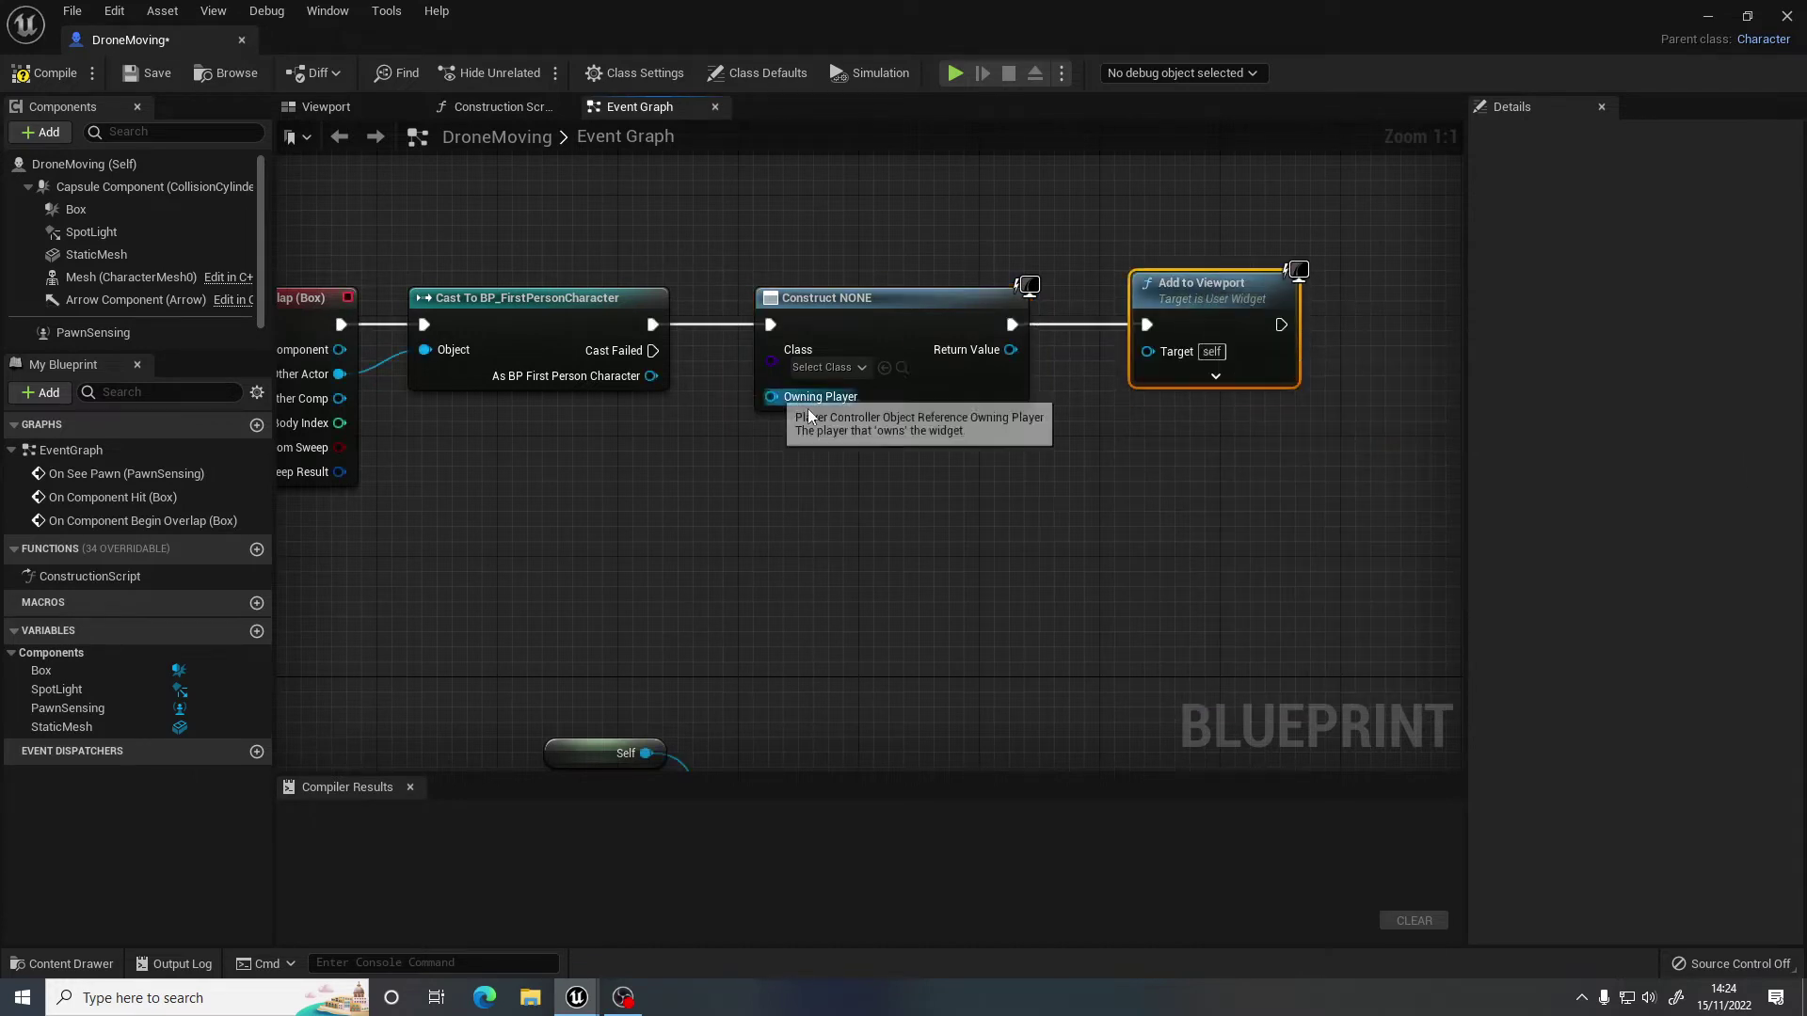
{"action": "right_click_drag", "start_coordinate": [761, 355], "coordinate": [820, 375]}
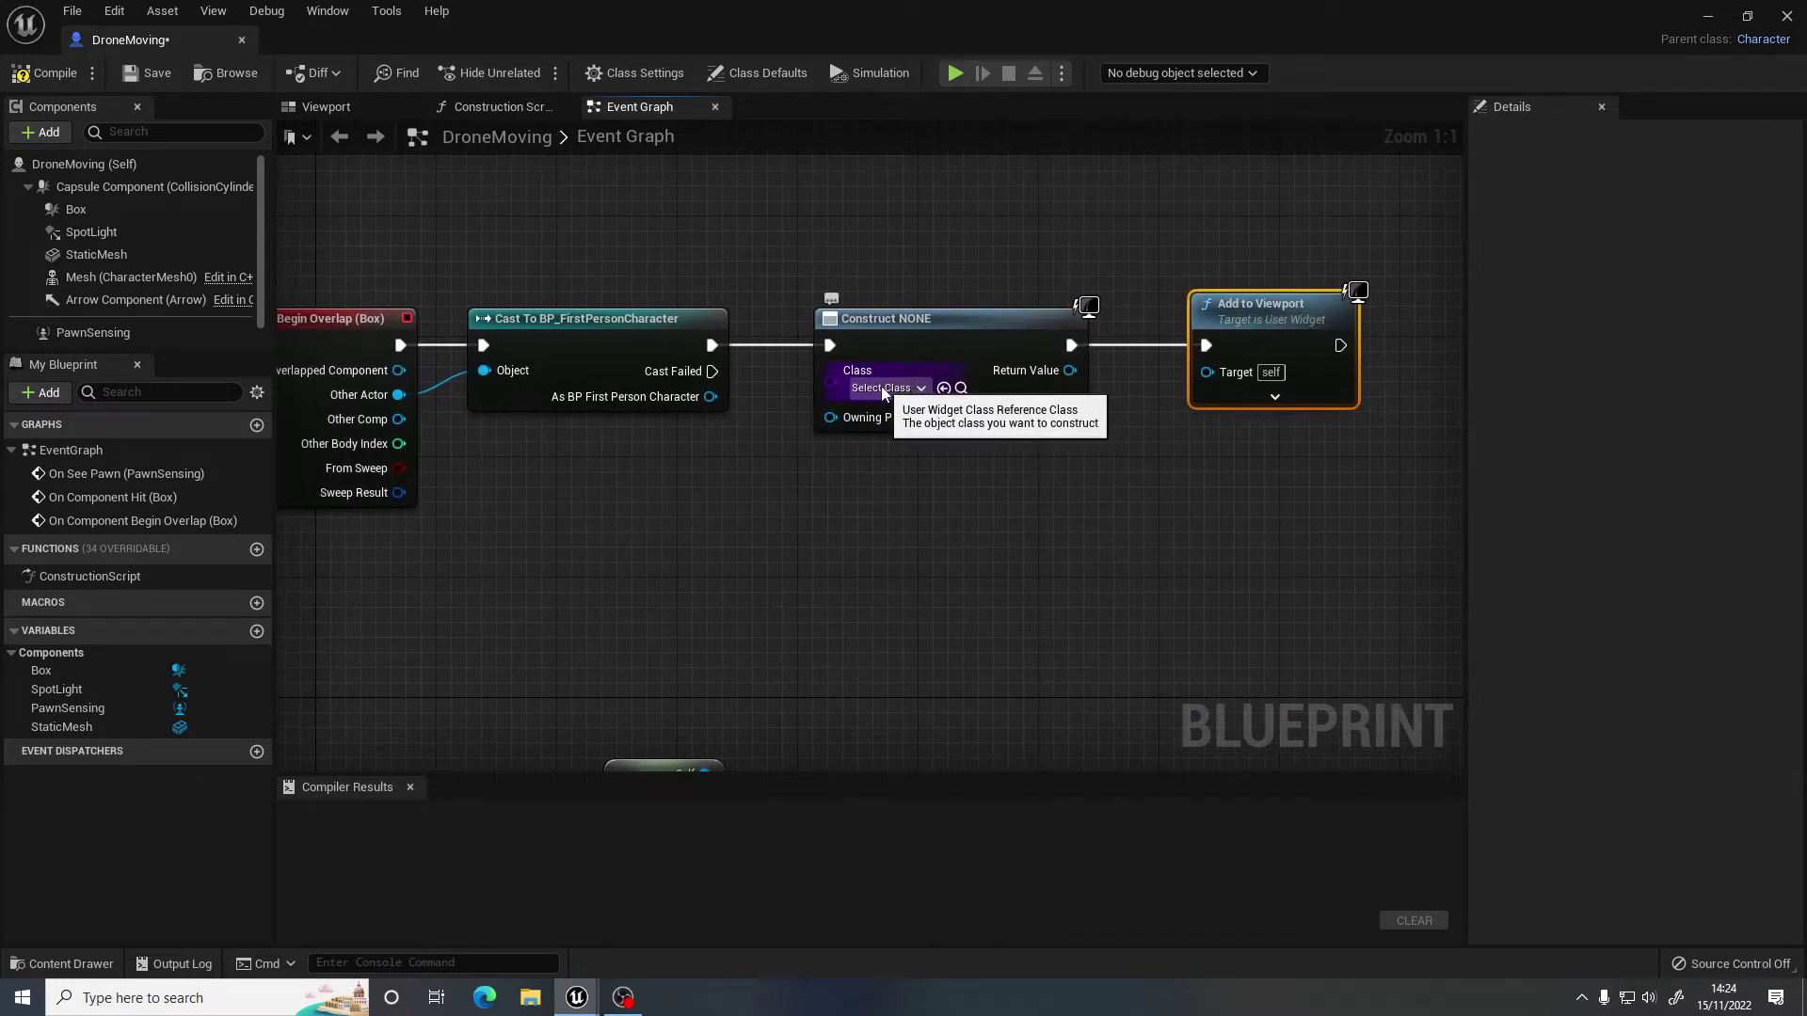
{"action": "right_click_drag", "start_coordinate": [741, 537], "coordinate": [798, 526]}
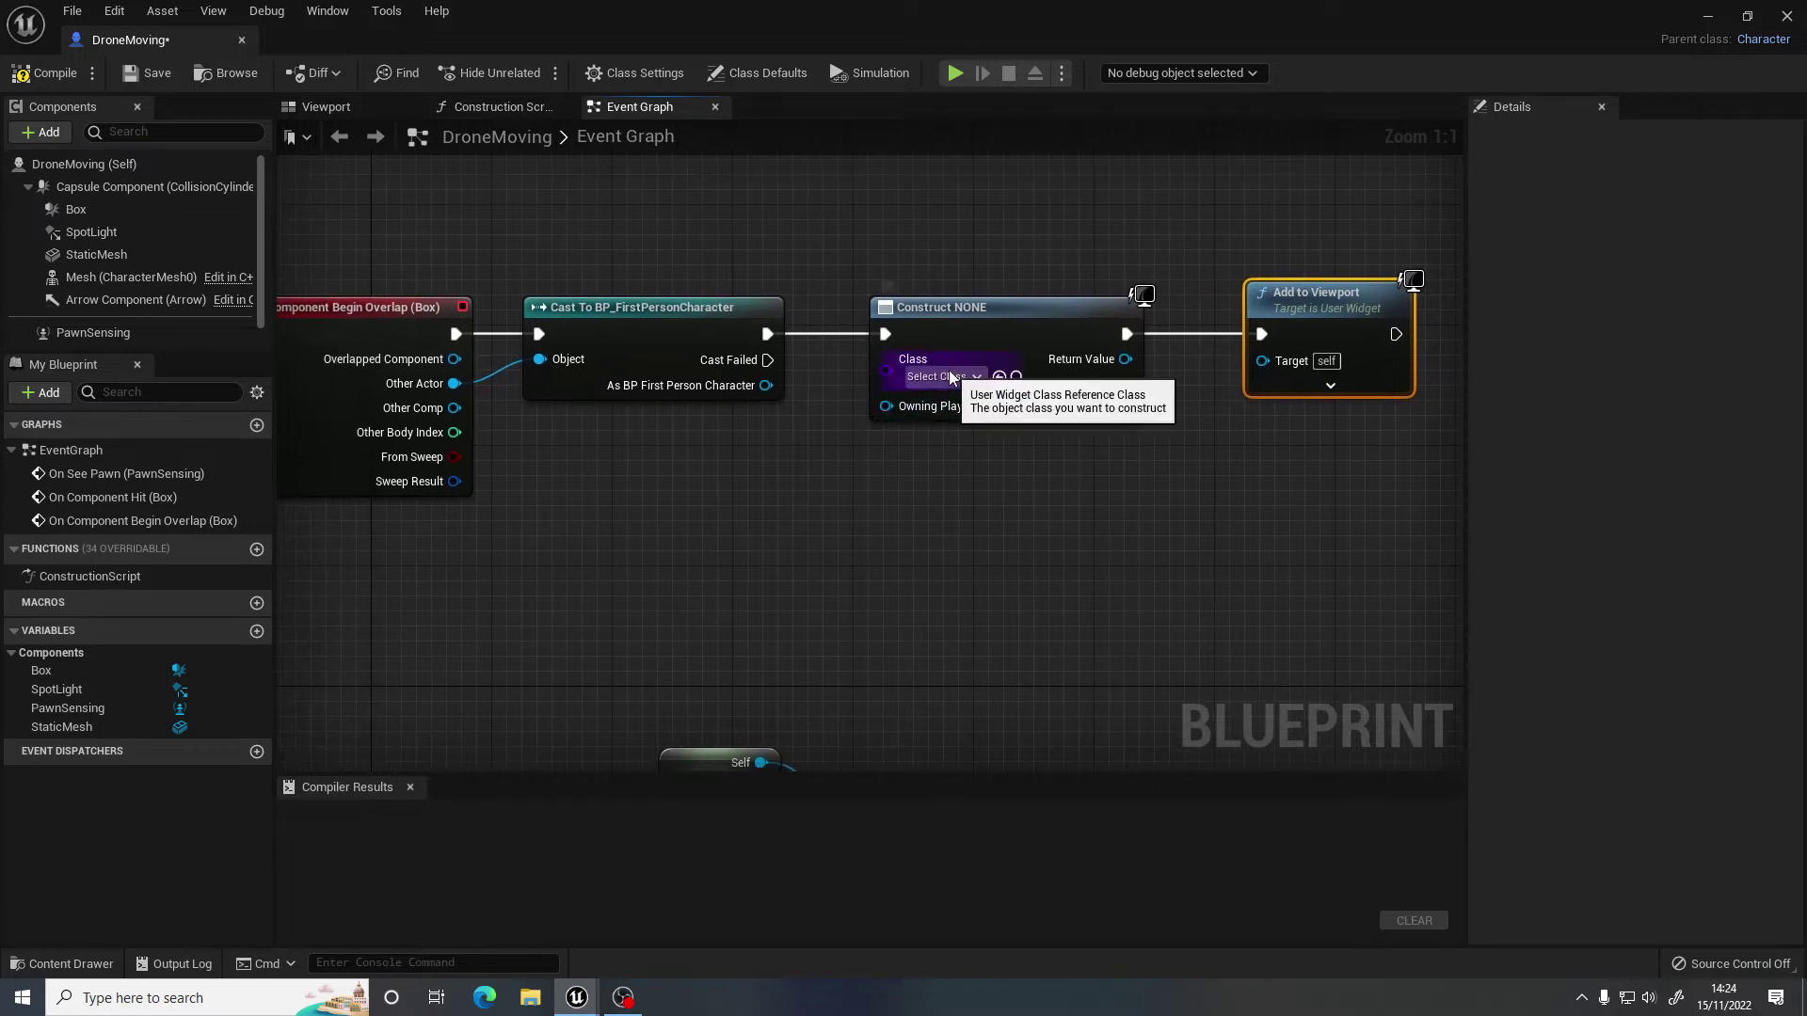
{"action": "right_click_drag", "start_coordinate": [899, 451], "coordinate": [915, 456]}
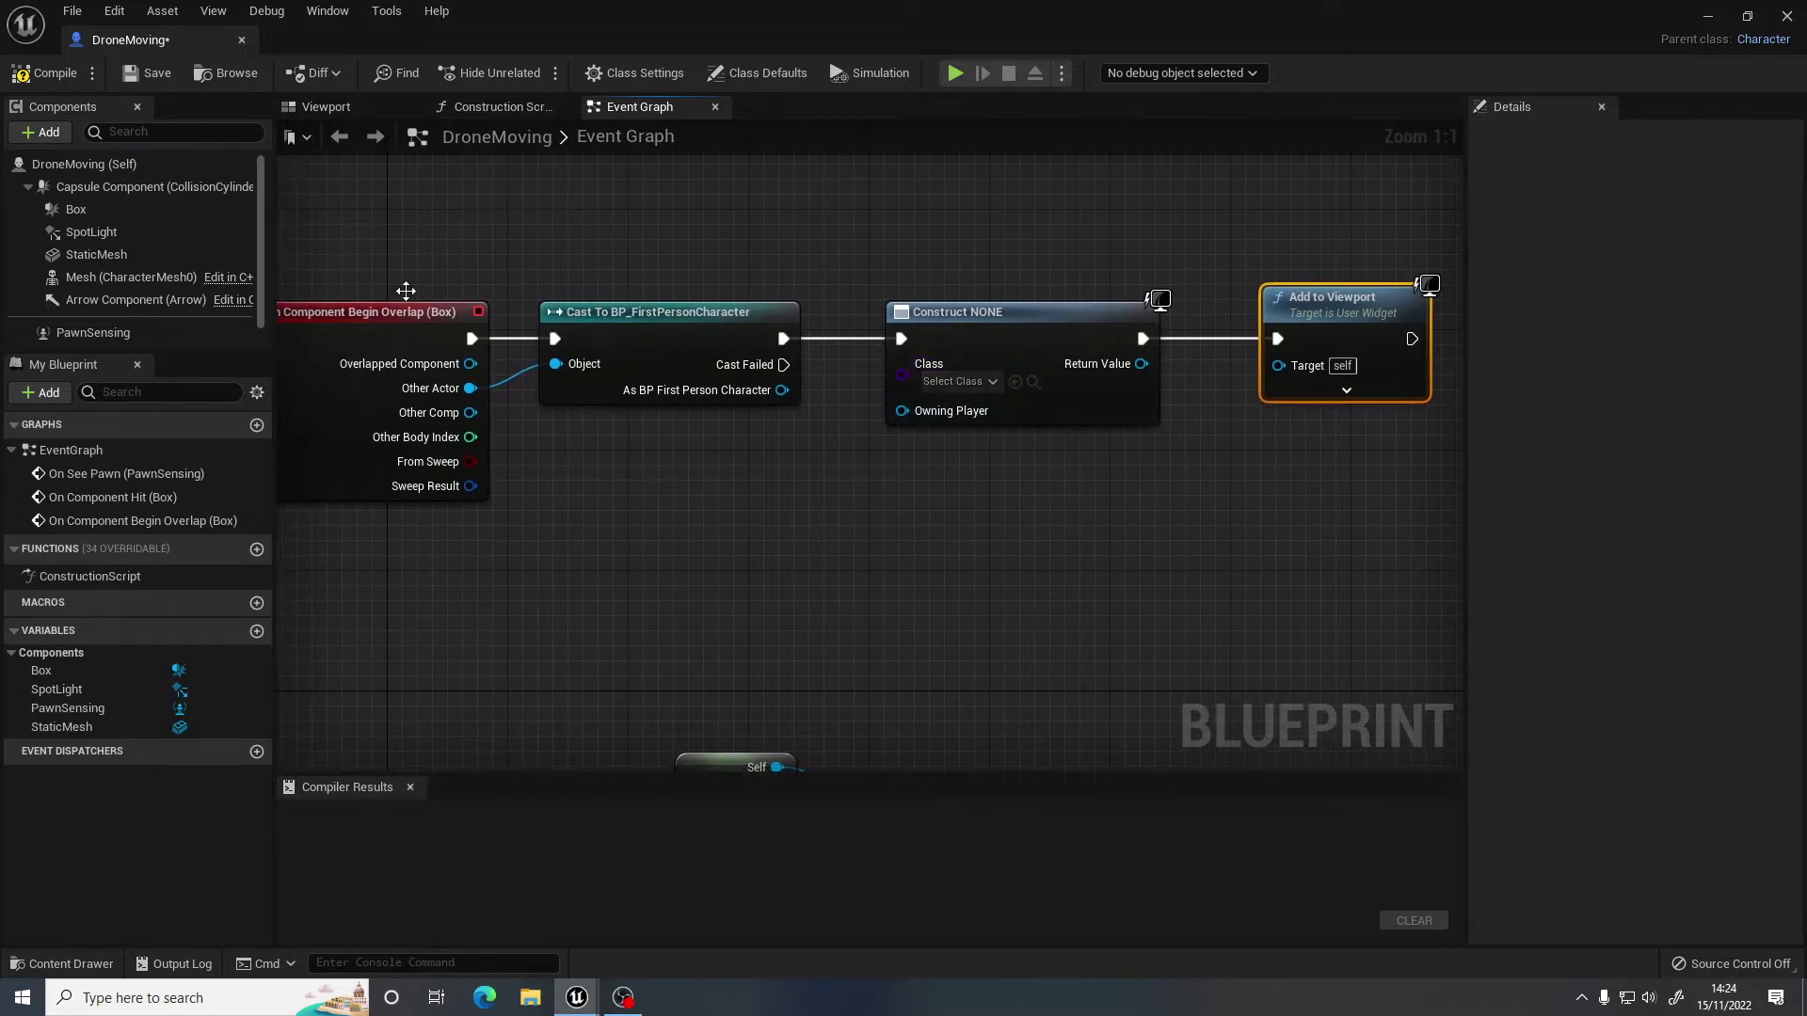
{"action": "left_click", "coordinate": [32, 79]}
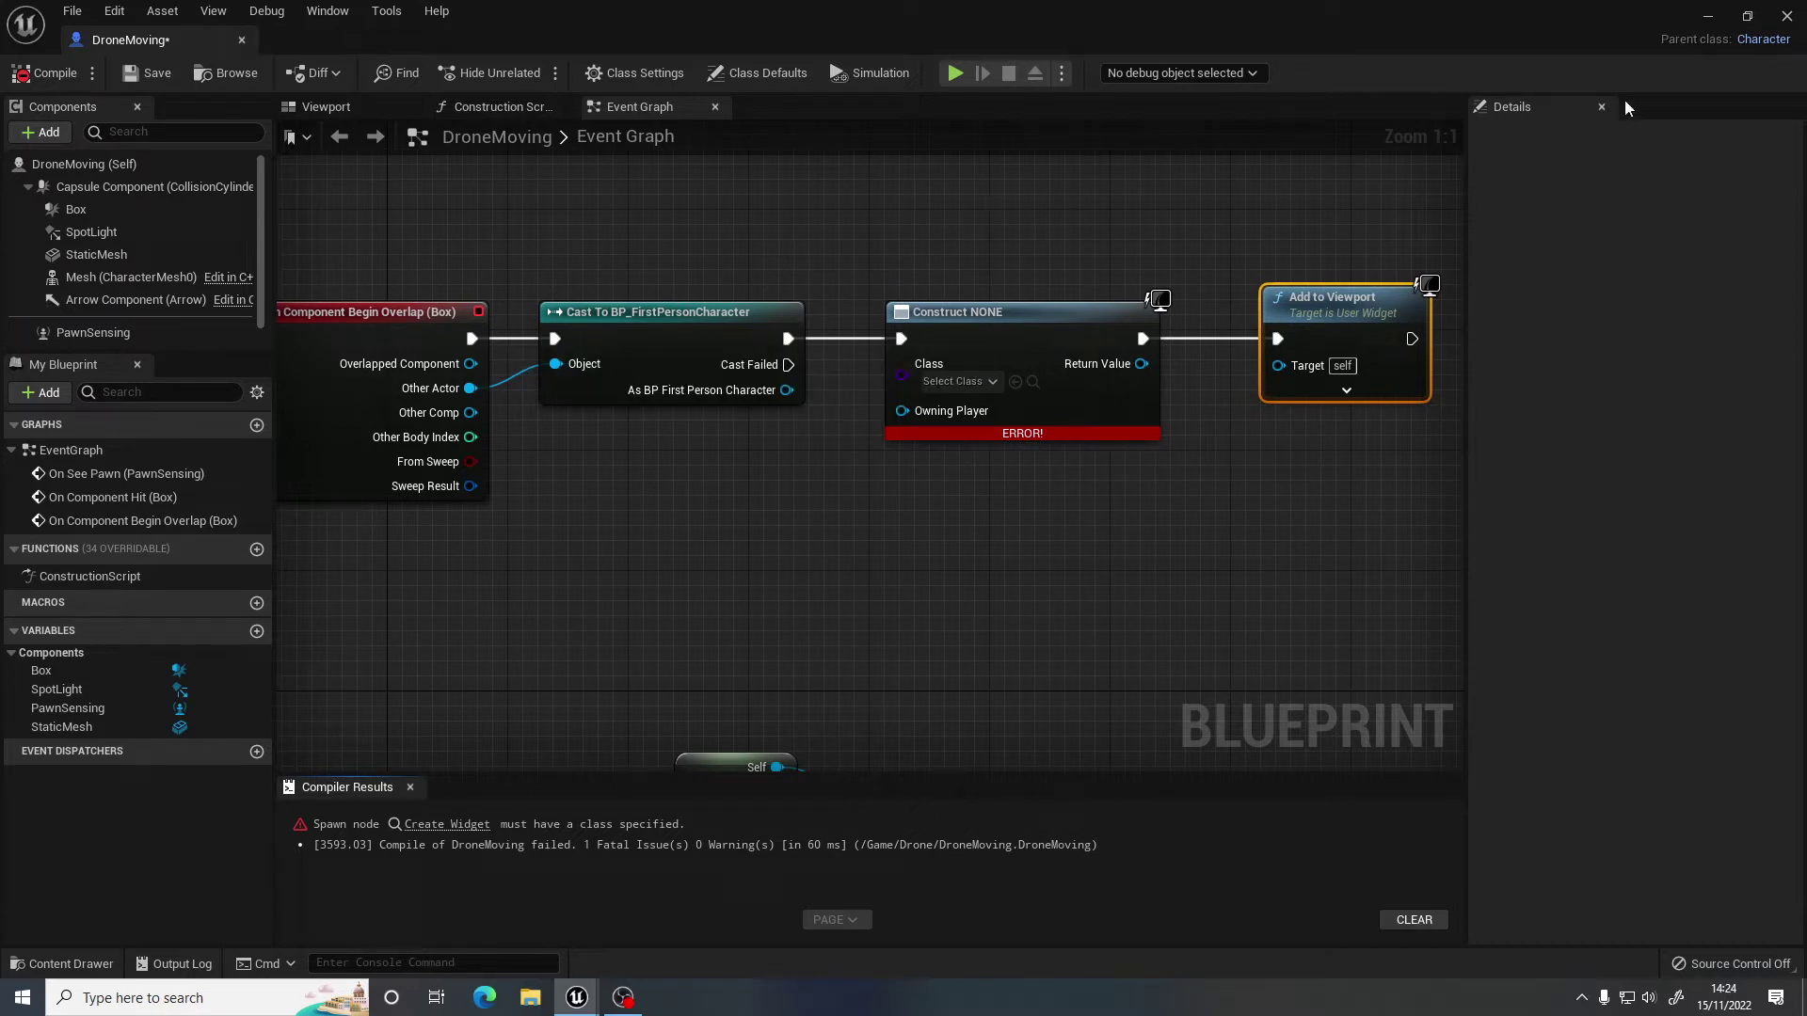
Return to the level editor, open the UI folder of the project content and collapse the StarterContent folder.
{"action": "left_click", "coordinate": [1709, 15]}
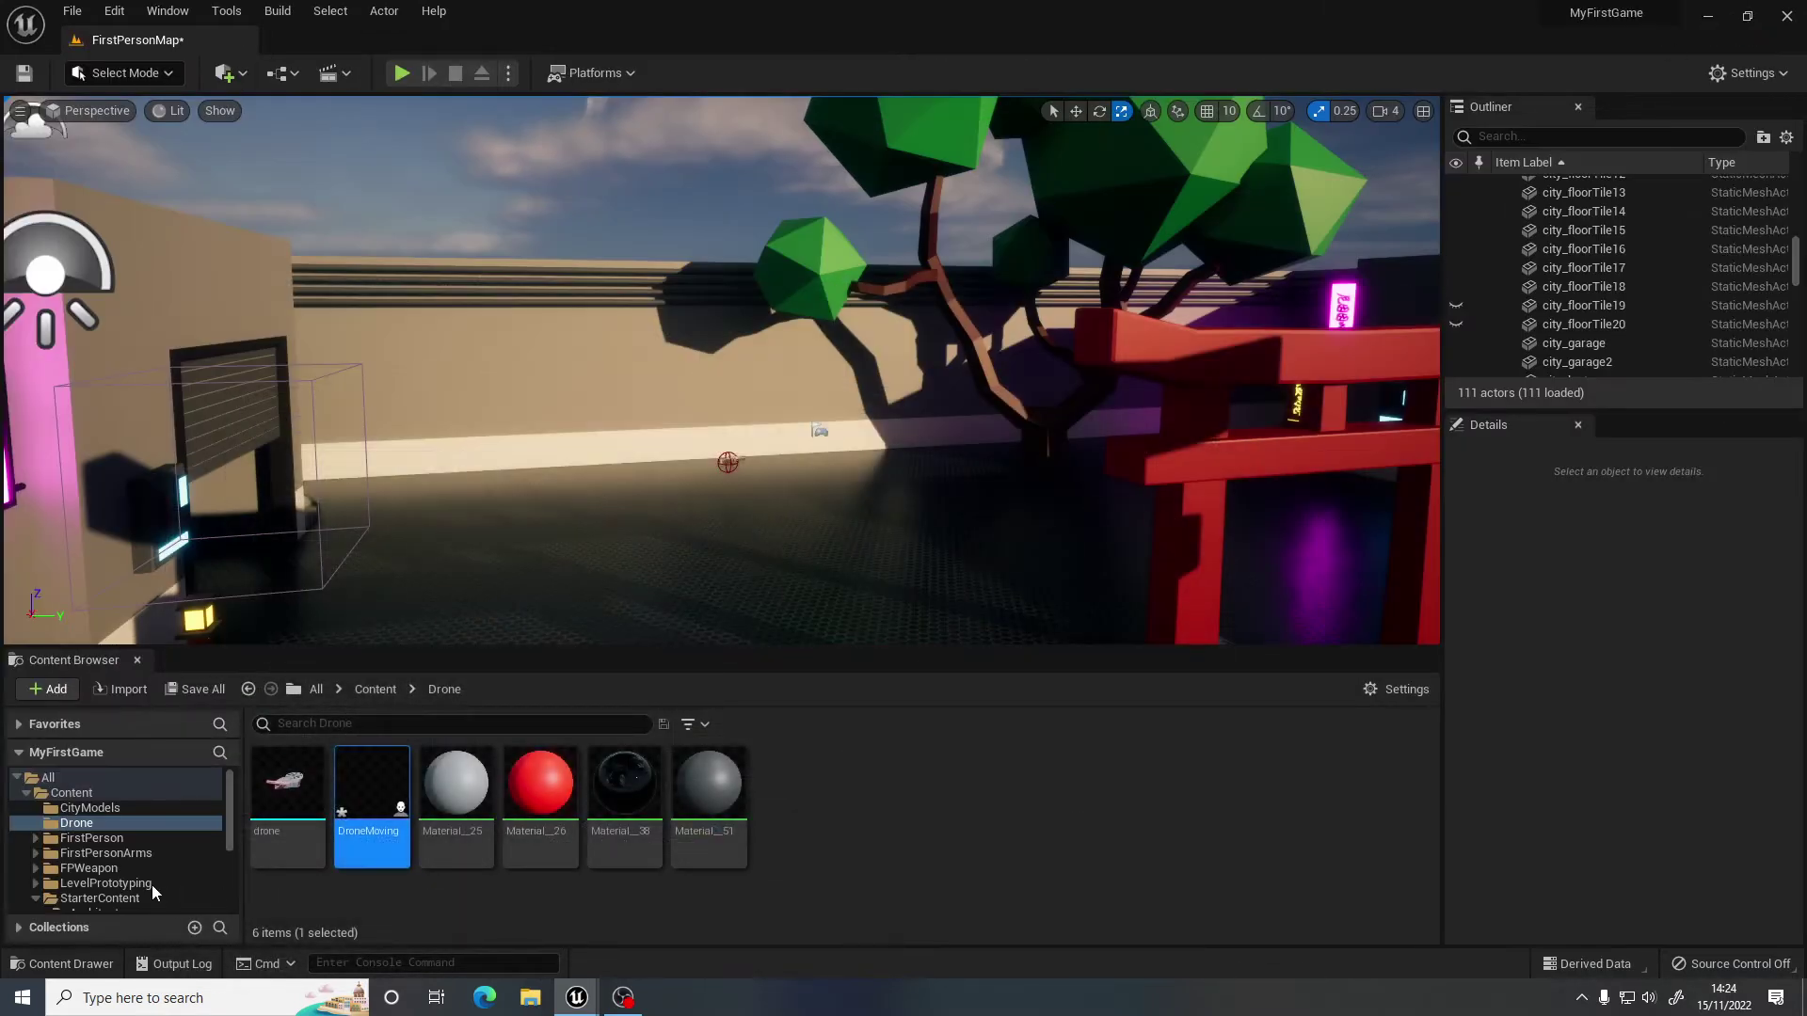
{"action": "scroll", "coordinate": [161, 828], "scroll_direction": "down", "scroll_amount": 5}
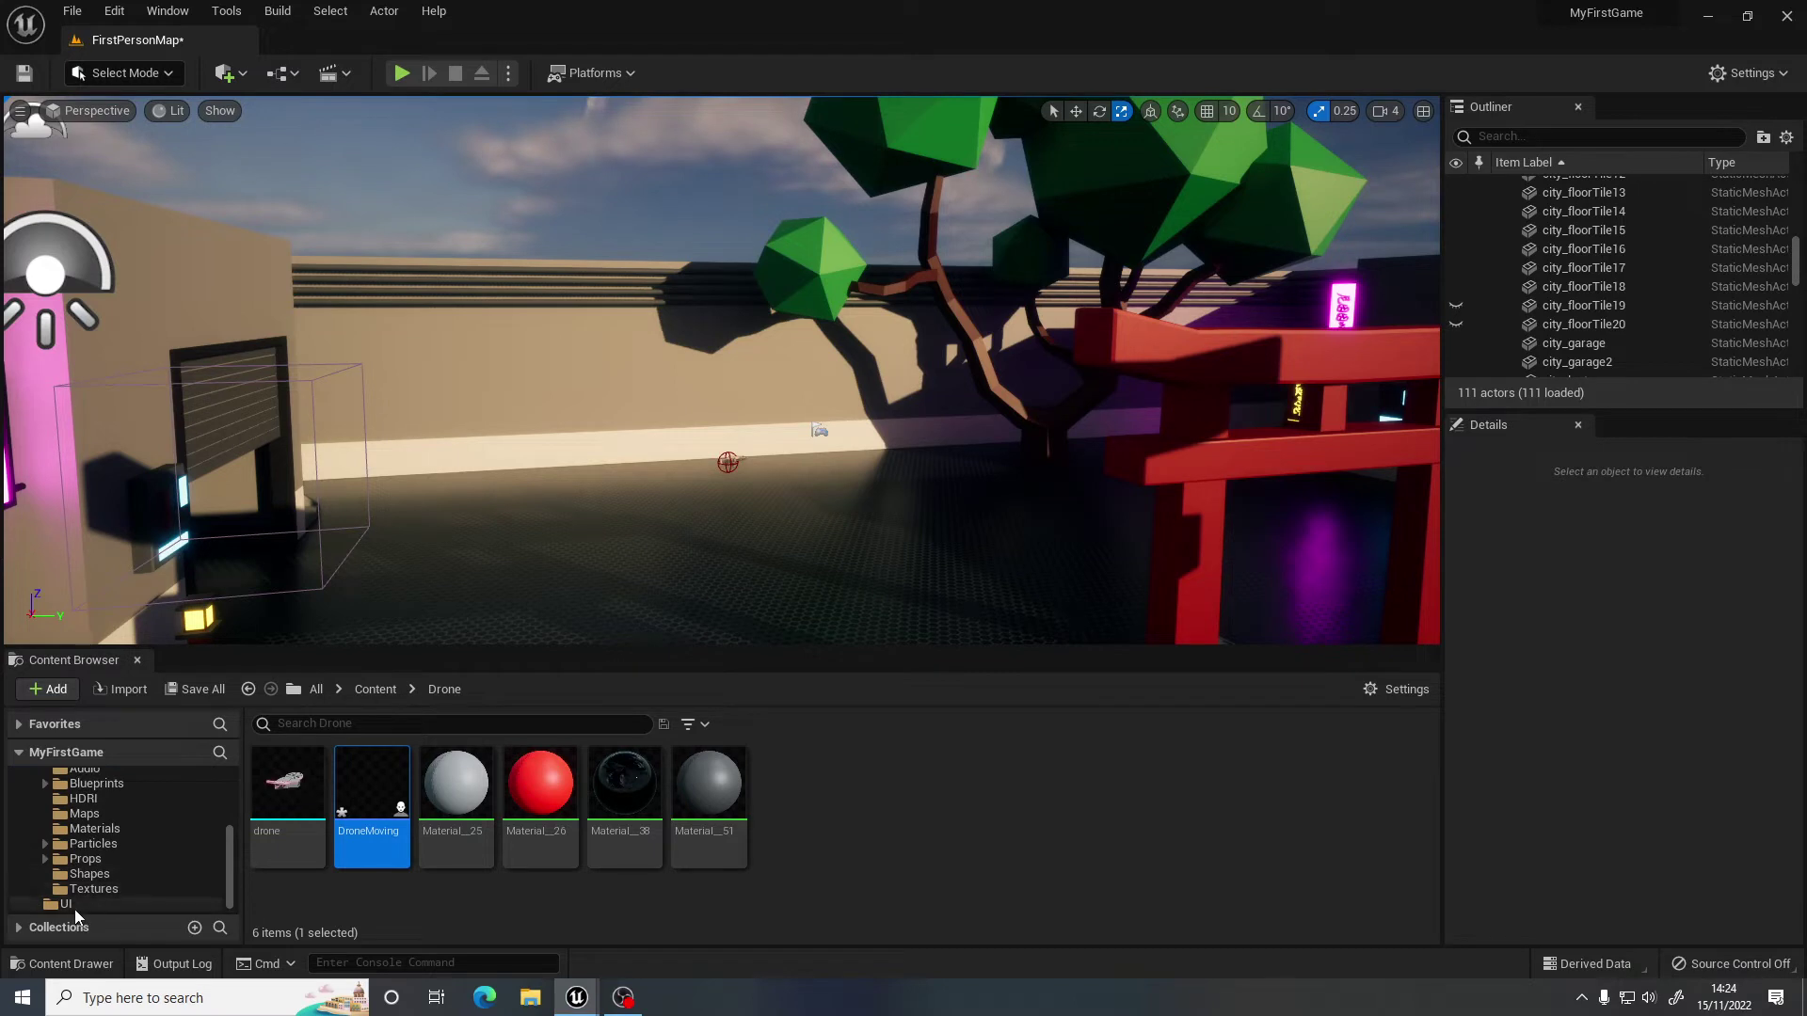
{"action": "left_click", "coordinate": [70, 904]}
{"action": "scroll", "coordinate": [47, 861], "scroll_direction": "up", "scroll_amount": 2}
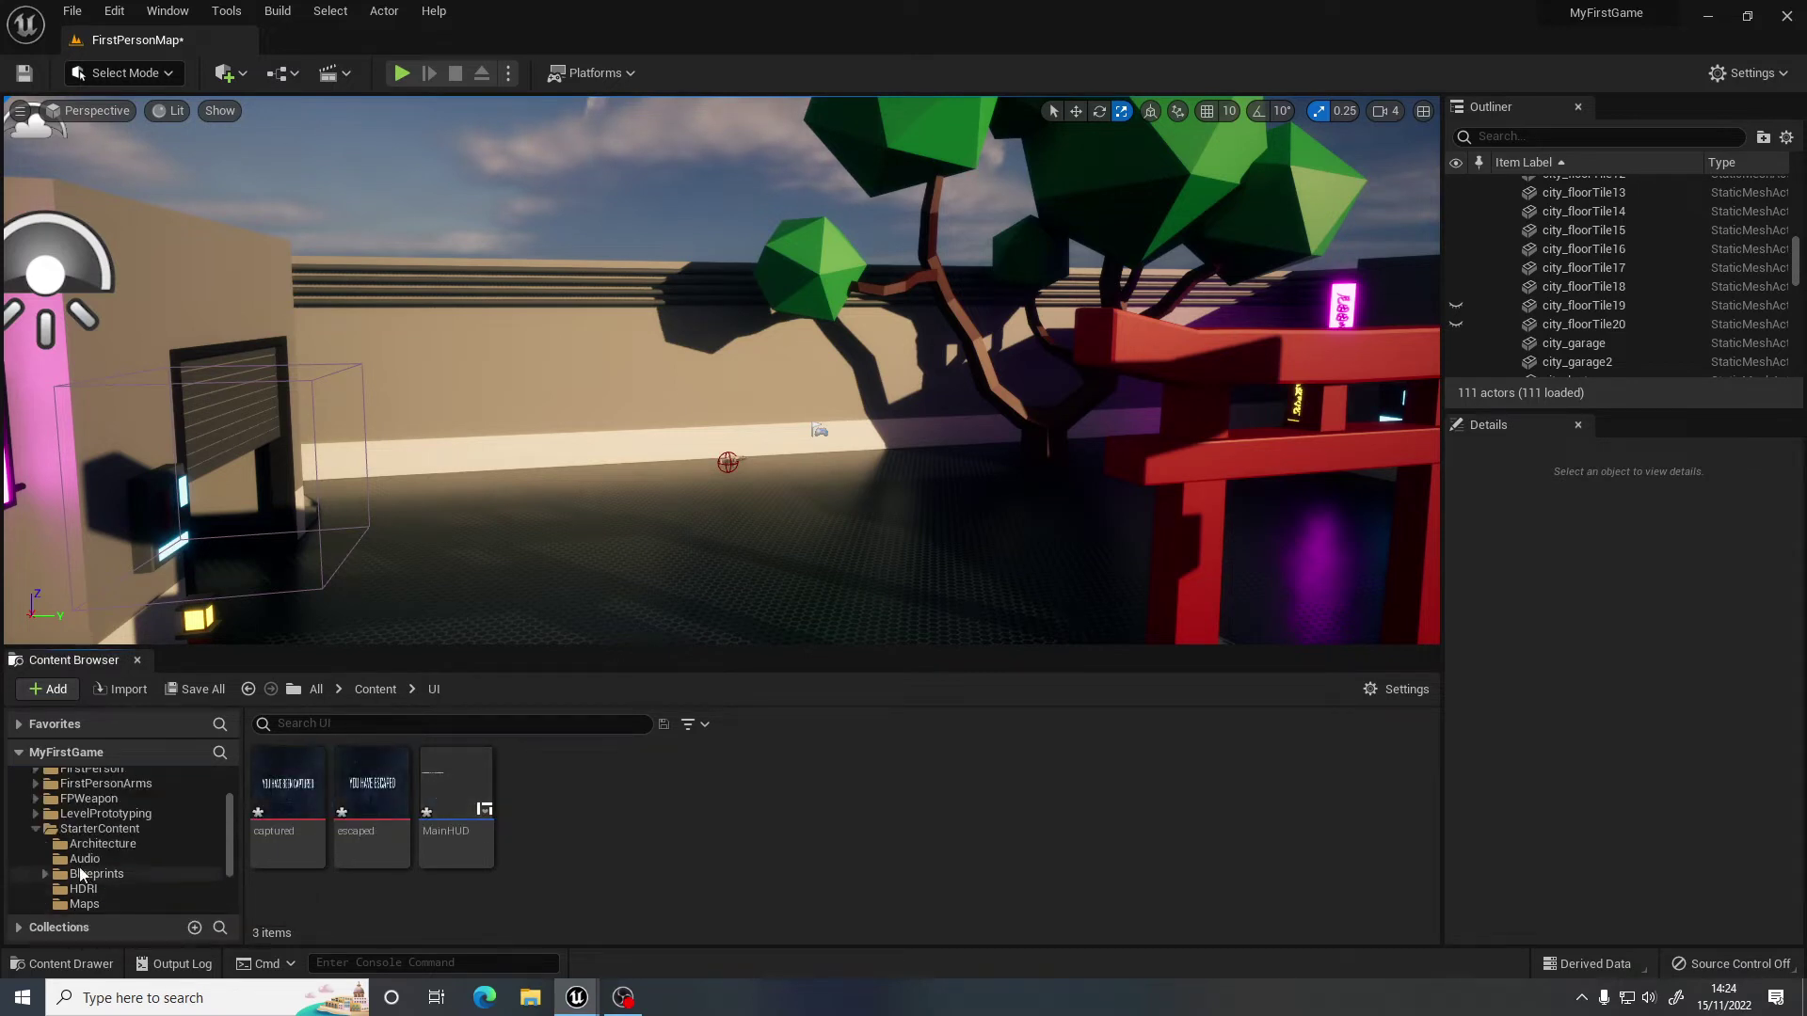
{"action": "left_click", "coordinate": [32, 828]}
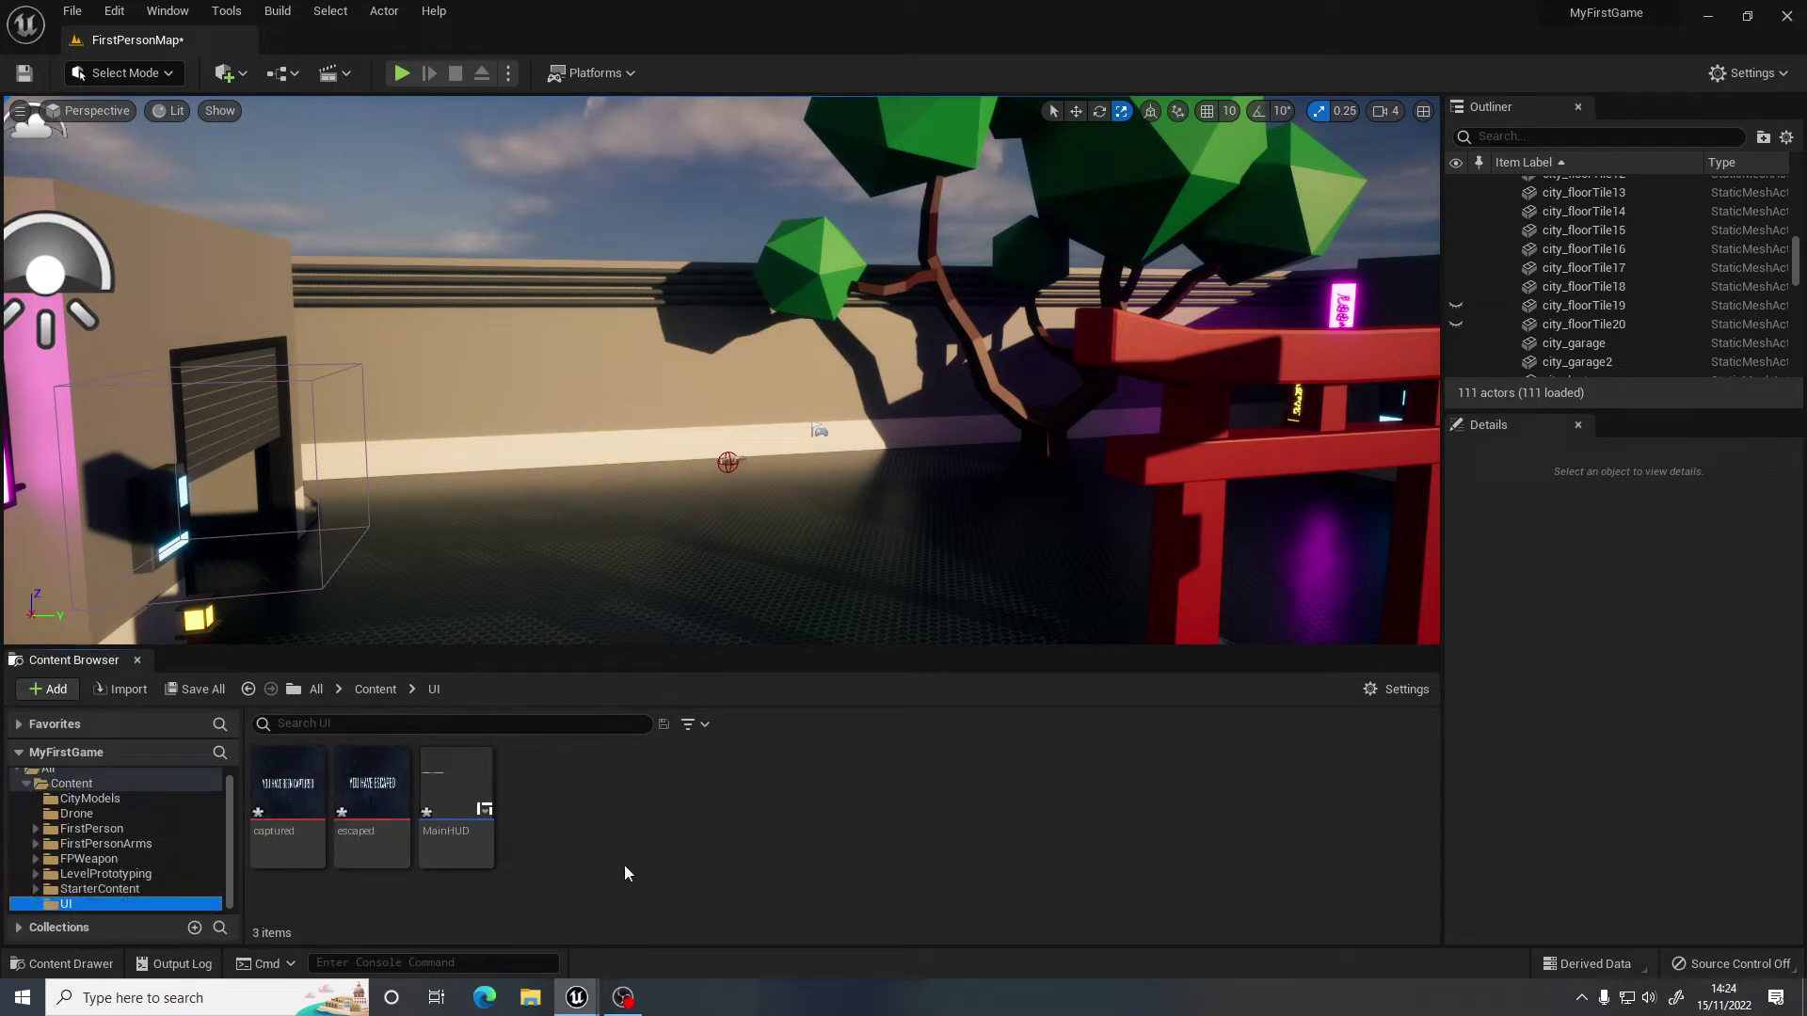
Create a Widget Blueprint based on User Widget in the UI folder and name it CapturedHUD.
{"action": "right_click", "coordinate": [570, 816]}
{"action": "mouse_move", "coordinate": [654, 802]}
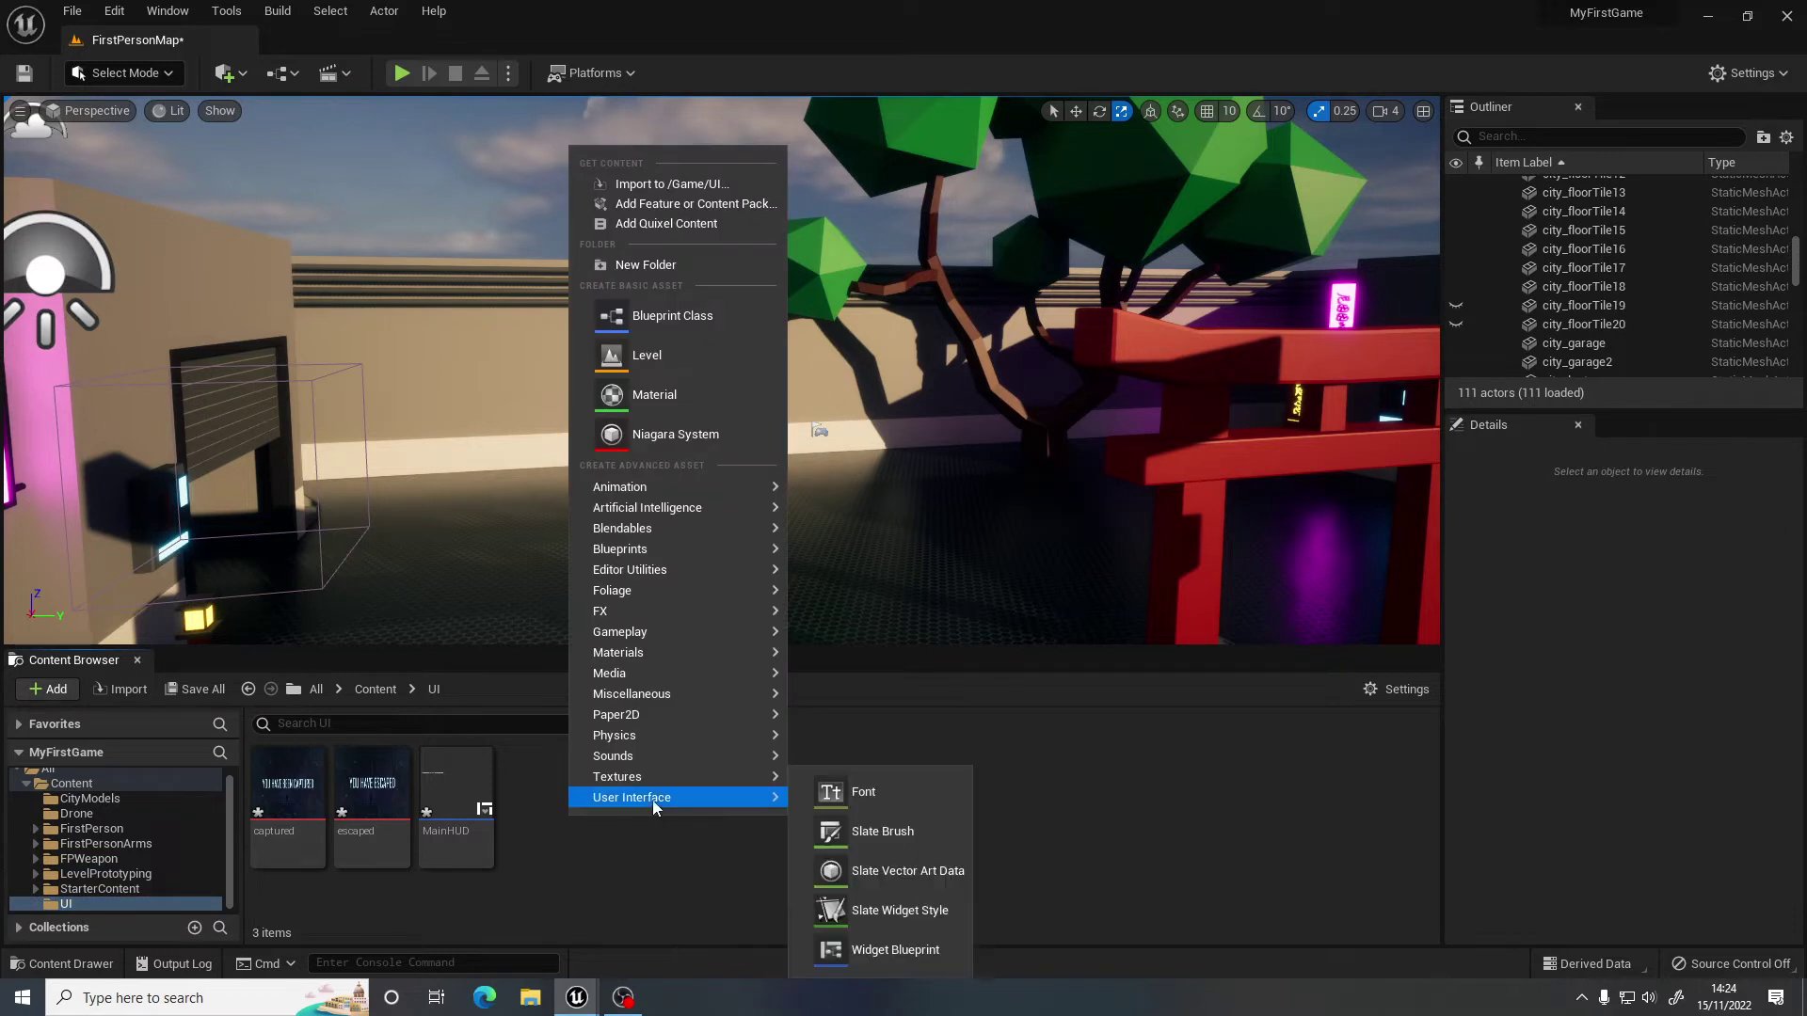
{"action": "left_click", "coordinate": [895, 950]}
{"action": "left_click", "coordinate": [707, 345]}
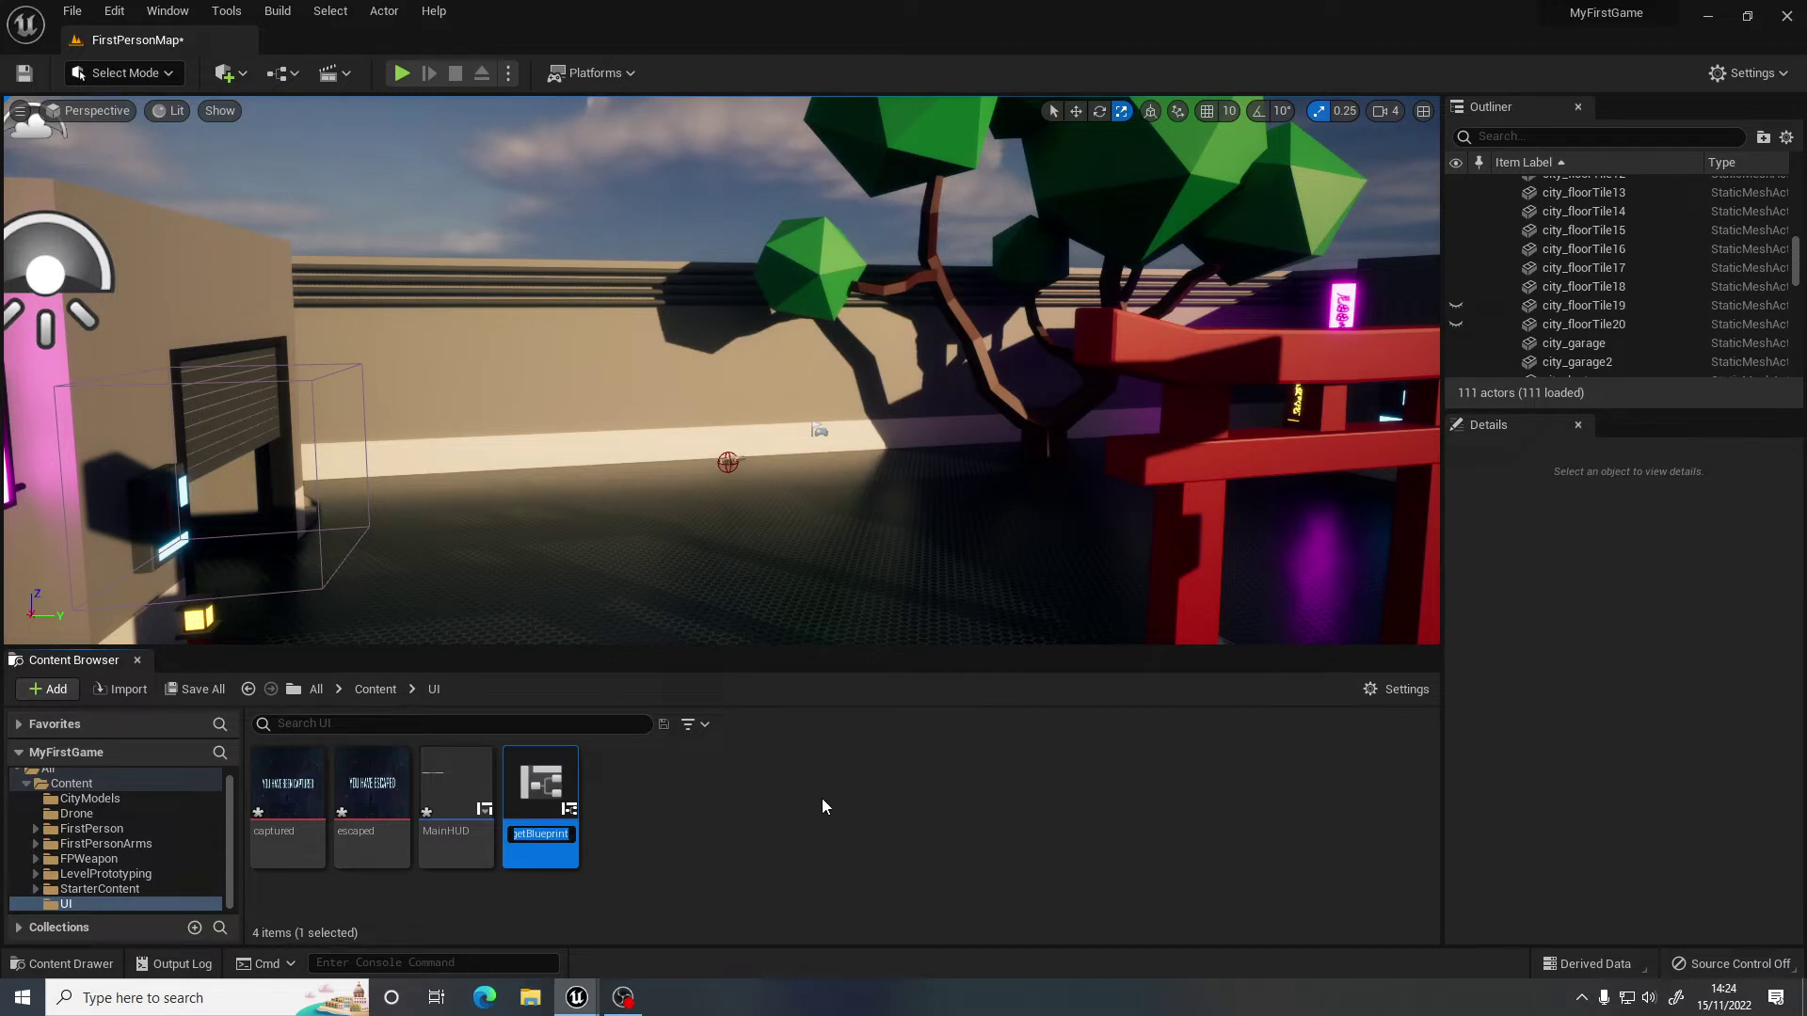
{"action": "type", "text": "CapturedH"}
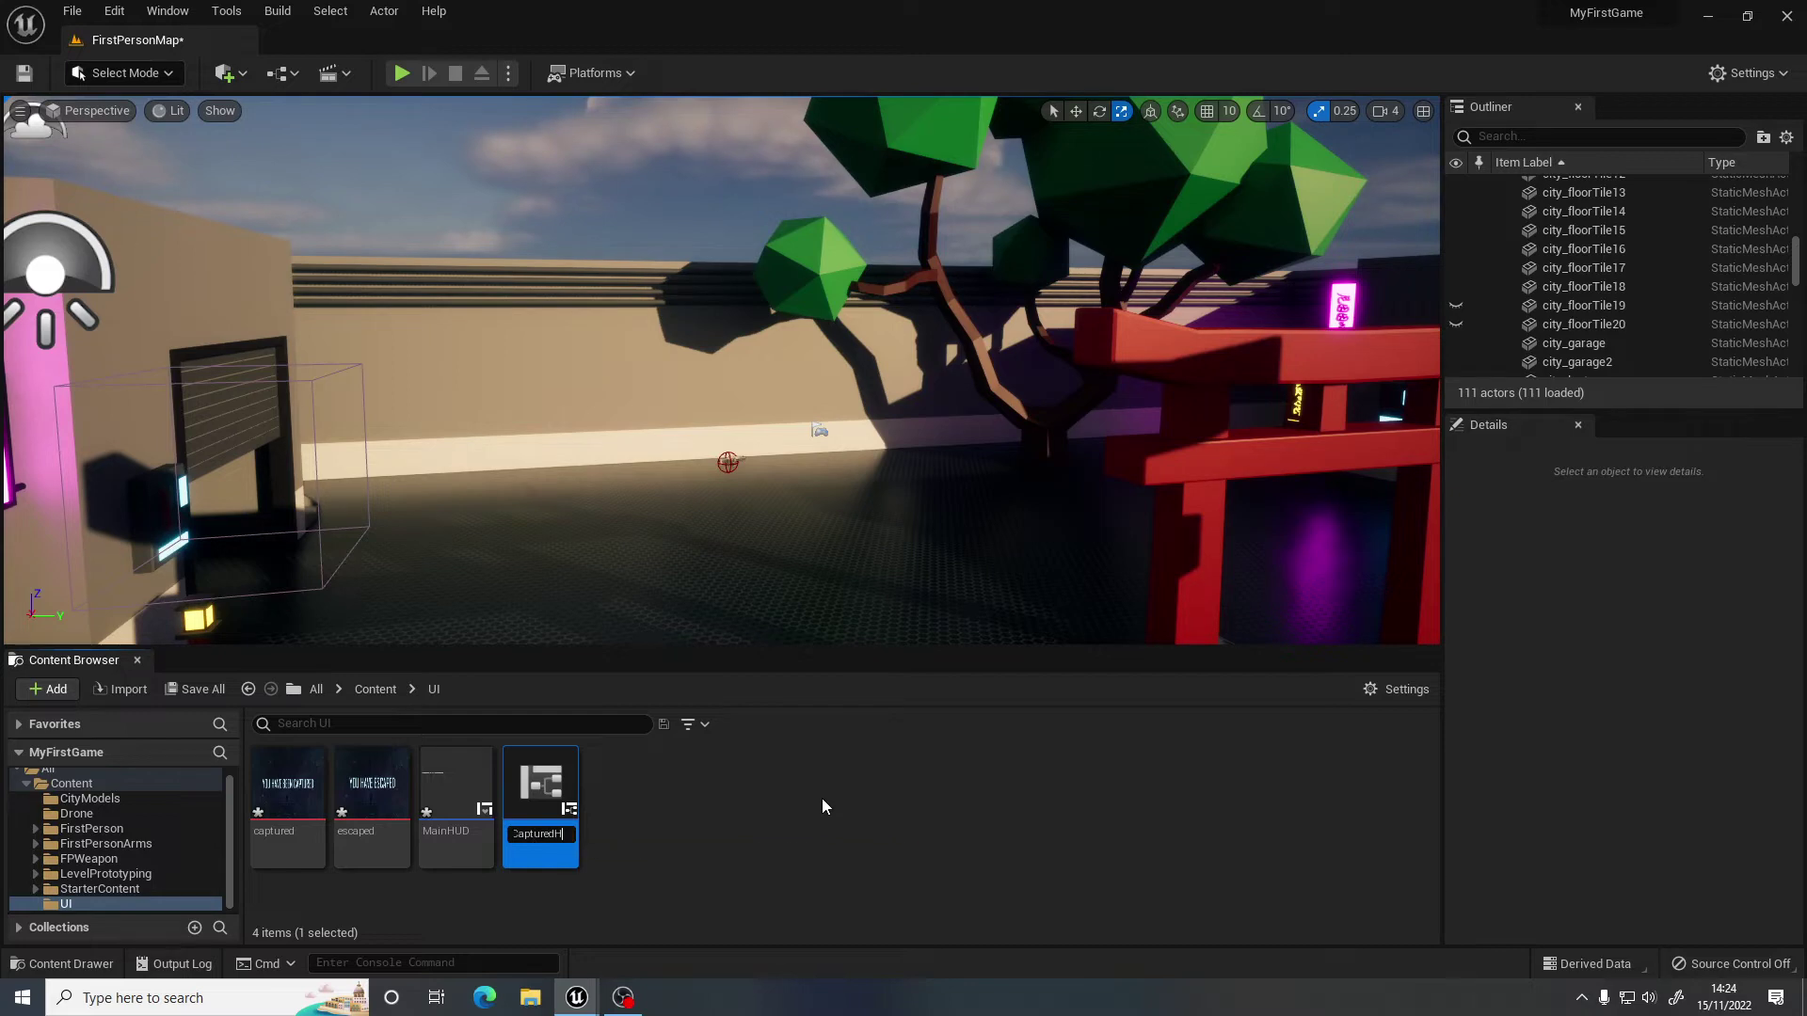
{"action": "type", "text": "UD"}
{"action": "key", "text": "Return"}
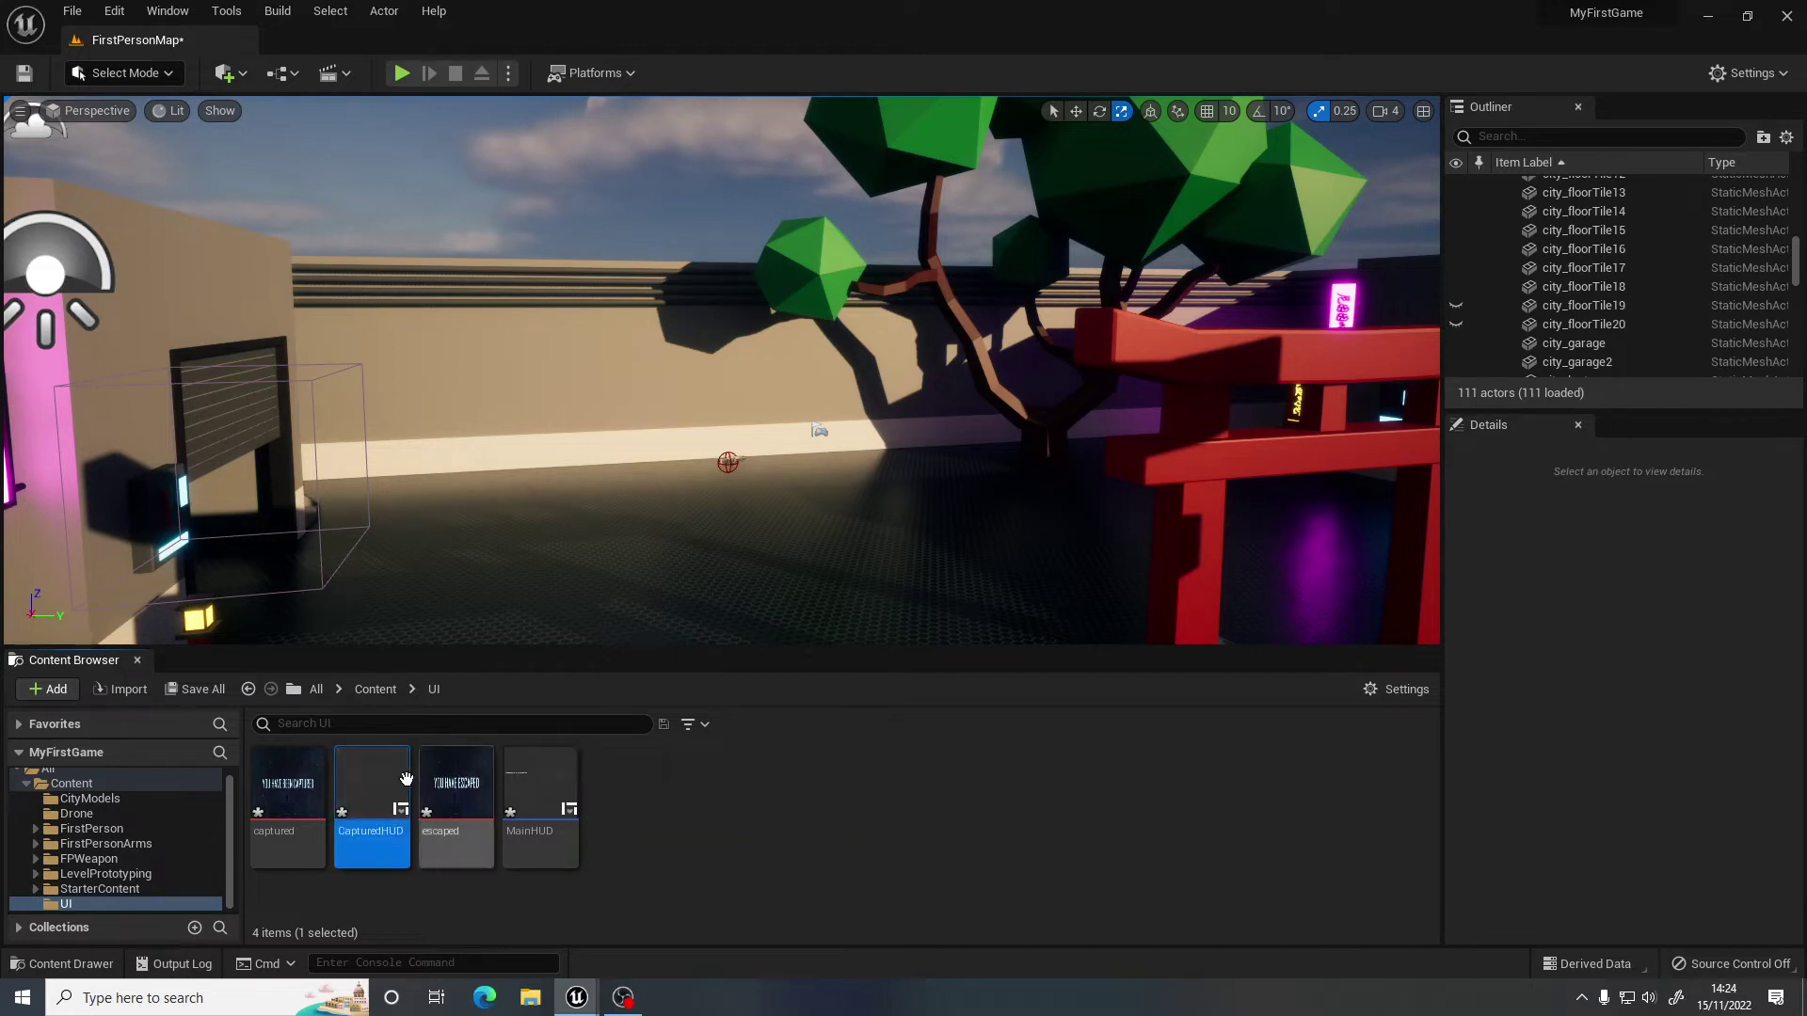
Open the CapturedHUD widget for editing and add a Canvas Panel as its root.
{"action": "double_click", "coordinate": [406, 779]}
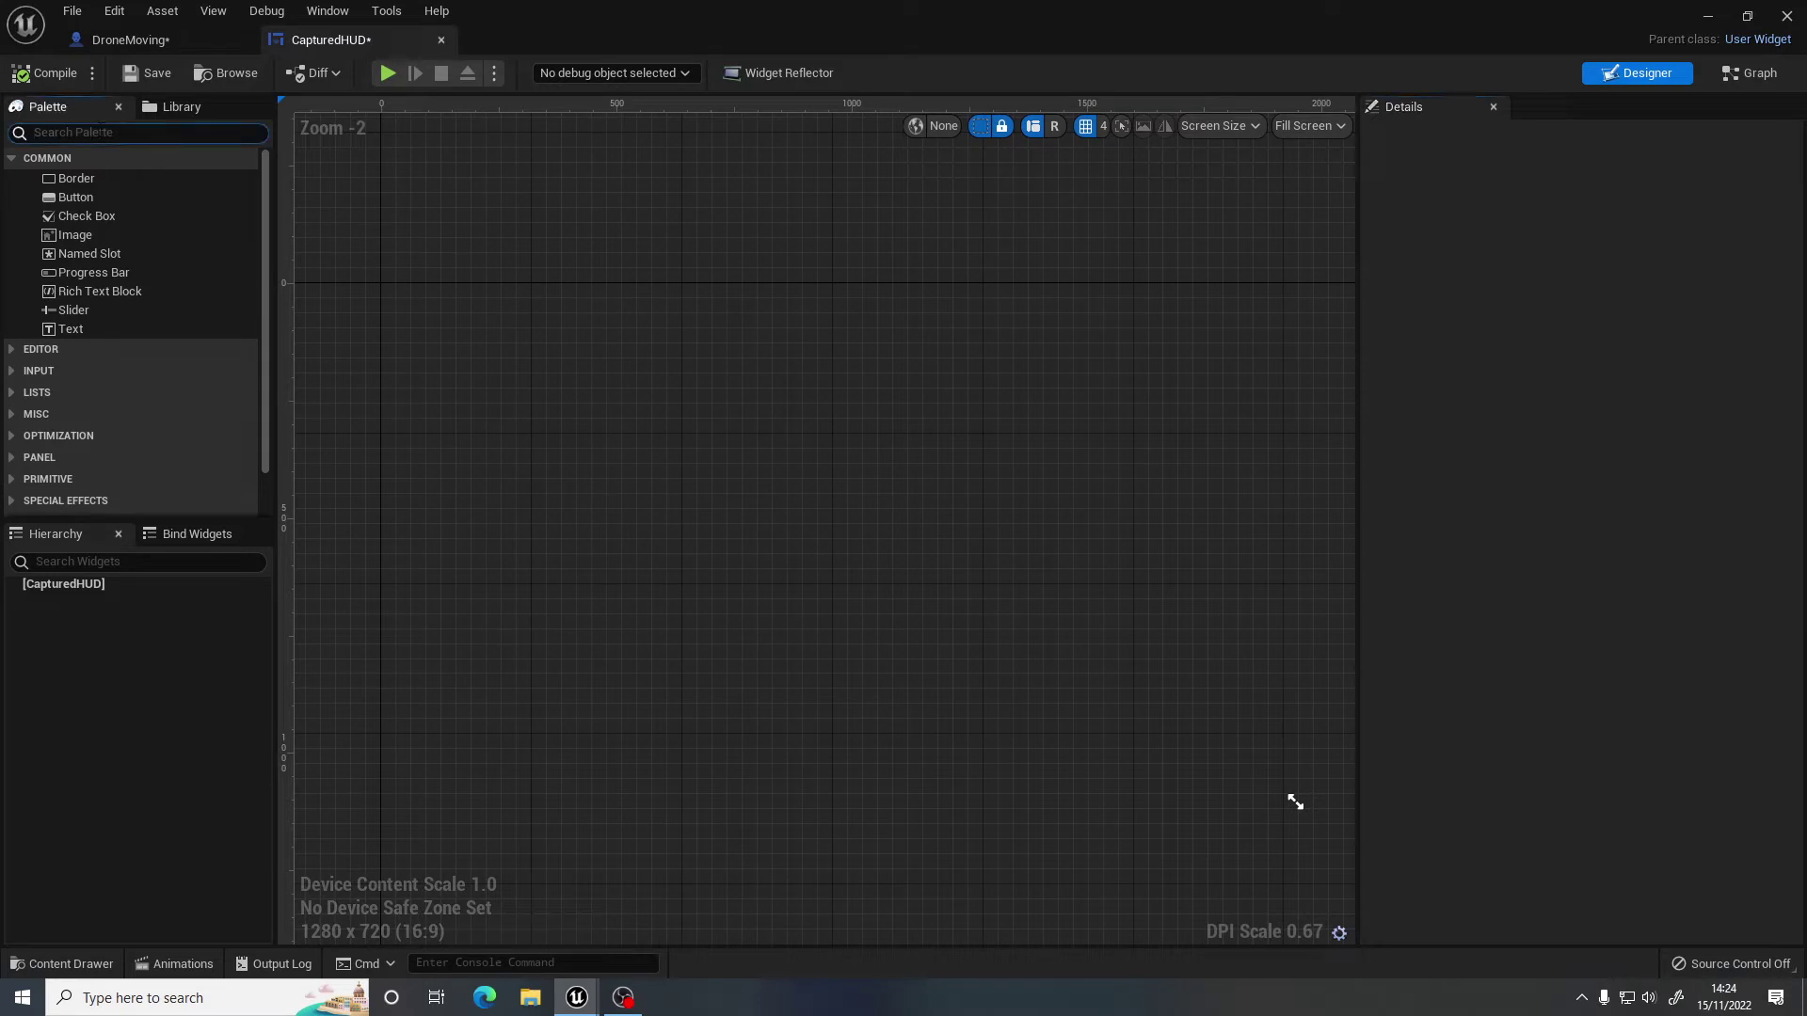
{"action": "type", "text": "canvas"}
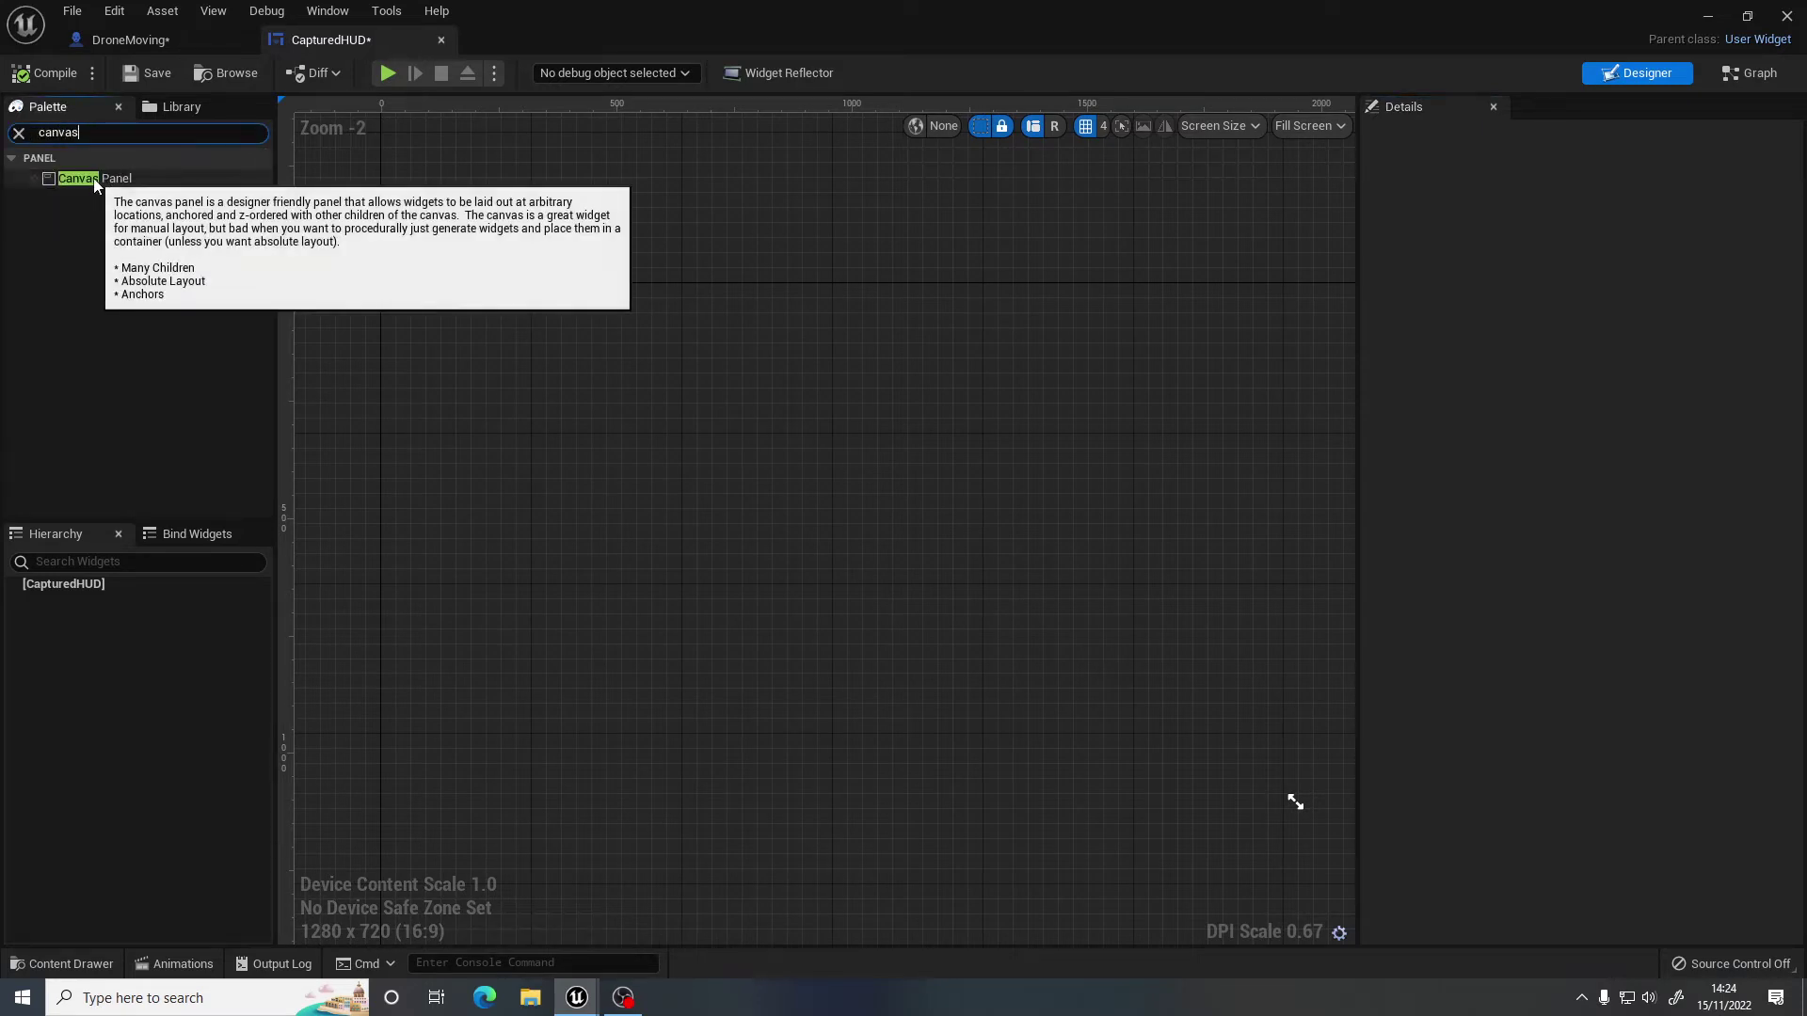
{"action": "left_click_drag", "start_coordinate": [94, 178], "coordinate": [809, 539]}
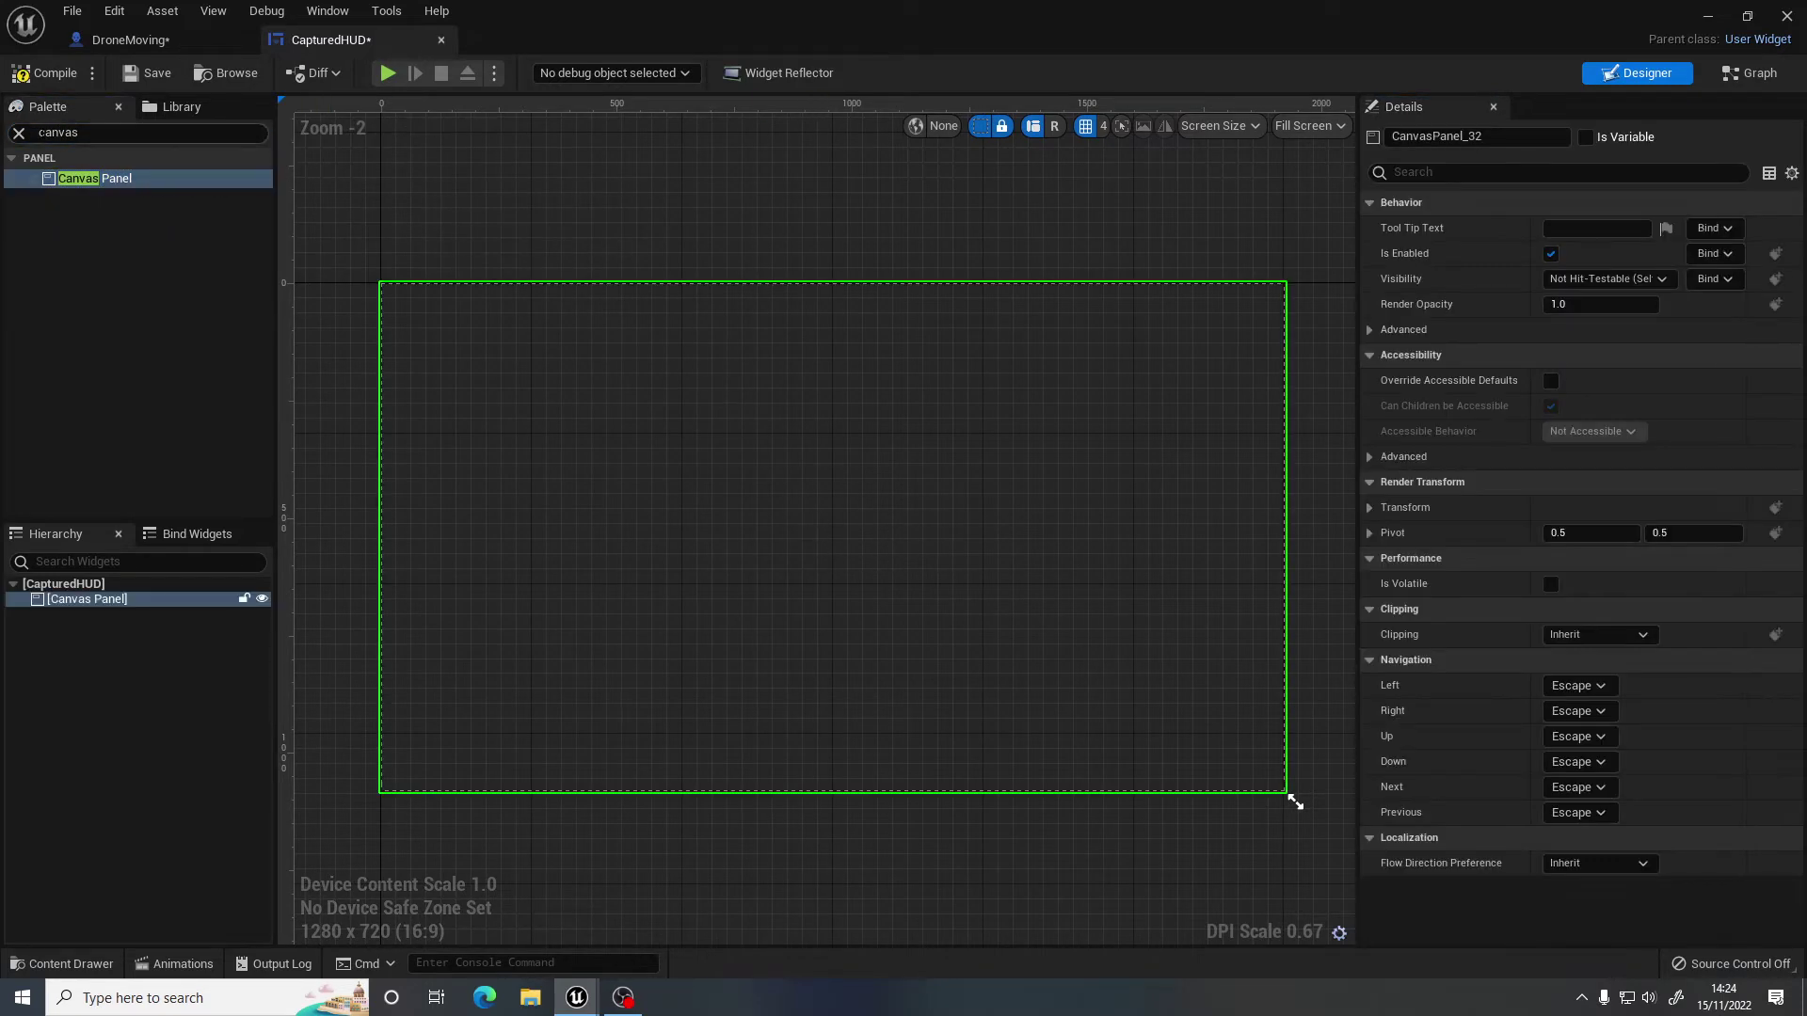
Add an Image widget about 1033 by 599 in size to the canvas, positioned at about 184, 120.
{"action": "left_click", "coordinate": [20, 134]}
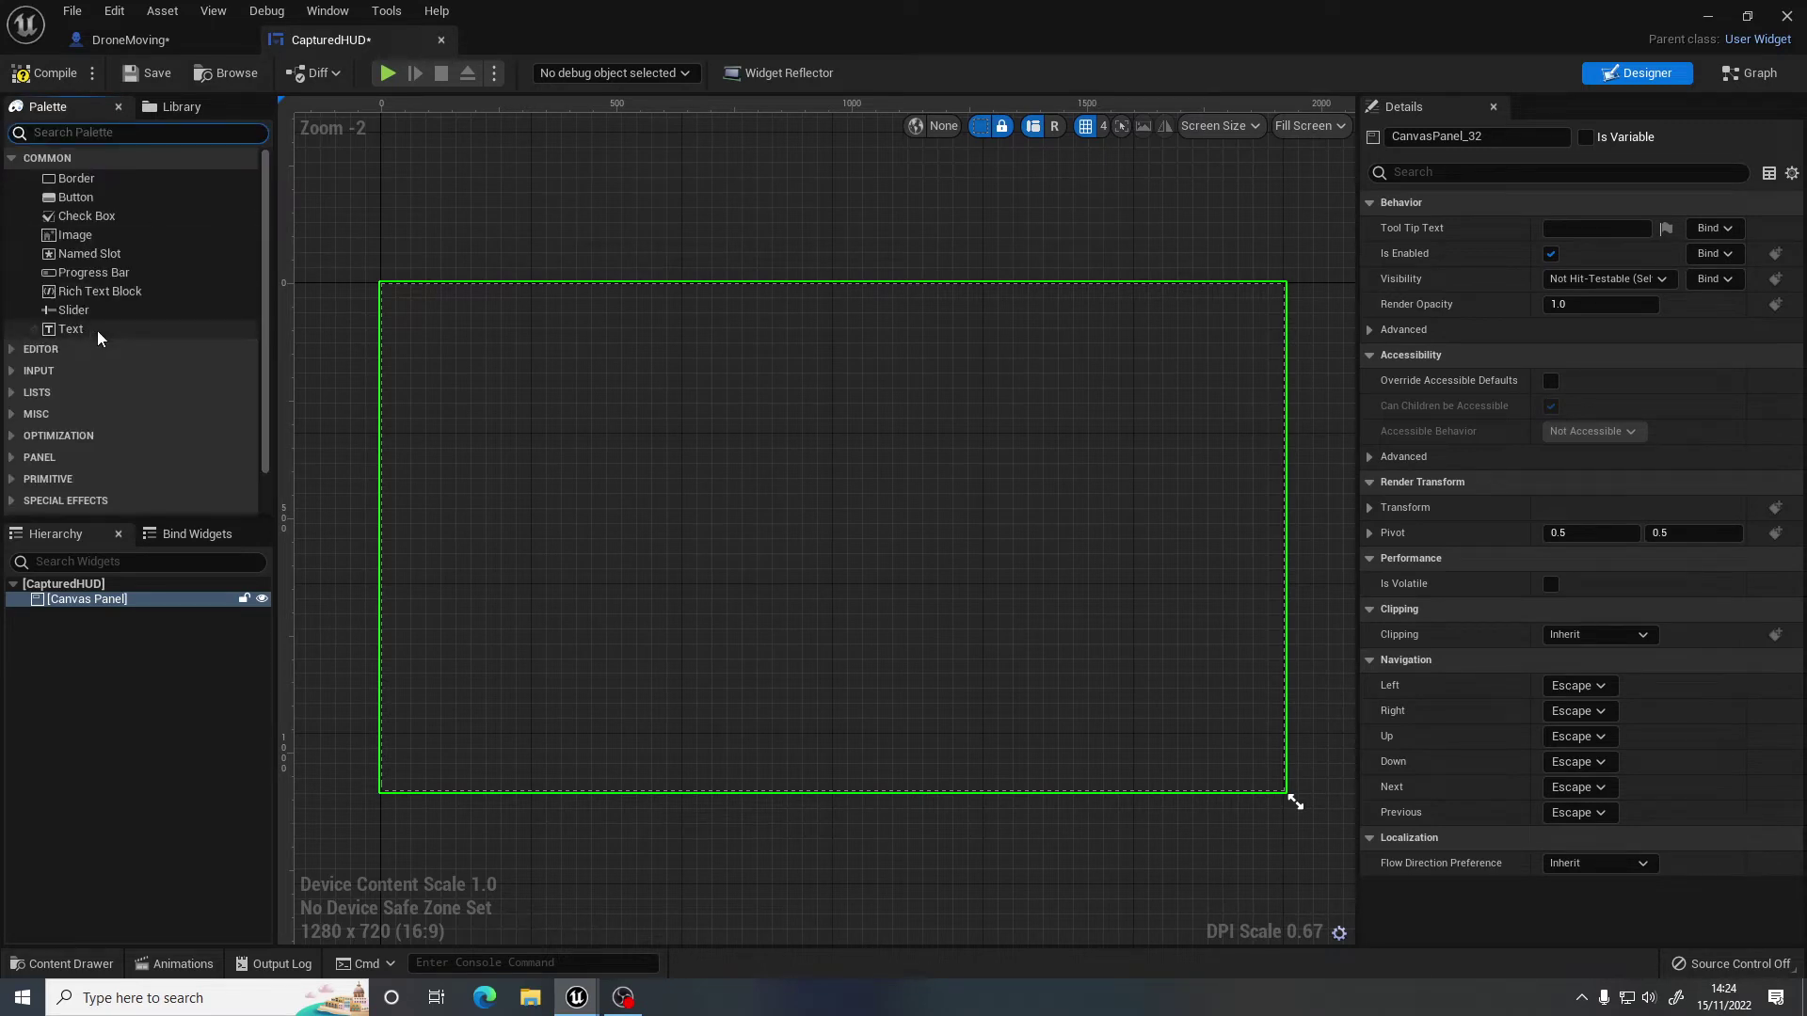
{"action": "left_click", "coordinate": [149, 239]}
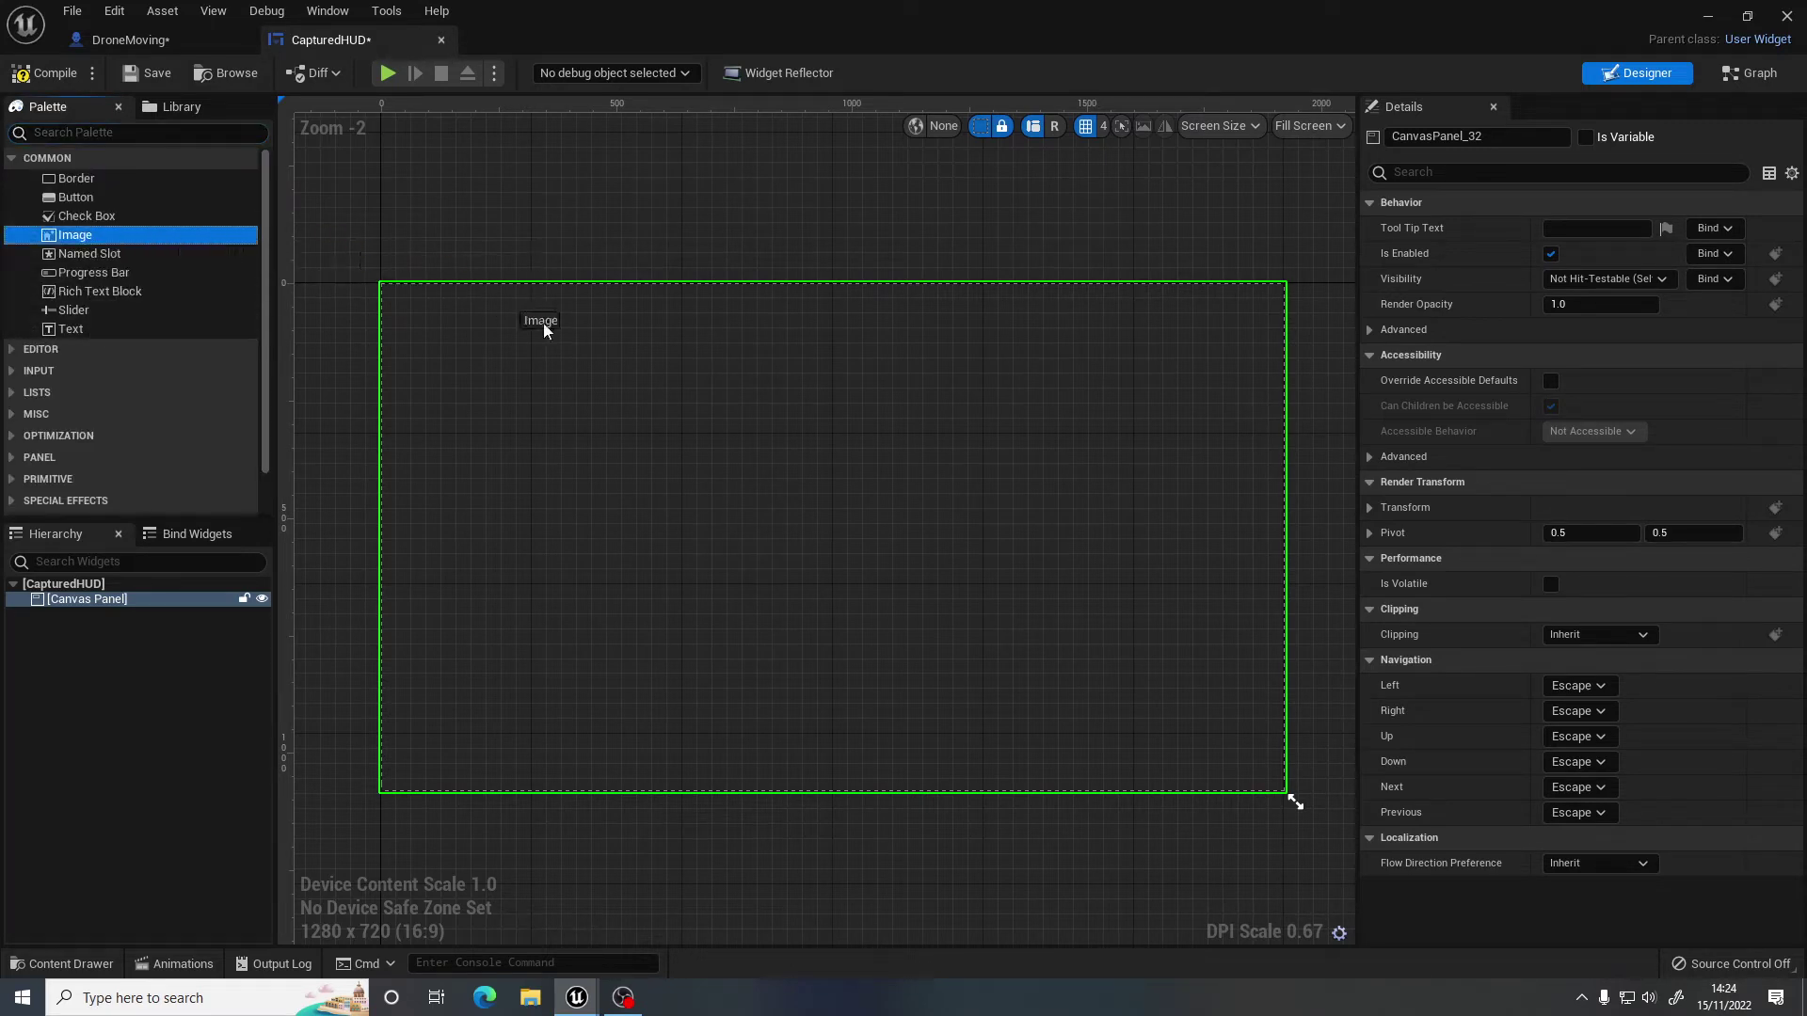
{"action": "left_click_drag", "start_coordinate": [544, 329], "coordinate": [990, 644]}
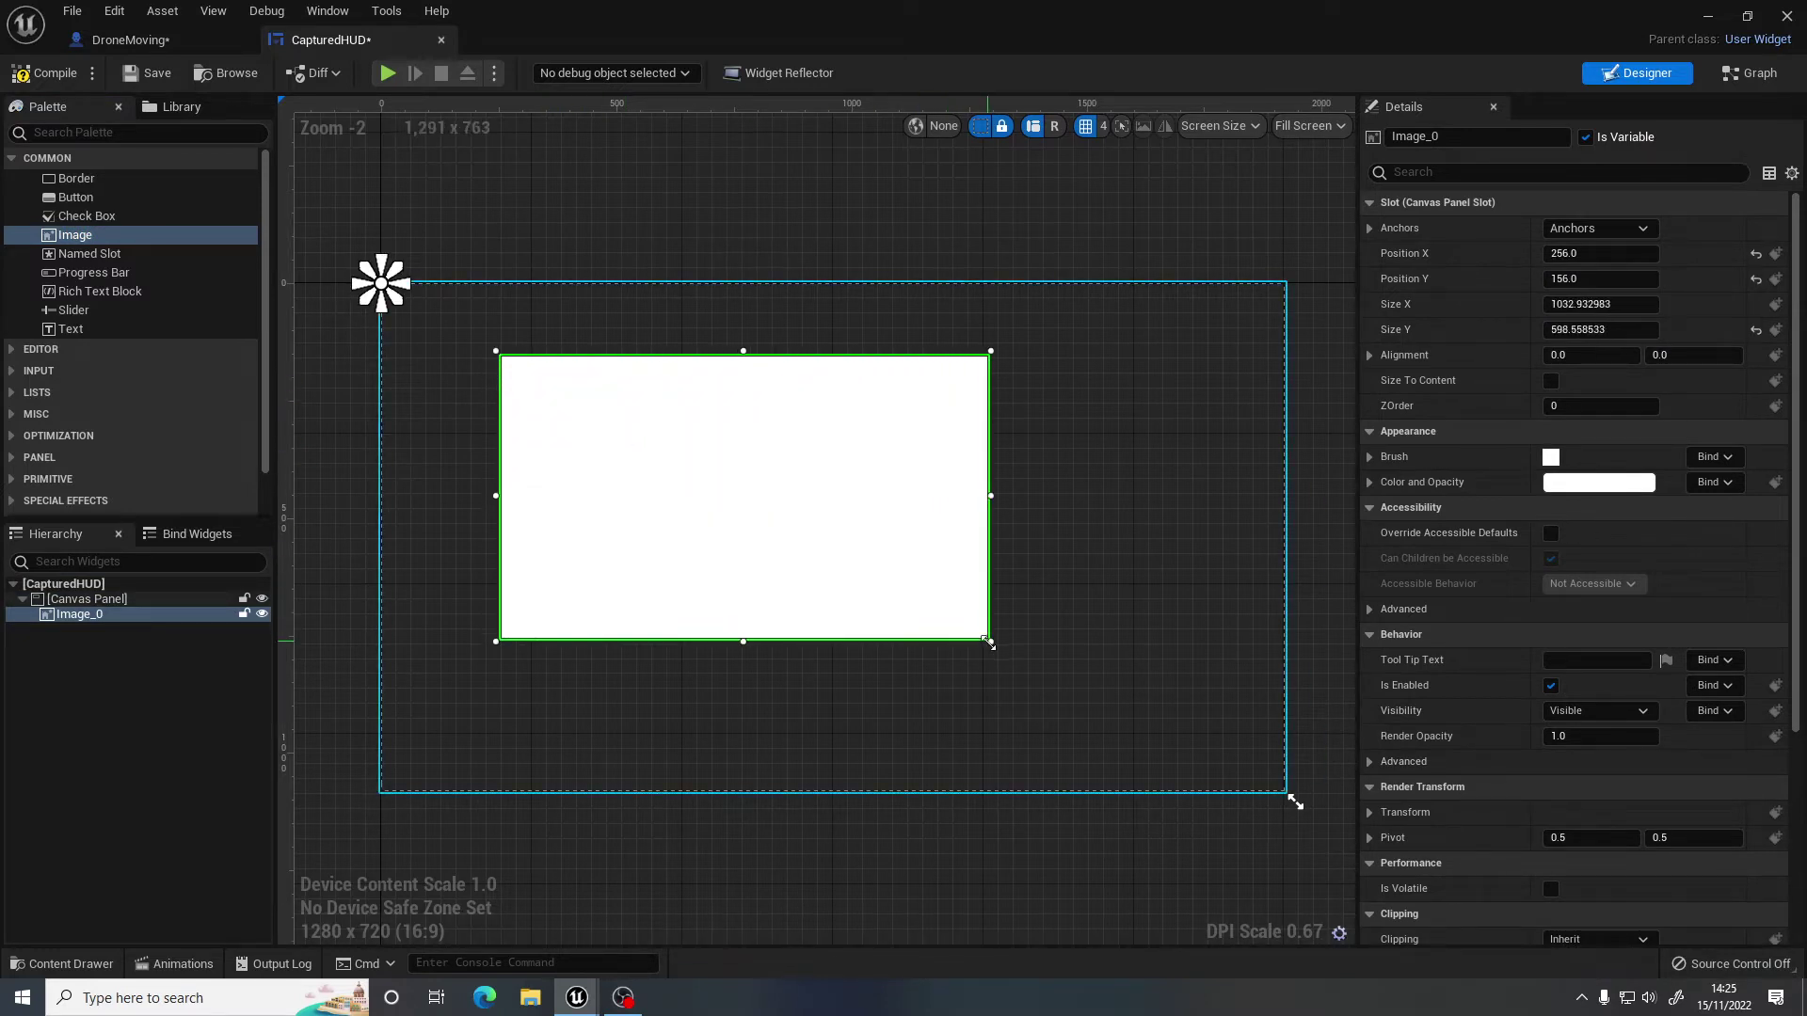
{"action": "left_click_drag", "start_coordinate": [743, 517], "coordinate": [707, 500]}
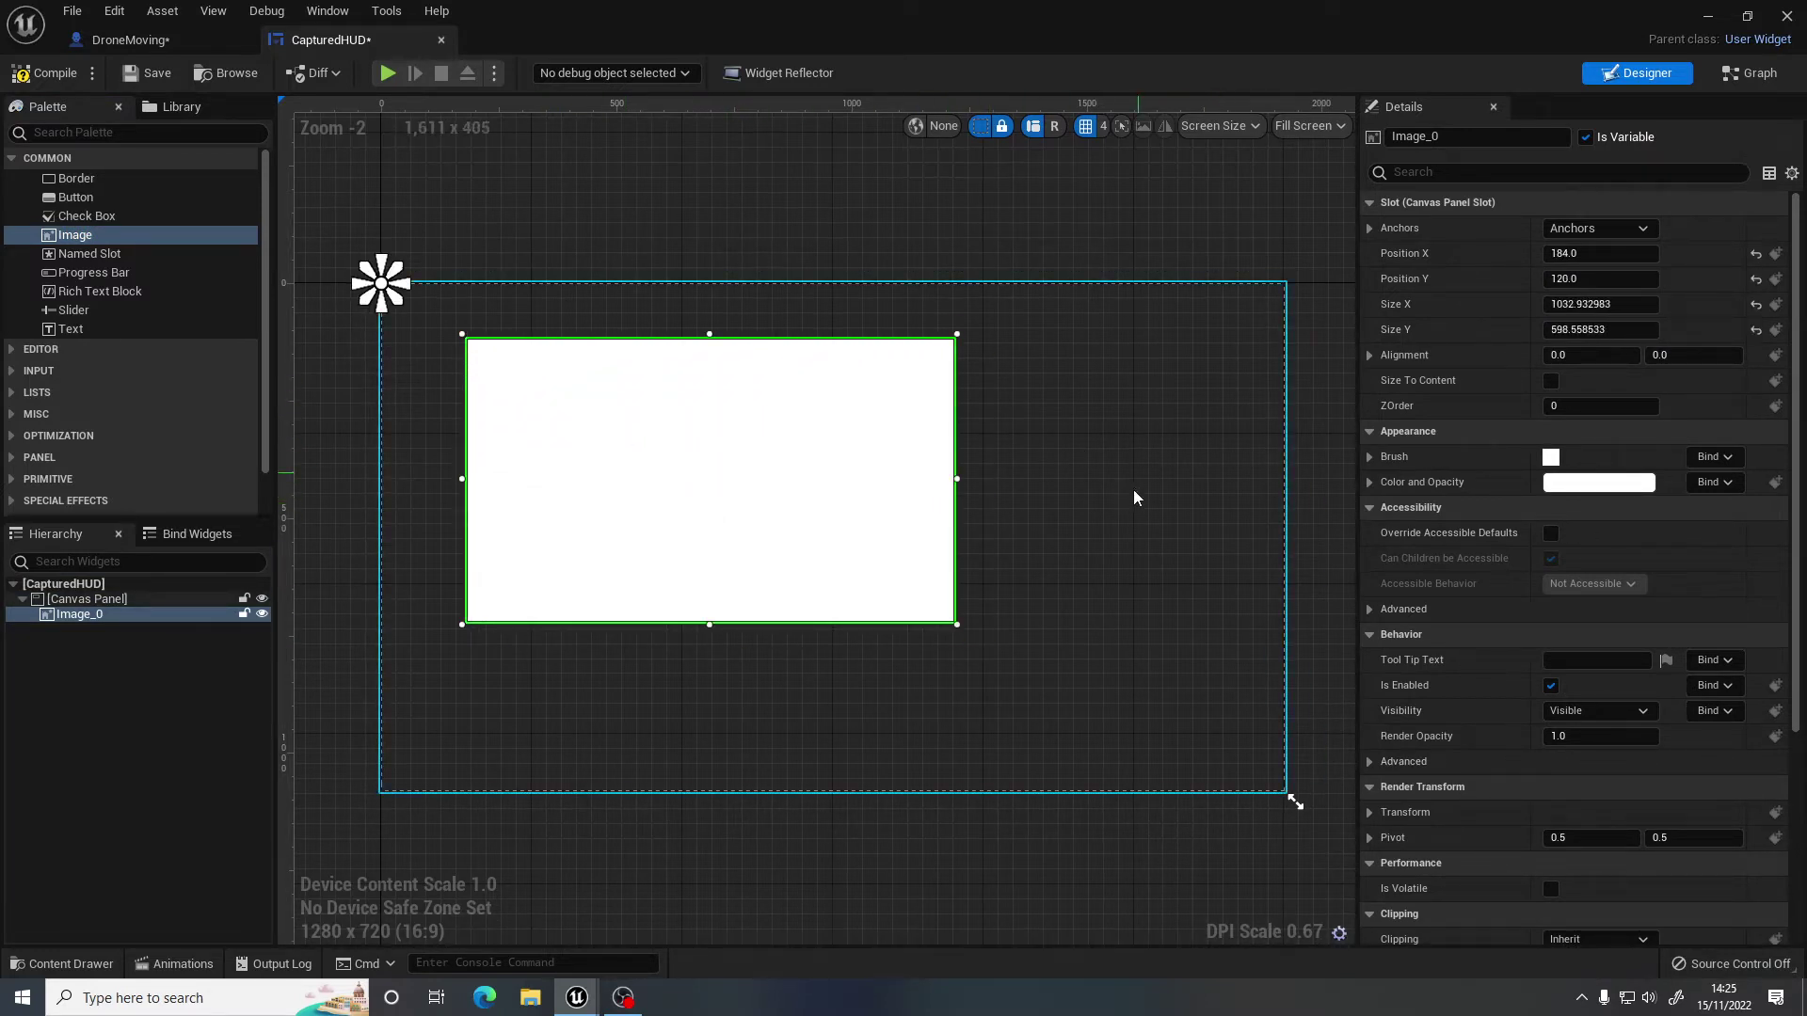
Set the Image widget's brush to the captured texture.
{"action": "left_click", "coordinate": [1369, 457]}
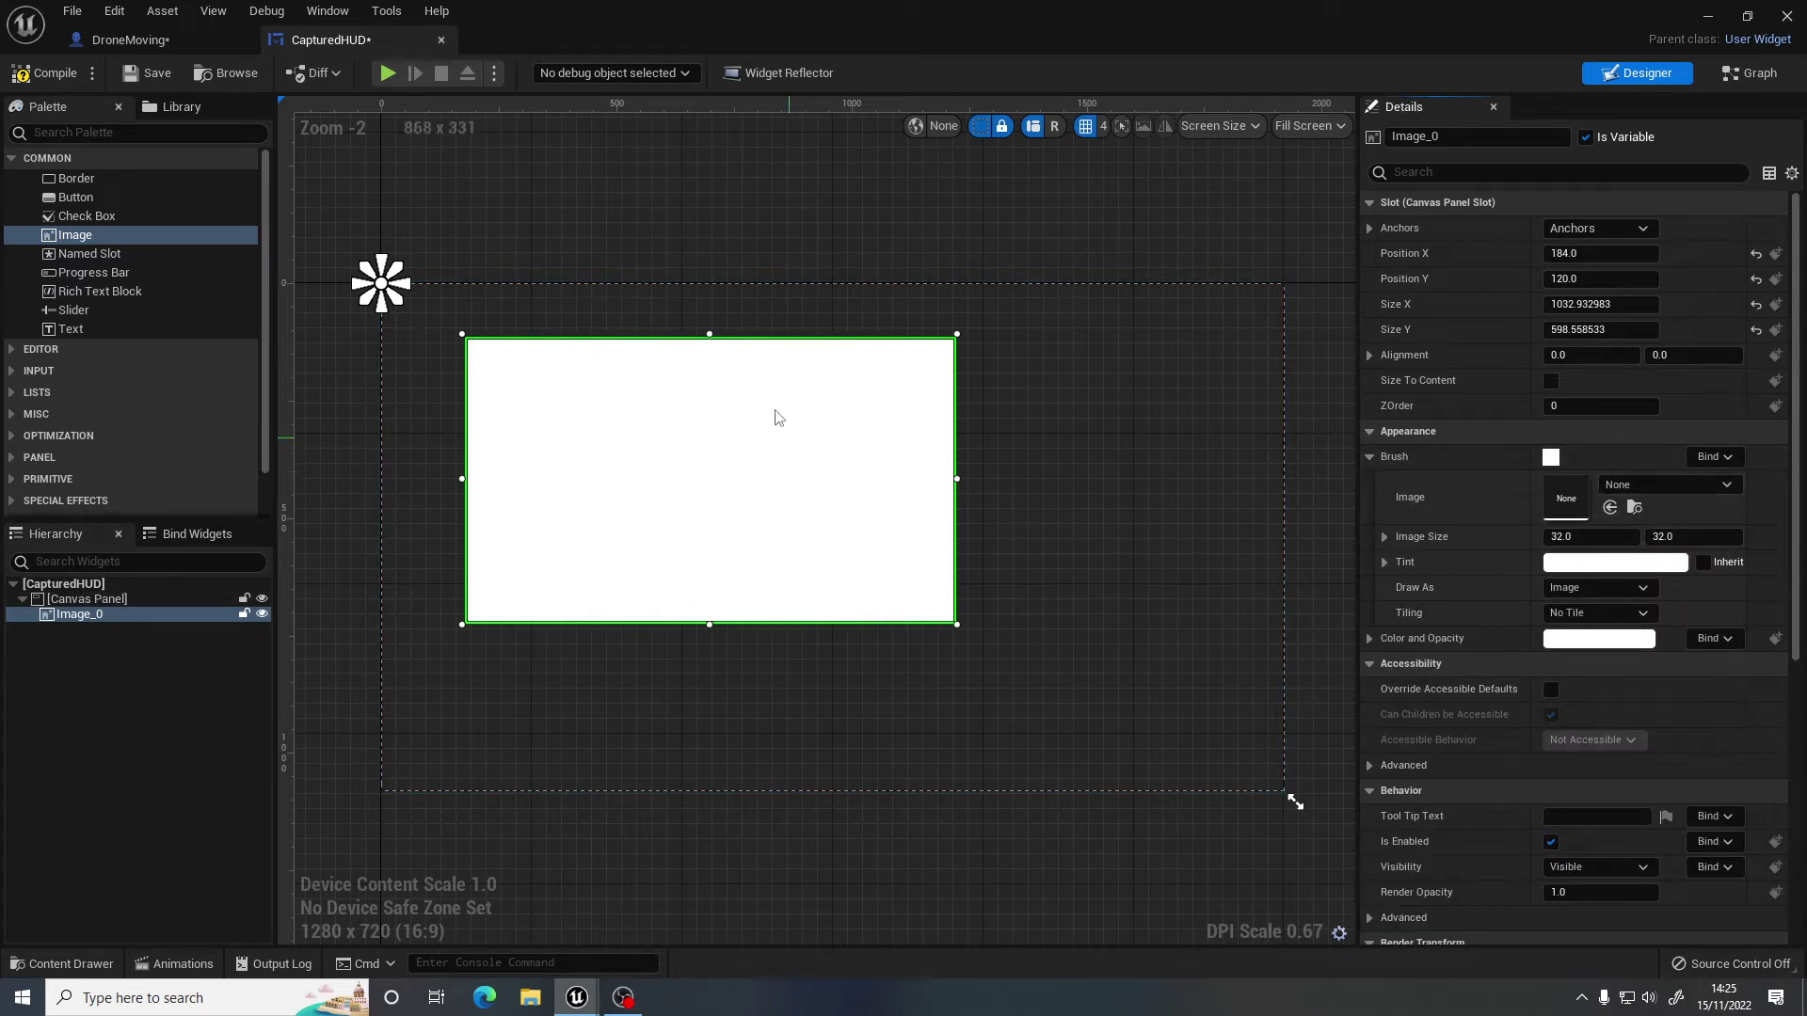
{"action": "left_click", "coordinate": [1649, 487]}
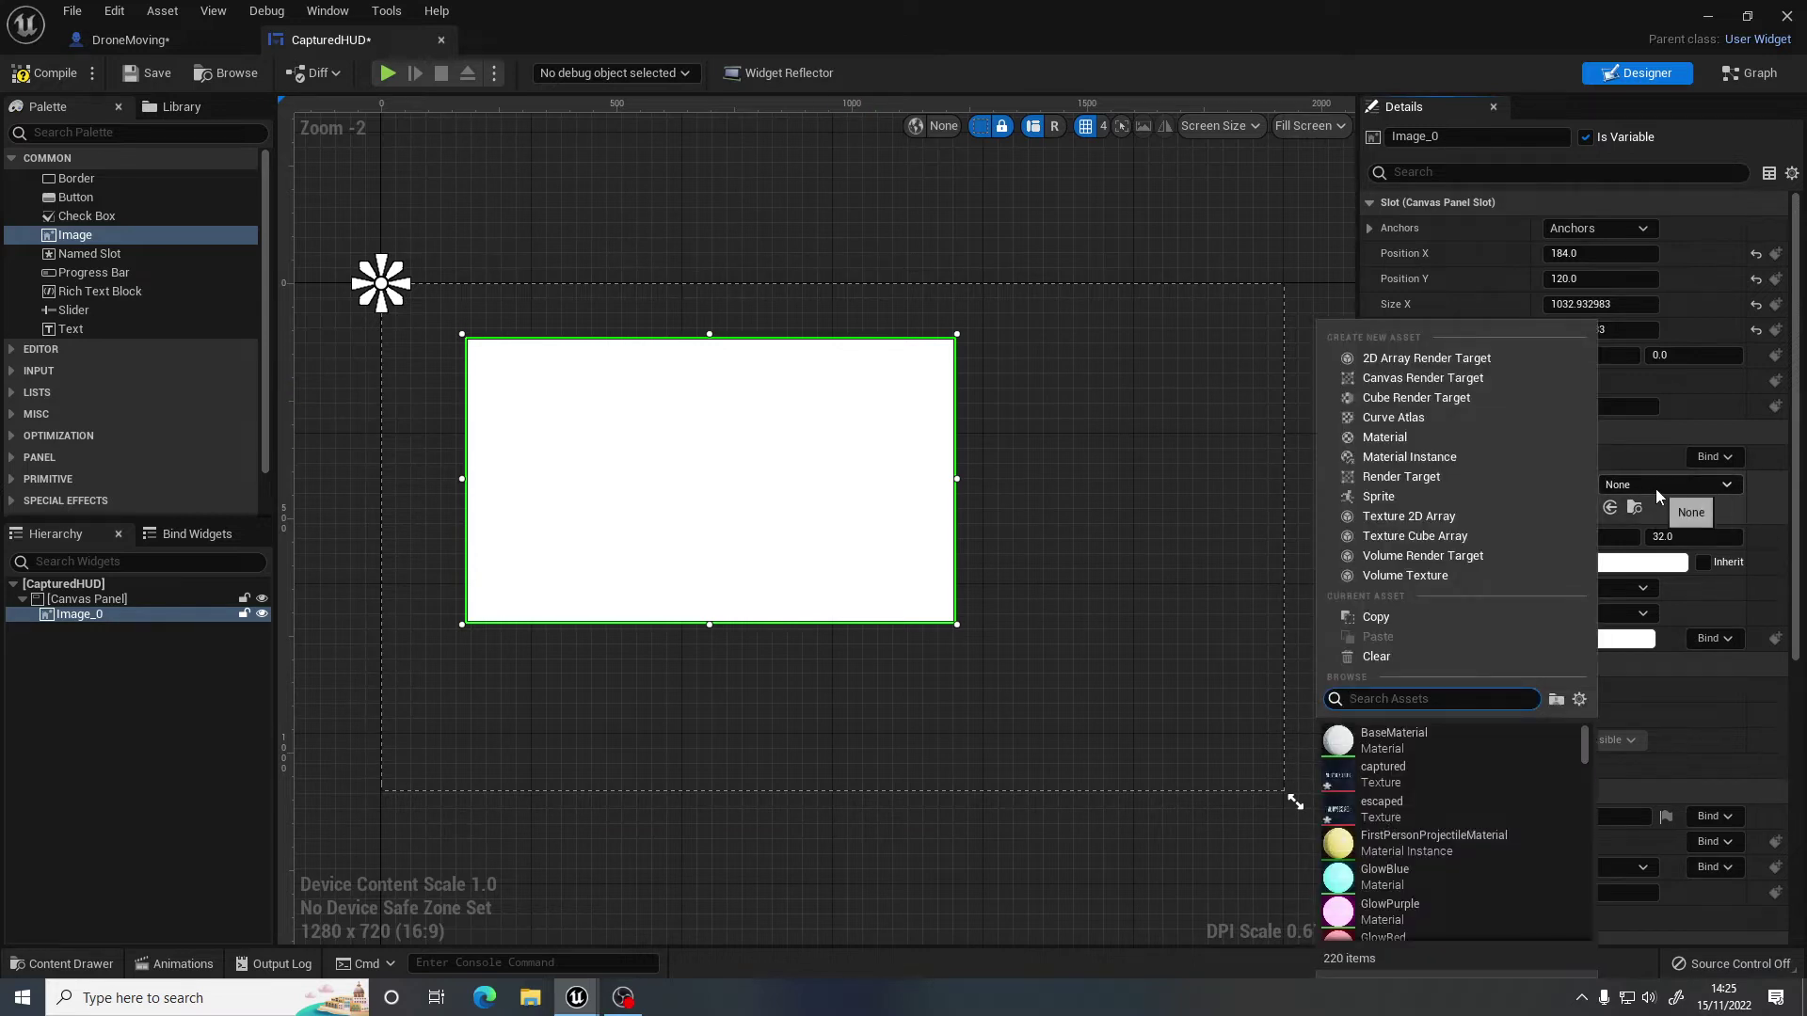
{"action": "left_click", "coordinate": [1393, 775]}
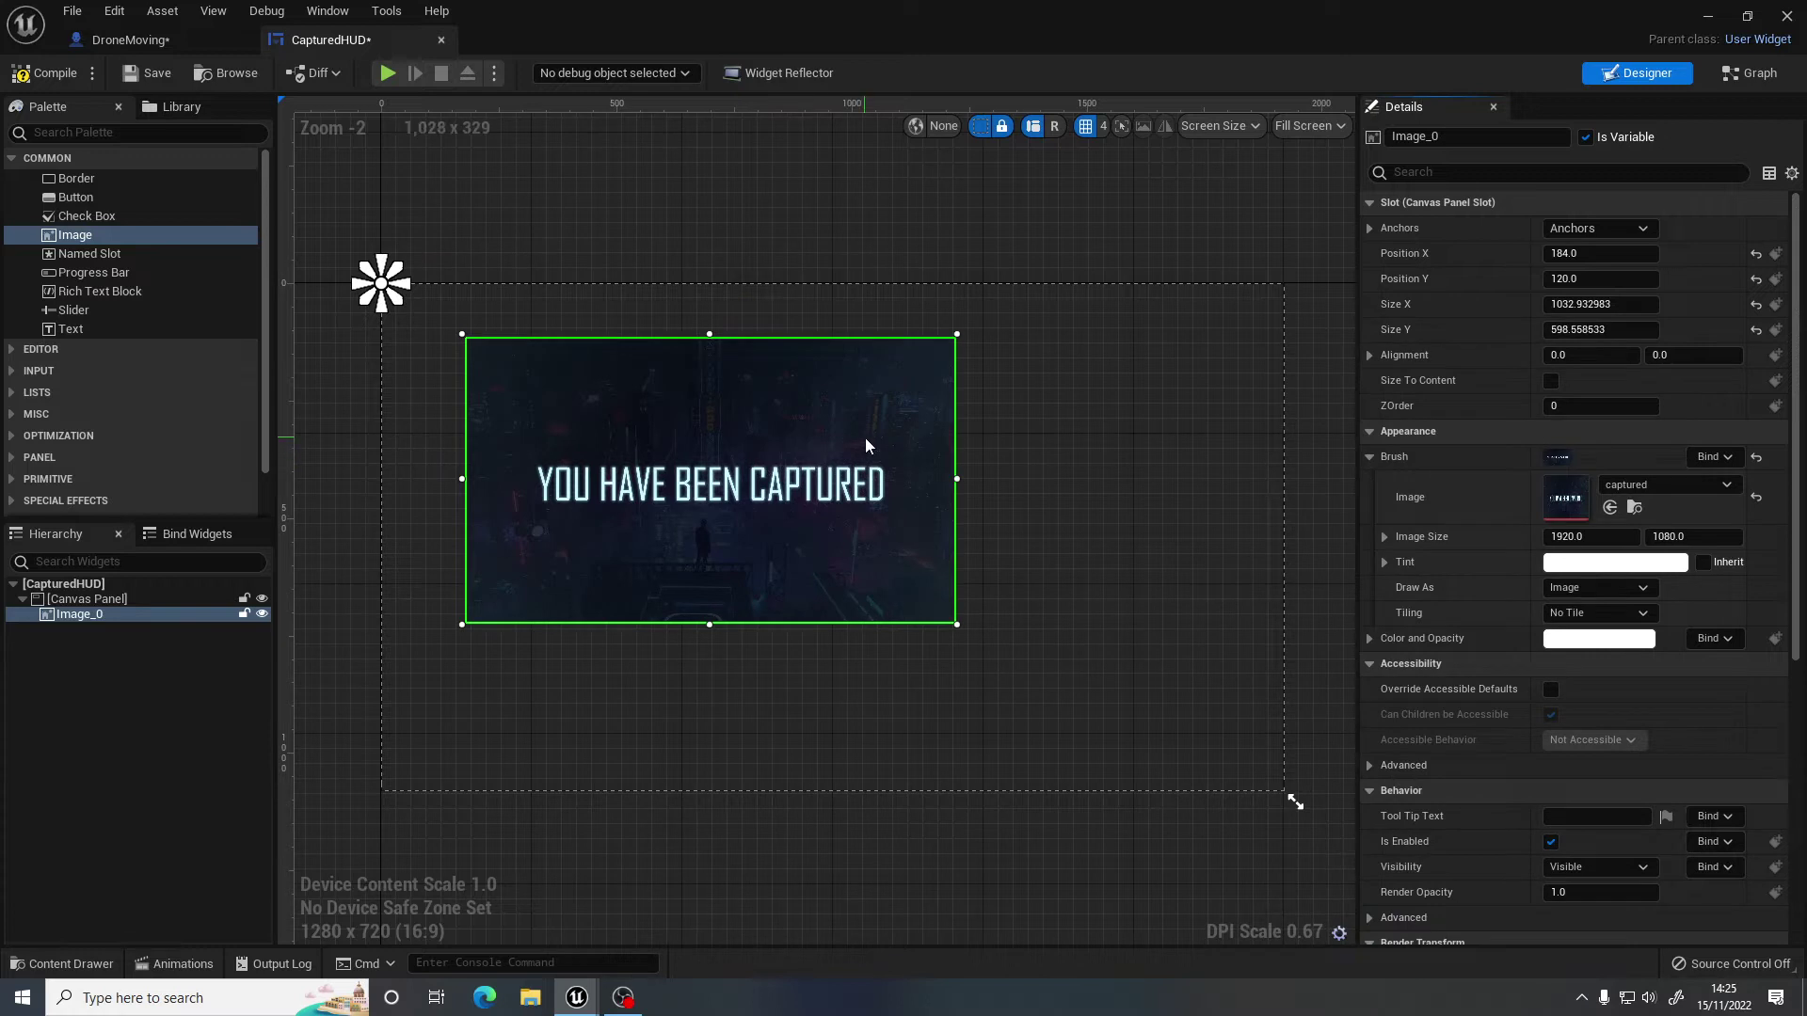
Move the image to the canvas's upper-left corner and enlarge it to about 1928 by 1085 so it covers the canvas.
{"action": "left_click_drag", "start_coordinate": [781, 435], "coordinate": [676, 370]}
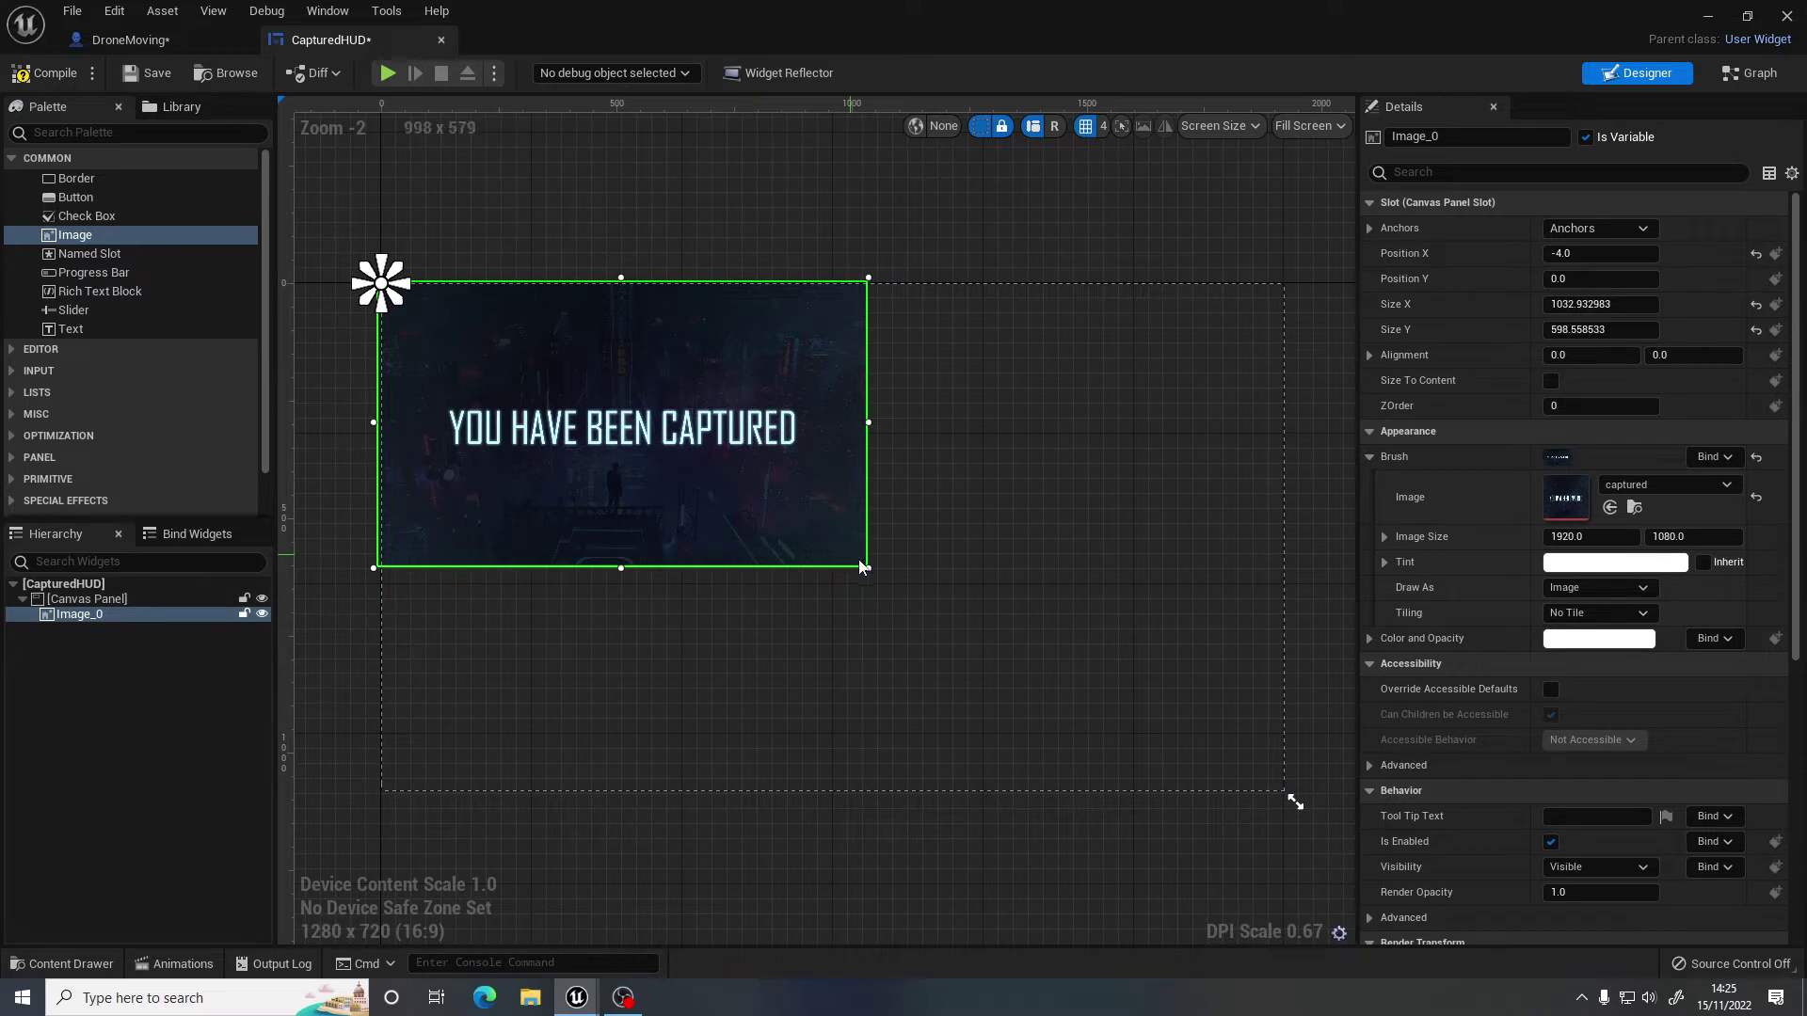
{"action": "left_click_drag", "start_coordinate": [868, 567], "coordinate": [1127, 703]}
{"action": "left_click_drag", "start_coordinate": [1248, 756], "coordinate": [1288, 796]}
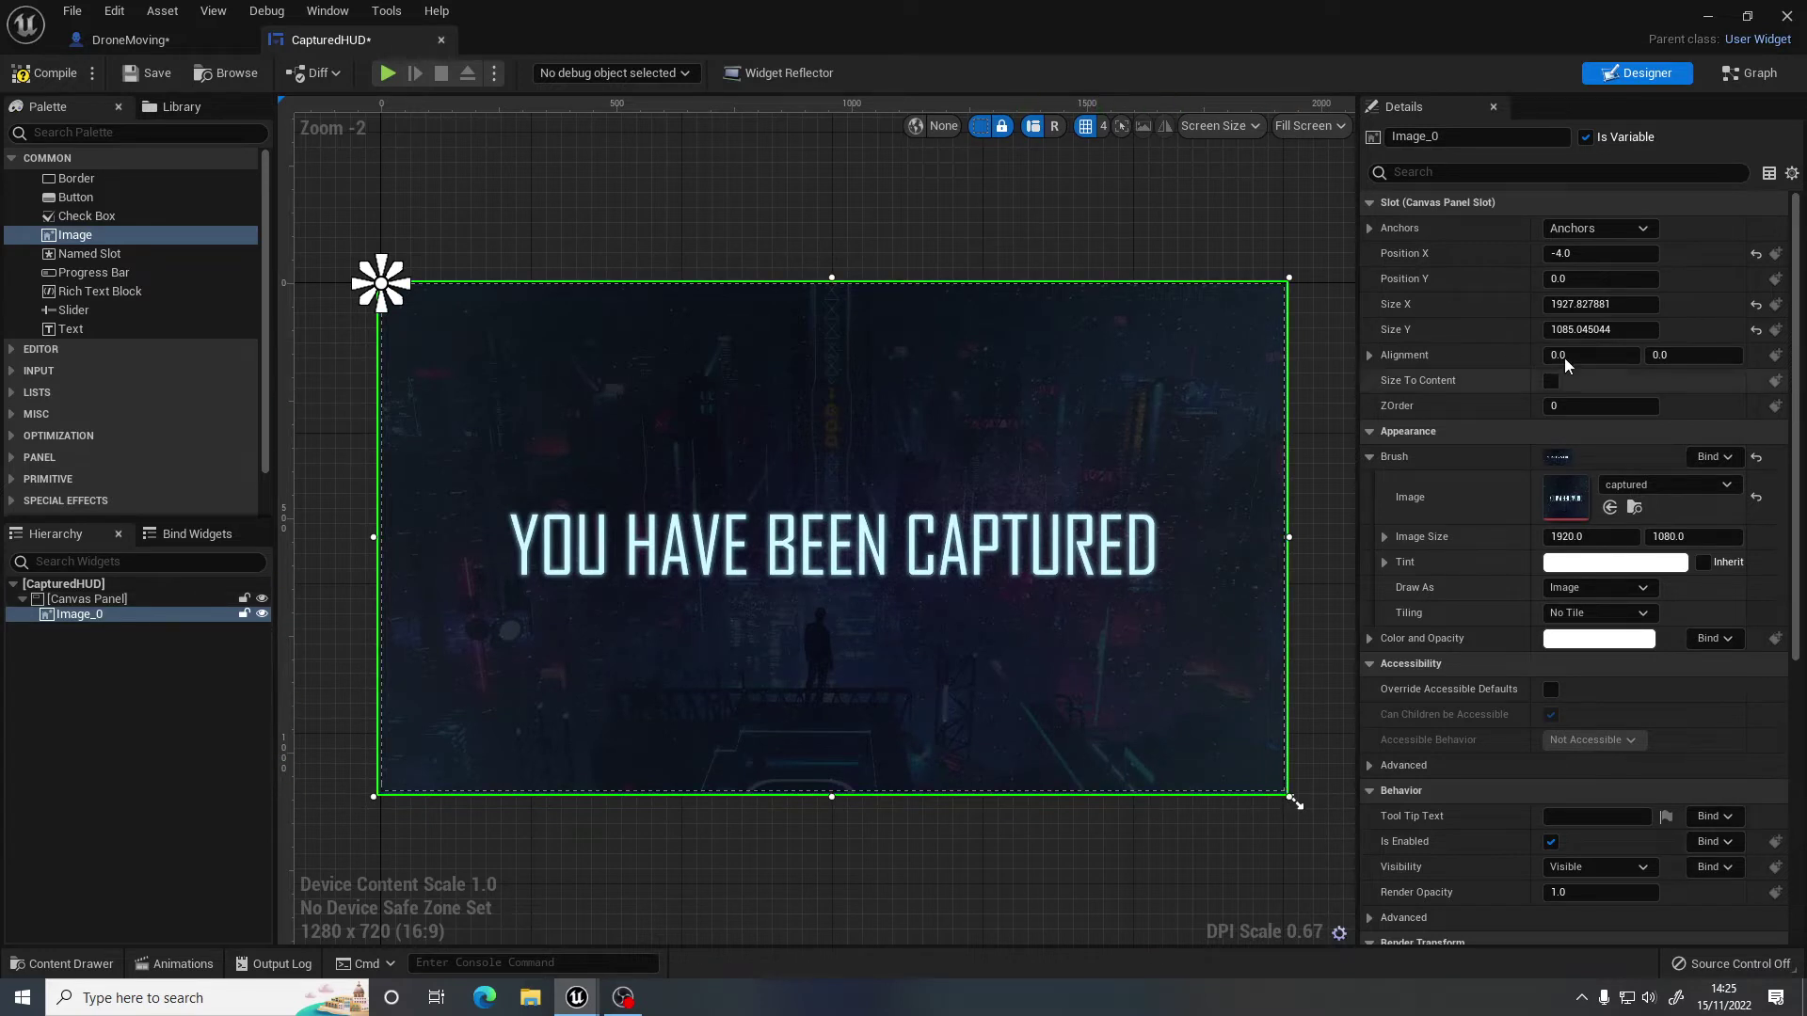
Anchor the image to stretch across the full canvas, then compile and close the CapturedHUD widget.
{"action": "left_click", "coordinate": [1551, 228]}
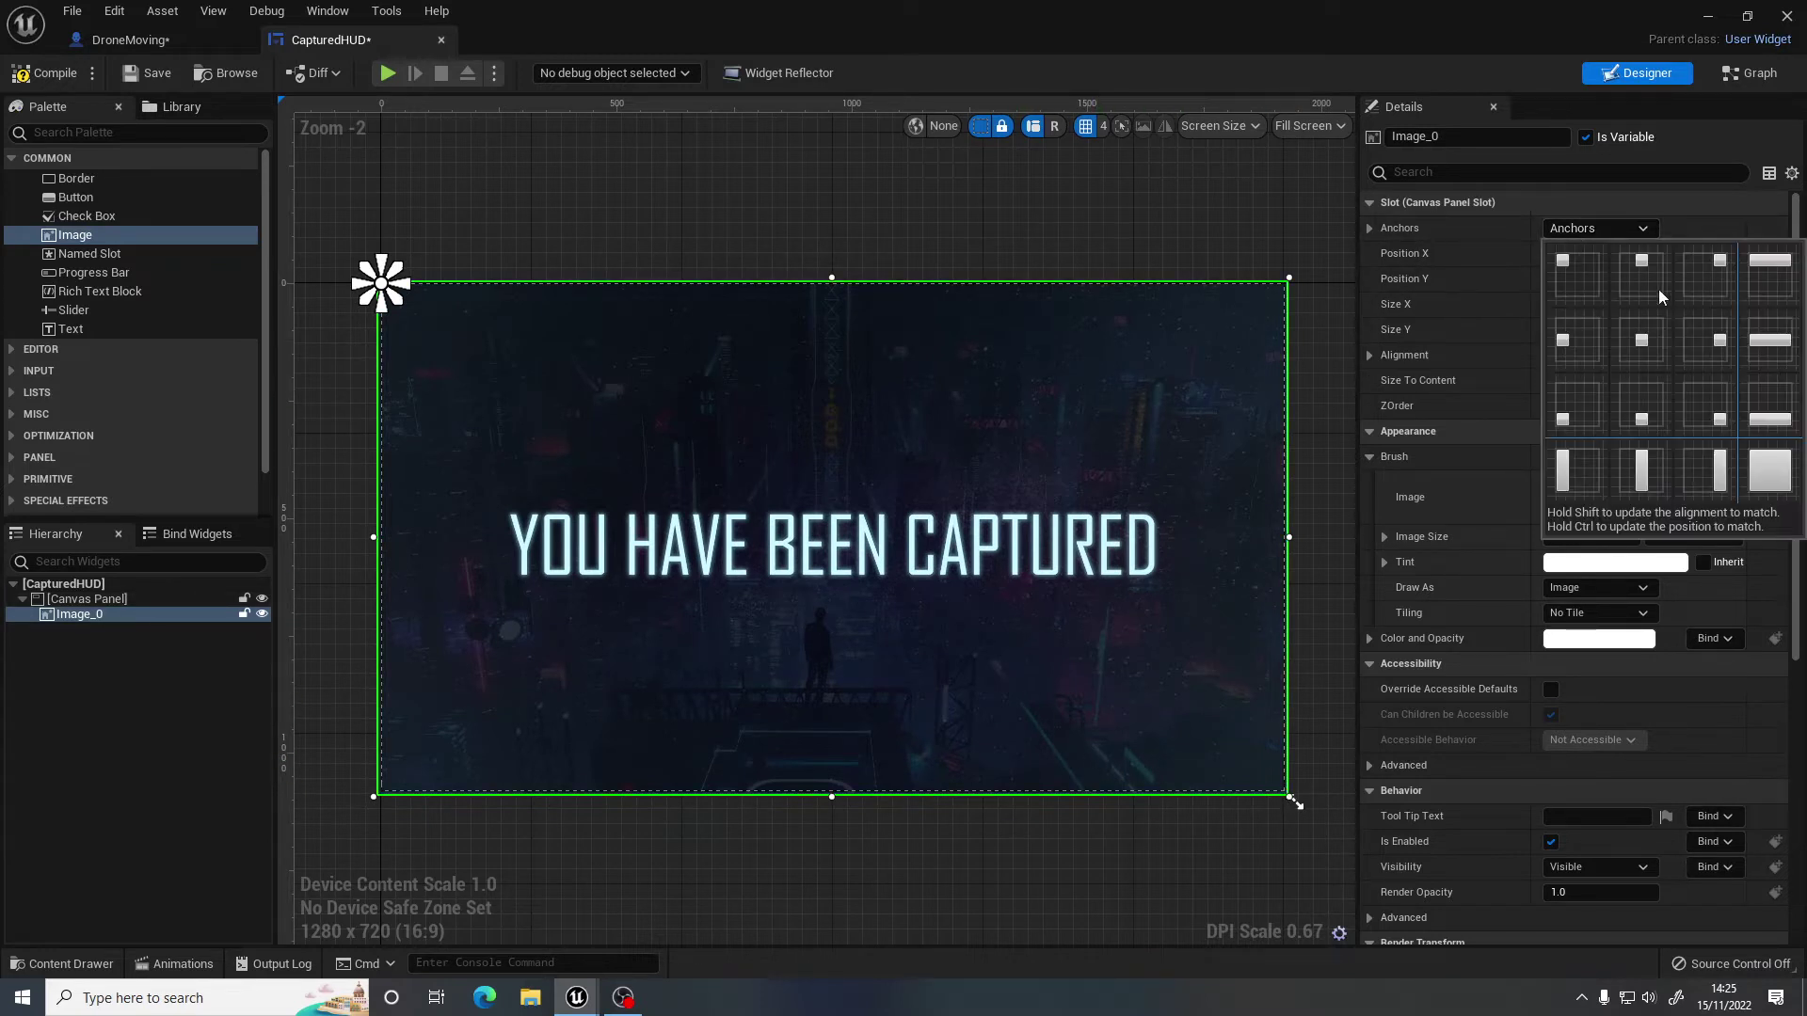
{"action": "left_click", "coordinate": [1640, 345], "text": "ctrl"}
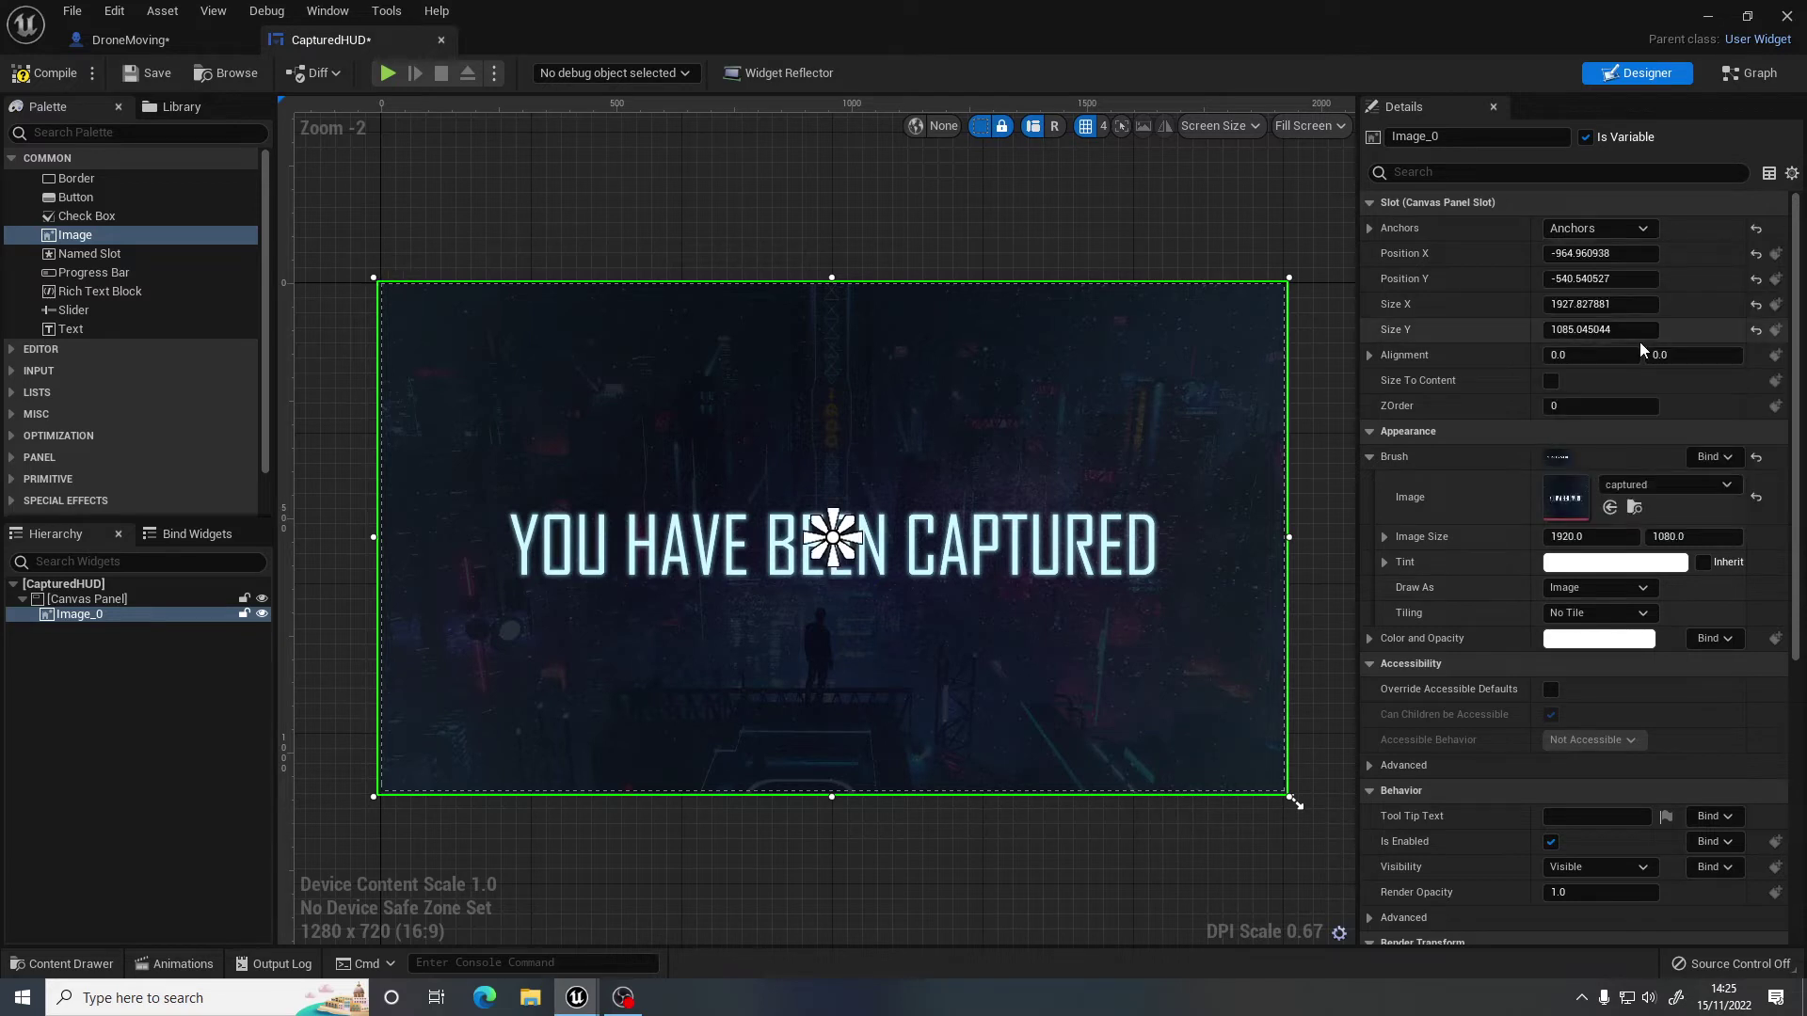
{"action": "left_click", "coordinate": [1629, 231]}
{"action": "left_click", "coordinate": [1777, 483], "text": "ctrl"}
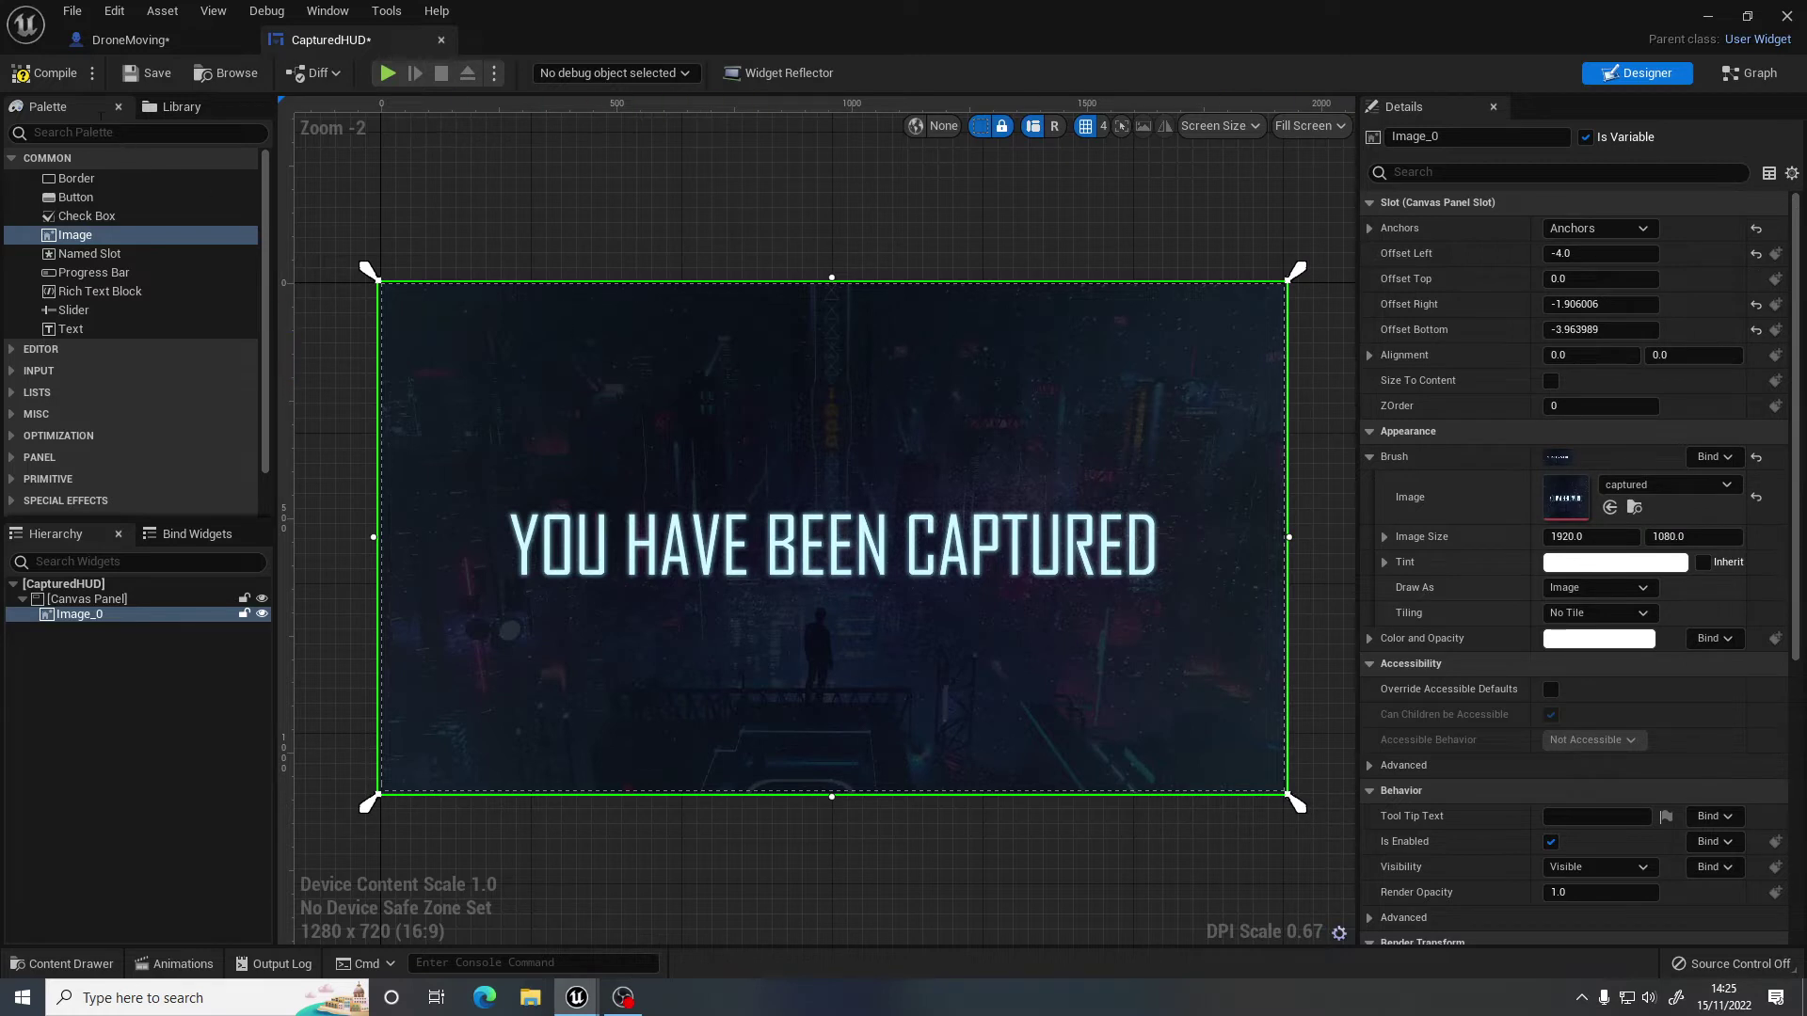
{"action": "left_click", "coordinate": [39, 75]}
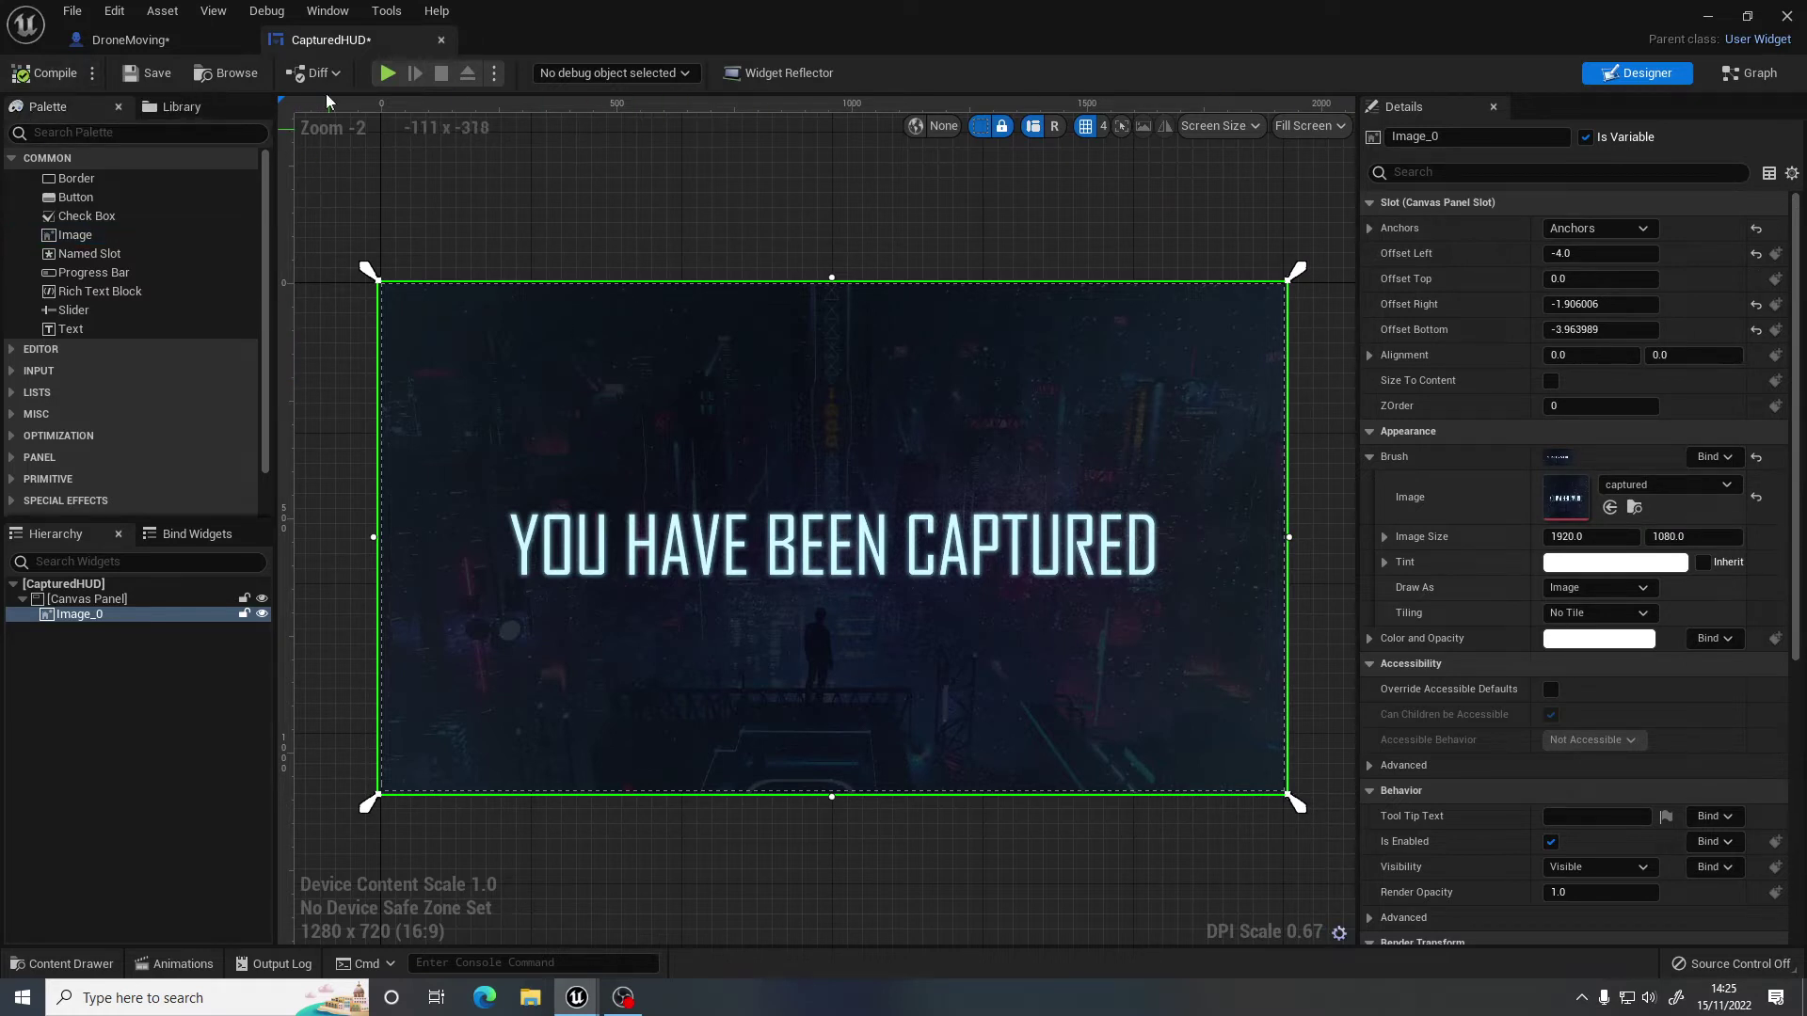
{"action": "left_click", "coordinate": [442, 40]}
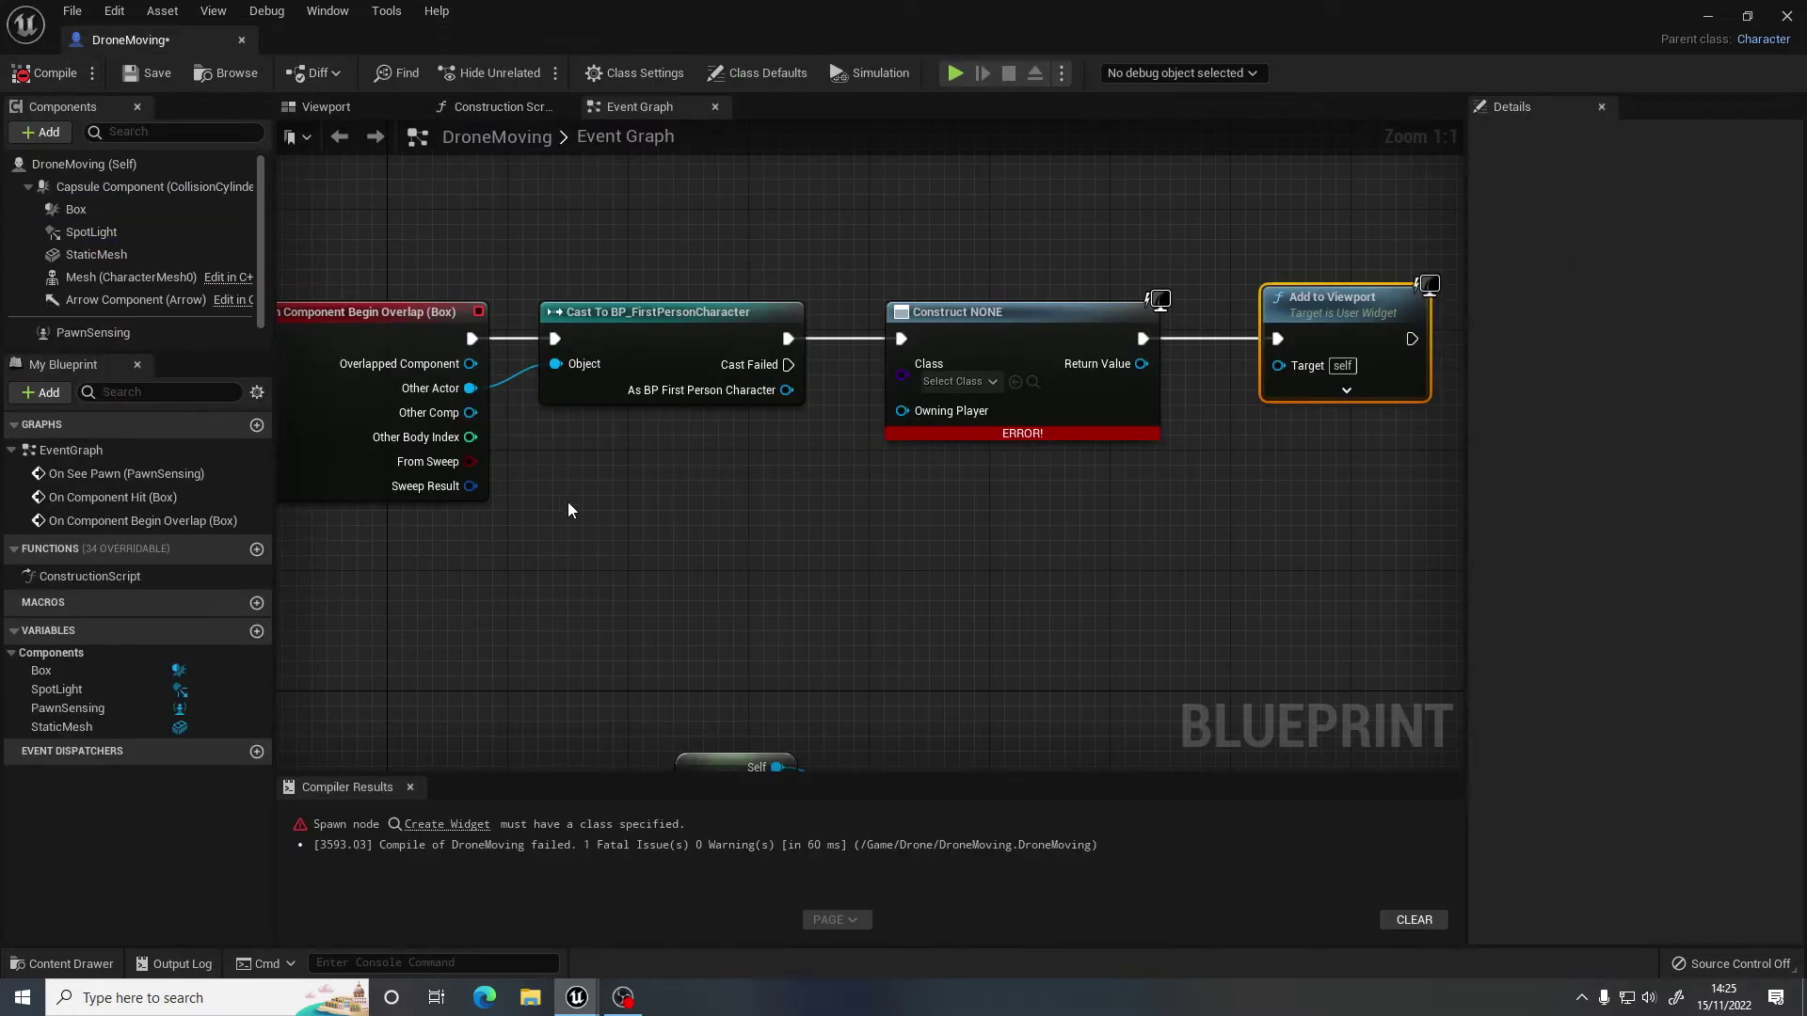
Set the class of the DroneMoving overlap event's Create Widget node to CapturedHUD and compile the blueprint.
{"action": "right_click_drag", "start_coordinate": [708, 261], "coordinate": [839, 322]}
{"action": "left_click_drag", "start_coordinate": [1189, 391], "coordinate": [1193, 367]}
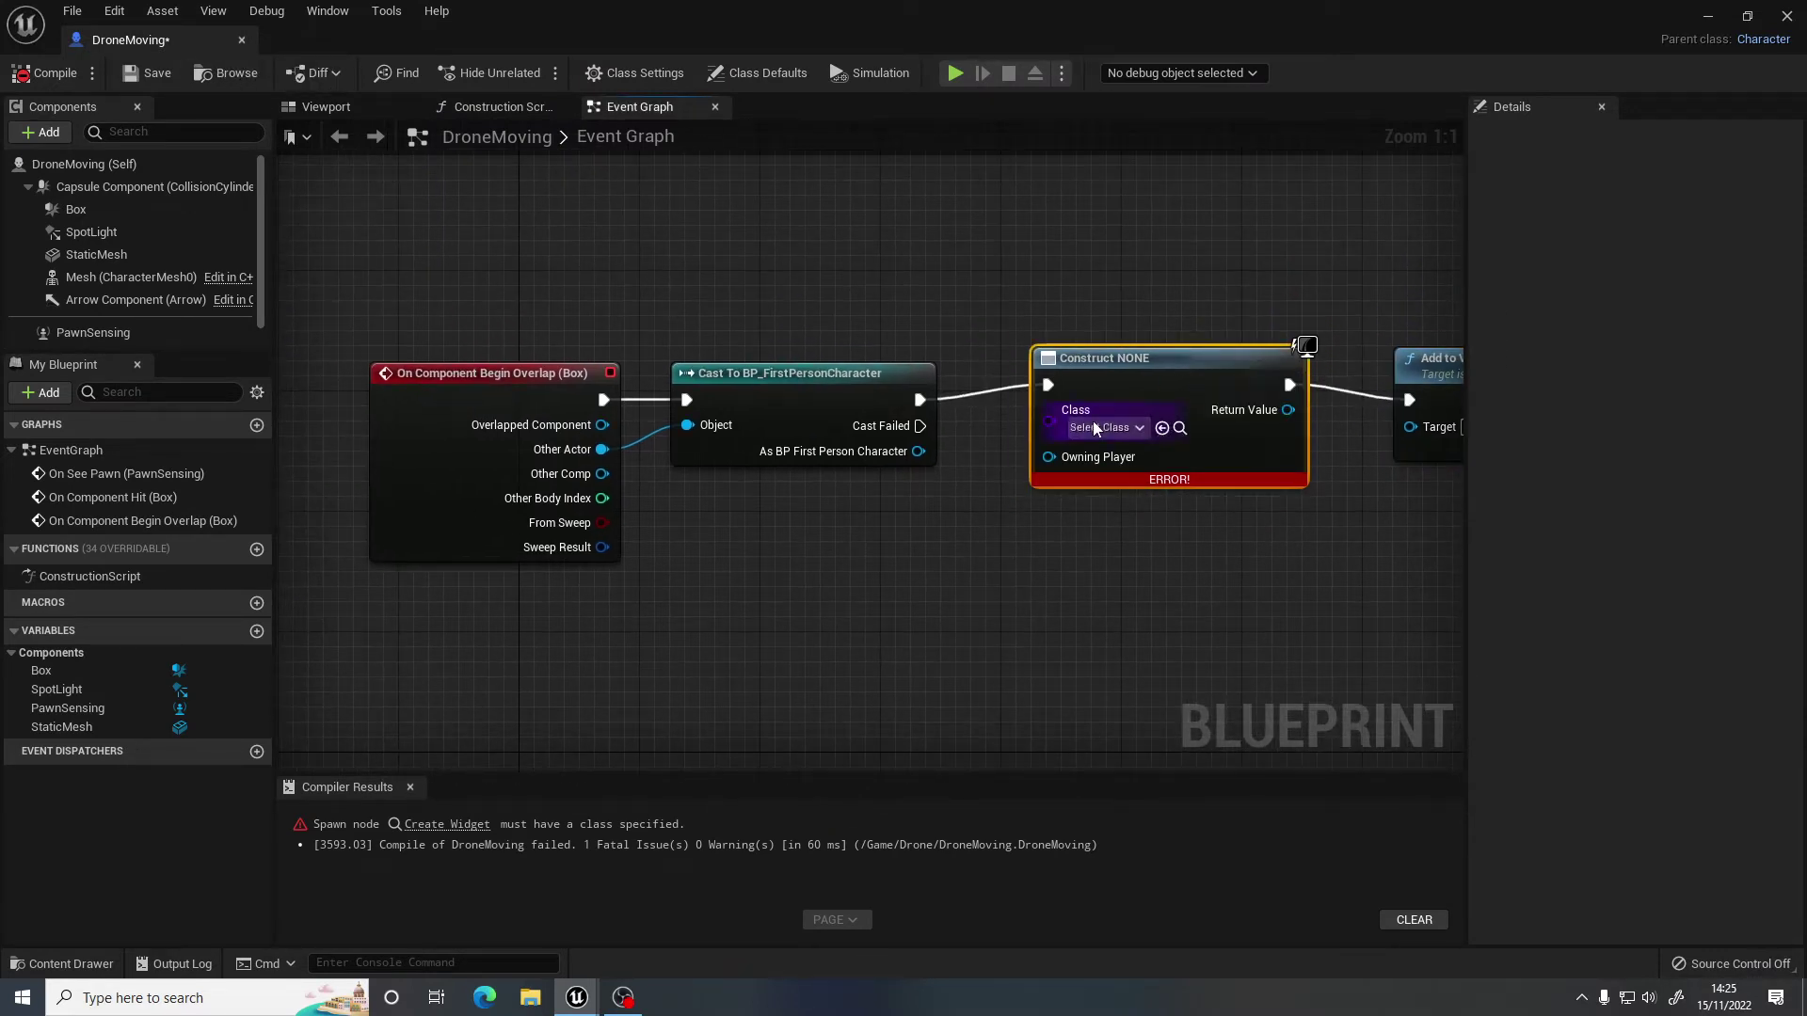
{"action": "left_click", "coordinate": [1095, 428]}
{"action": "left_click", "coordinate": [1158, 525]}
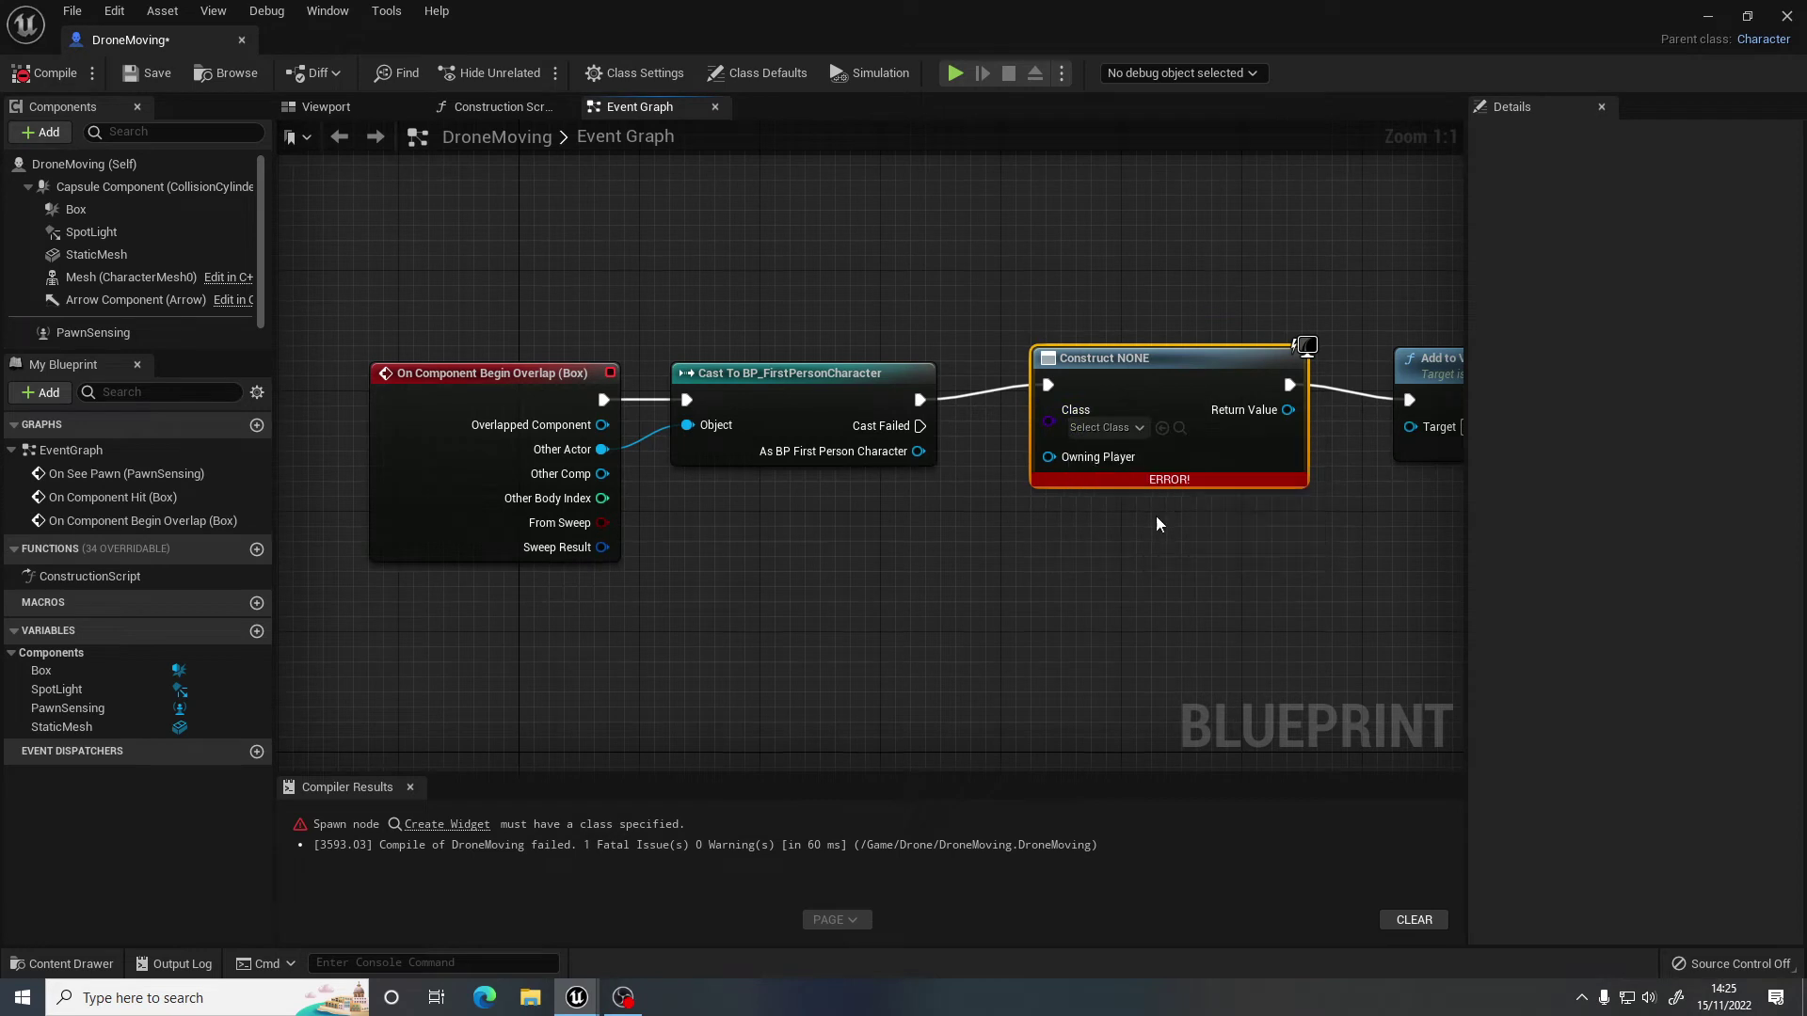
{"action": "left_click", "coordinate": [48, 75]}
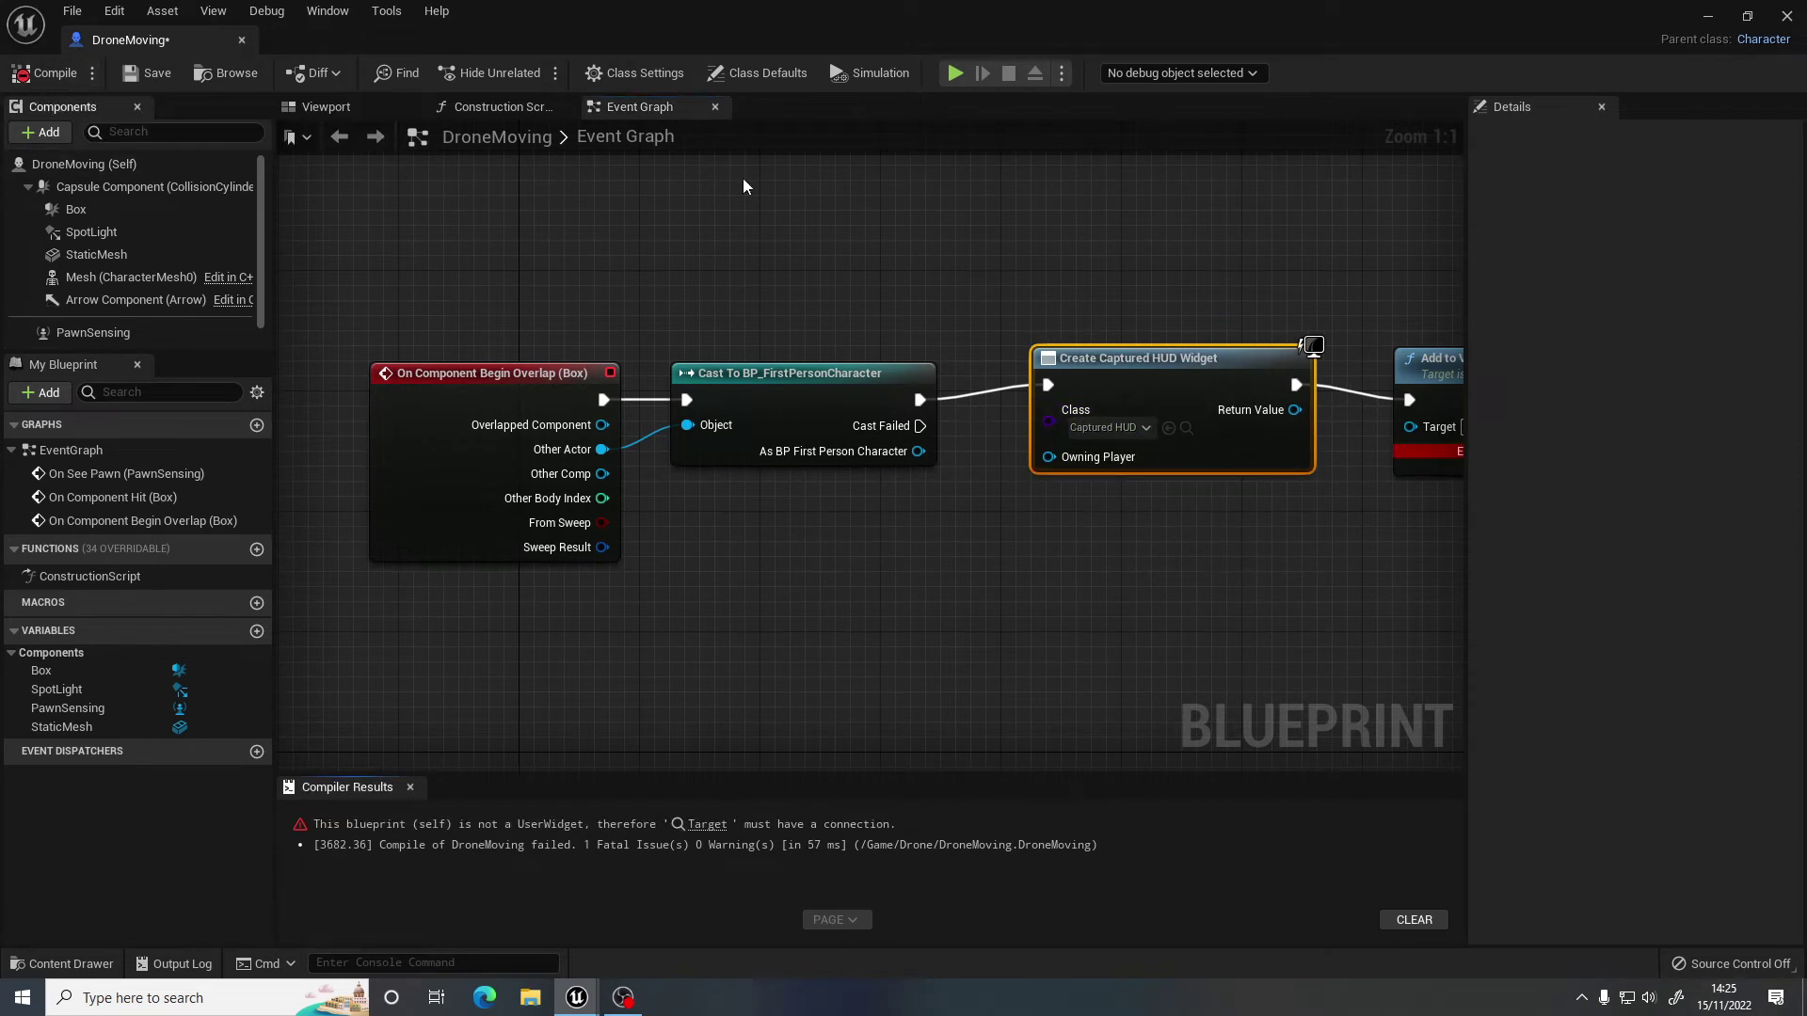
Connect the Create Widget node's Return Value to Add to Viewport's Target, then compile and close DroneMoving.
{"action": "right_click_drag", "start_coordinate": [828, 427], "coordinate": [601, 417]}
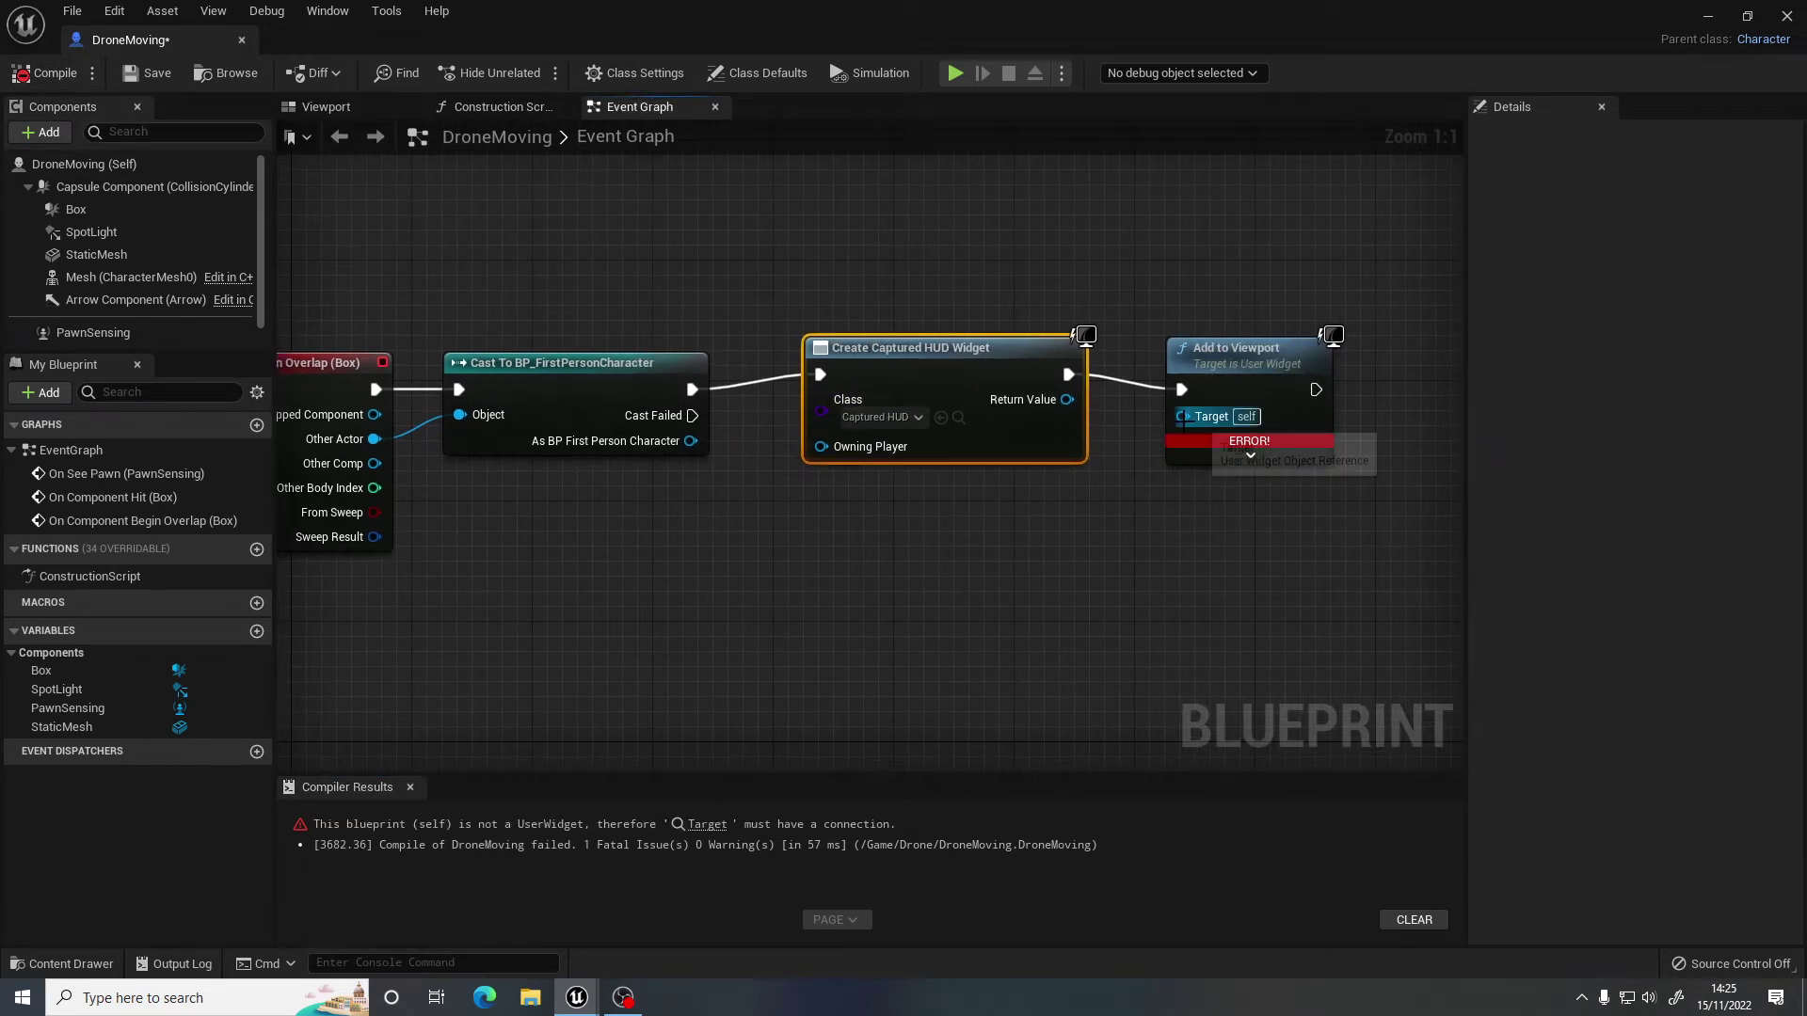
{"action": "left_click_drag", "start_coordinate": [1182, 416], "coordinate": [1067, 401]}
{"action": "left_click", "coordinate": [47, 75]}
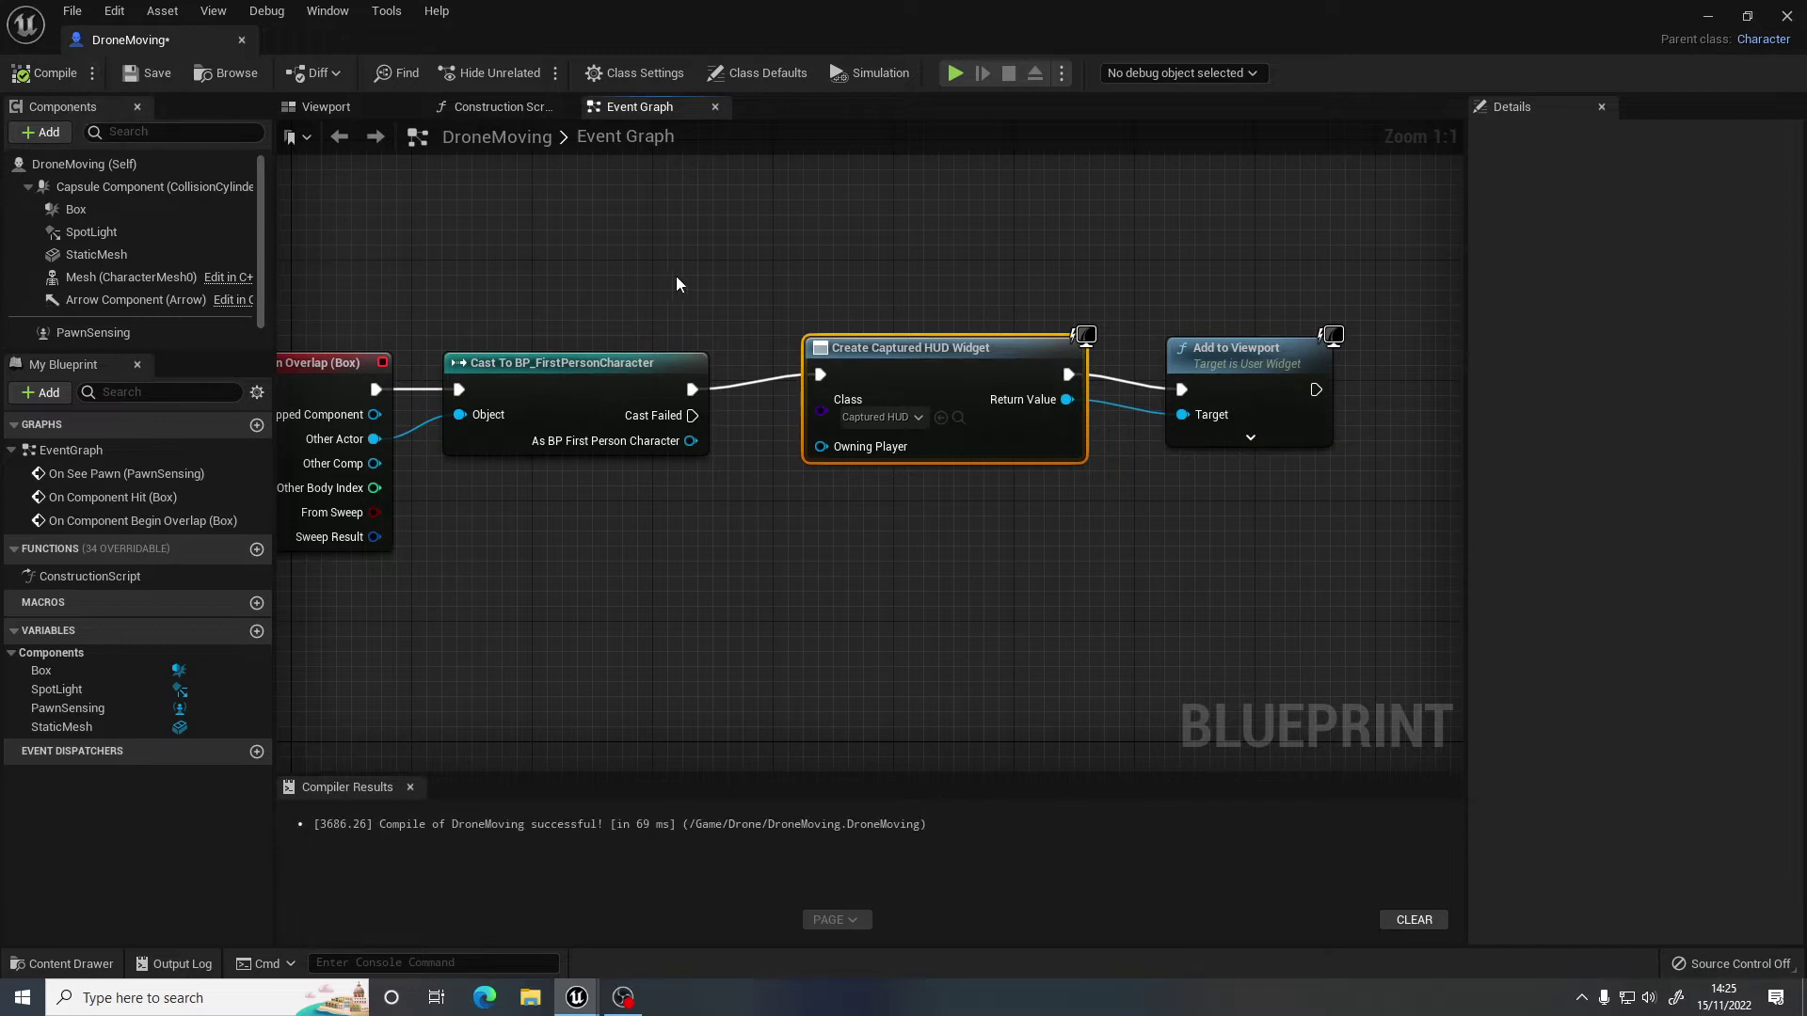
{"action": "right_click_drag", "start_coordinate": [675, 274], "coordinate": [819, 283]}
{"action": "scroll", "coordinate": [743, 298], "scroll_direction": "down", "scroll_amount": 1}
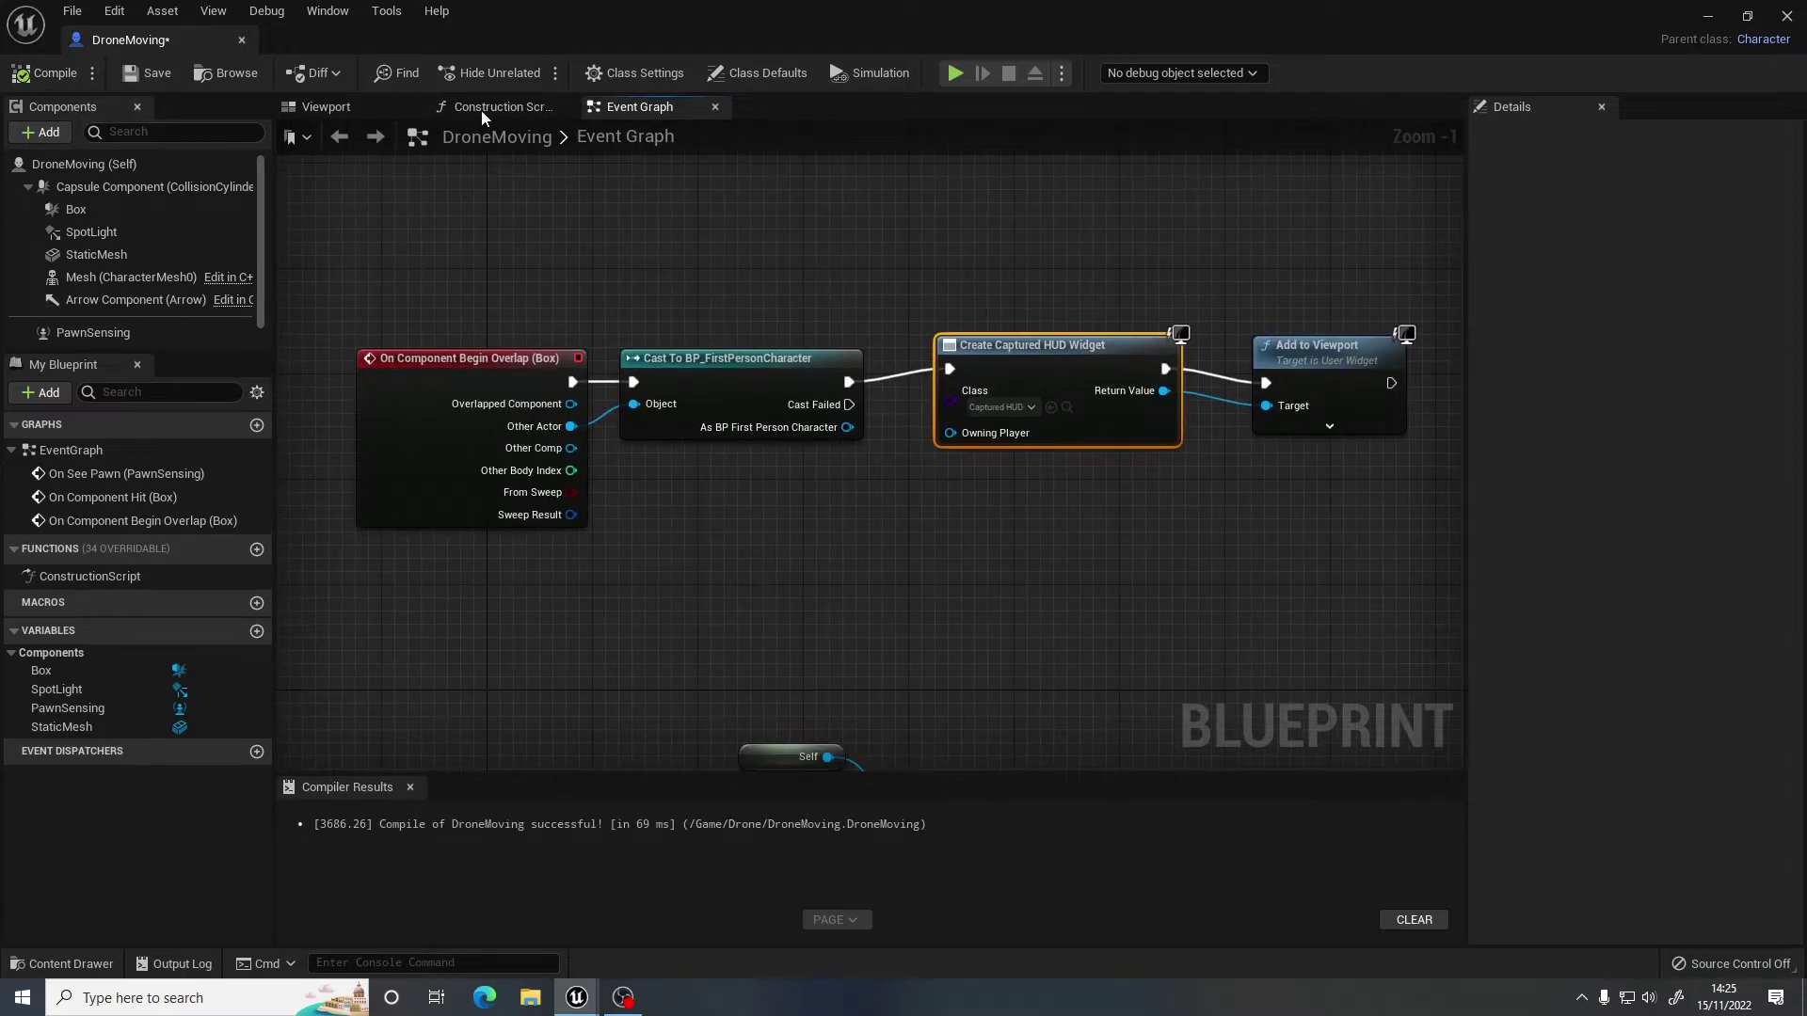
{"action": "left_click", "coordinate": [241, 41]}
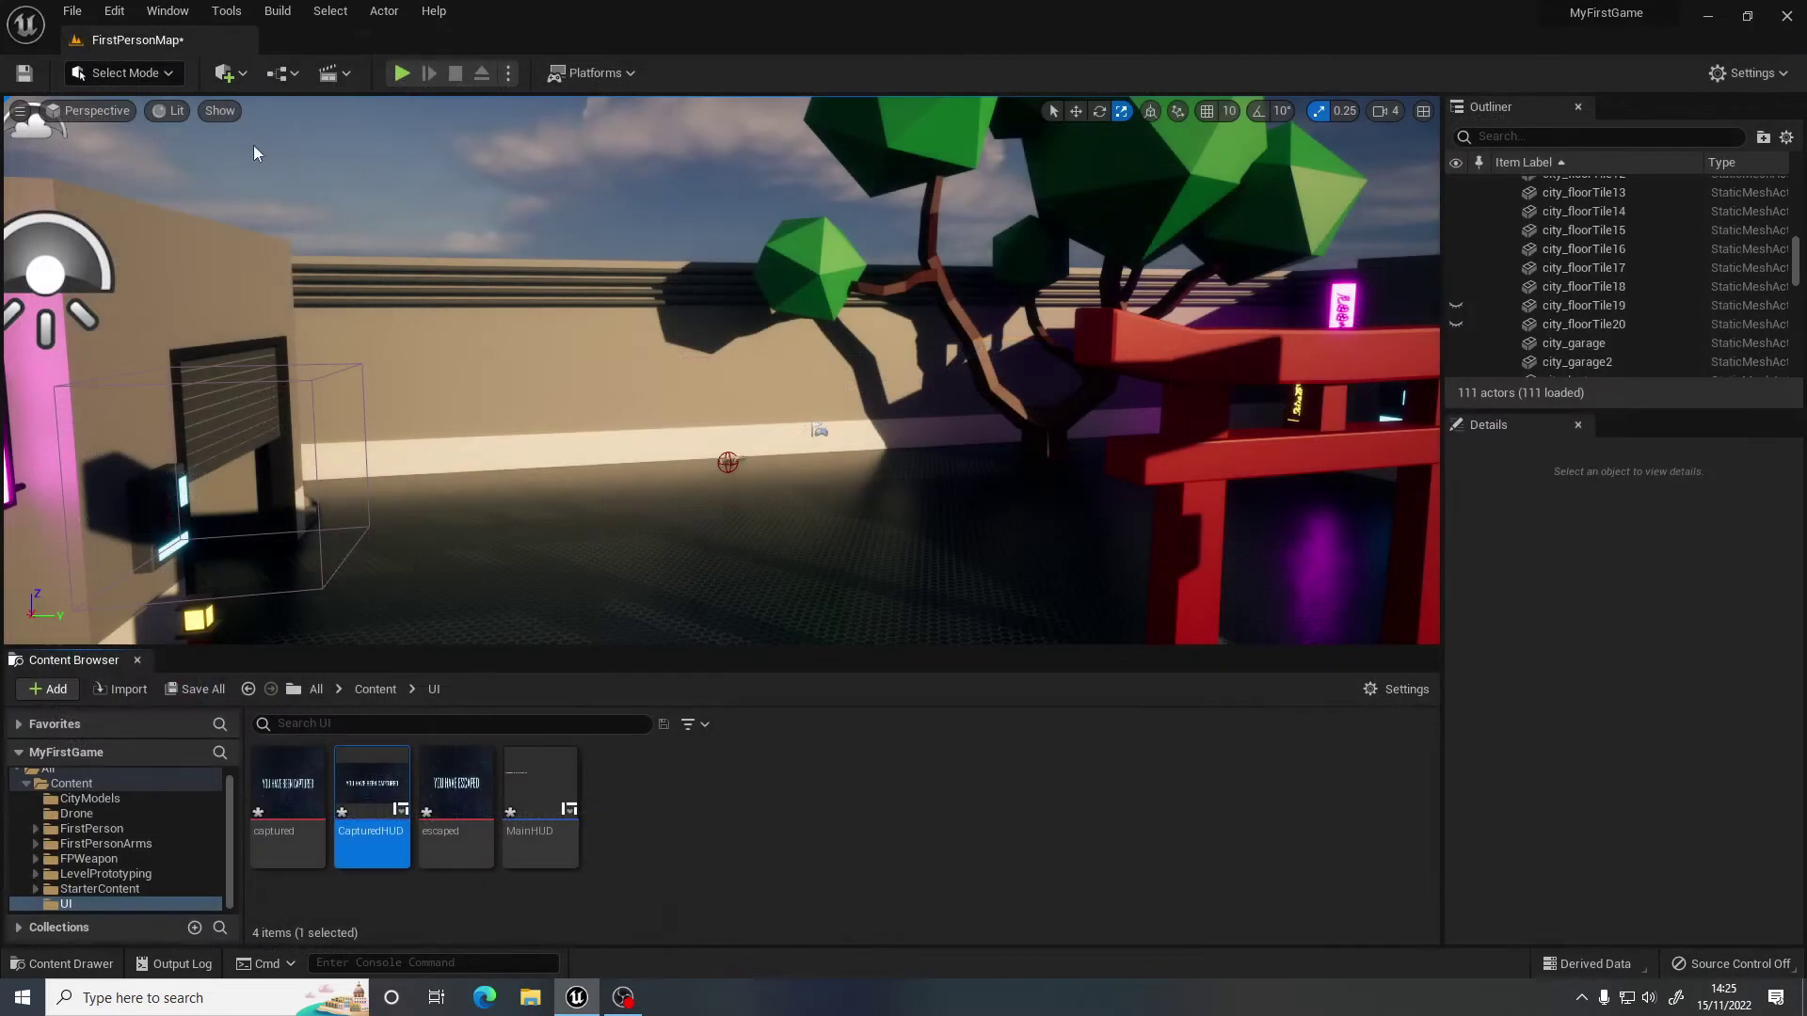
Playtest the level by walking the player into a drone to test the captured screen, and end the play session.
{"action": "left_click", "coordinate": [402, 74]}
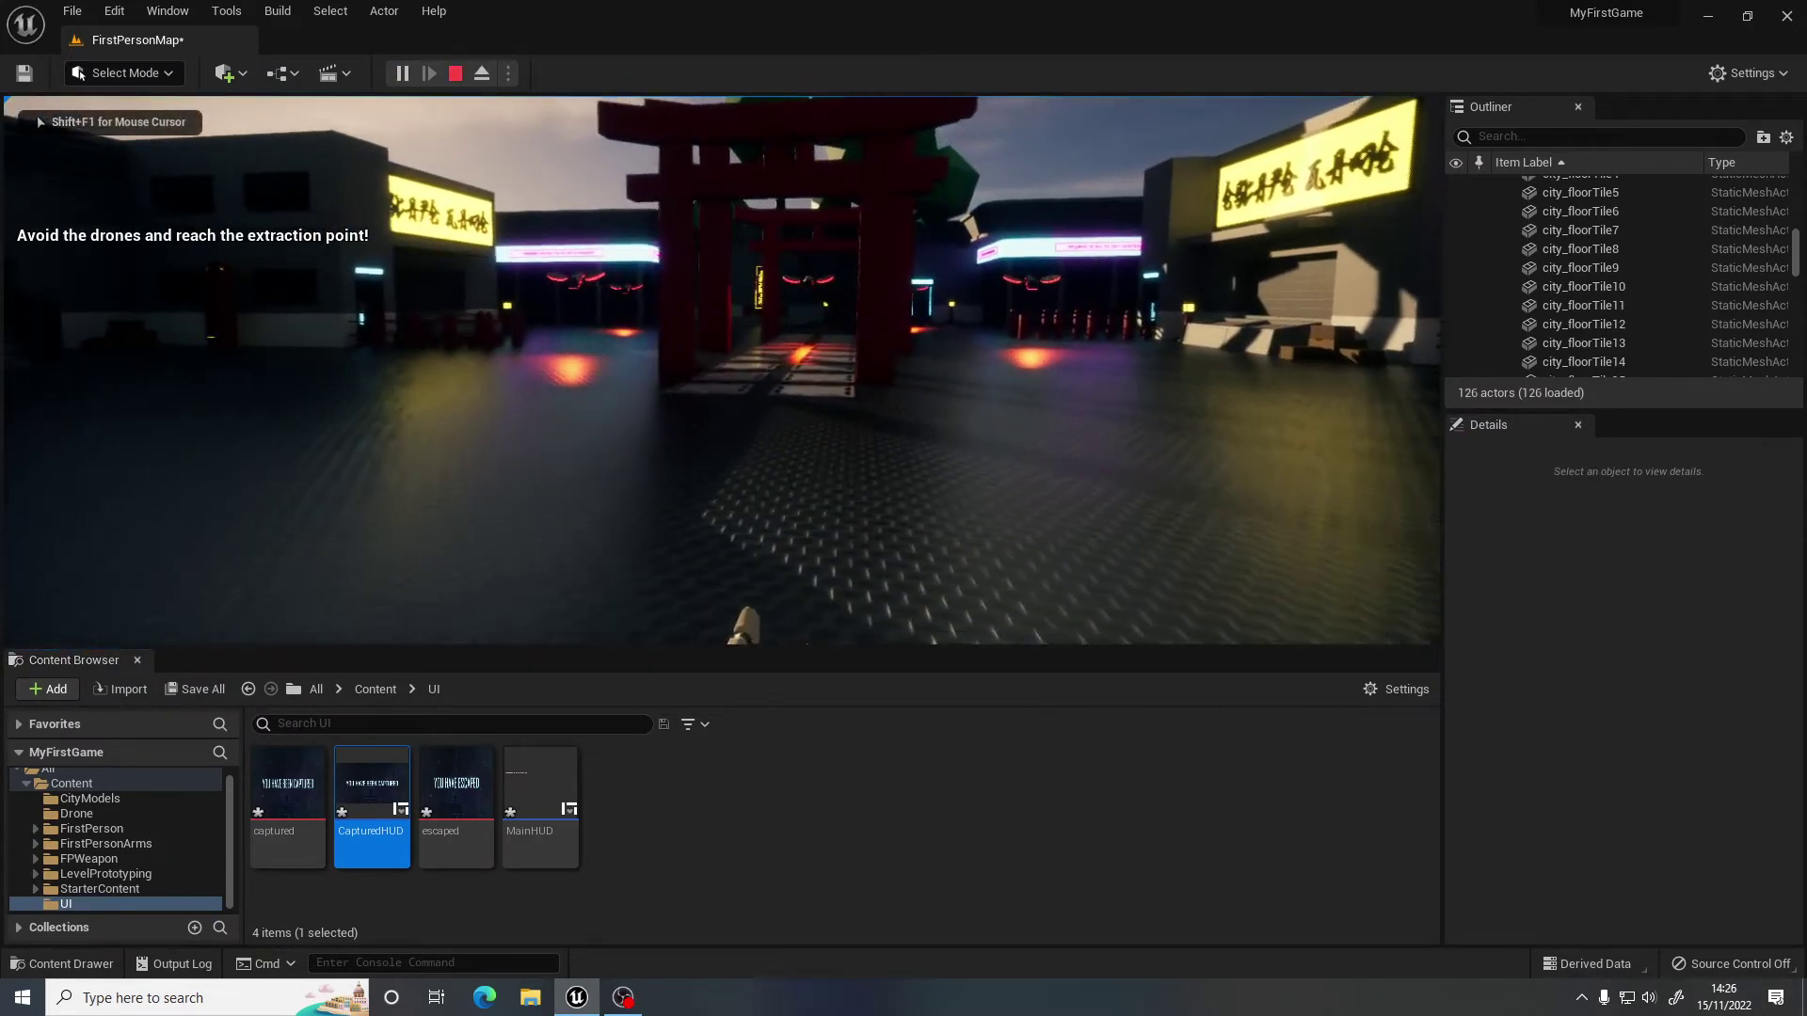
{"action": "key", "text": "w"}
{"action": "key", "text": "d"}
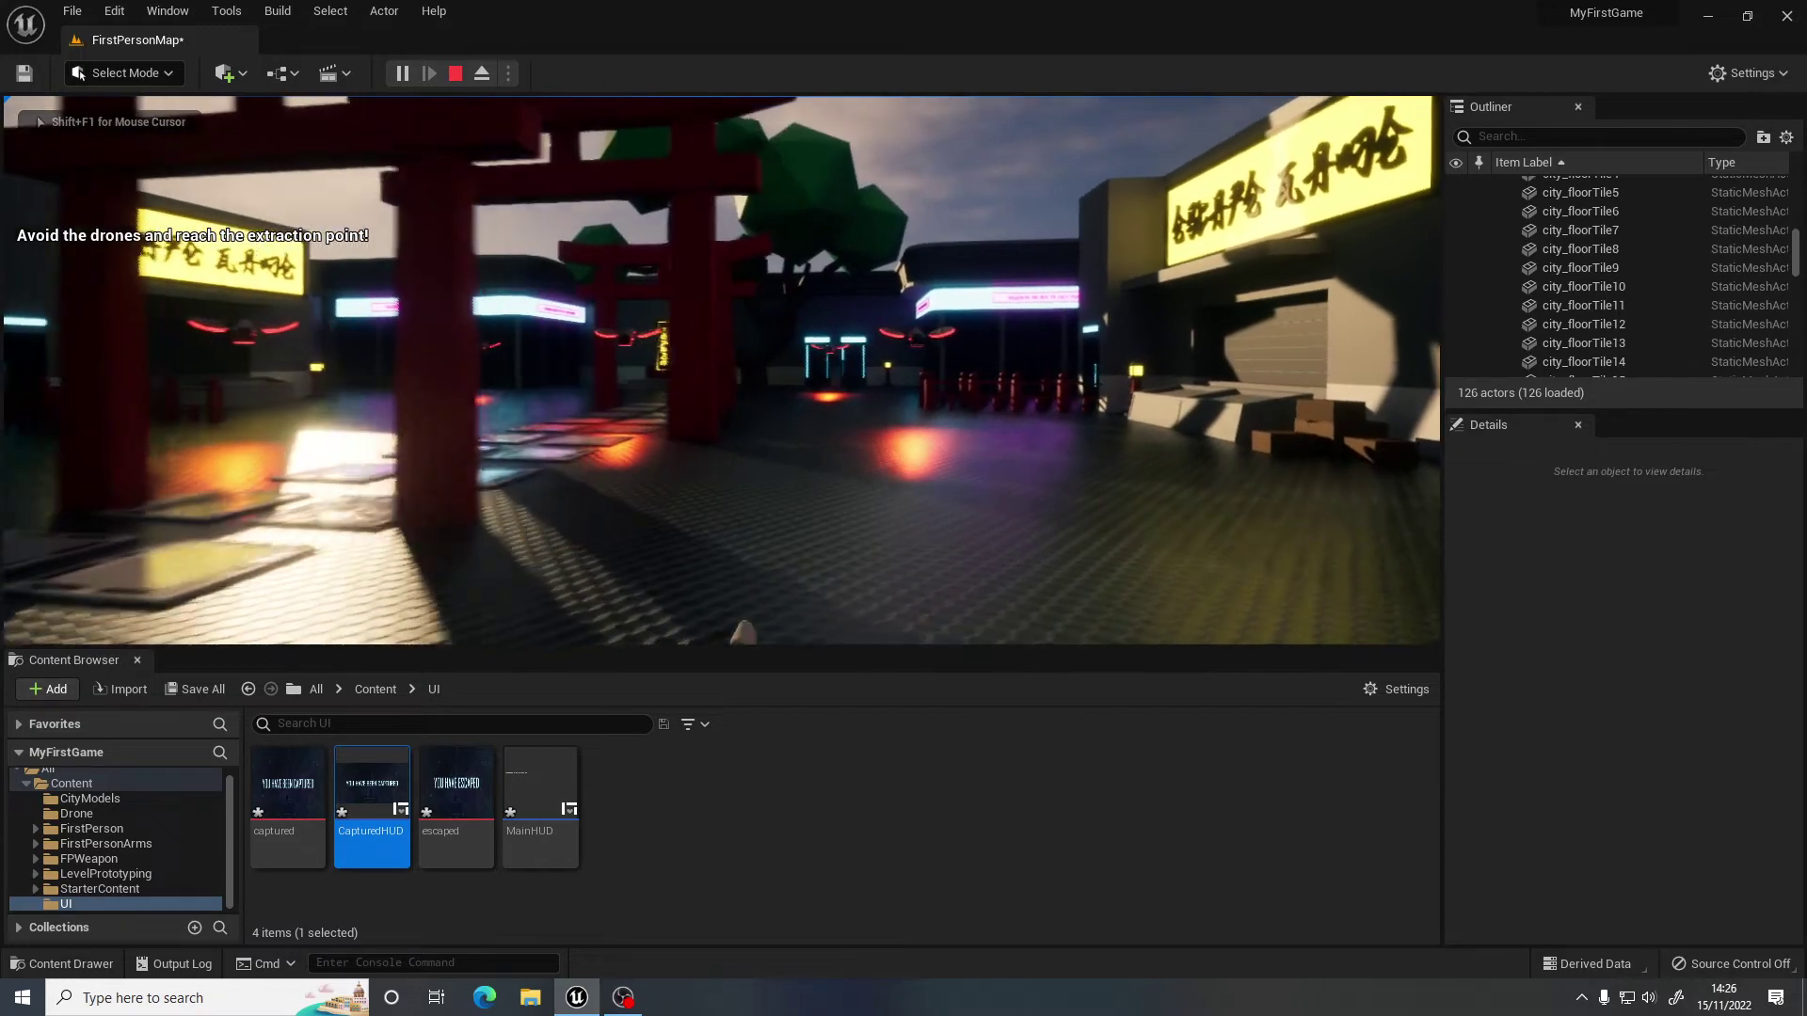
{"action": "key", "text": "w"}
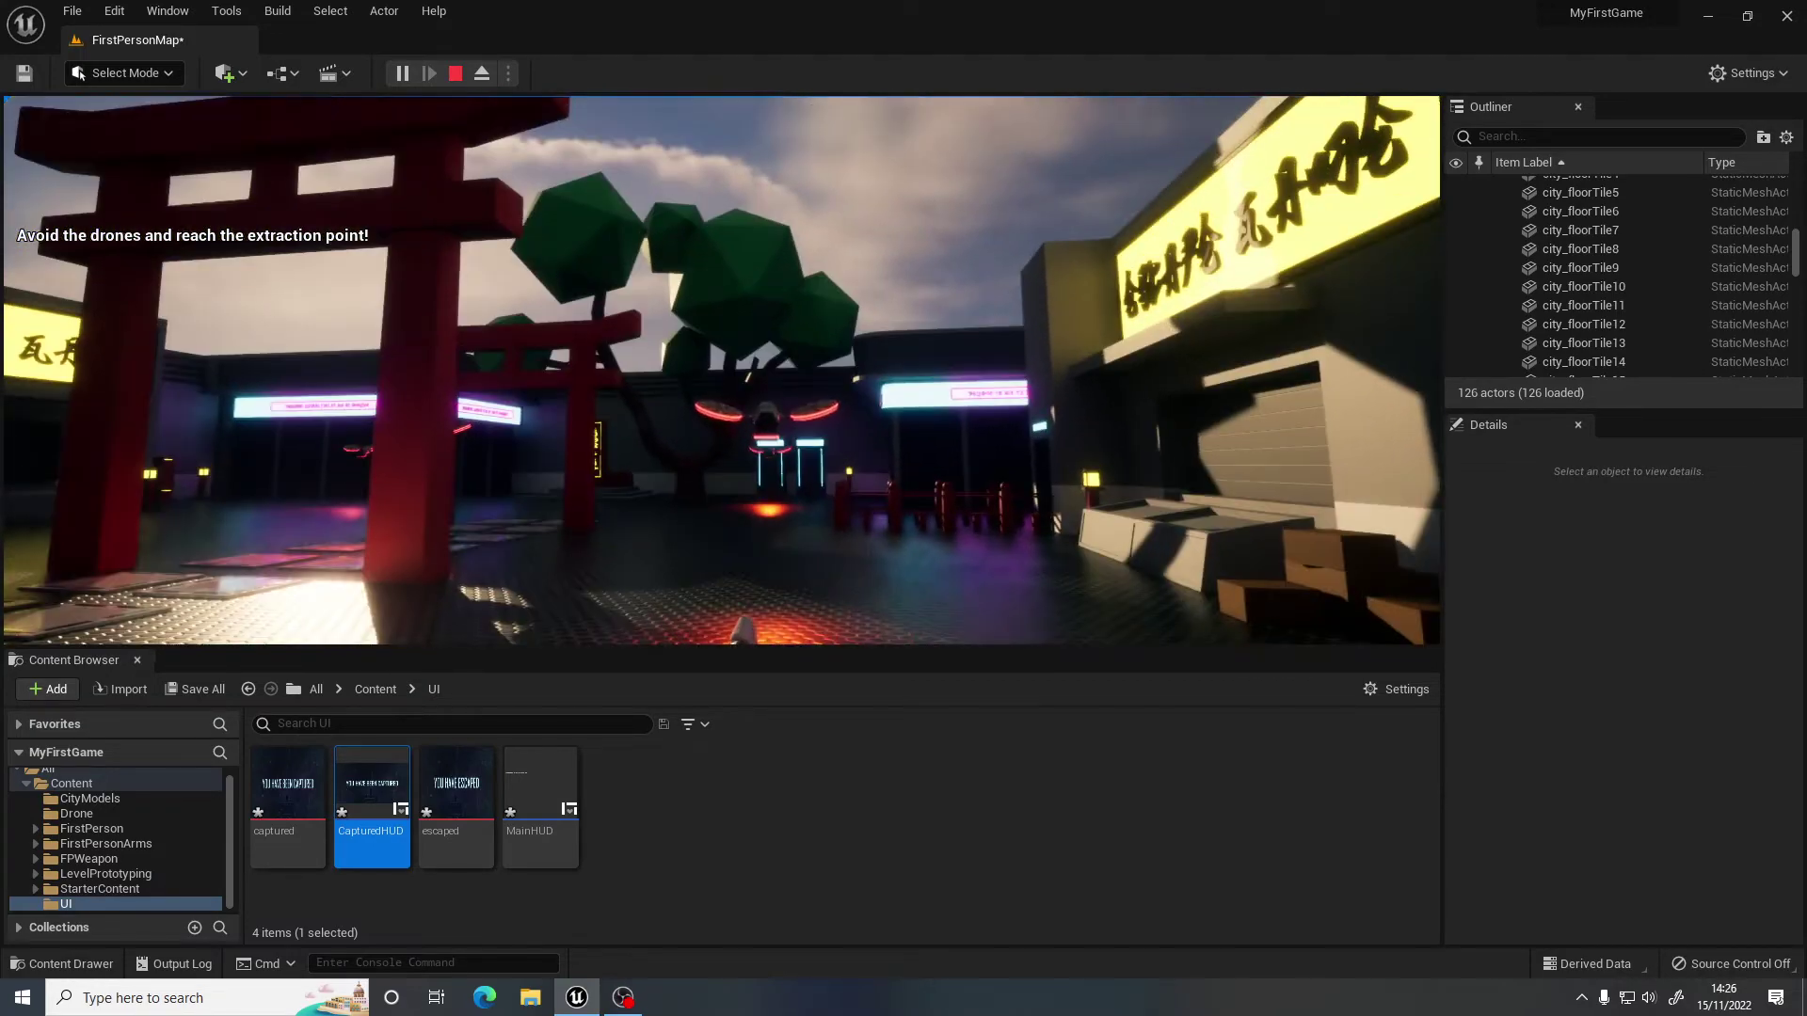
{"action": "key", "text": "w"}
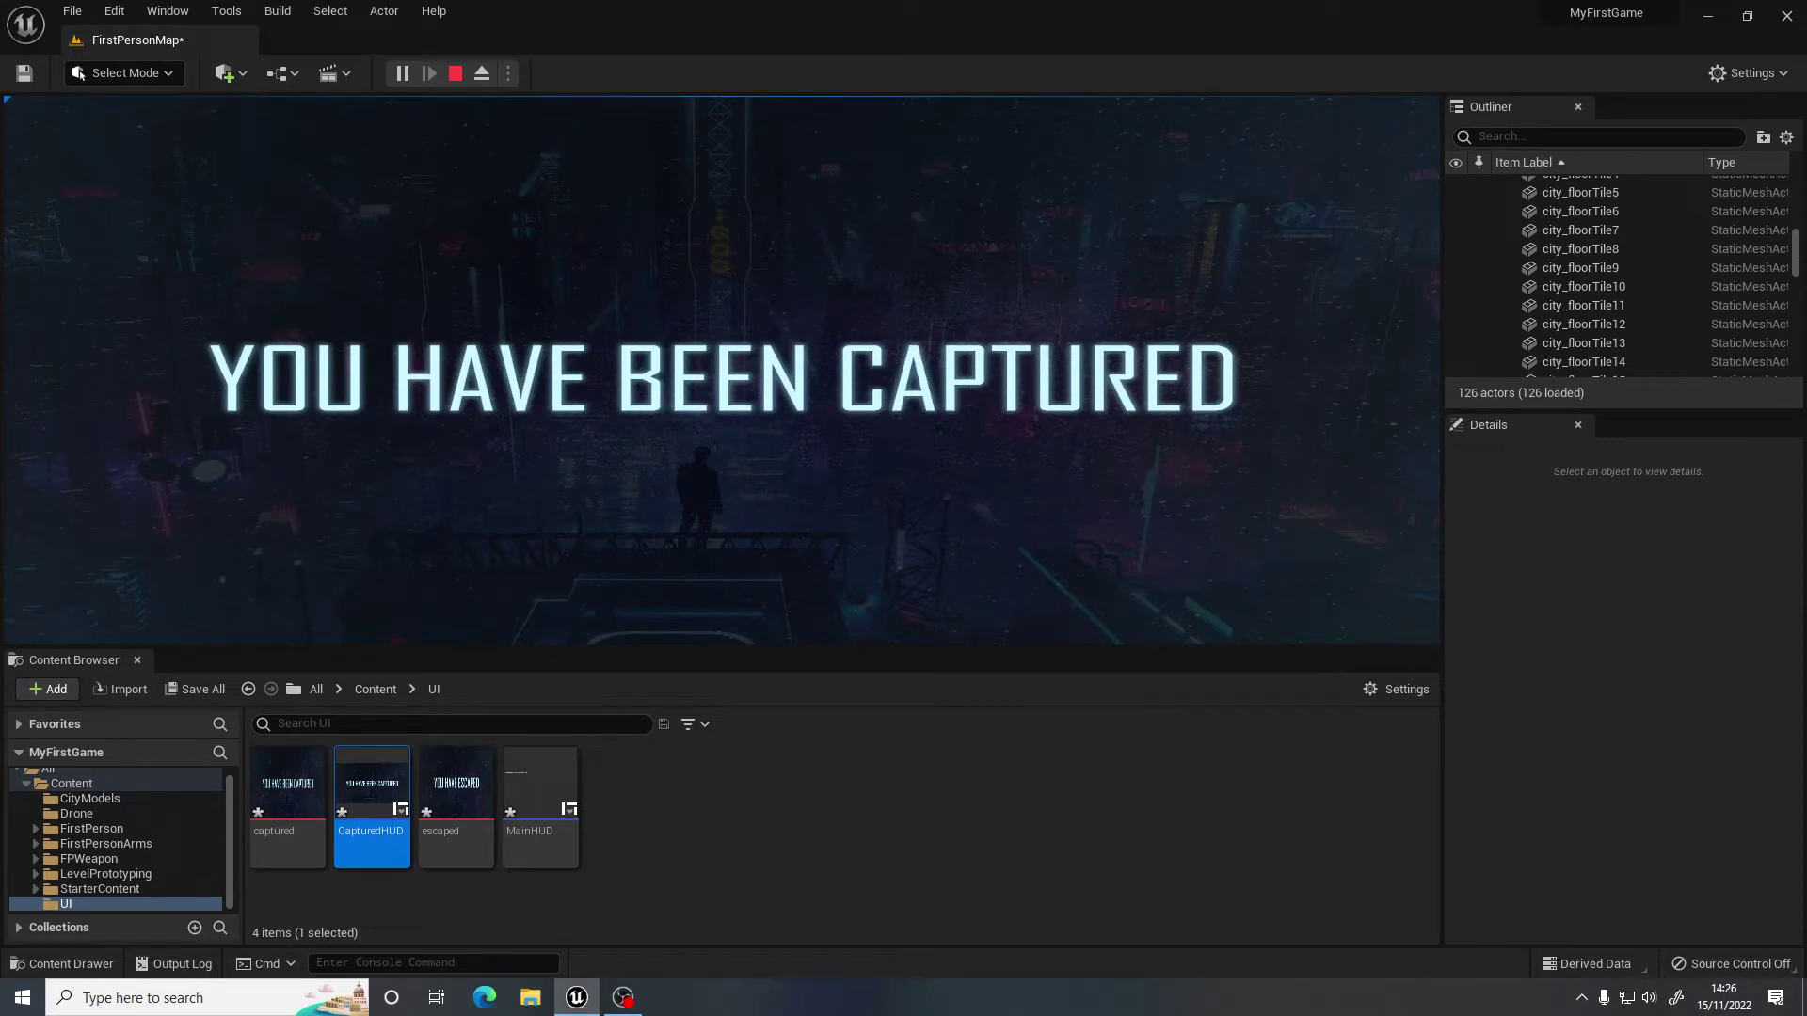
{"action": "key", "text": "Escape"}
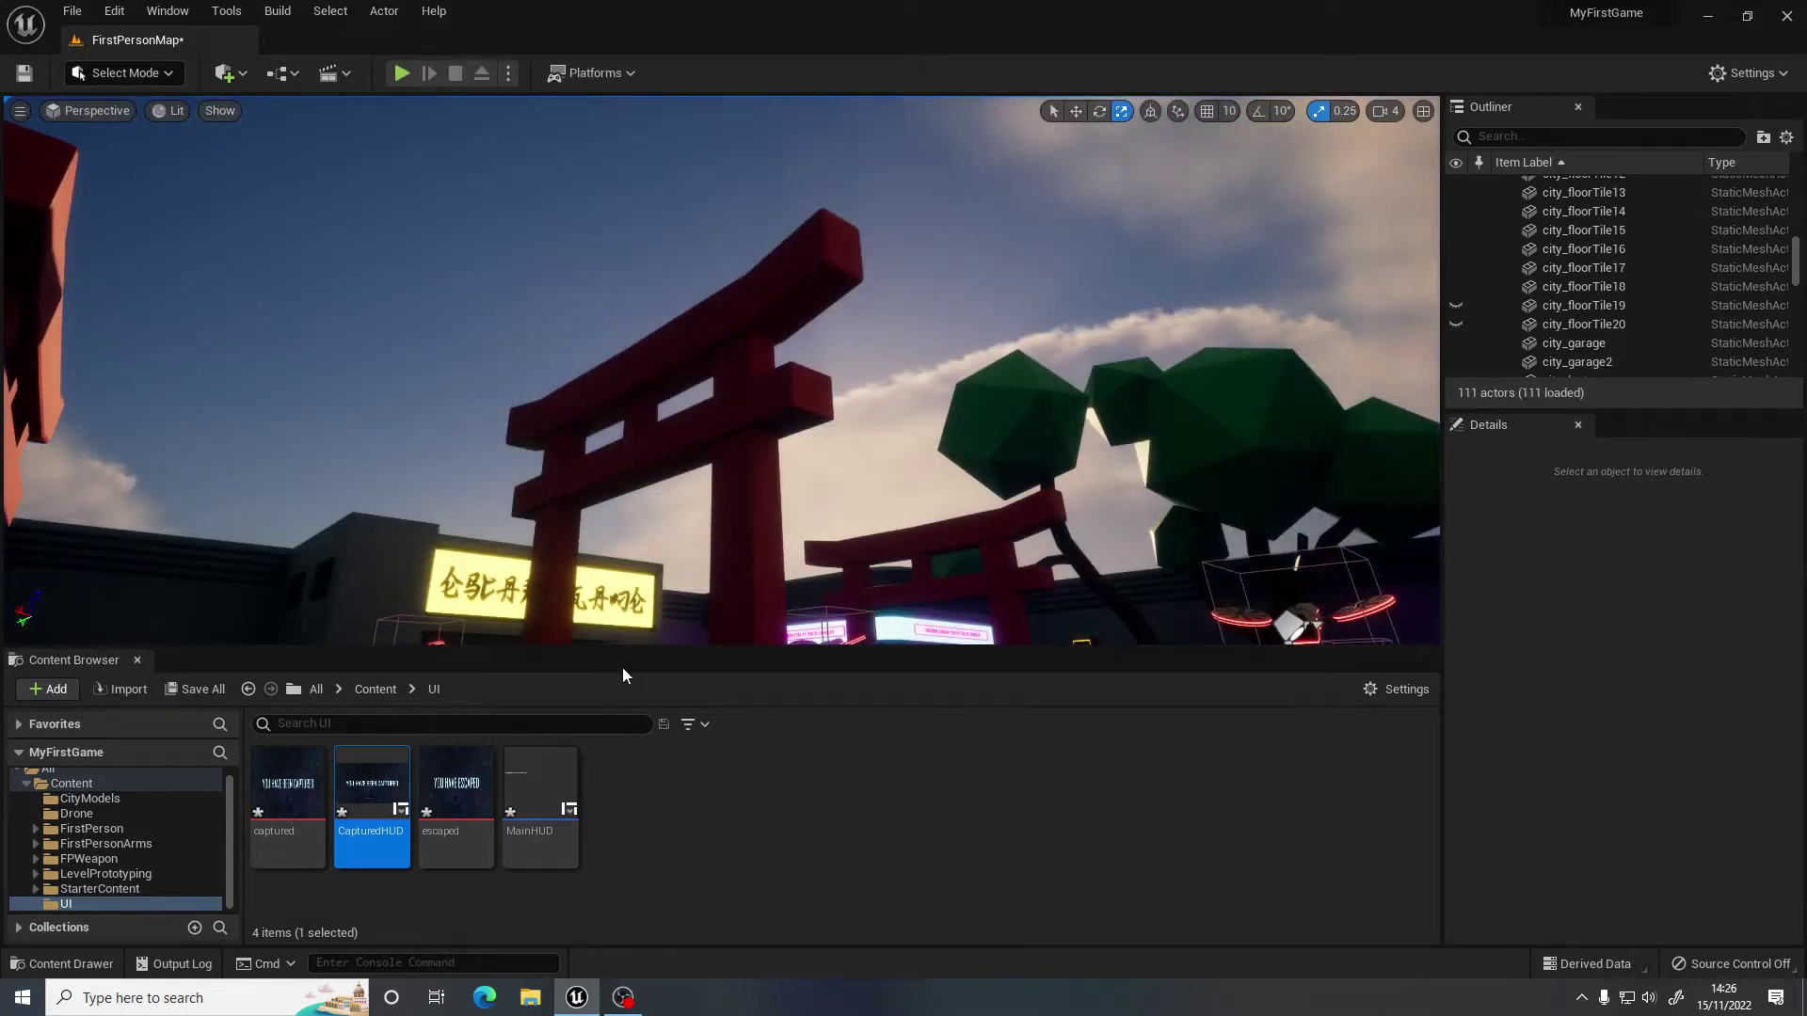
Close the docked Content Browser to enlarge the viewport, and playtest running into a drone once more before stopping play.
{"action": "left_click", "coordinate": [138, 660]}
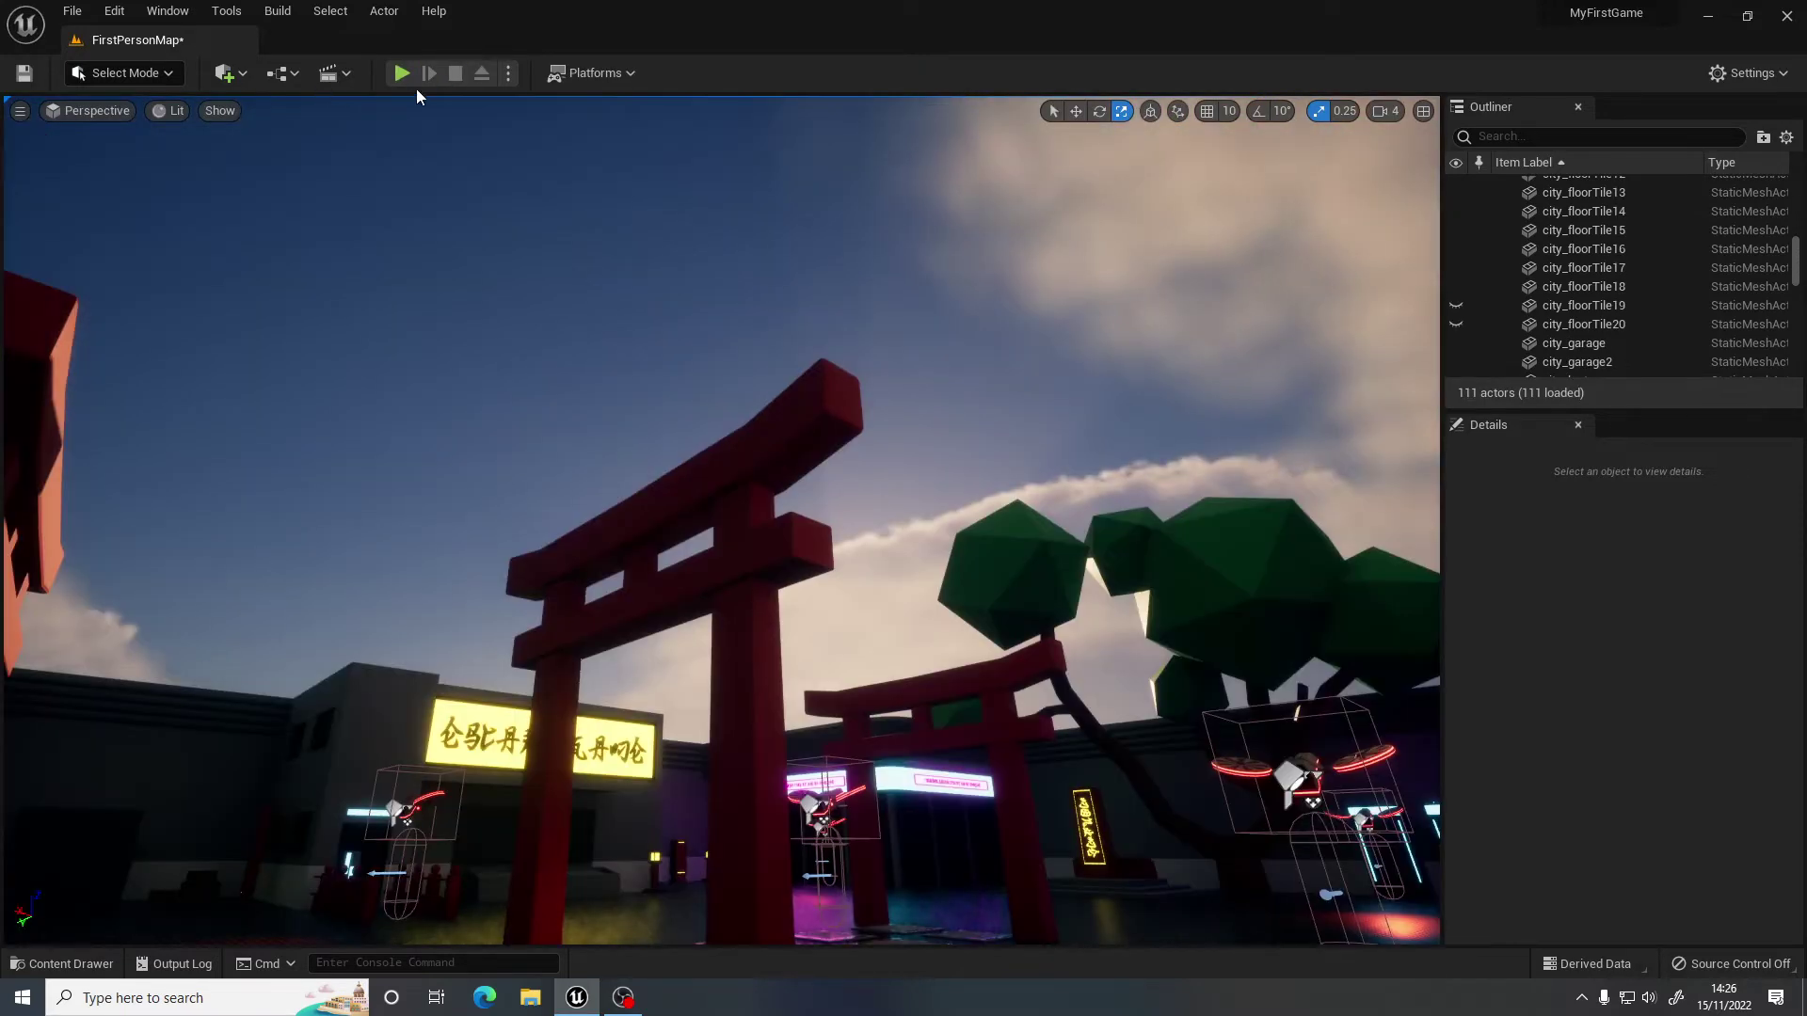
{"action": "left_click", "coordinate": [401, 72]}
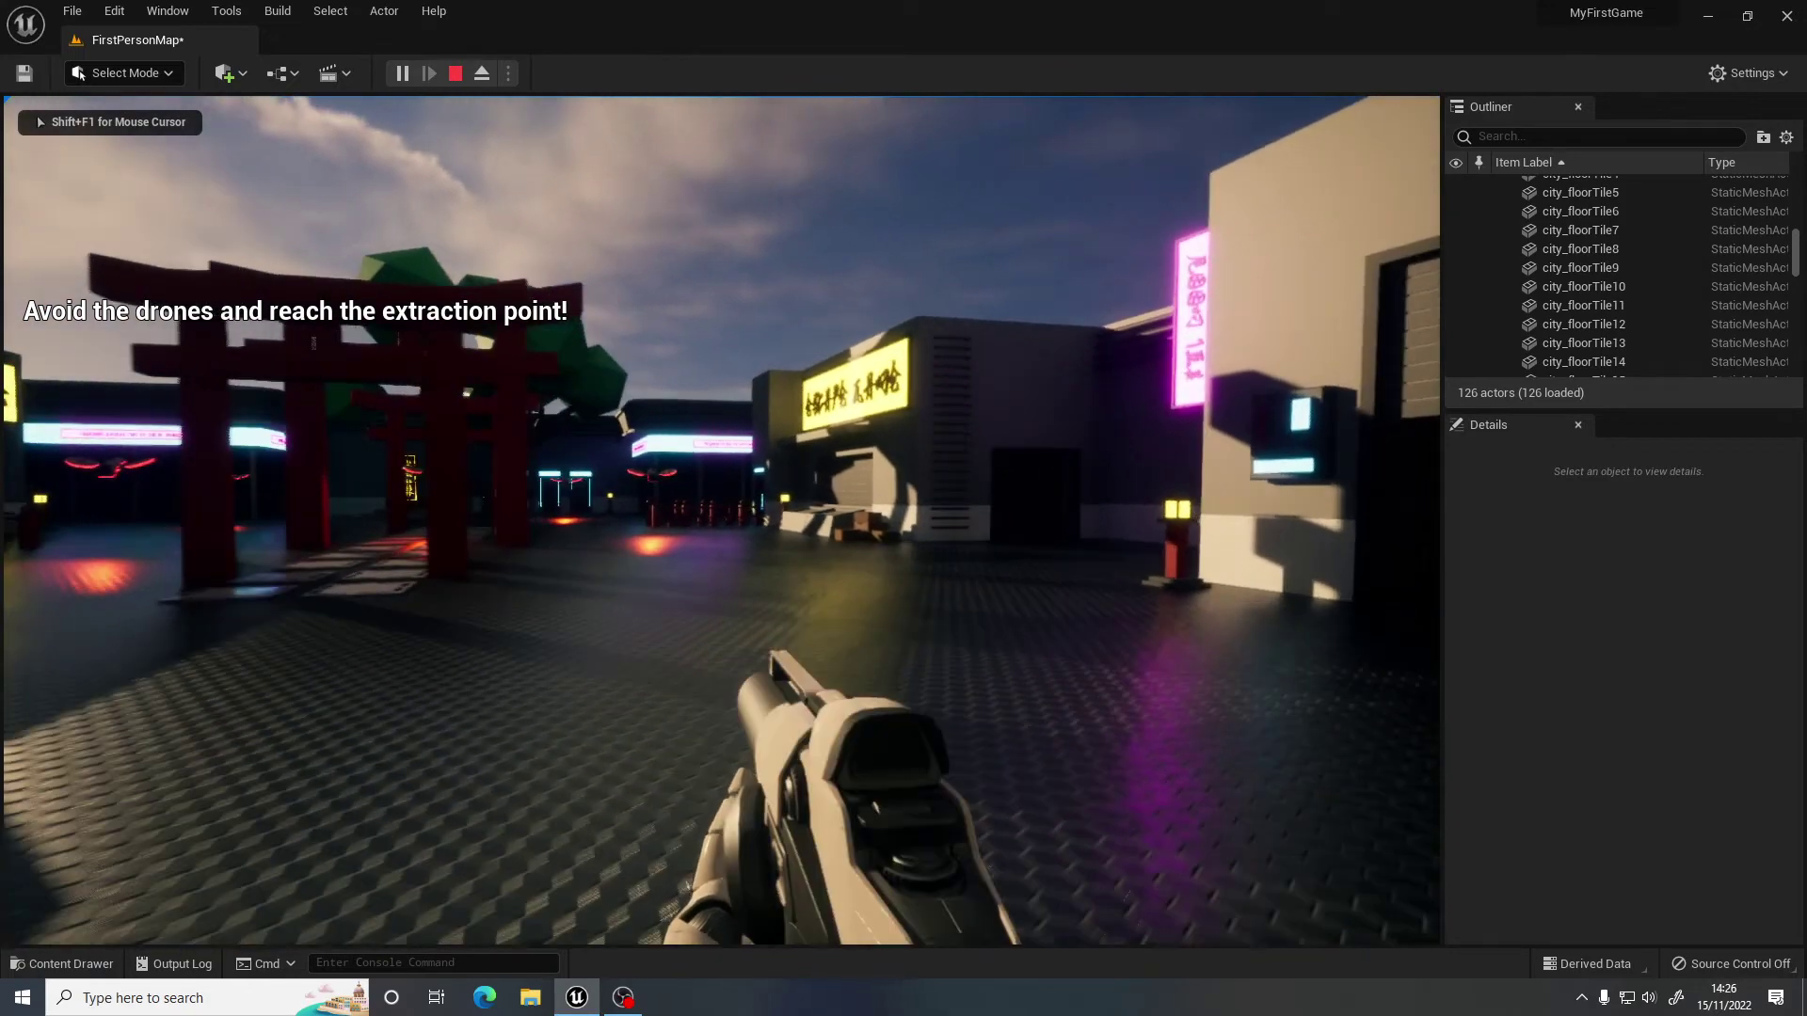
{"action": "key", "text": "w"}
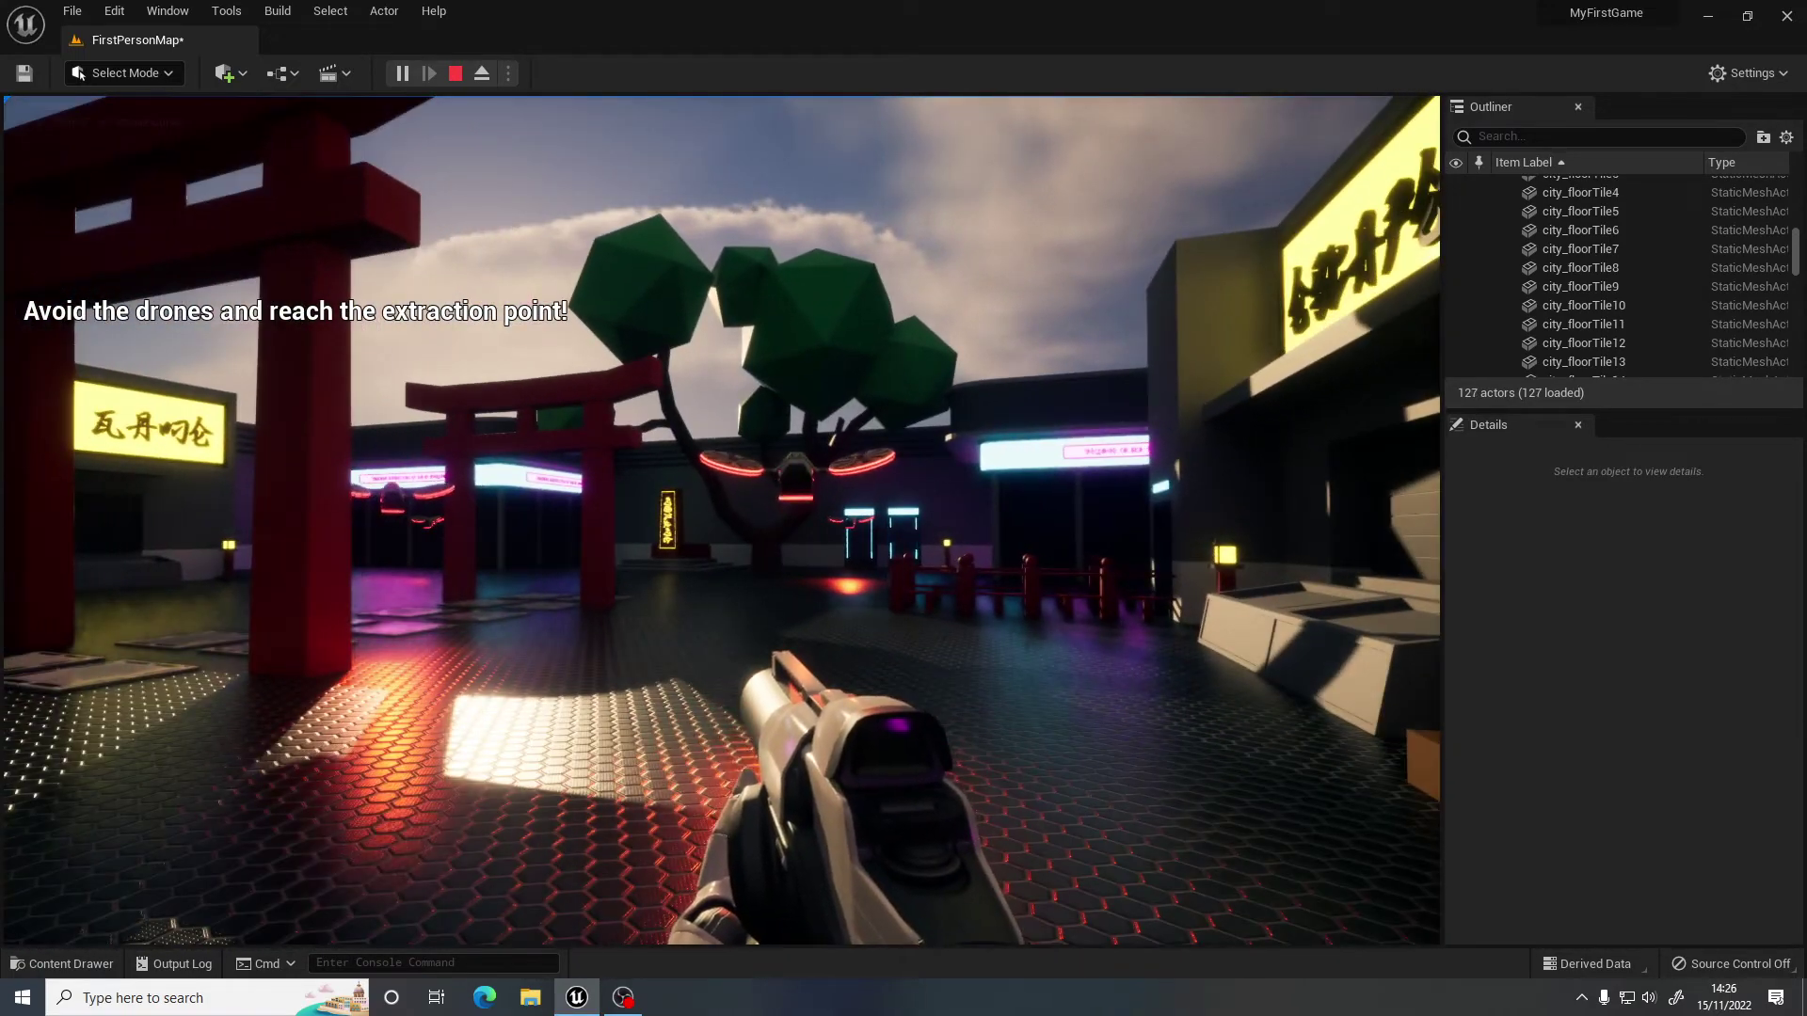
{"action": "key", "text": "w"}
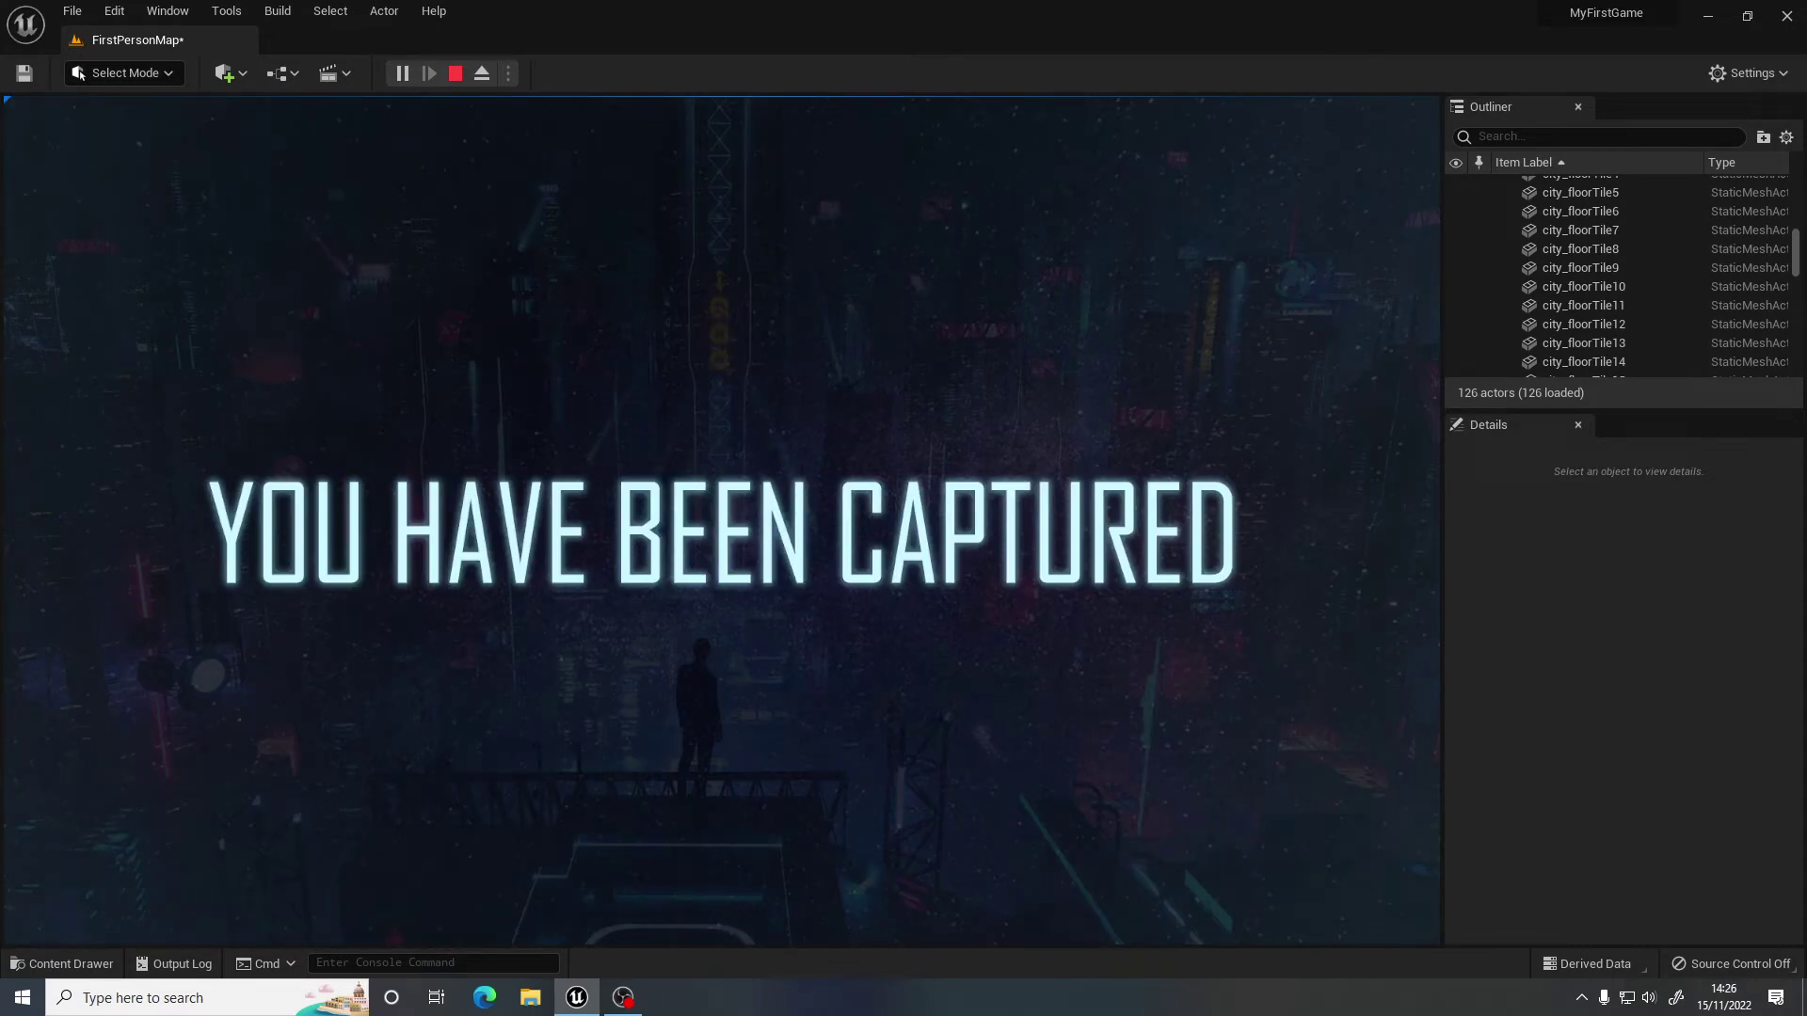
{"action": "key", "text": "Escape"}
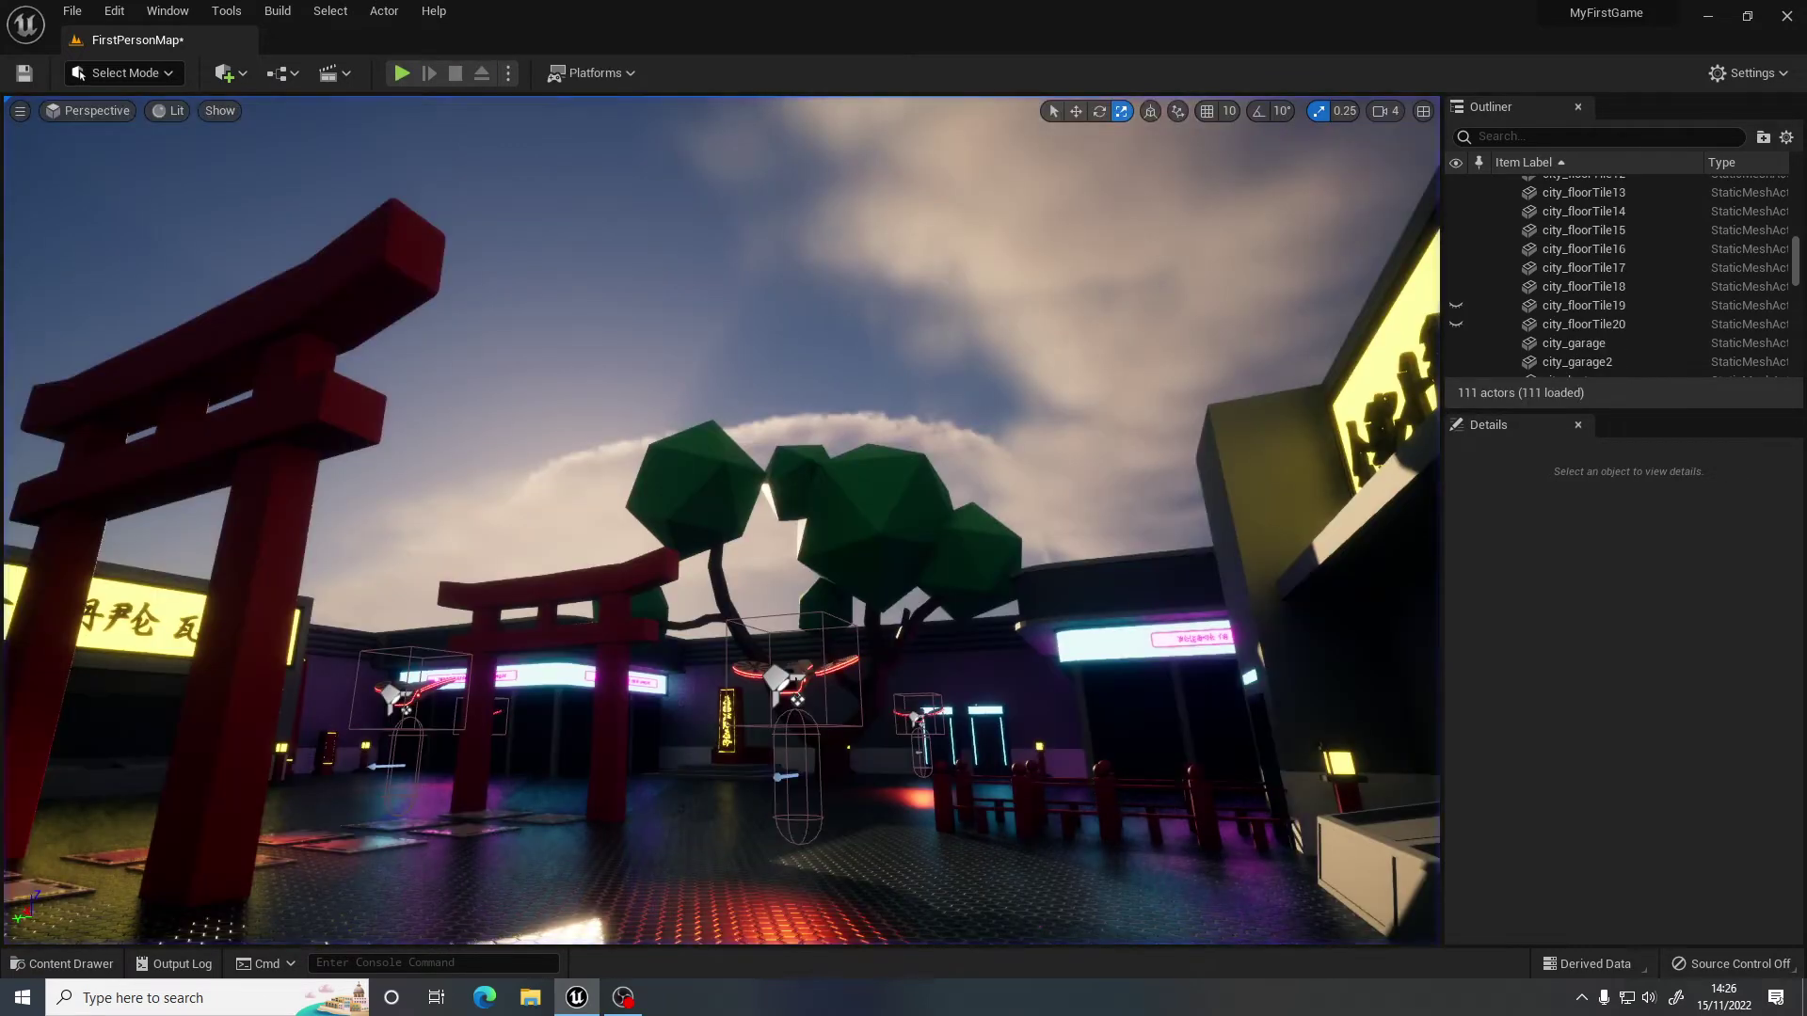
{"action": "right_click_drag", "start_coordinate": [721, 520], "coordinate": [721, 520]}
Open the CapturedHUD widget from the UI folder and add a button about 210 by 128 centred below the captured message.
{"action": "left_click", "coordinate": [94, 963]}
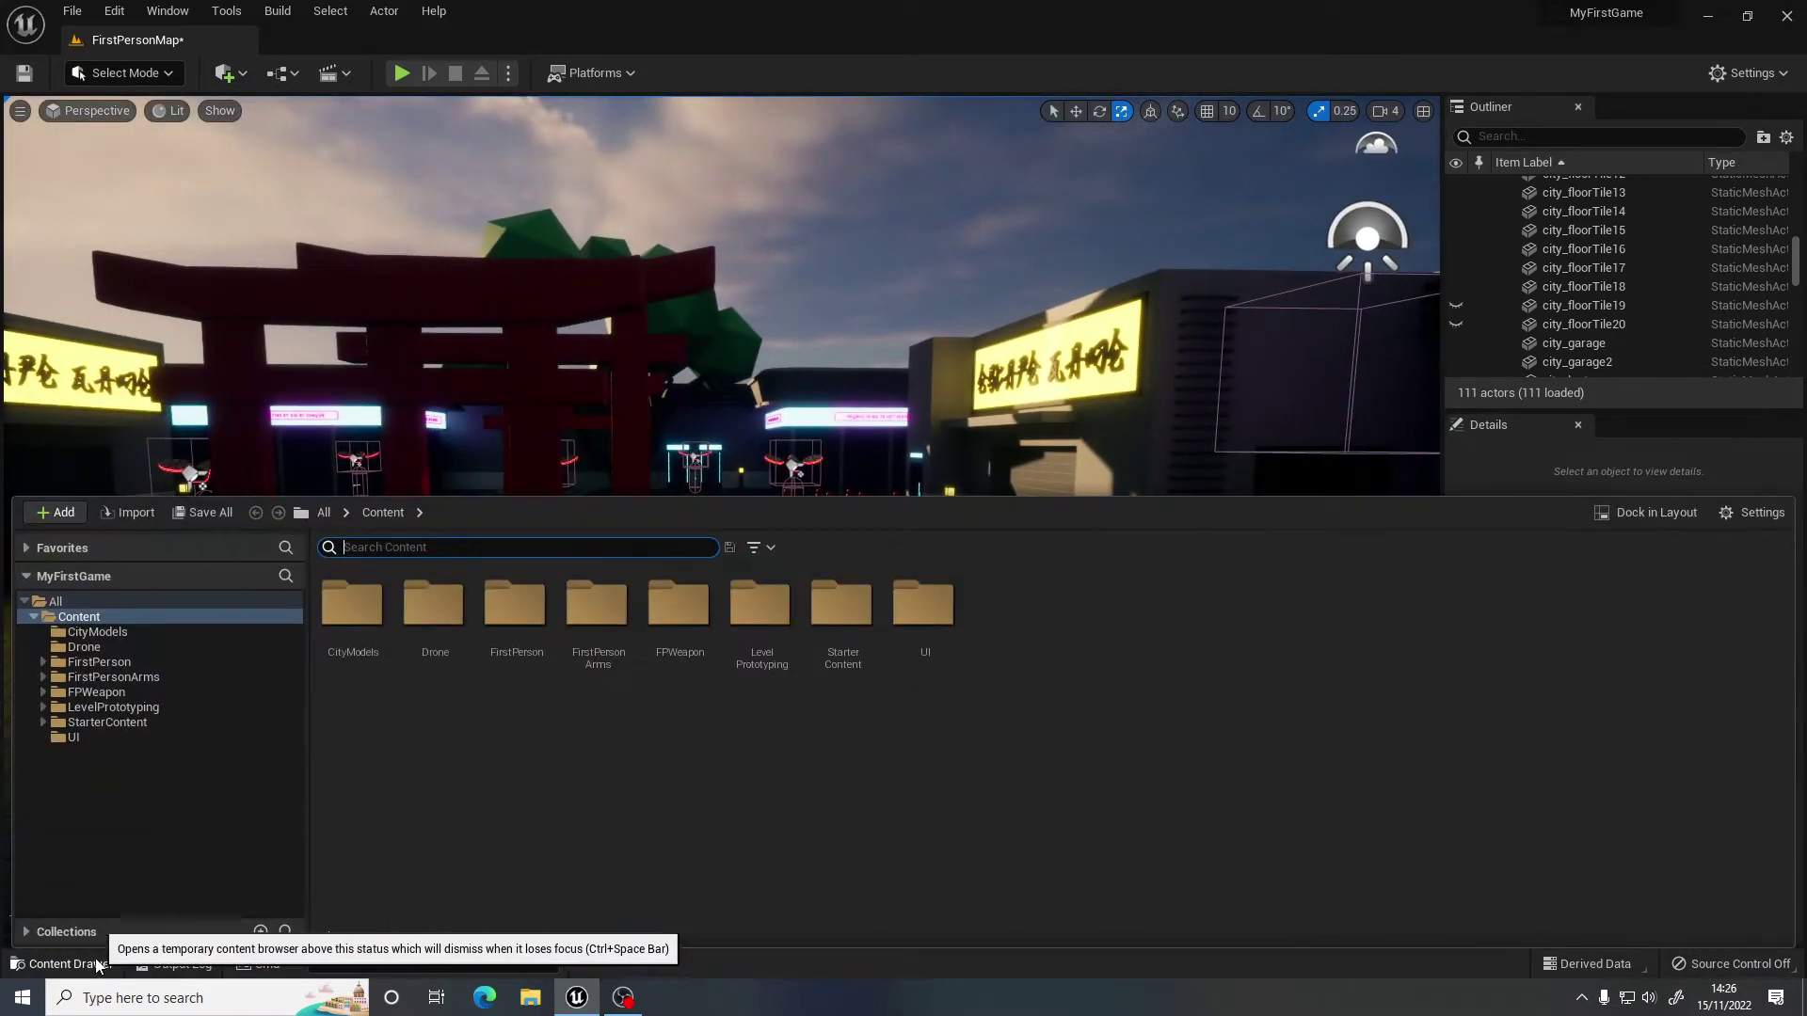
{"action": "double_click", "coordinate": [932, 659]}
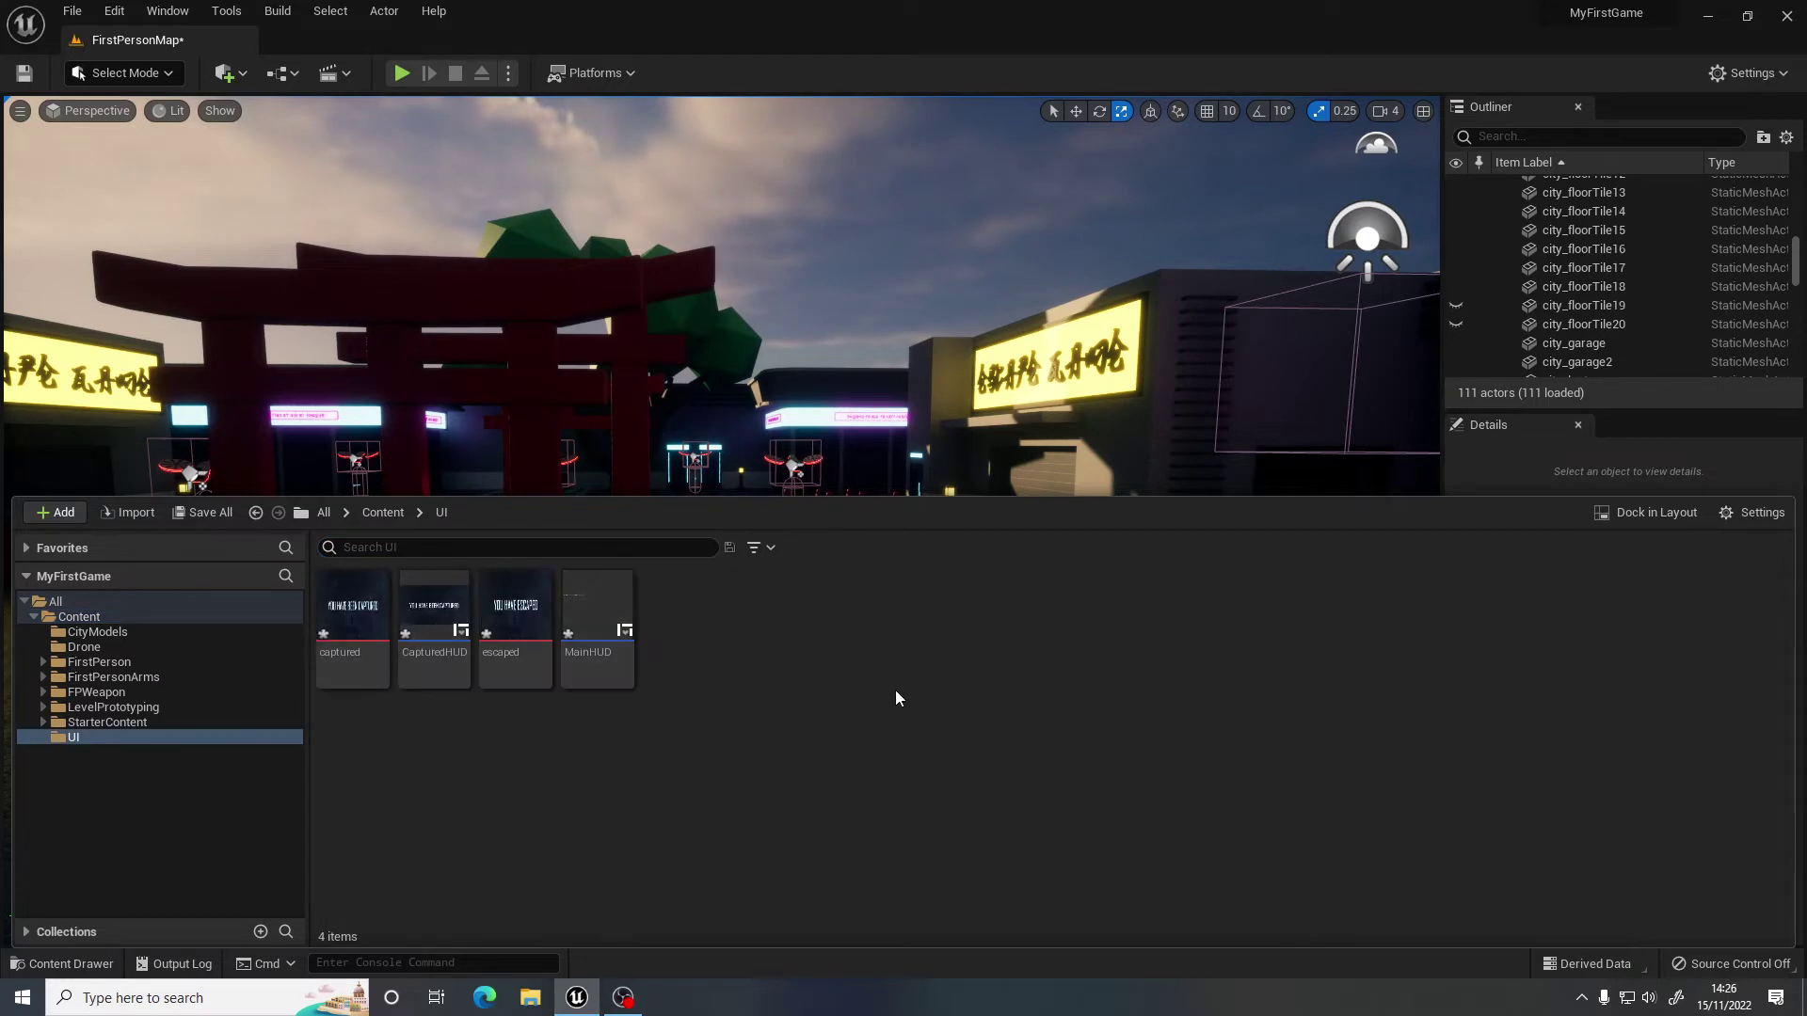
{"action": "double_click", "coordinate": [420, 625]}
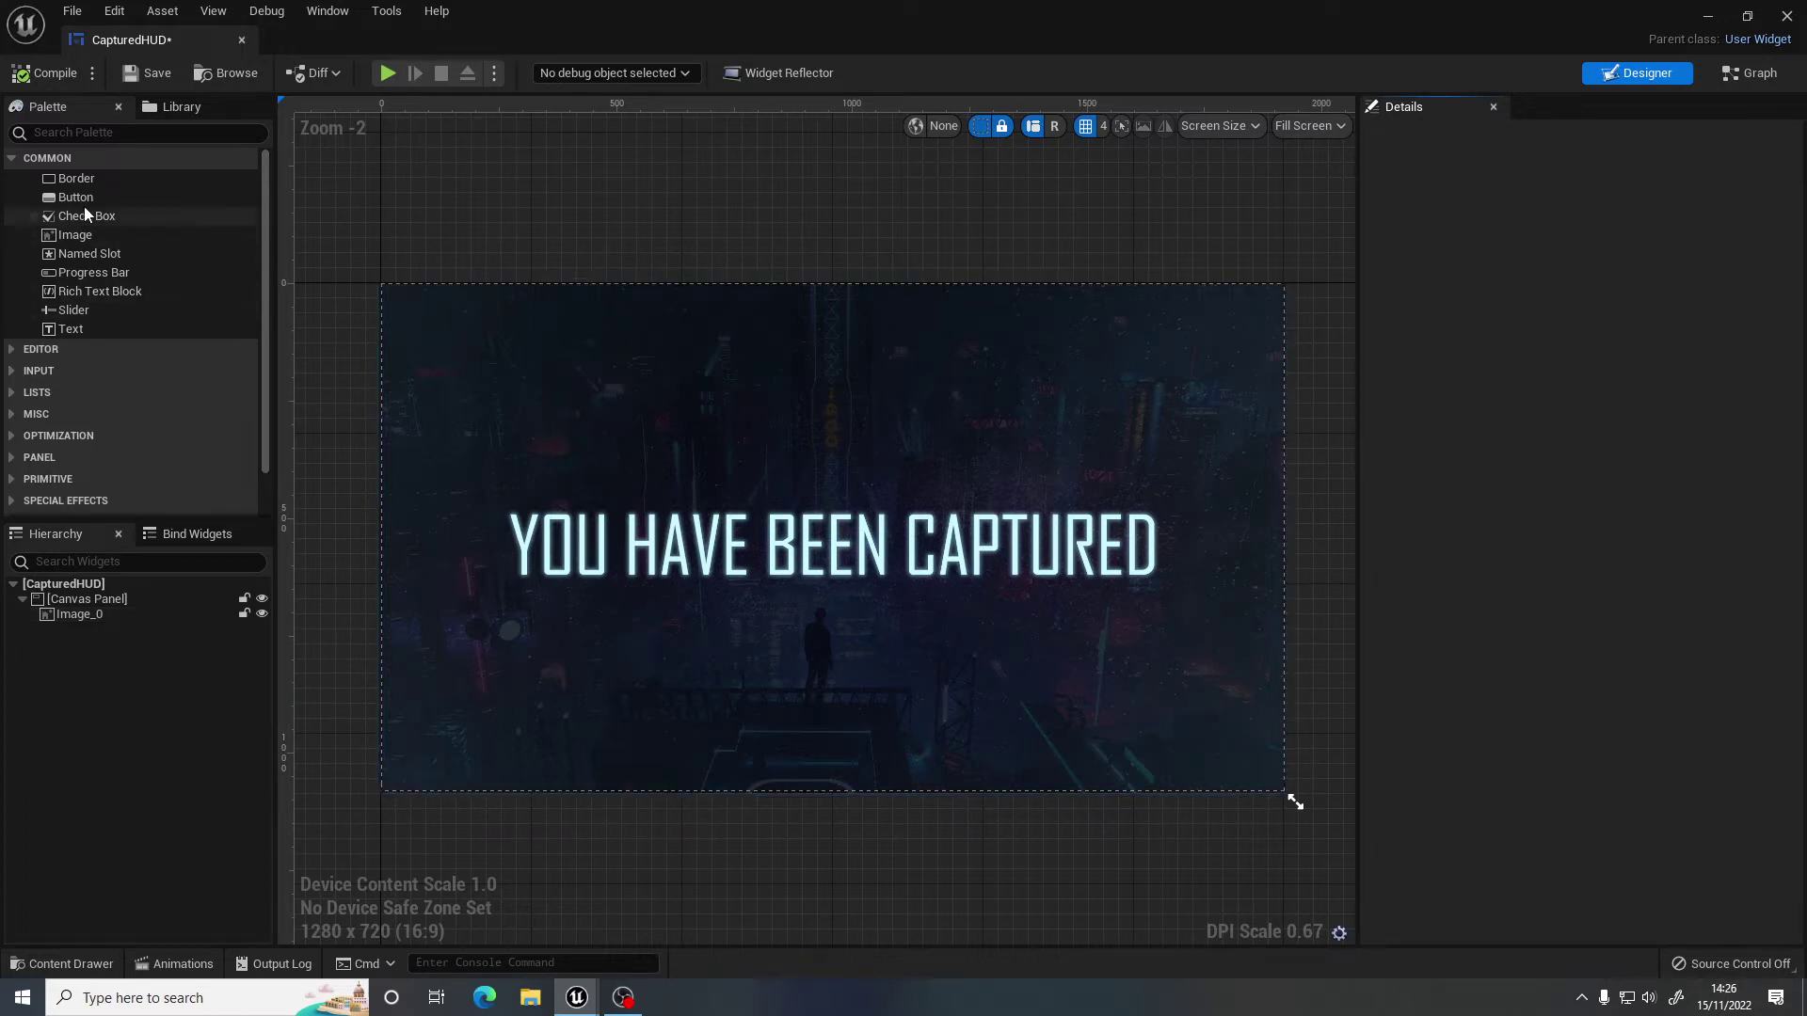
{"action": "left_click_drag", "start_coordinate": [85, 199], "coordinate": [834, 679]}
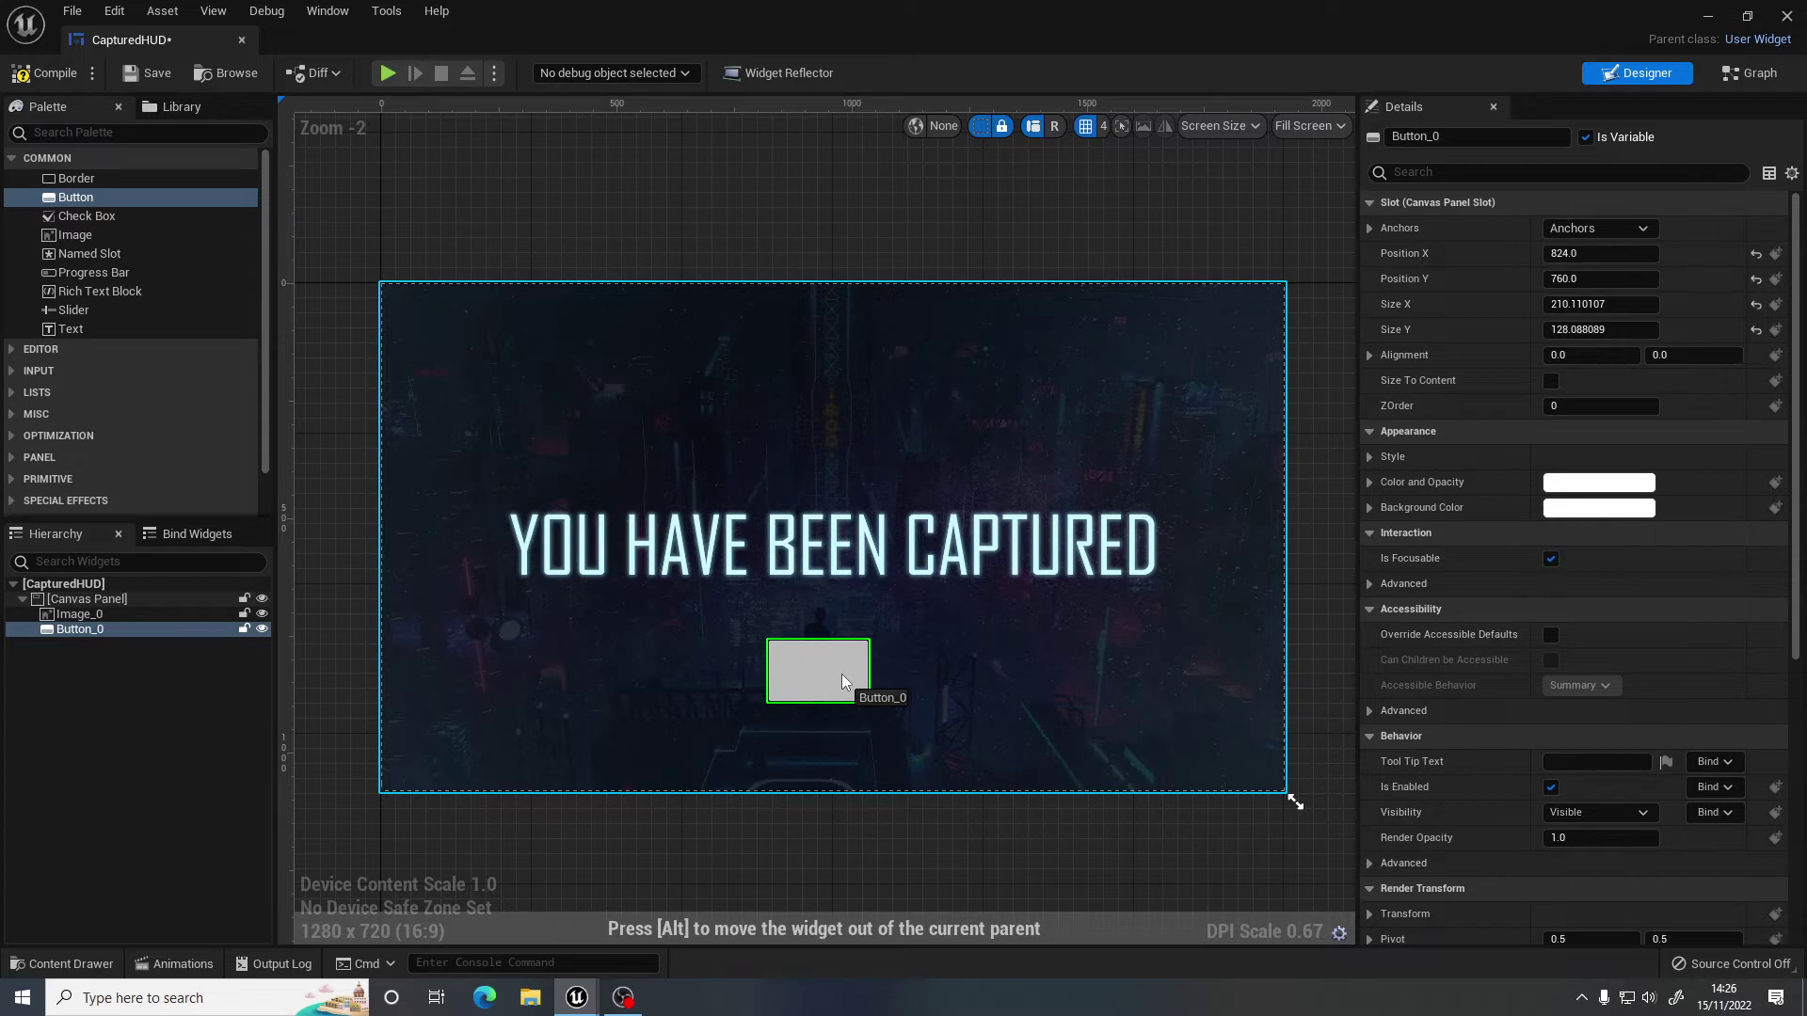
{"action": "left_click_drag", "start_coordinate": [845, 679], "coordinate": [845, 680]}
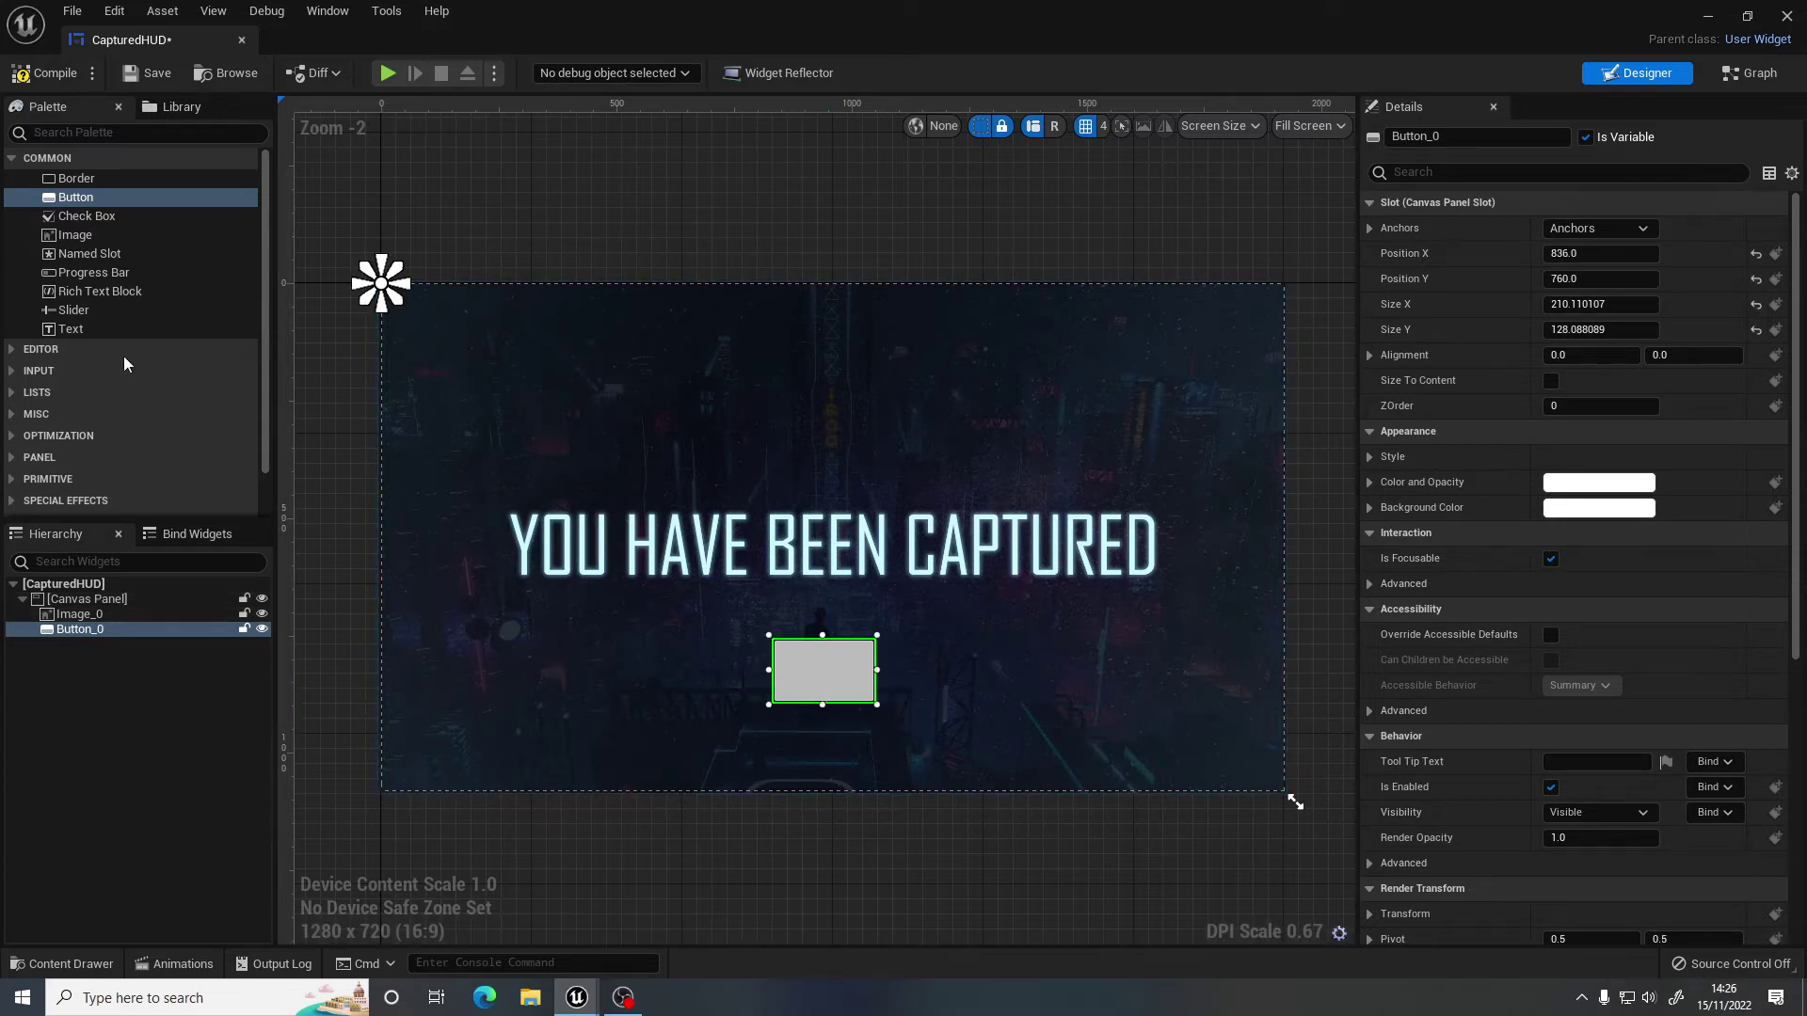
Add a Text widget inside the button and set its text to "Retry".
{"action": "left_click", "coordinate": [128, 328]}
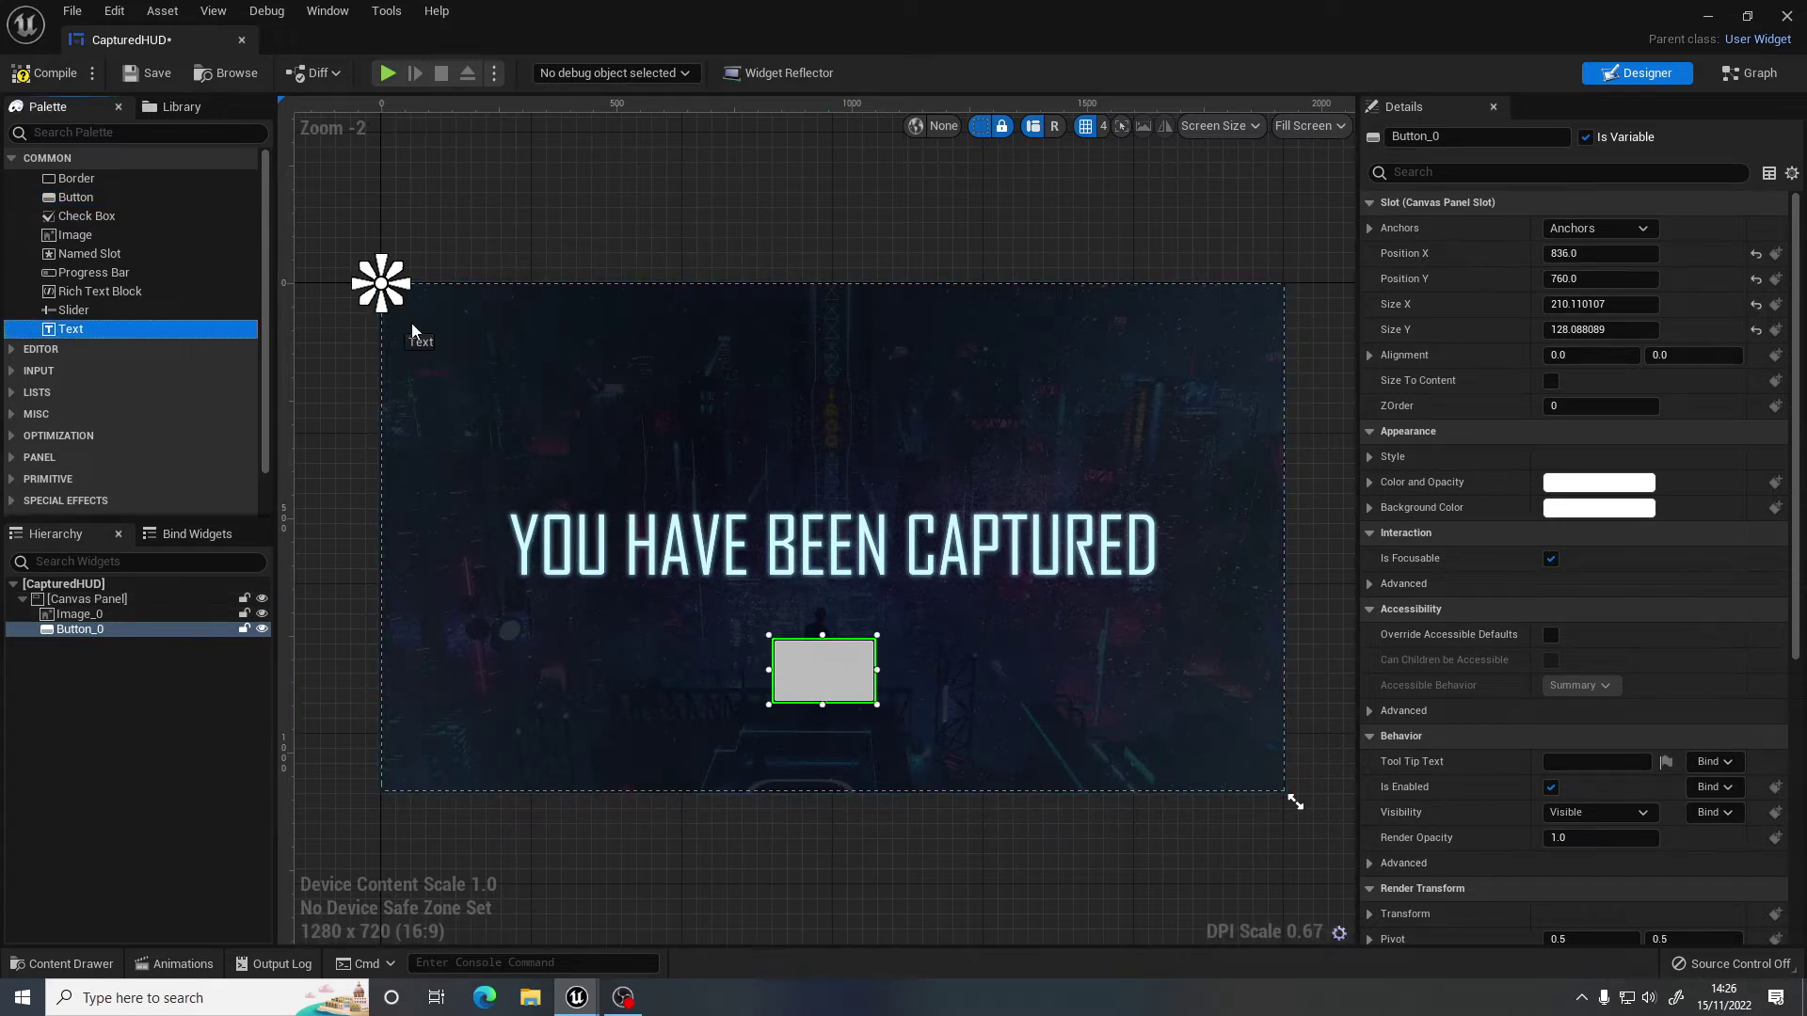
{"action": "left_click_drag", "start_coordinate": [413, 331], "coordinate": [811, 673]}
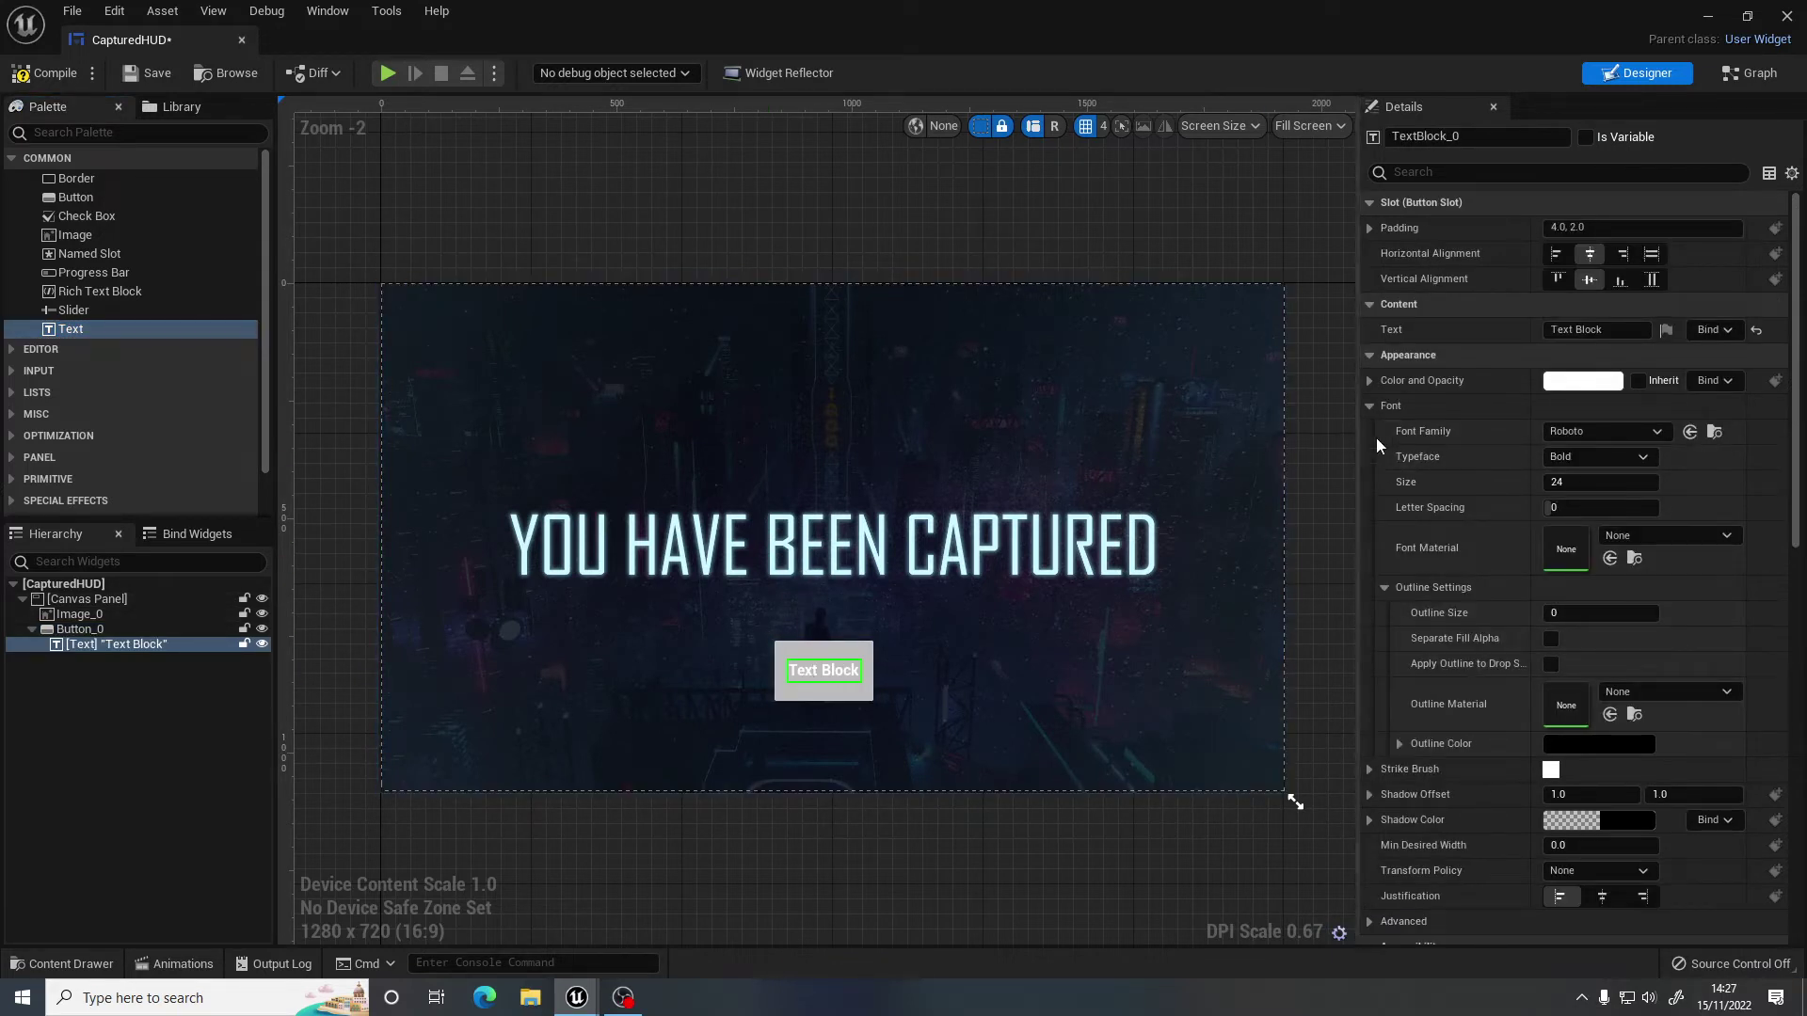
{"action": "left_click", "coordinate": [1585, 330]}
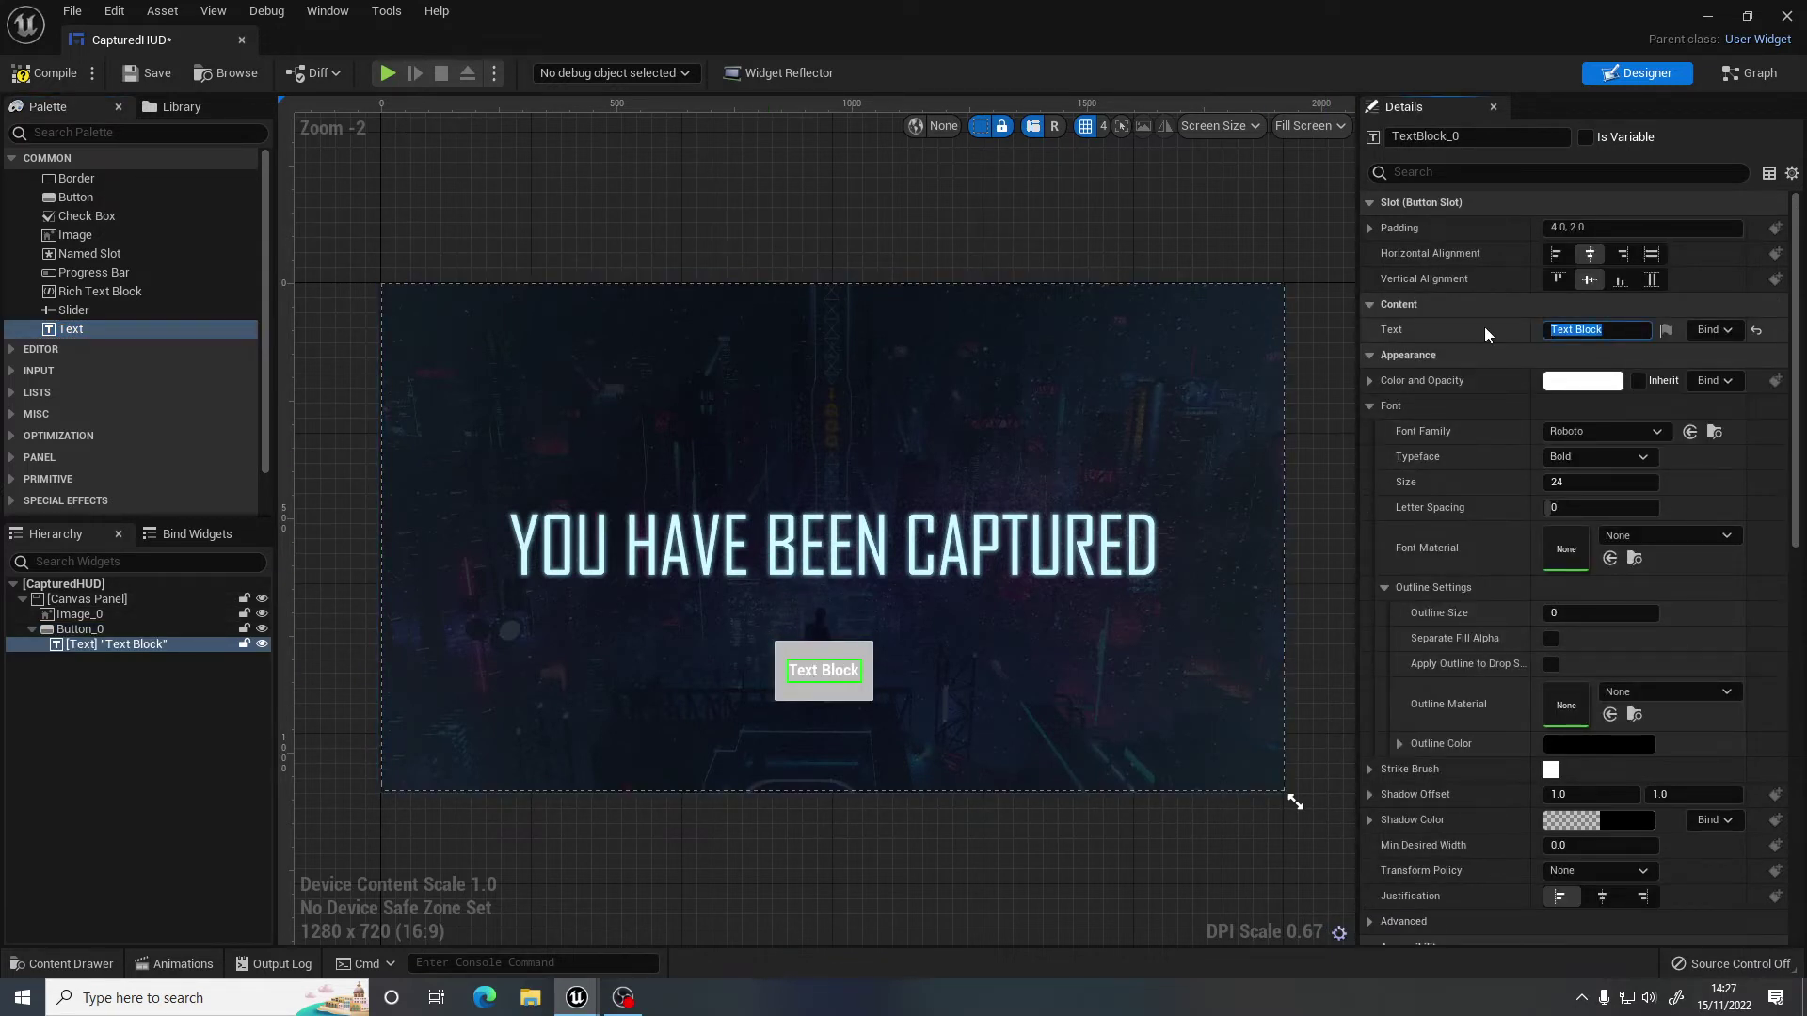
{"action": "type", "text": "Retry"}
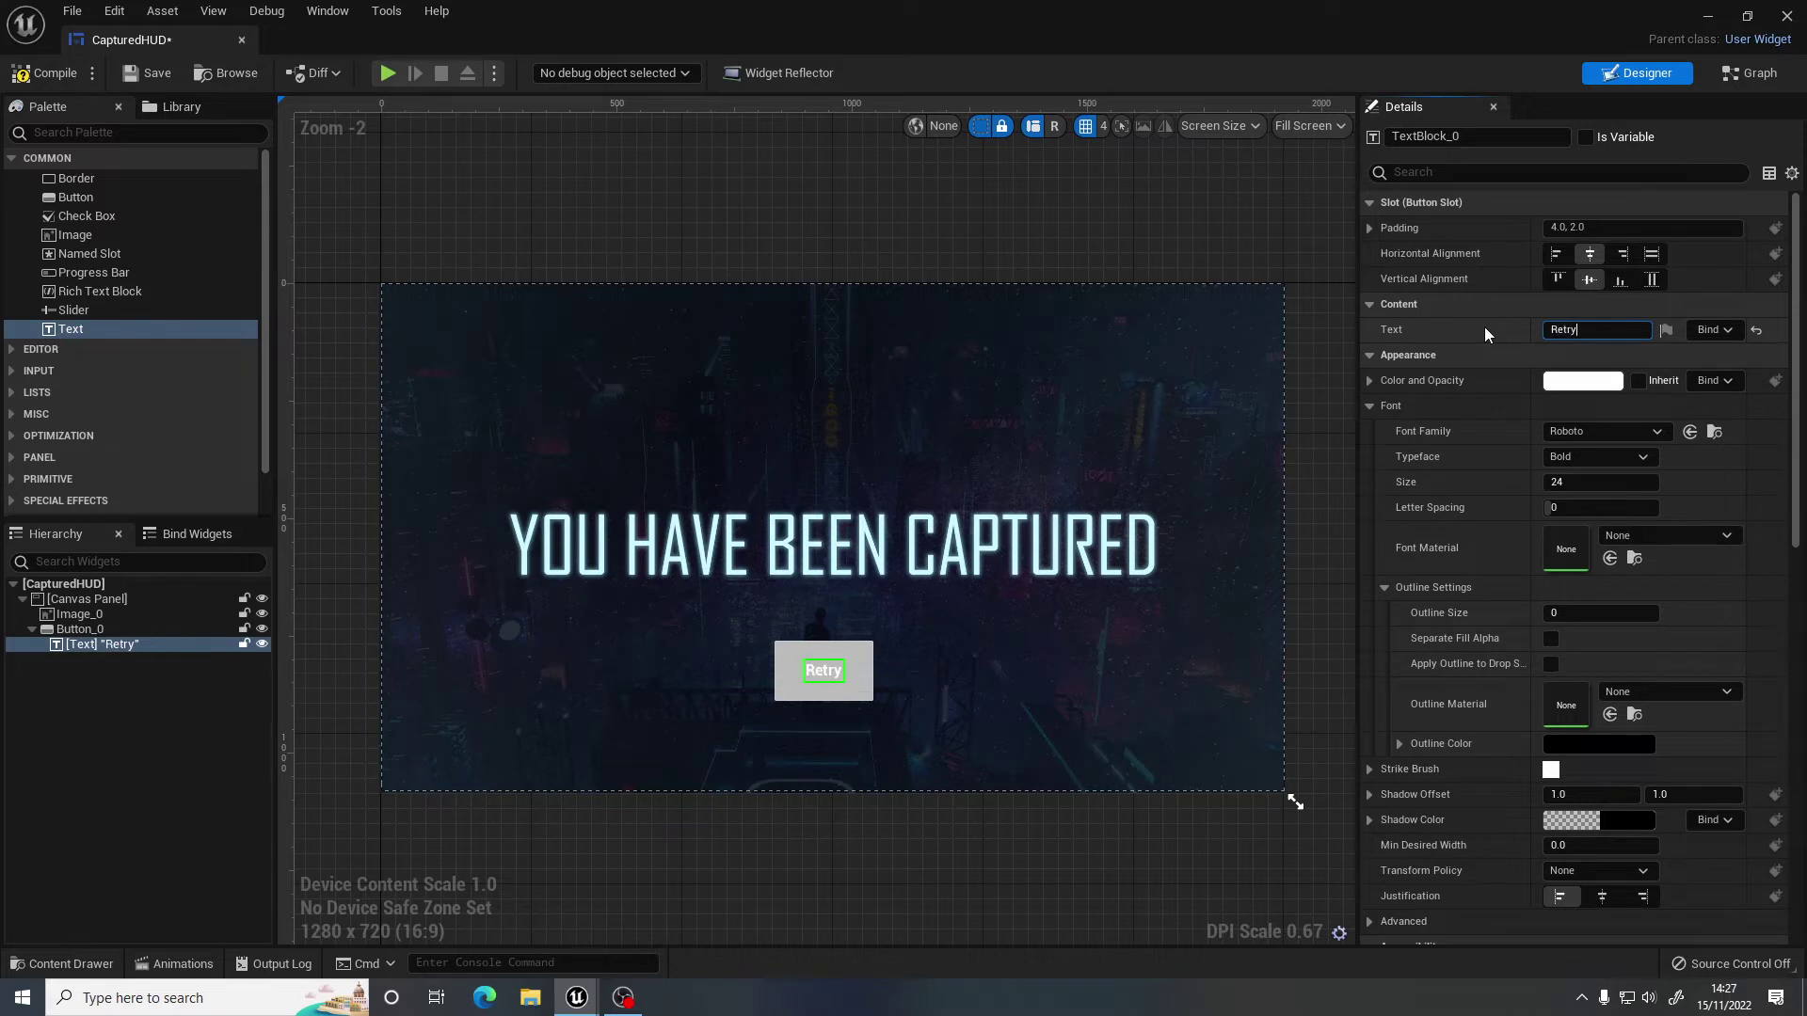
Change the Retry text's Color and Opacity to black.
{"action": "left_click", "coordinate": [1570, 383]}
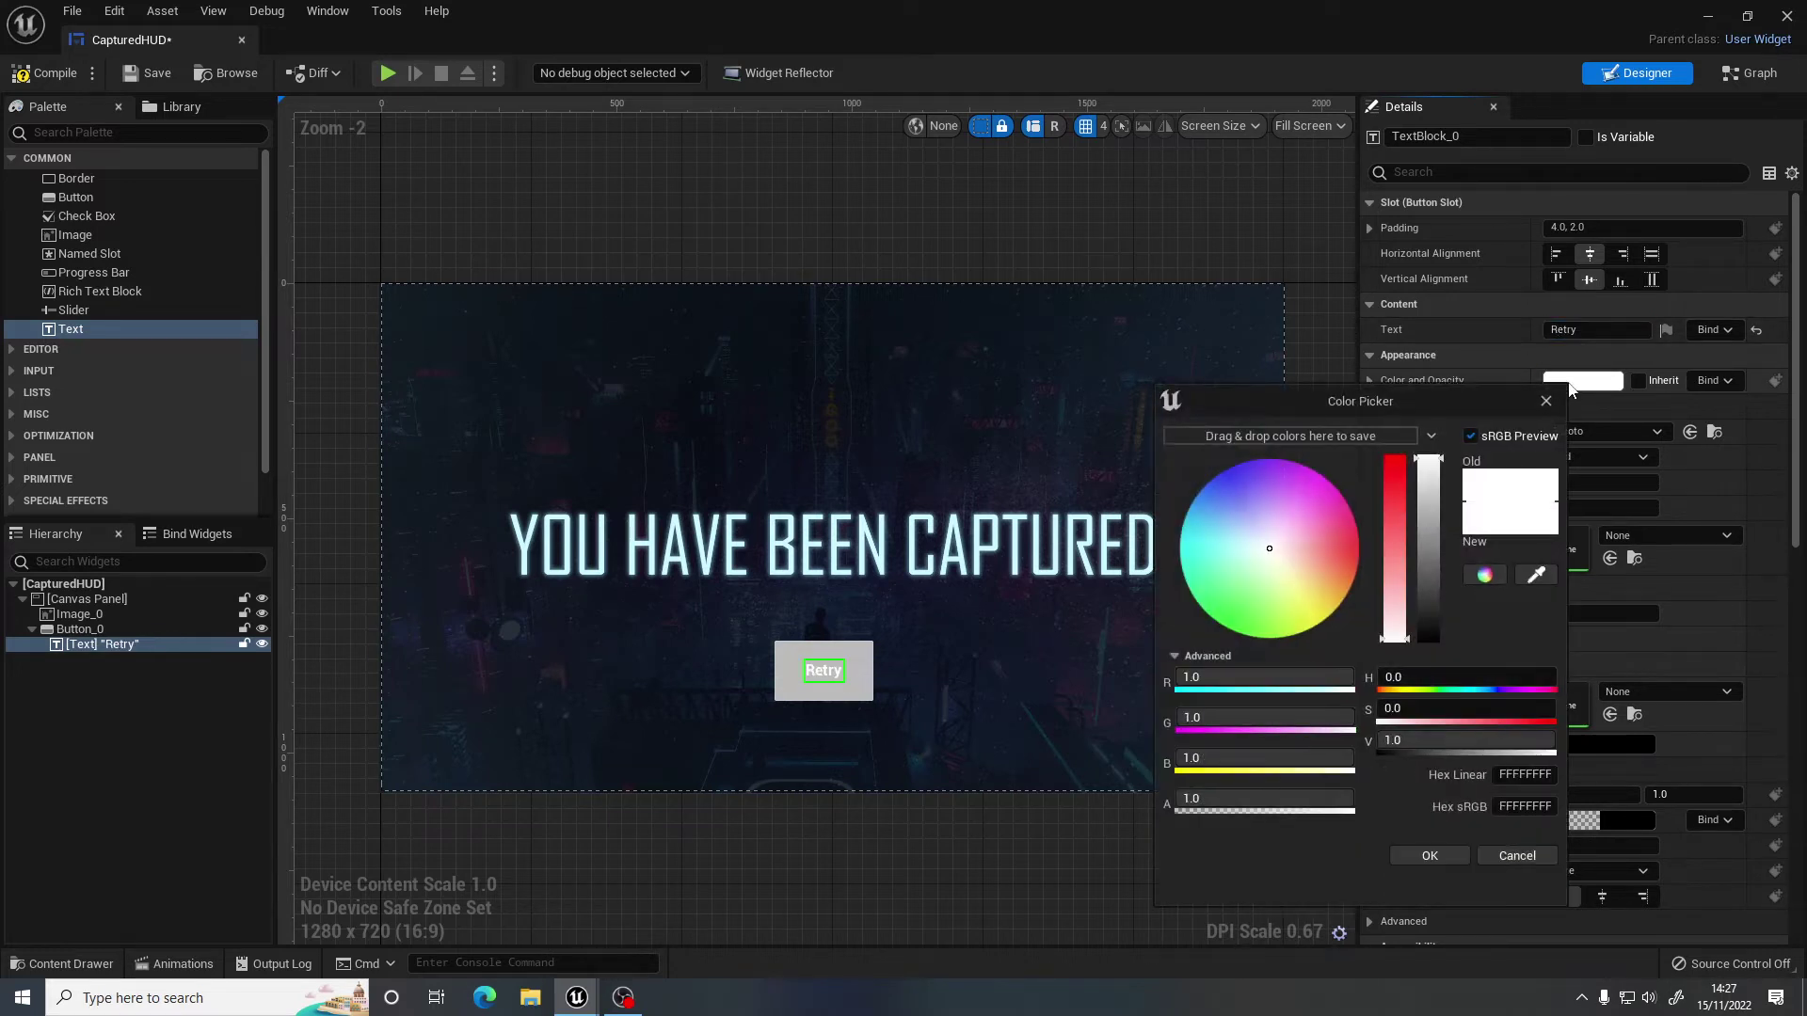
{"action": "left_click", "coordinate": [1306, 555]}
{"action": "left_click_drag", "start_coordinate": [1427, 540], "coordinate": [1440, 651]}
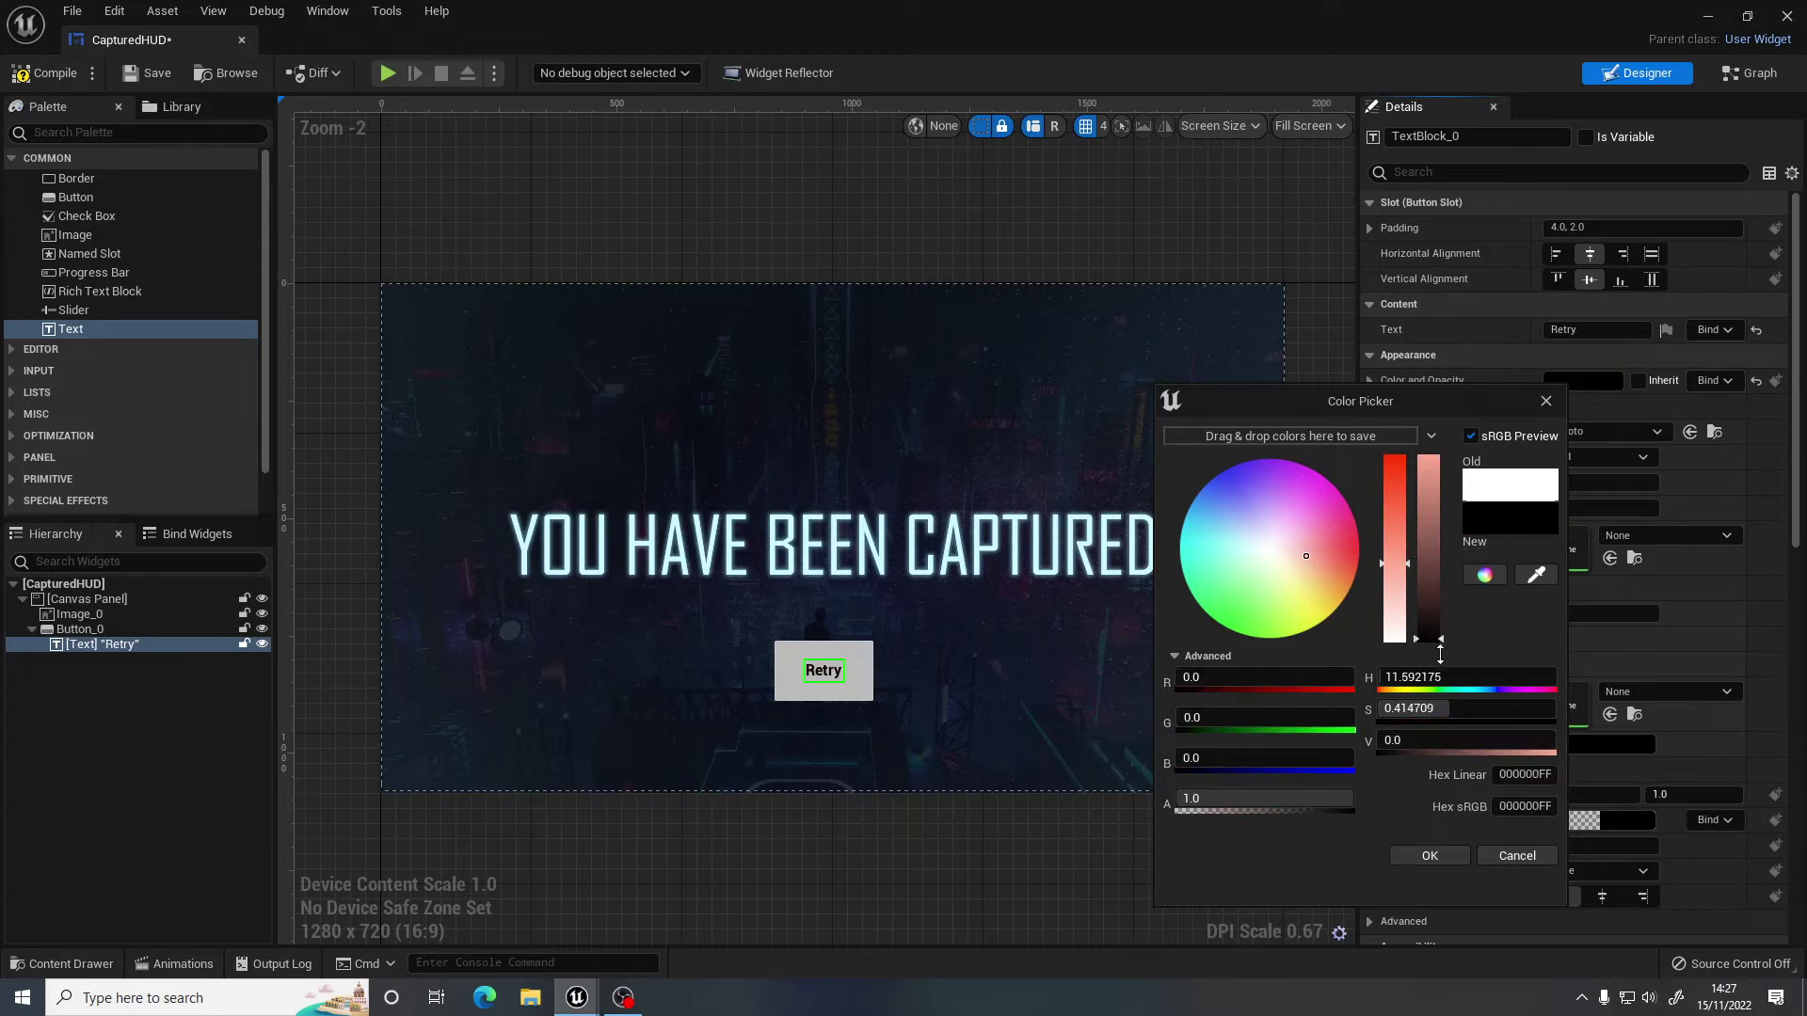
{"action": "left_click", "coordinate": [1448, 856]}
Set the Normal style tint of the Retry button to an orange-tan colour, about hex sRGB BB8F50FF.
{"action": "left_click", "coordinate": [864, 696]}
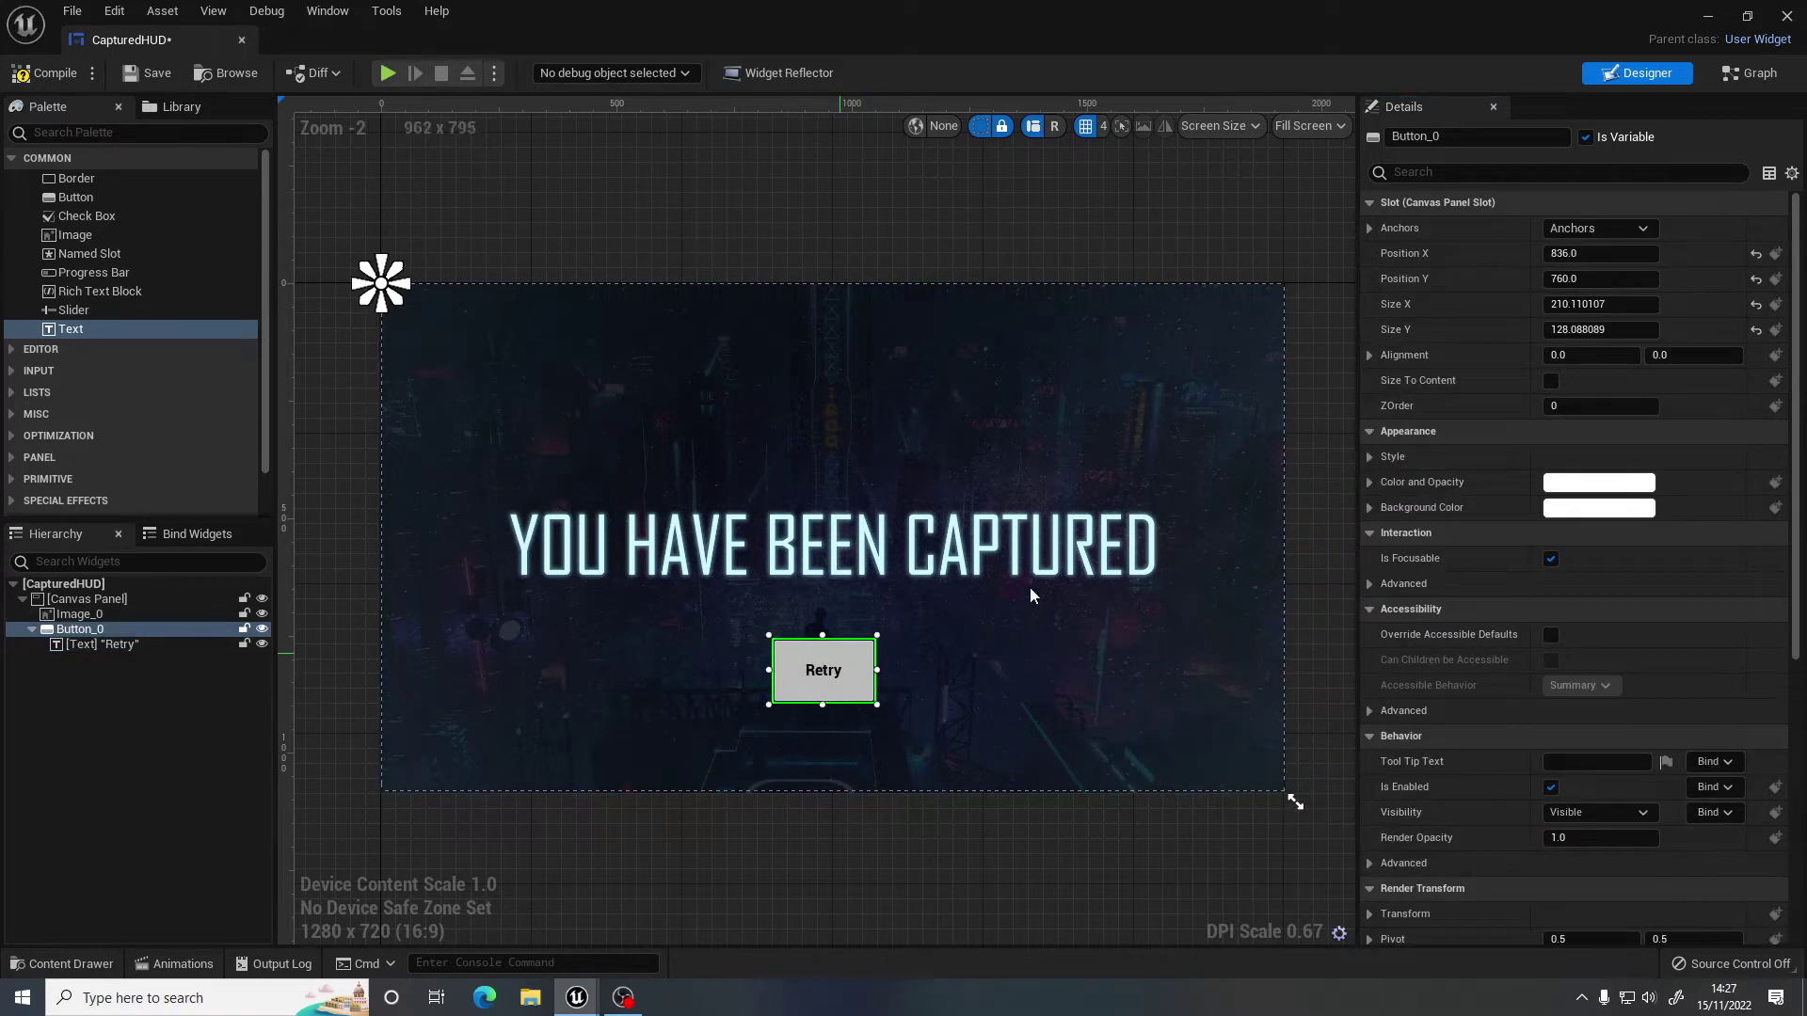
{"action": "left_click", "coordinate": [1370, 458]}
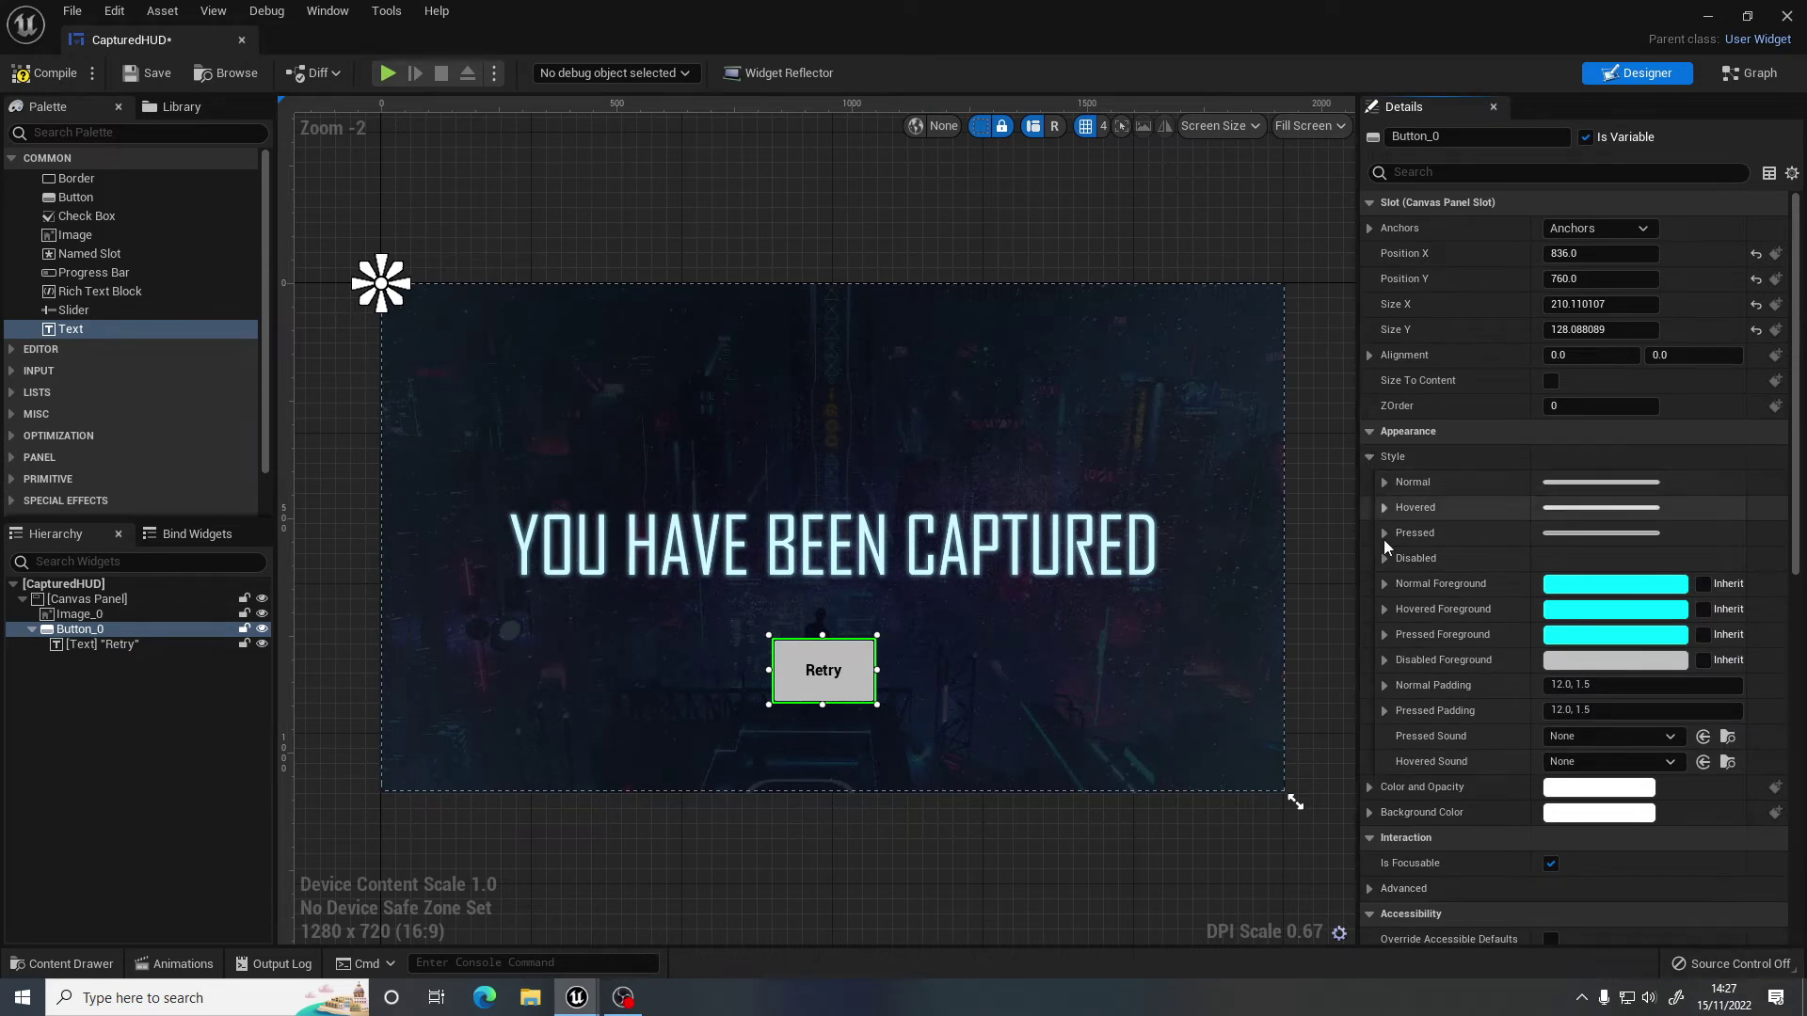
{"action": "left_click", "coordinate": [1385, 483]}
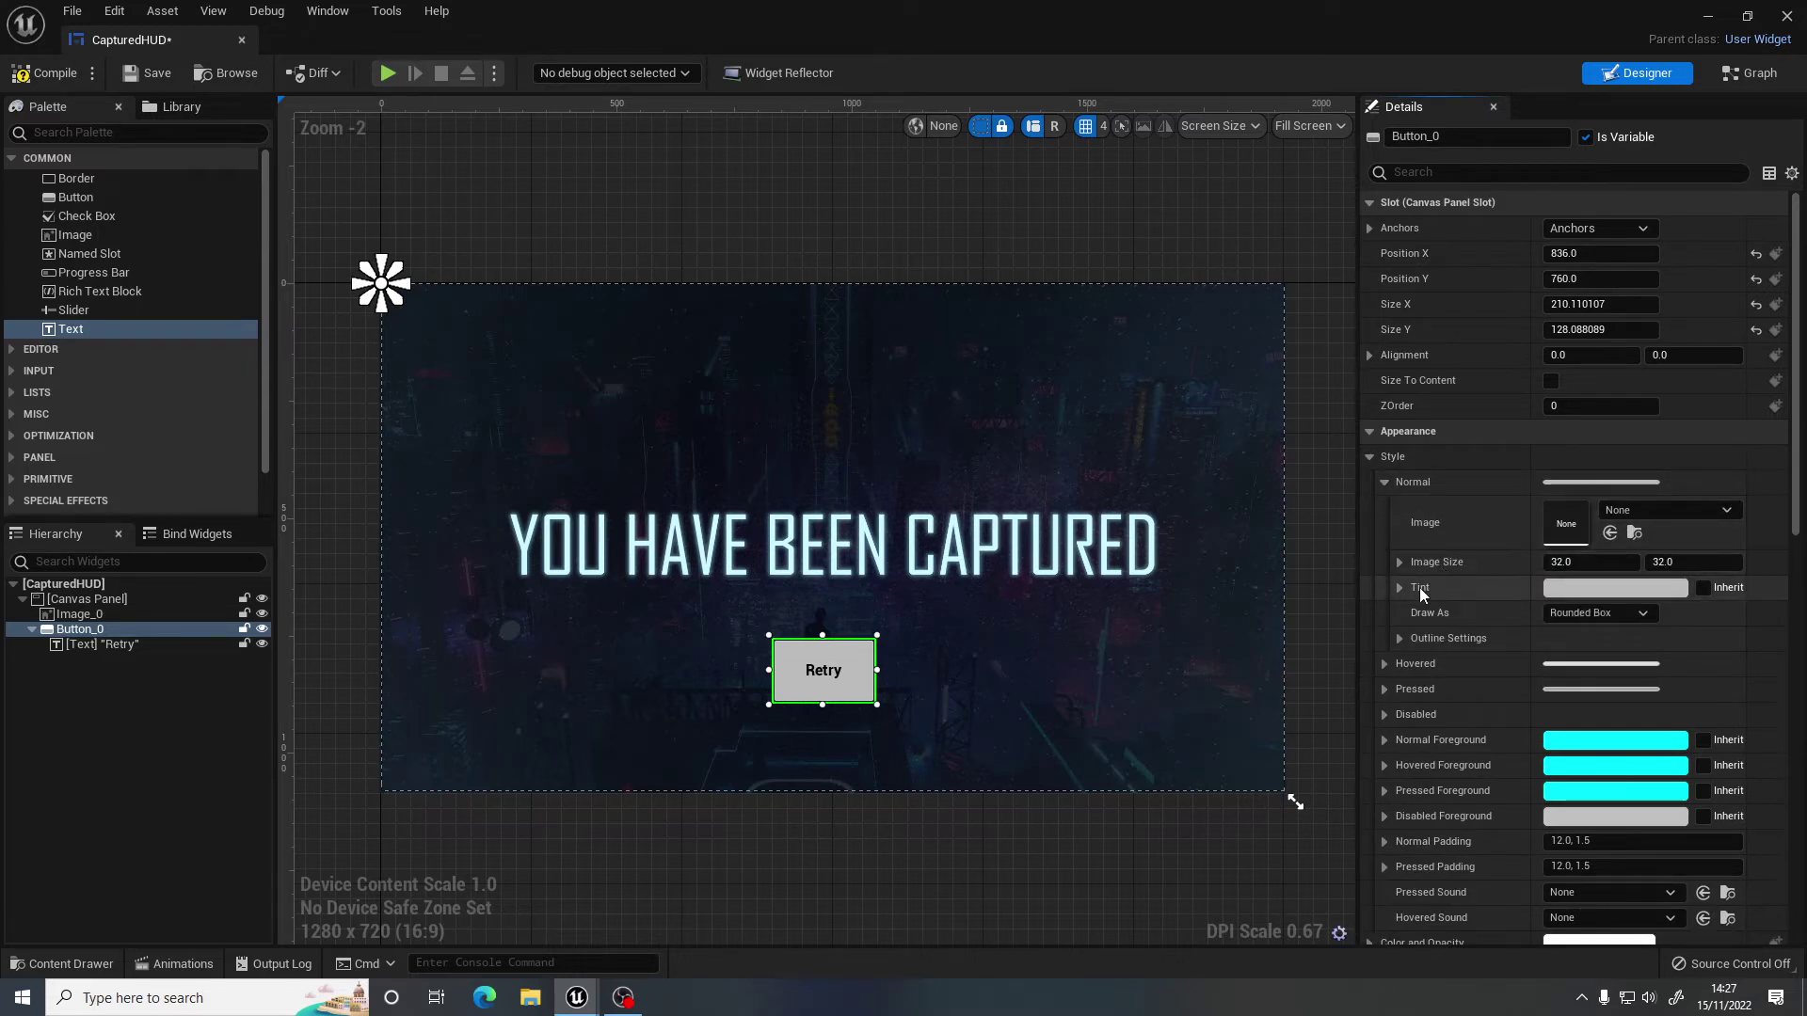
{"action": "left_click", "coordinate": [1596, 590]}
{"action": "left_click_drag", "start_coordinate": [1315, 647], "coordinate": [1366, 678]}
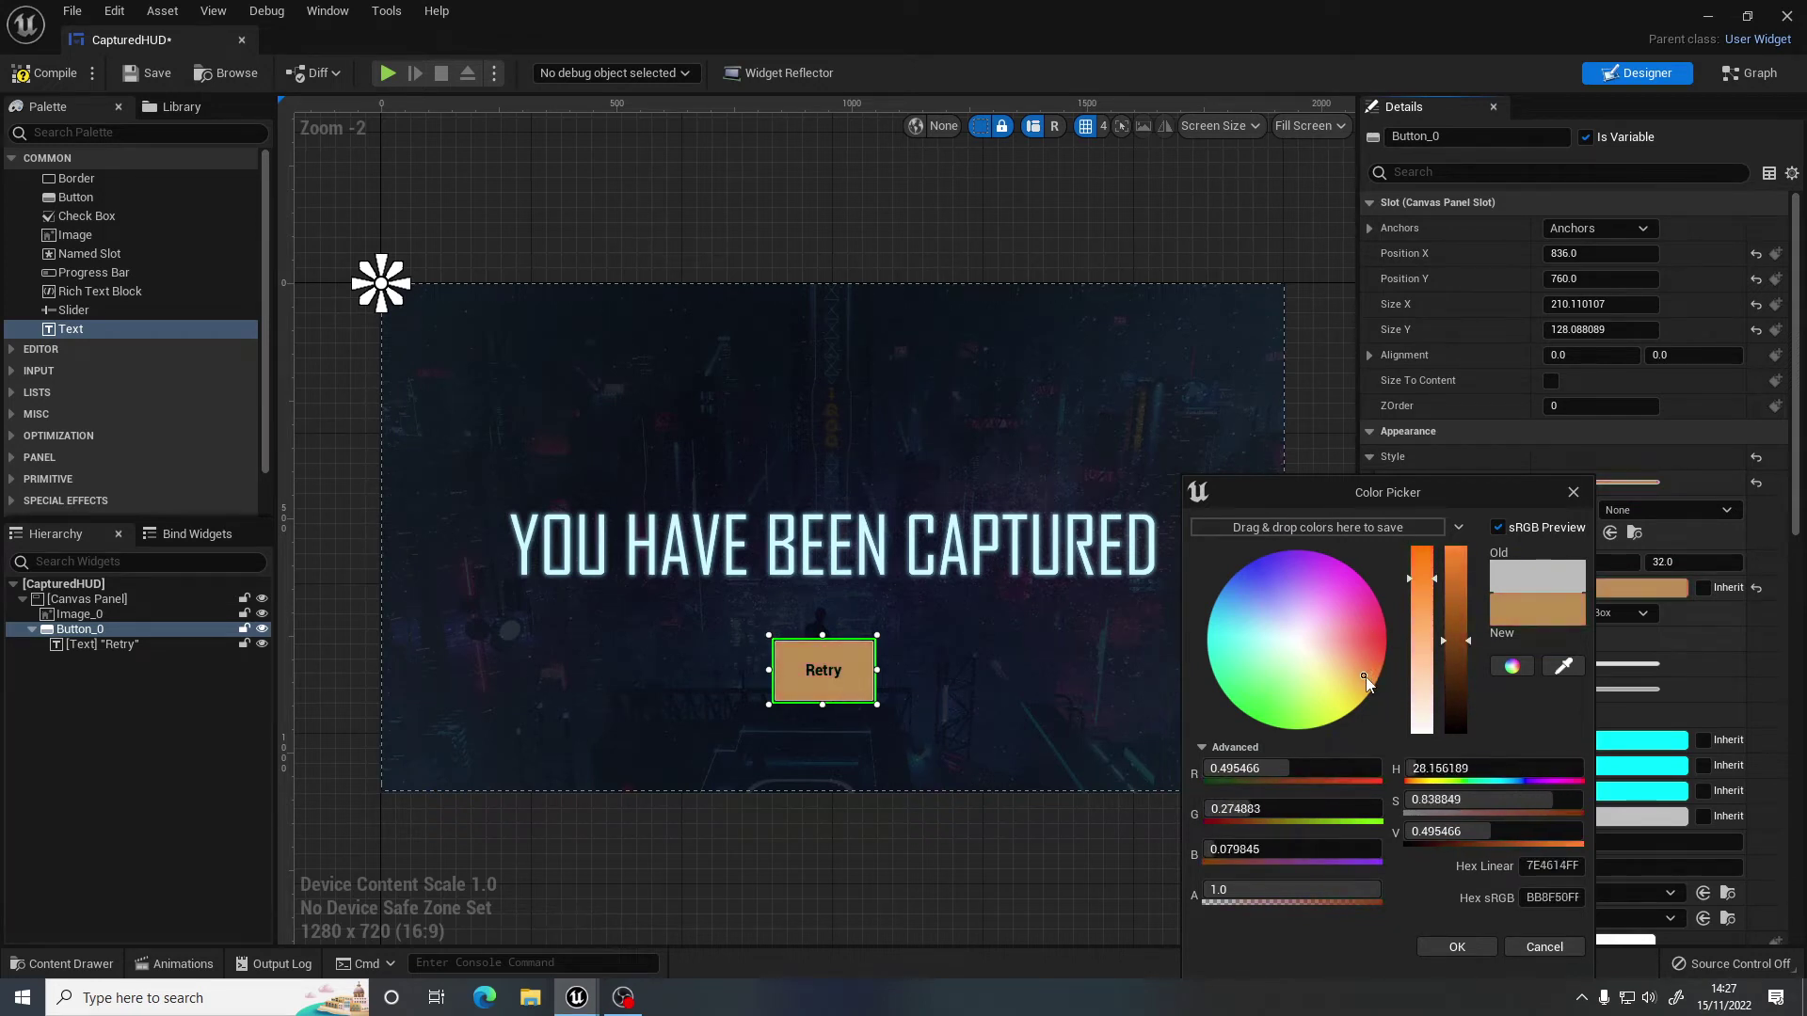
{"action": "left_click", "coordinate": [1442, 949]}
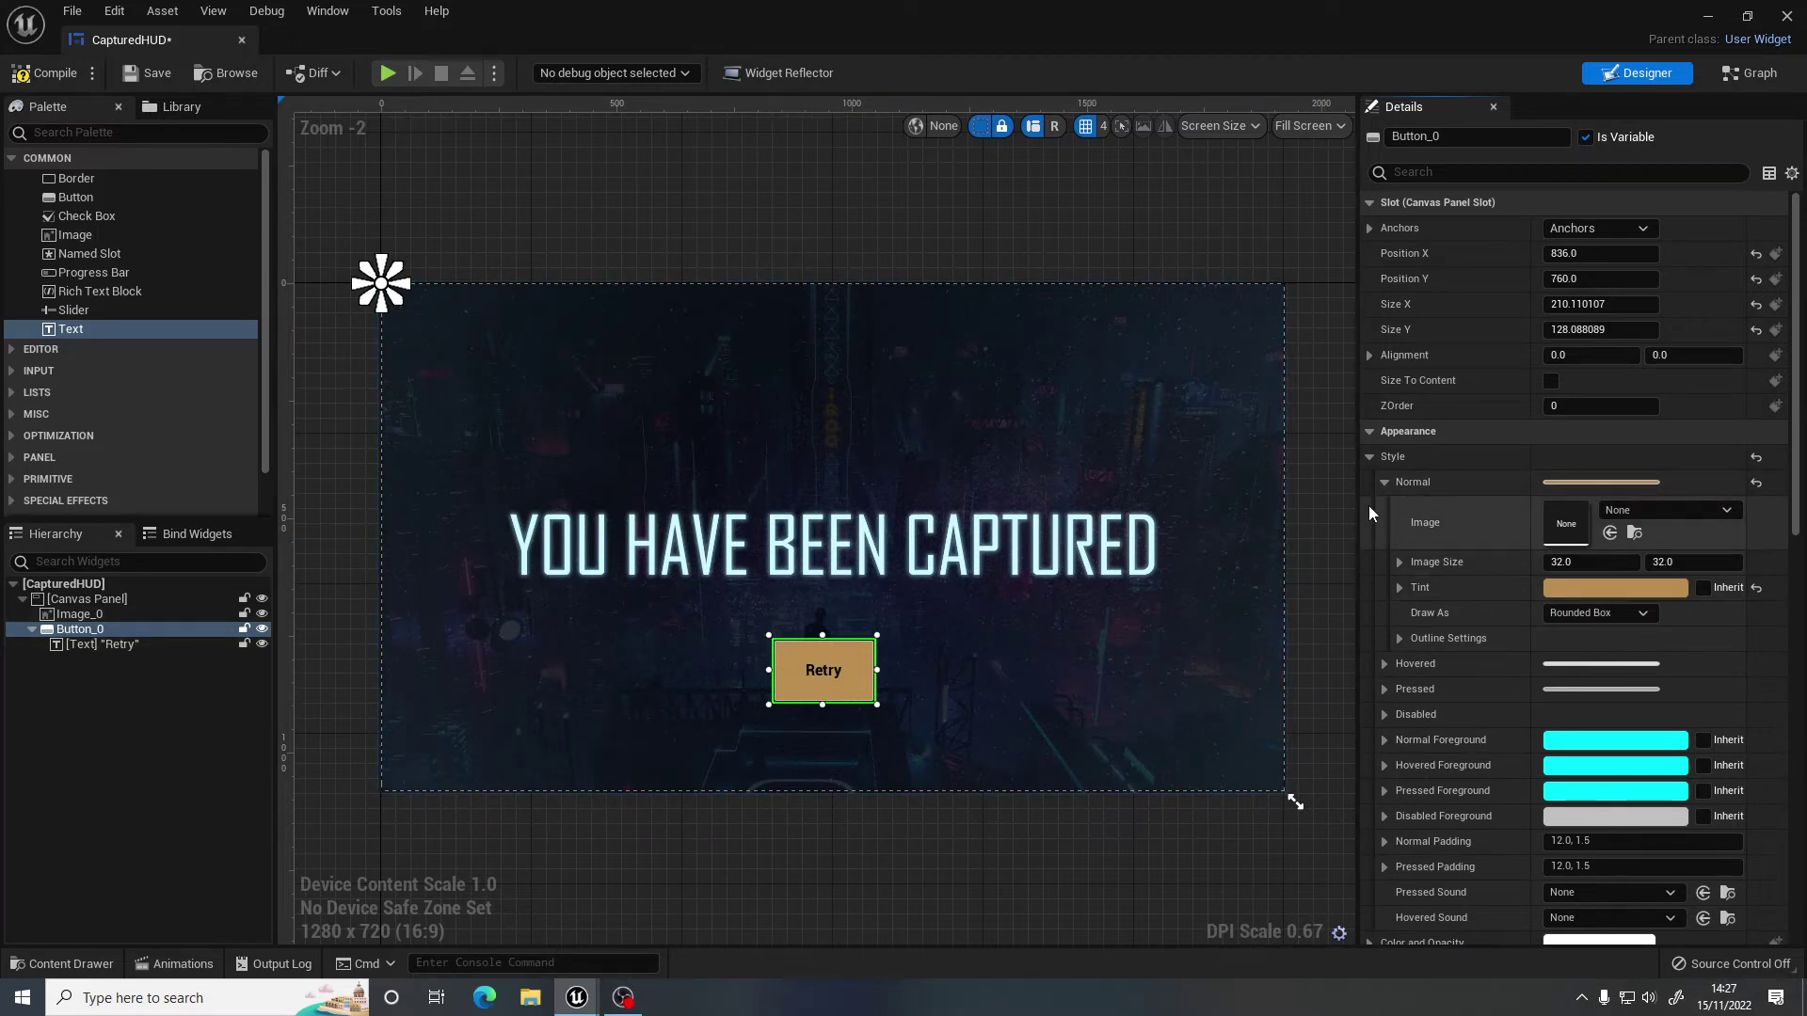
{"action": "left_click", "coordinate": [1384, 482]}
{"action": "left_click", "coordinate": [1372, 457]}
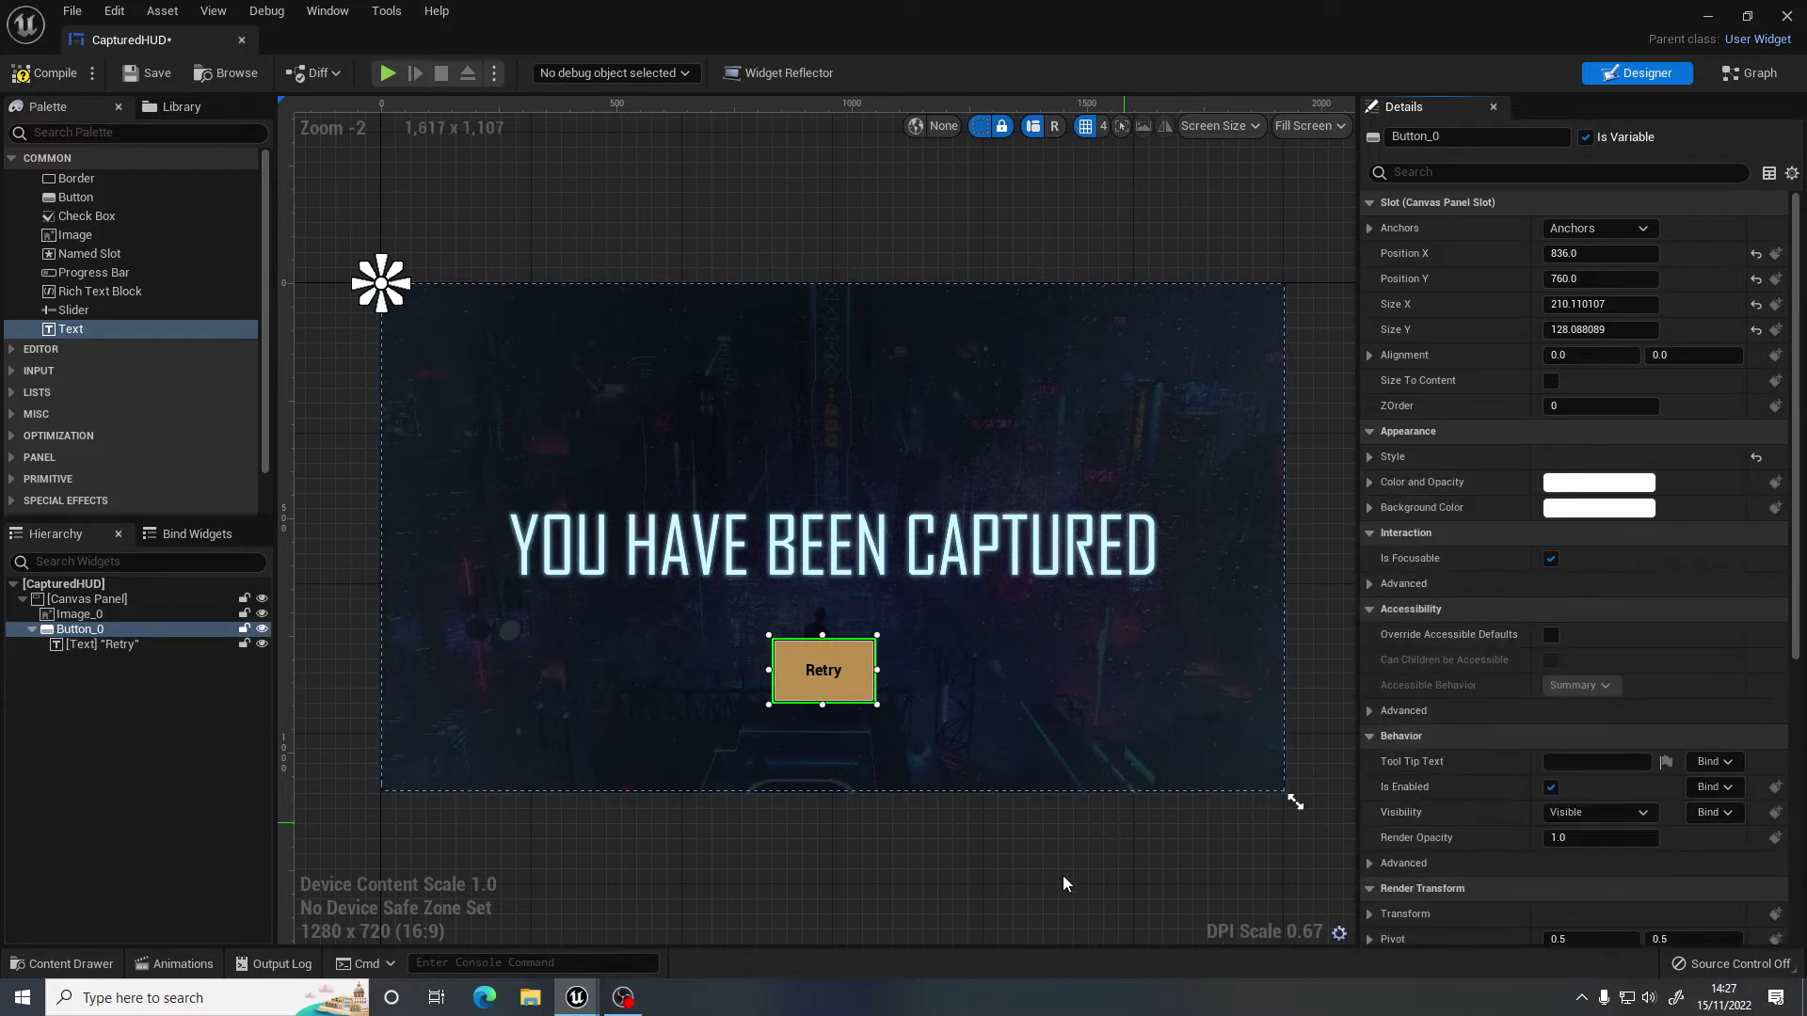
{"action": "left_click", "coordinate": [1063, 871]}
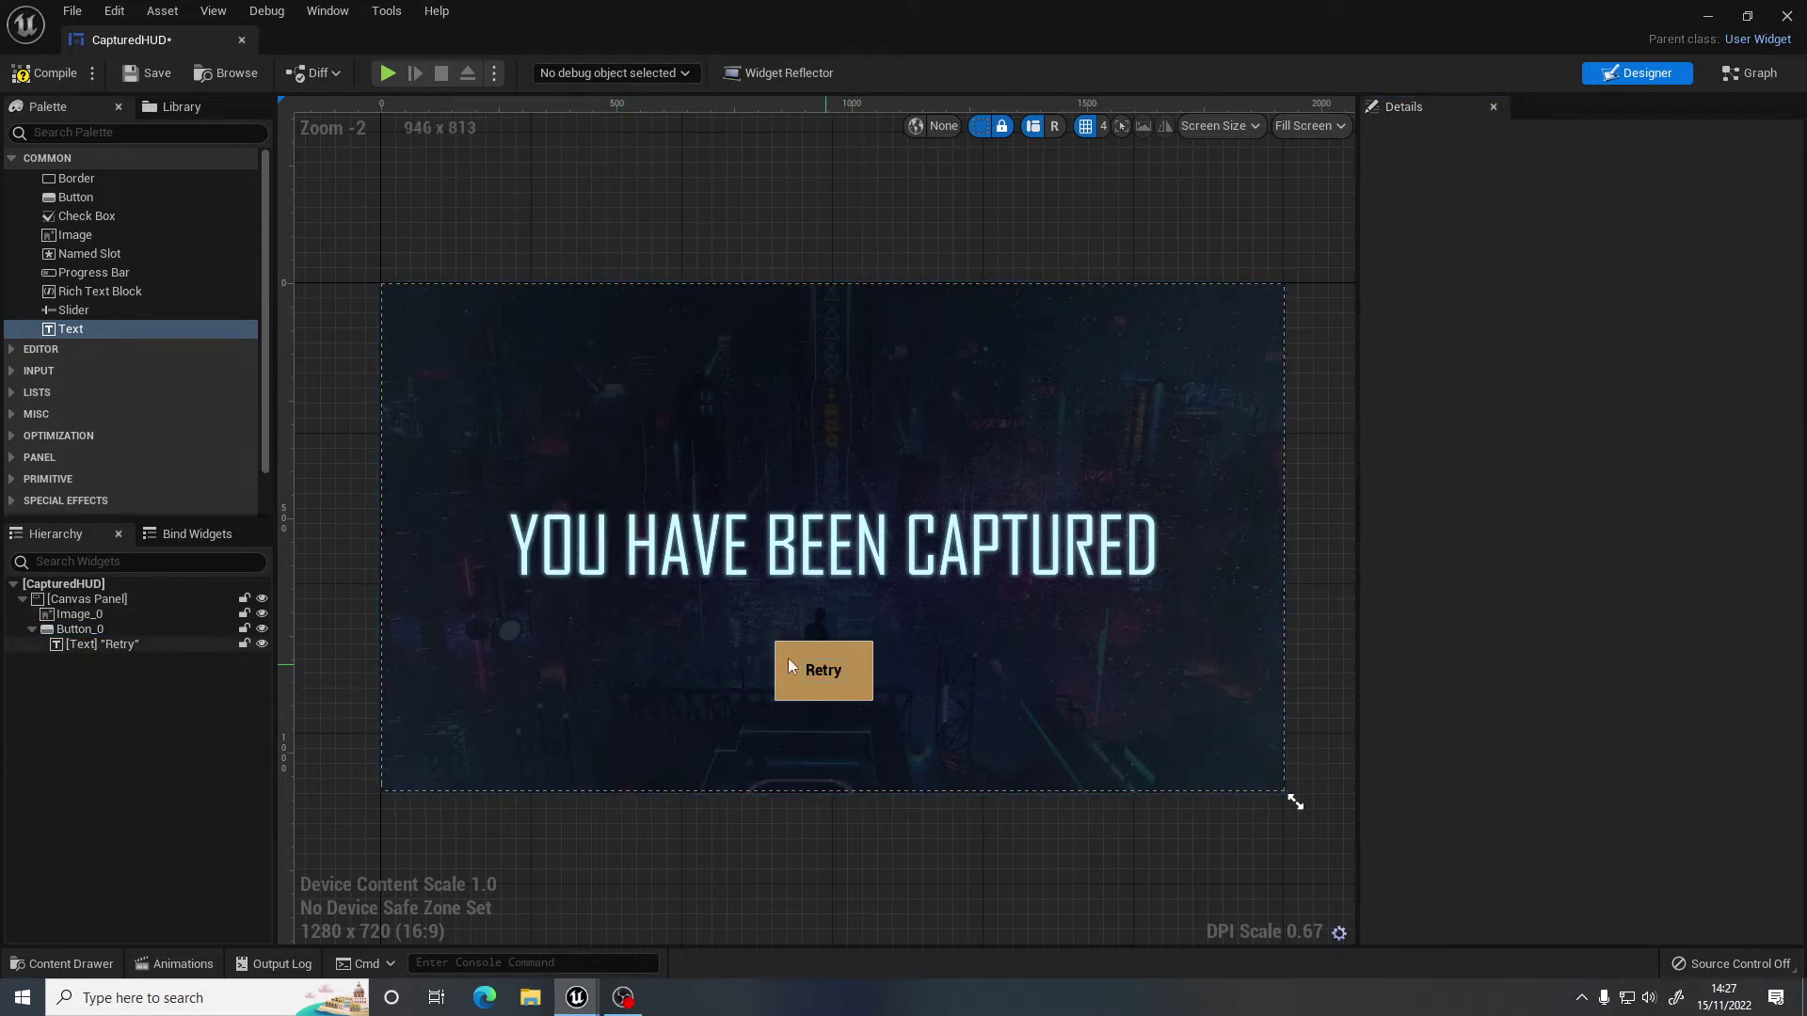
Add an On Clicked event for the Retry button to the CapturedHUD event graph.
{"action": "left_click", "coordinate": [851, 675]}
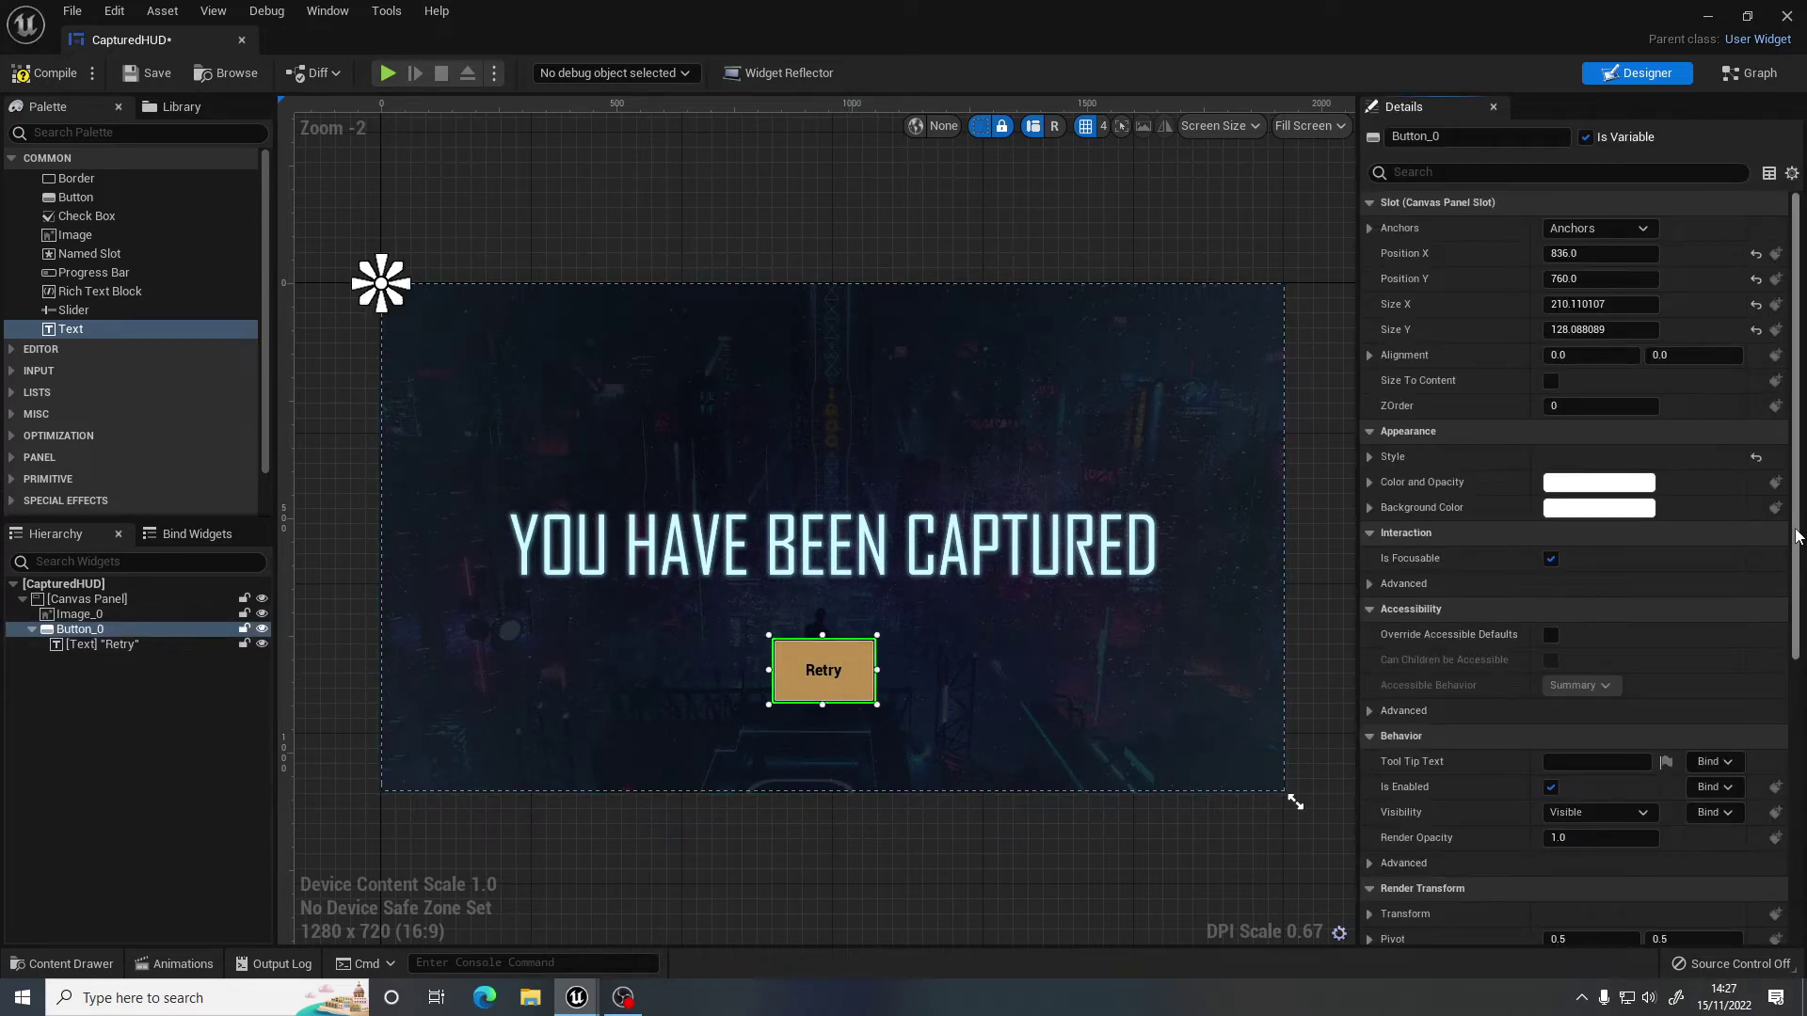
{"action": "left_click_drag", "start_coordinate": [1797, 536], "coordinate": [1802, 853]}
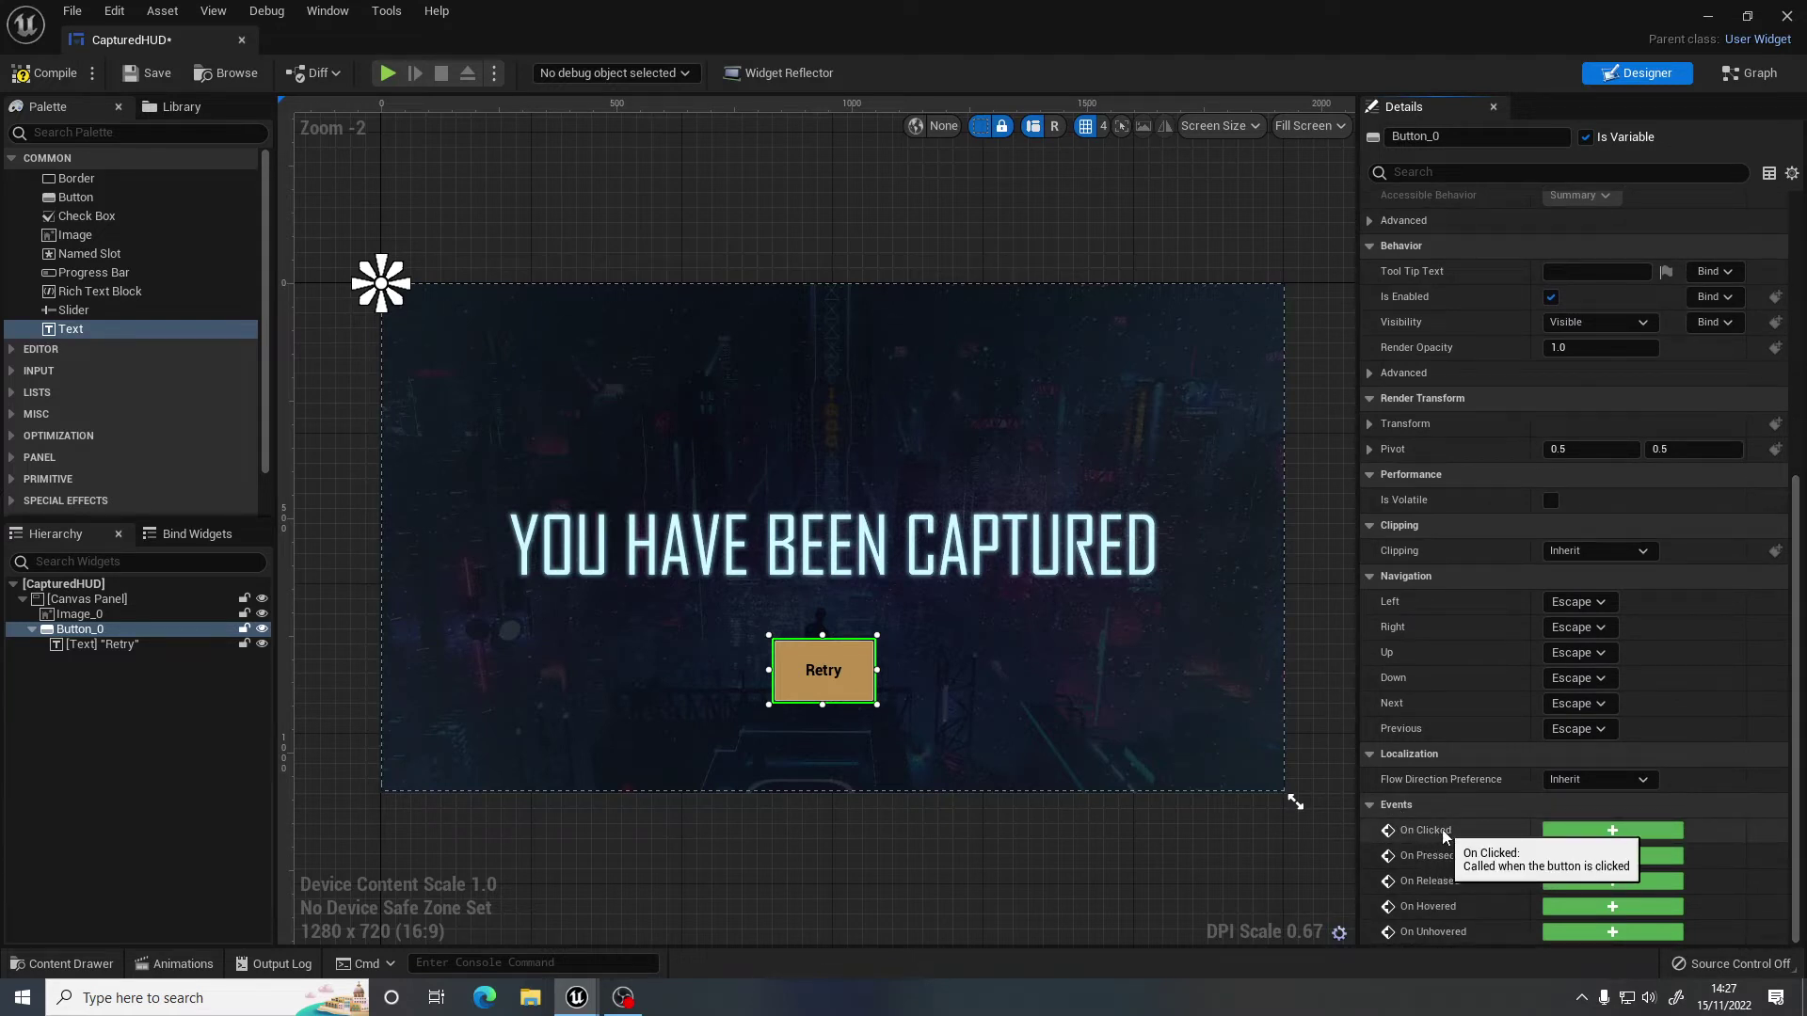
{"action": "left_click", "coordinate": [1617, 832]}
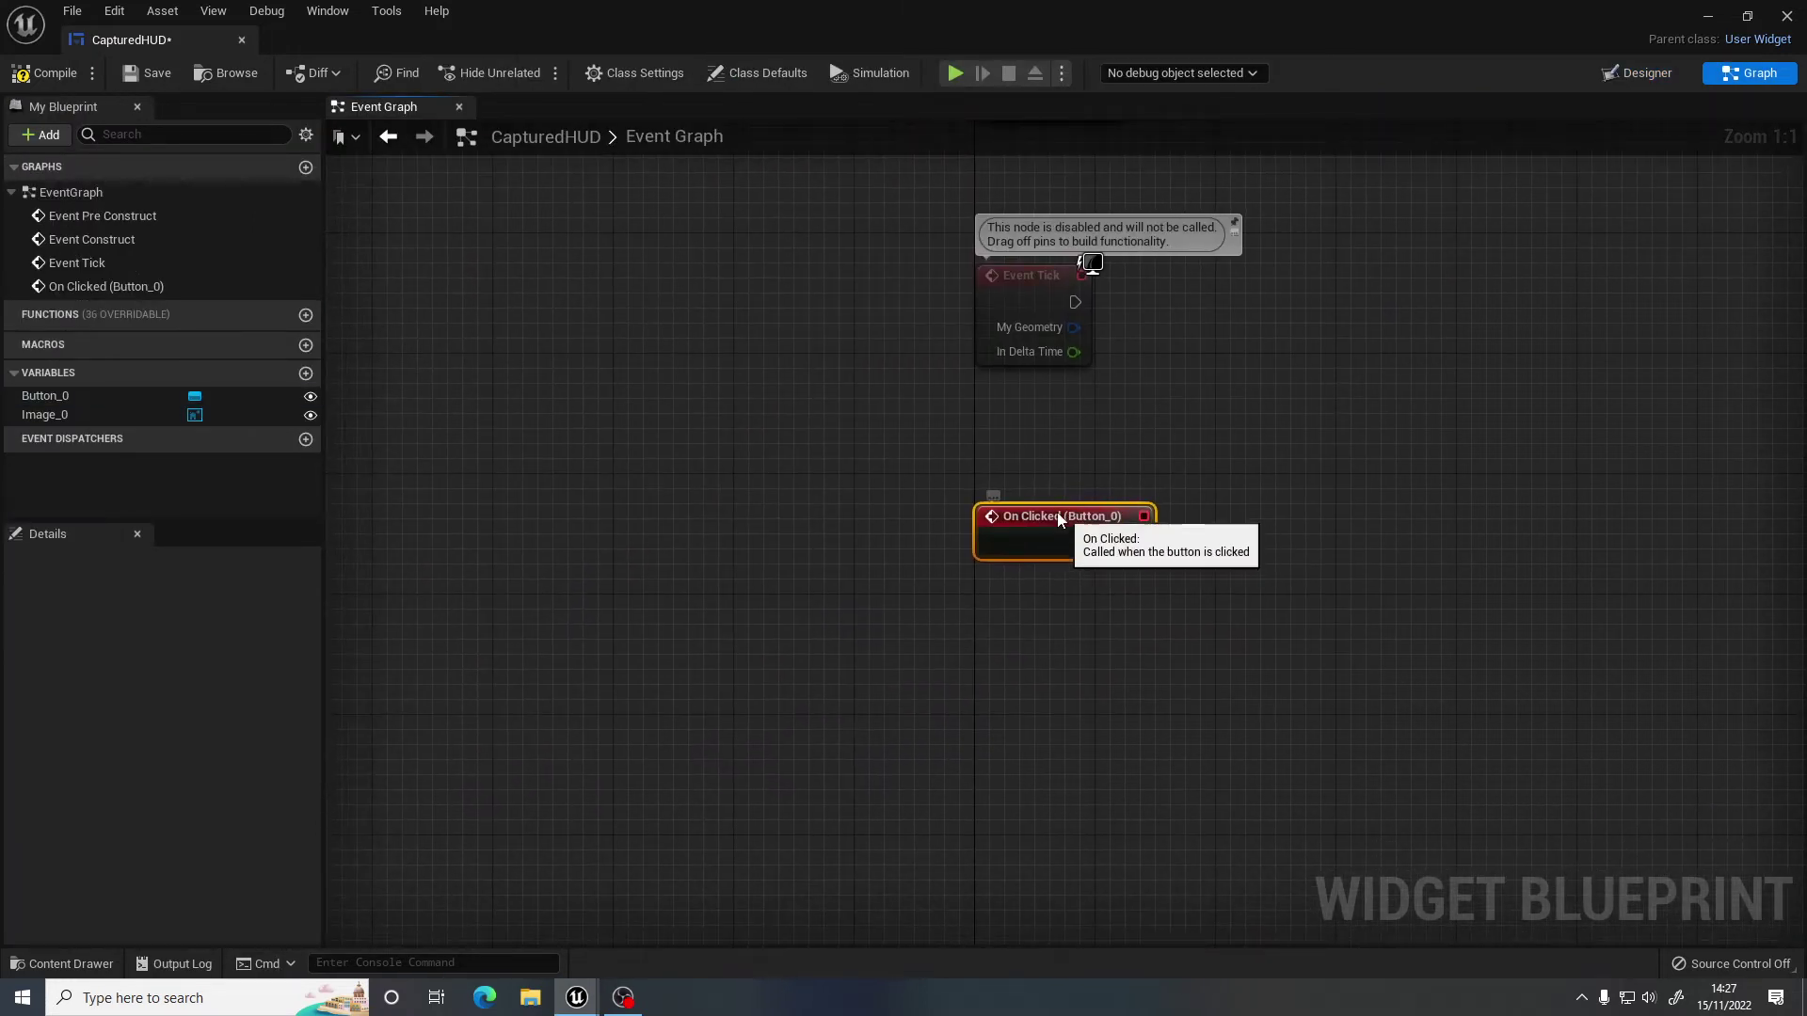
Connect an Open Level (by Name) node to the button's On Clicked event and place it beside the event.
{"action": "left_click_drag", "start_coordinate": [1059, 518], "coordinate": [1129, 516]}
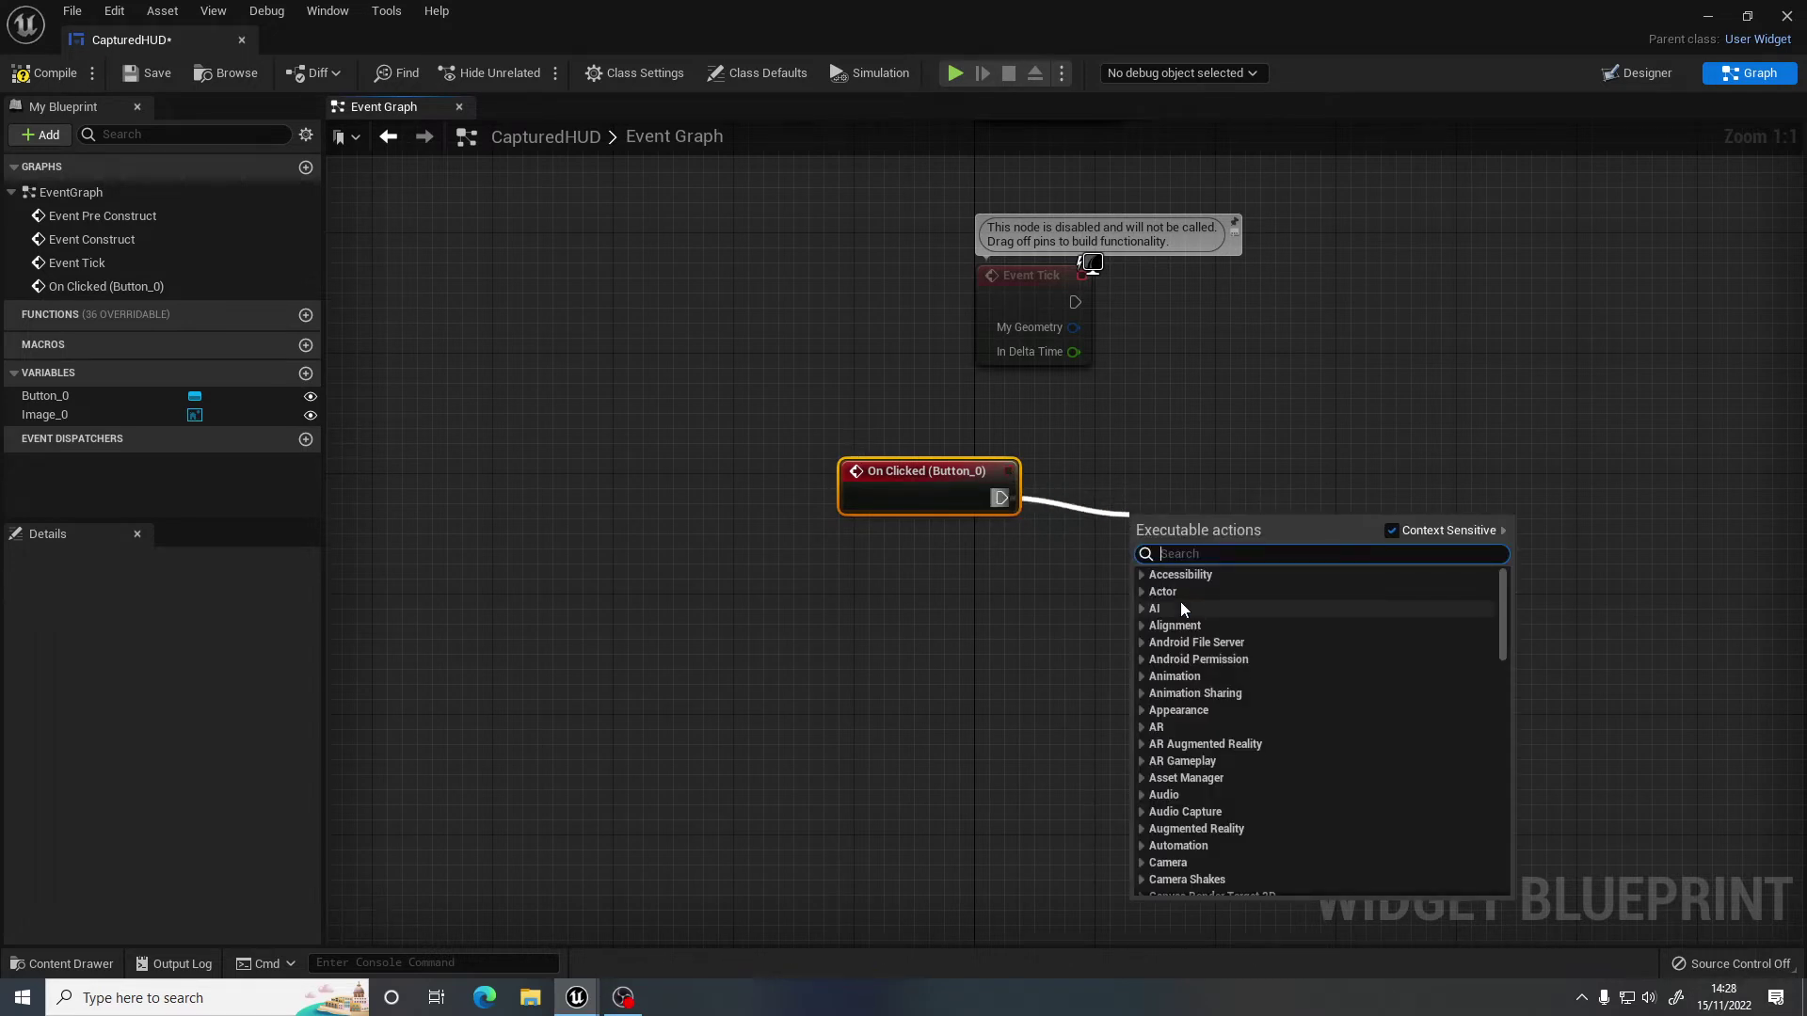
{"action": "type", "text": "ope"}
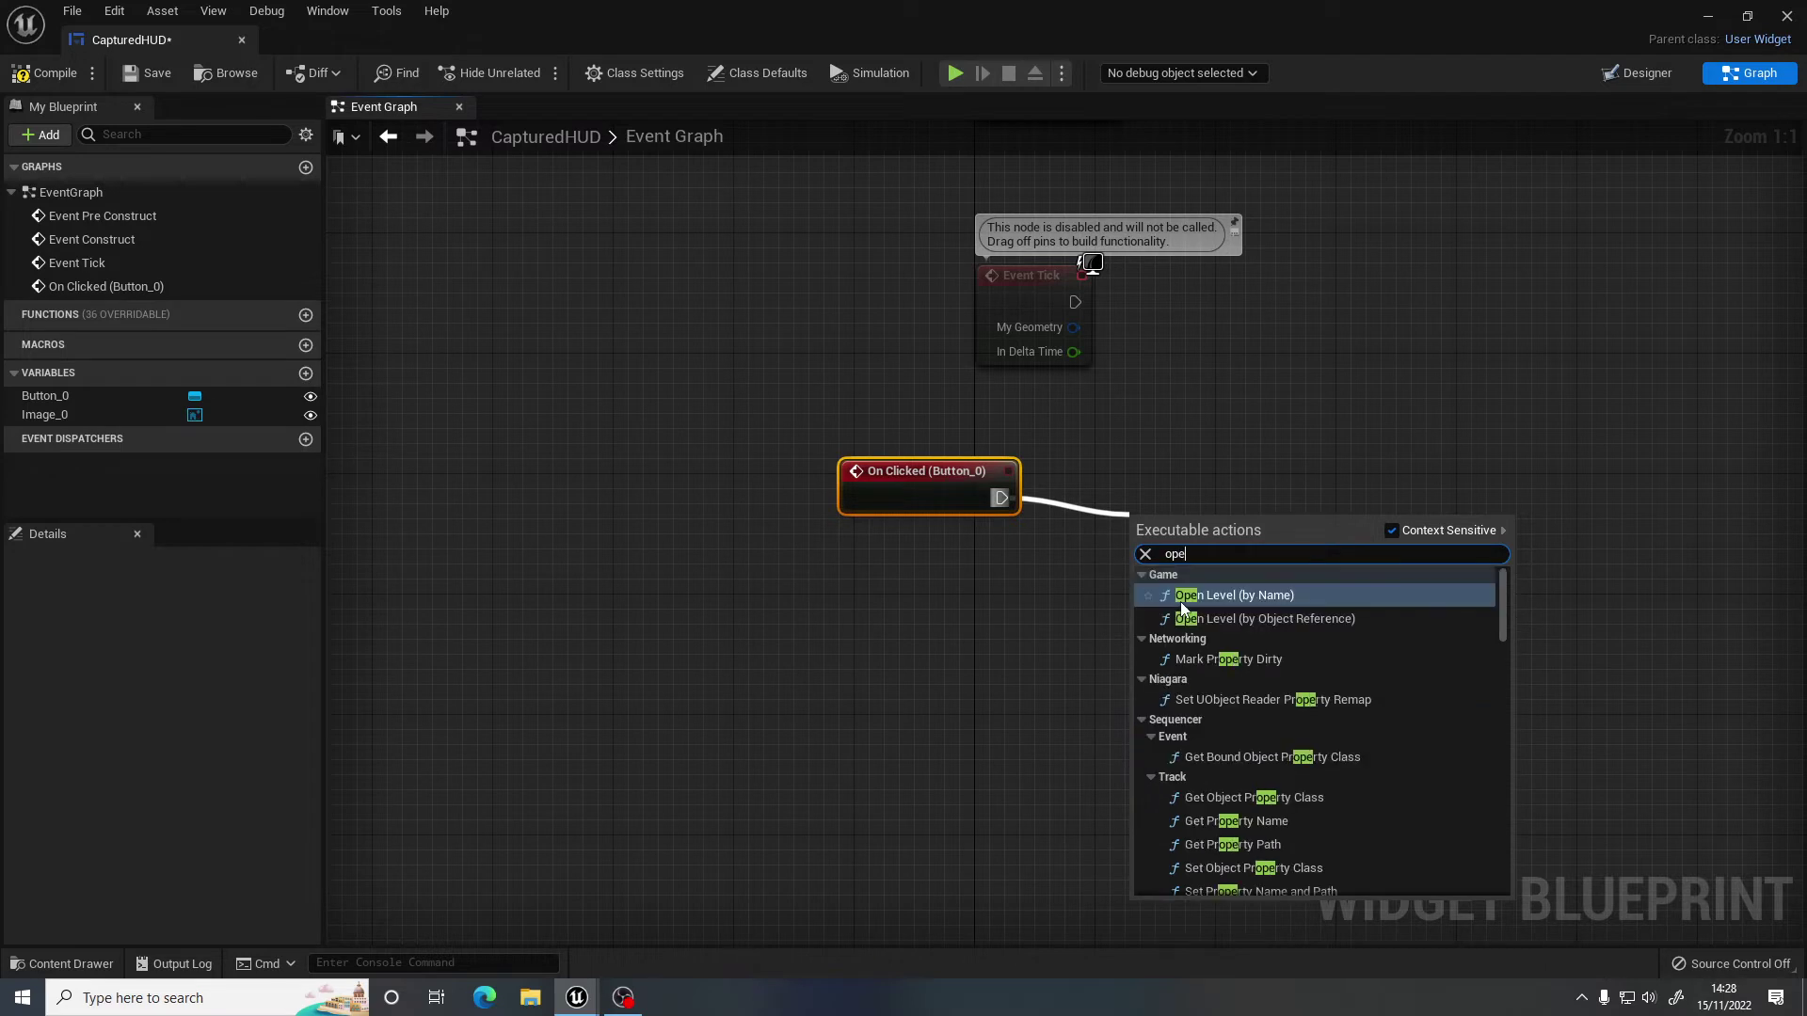
{"action": "type", "text": "n l"}
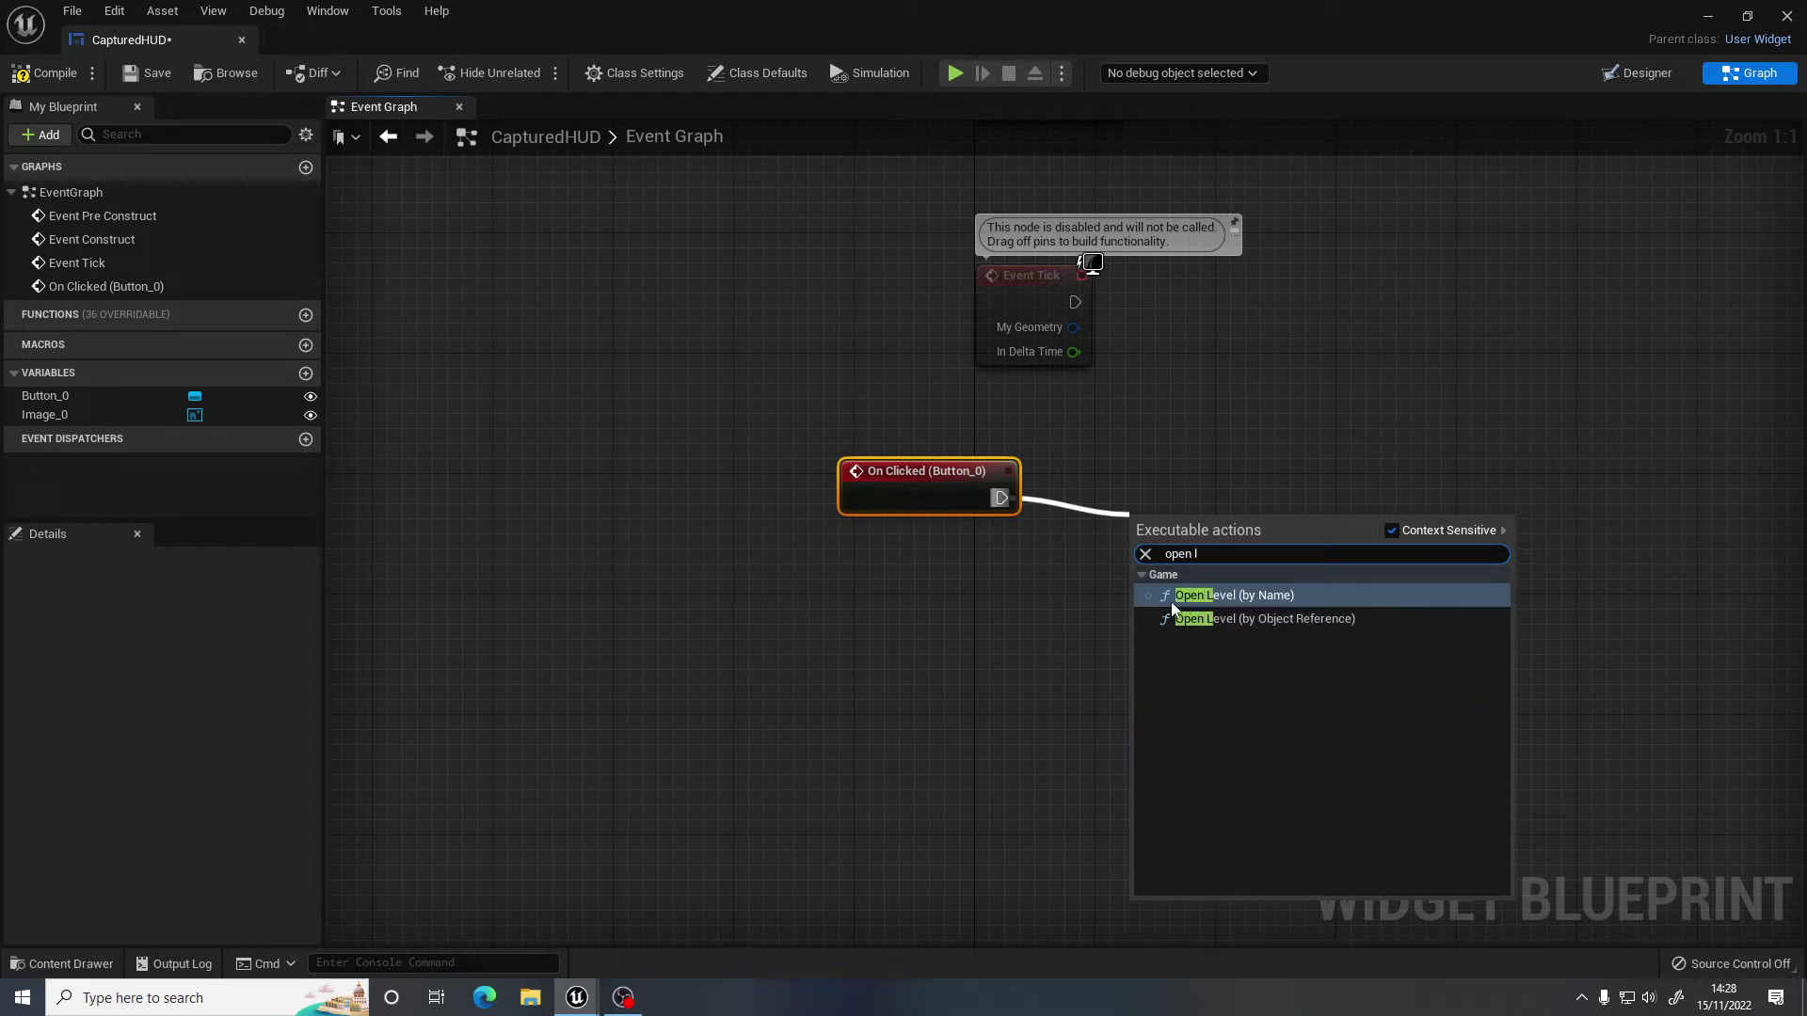
{"action": "left_click", "coordinate": [1256, 594]}
{"action": "left_click_drag", "start_coordinate": [1272, 532], "coordinate": [1256, 456]}
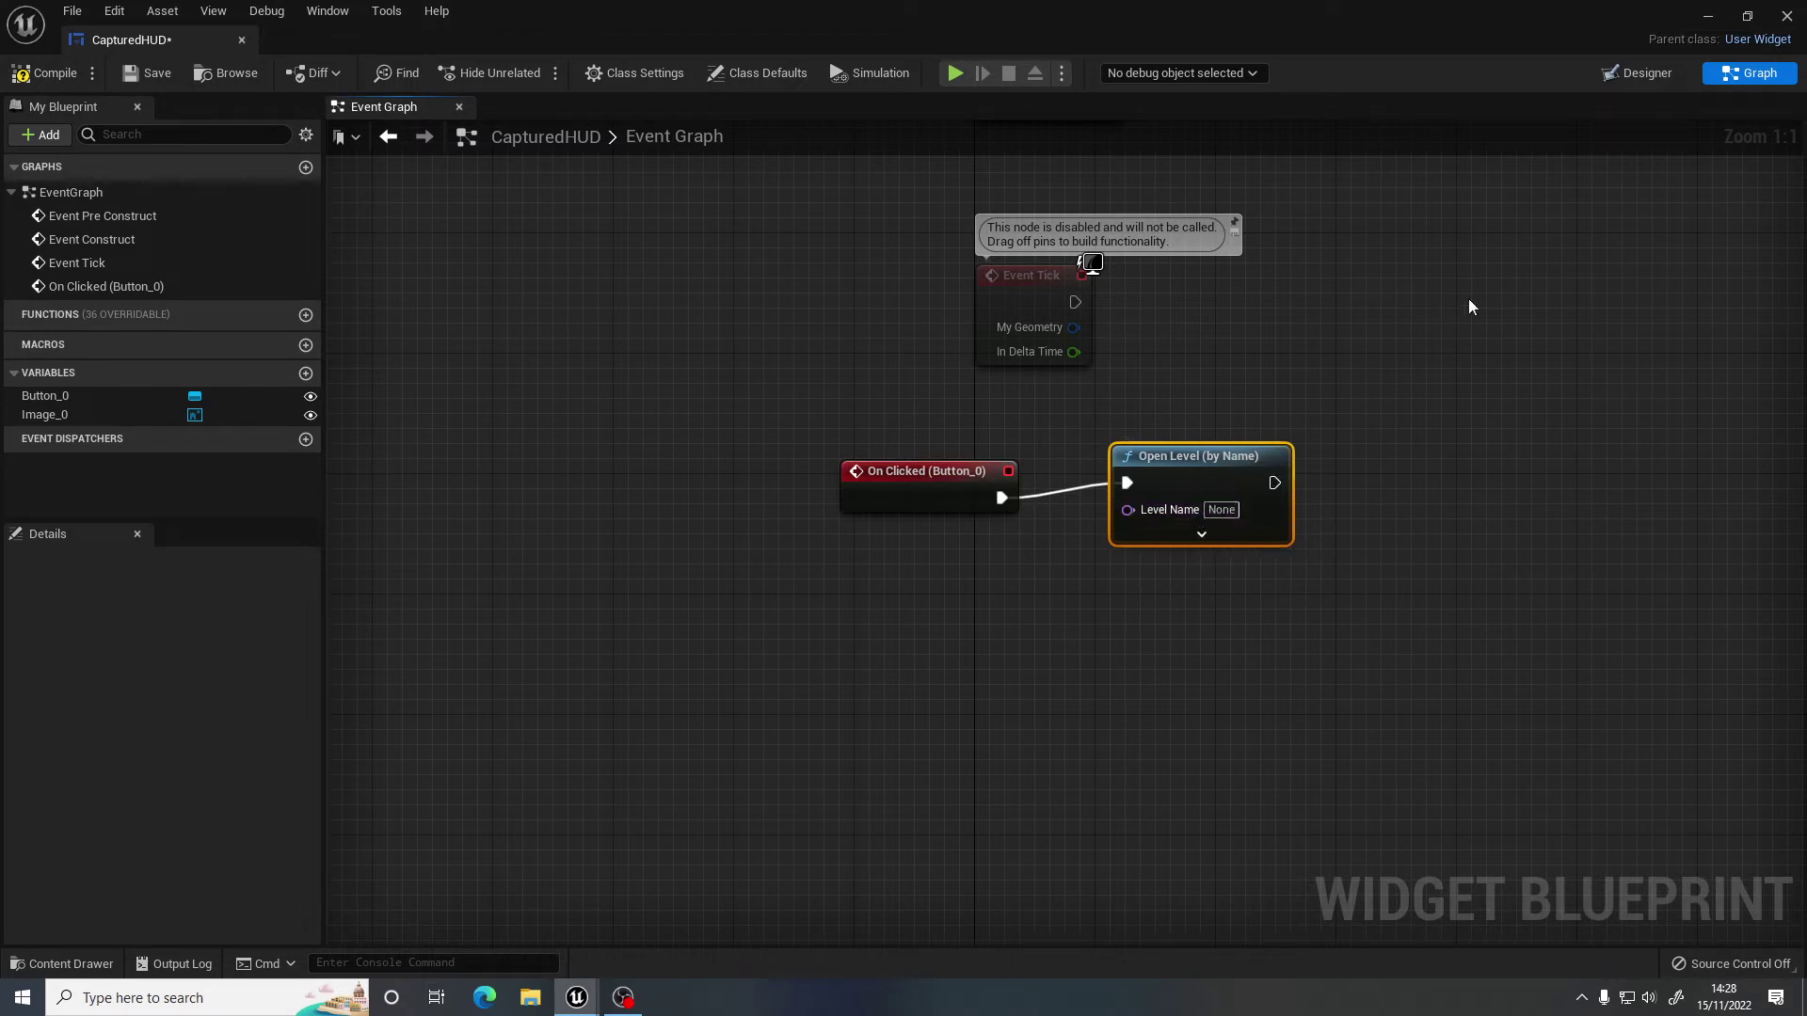
Look up the level's asset name in the Maps folder inside the project's FirstPerson content.
{"action": "left_click", "coordinate": [1709, 18]}
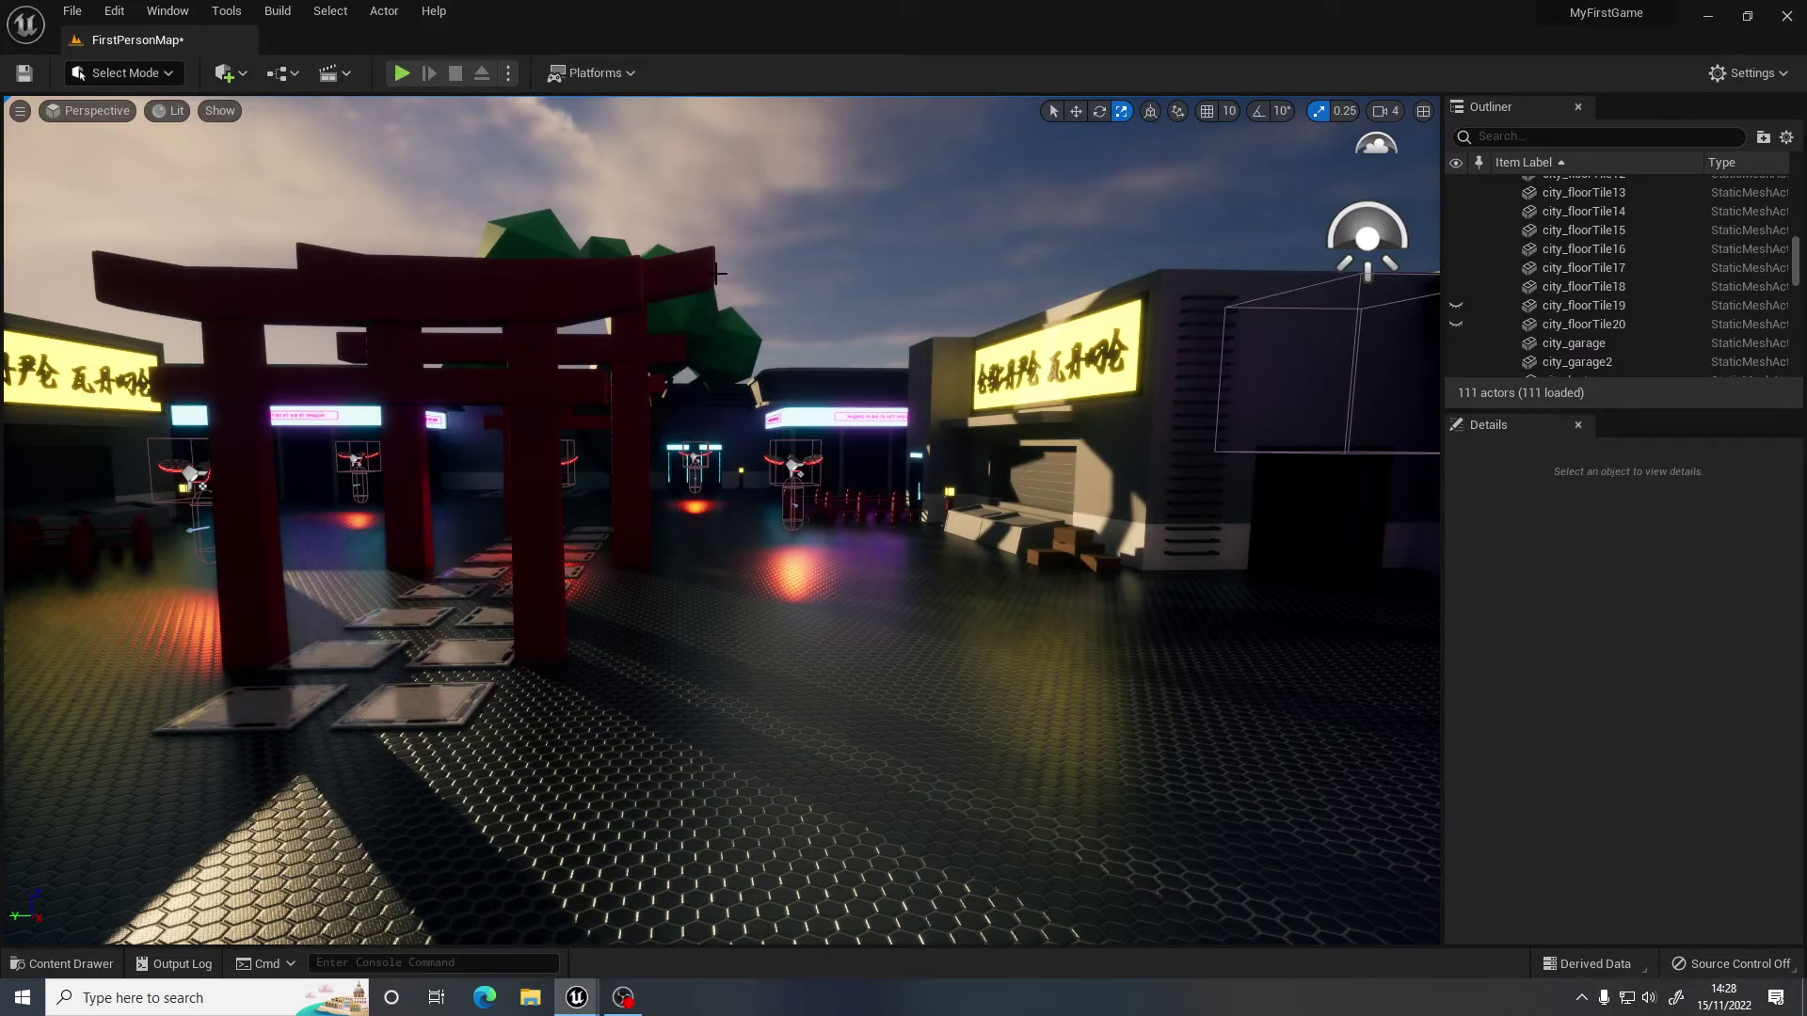
{"action": "left_click", "coordinate": [99, 967]}
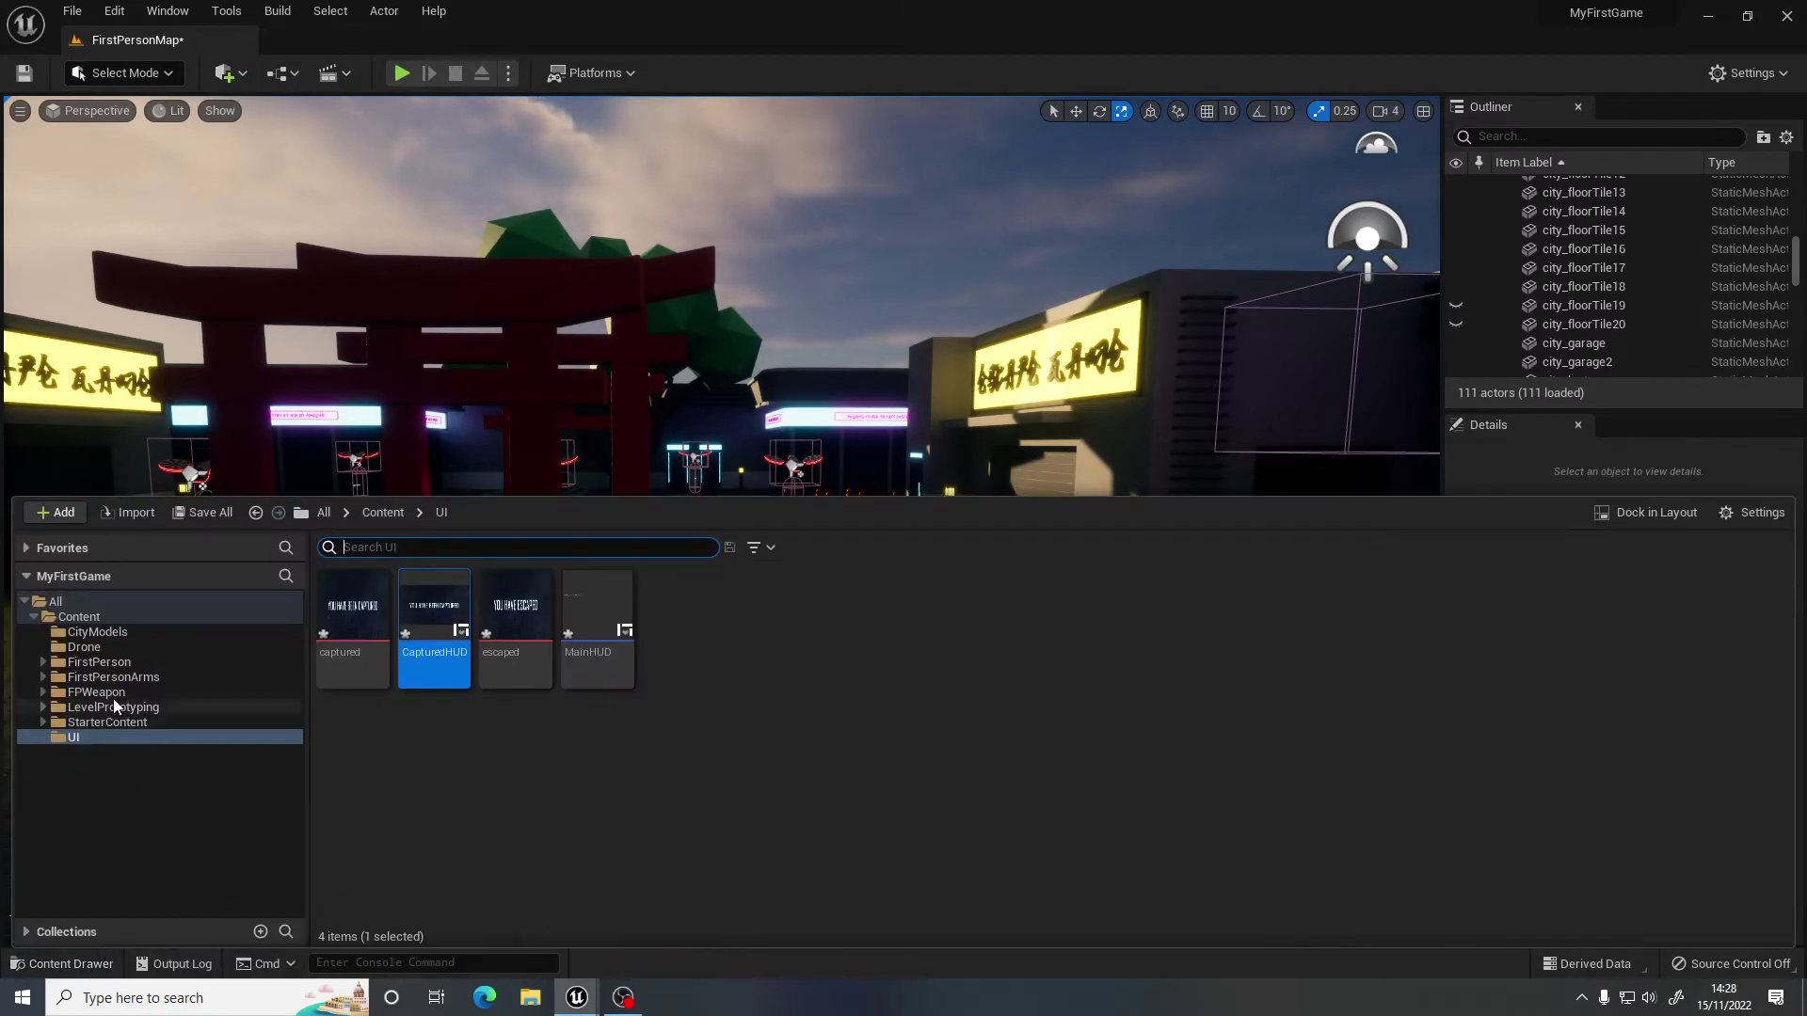
{"action": "left_click", "coordinate": [109, 618]}
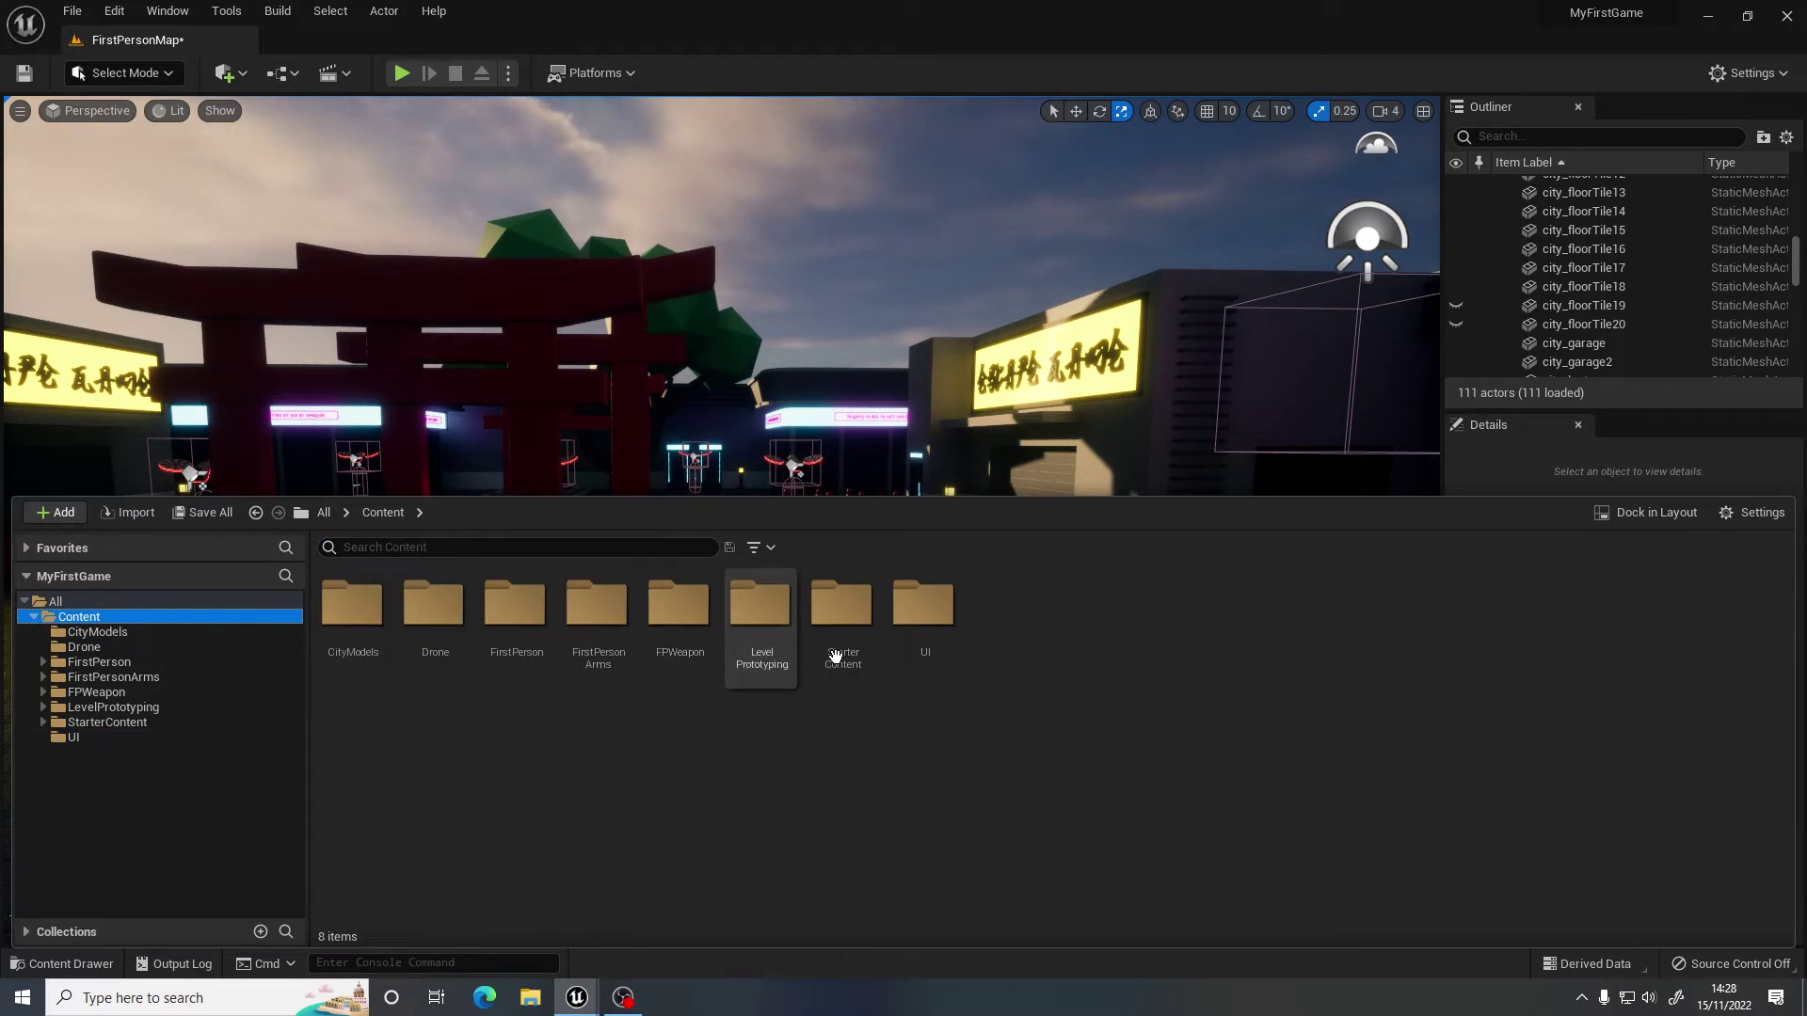
{"action": "left_click", "coordinate": [129, 662]}
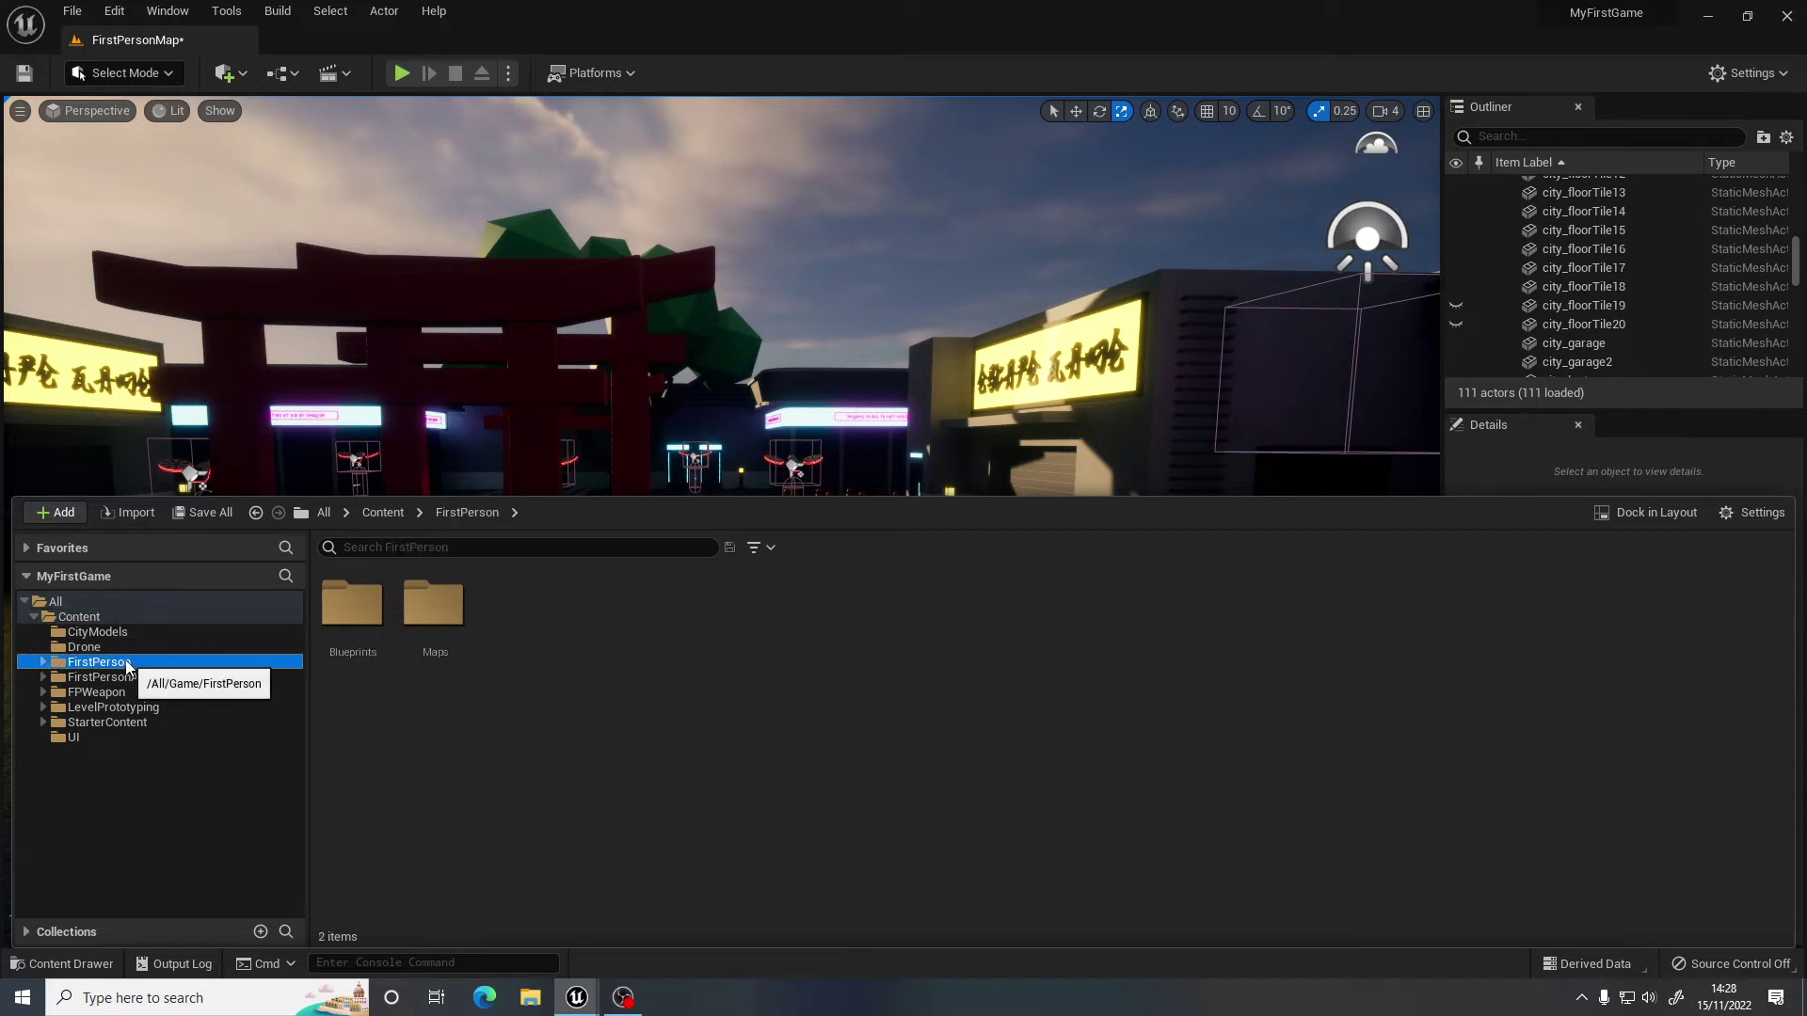
{"action": "double_click", "coordinate": [421, 623]}
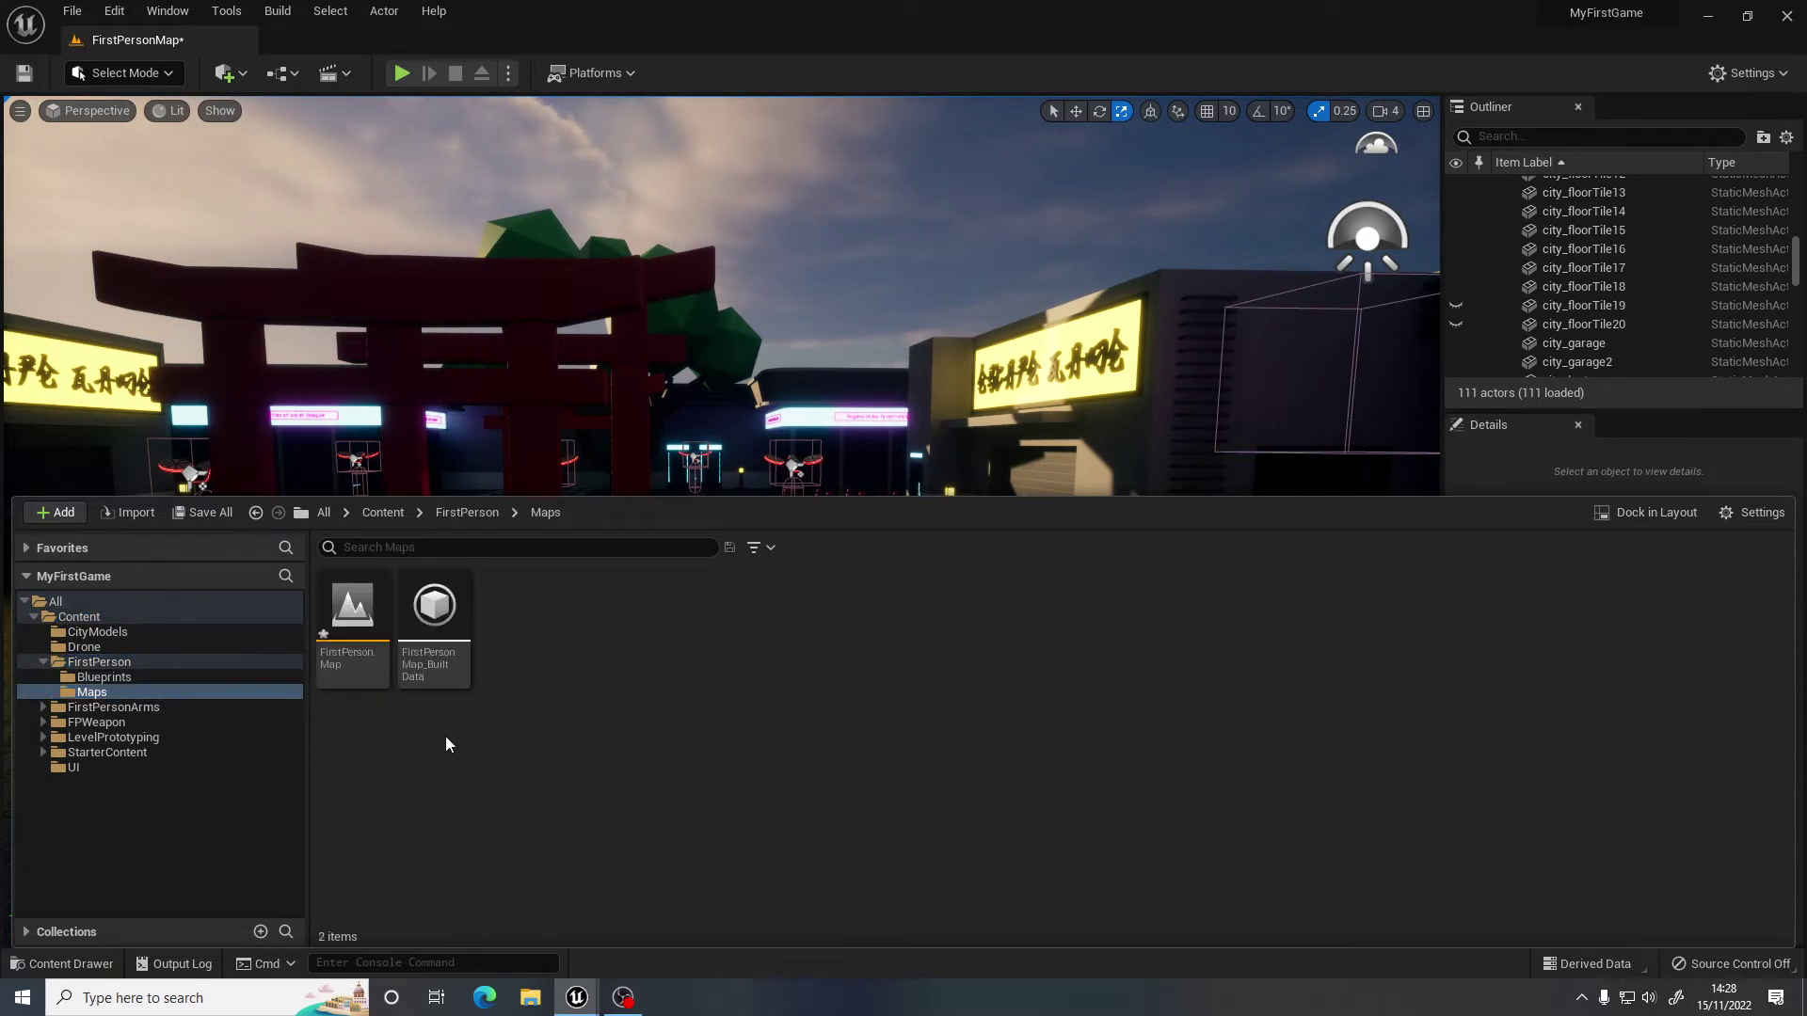
{"action": "left_click", "coordinate": [345, 664]}
{"action": "right_click", "coordinate": [341, 660]}
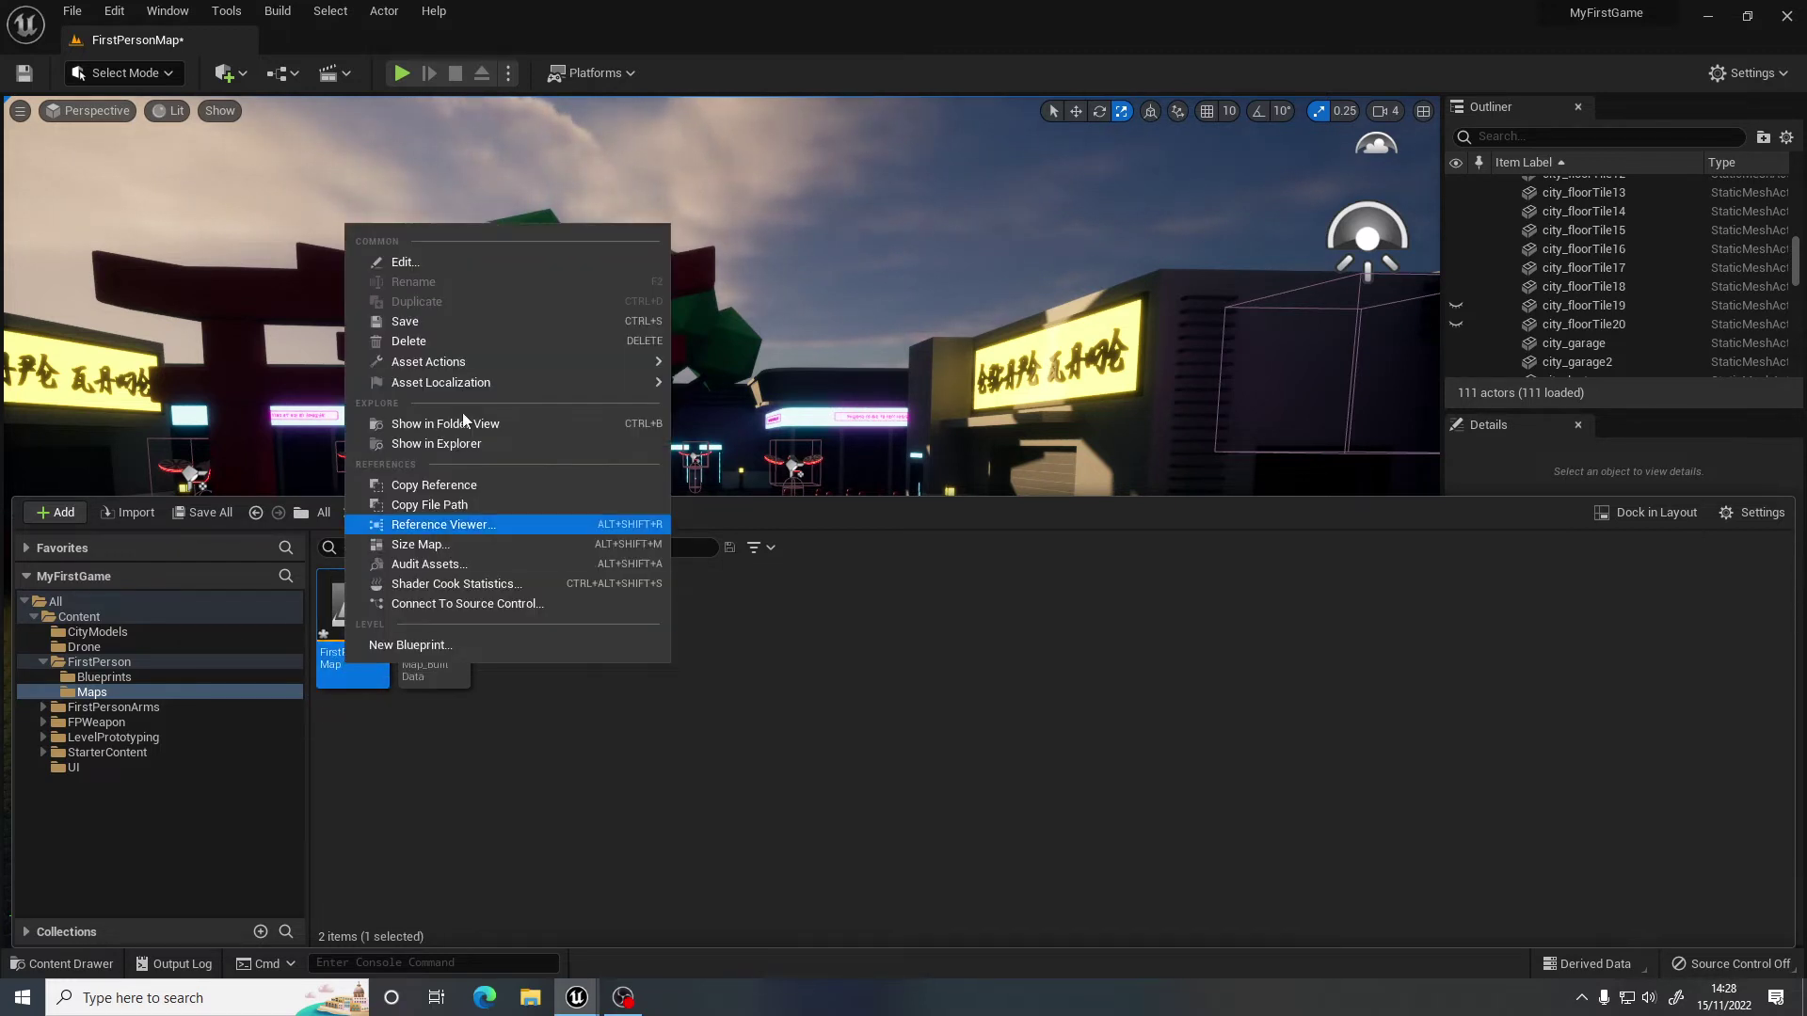
{"action": "left_click", "coordinate": [388, 794]}
{"action": "left_click", "coordinate": [360, 669]}
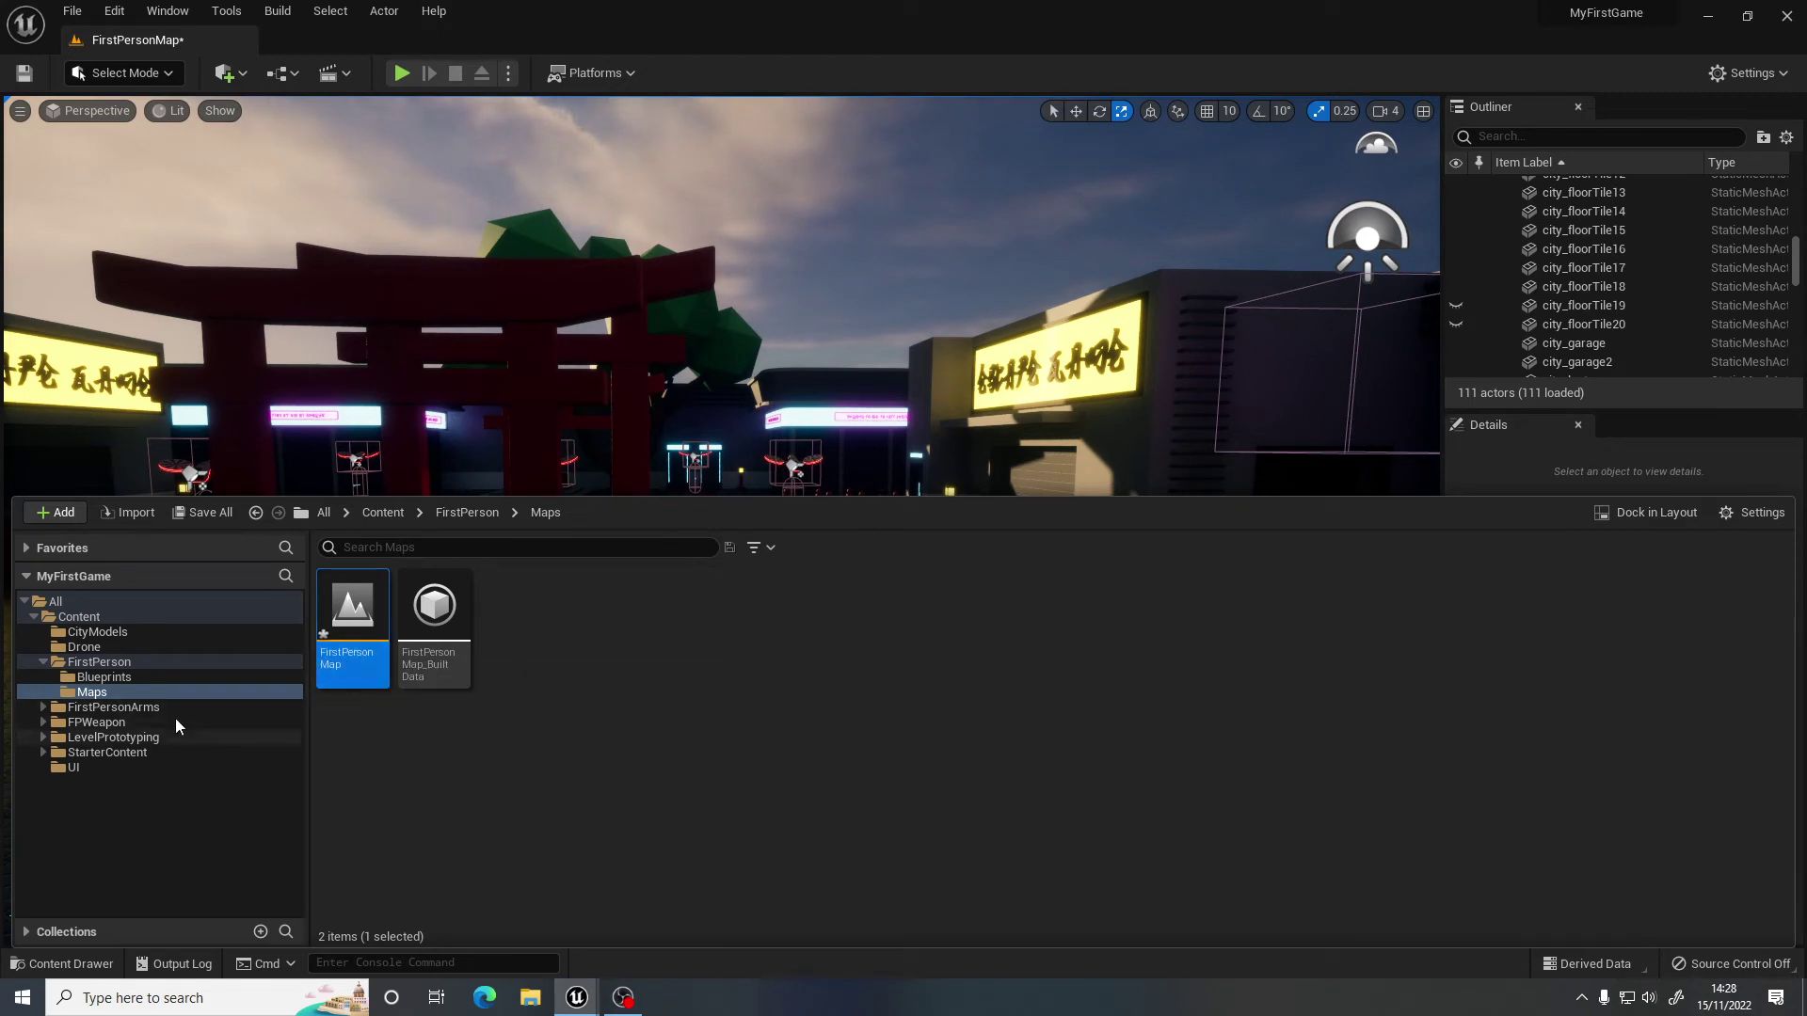
Set the Open Level node's Level Name to FirstPersonMap and align the node with the On Clicked event.
{"action": "mouse_move", "coordinate": [593, 1003]}
{"action": "left_click", "coordinate": [663, 898]}
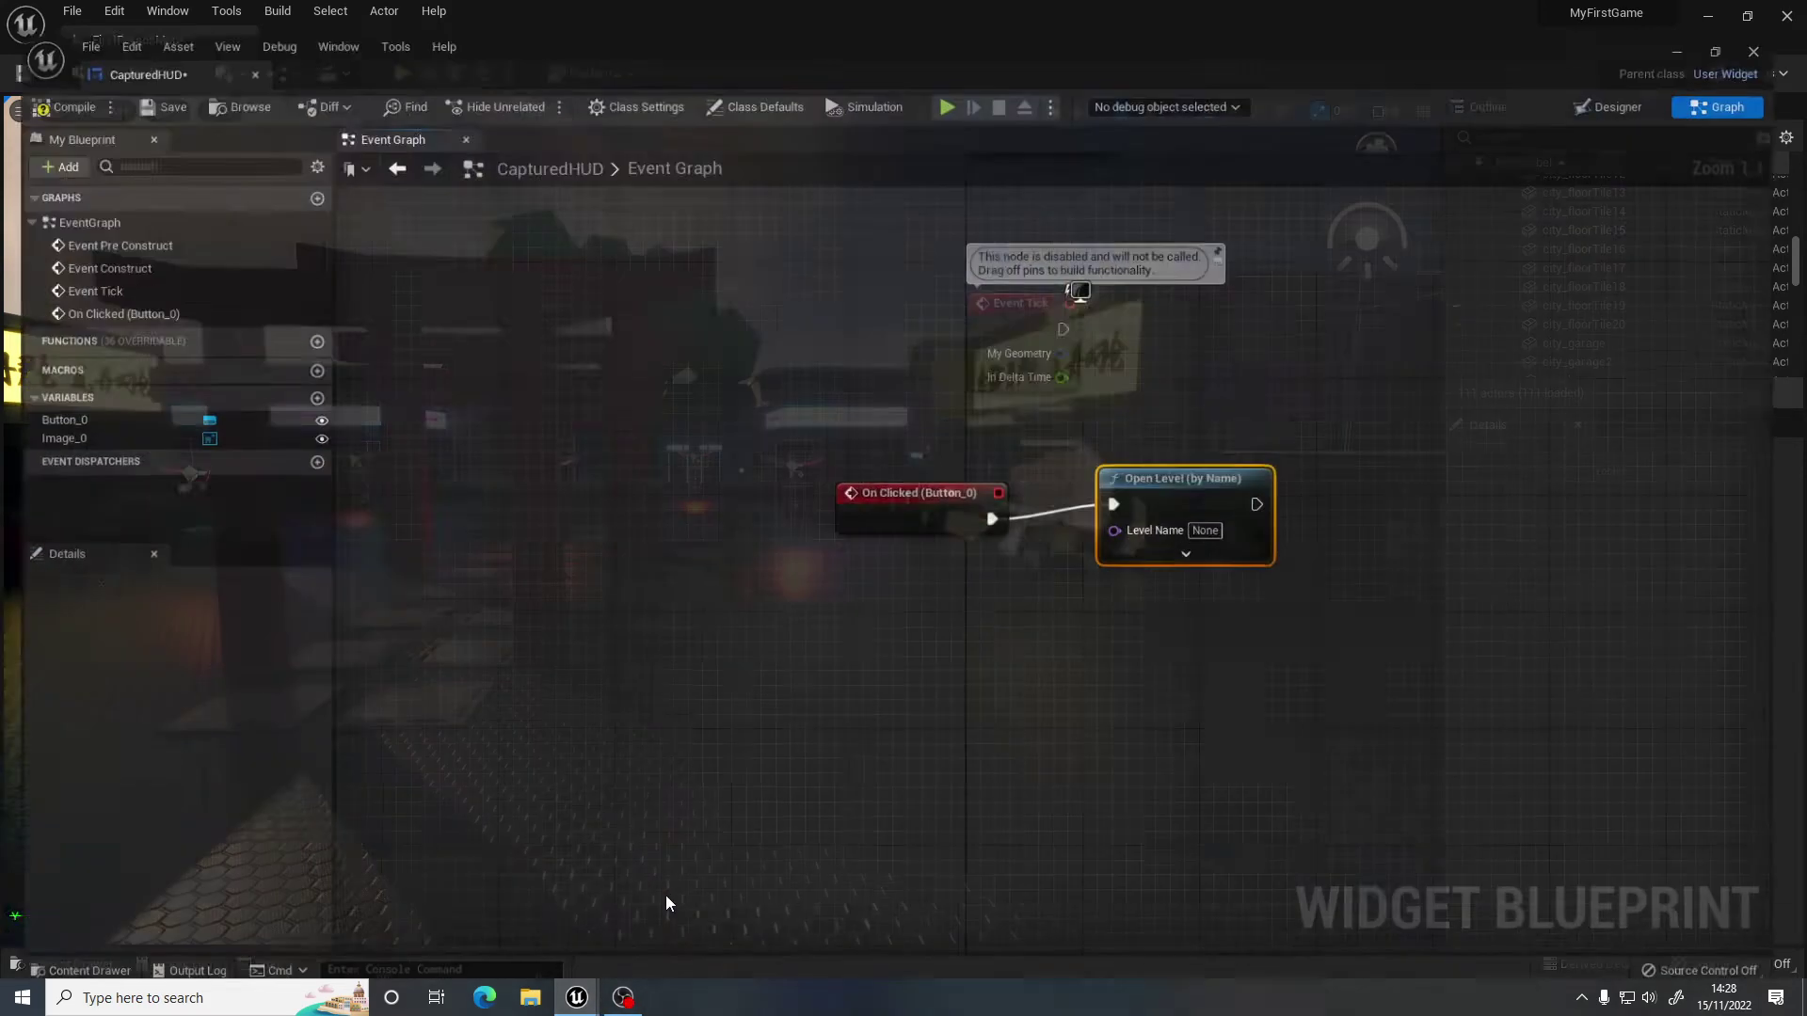
{"action": "left_click", "coordinate": [1230, 509]}
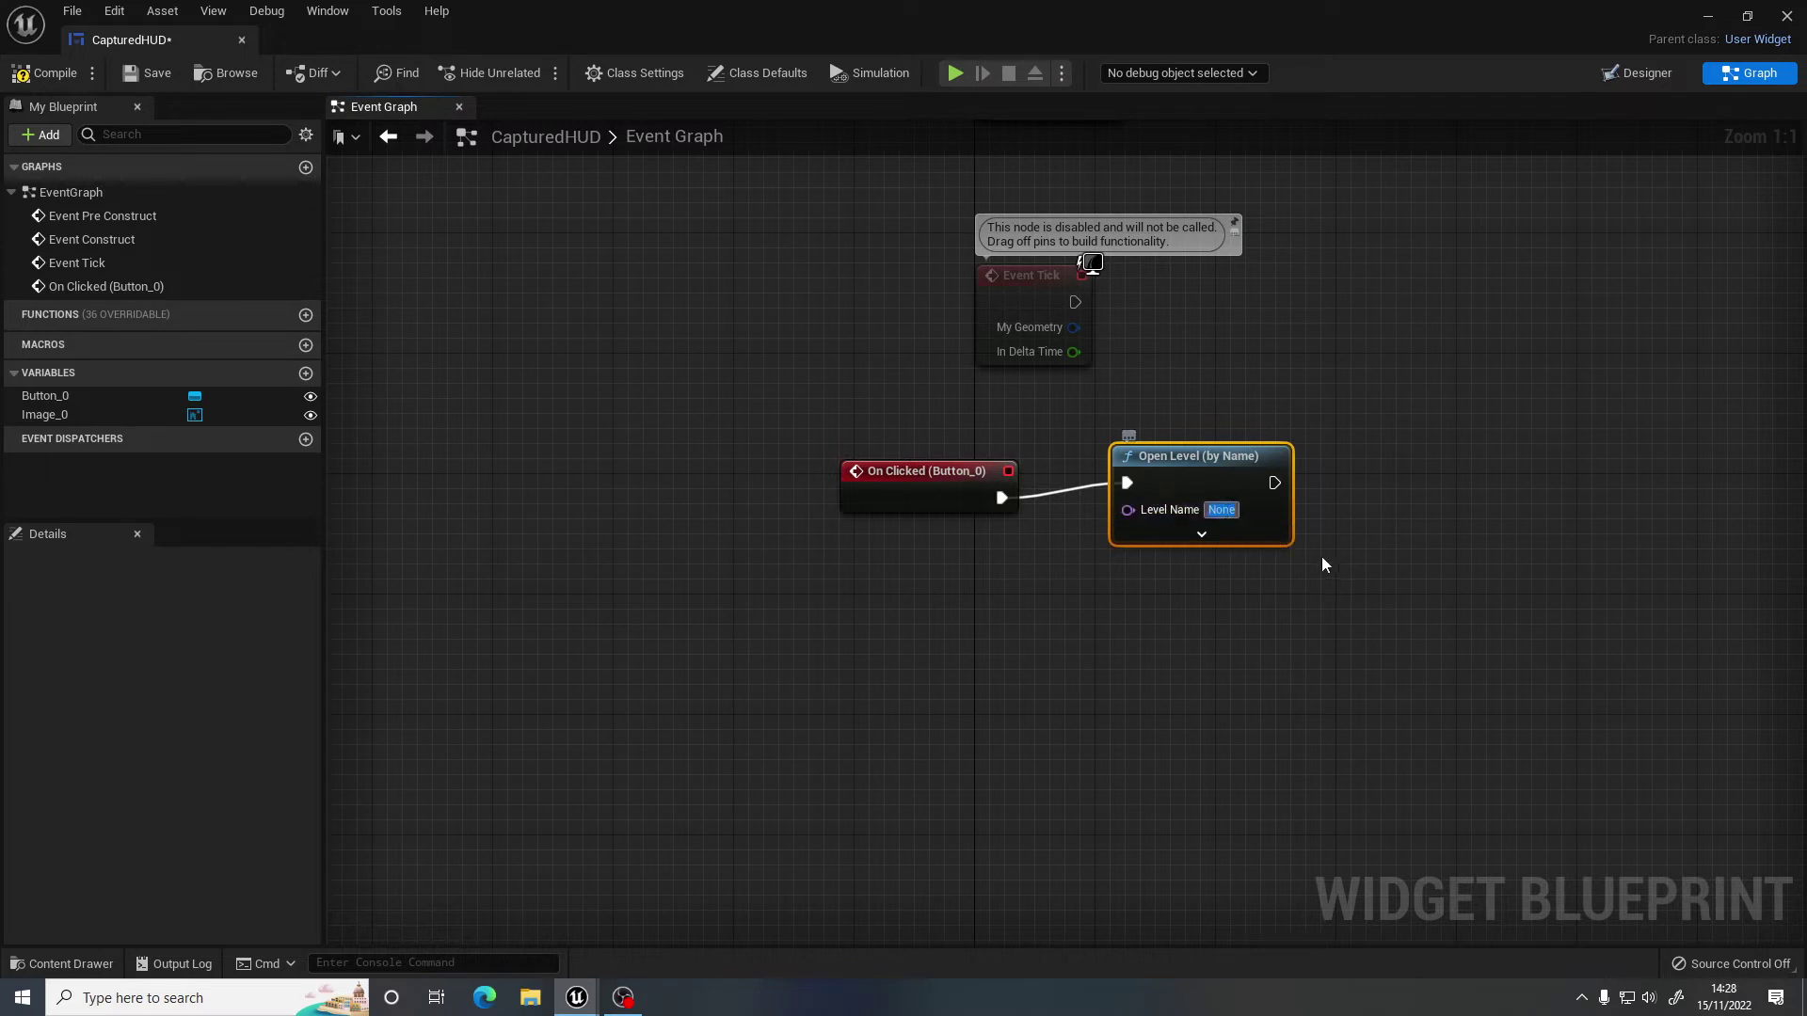
{"action": "type", "text": "FirstPersonMap"}
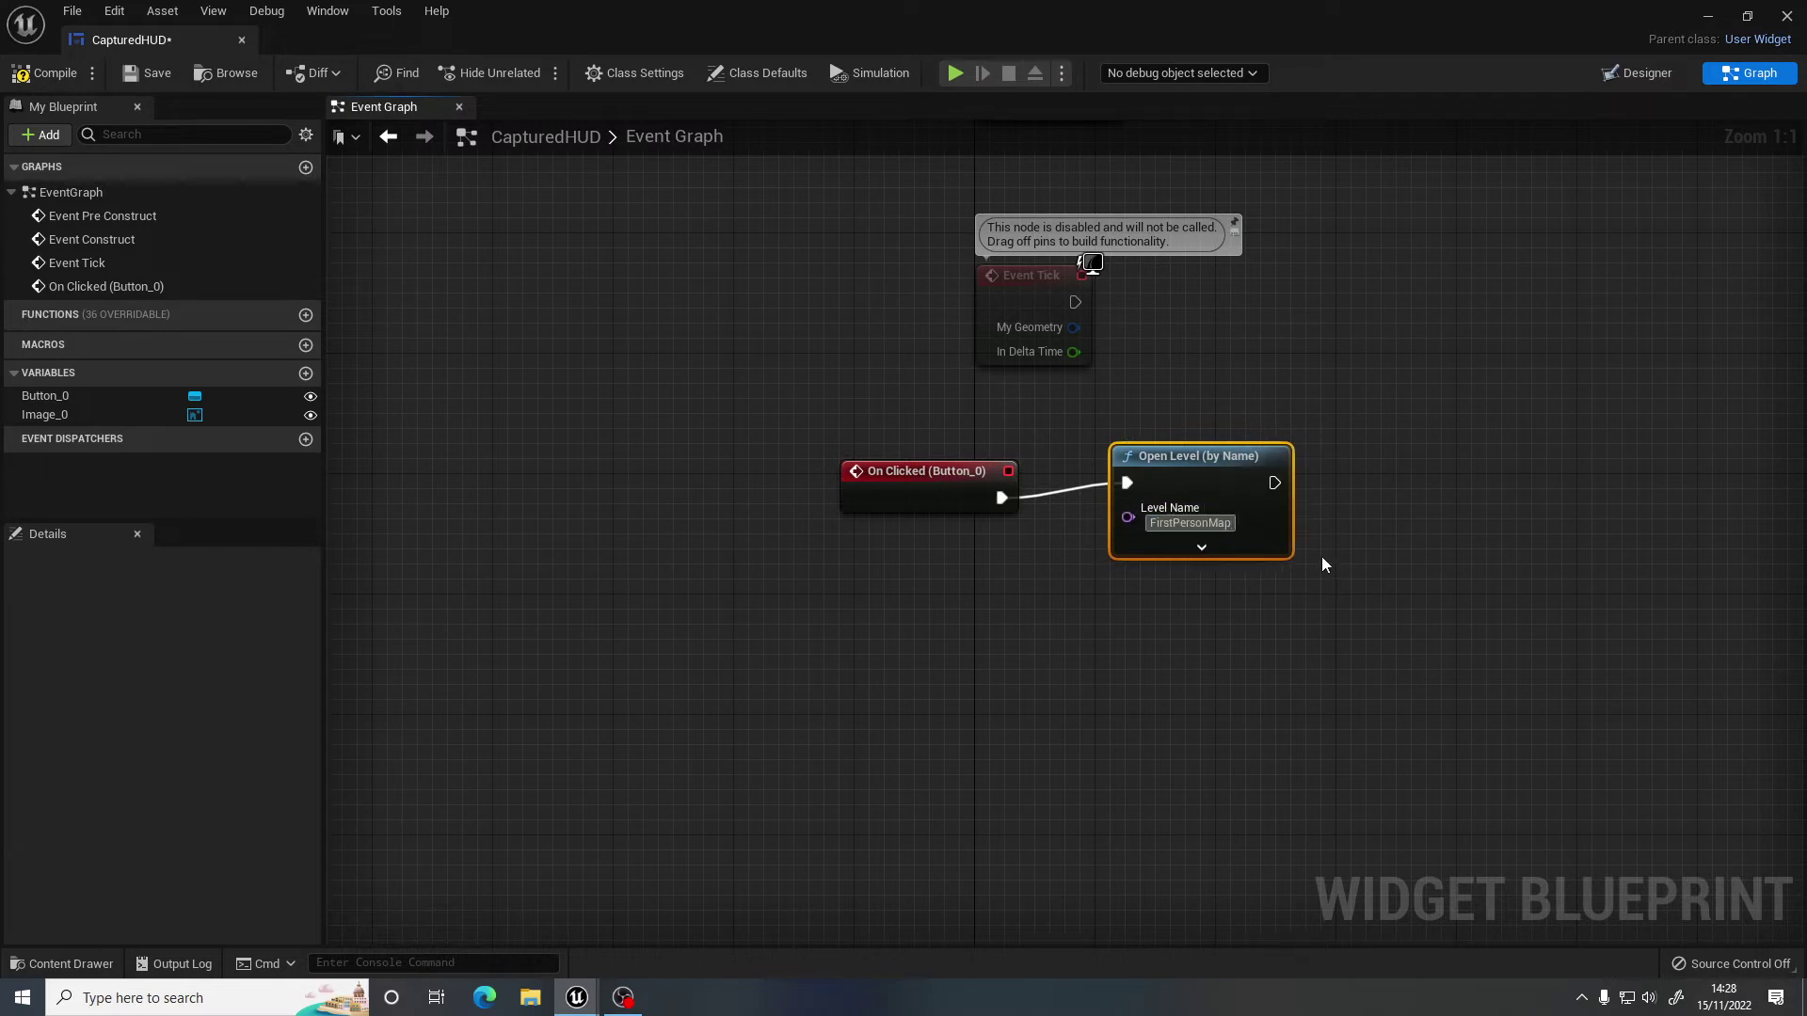
{"action": "key", "text": "Return"}
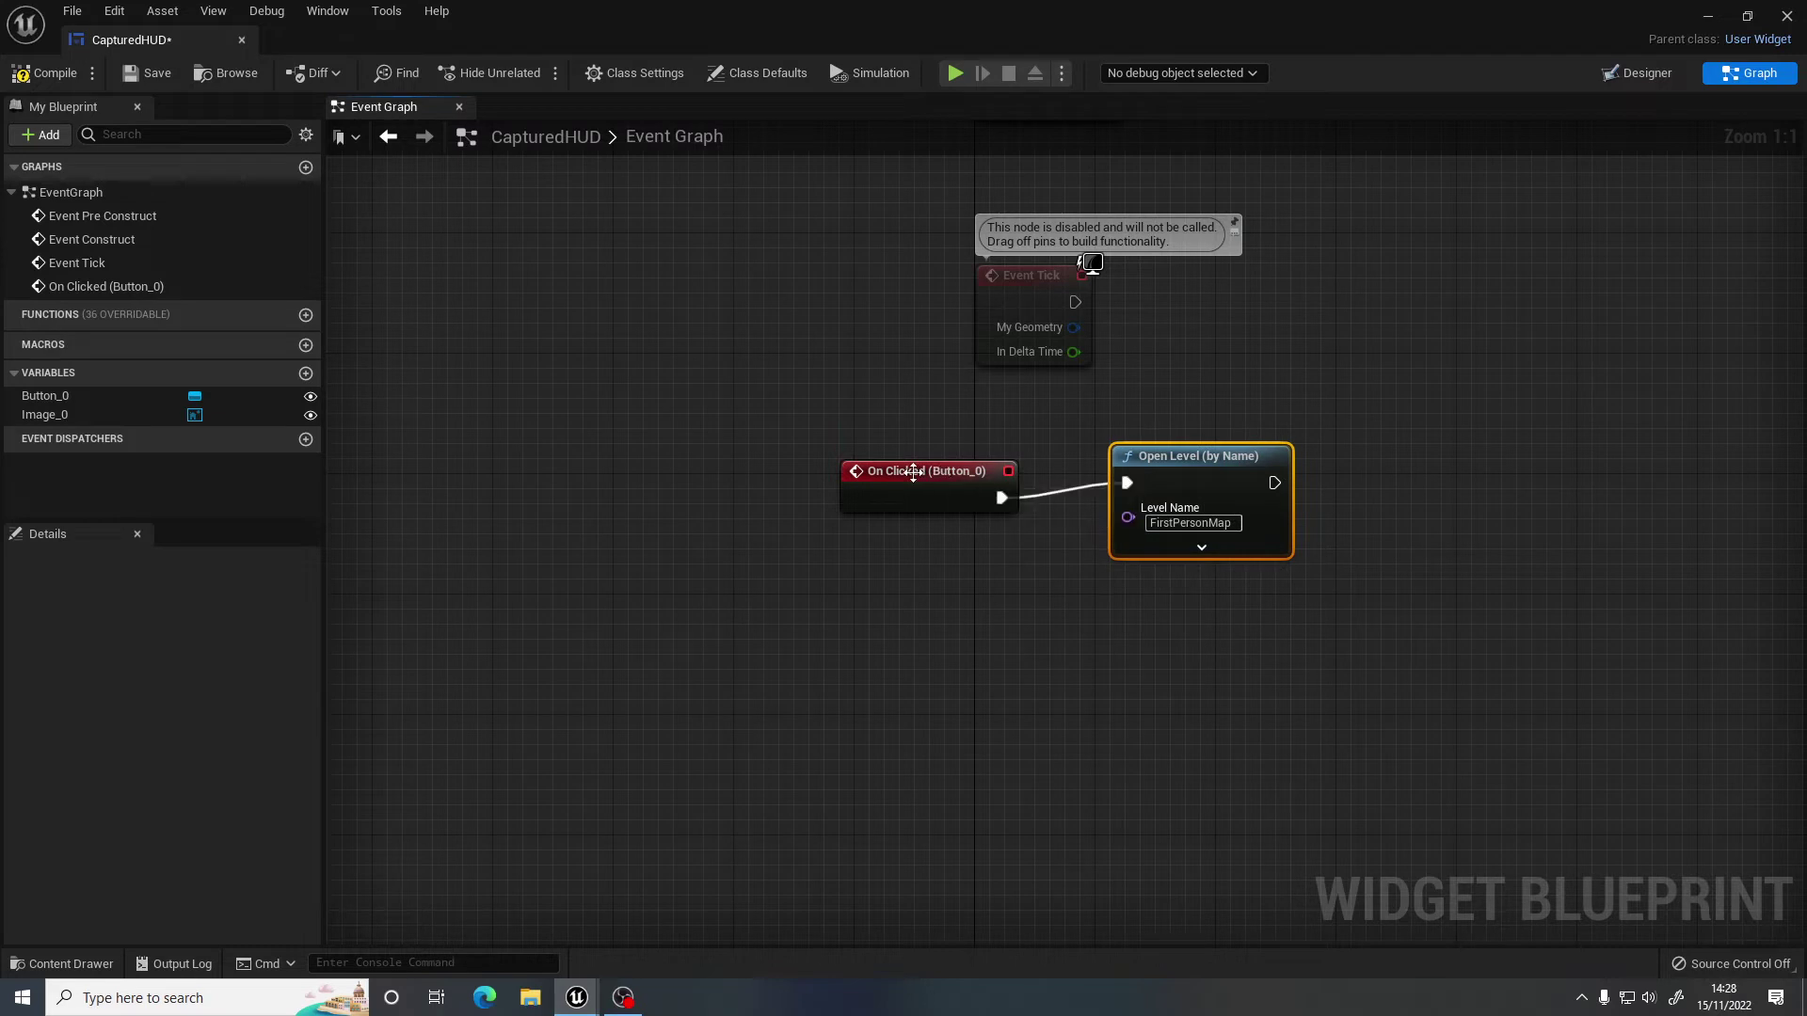
{"action": "left_click", "coordinate": [927, 471]}
{"action": "left_click_drag", "start_coordinate": [1219, 456], "coordinate": [1219, 470]}
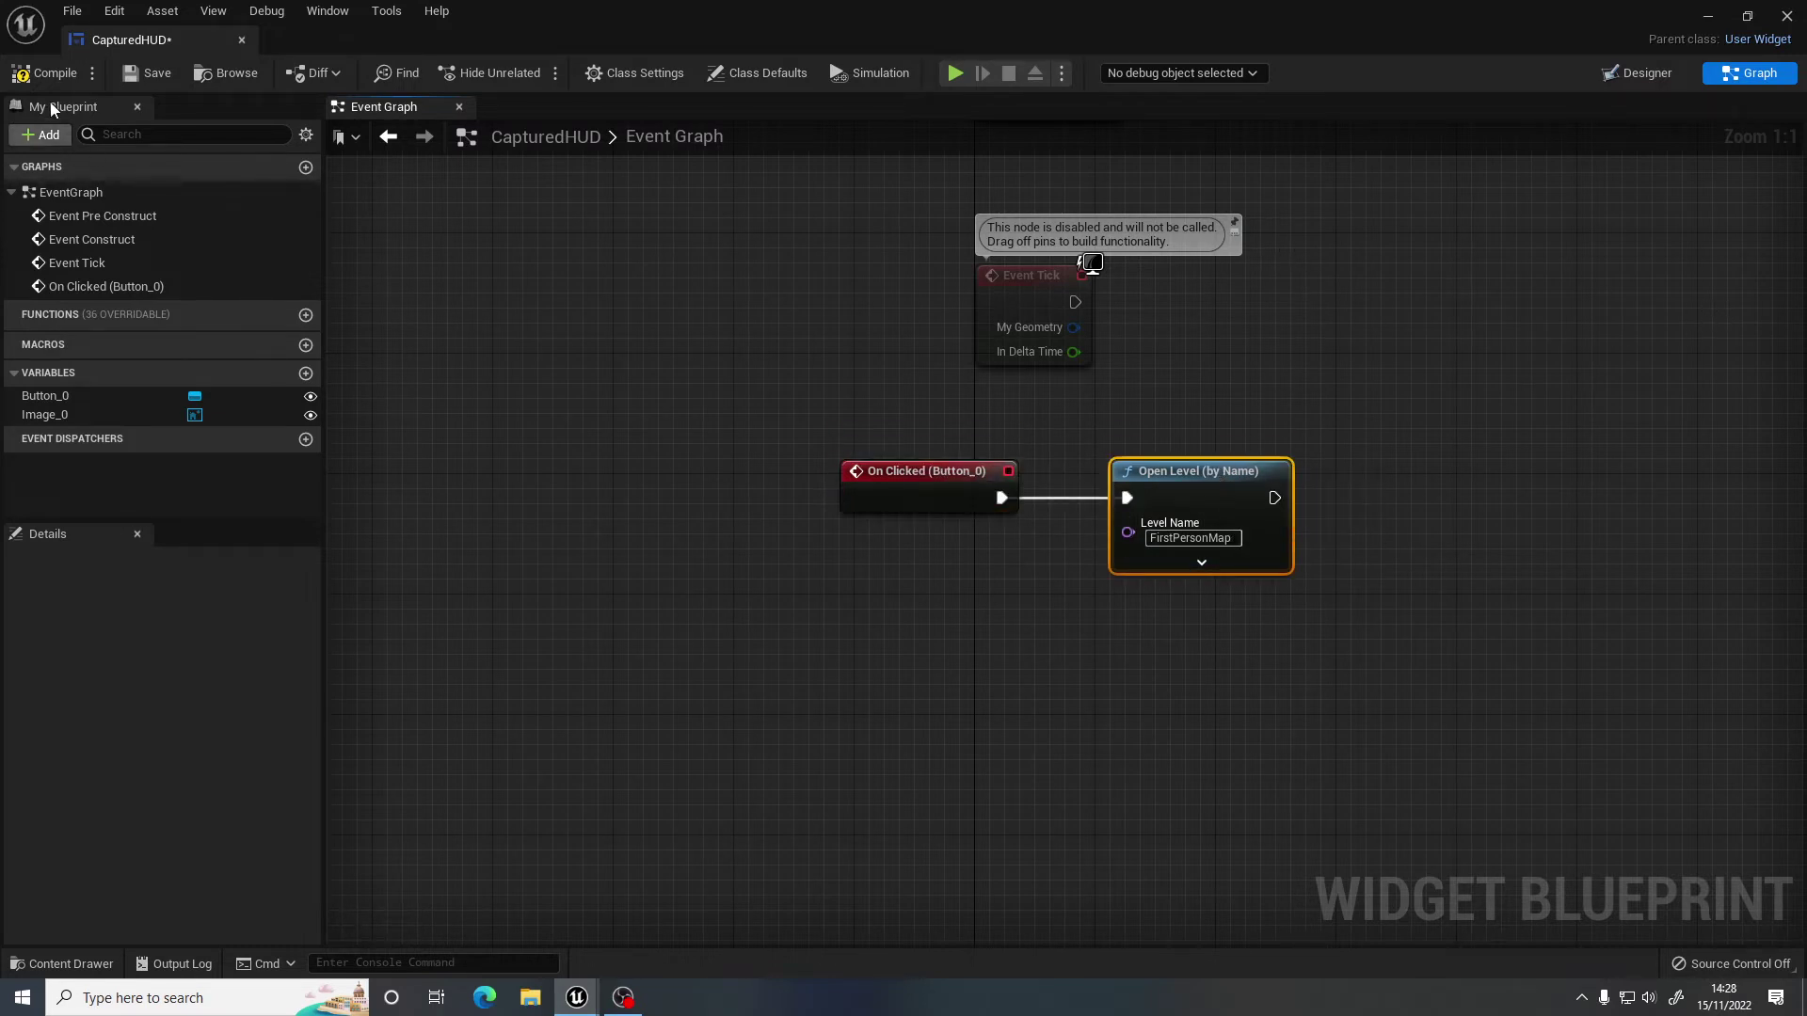
Compile the CapturedHUD widget blueprint, review its designer layout and event graph, and close its editor.
{"action": "left_click", "coordinate": [44, 73]}
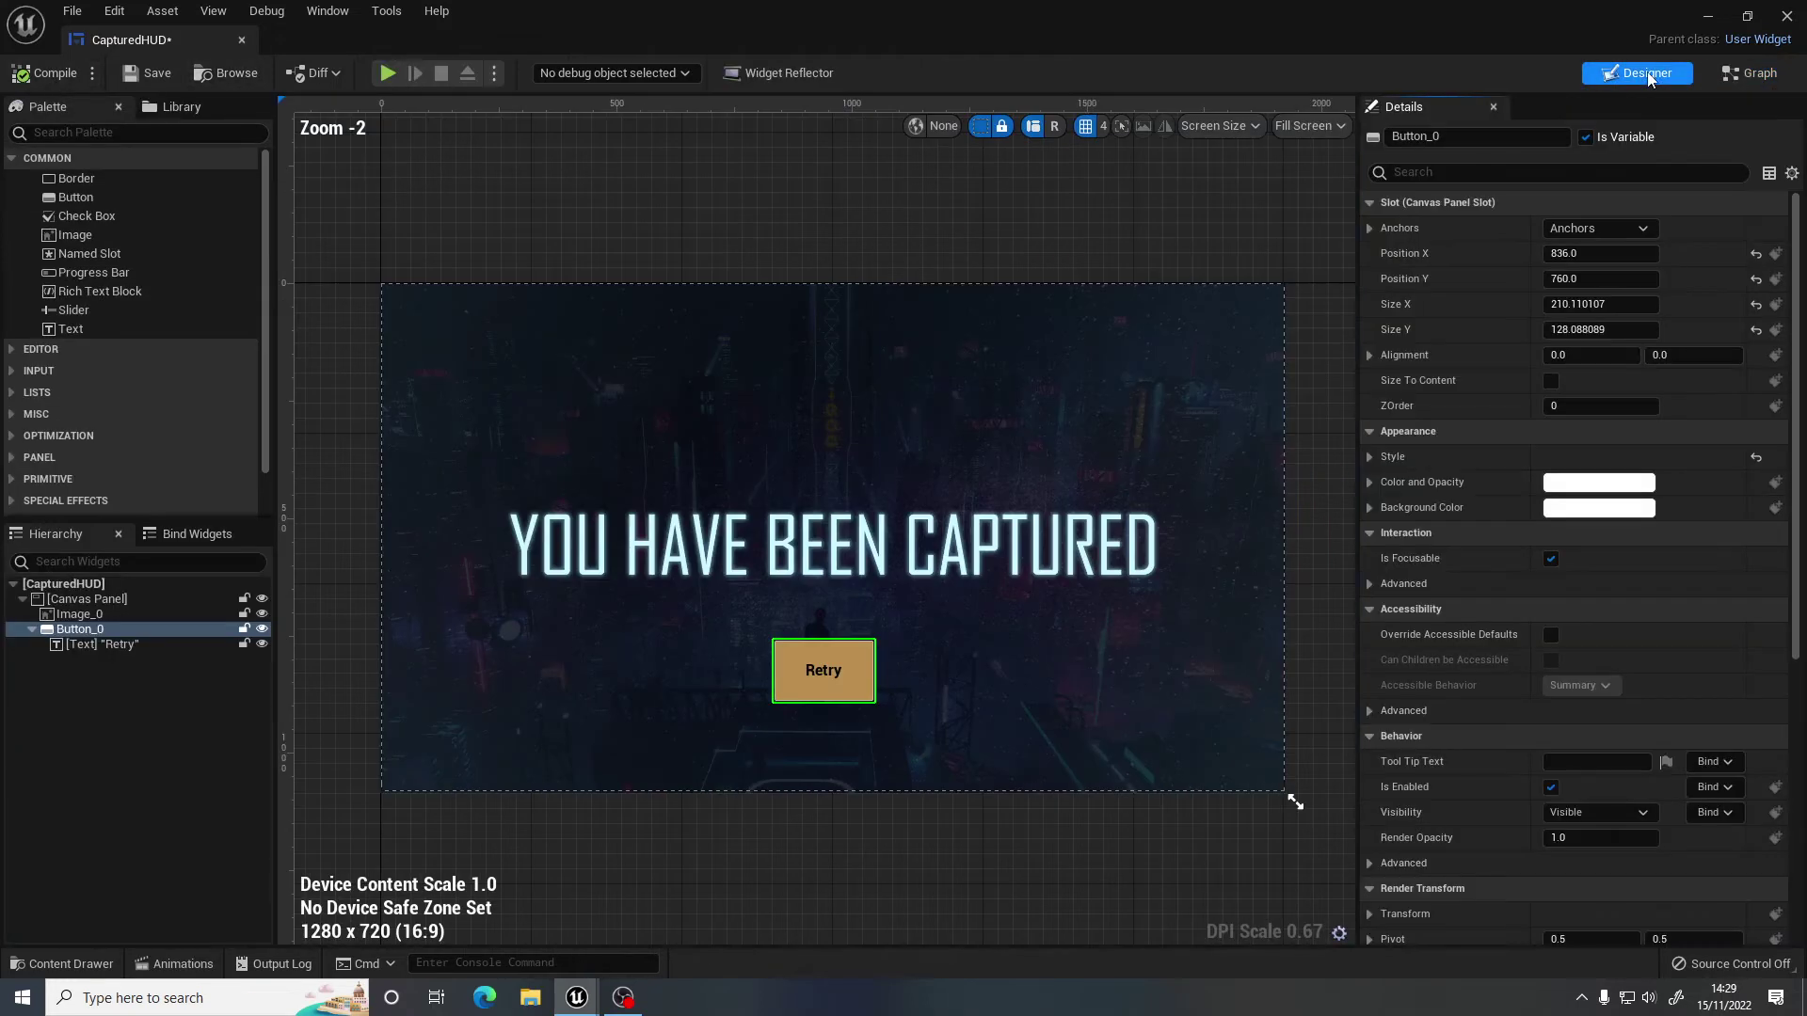
{"action": "left_click", "coordinate": [1642, 73]}
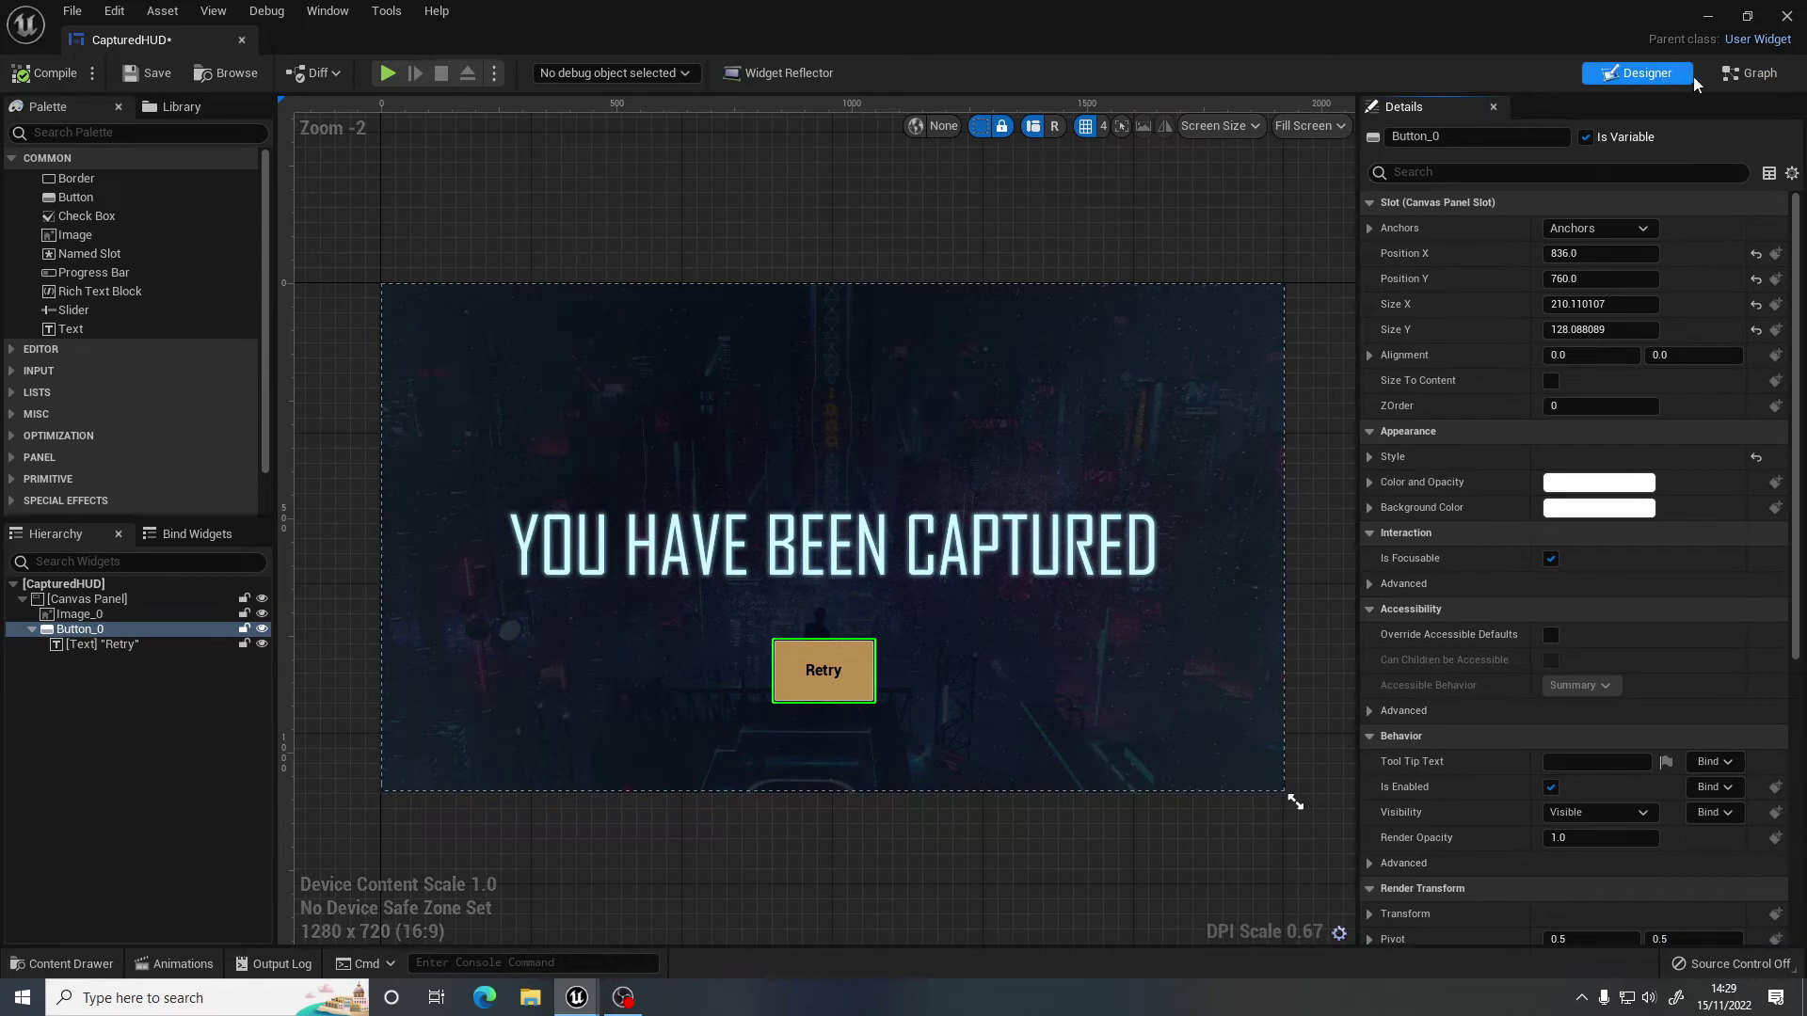
{"action": "left_click", "coordinate": [1740, 74]}
{"action": "left_click", "coordinate": [1680, 76]}
{"action": "left_click", "coordinate": [1752, 76]}
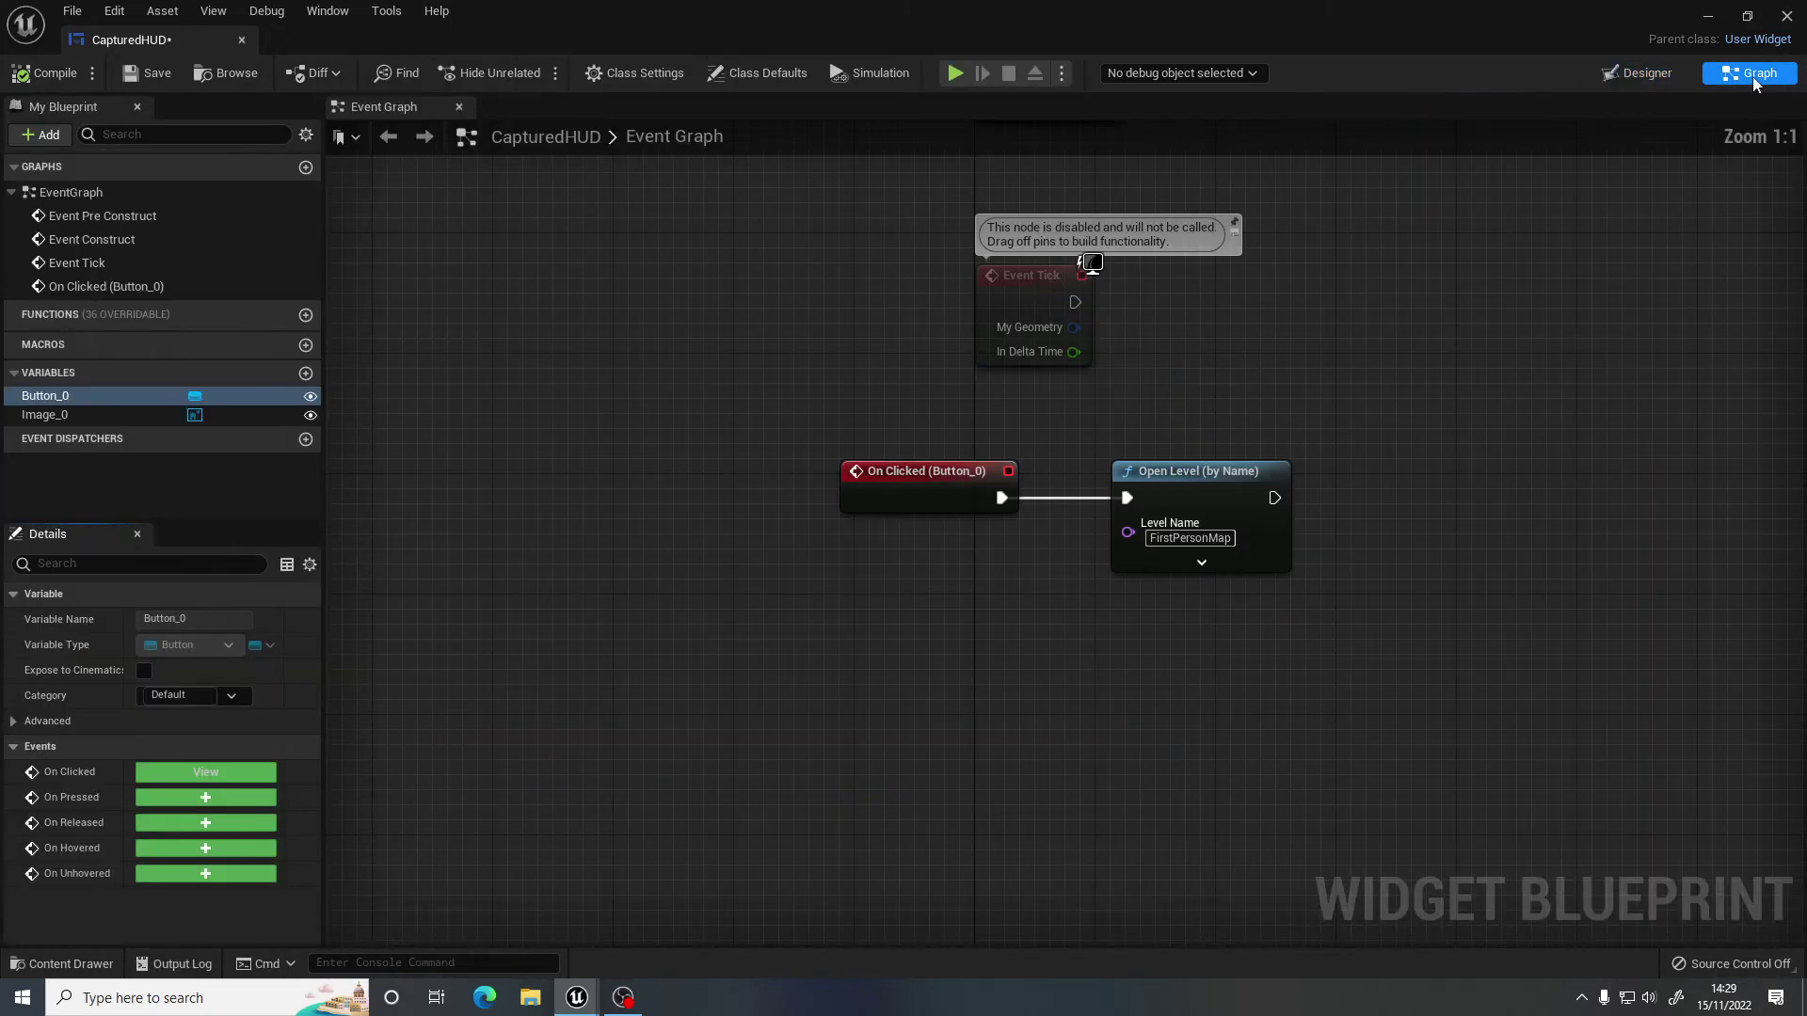
{"action": "left_click", "coordinate": [1635, 77]}
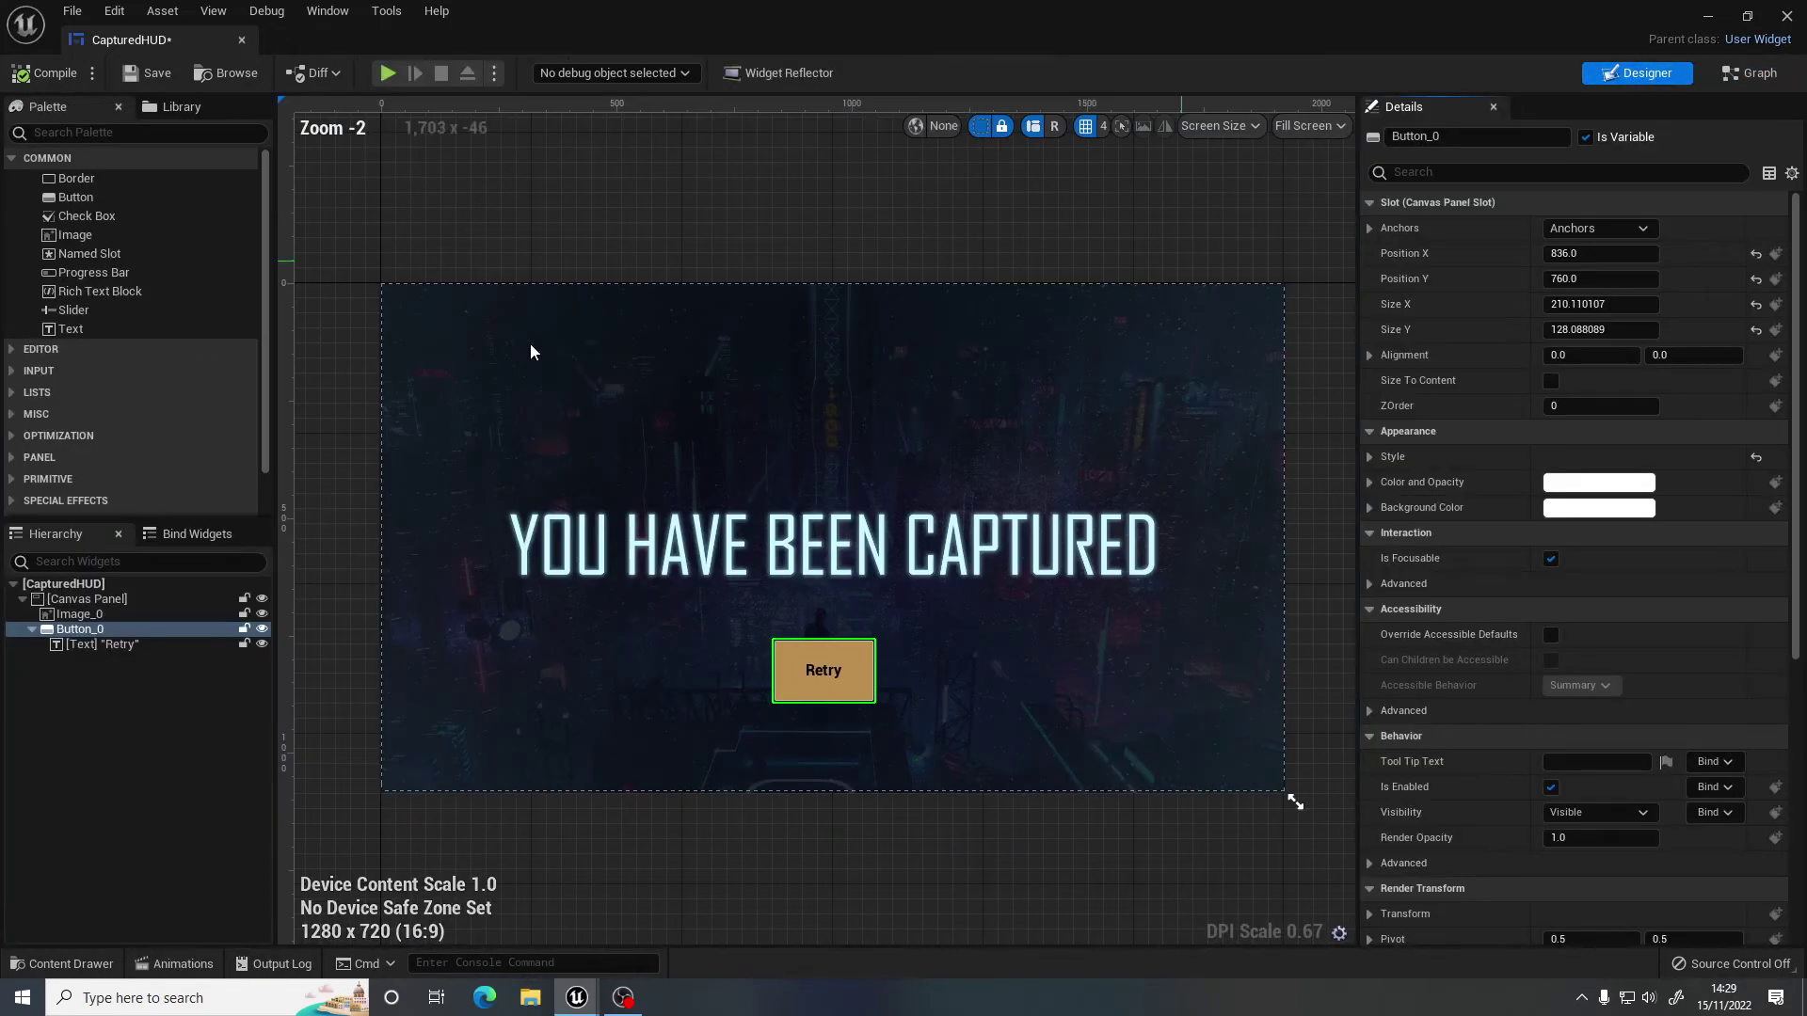
{"action": "left_click", "coordinate": [242, 40]}
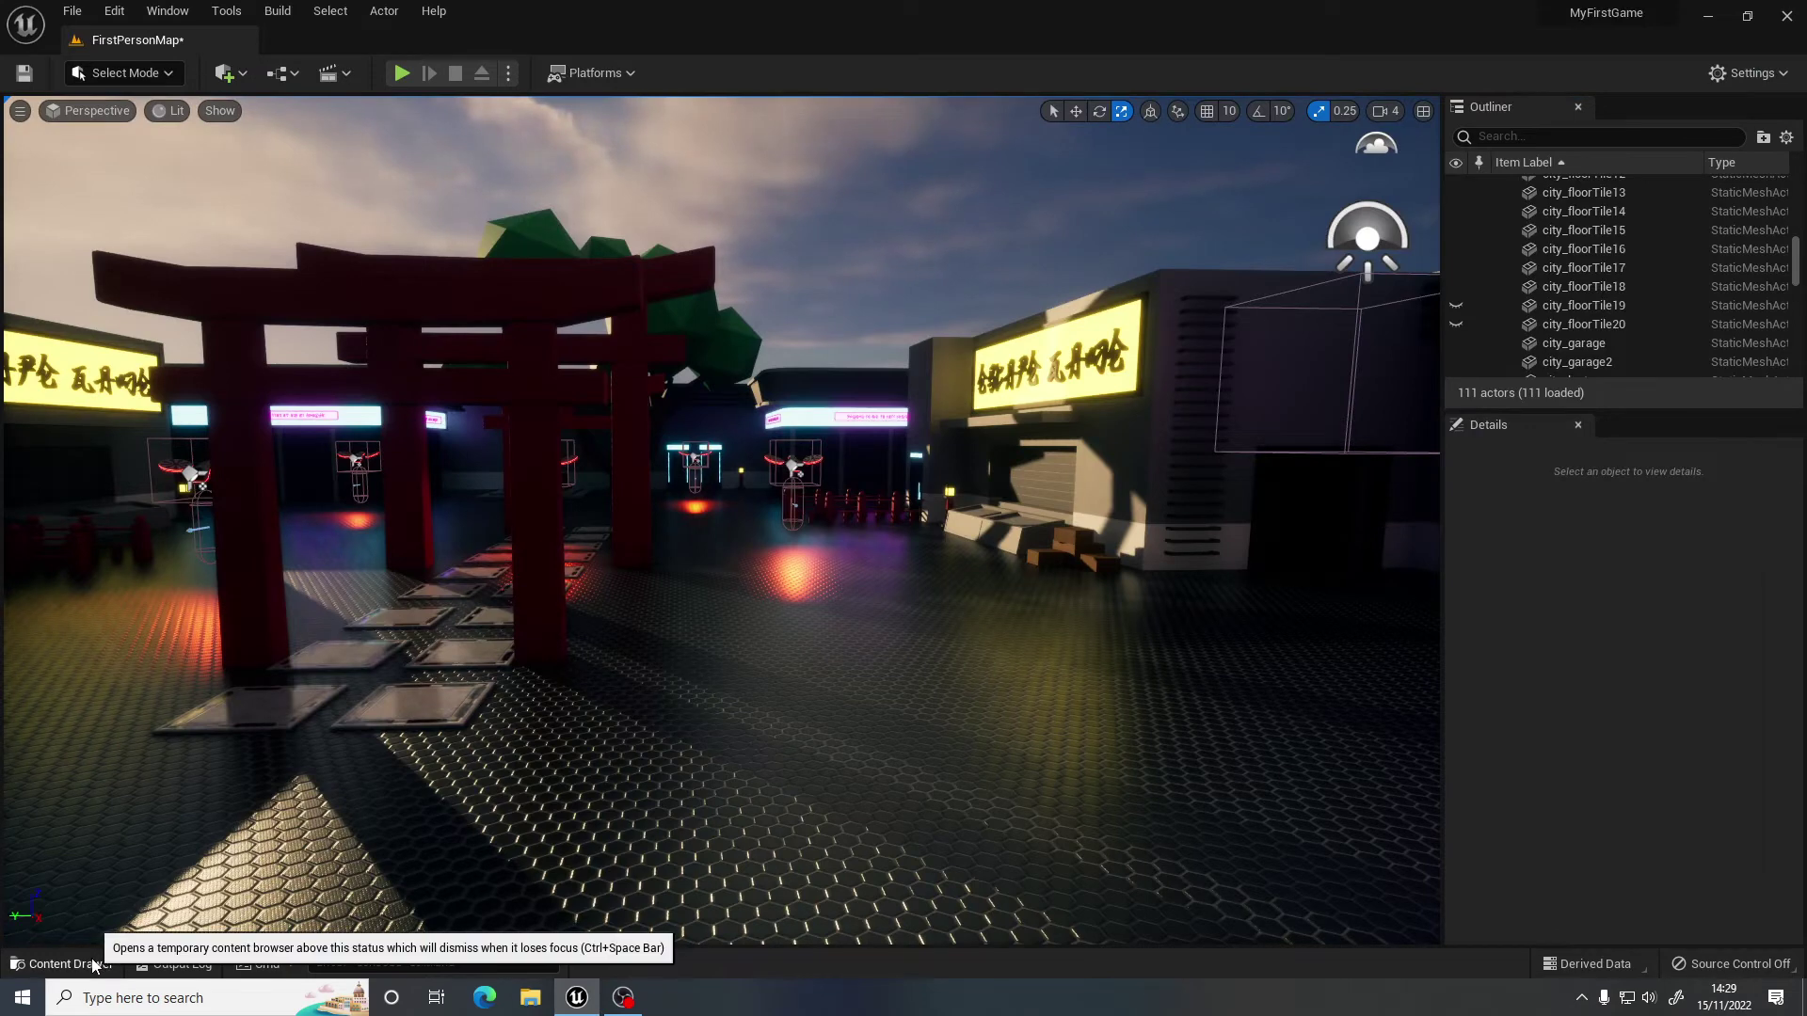
Return the content browser to the root Content folder with FirstPerson collapsed, and reduce the drawer's height.
{"action": "left_click", "coordinate": [62, 964]}
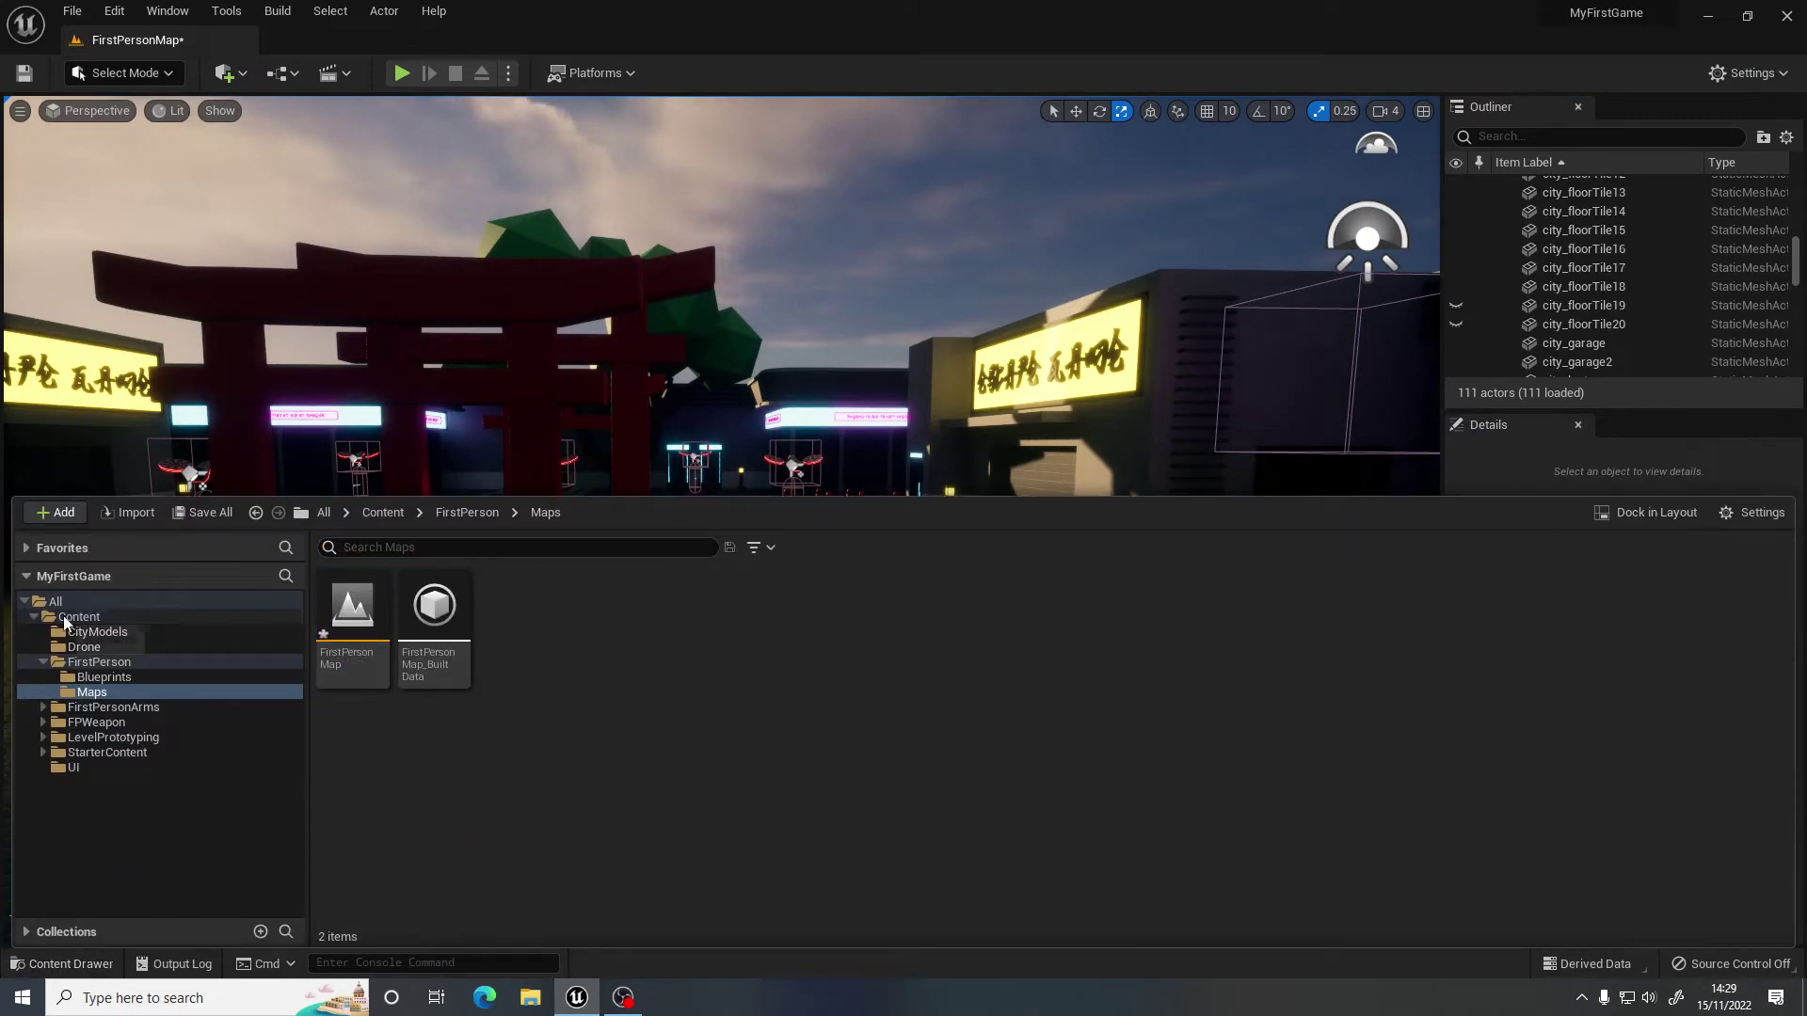
{"action": "left_click", "coordinate": [41, 660]}
{"action": "left_click", "coordinate": [78, 618]}
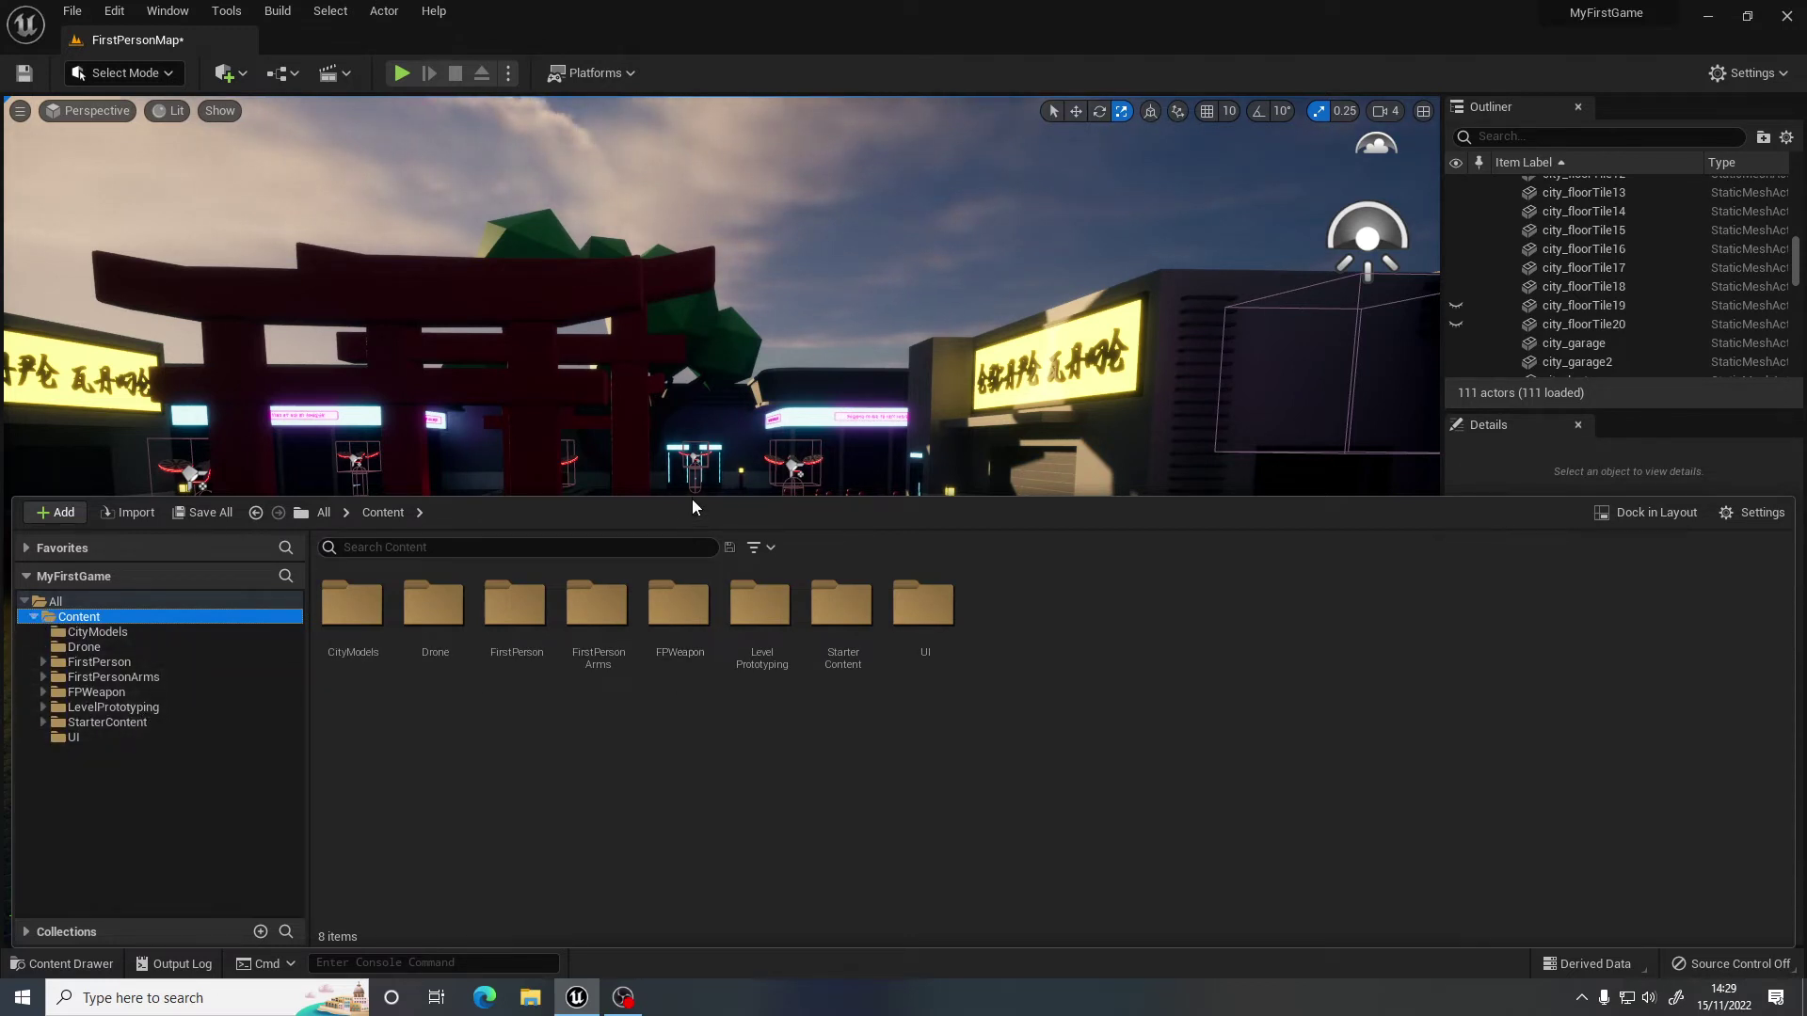
{"action": "left_click_drag", "start_coordinate": [692, 497], "coordinate": [673, 645]}
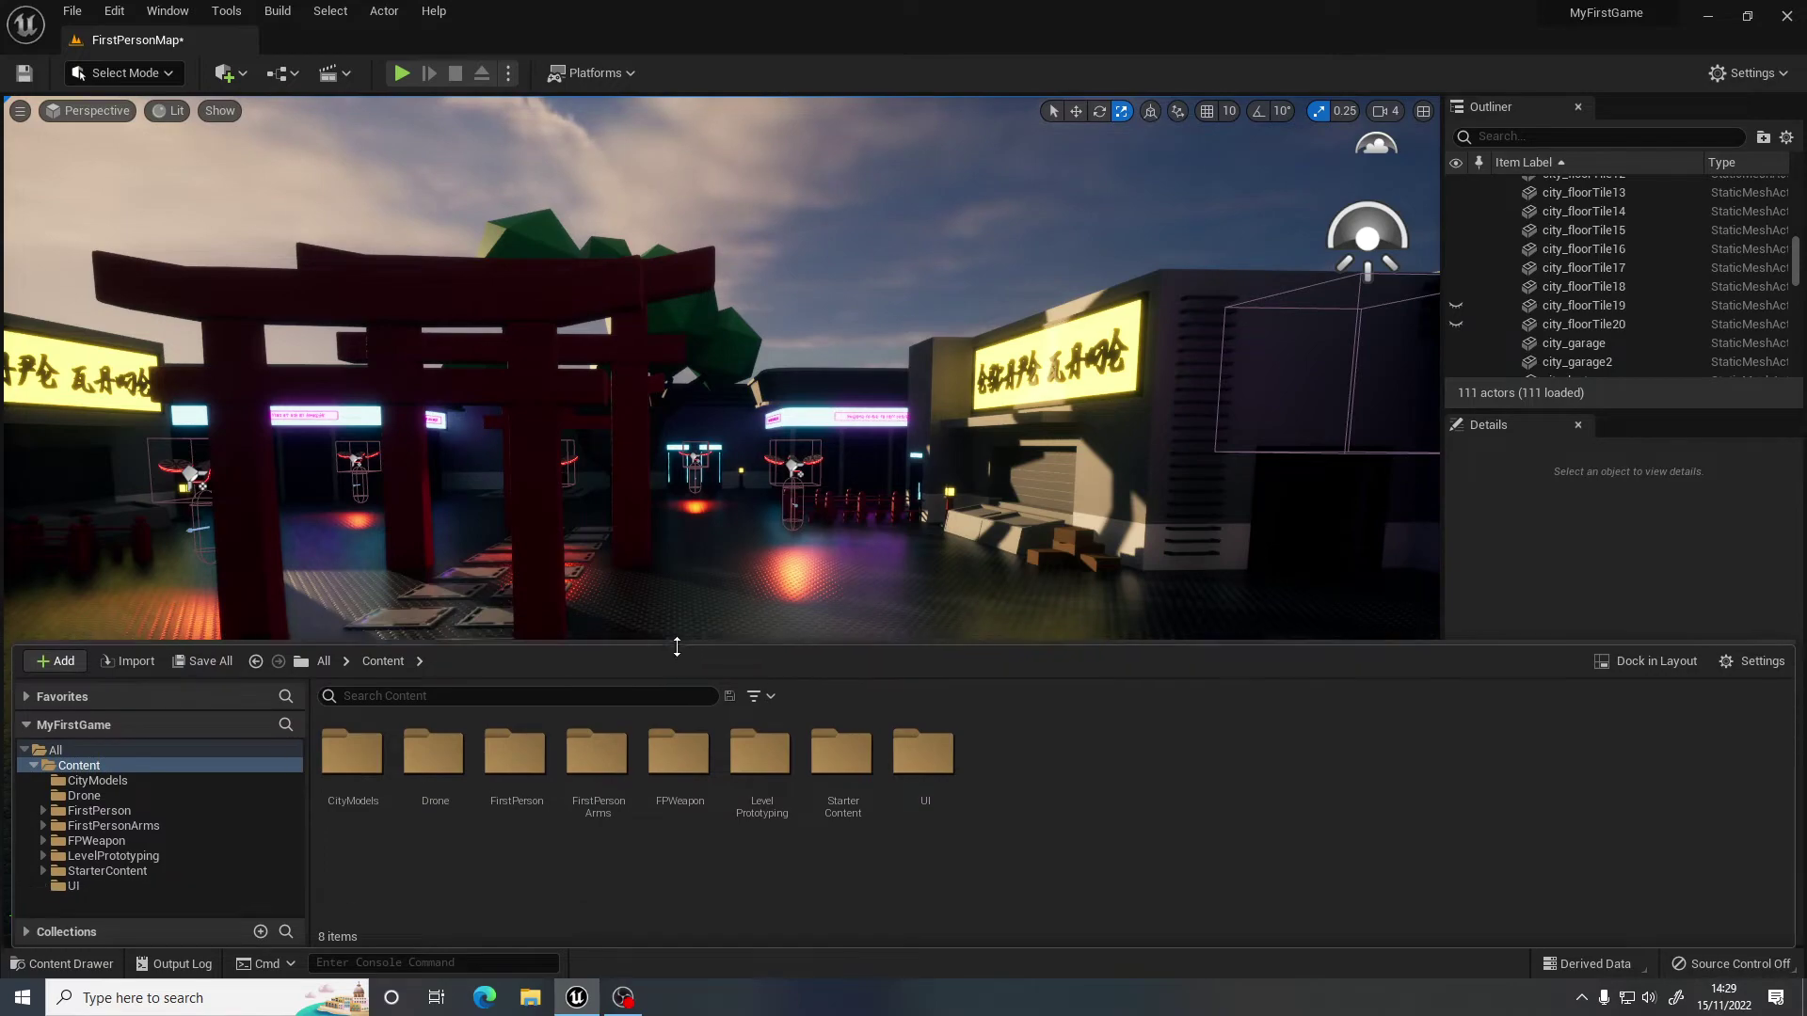
Play the level, walk the character into a drone to test the captured screen, and stop the session.
{"action": "left_click", "coordinate": [402, 74]}
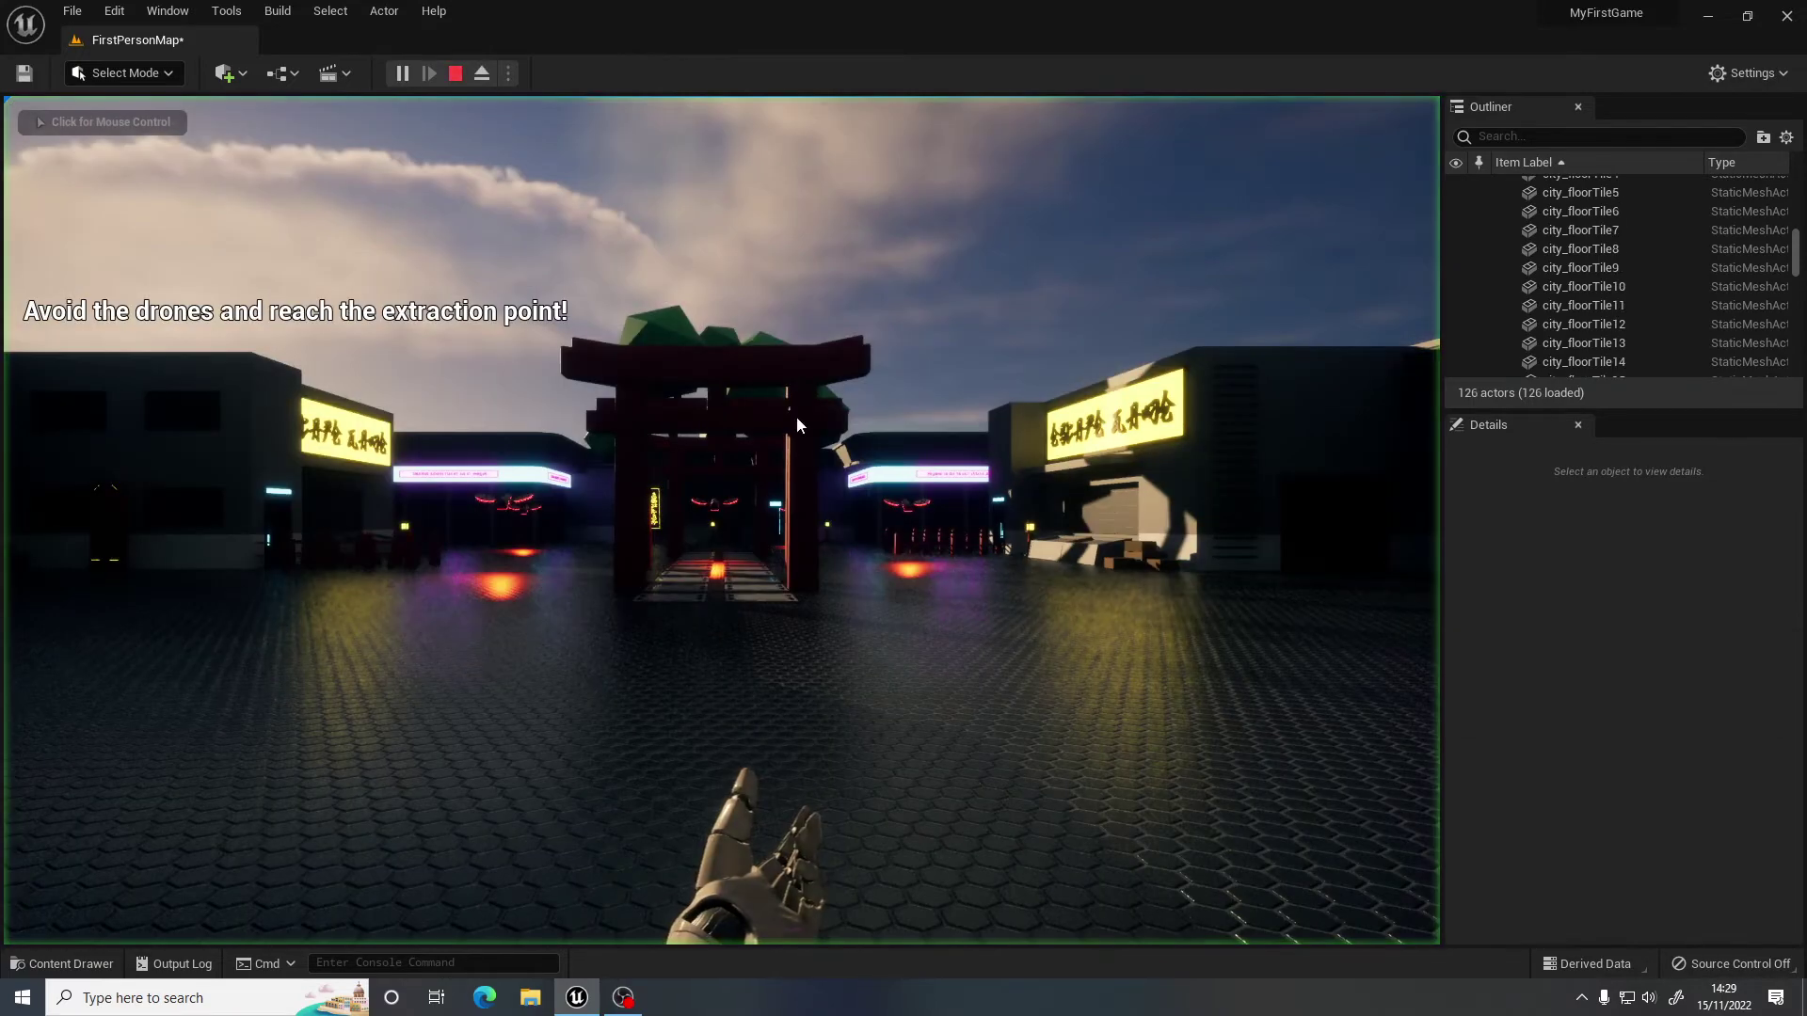
{"action": "key", "text": "w"}
{"action": "key", "text": "d"}
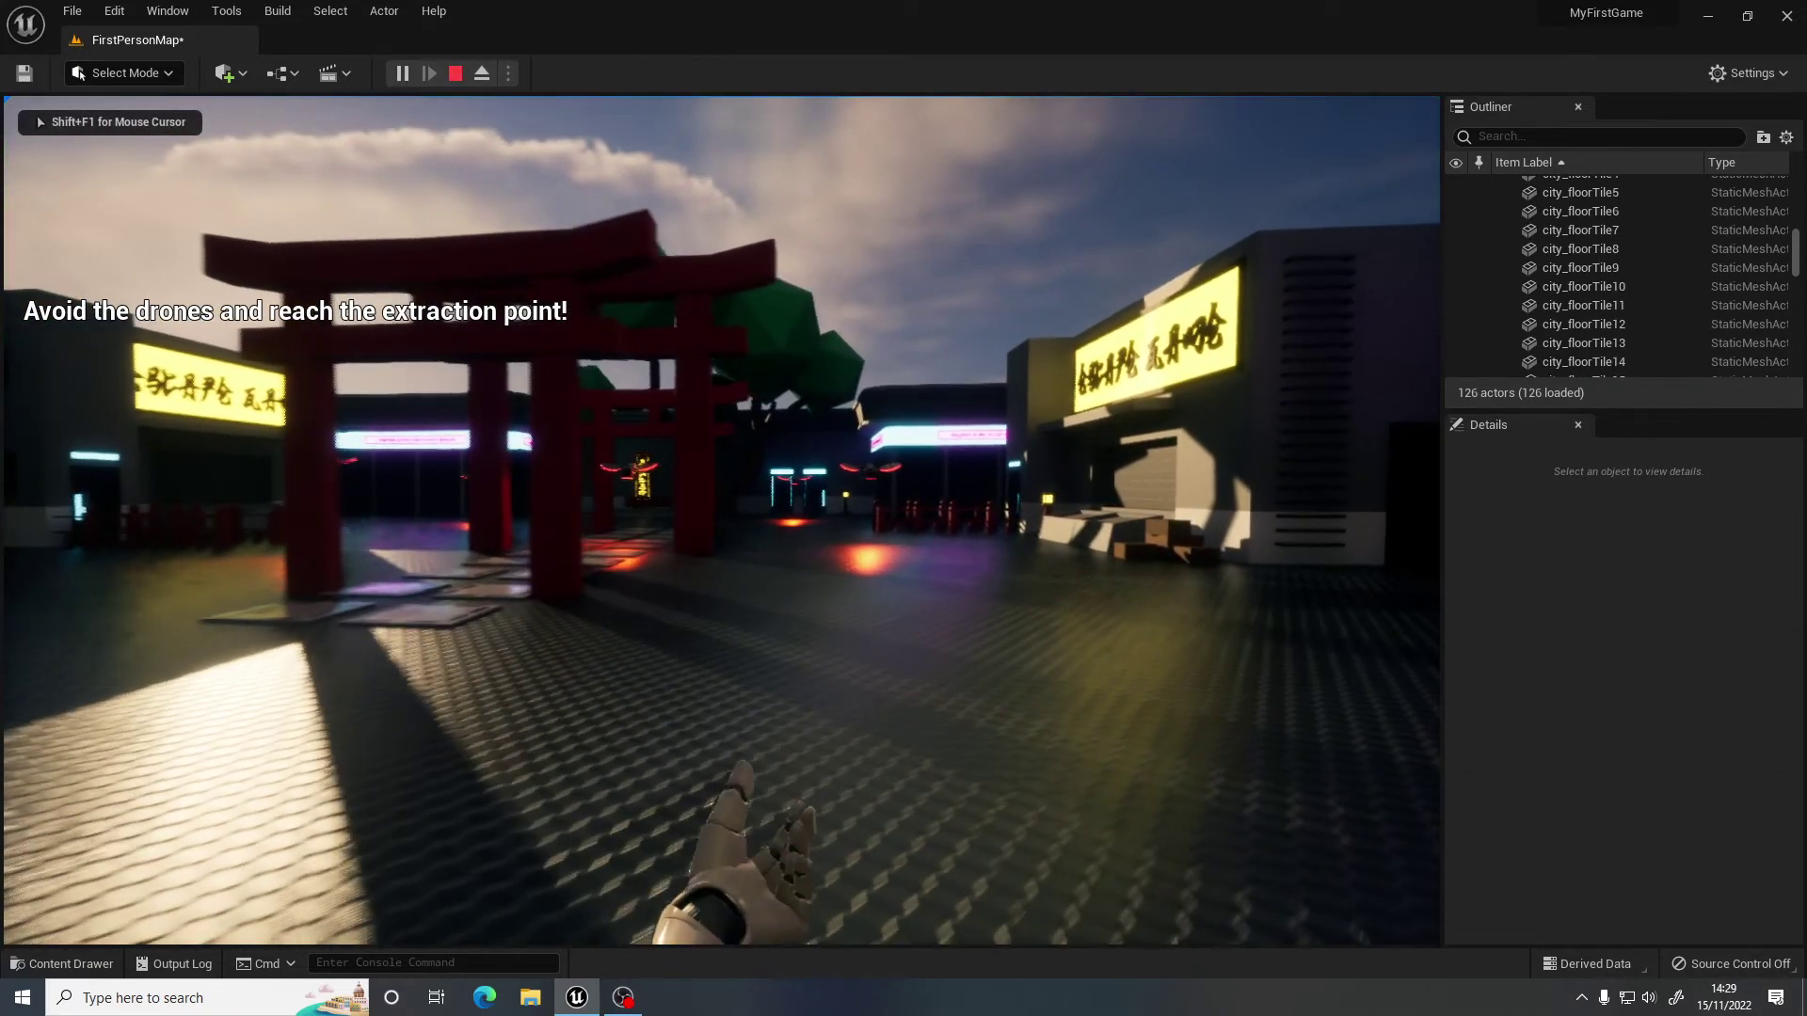
{"action": "key", "text": "w"}
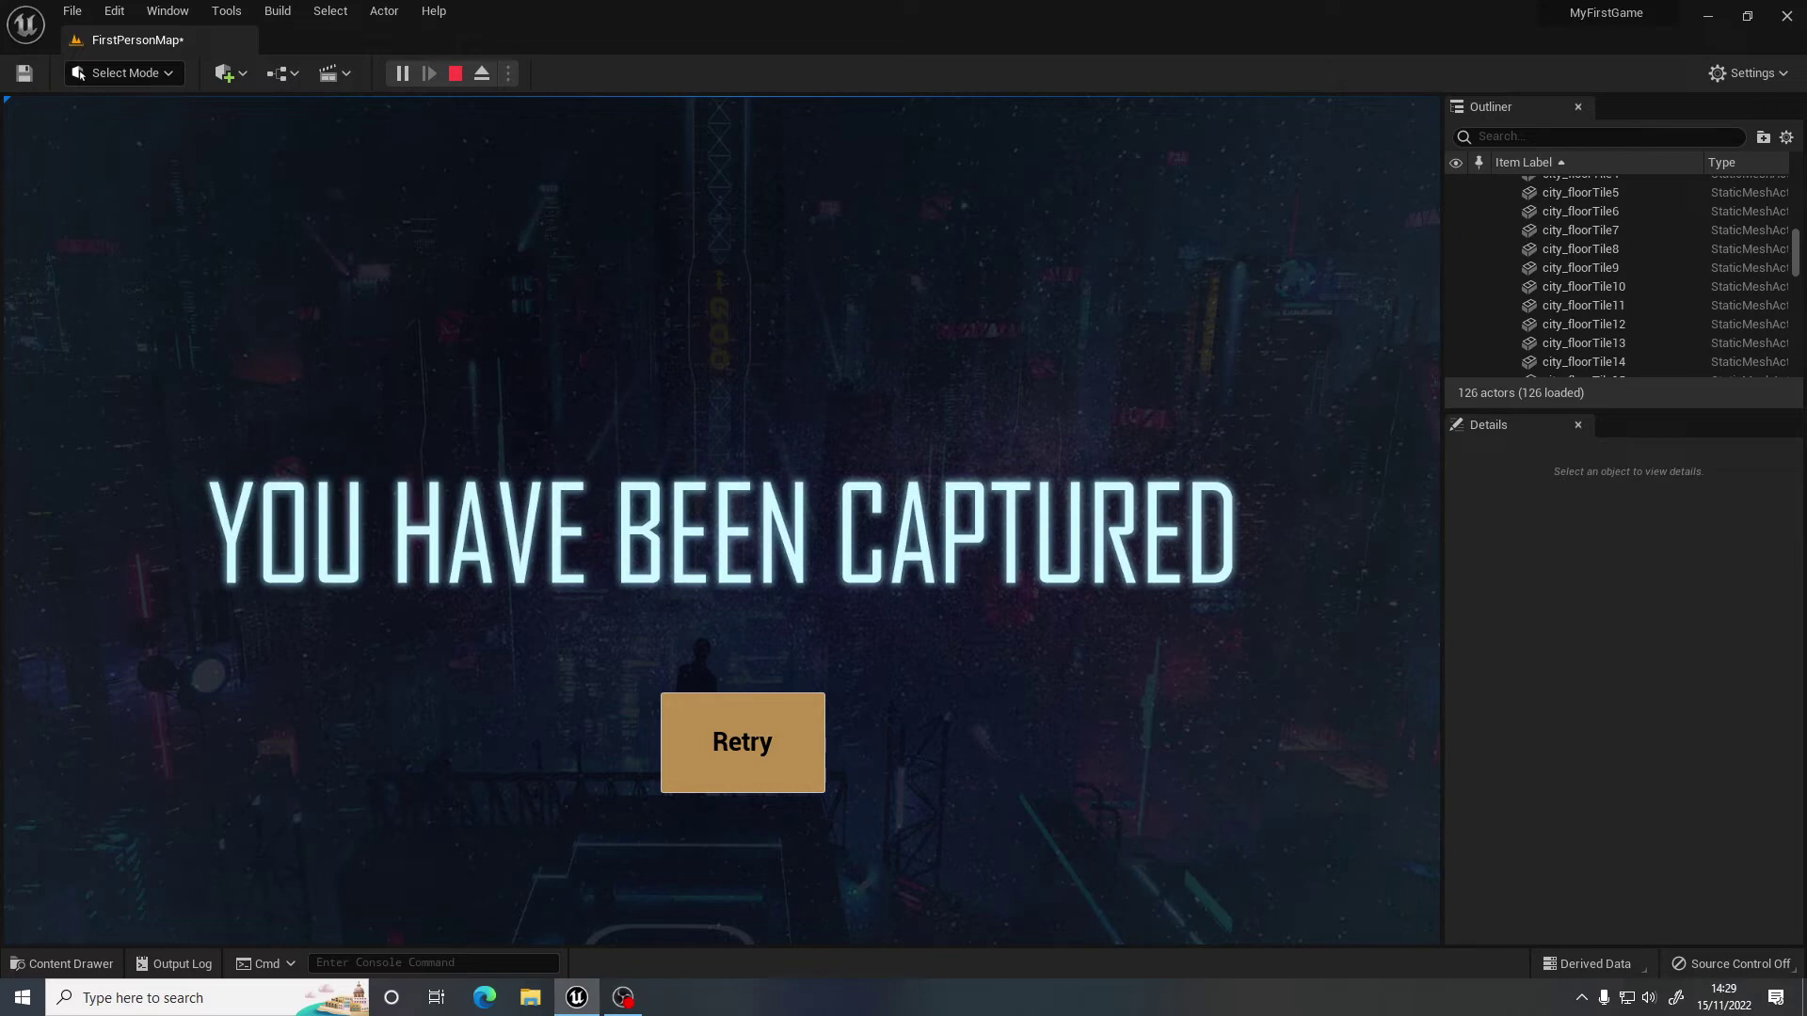
{"action": "key", "text": "Escape"}
Open the DroneMoving blueprint from the Drone content folder.
{"action": "right_click_drag", "start_coordinate": [722, 521], "coordinate": [305, 957]}
{"action": "left_click", "coordinate": [61, 967]}
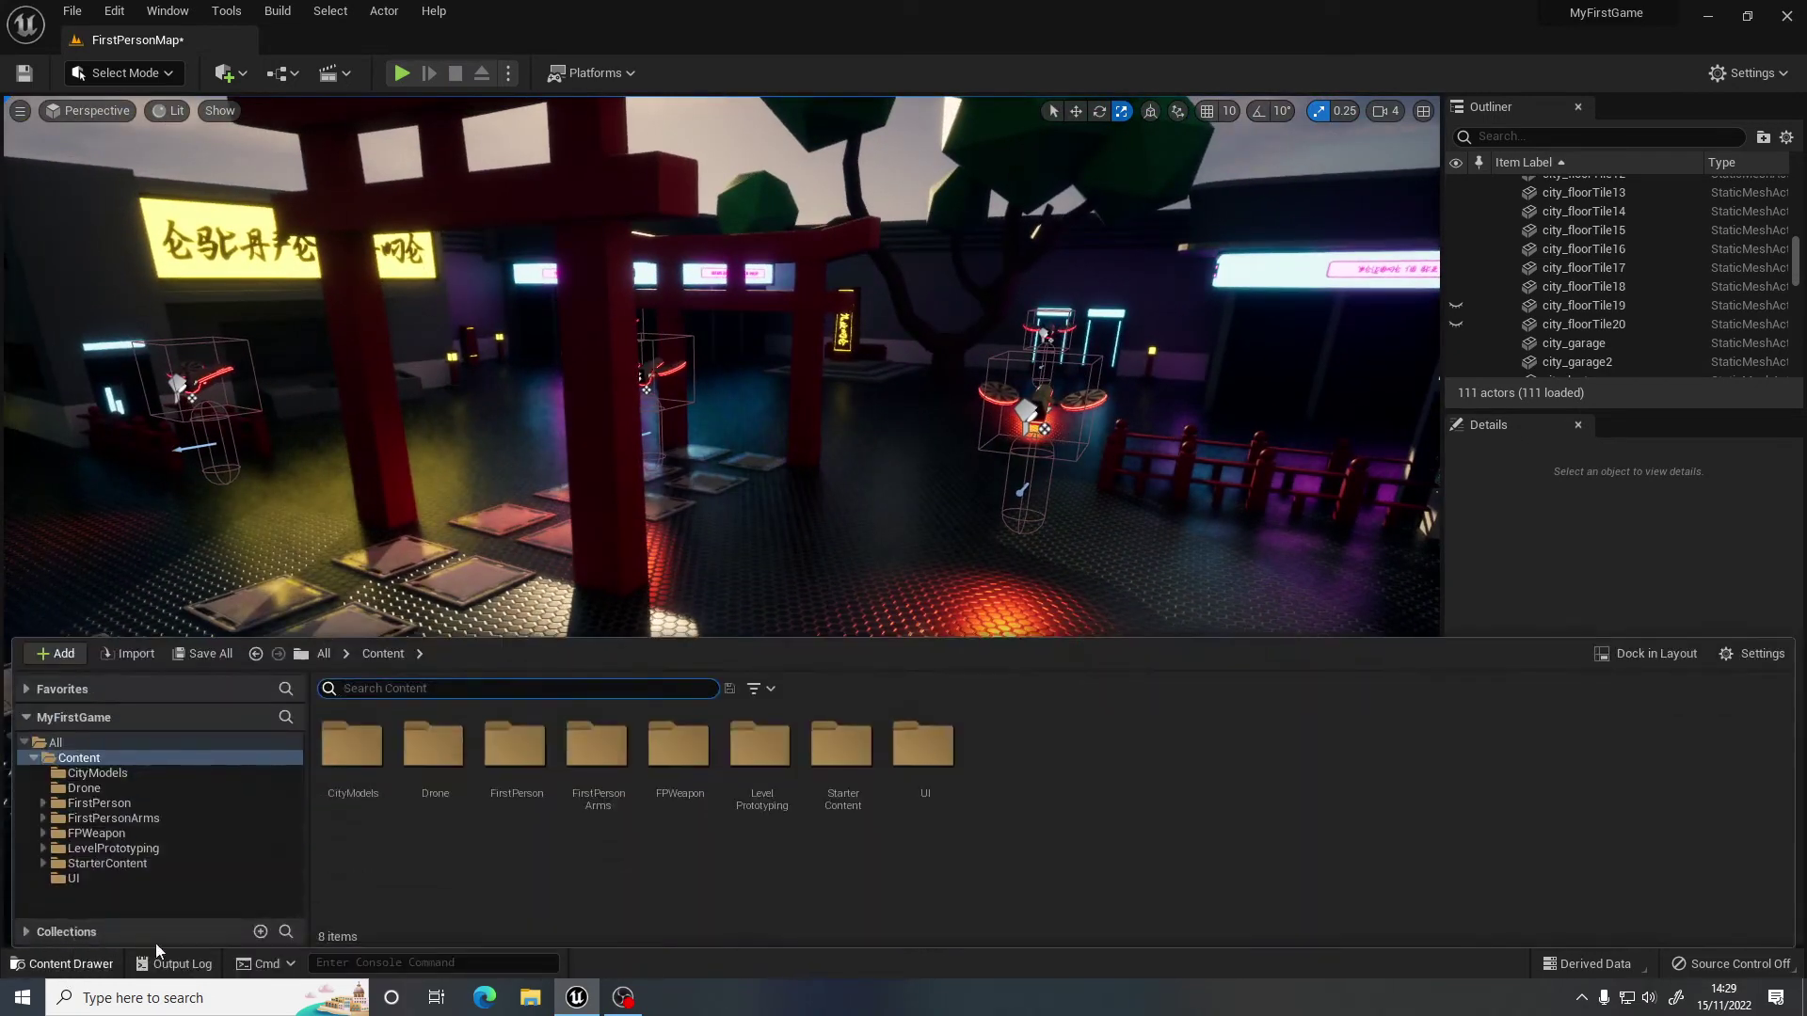
{"action": "left_click", "coordinate": [98, 790]}
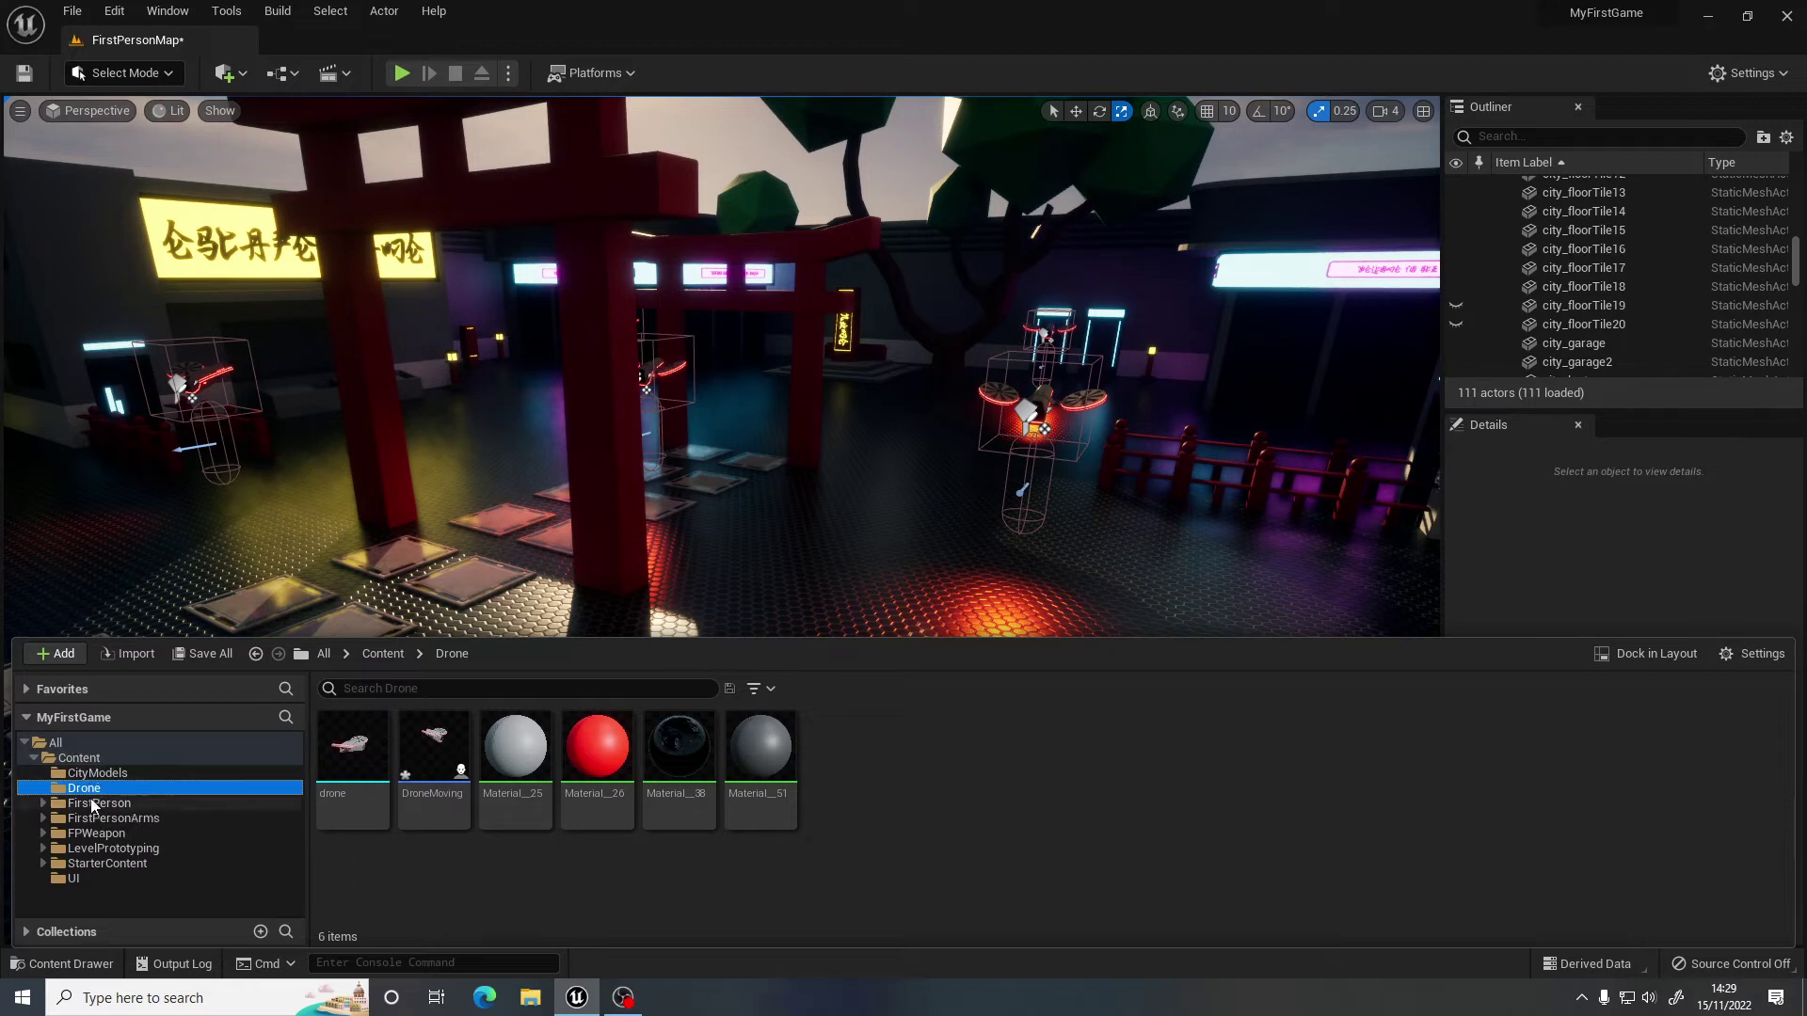
{"action": "double_click", "coordinate": [433, 753]}
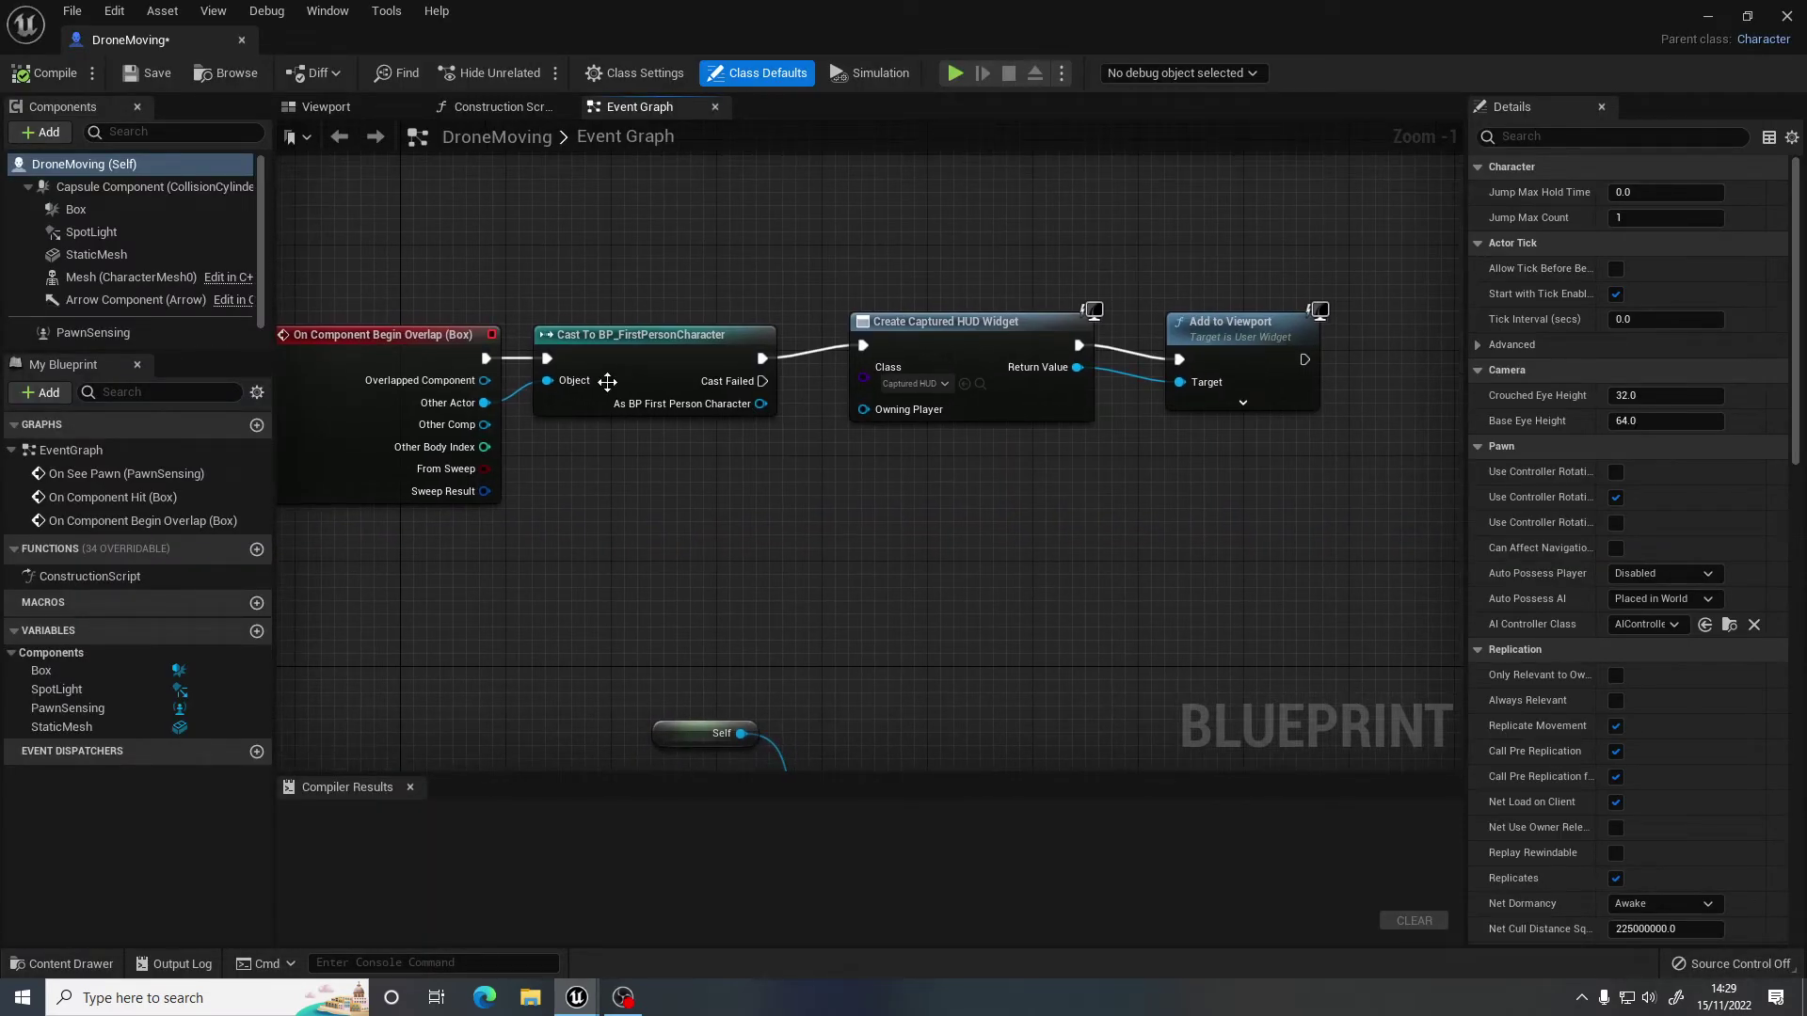
Align the Add to Viewport node with the Create Captured HUD Widget node in the event graph.
{"action": "right_click_drag", "start_coordinate": [1186, 457], "coordinate": [898, 488]}
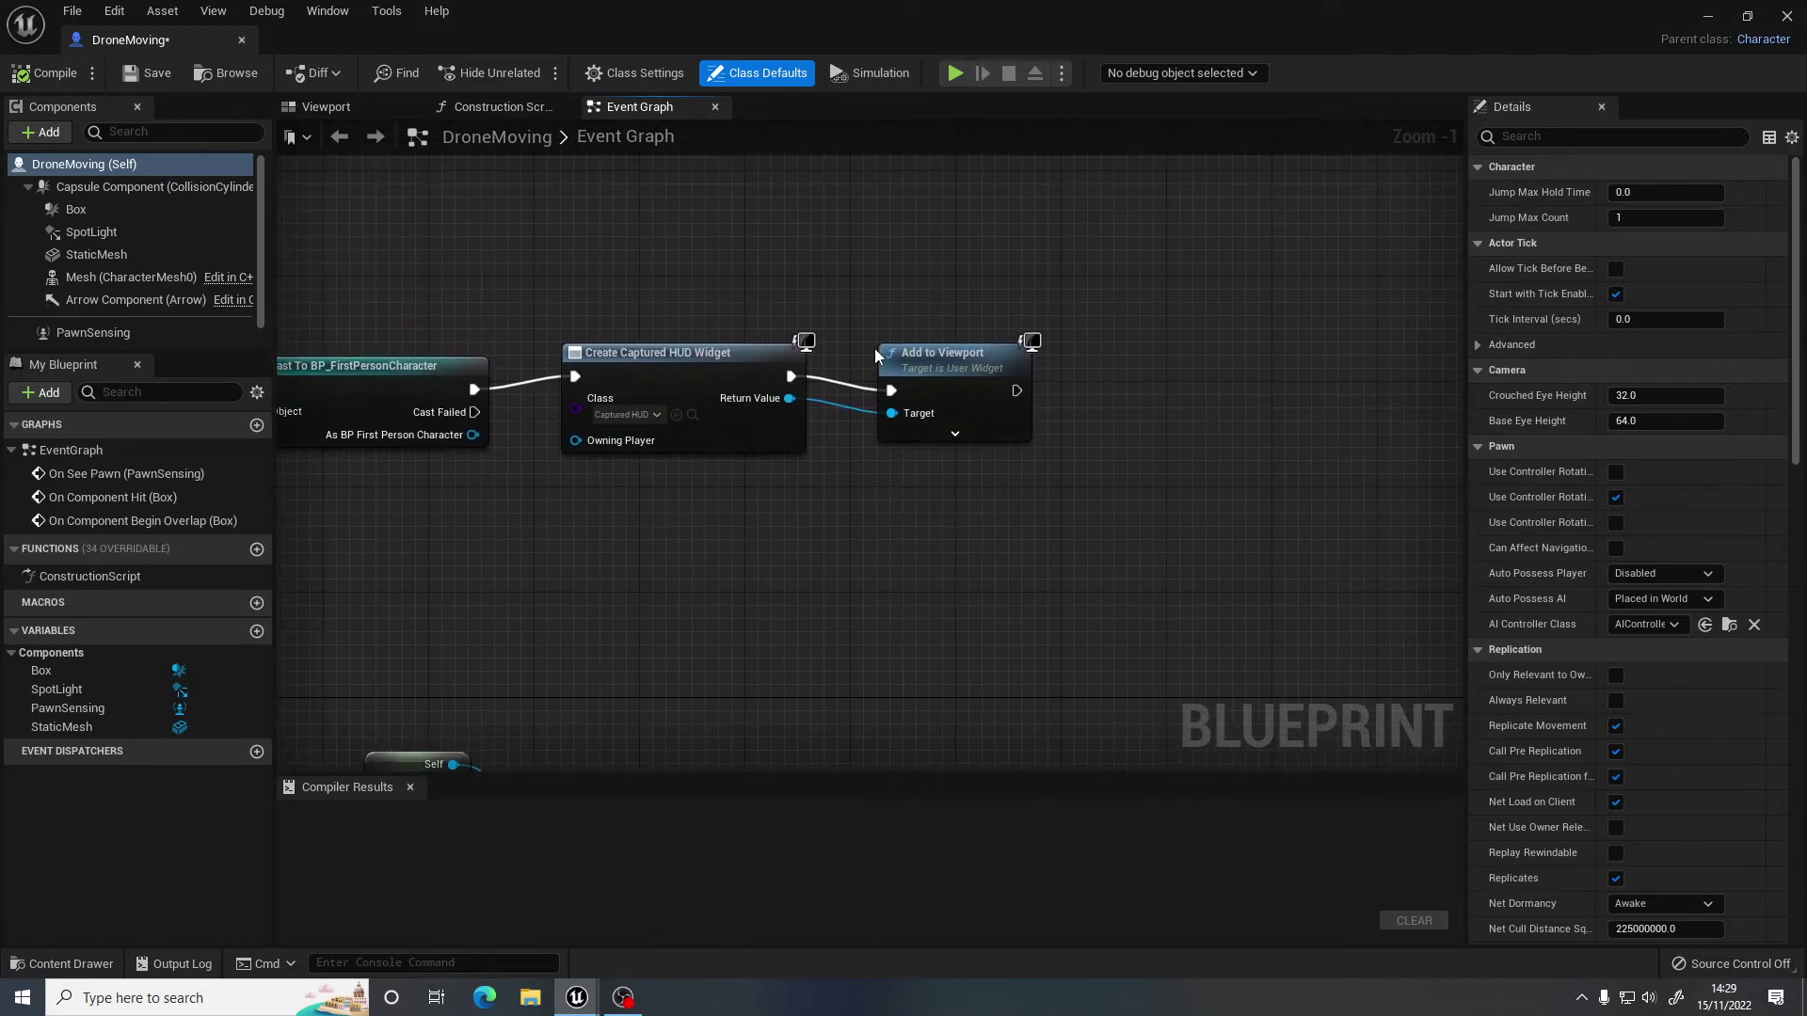
{"action": "left_click", "coordinate": [972, 355]}
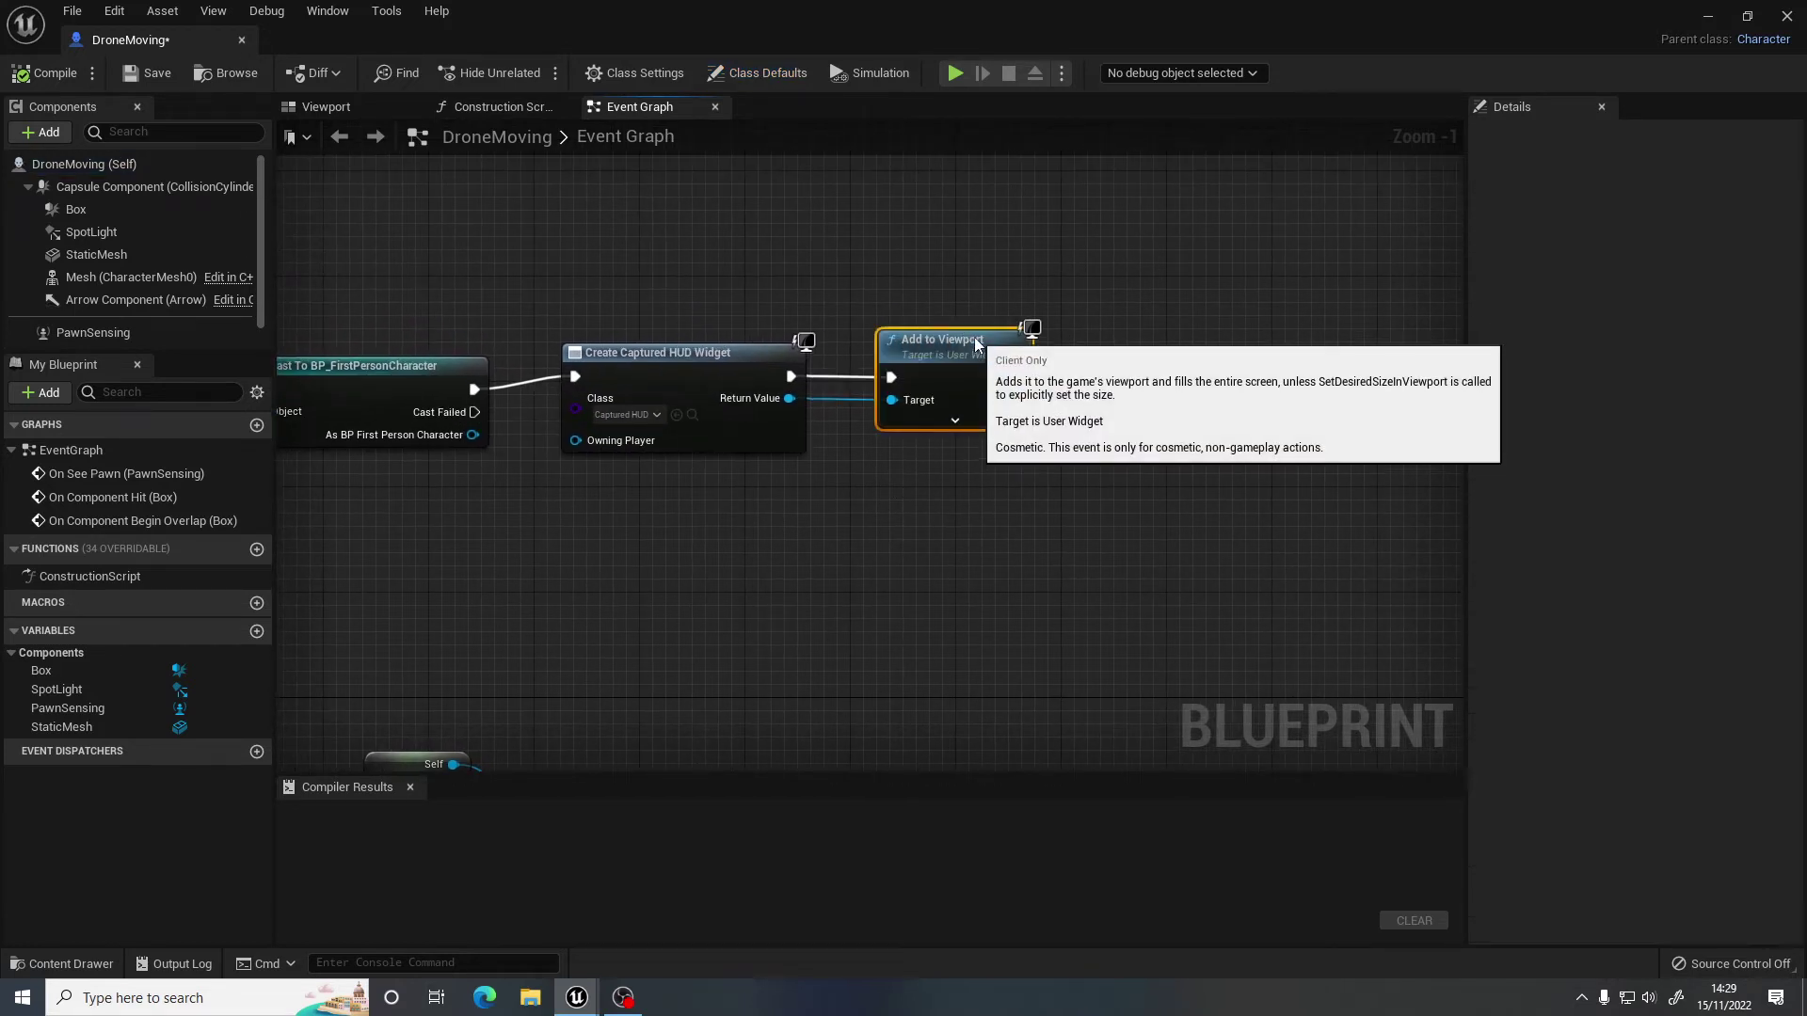
{"action": "right_click_drag", "start_coordinate": [1093, 469], "coordinate": [1002, 521]}
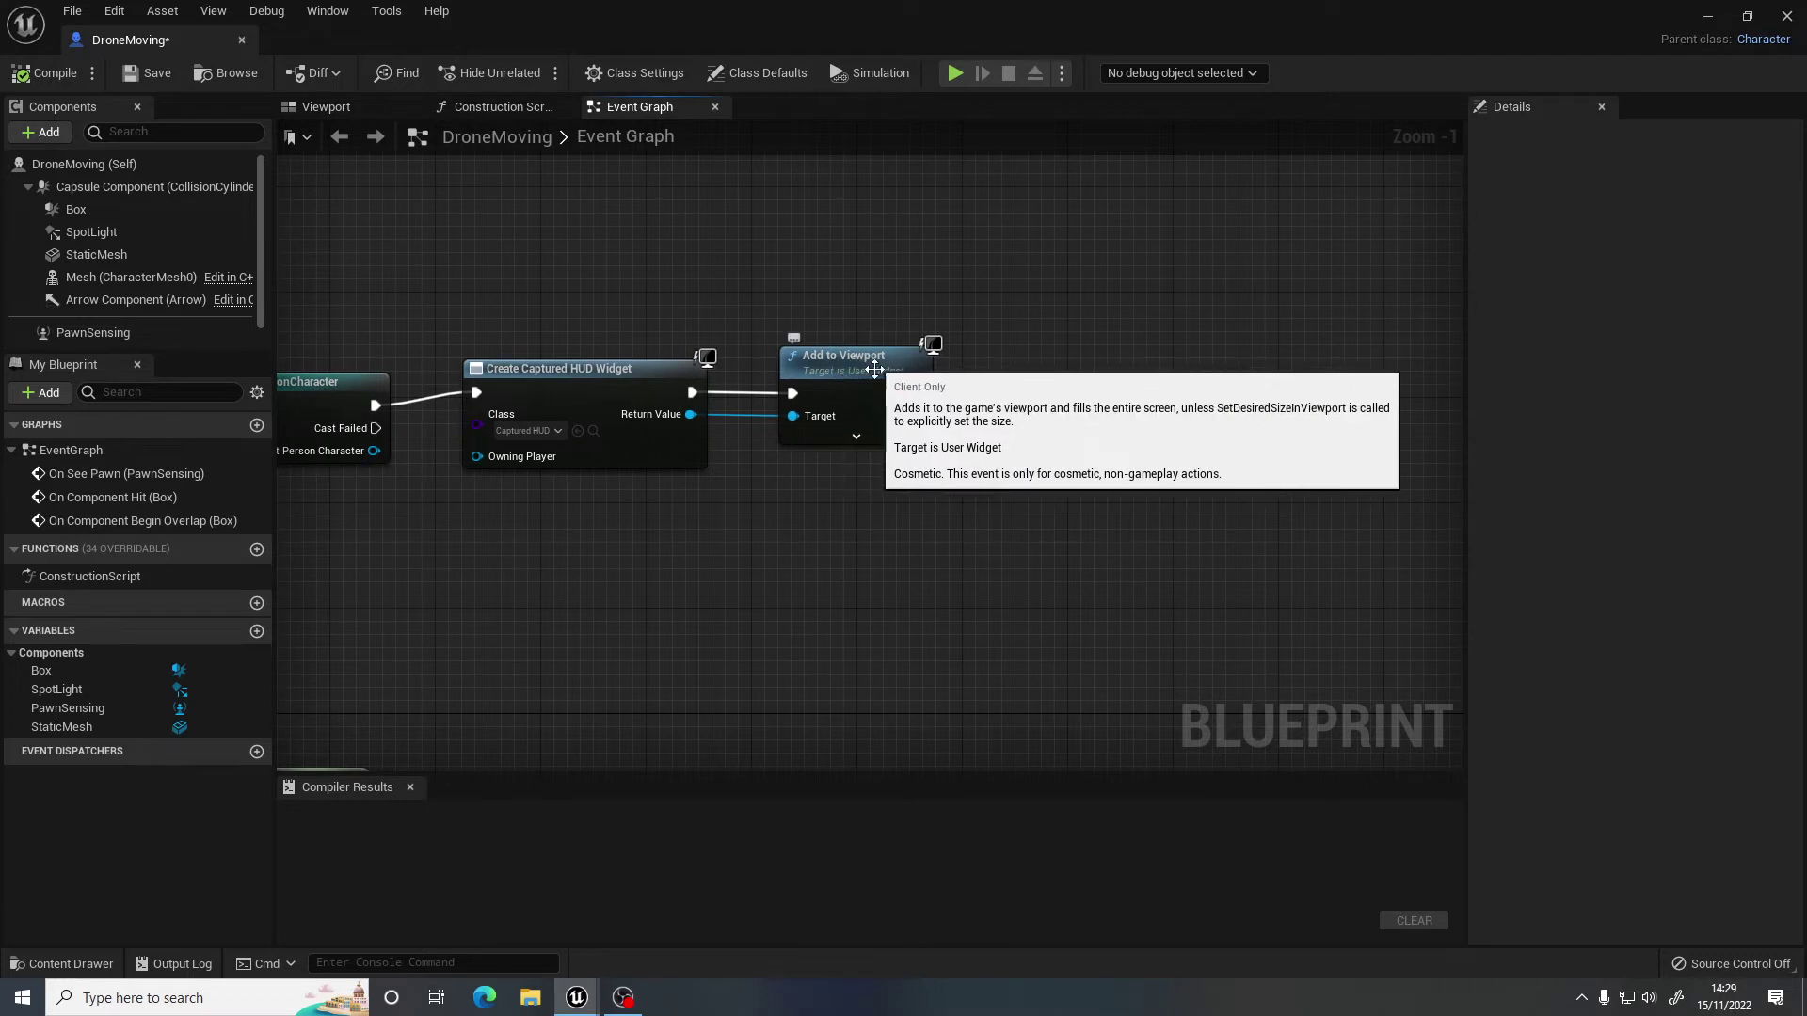
Connect a Set Game Paused node after Add to Viewport, line it up, and enable its Paused option.
{"action": "left_click_drag", "start_coordinate": [920, 394], "coordinate": [1018, 392]}
{"action": "type", "text": "set game p"}
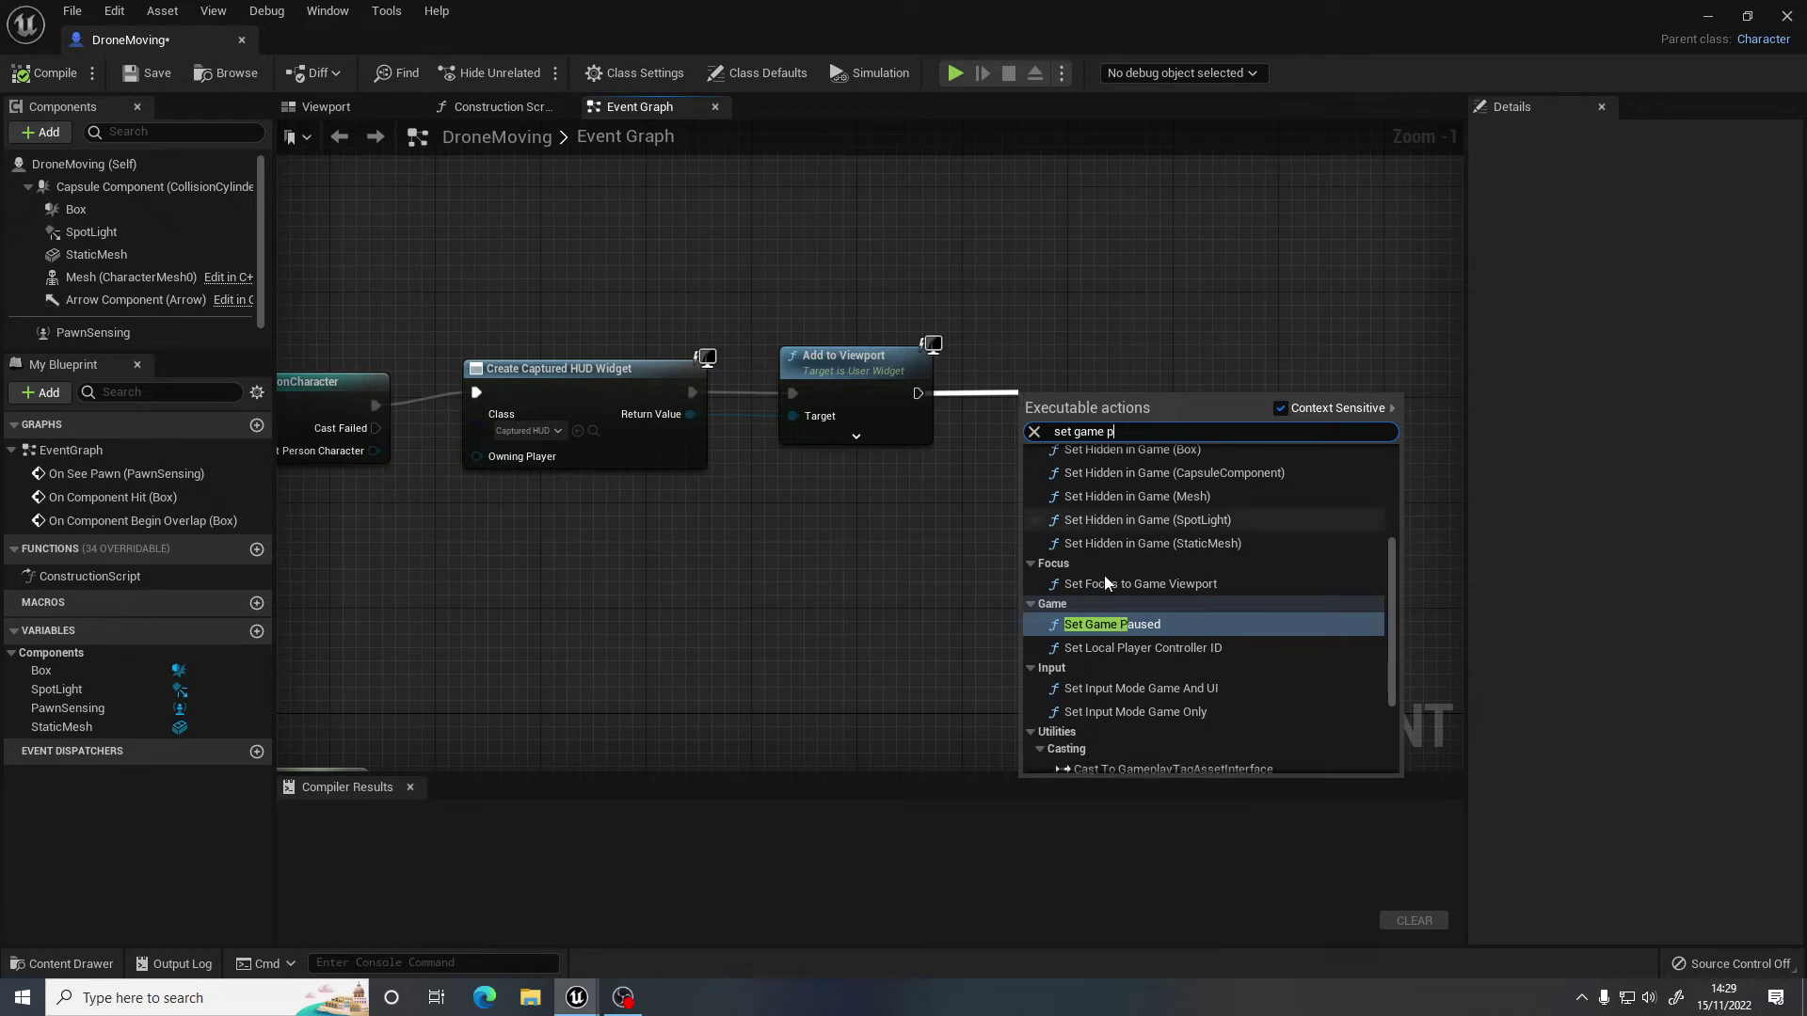
{"action": "left_click", "coordinate": [1111, 624]}
{"action": "left_click_drag", "start_coordinate": [1114, 405], "coordinate": [1114, 369]}
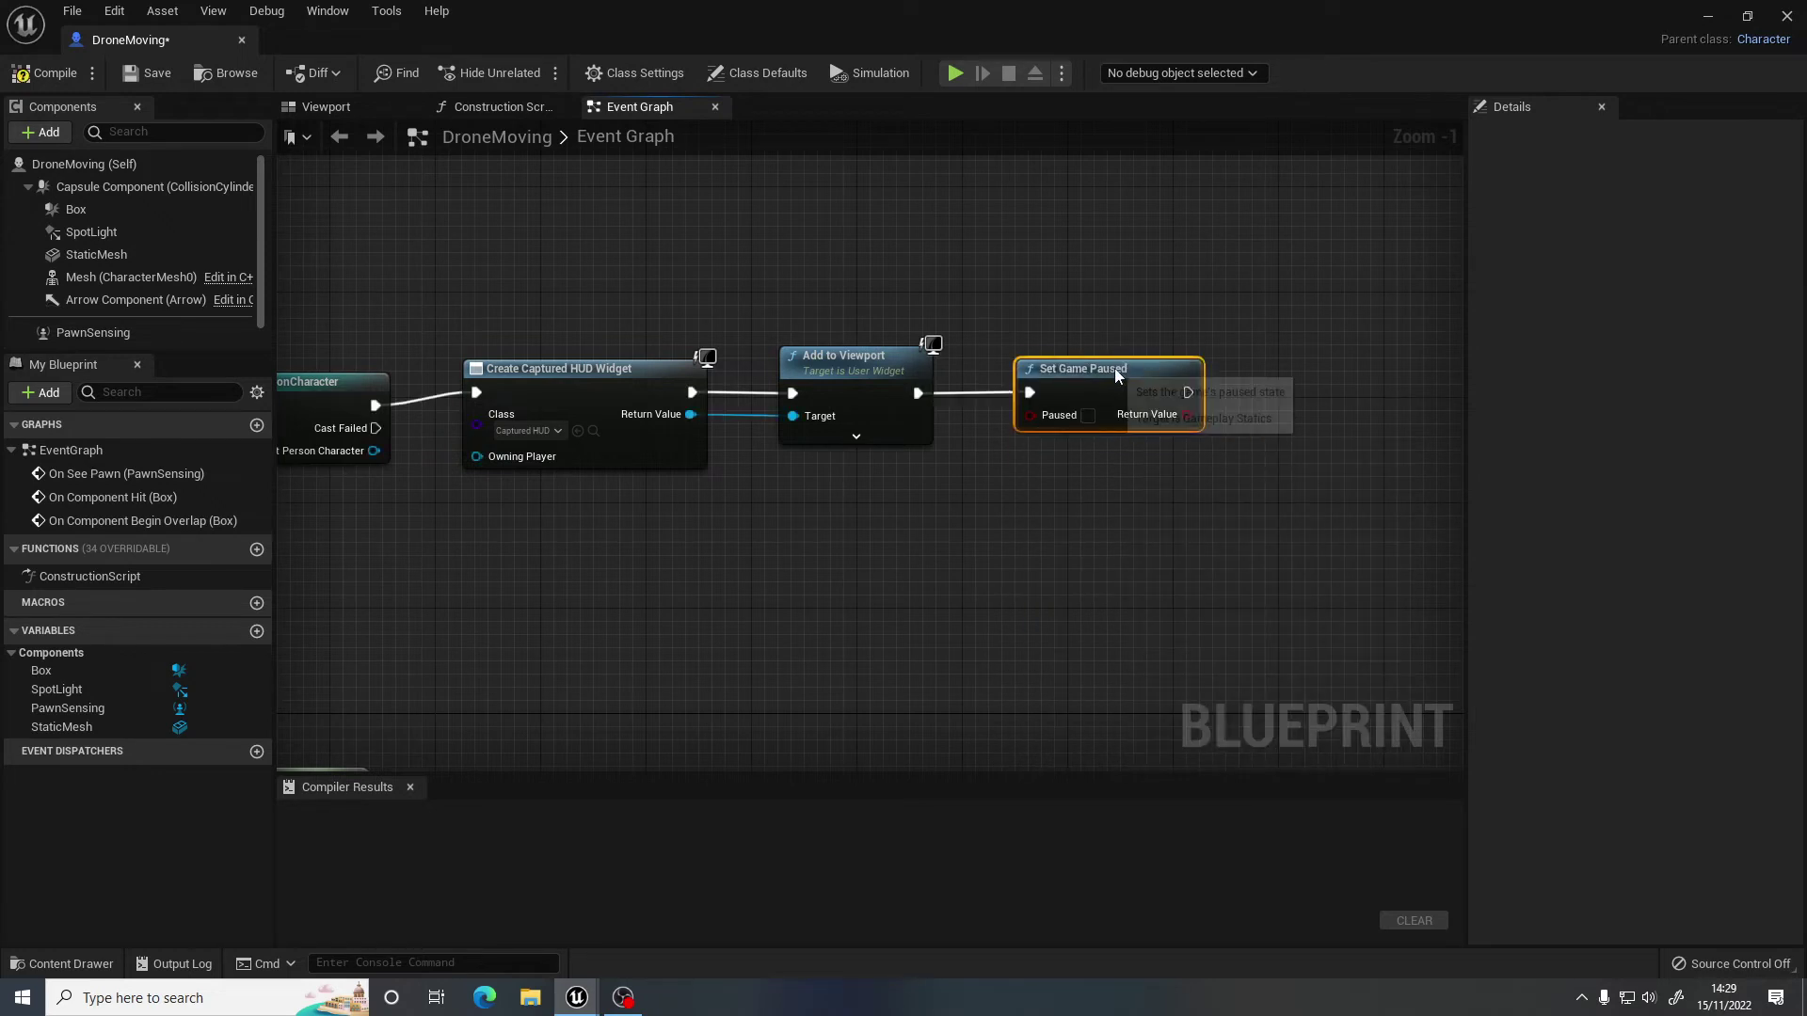
{"action": "scroll", "coordinate": [1114, 369], "scroll_direction": "up", "scroll_amount": 1}
{"action": "left_click", "coordinate": [1083, 415]}
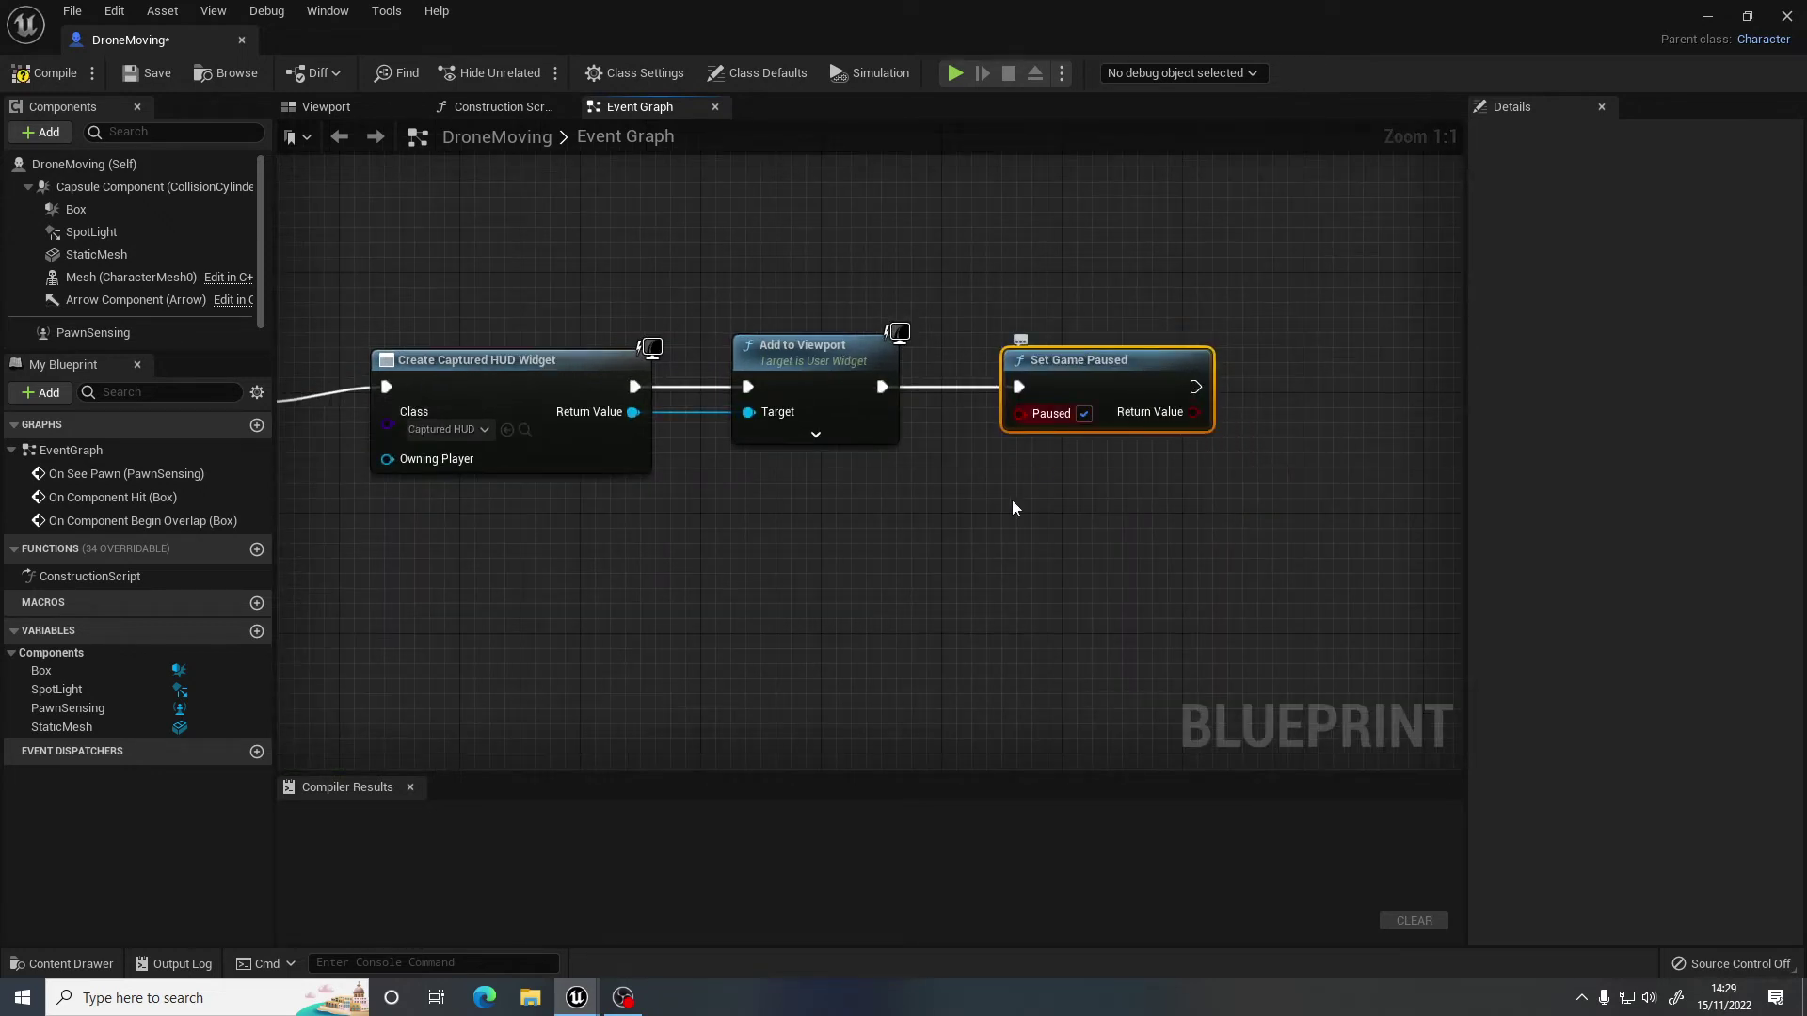
Connect a Set Show Mouse Cursor node in line after Set Game Paused, enable its Show Mouse Cursor option, and compile the blueprint.
{"action": "right_click_drag", "start_coordinate": [1094, 423], "coordinate": [951, 427]}
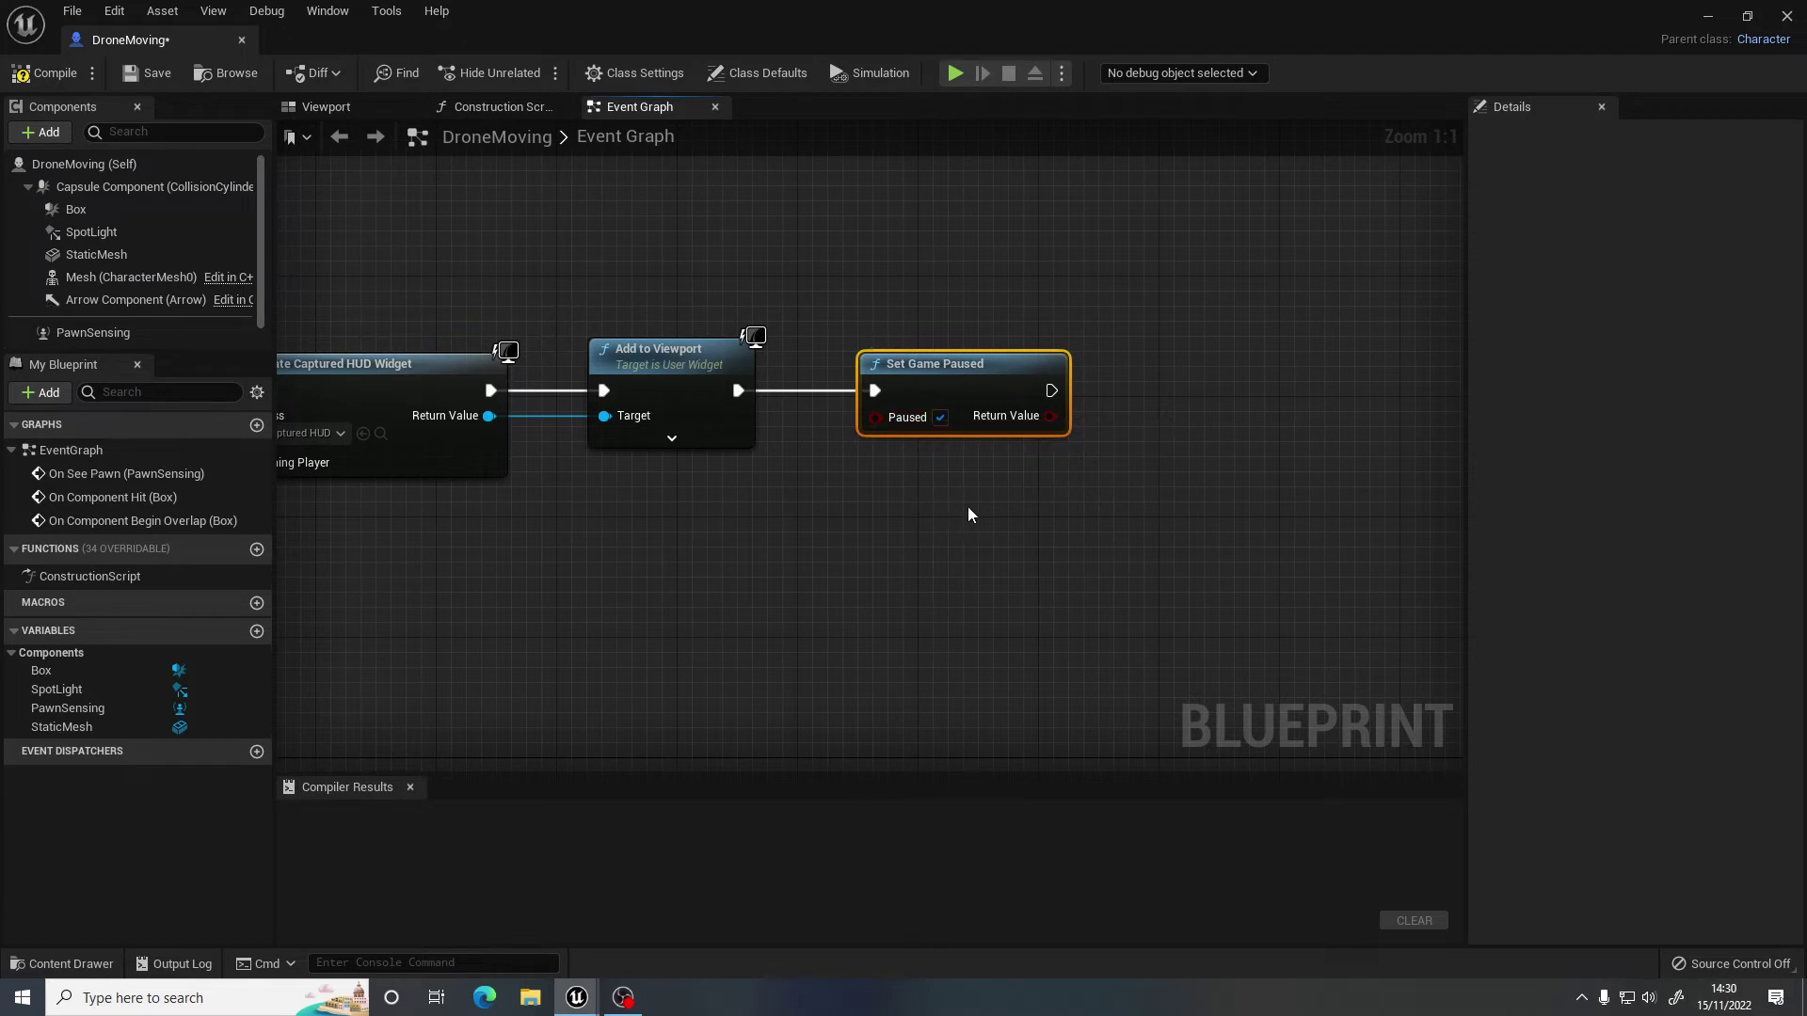
{"action": "right_click_drag", "start_coordinate": [967, 506], "coordinate": [842, 496]}
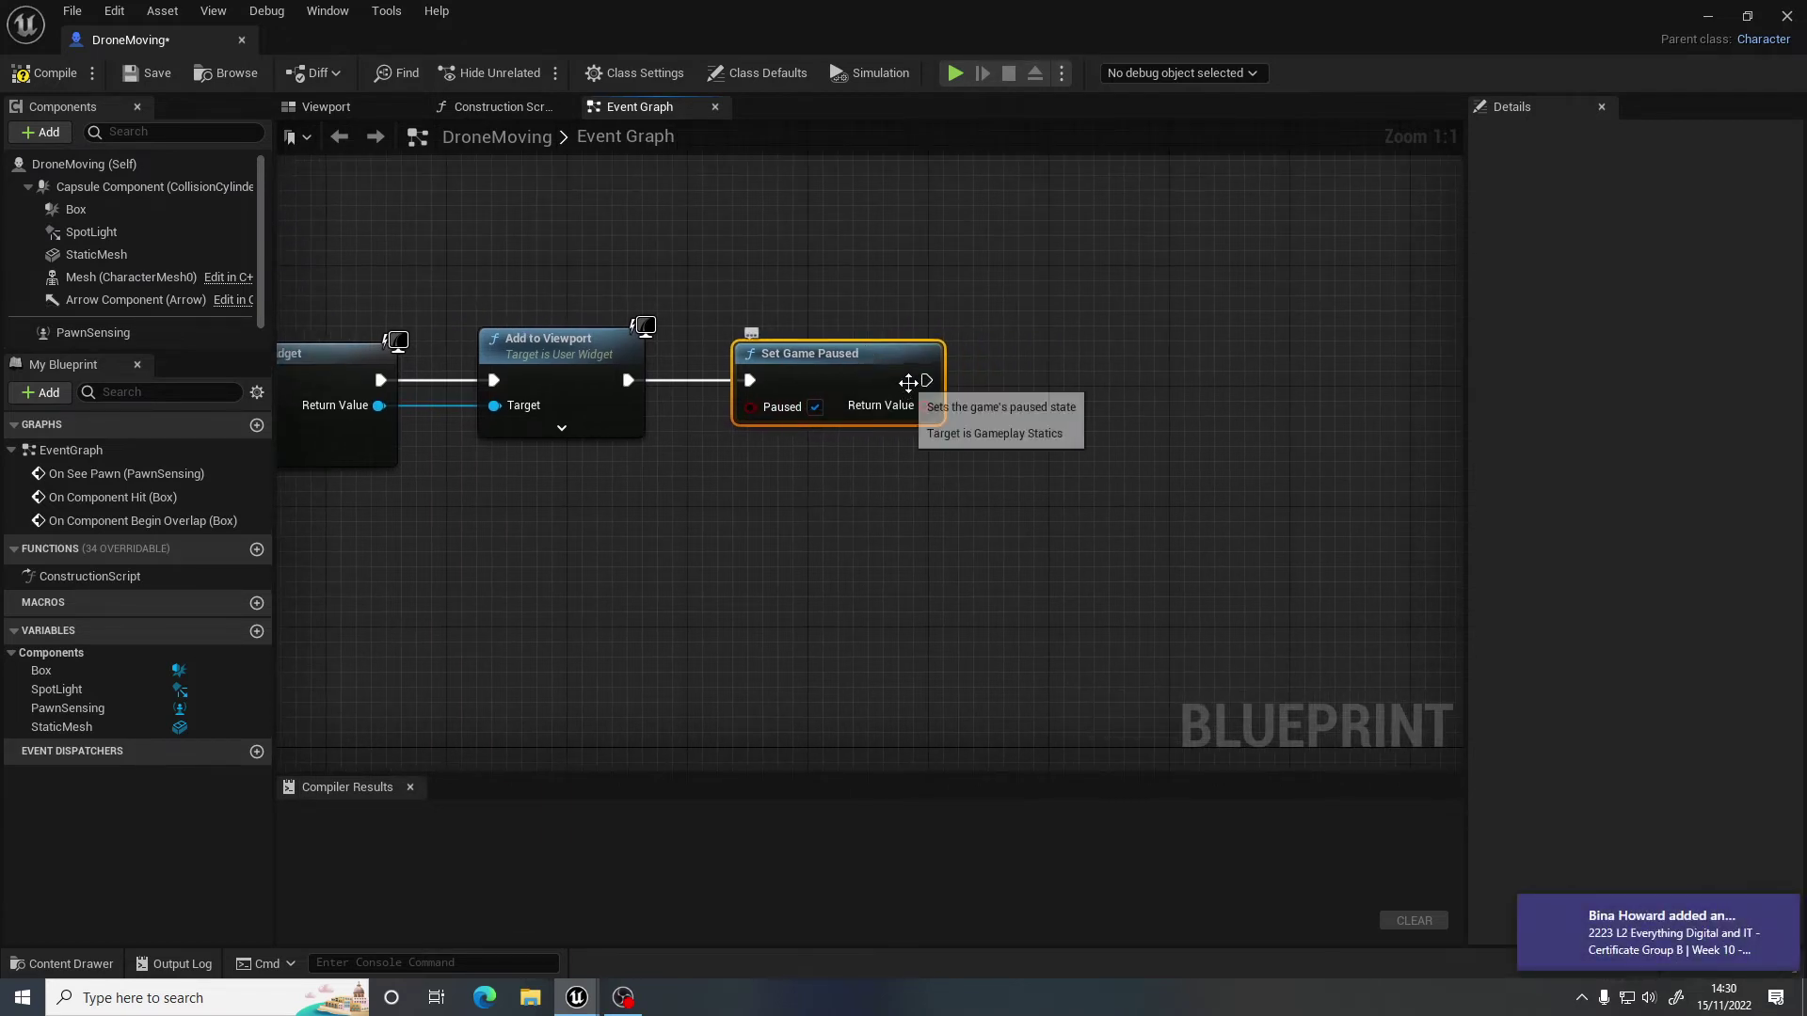
{"action": "left_click_drag", "start_coordinate": [926, 380], "coordinate": [1038, 380]}
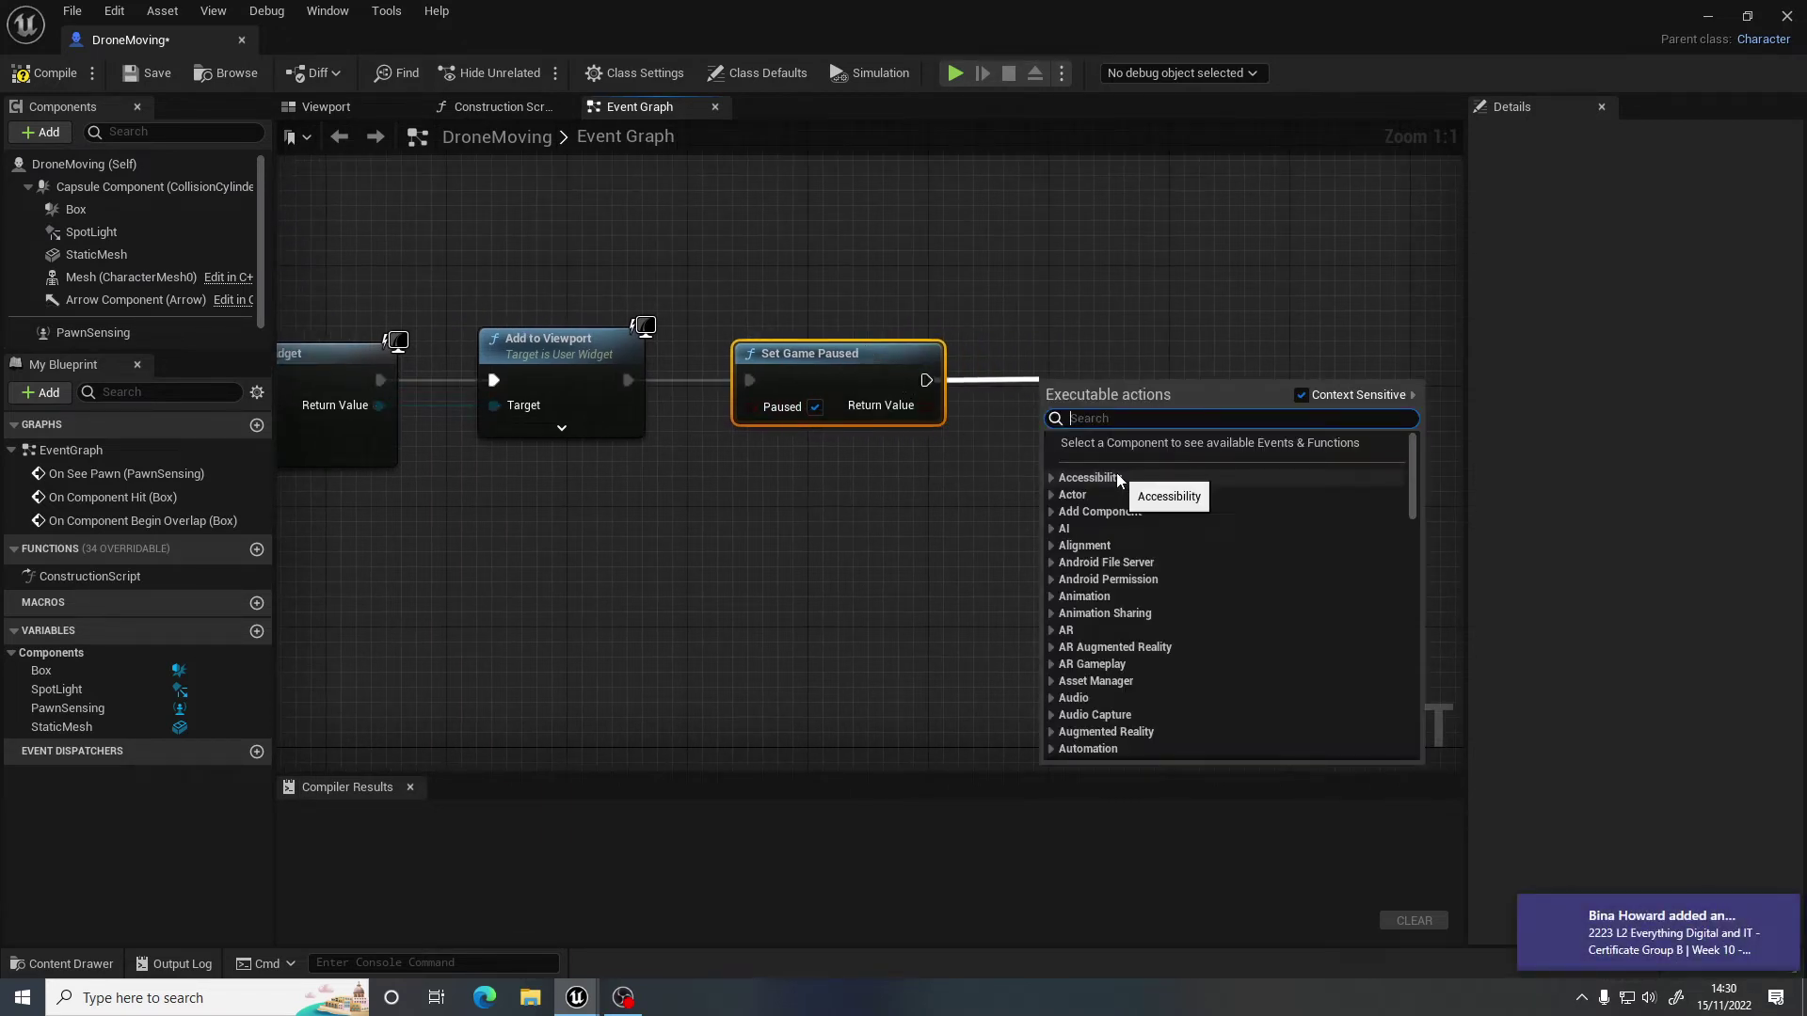
{"action": "type", "text": "set show"}
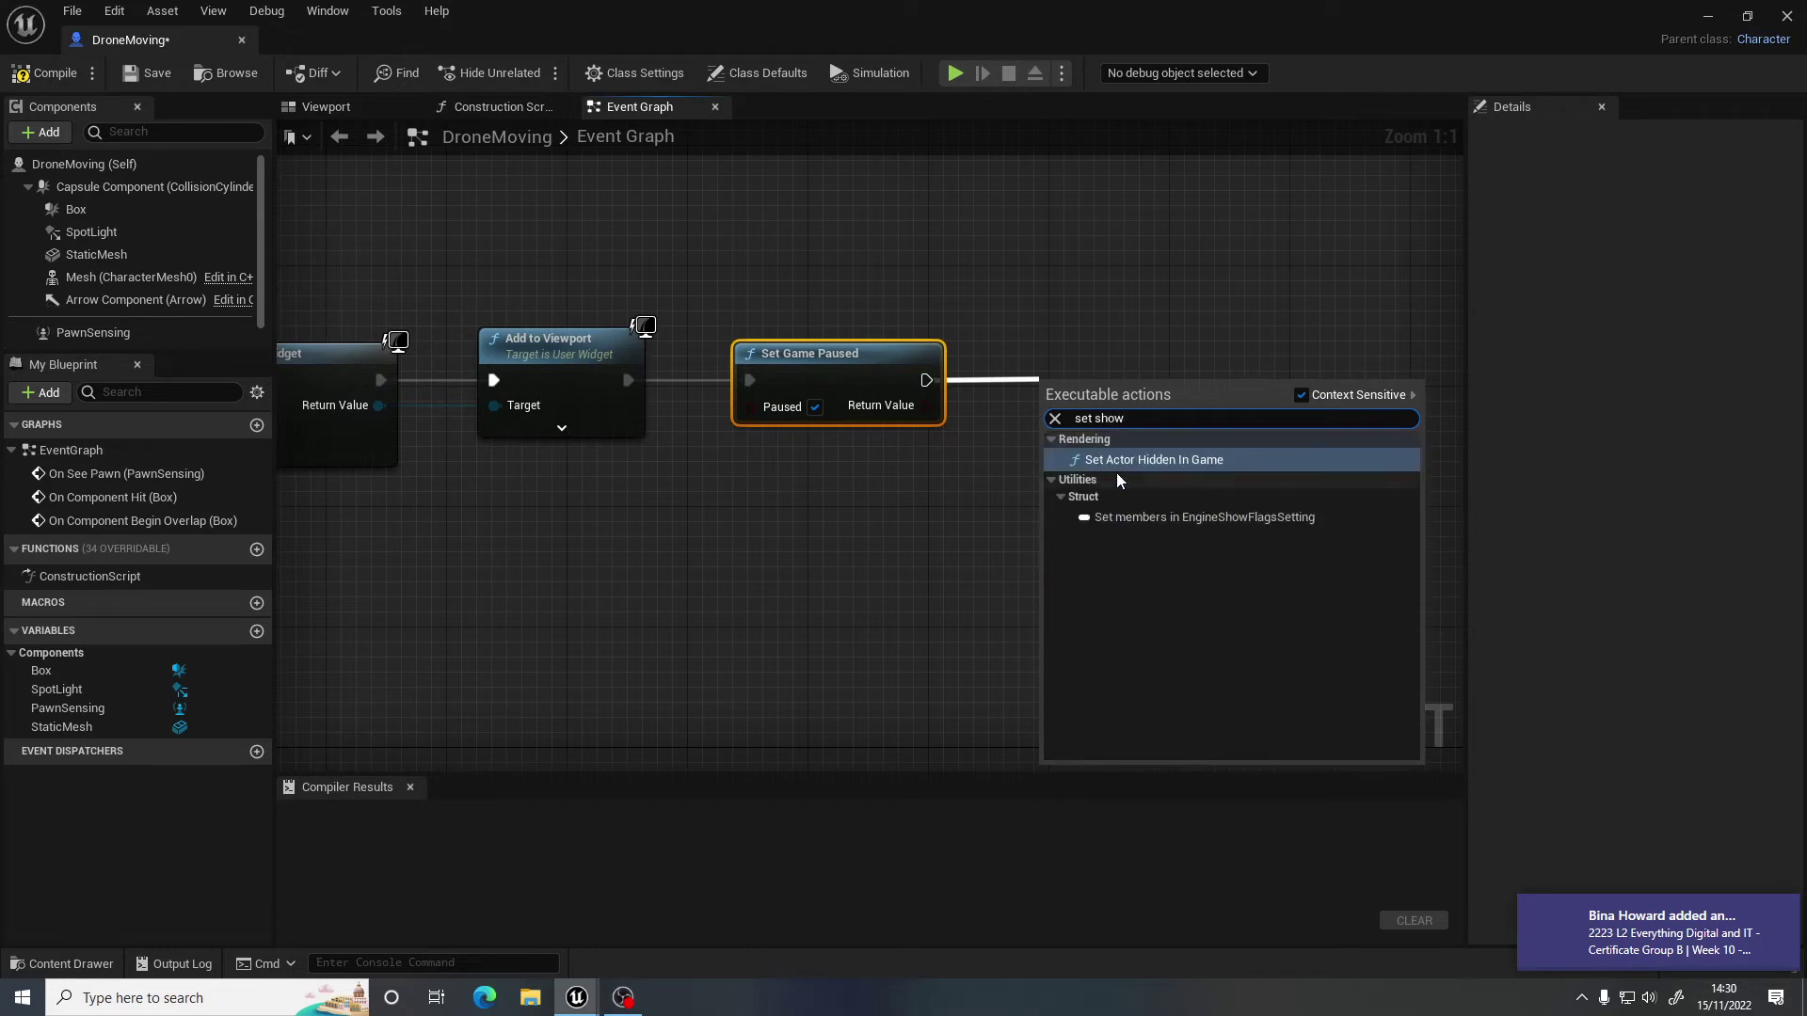
{"action": "type", "text": " mo"}
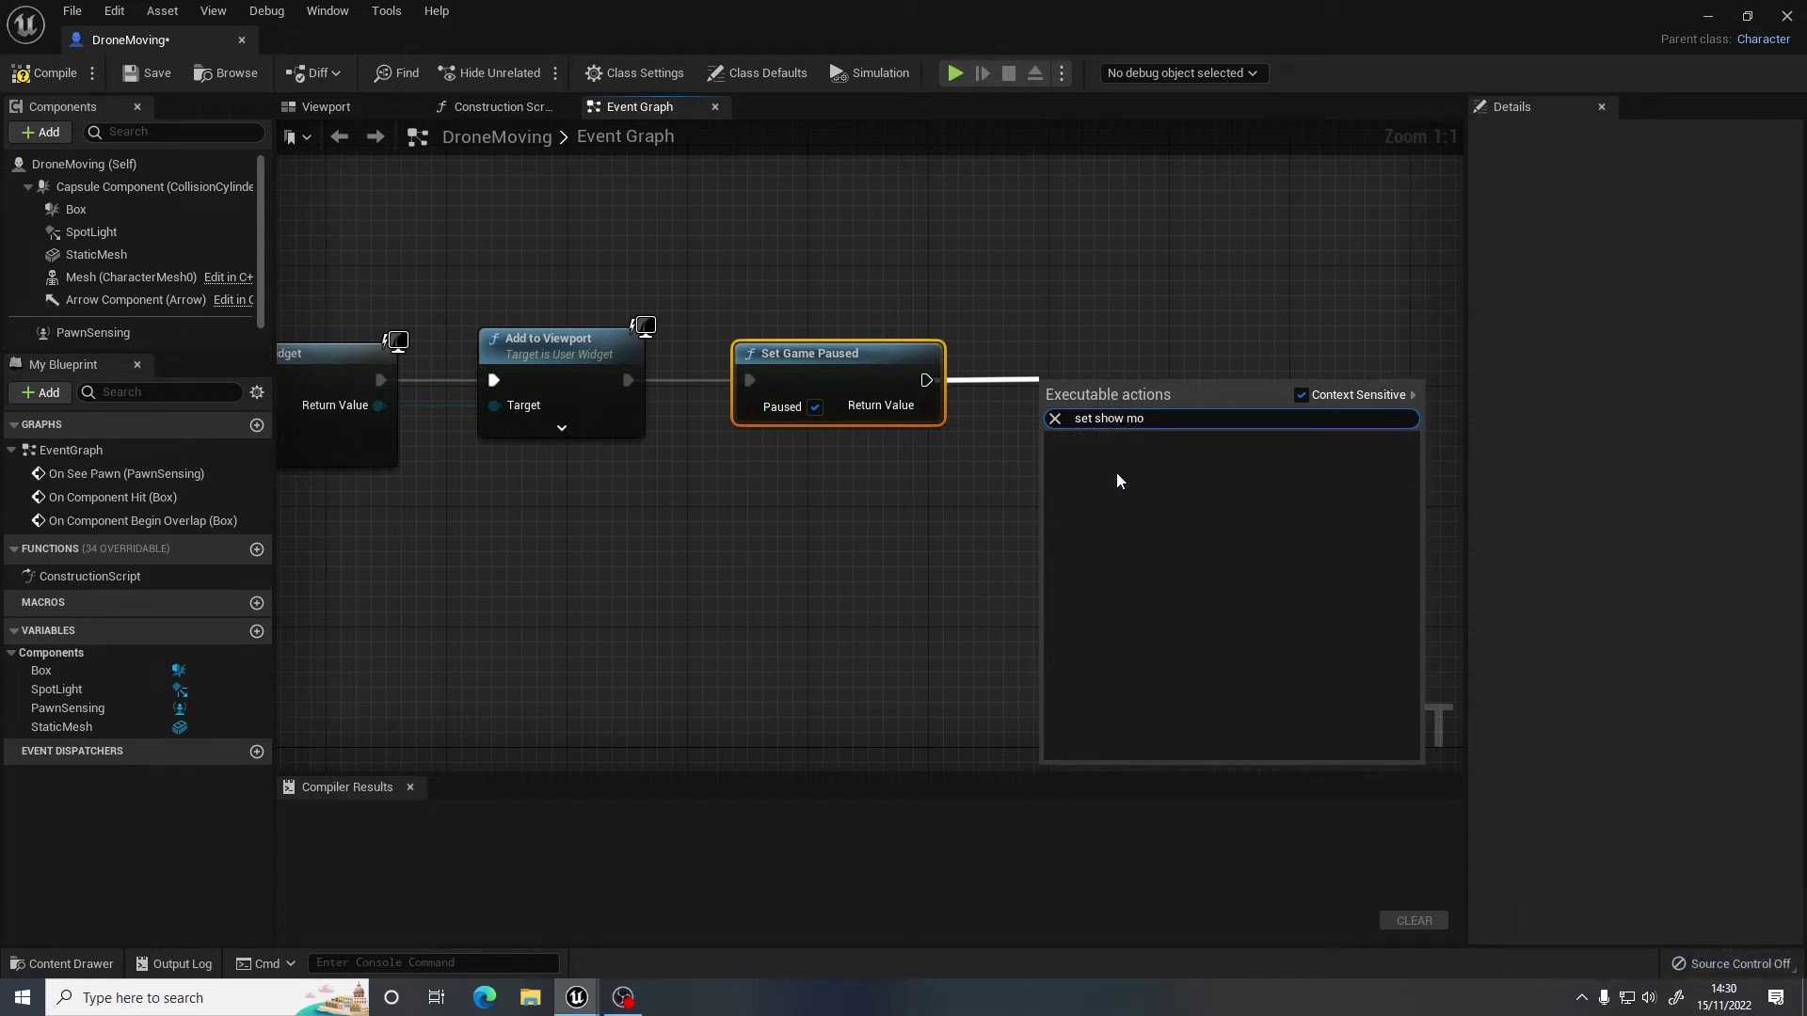
{"action": "left_click", "coordinate": [1302, 395]}
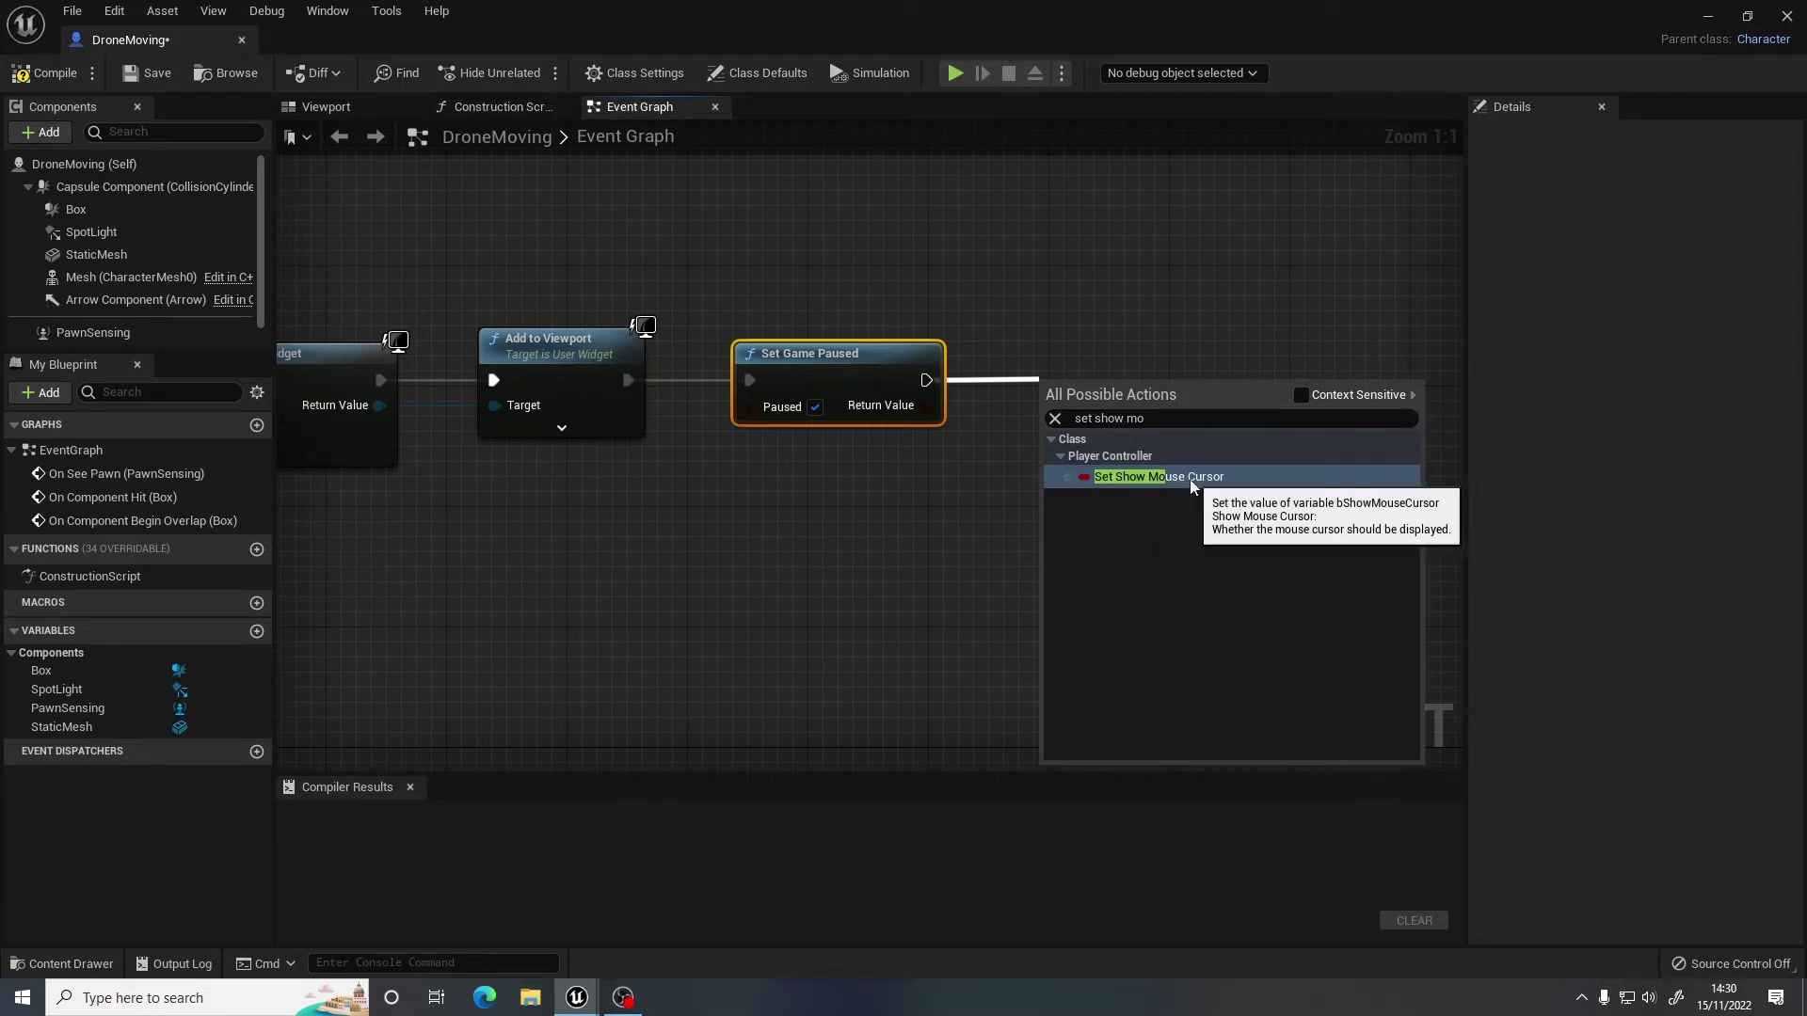
{"action": "left_click", "coordinate": [1160, 477]}
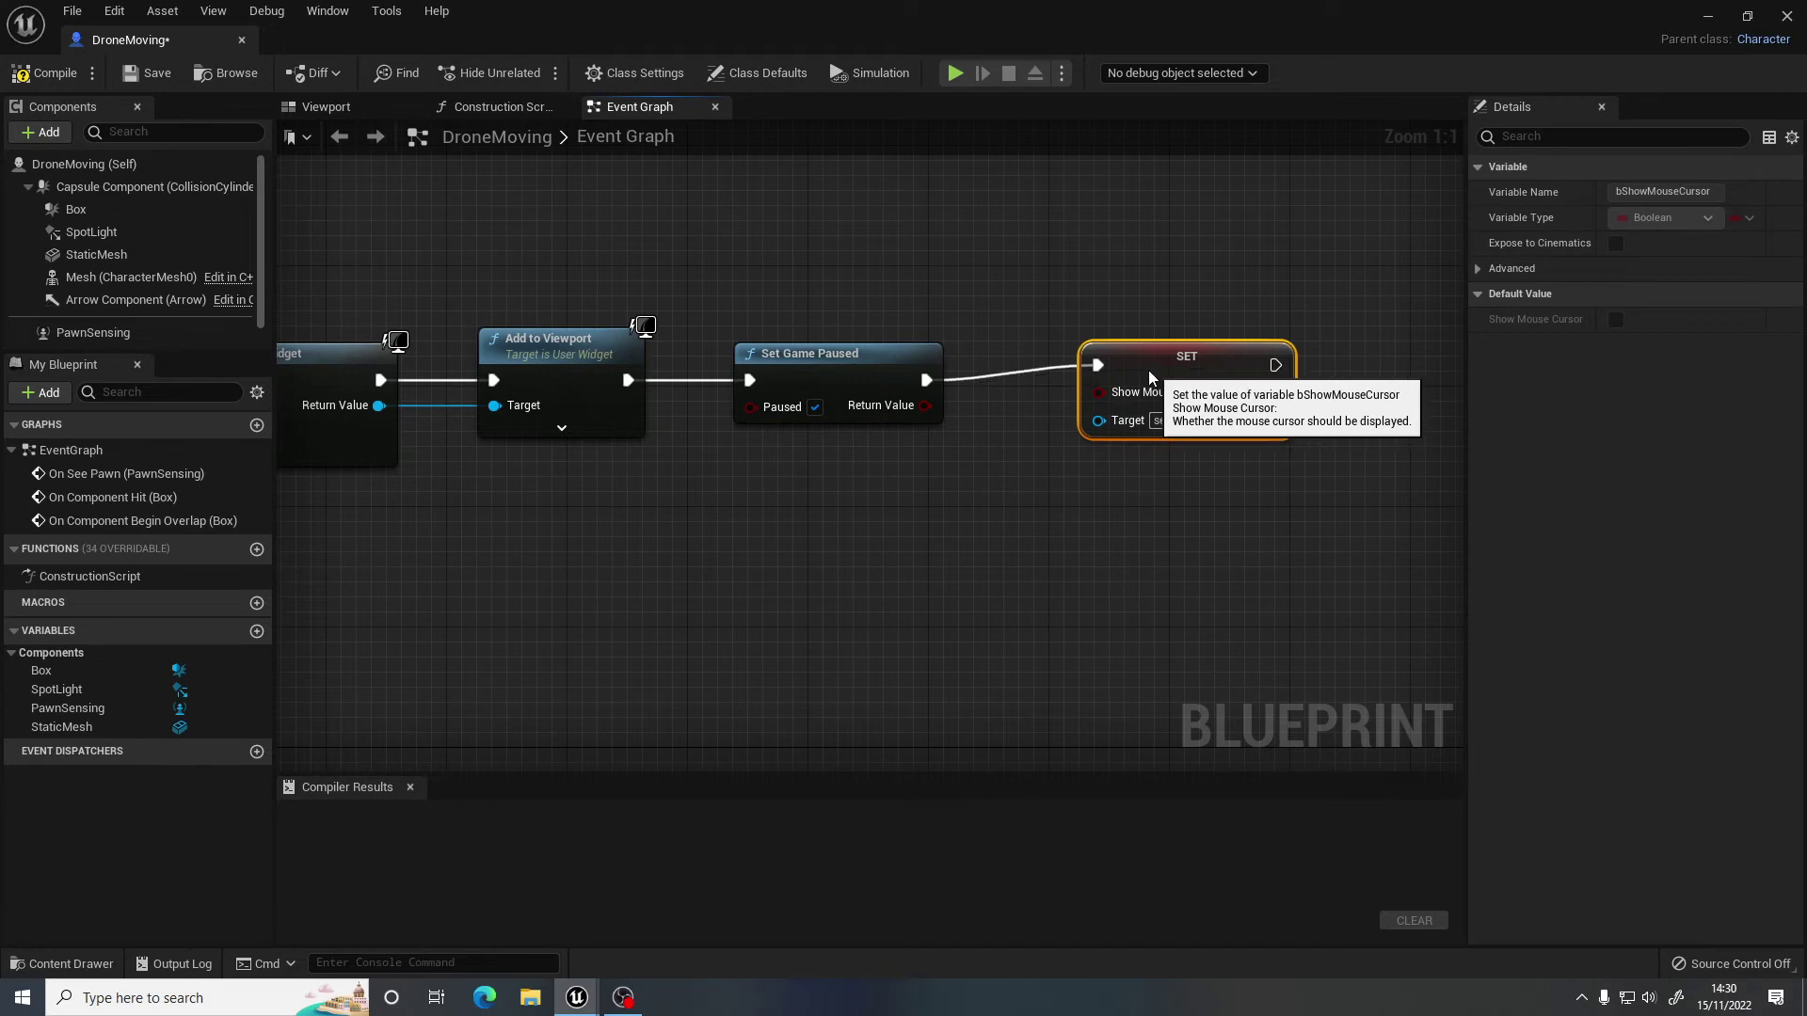
{"action": "left_click_drag", "start_coordinate": [1148, 370], "coordinate": [1118, 369]}
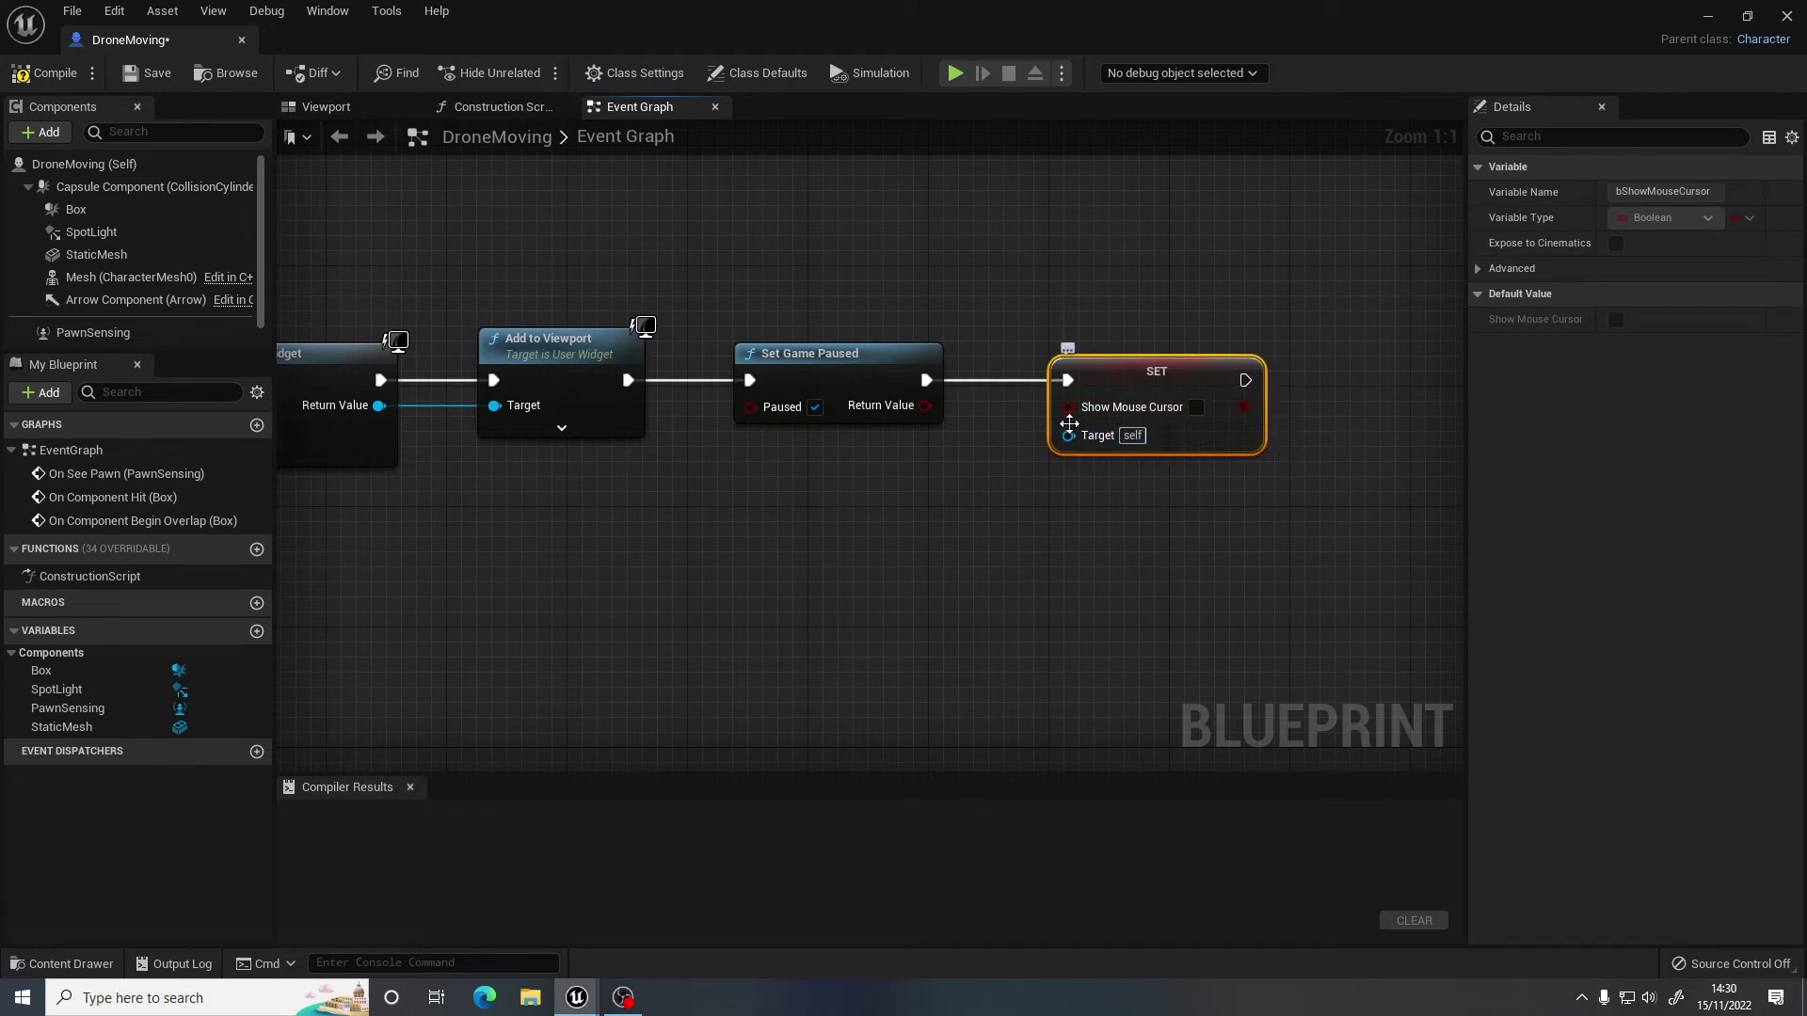
{"action": "left_click", "coordinate": [1196, 408]}
{"action": "left_click", "coordinate": [47, 72]}
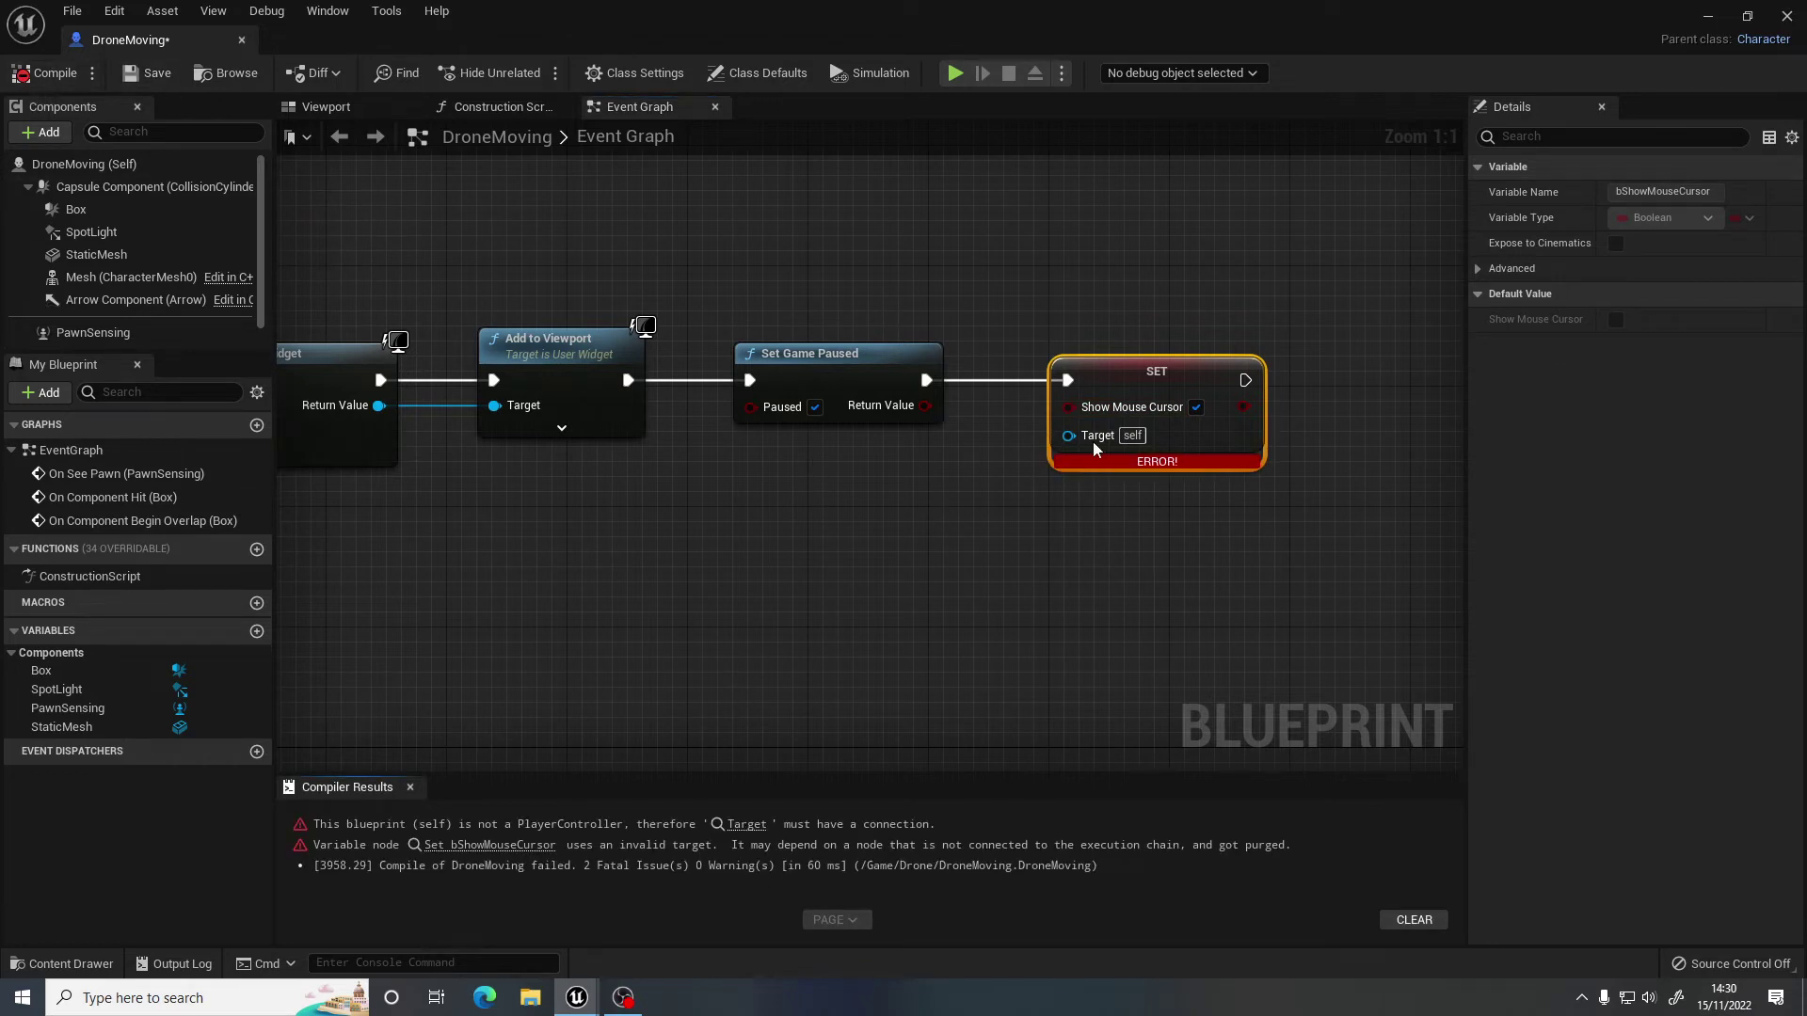
Check the "set show mouse cursor" image results in Chrome for what feeds the SET node's Target, and return to the blueprint.
{"action": "right_click_drag", "start_coordinate": [1010, 548], "coordinate": [1035, 548]}
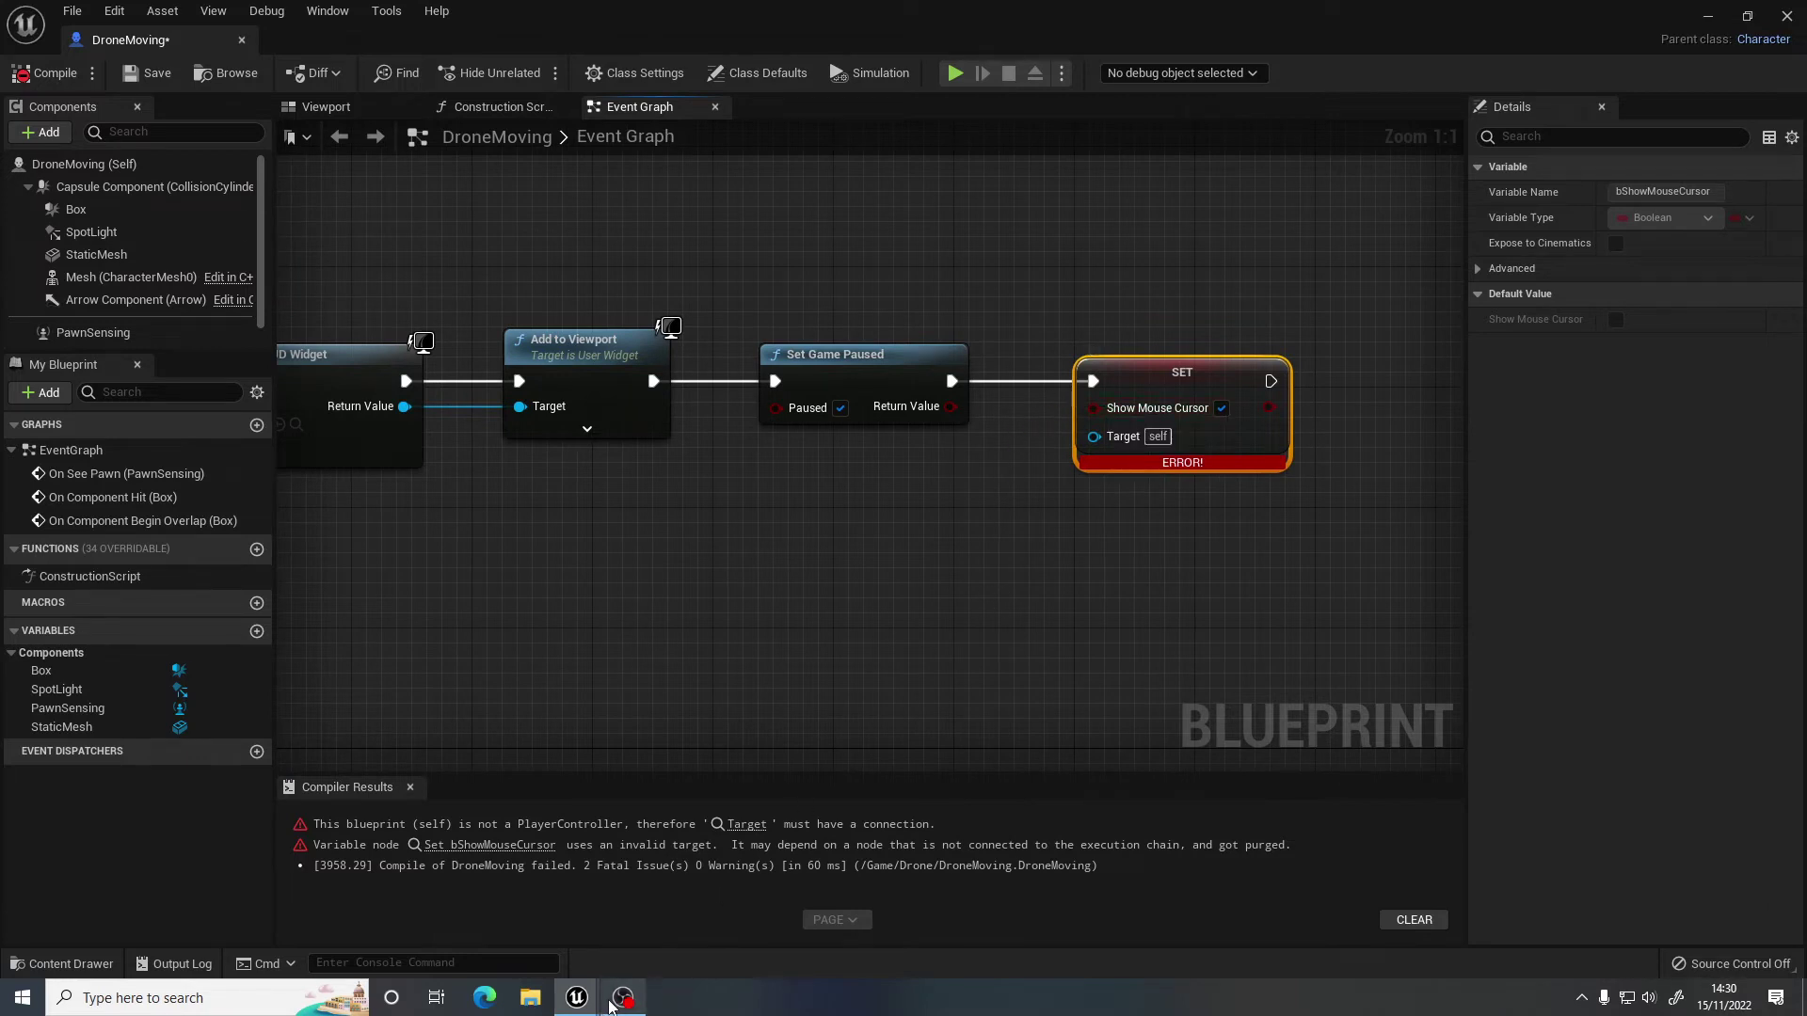
{"action": "left_click", "coordinate": [620, 997]}
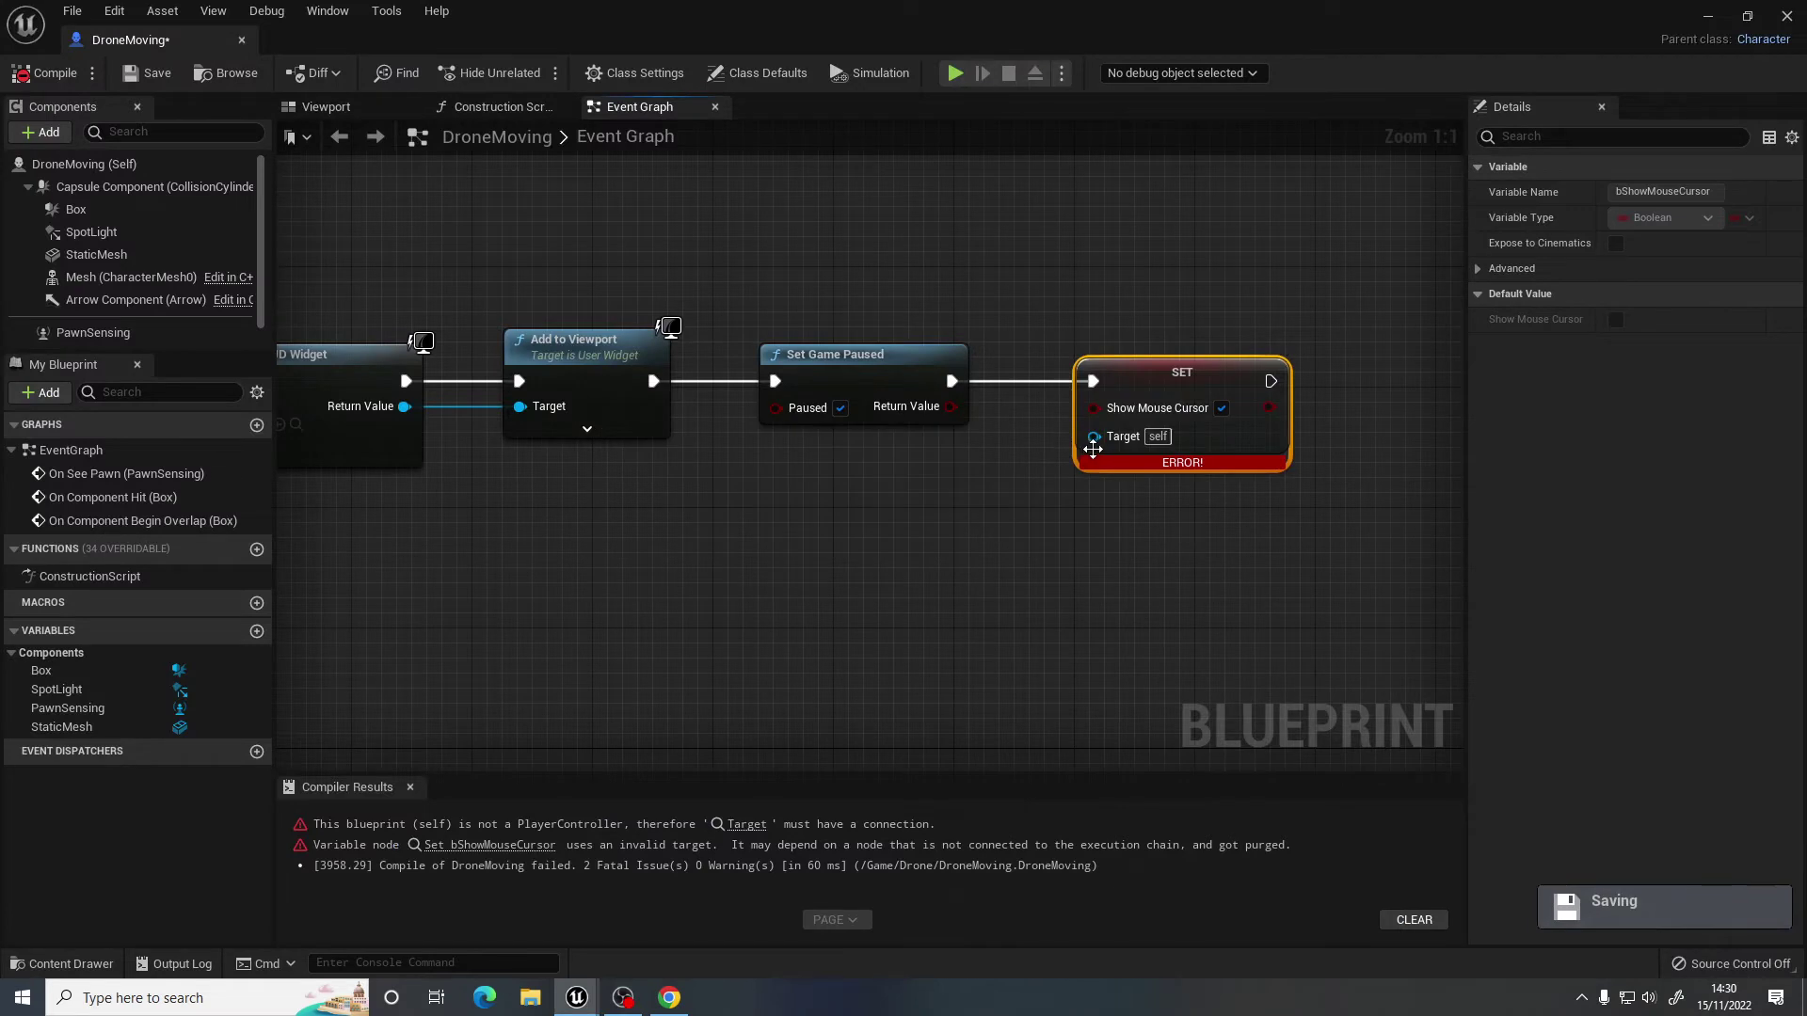
{"action": "left_click_drag", "start_coordinate": [1094, 437], "coordinate": [947, 523]}
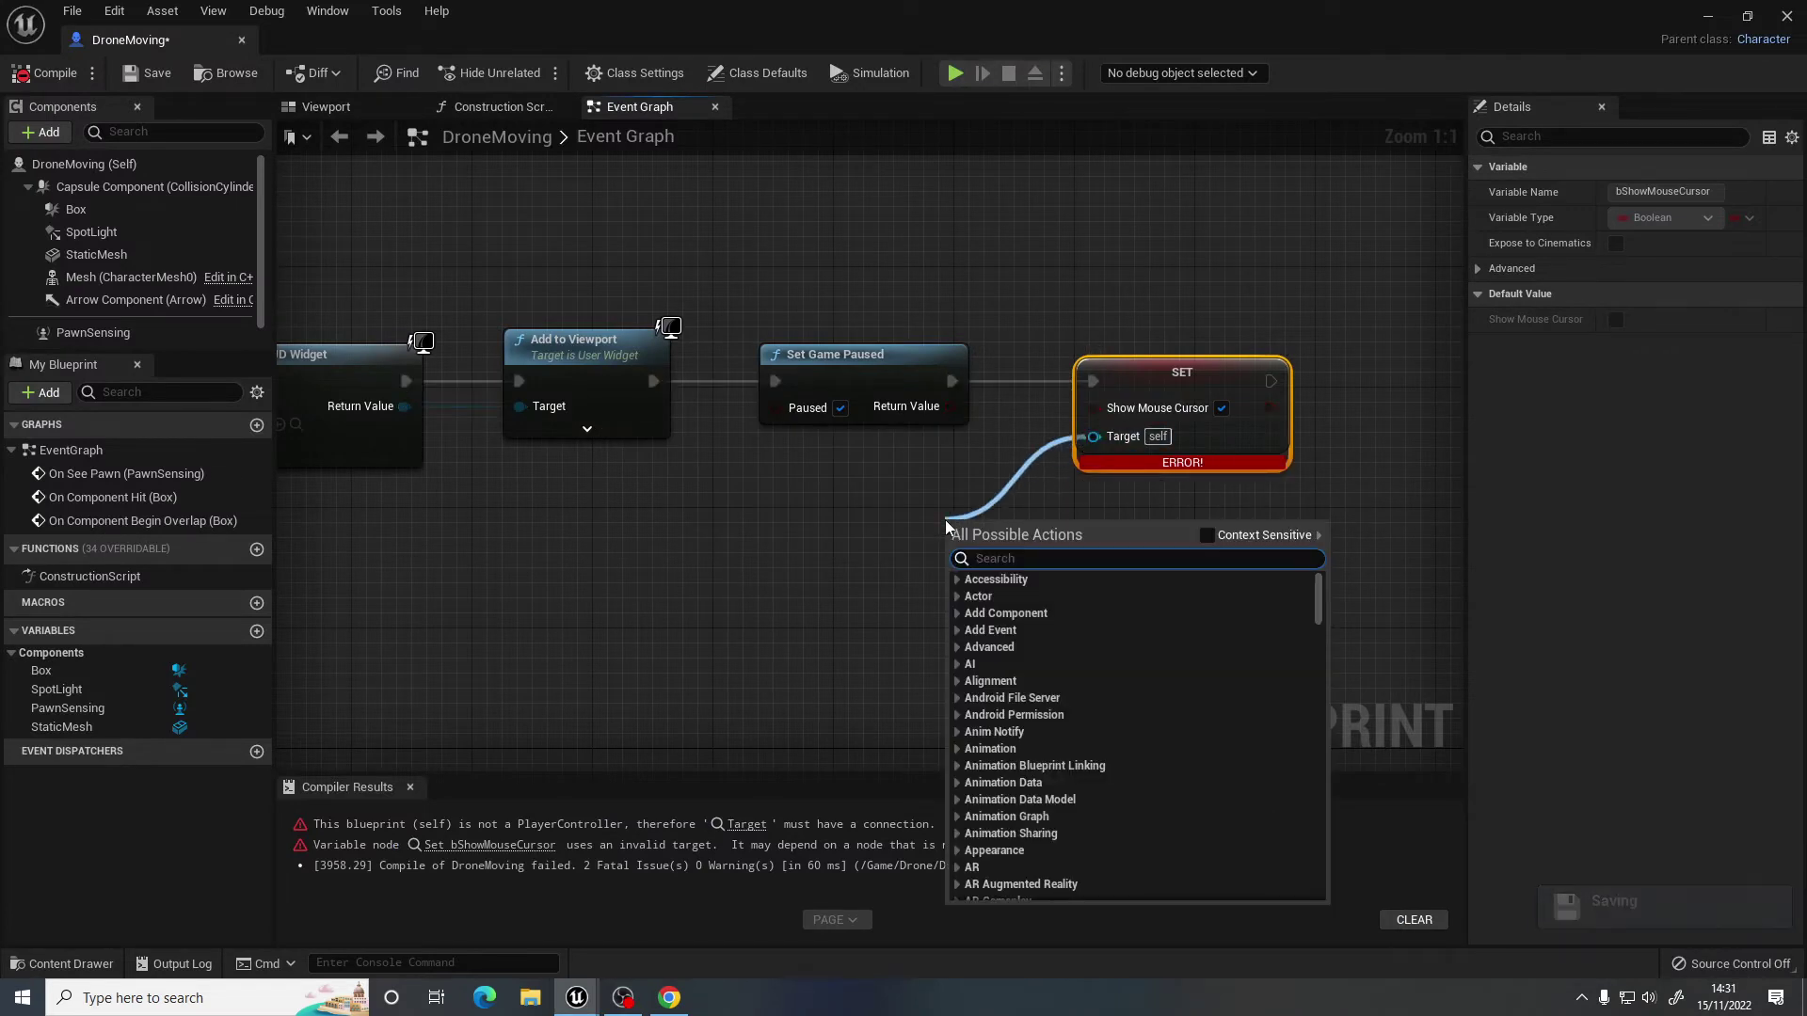
{"action": "type", "text": "get"}
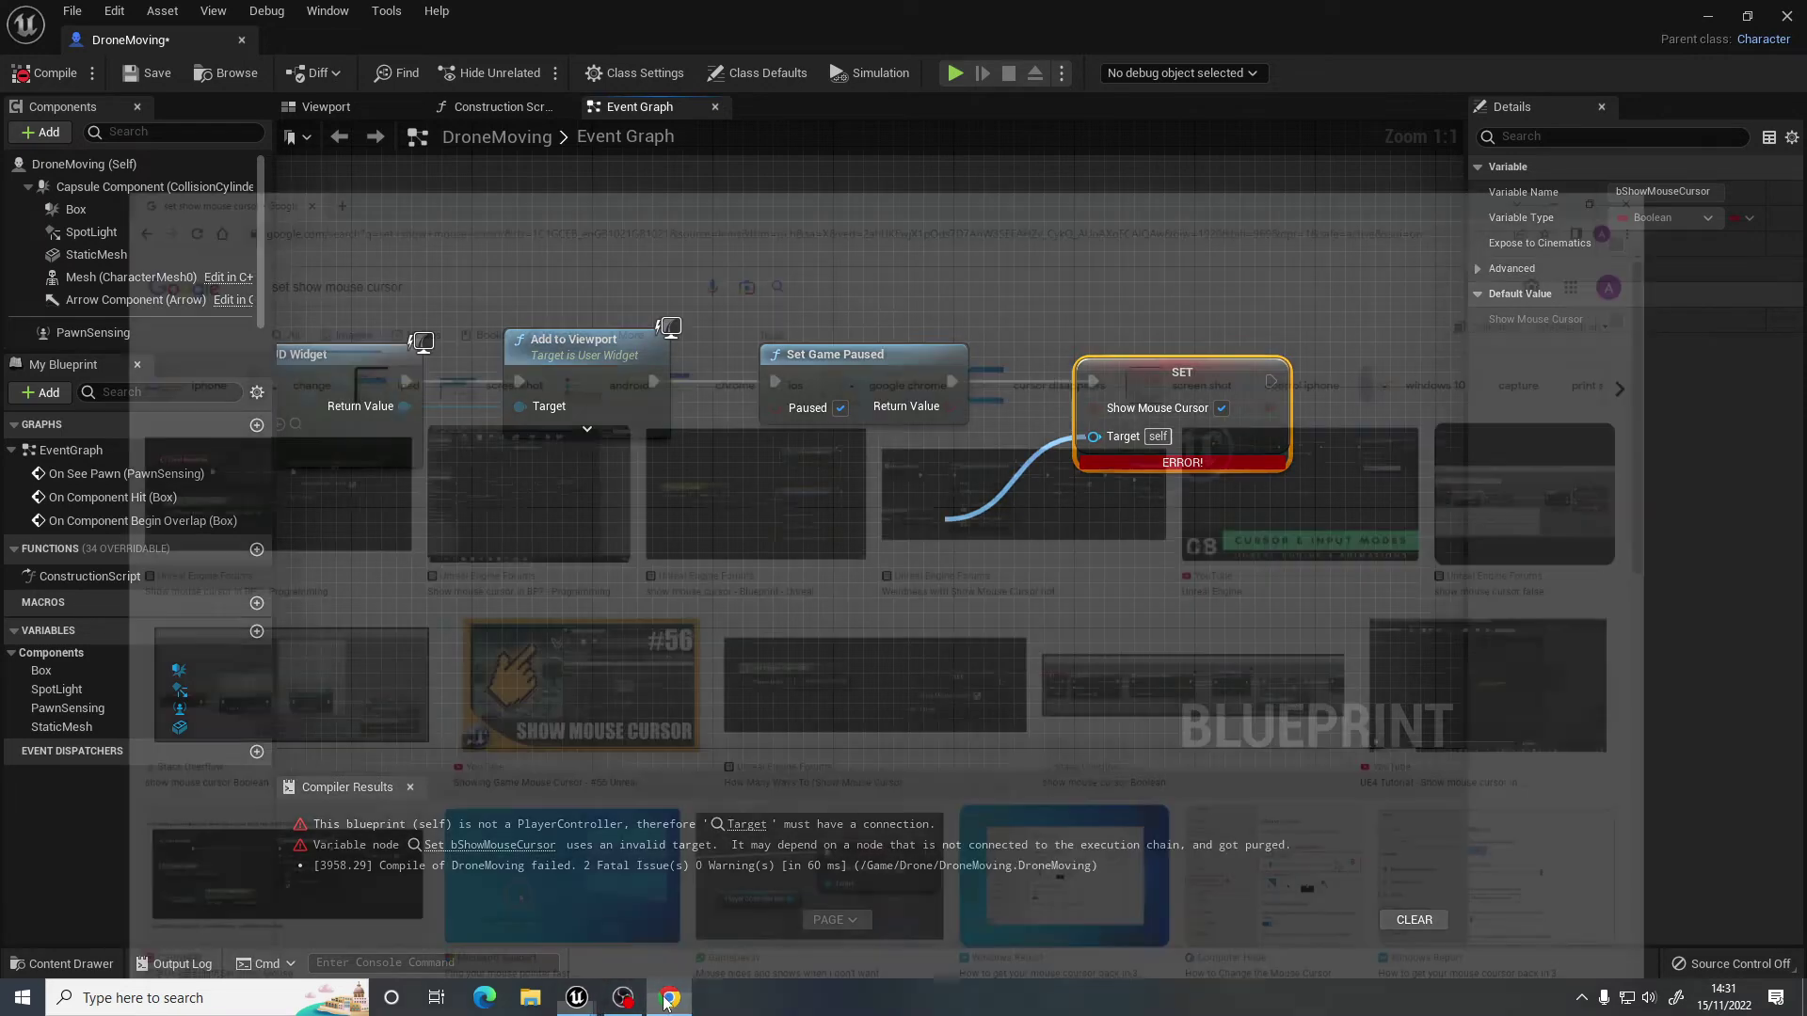
{"action": "left_click", "coordinate": [667, 1000]}
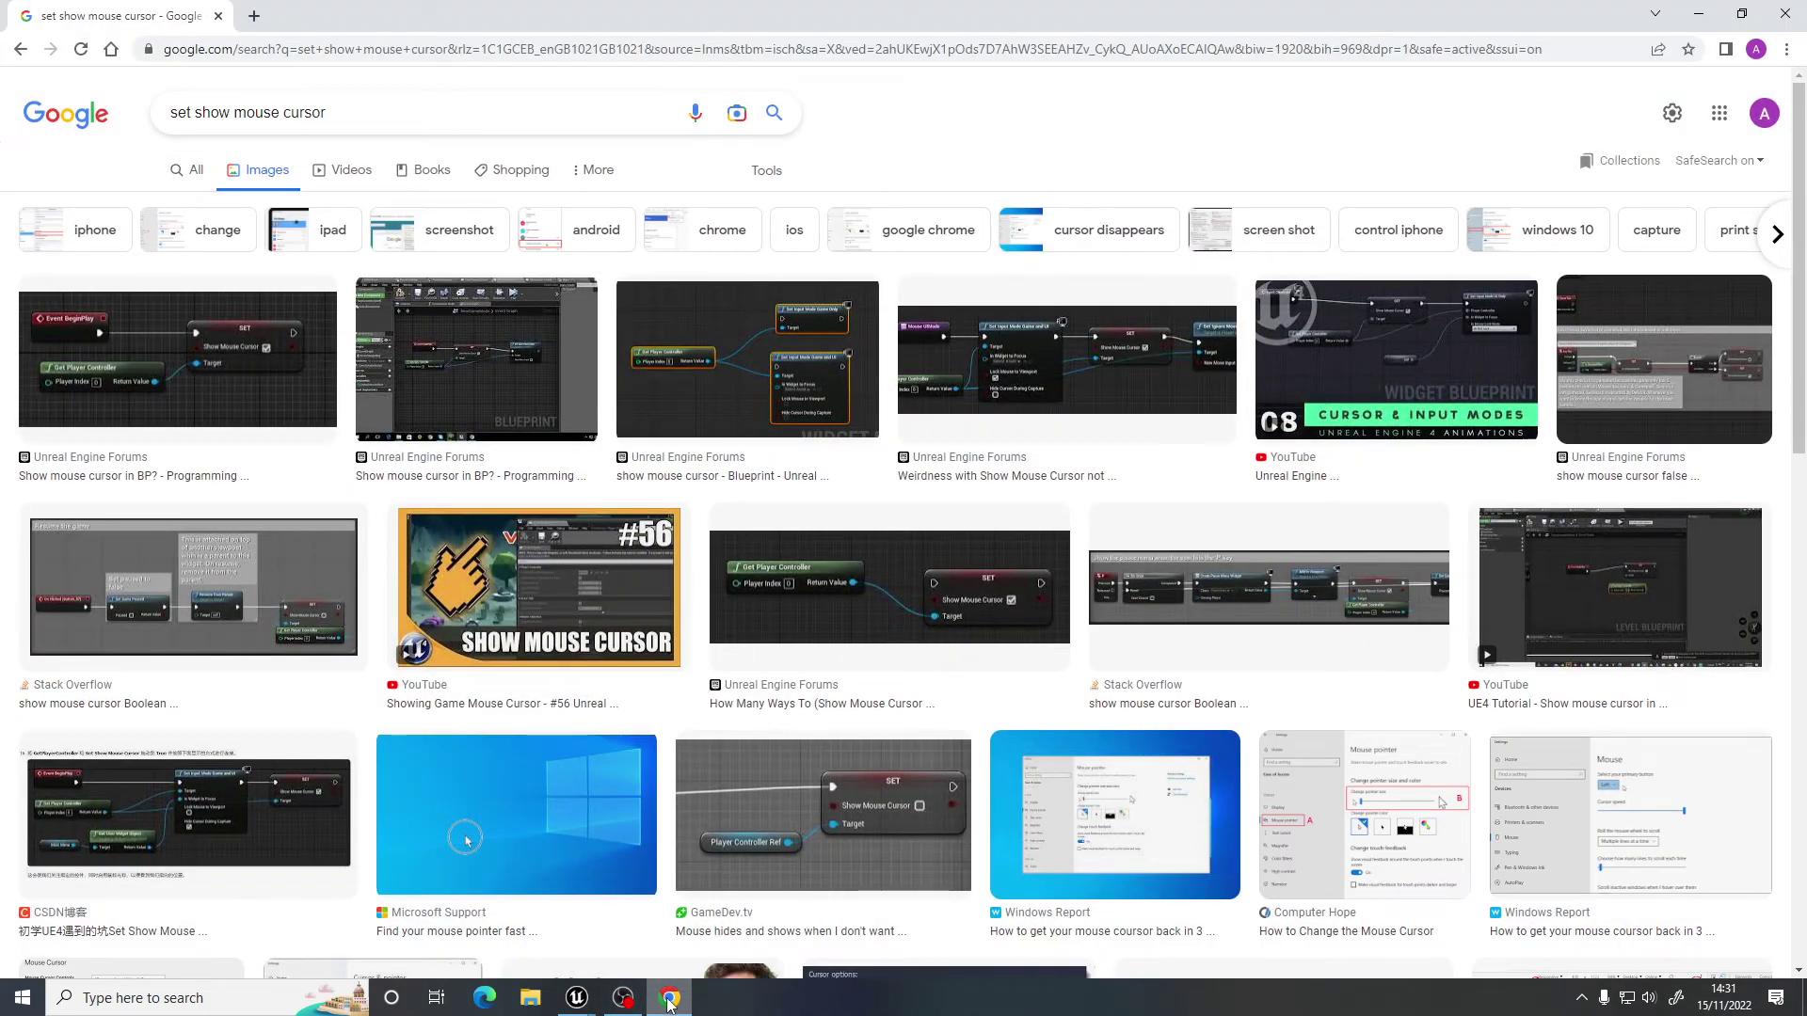
{"action": "left_click", "coordinate": [667, 1000]}
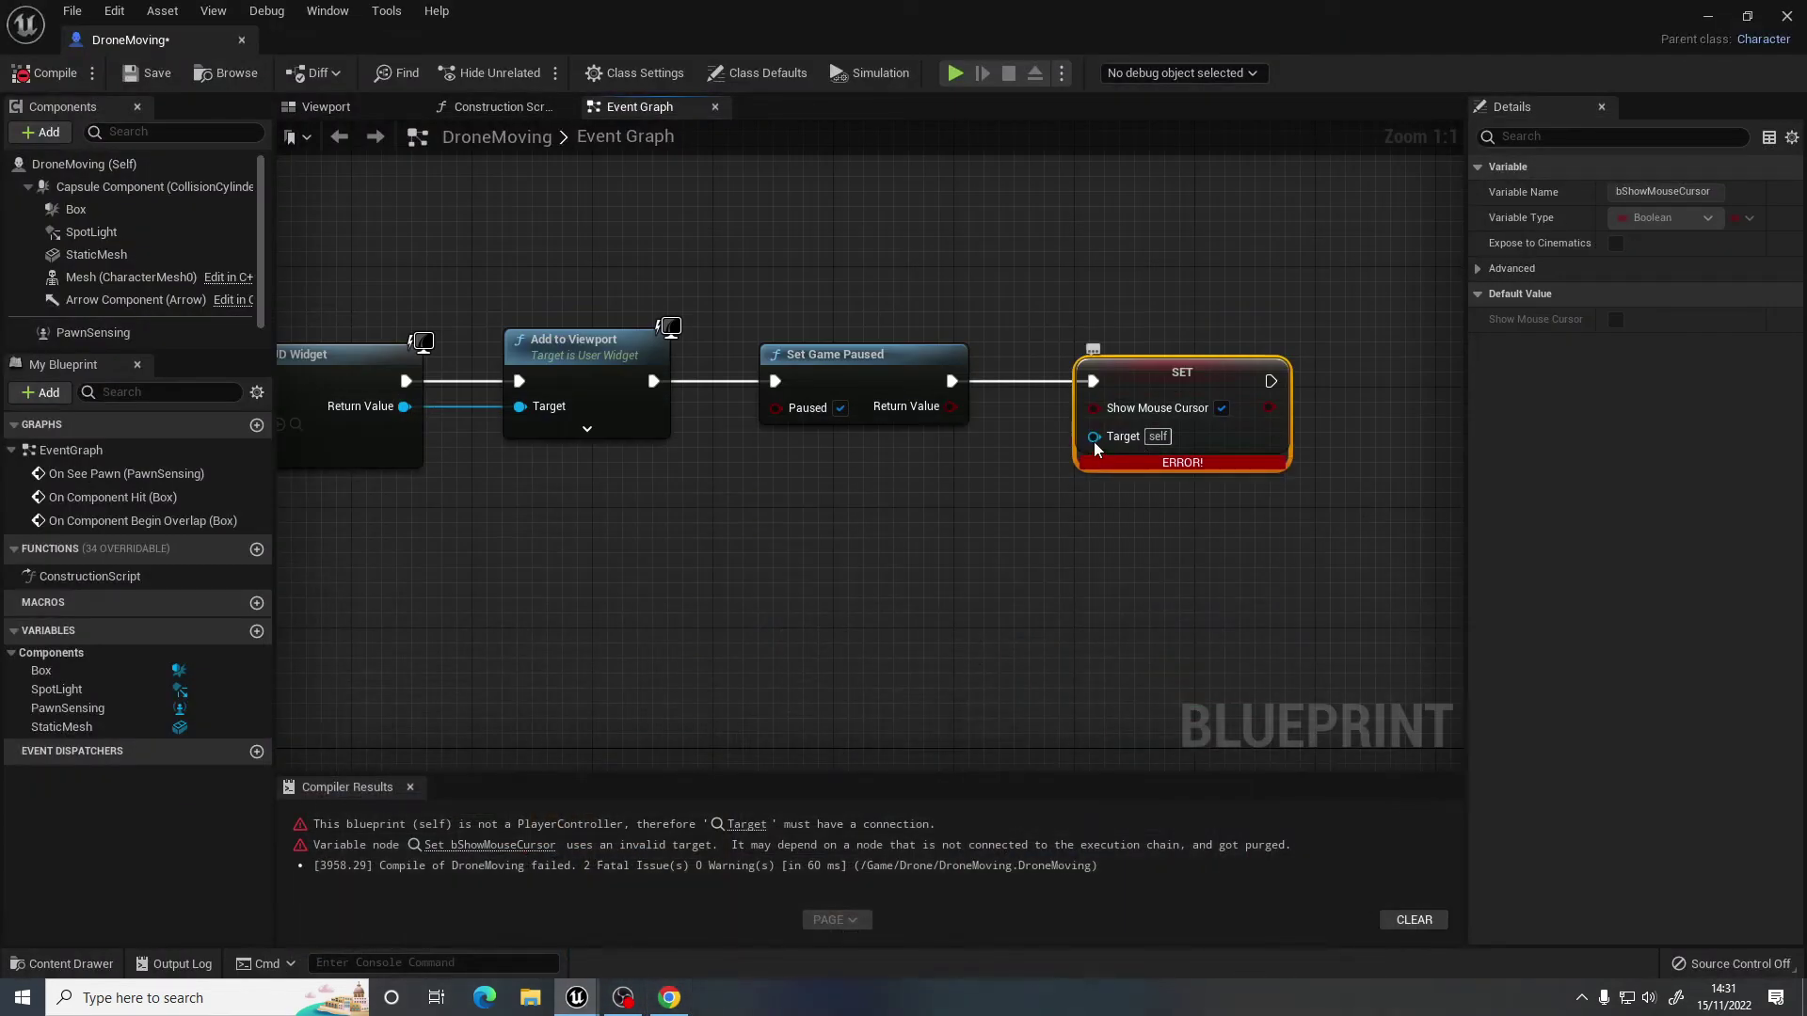
Try feeding the SET node's Target from a Get Player Controller node that targets Player State, and compile the blueprint.
{"action": "left_click_drag", "start_coordinate": [1094, 437], "coordinate": [946, 516]}
{"action": "type", "text": "get"}
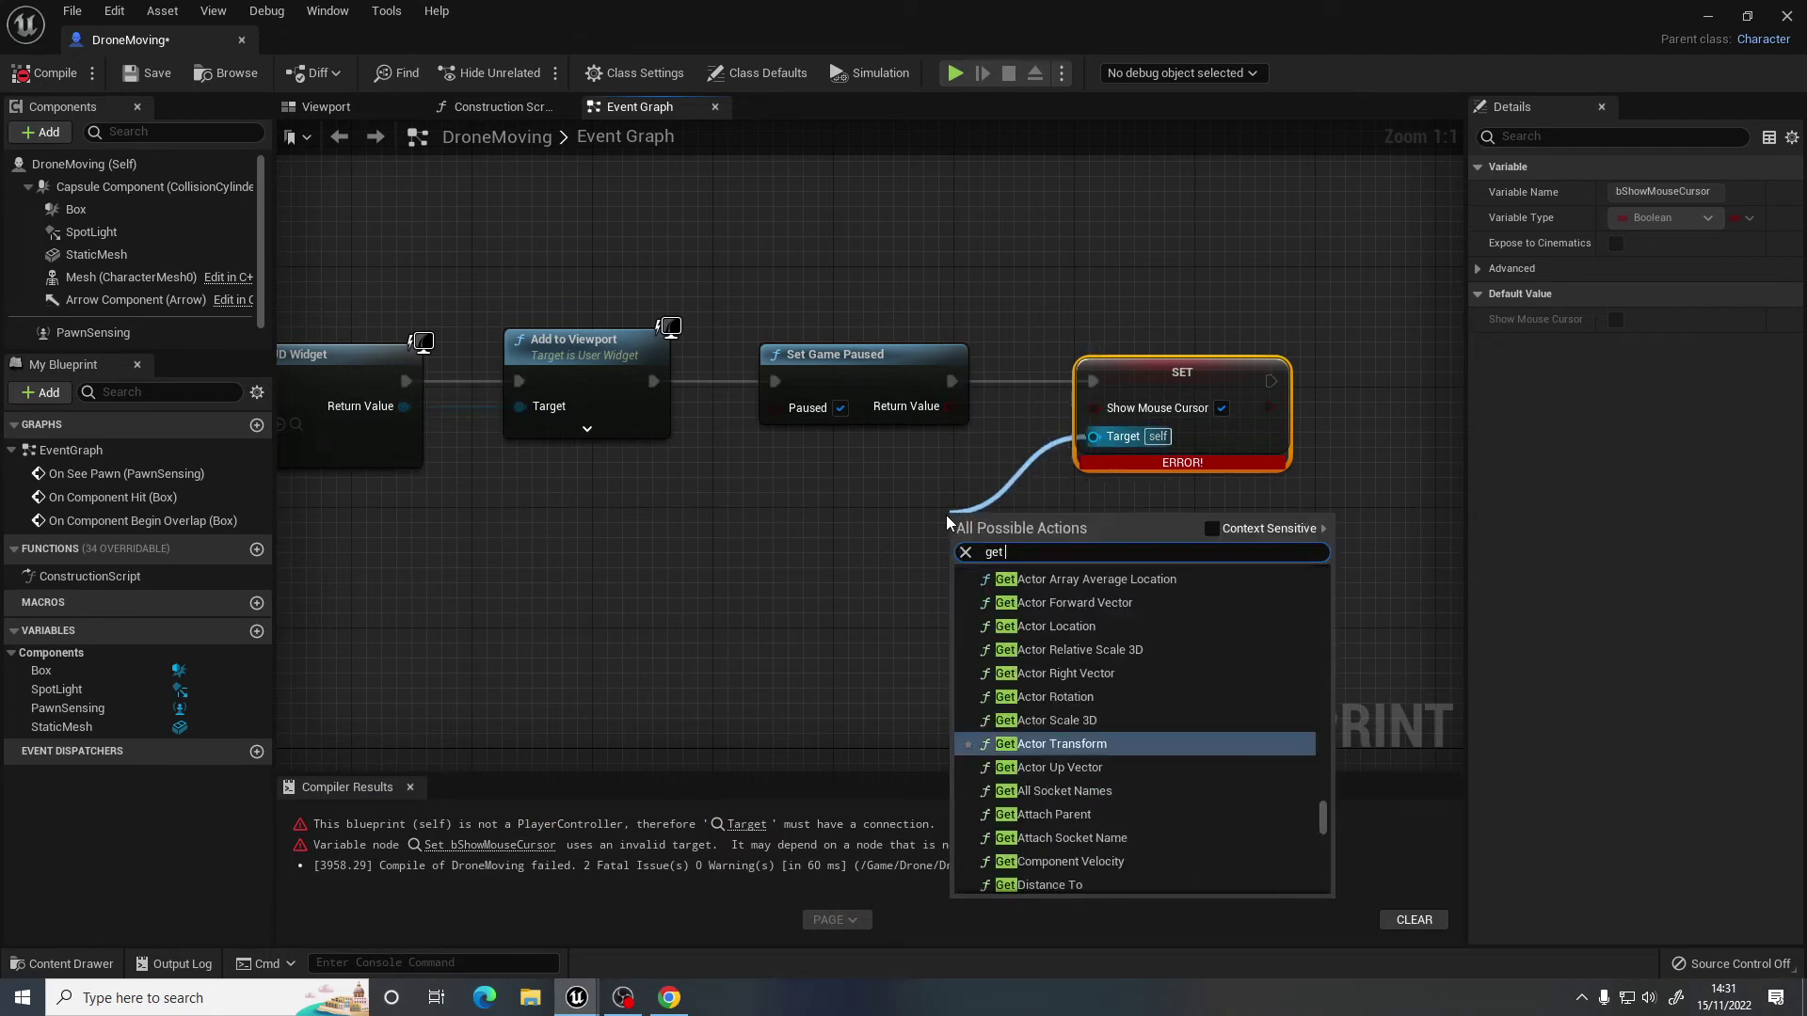
{"action": "type", "text": " play"}
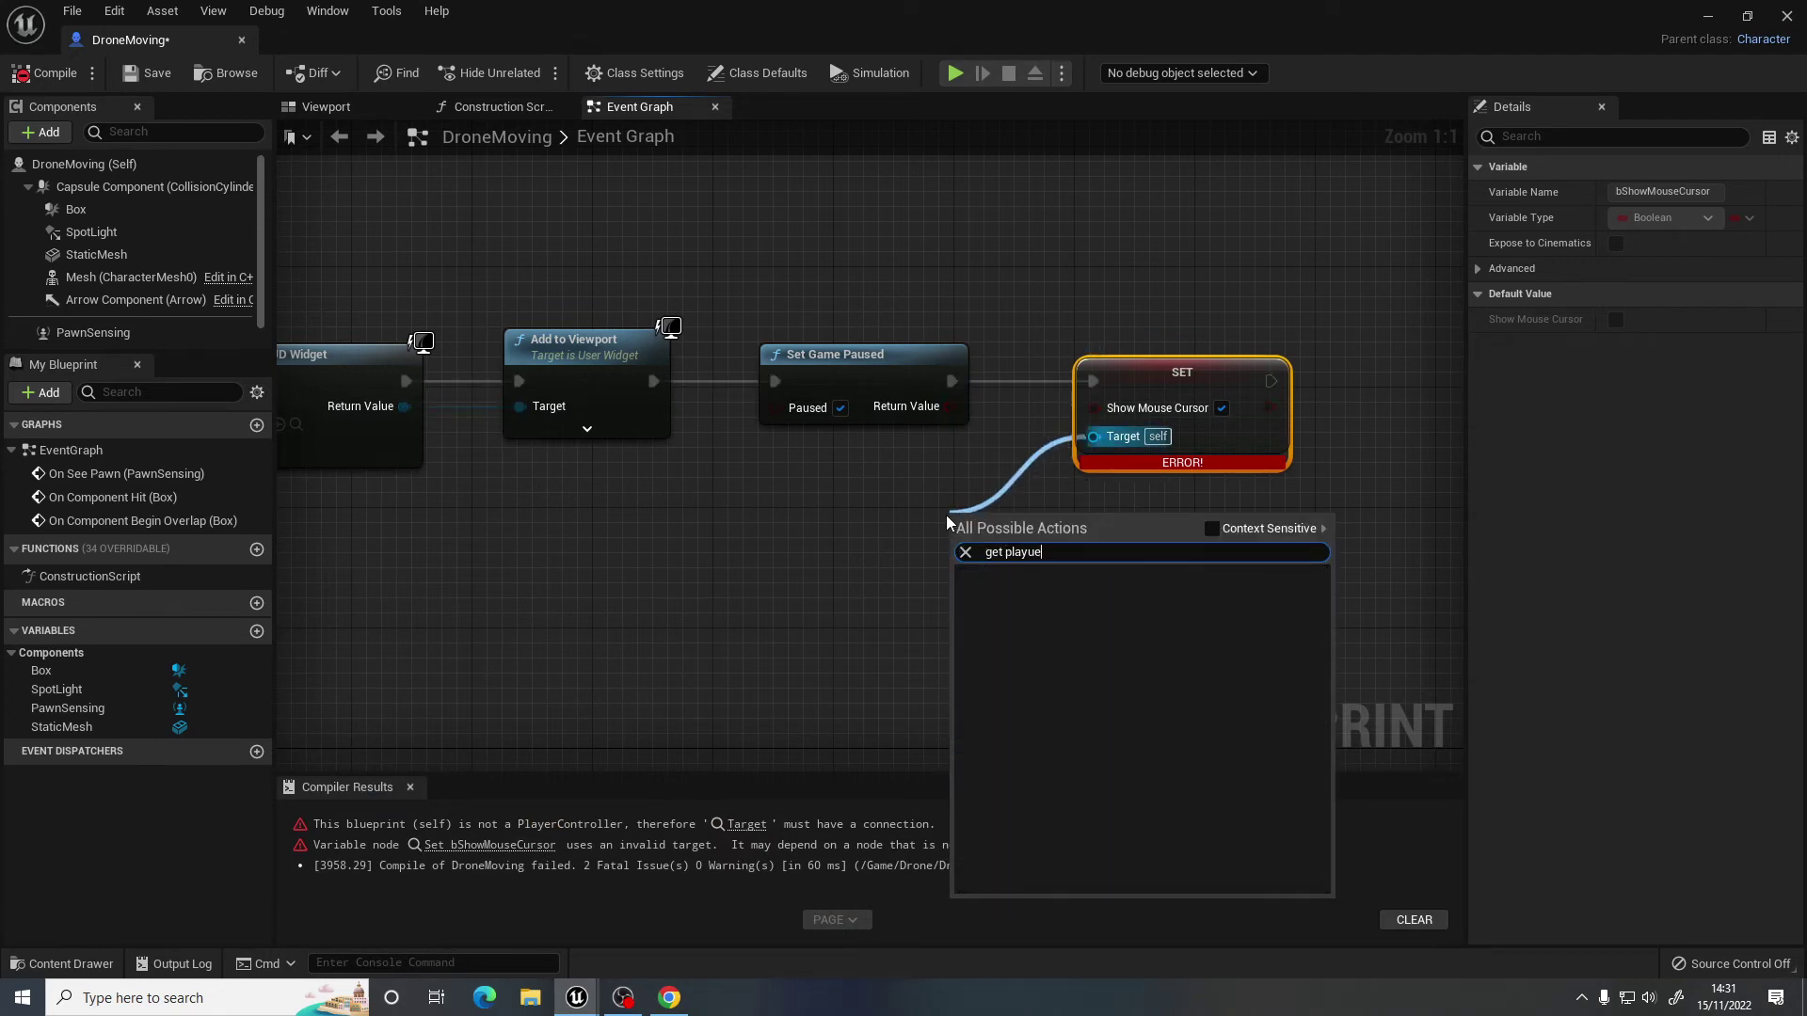
{"action": "type", "text": "er c"}
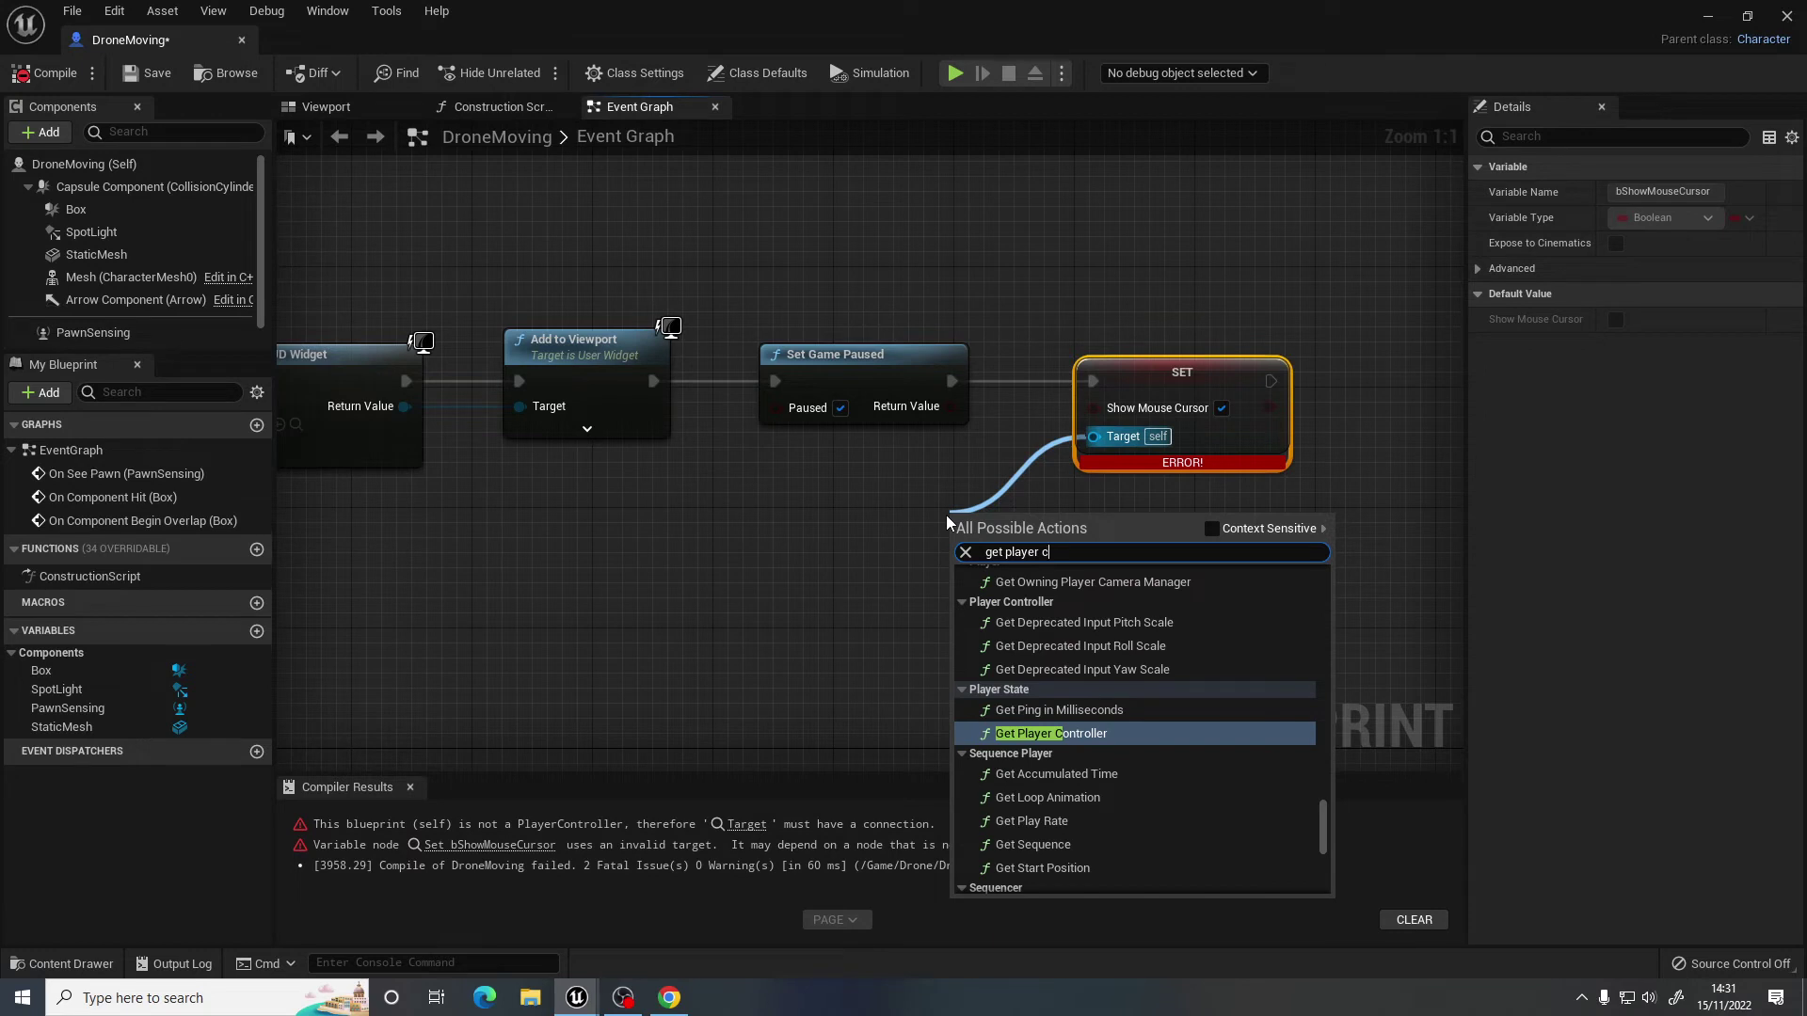
{"action": "left_click", "coordinate": [1066, 738]}
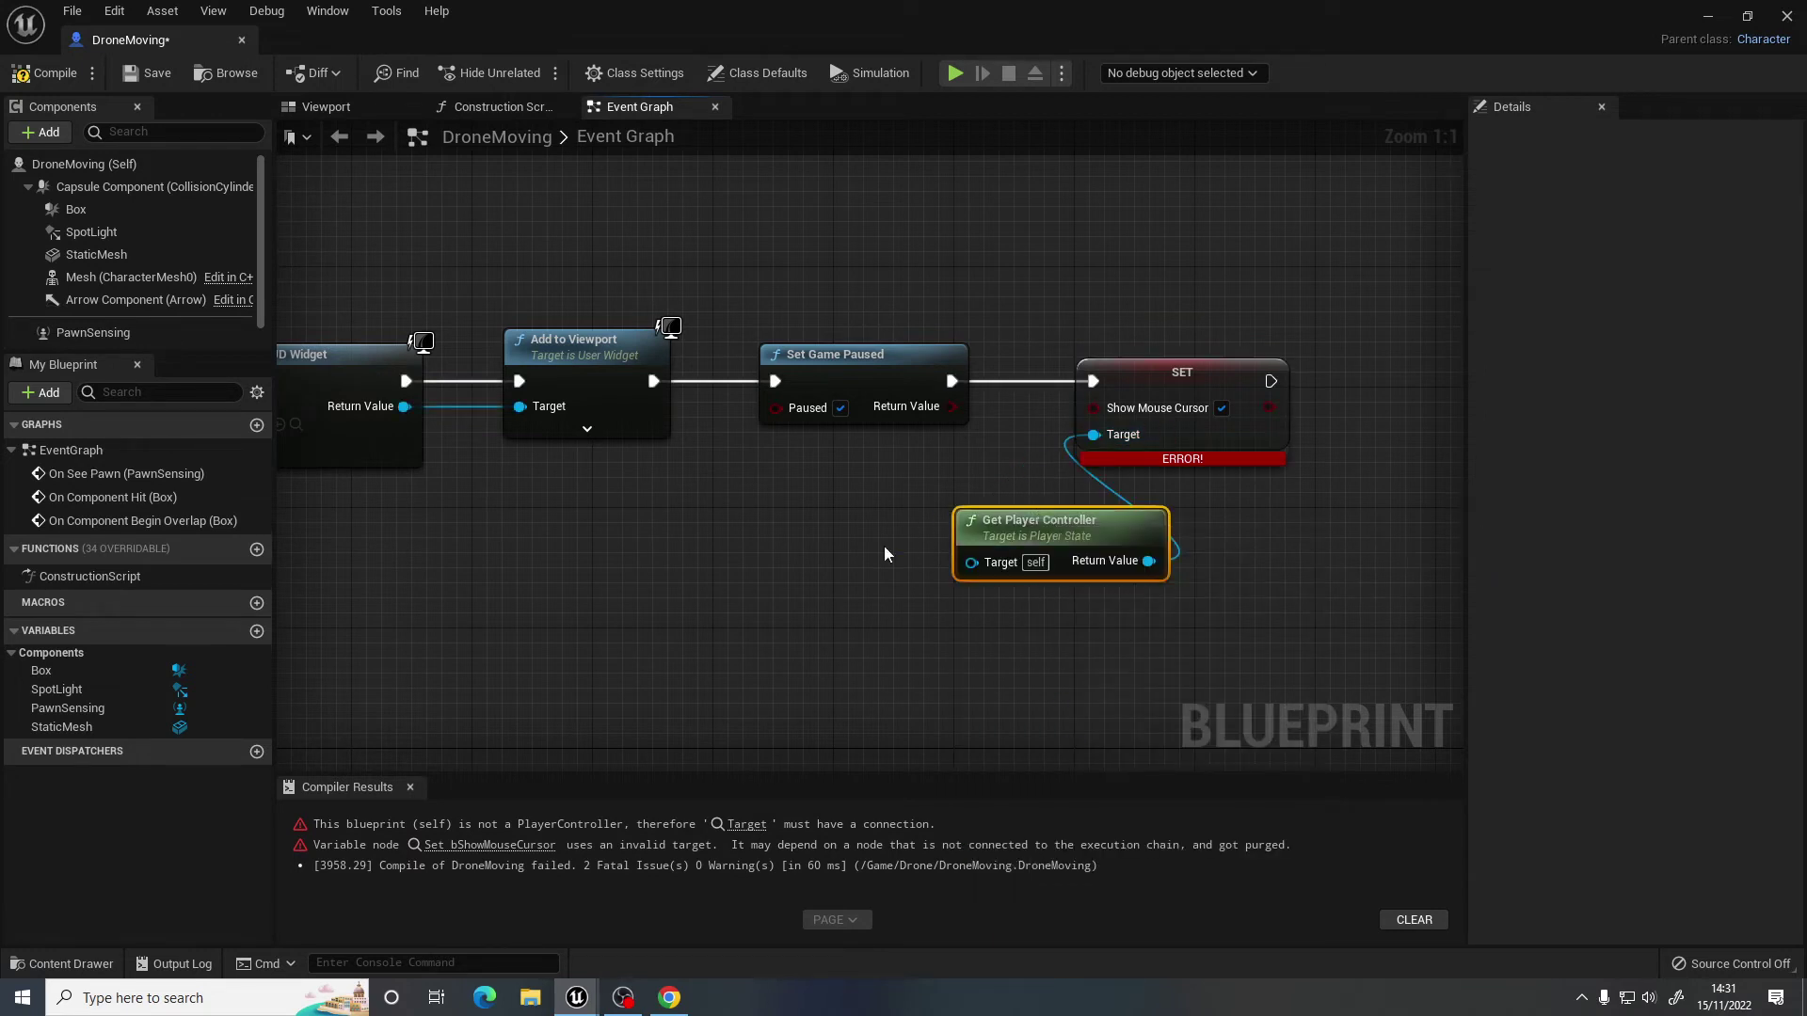
{"action": "left_click_drag", "start_coordinate": [1042, 525], "coordinate": [800, 525]}
{"action": "left_click", "coordinate": [47, 72]}
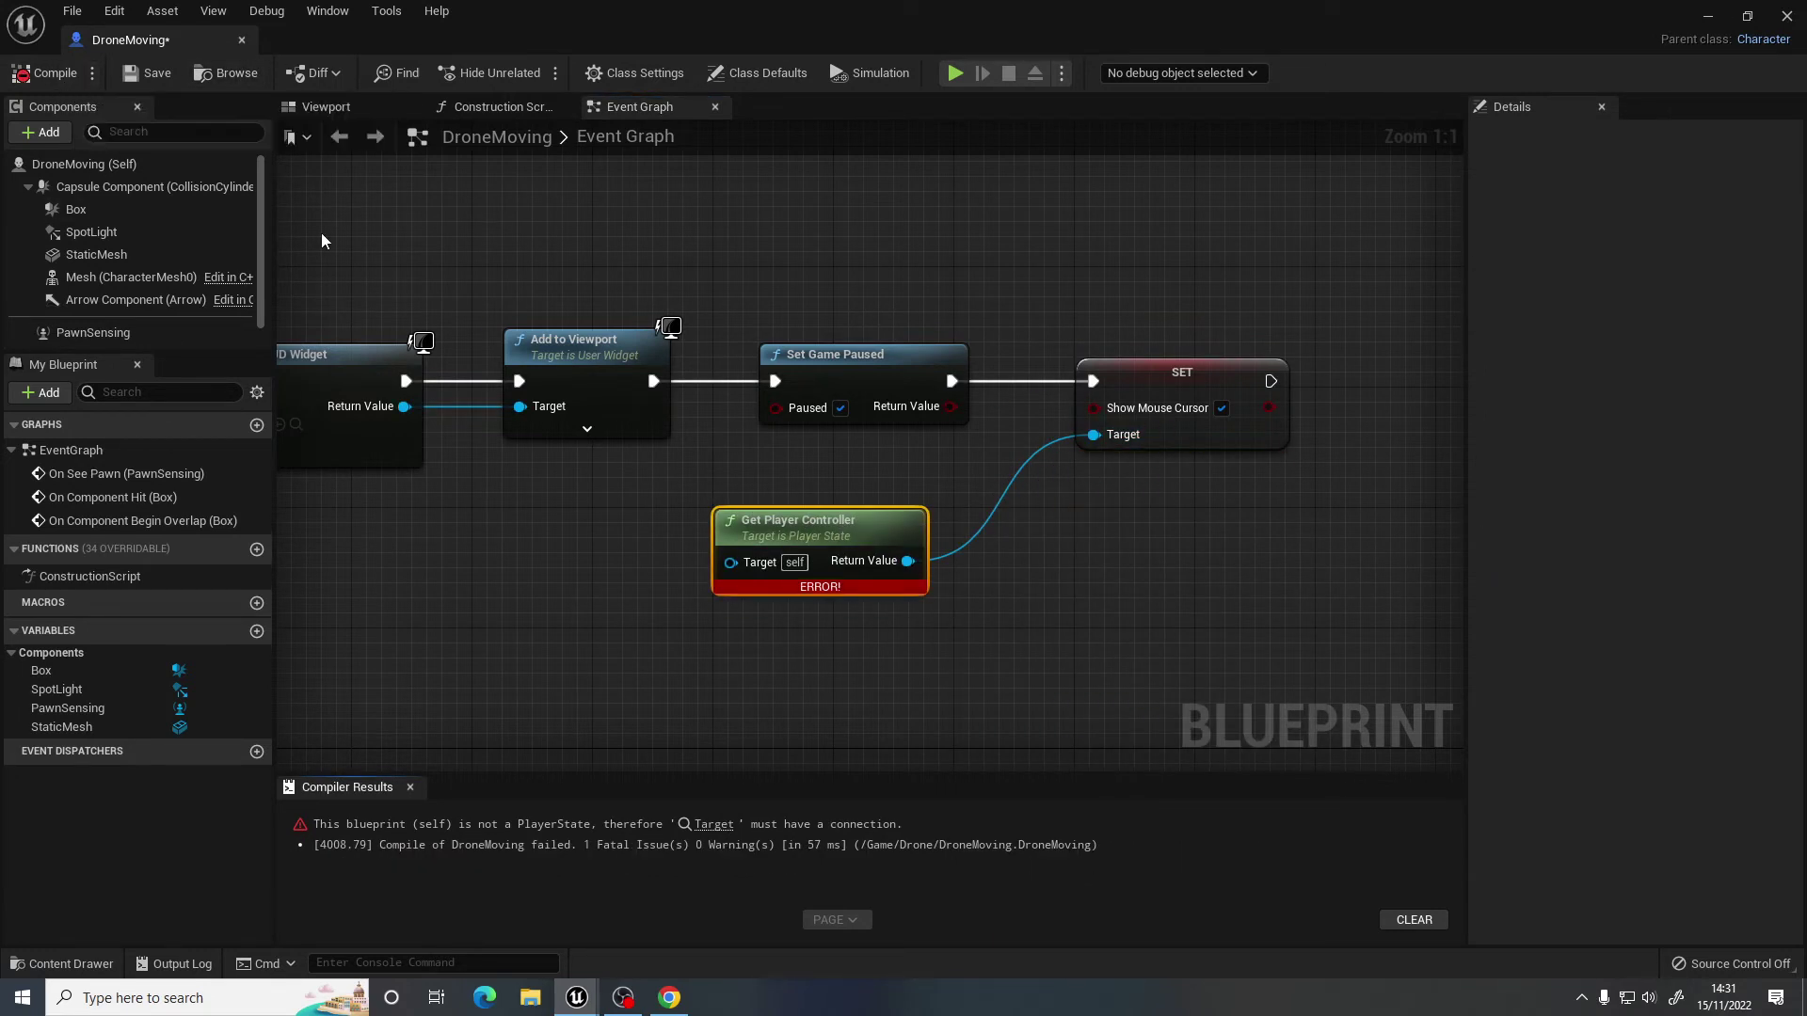
Delete the Get Player Controller node that targets Player State.
{"action": "right_click_drag", "start_coordinate": [664, 513], "coordinate": [762, 501]}
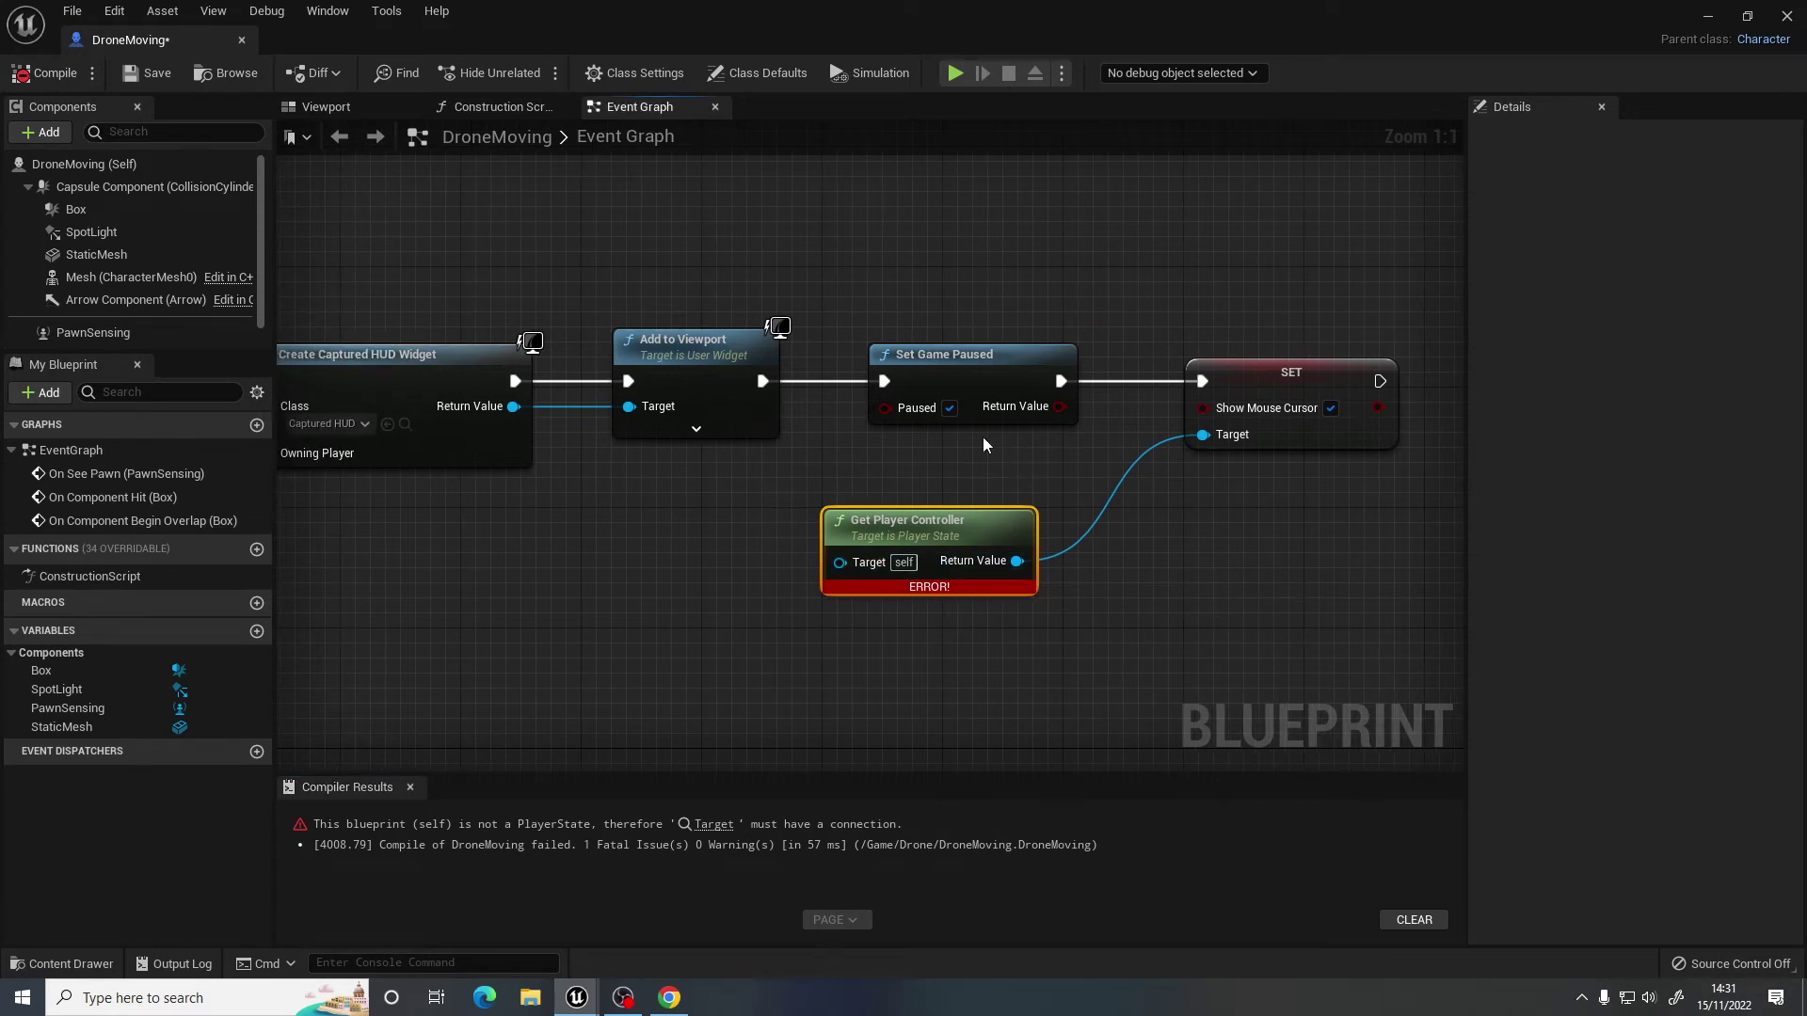
{"action": "right_click_drag", "start_coordinate": [983, 437], "coordinate": [1120, 445]}
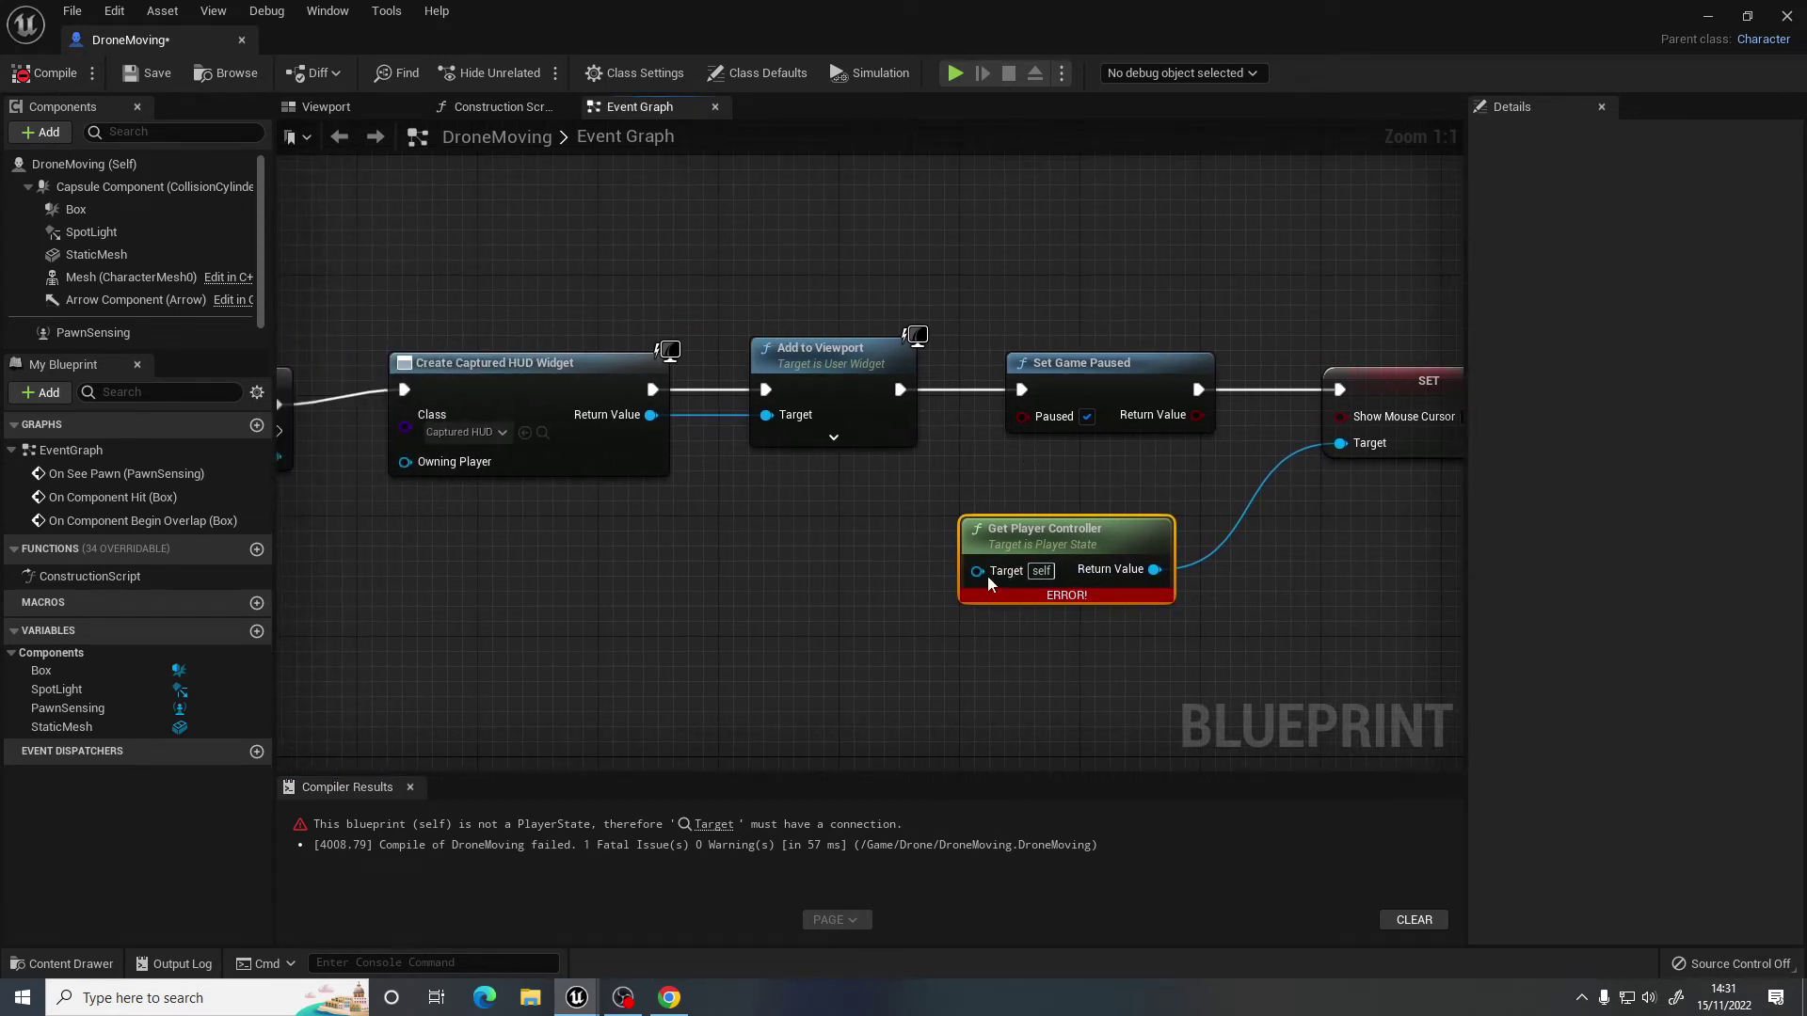
{"action": "left_click", "coordinate": [635, 1002]}
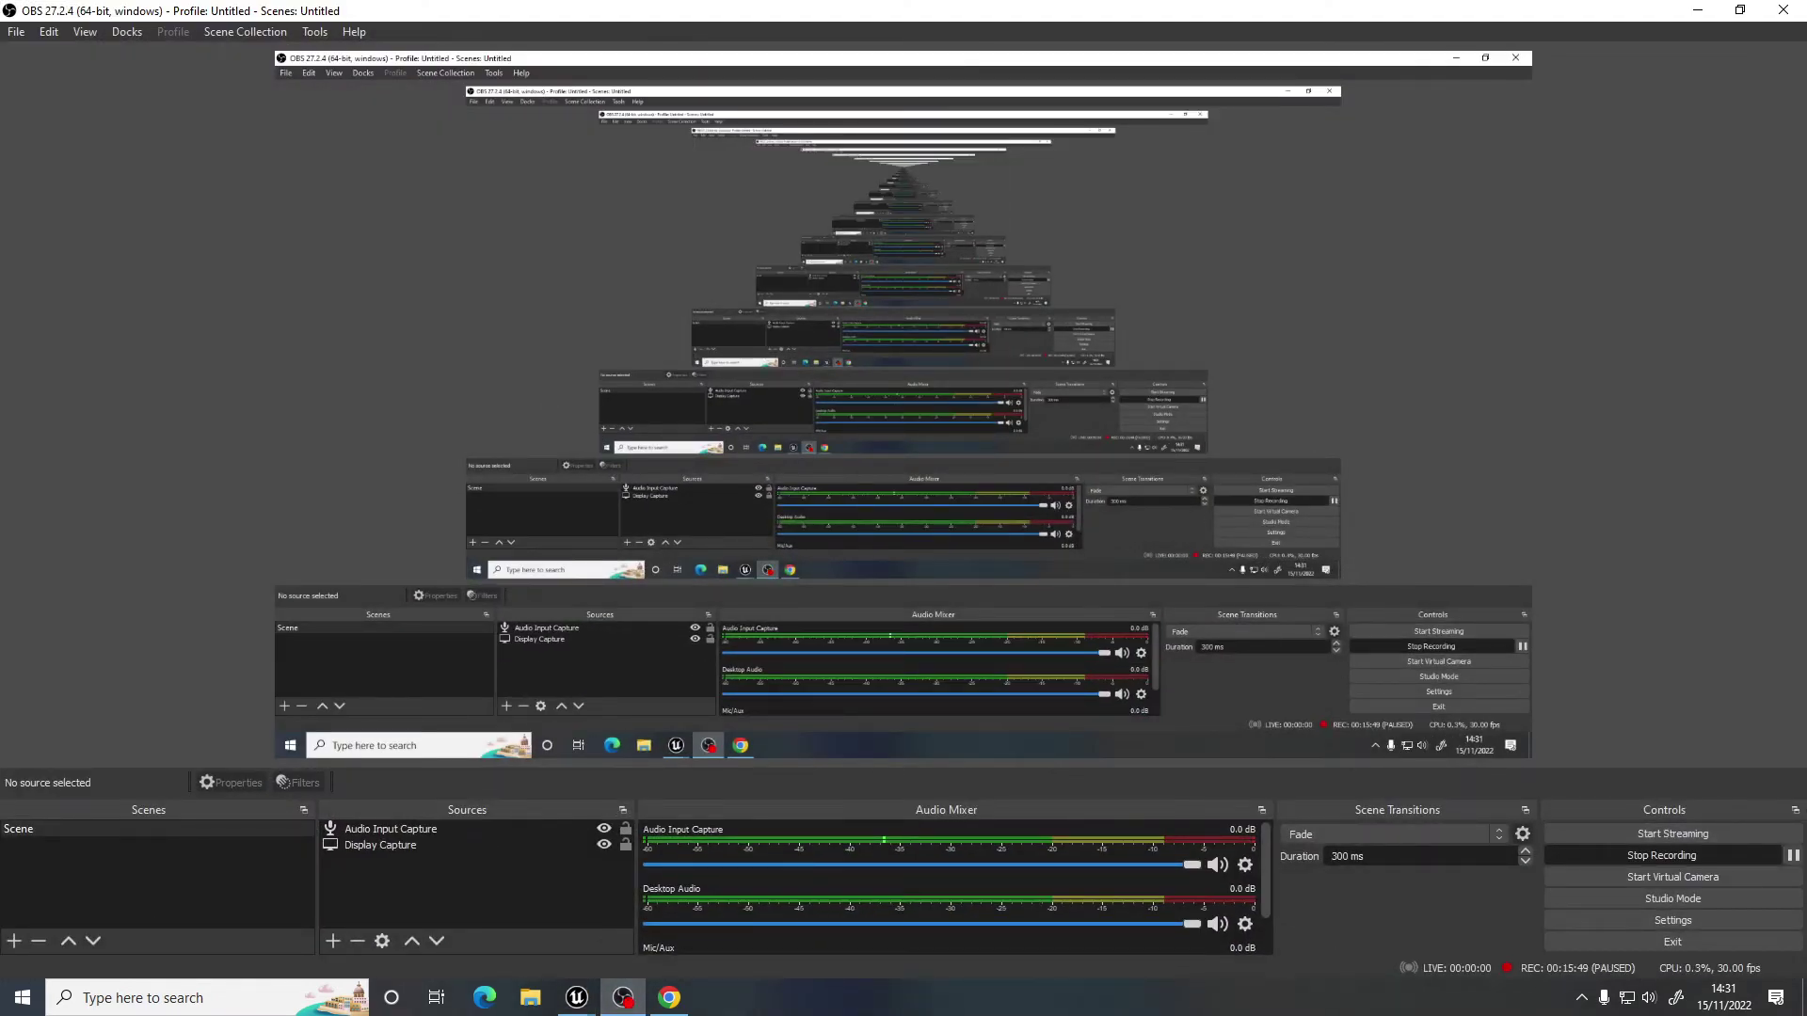
{"action": "left_click", "coordinate": [625, 995]}
{"action": "right_click_drag", "start_coordinate": [1034, 662], "coordinate": [942, 657]}
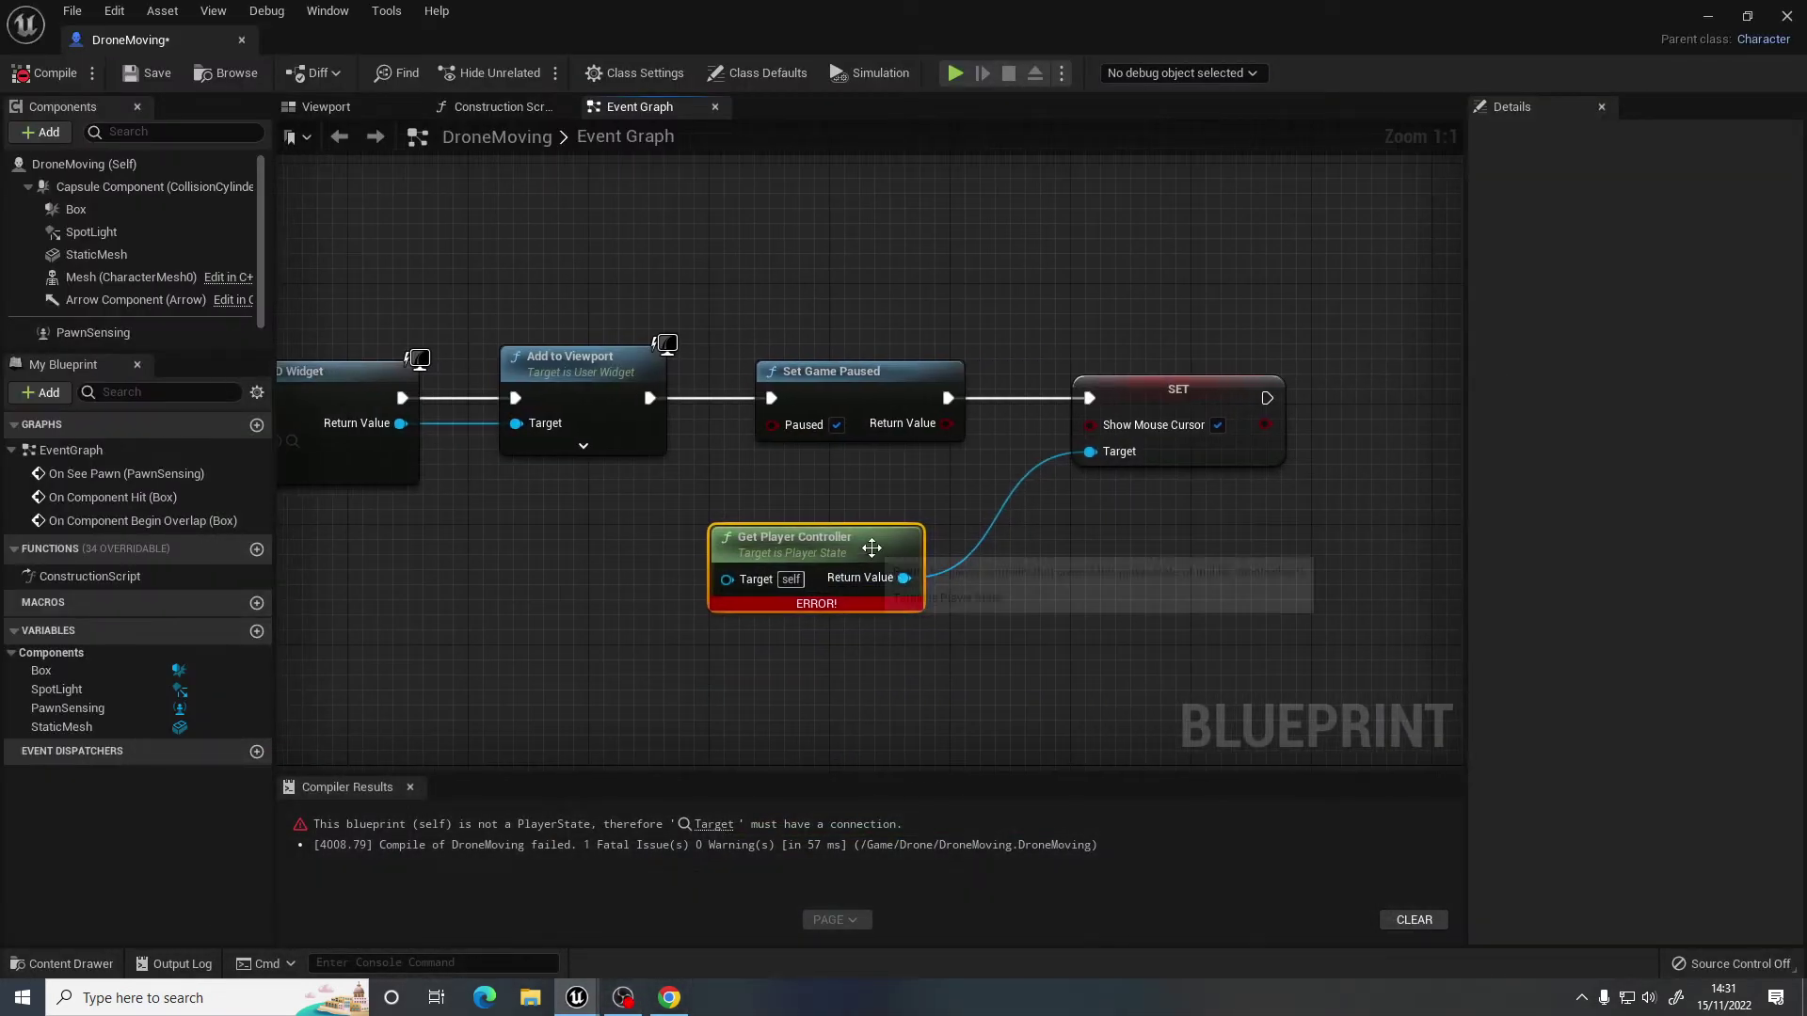
{"action": "key", "text": "Delete"}
Try a Get Player Controller node that targets Cheat Manager below Set Game Paused, and delete it.
{"action": "right_click", "coordinate": [857, 546]}
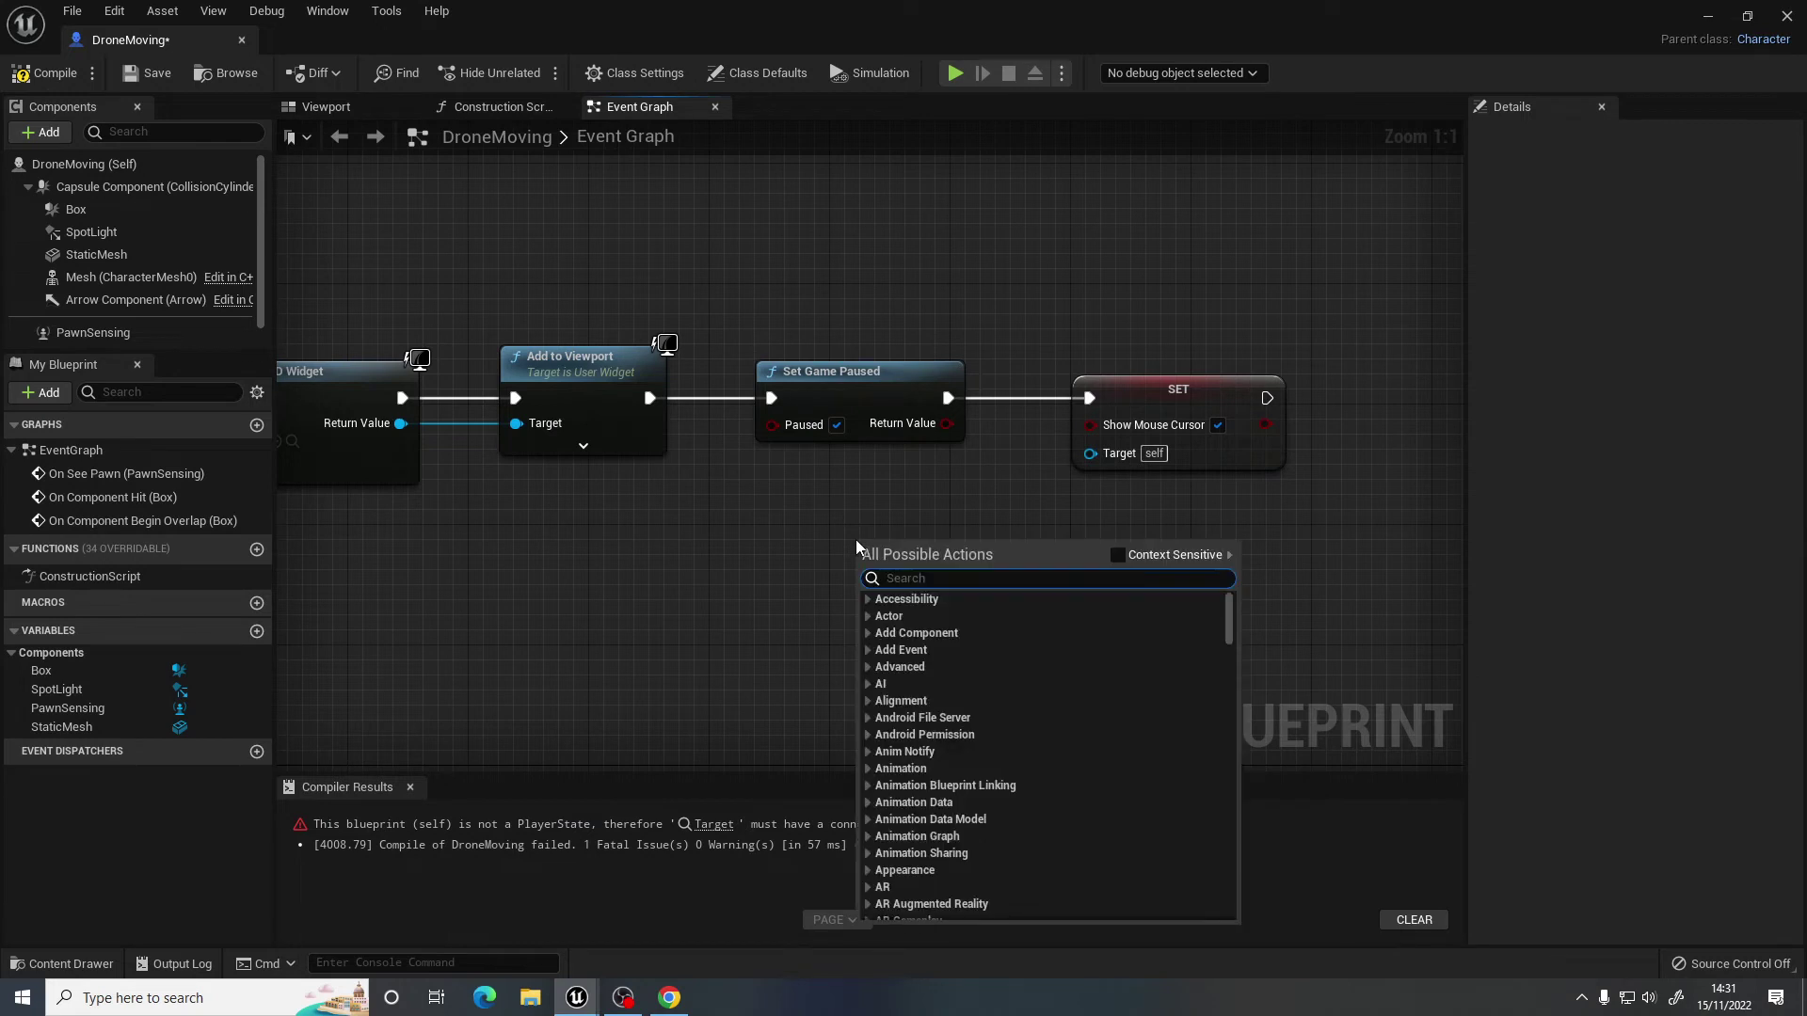
{"action": "type", "text": "get plyer"}
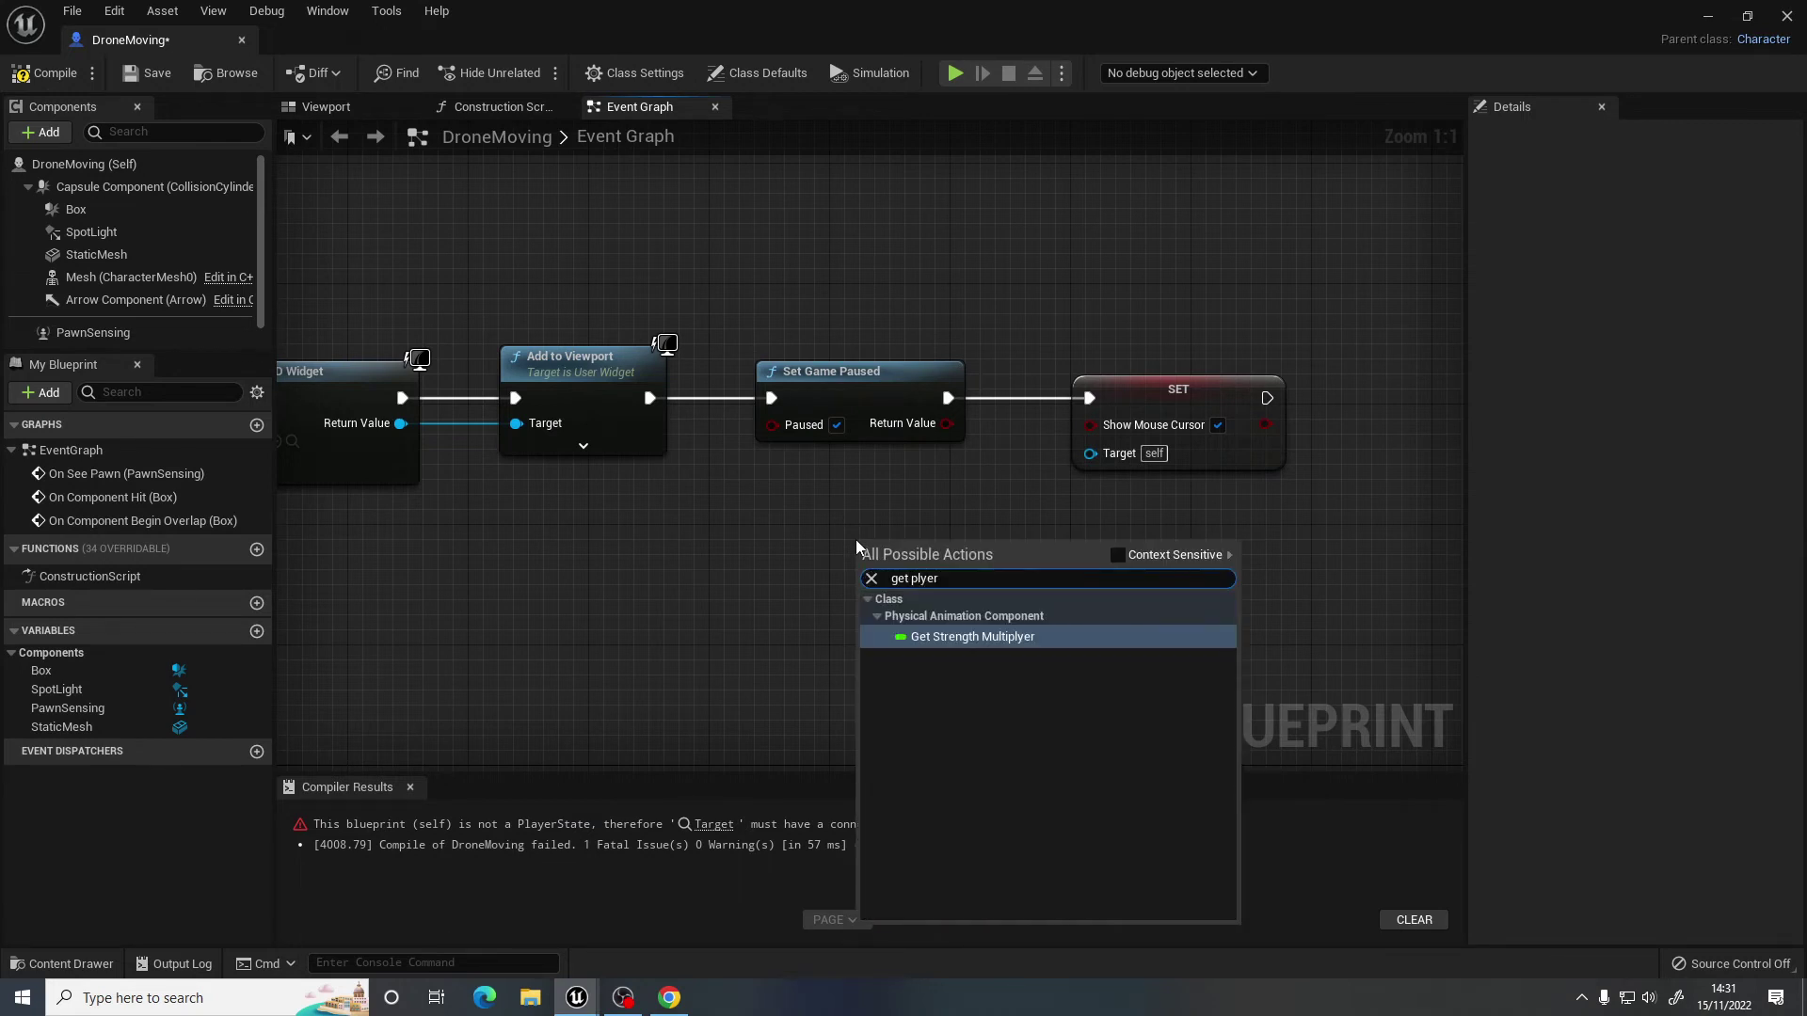
{"action": "key", "text": "BackSpace"}
{"action": "key", "text": "BackSpace"}
{"action": "key", "text": "BackSpace"}
{"action": "type", "text": "ayer c"}
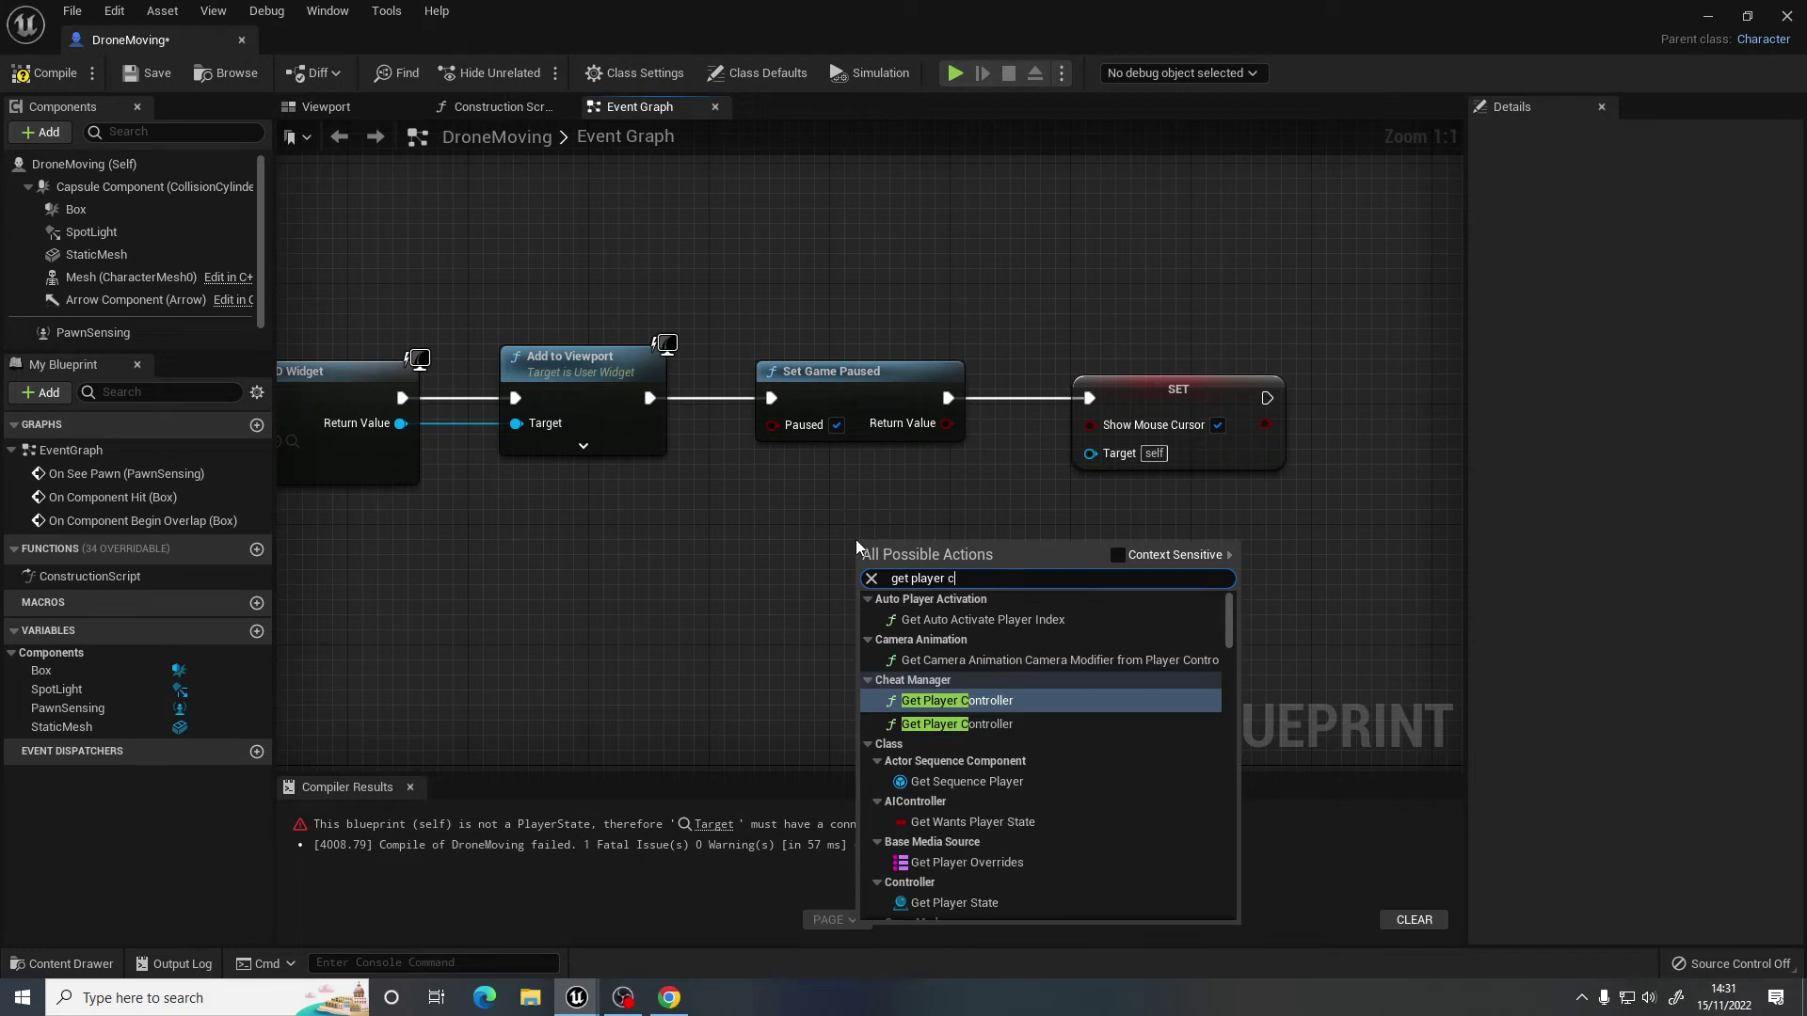
{"action": "left_click", "coordinate": [960, 702]}
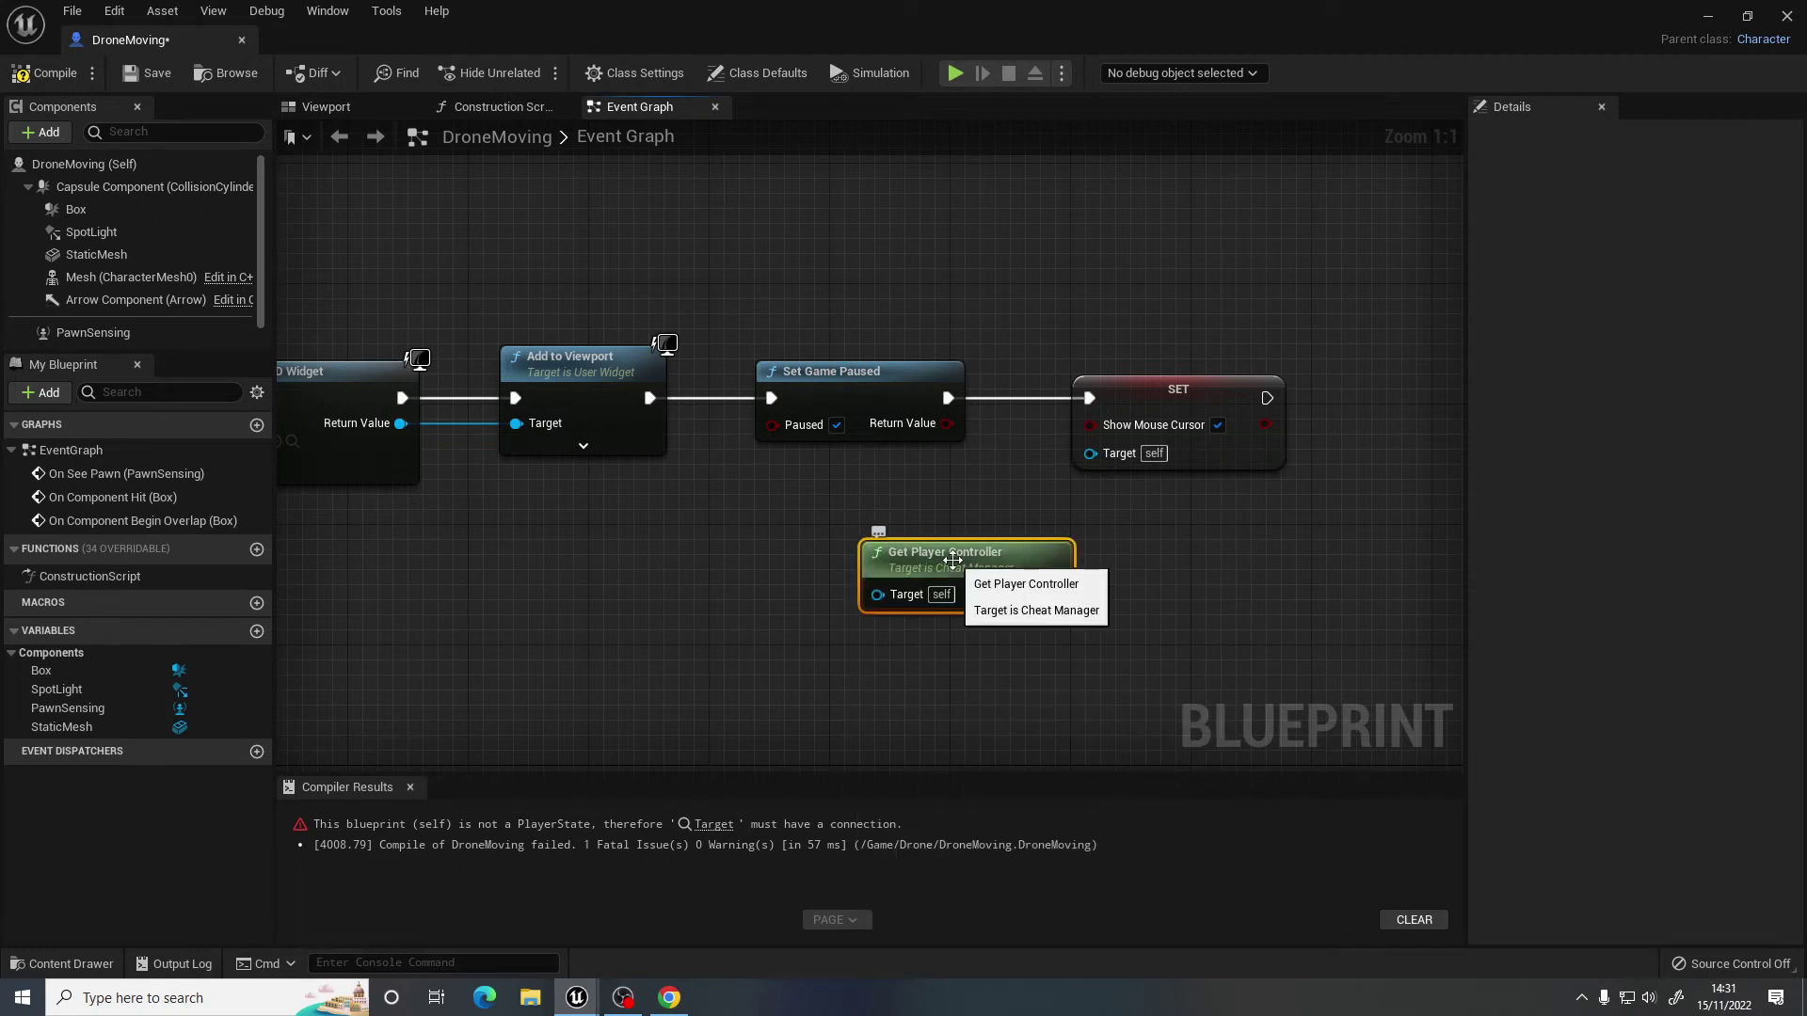
{"action": "key", "text": "Delete"}
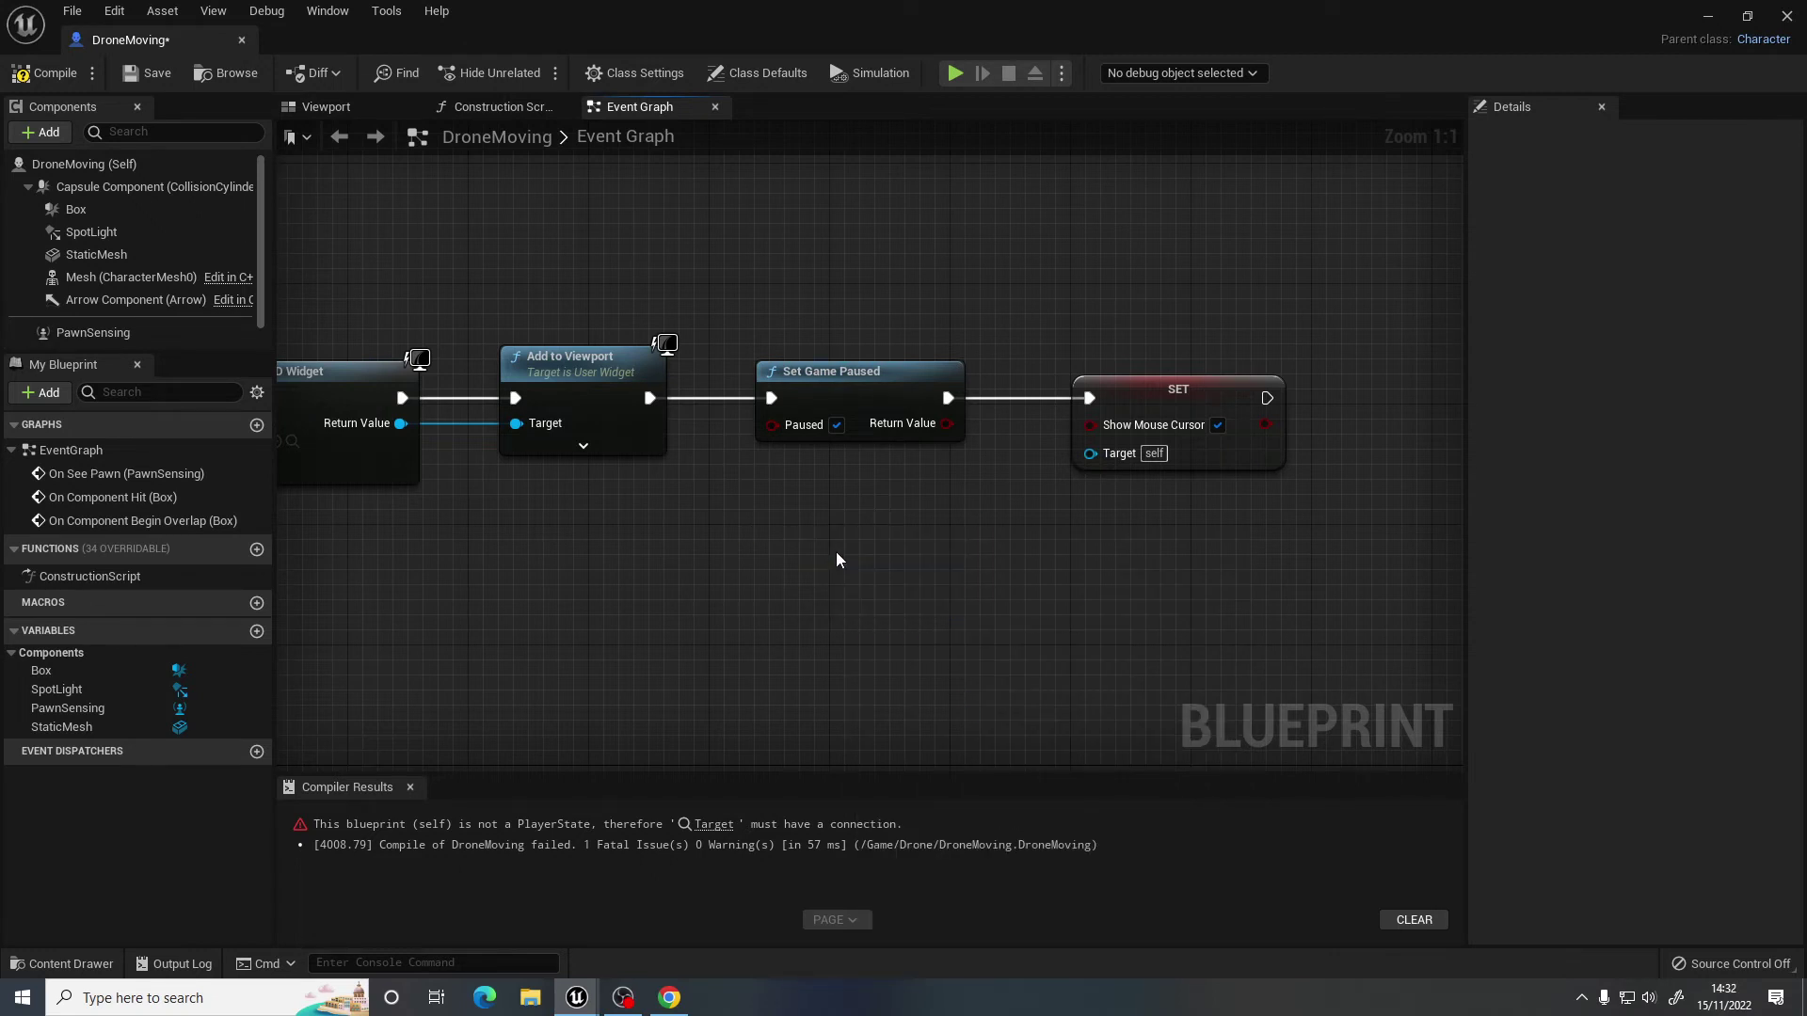
Try a Get Player Controller node that targets Player State below Set Game Paused, and delete it.
{"action": "right_click", "coordinate": [836, 551]}
{"action": "type", "text": "get pla"}
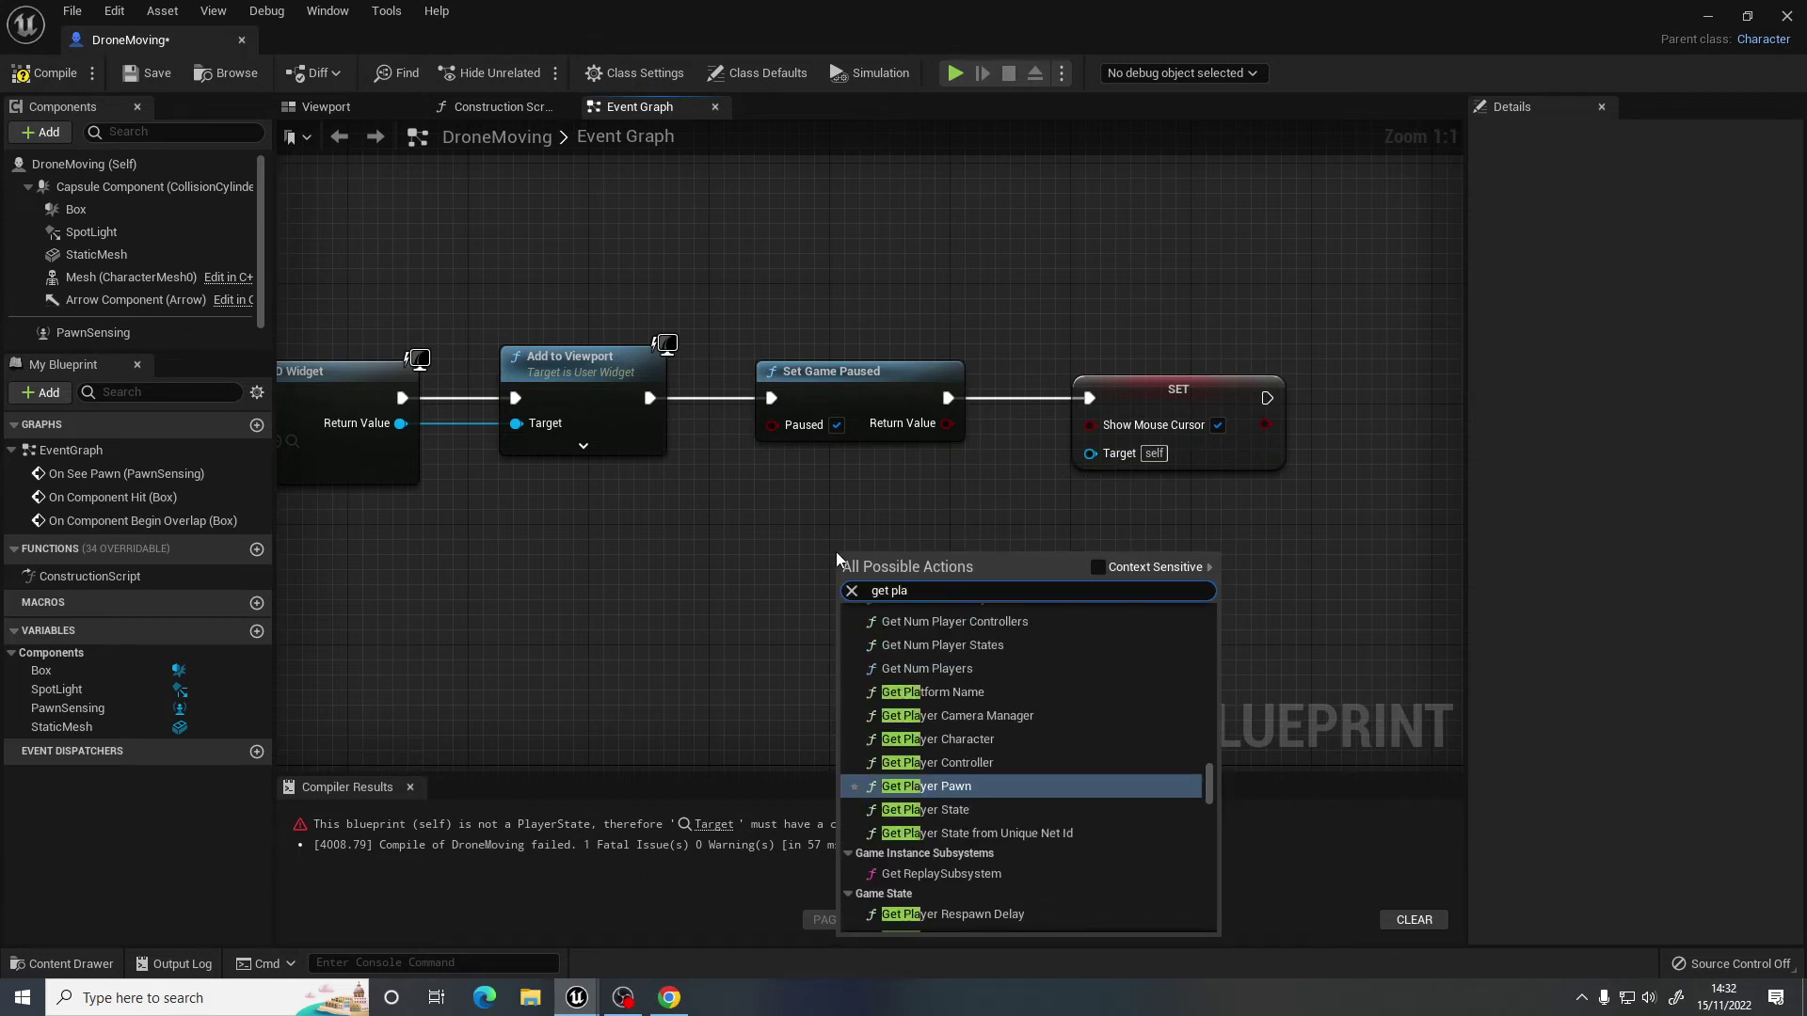
{"action": "type", "text": "yer con"}
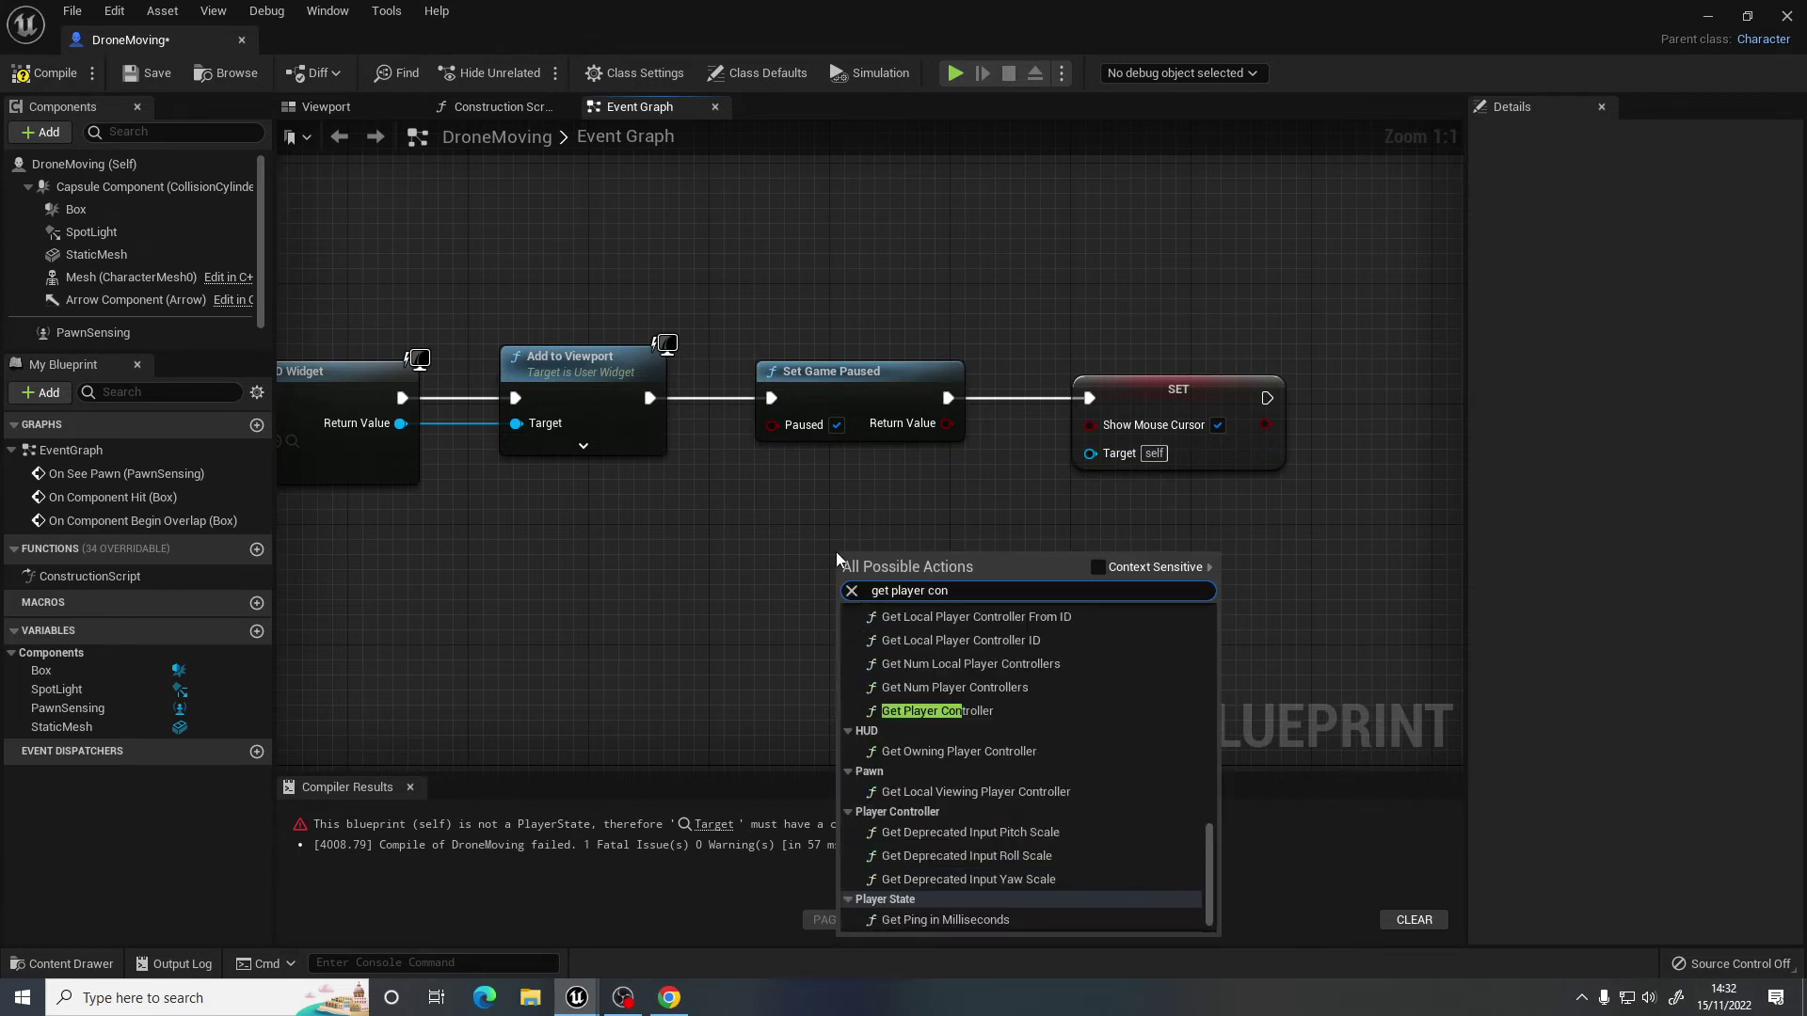
{"action": "key", "text": "BackSpace"}
{"action": "key", "text": "BackSpace"}
{"action": "key", "text": "BackSpace"}
{"action": "key", "text": "BackSpace"}
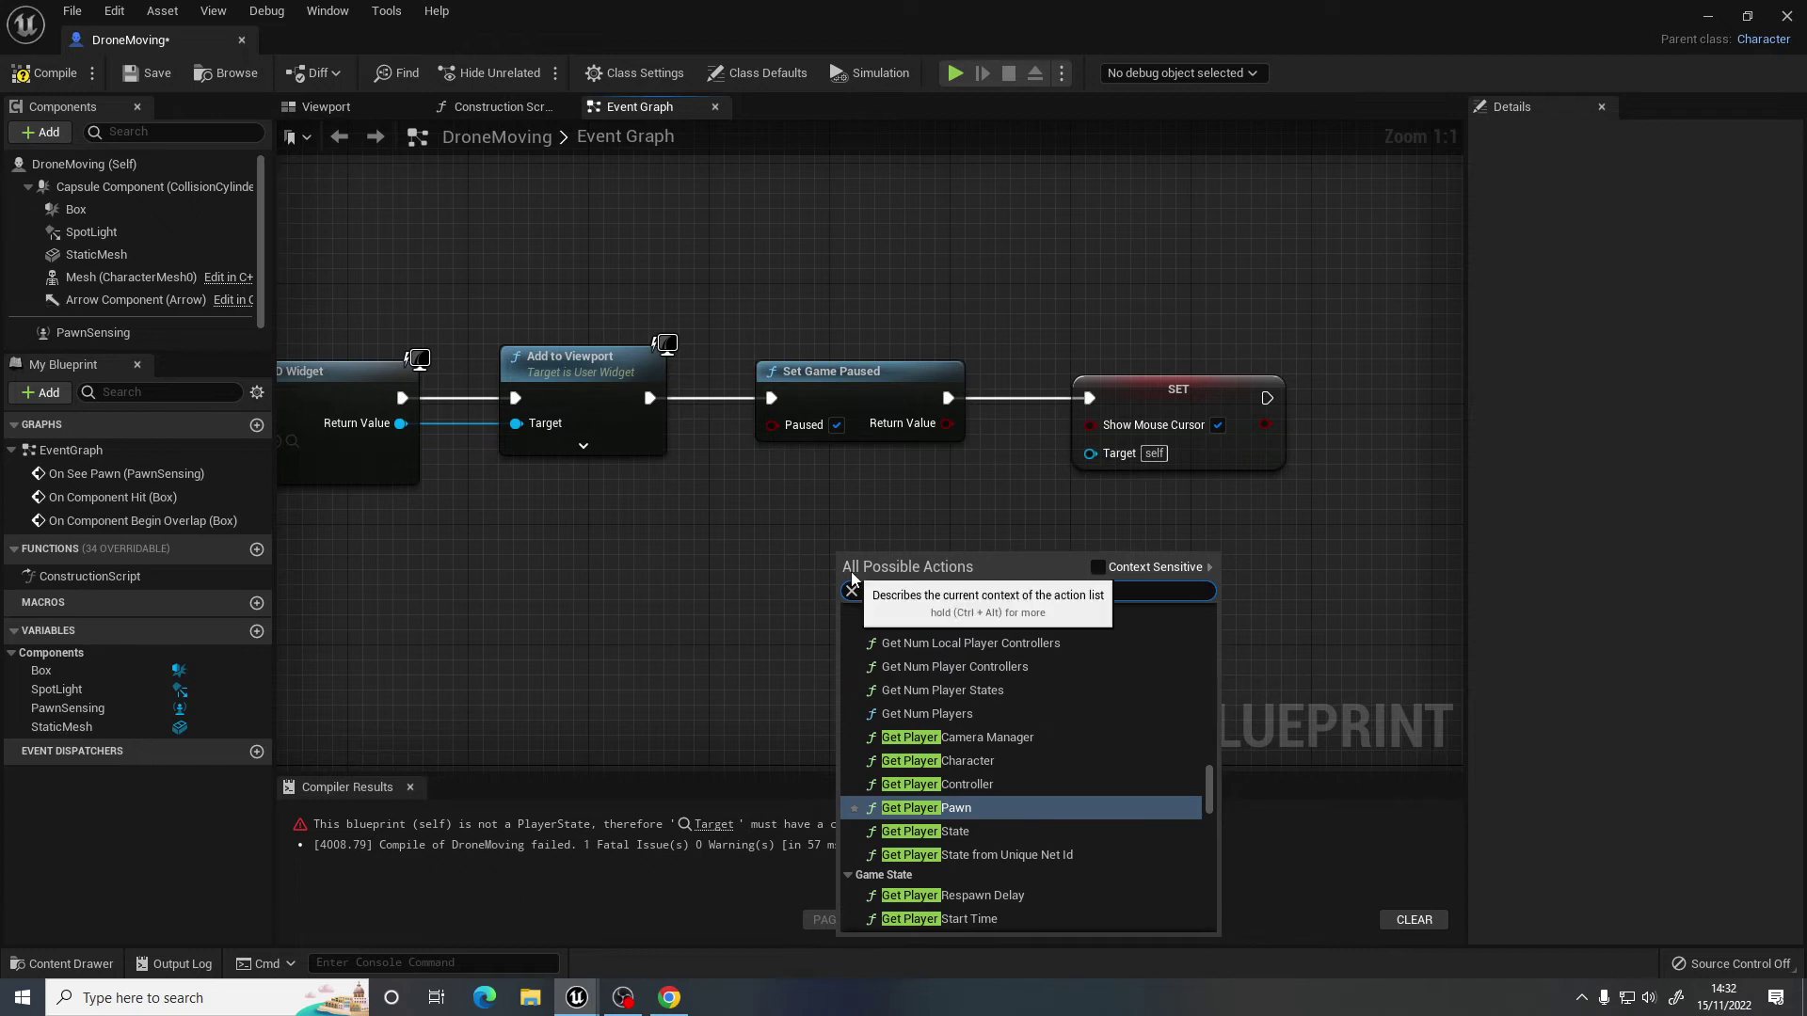
{"action": "type", "text": "co"}
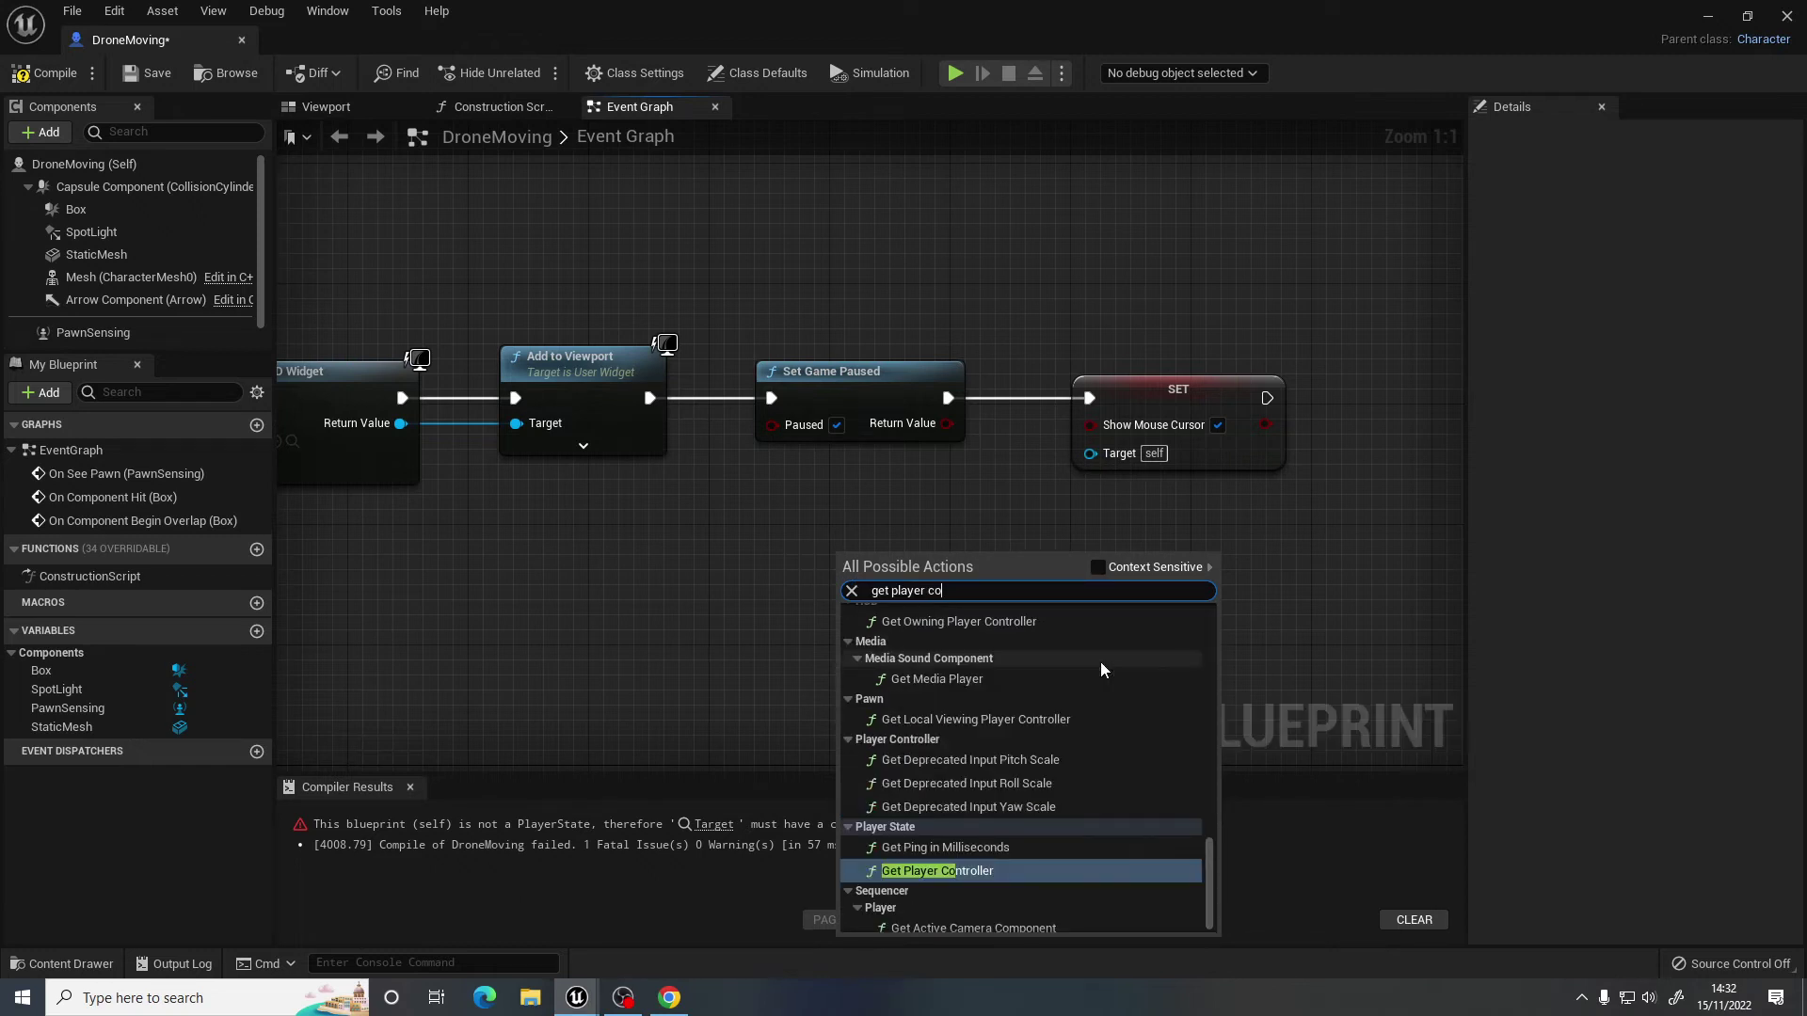
{"action": "type", "text": "n"}
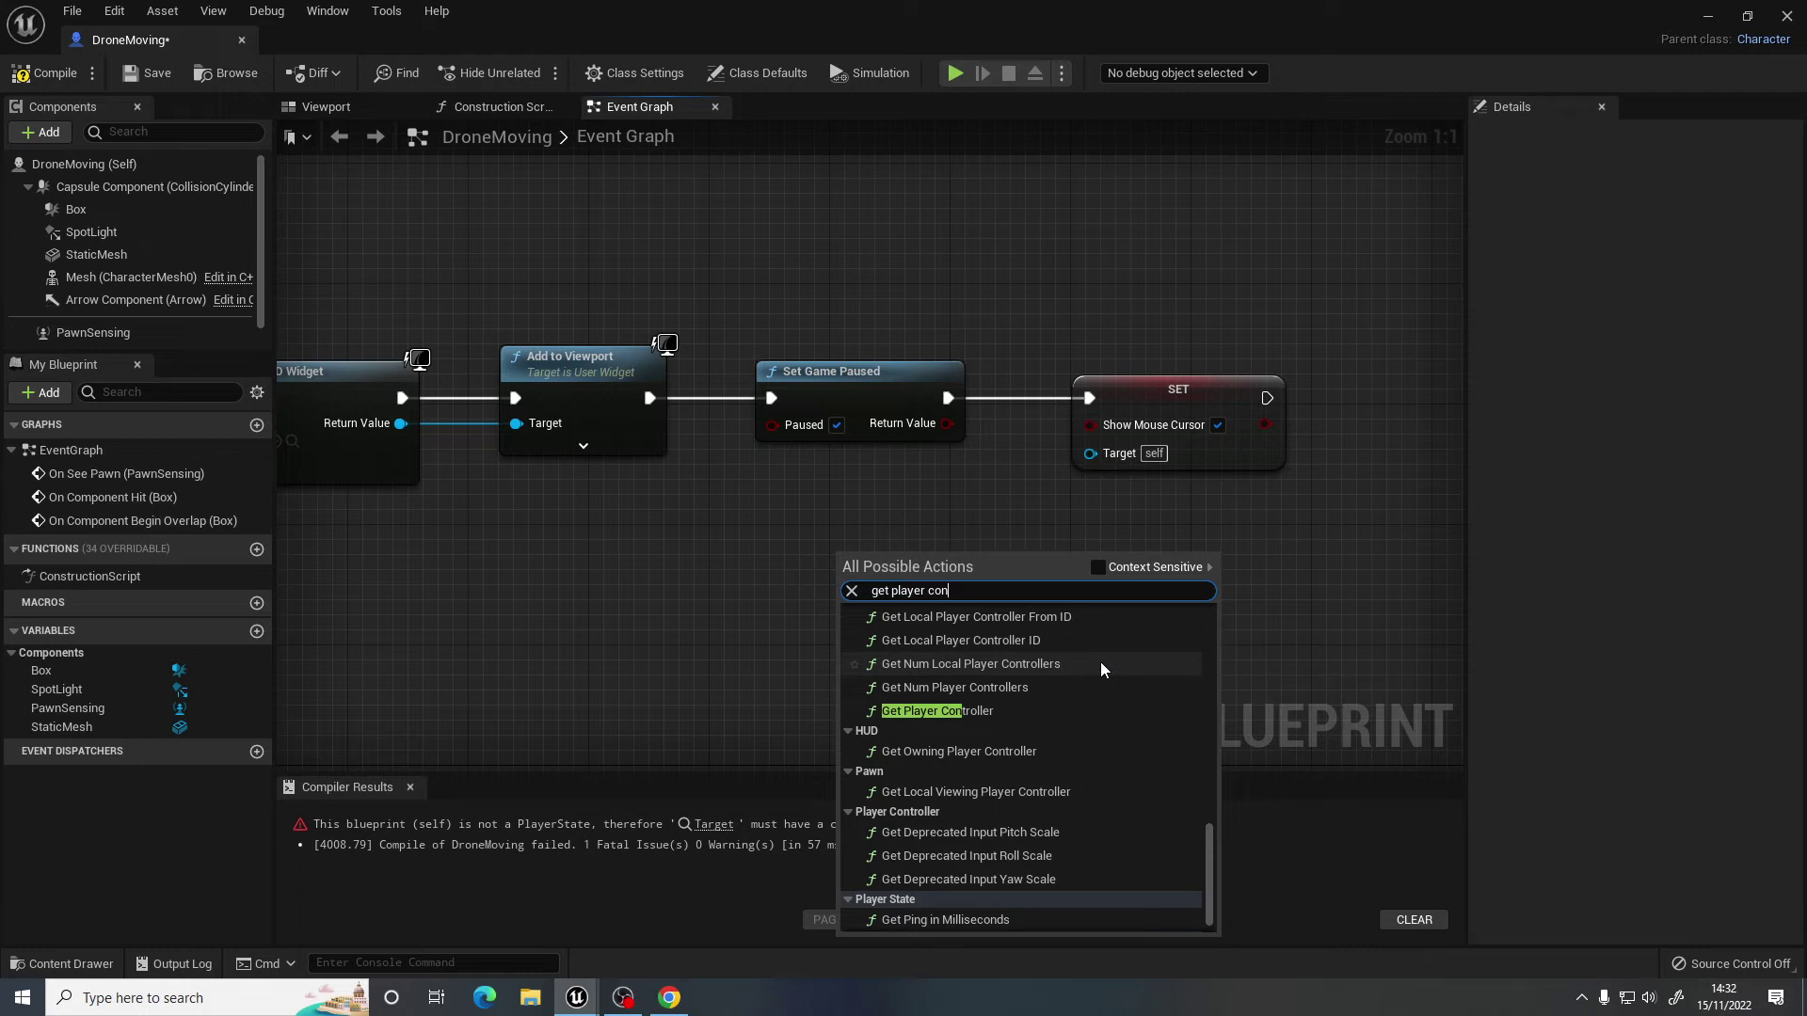
{"action": "type", "text": "tr"}
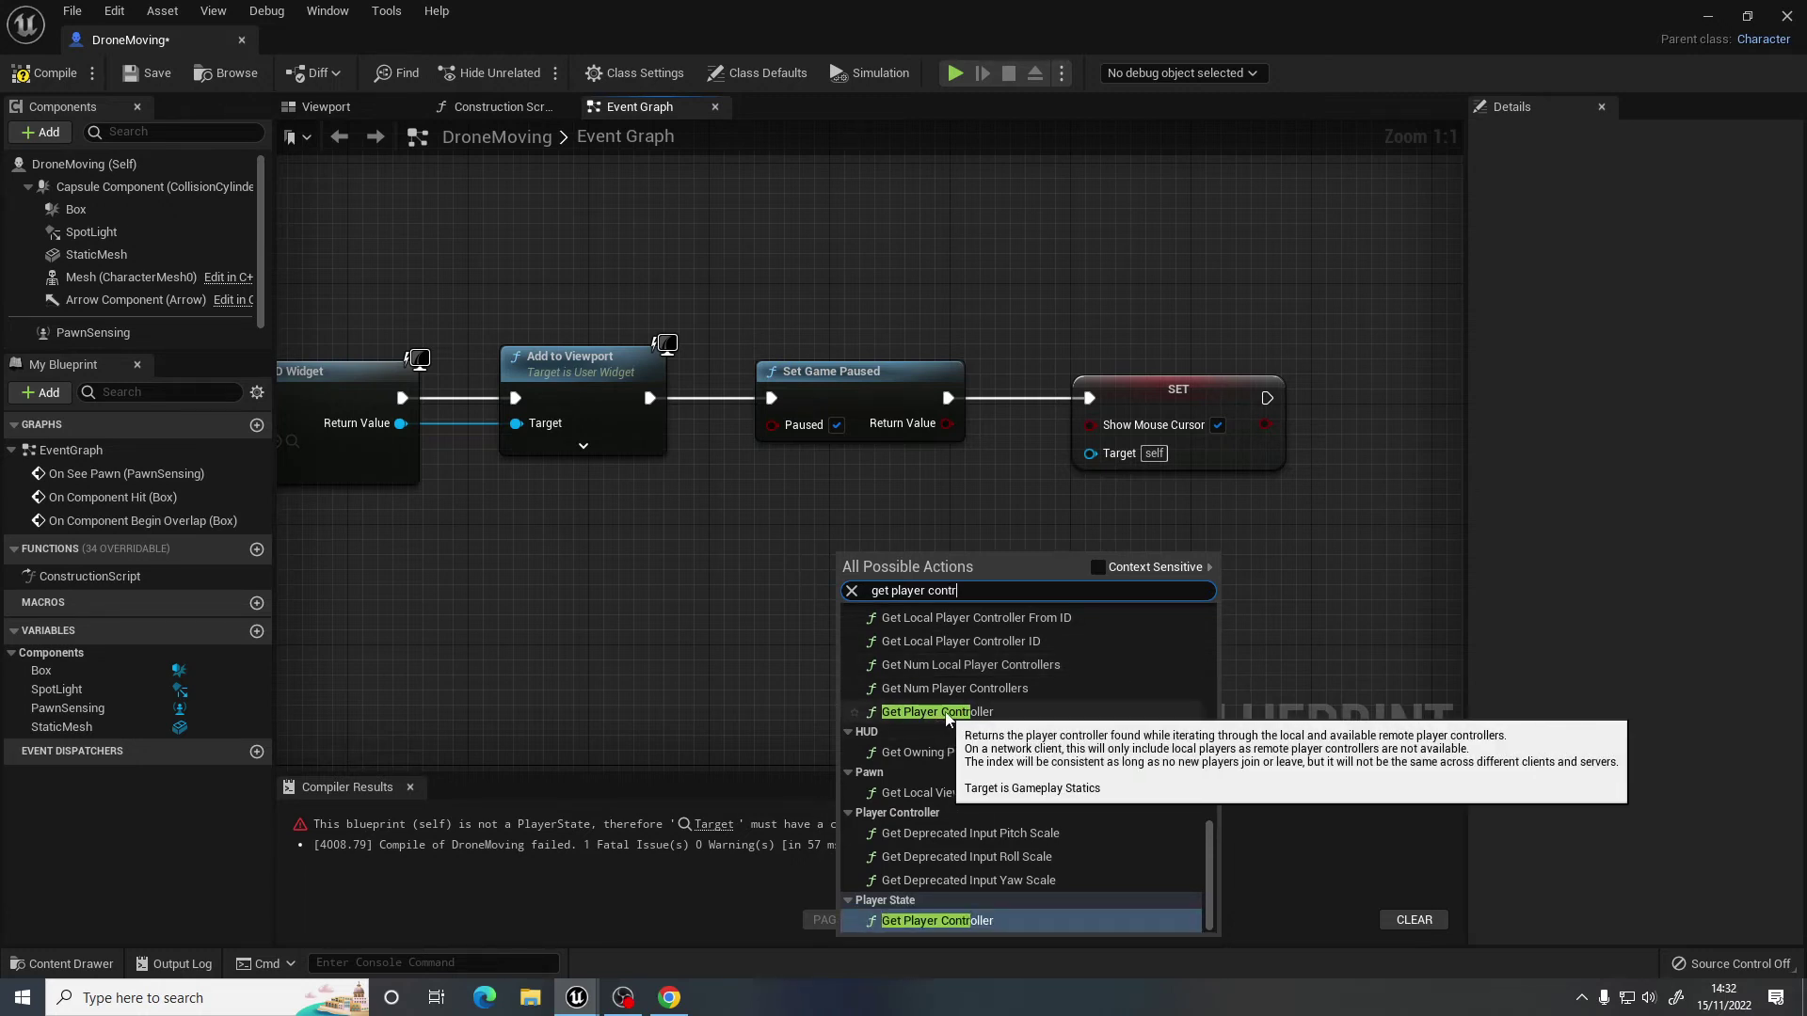
{"action": "left_click", "coordinate": [913, 920]}
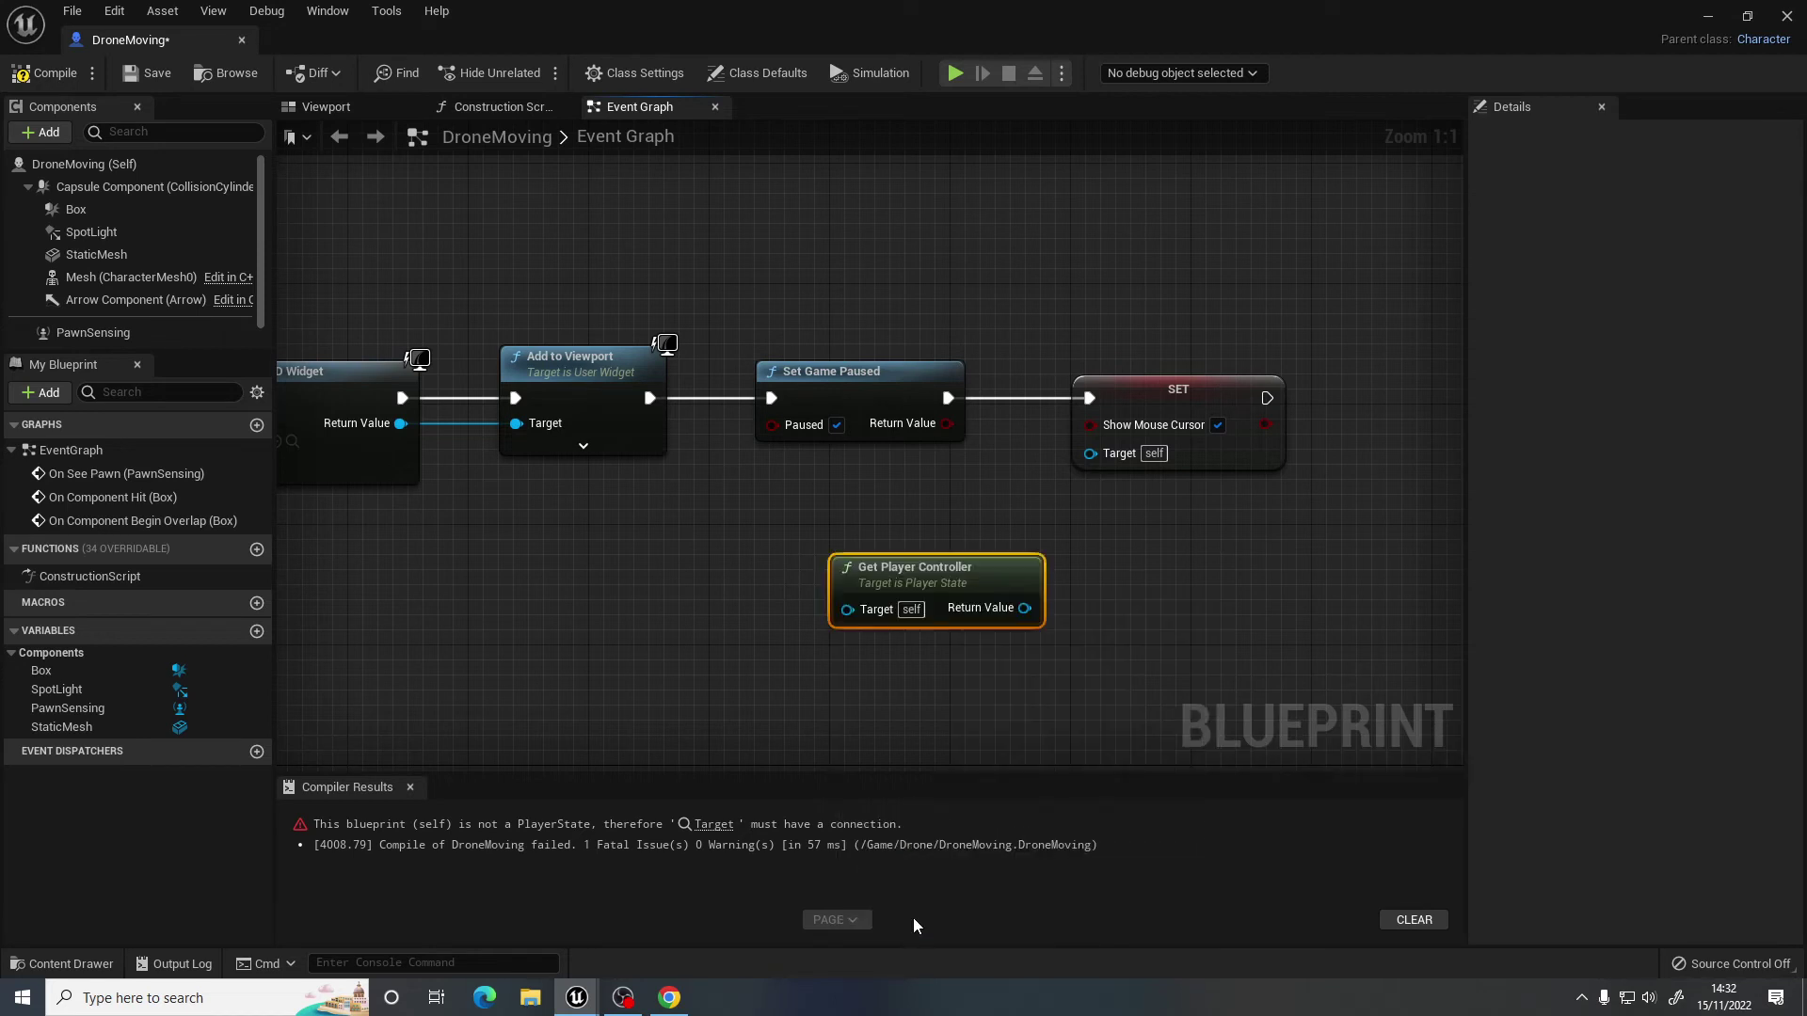
{"action": "left_click_drag", "start_coordinate": [934, 564], "coordinate": [874, 563]}
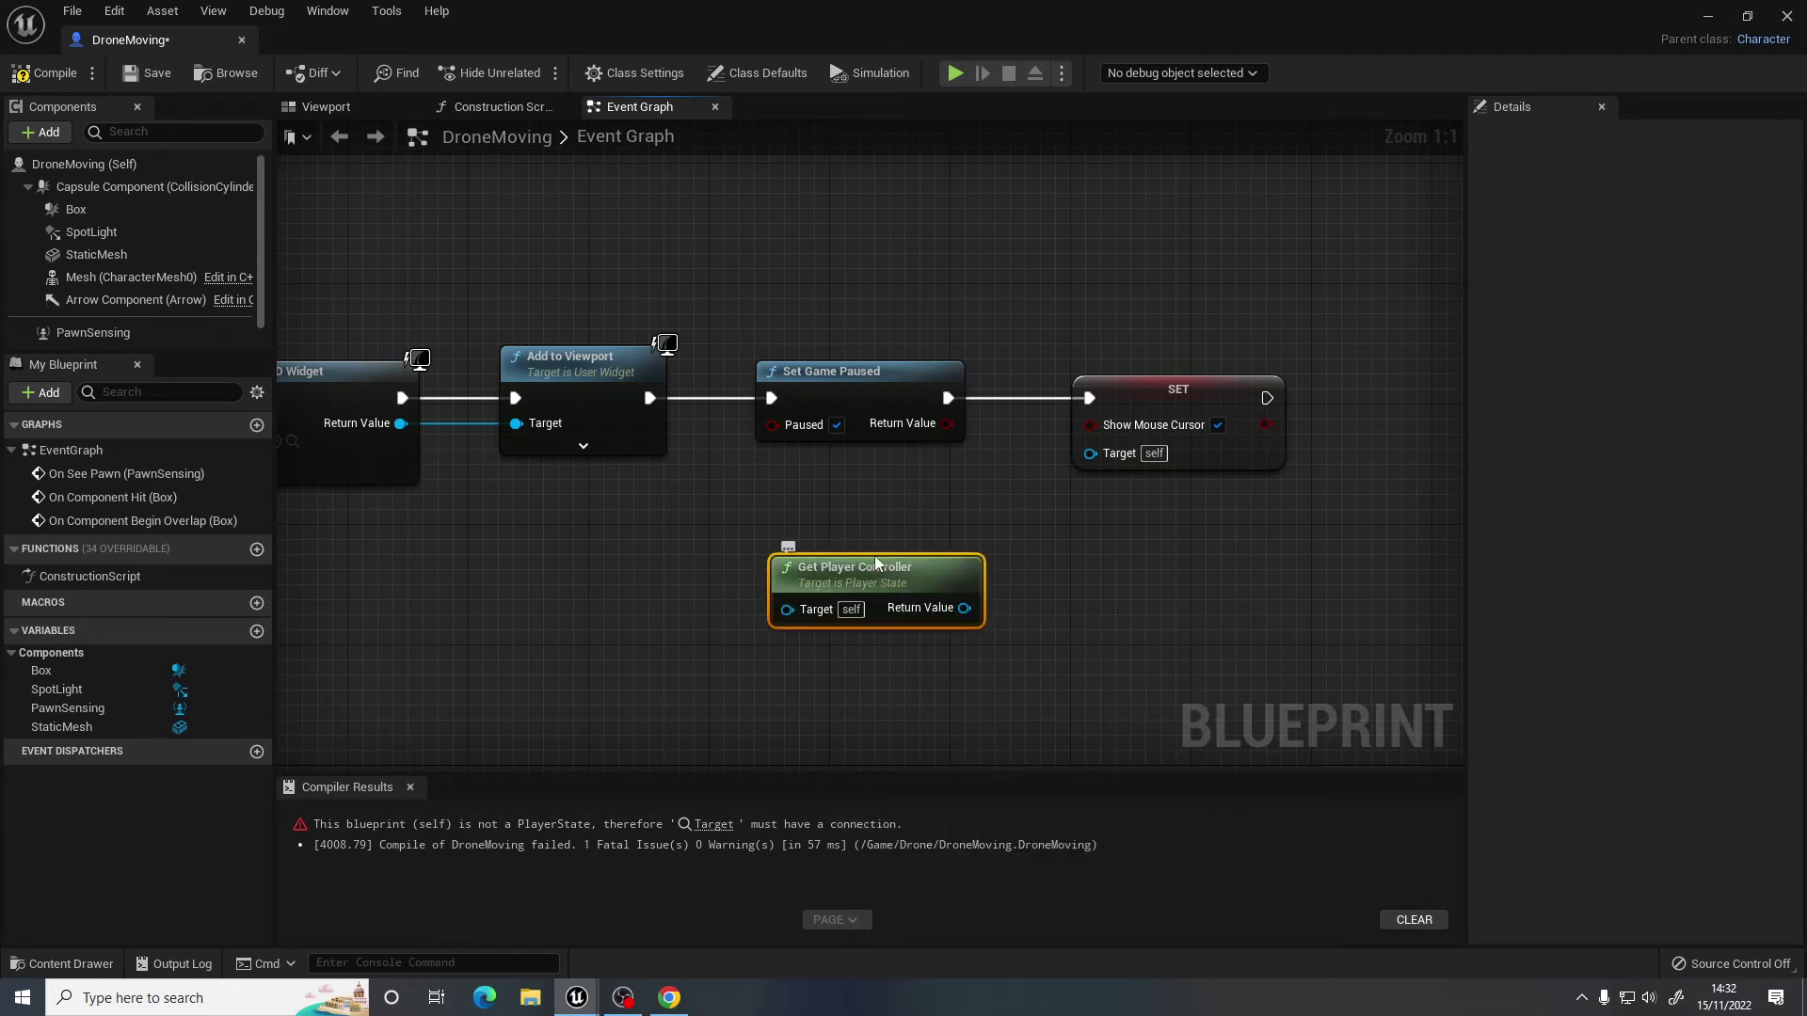
{"action": "key", "text": "Delete"}
Feed the SET node's Target from a Get Player Controller node with a Player Index input, and compile the blueprint.
{"action": "right_click", "coordinate": [868, 533]}
{"action": "type", "text": "get pla"}
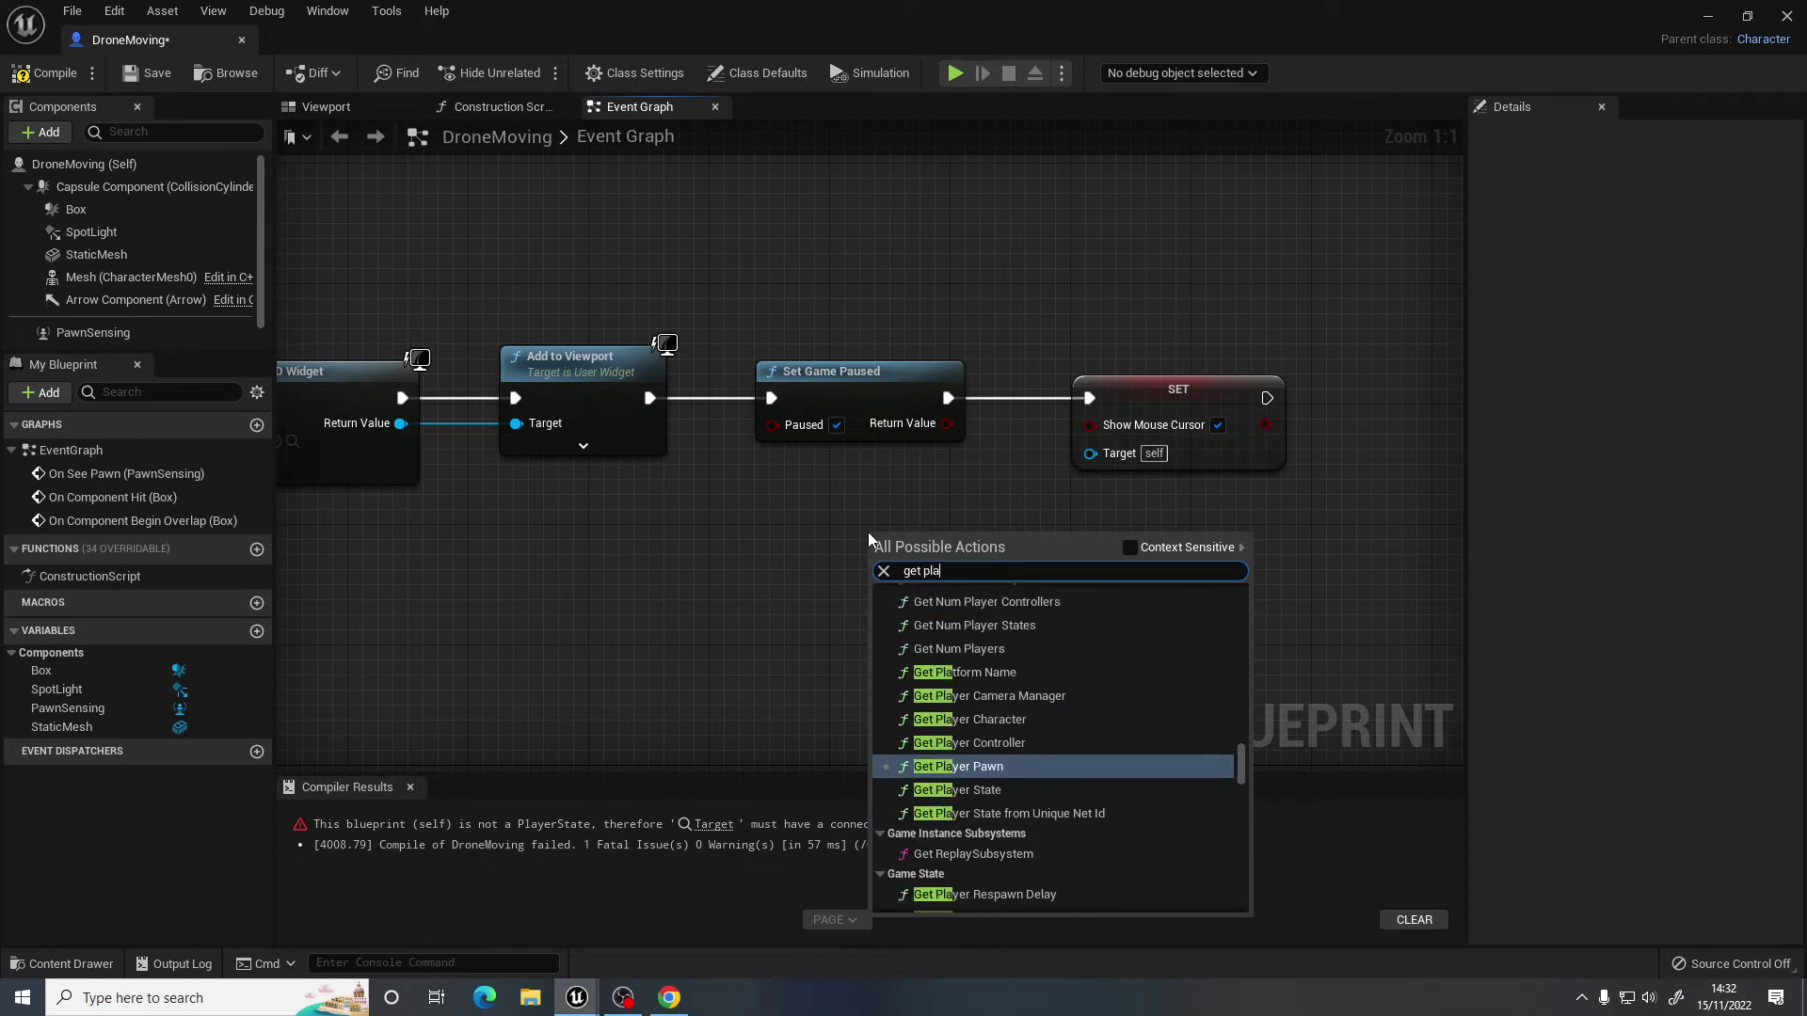
{"action": "type", "text": "yer contr"}
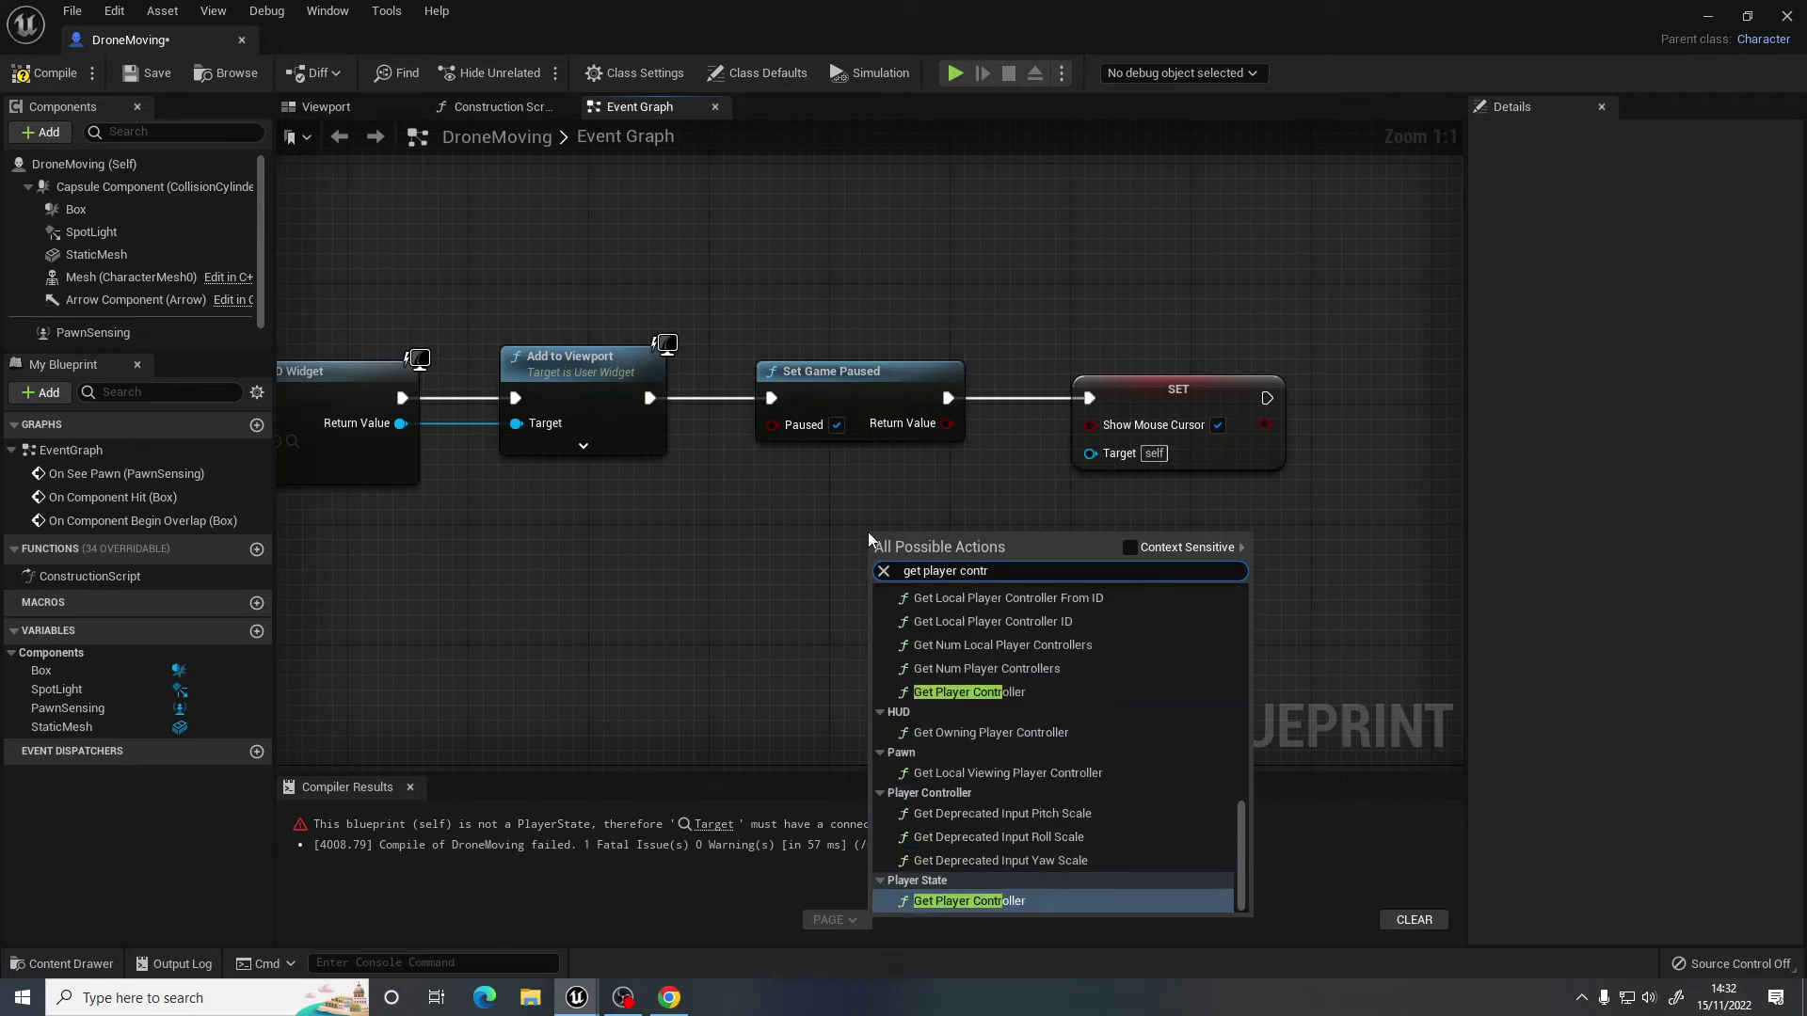
{"action": "left_click", "coordinate": [956, 690]}
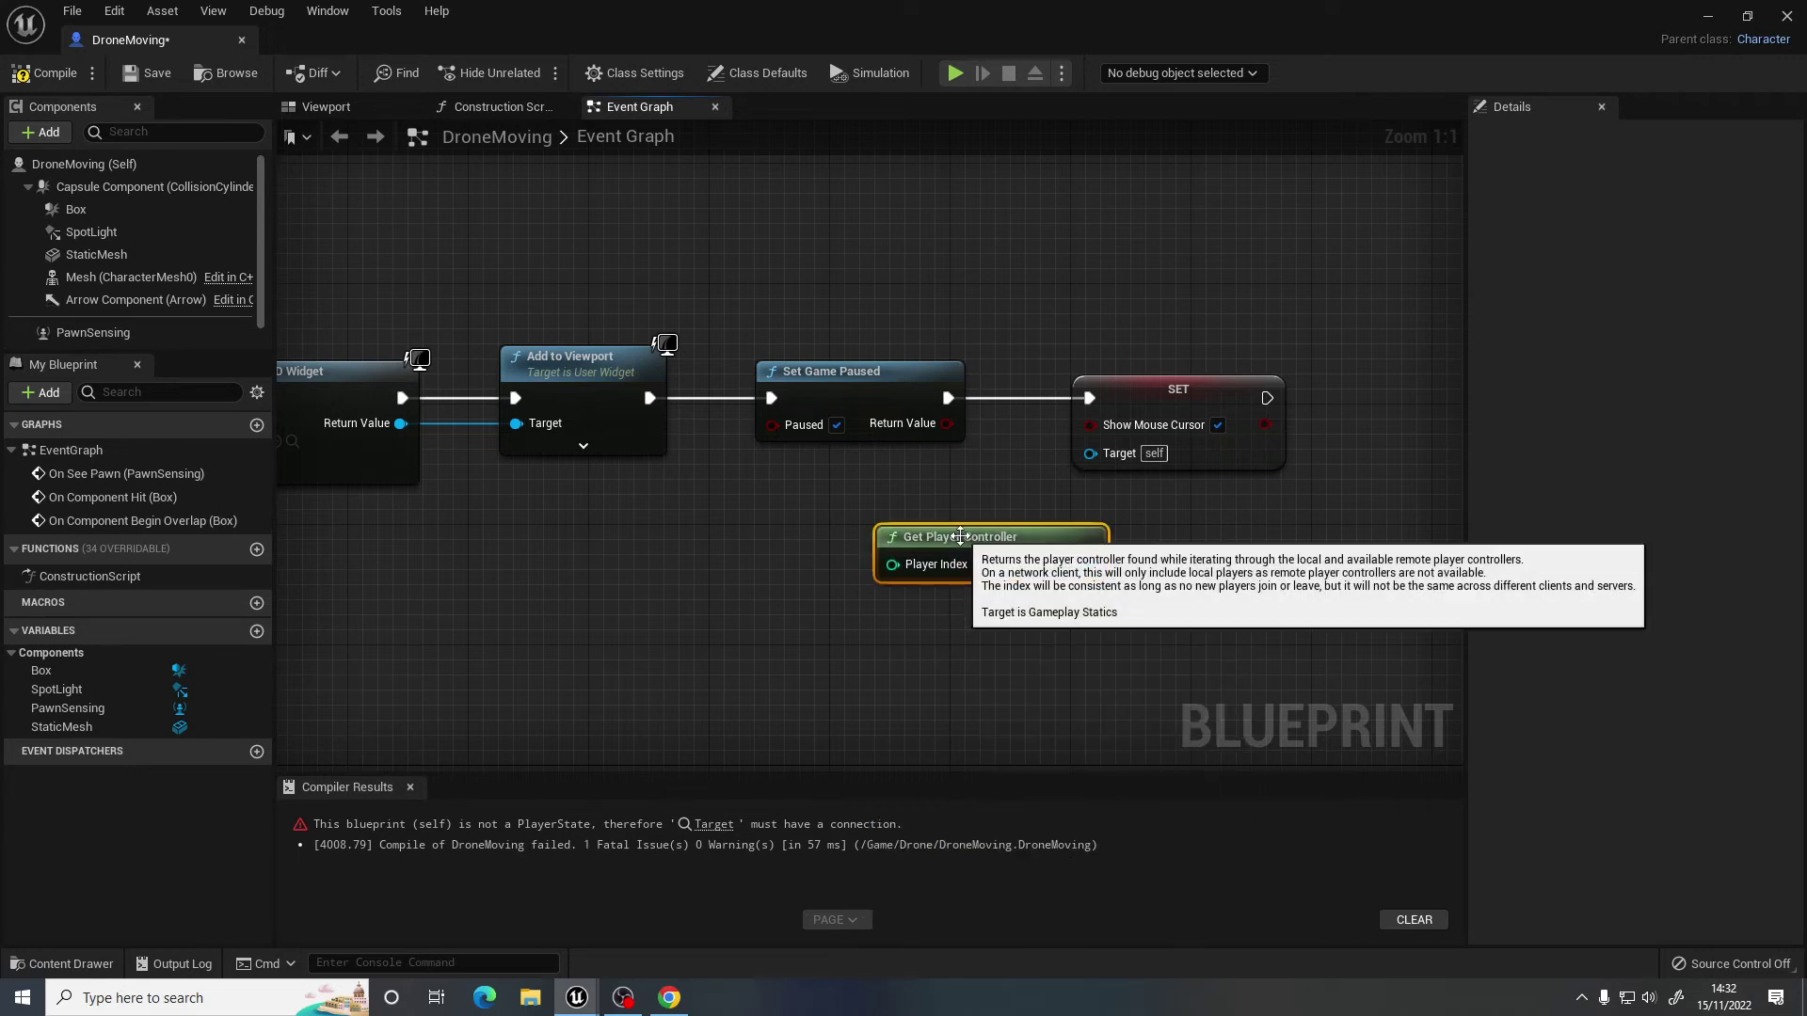
{"action": "left_click_drag", "start_coordinate": [960, 536], "coordinate": [839, 537]}
{"action": "left_click_drag", "start_coordinate": [968, 563], "coordinate": [1090, 453]}
{"action": "left_click", "coordinate": [44, 72]}
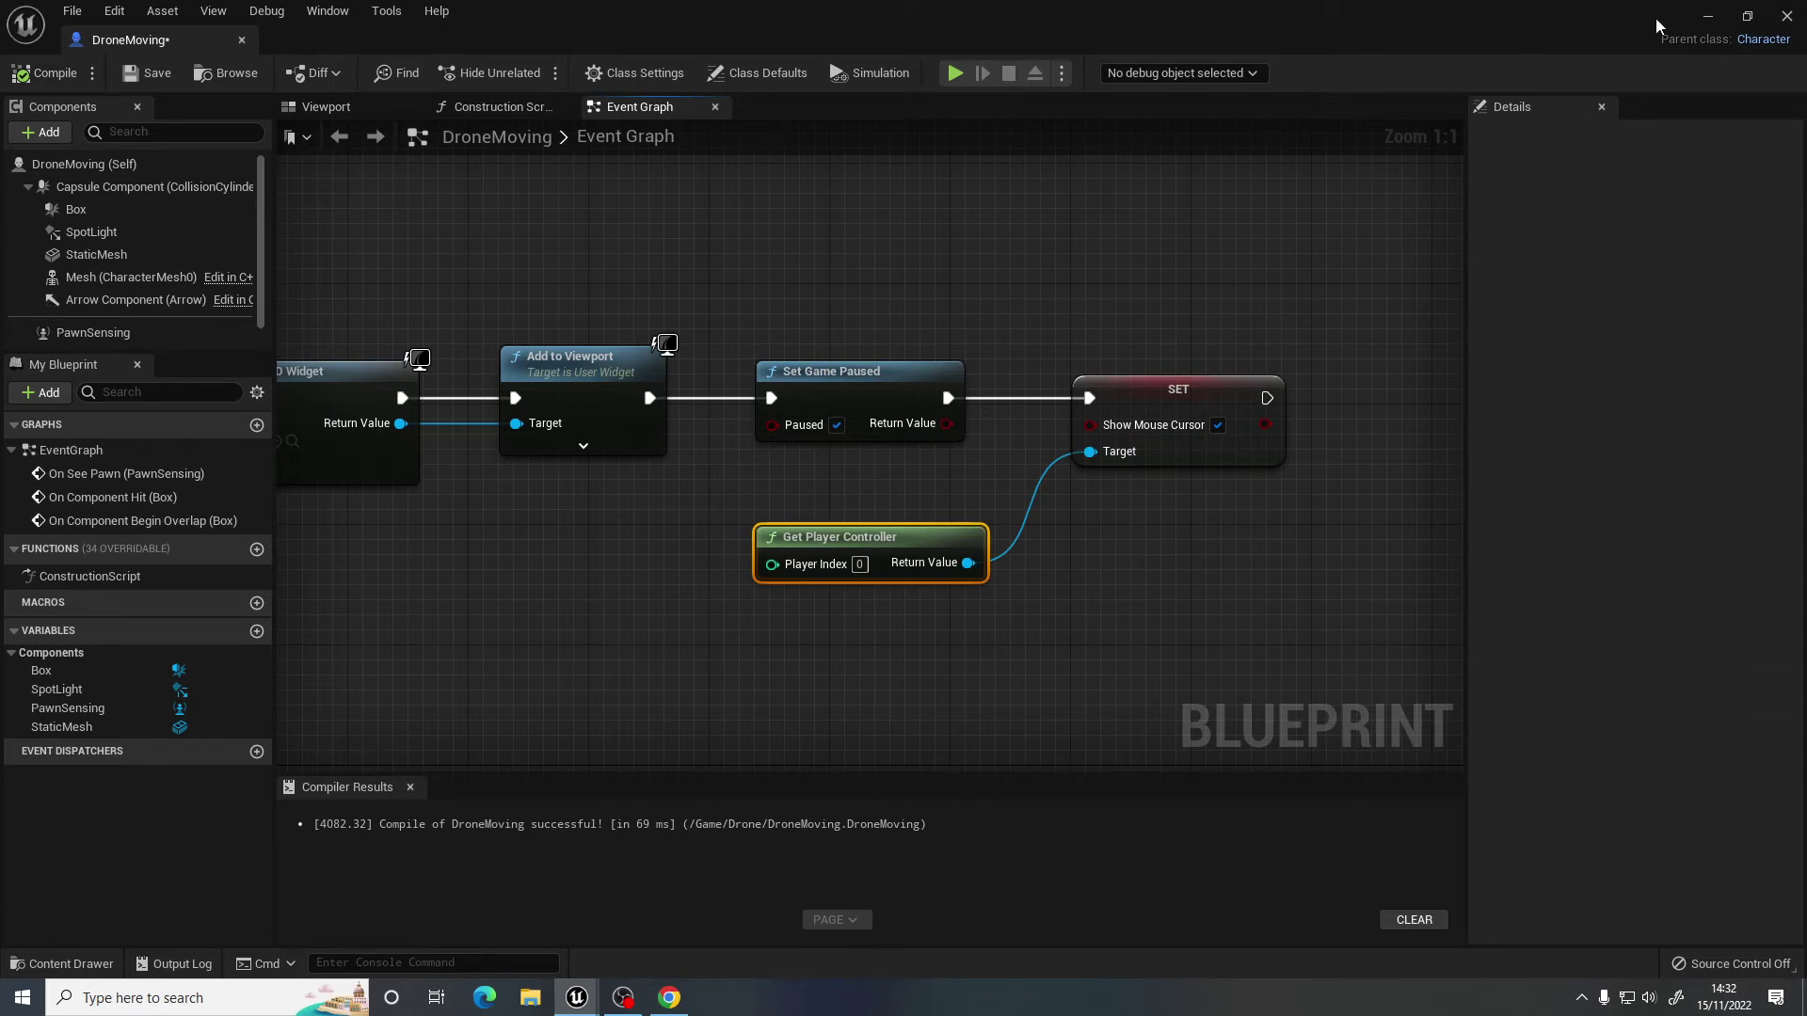
Play-test FirstPersonMap by walking into a drone and using Retry on the captured screen, and stop the session.
{"action": "left_click", "coordinate": [1708, 17]}
{"action": "left_click", "coordinate": [401, 74]}
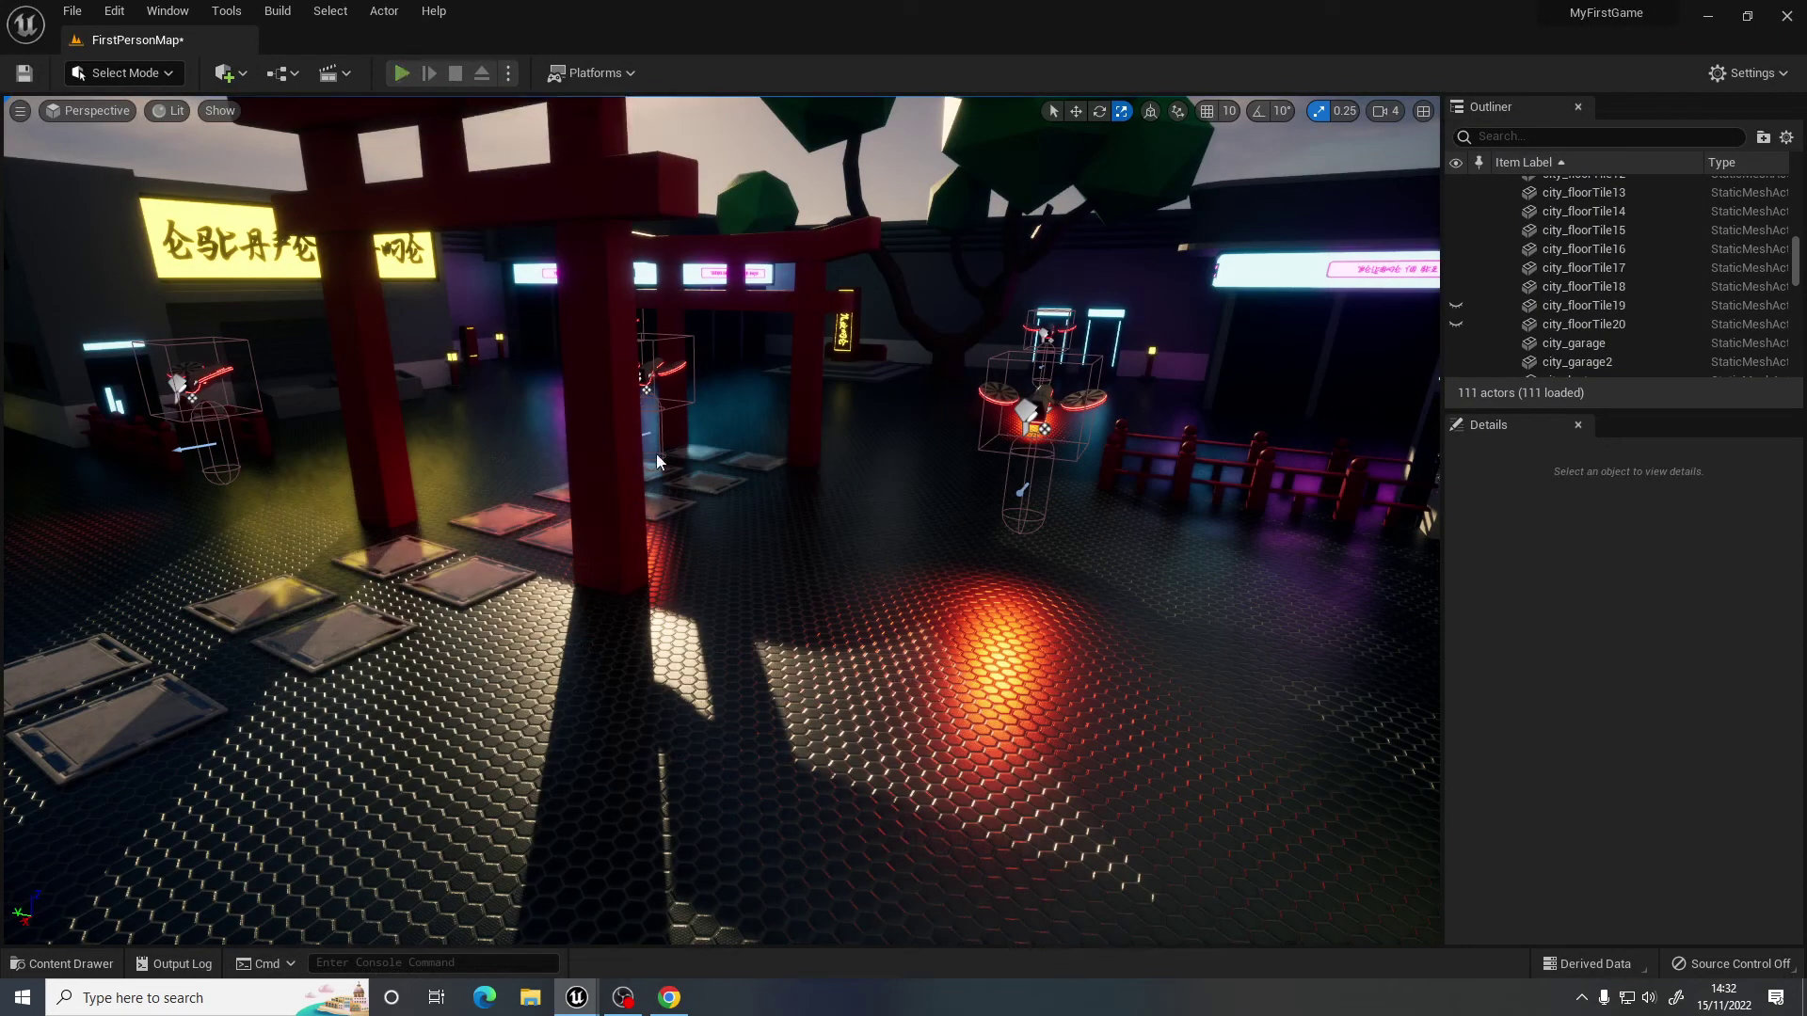
{"action": "key", "text": "w"}
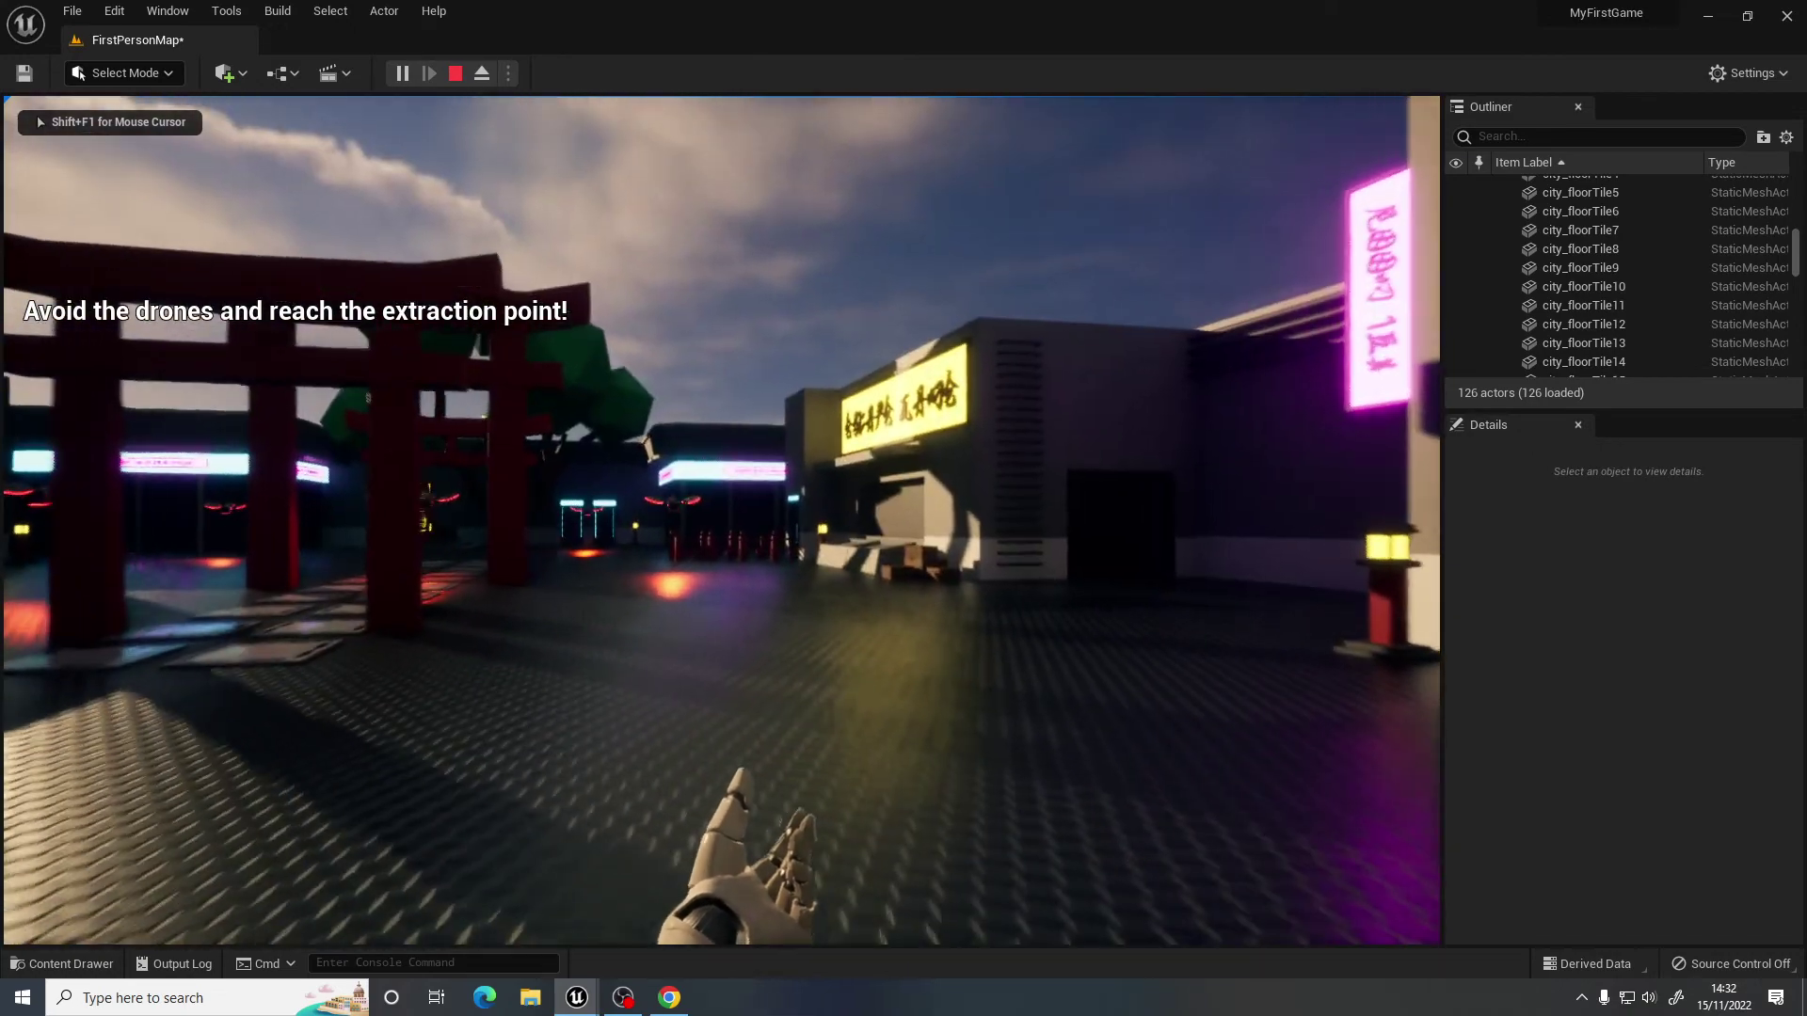
{"action": "key", "text": "w"}
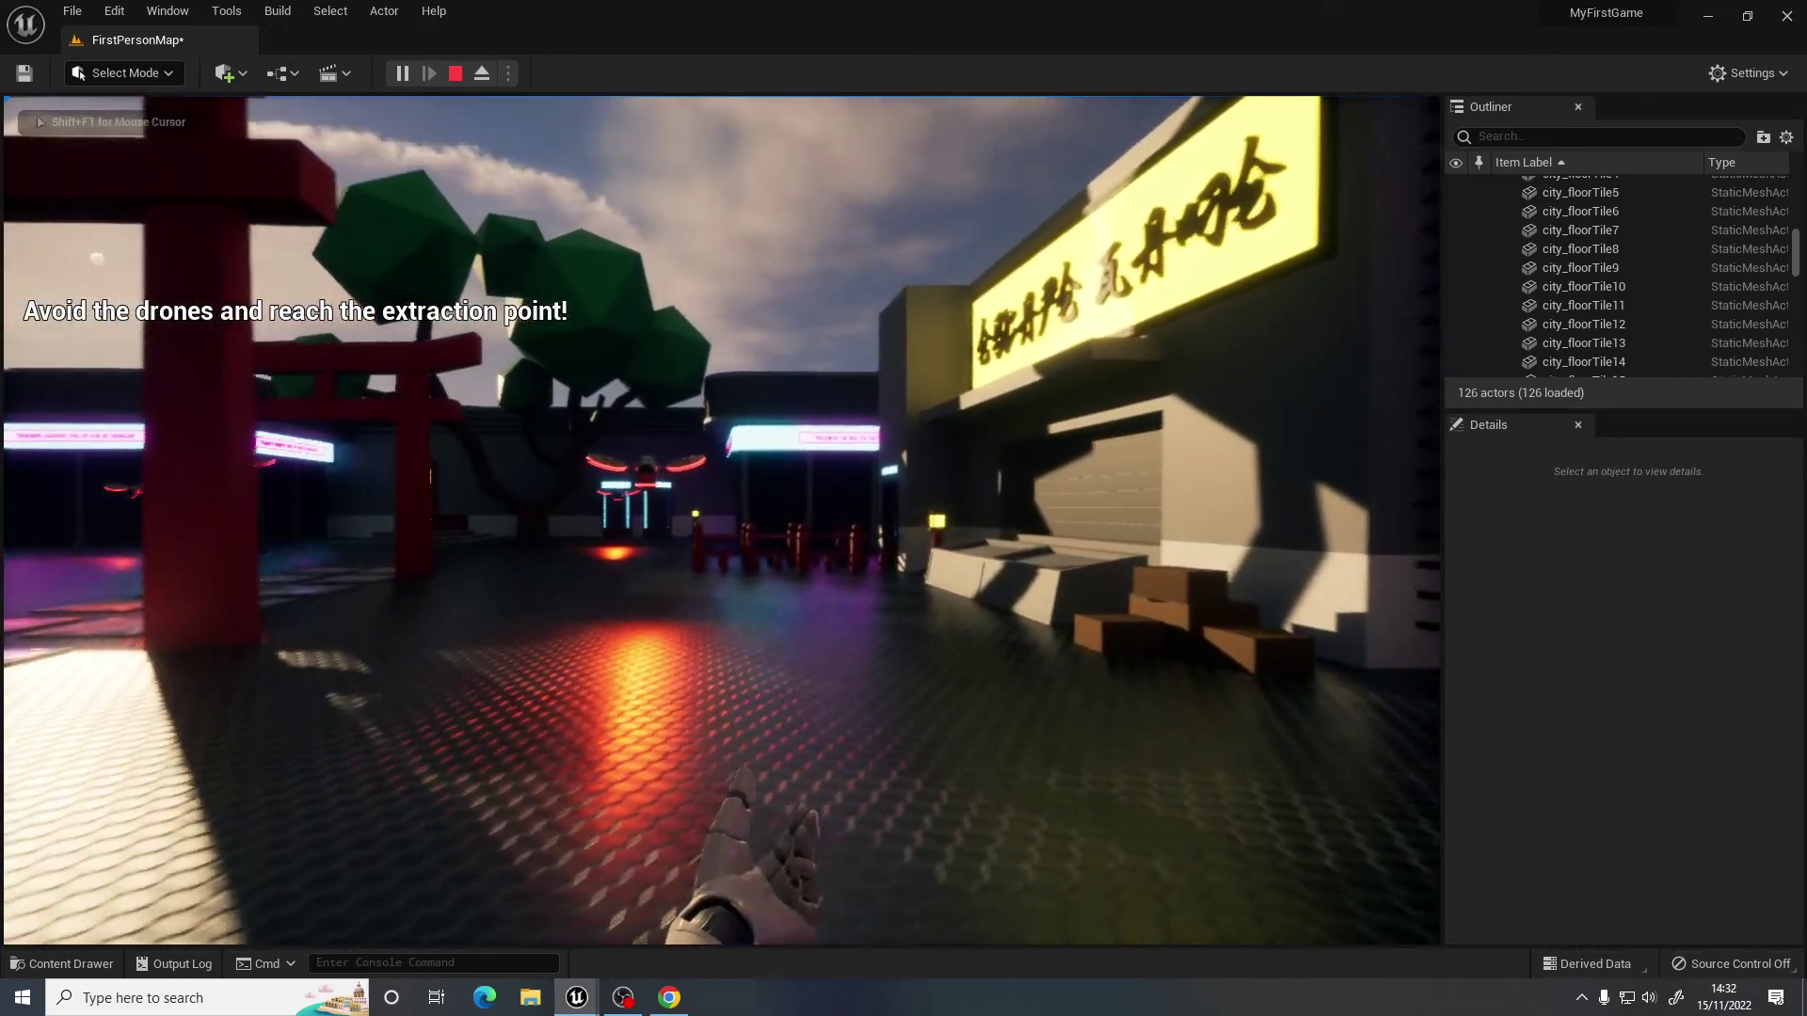
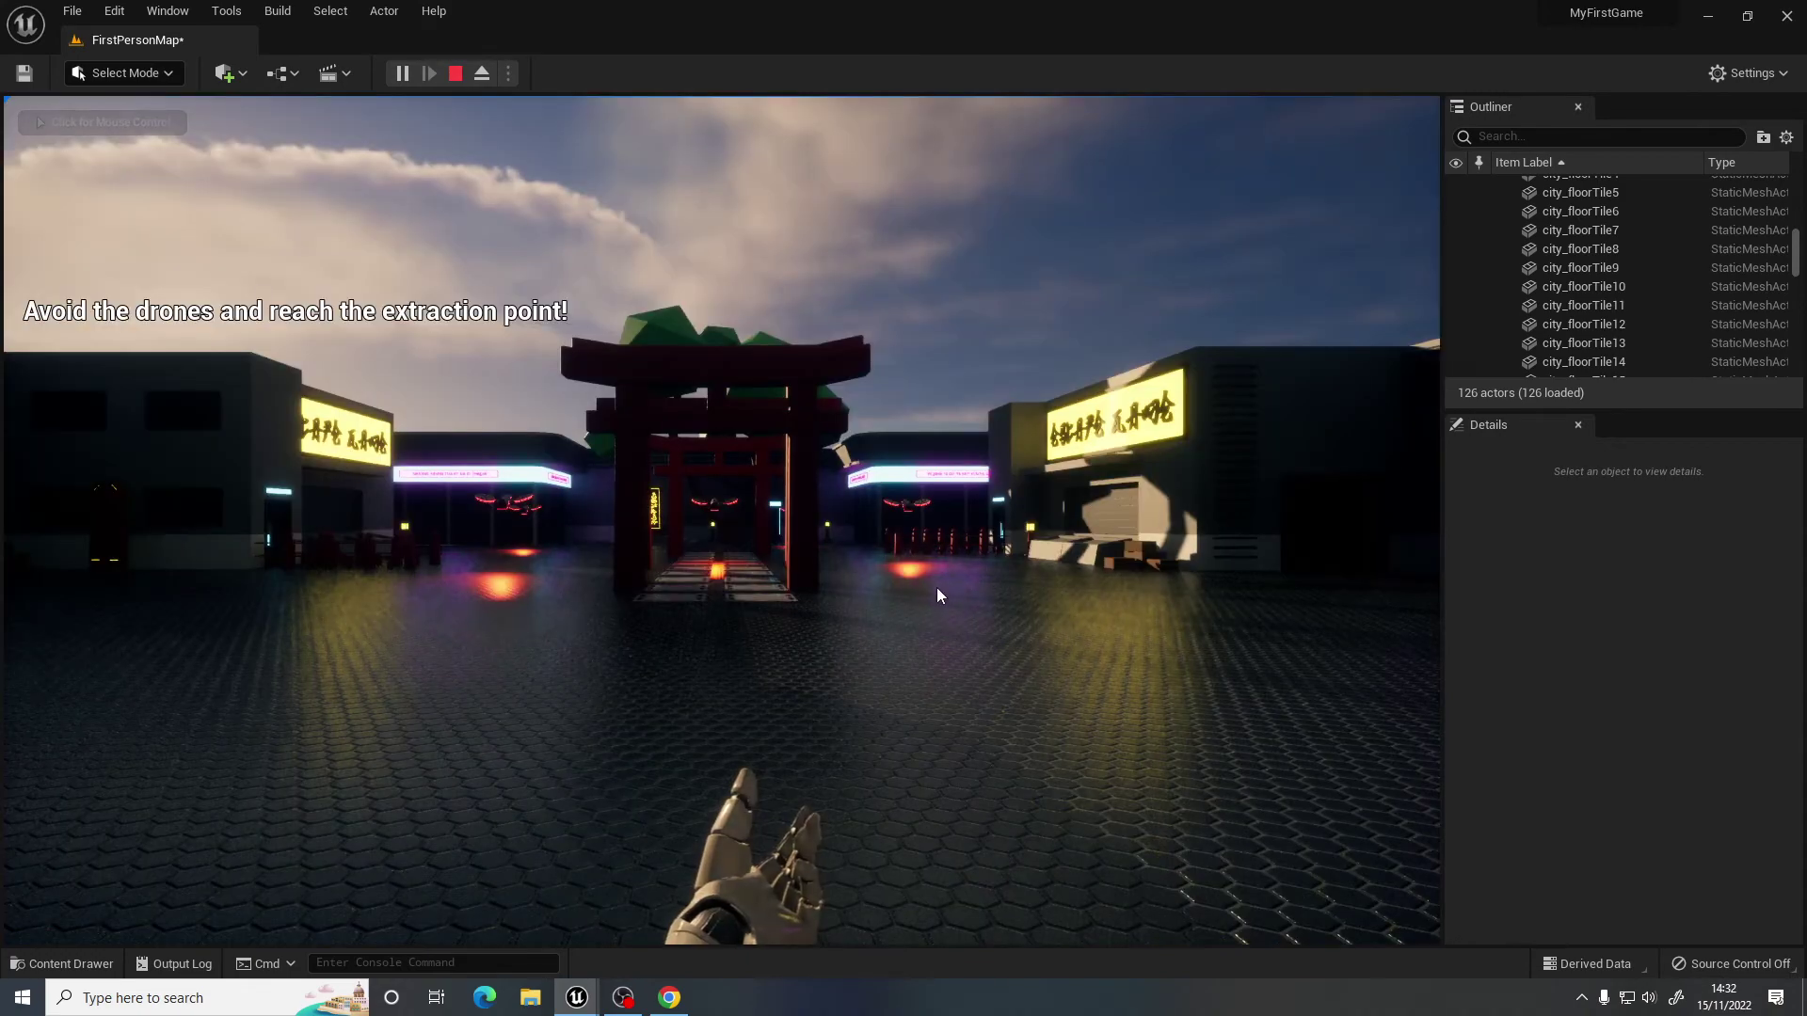
{"action": "left_click", "coordinate": [935, 588]}
{"action": "key", "text": "w"}
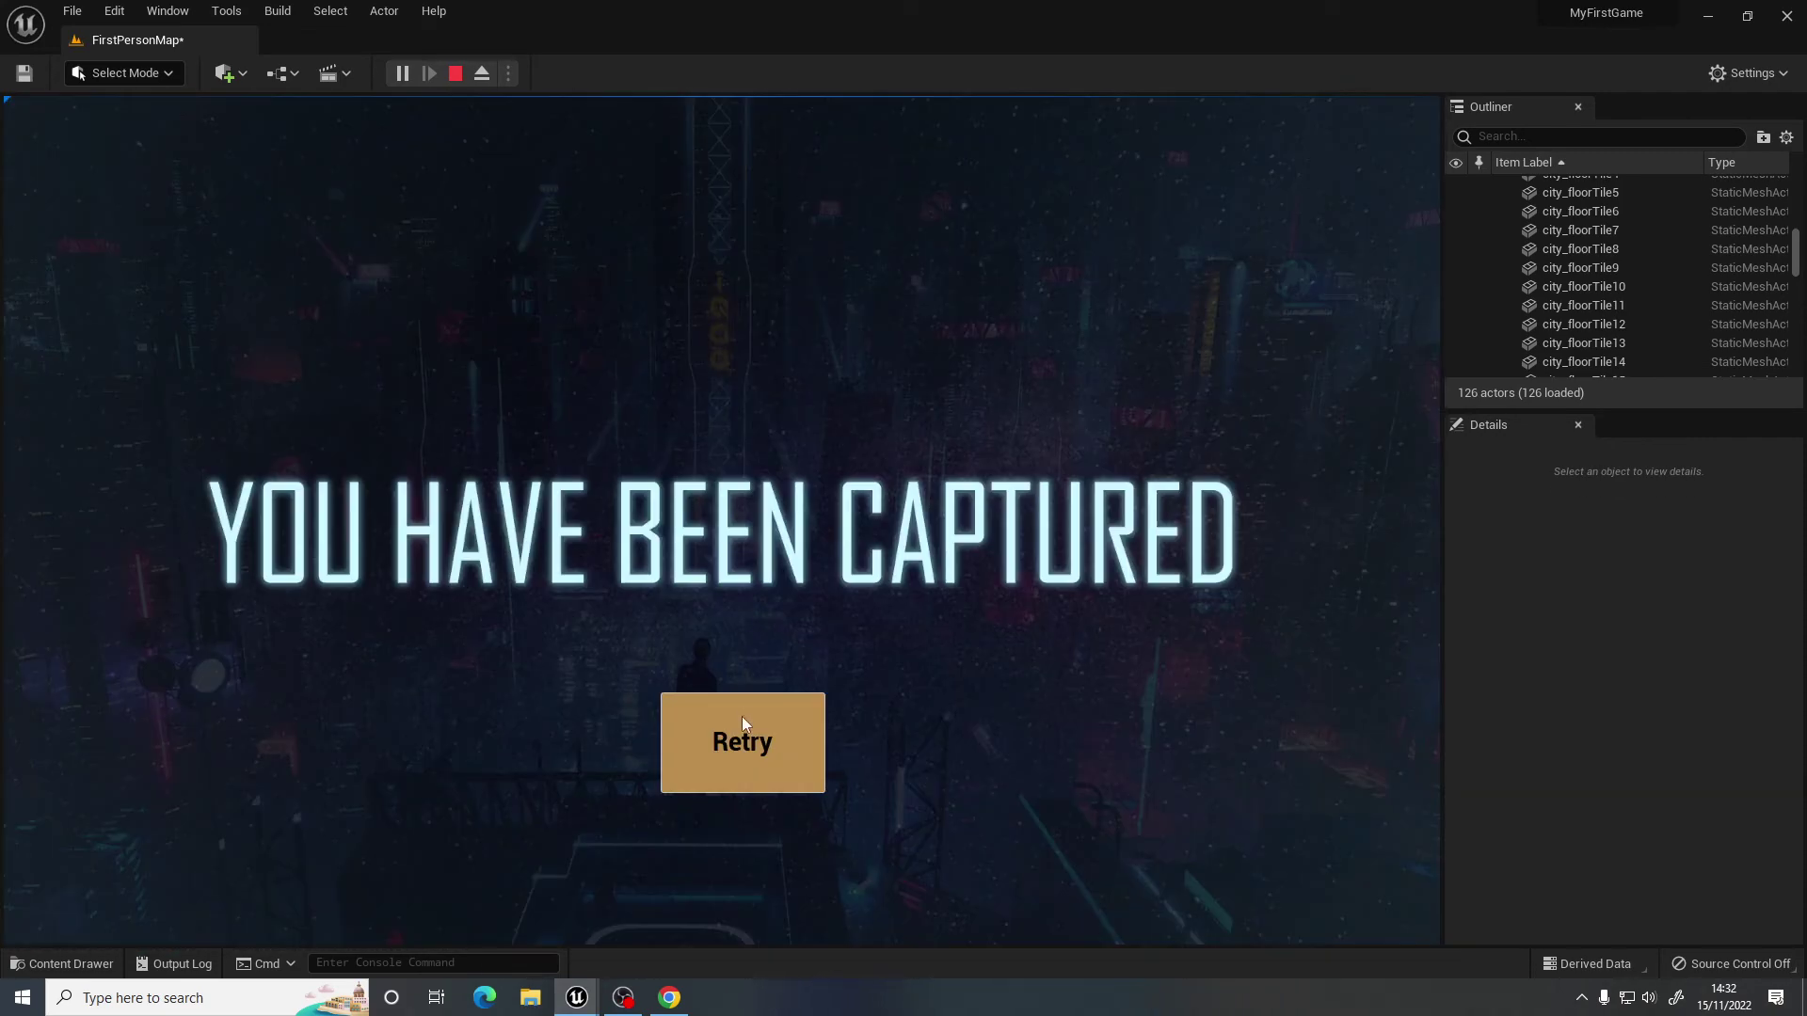
{"action": "left_click", "coordinate": [743, 723]}
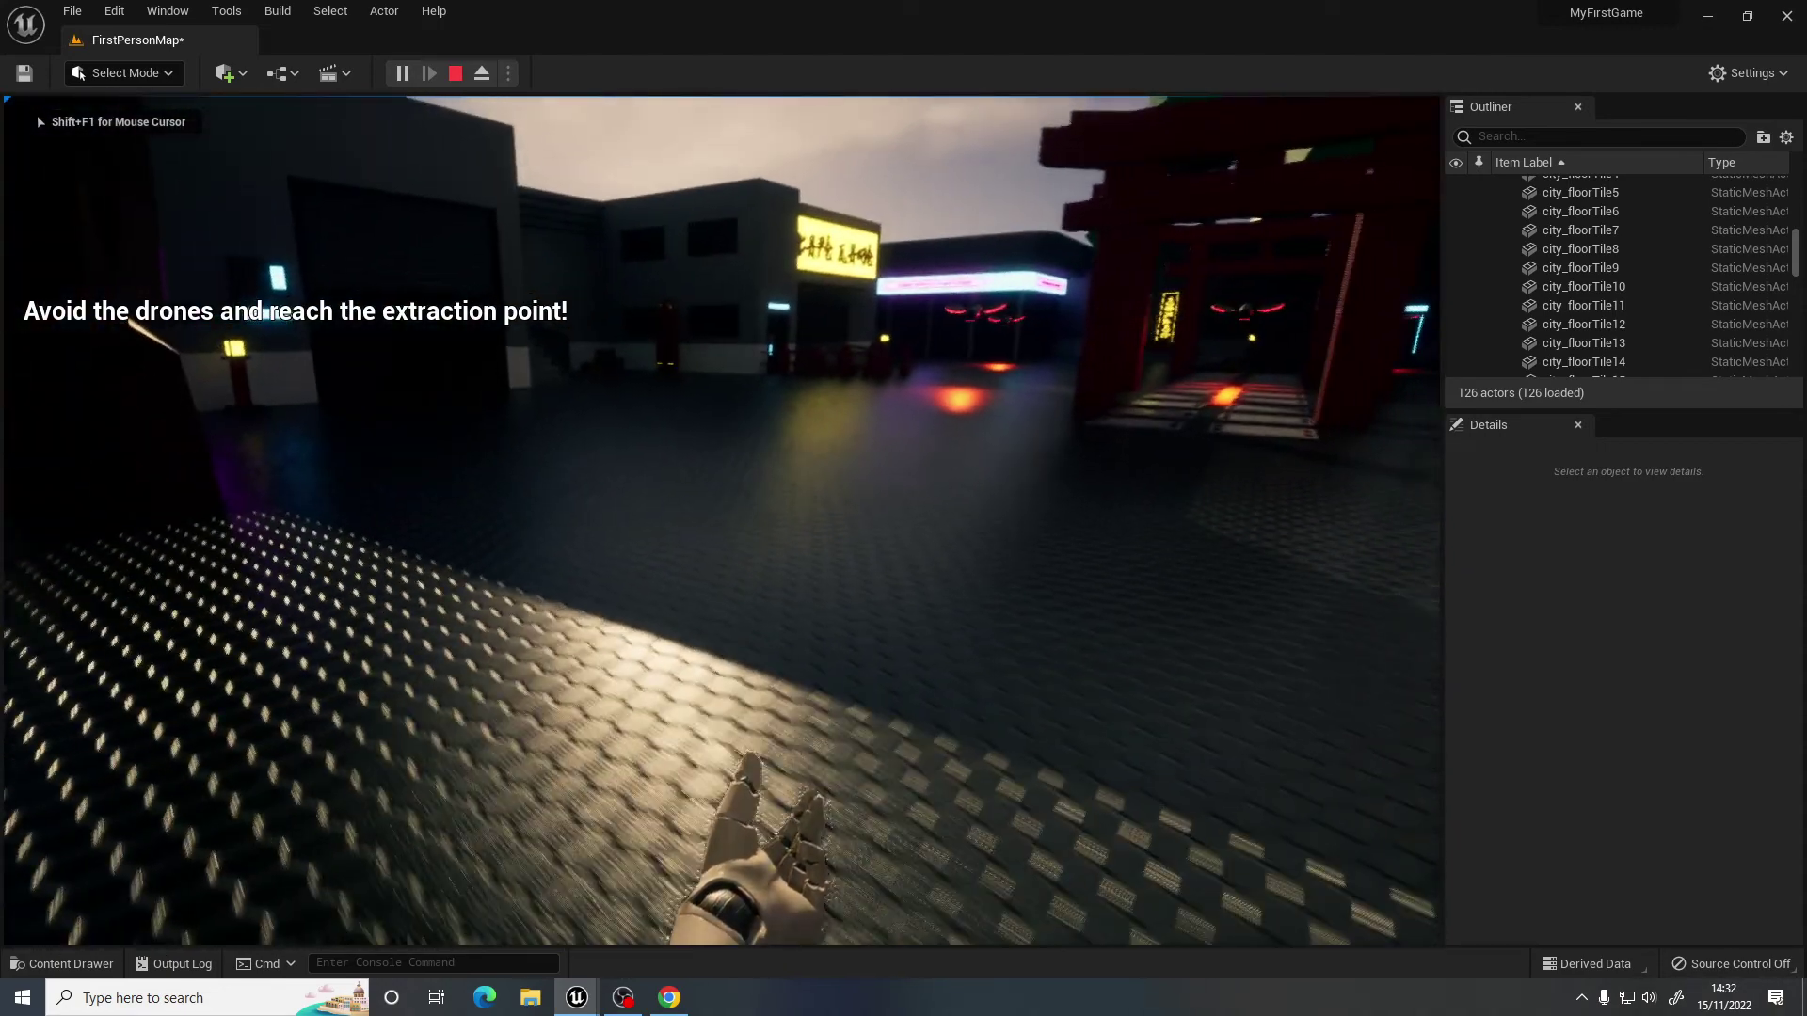
{"action": "key", "text": "Escape"}
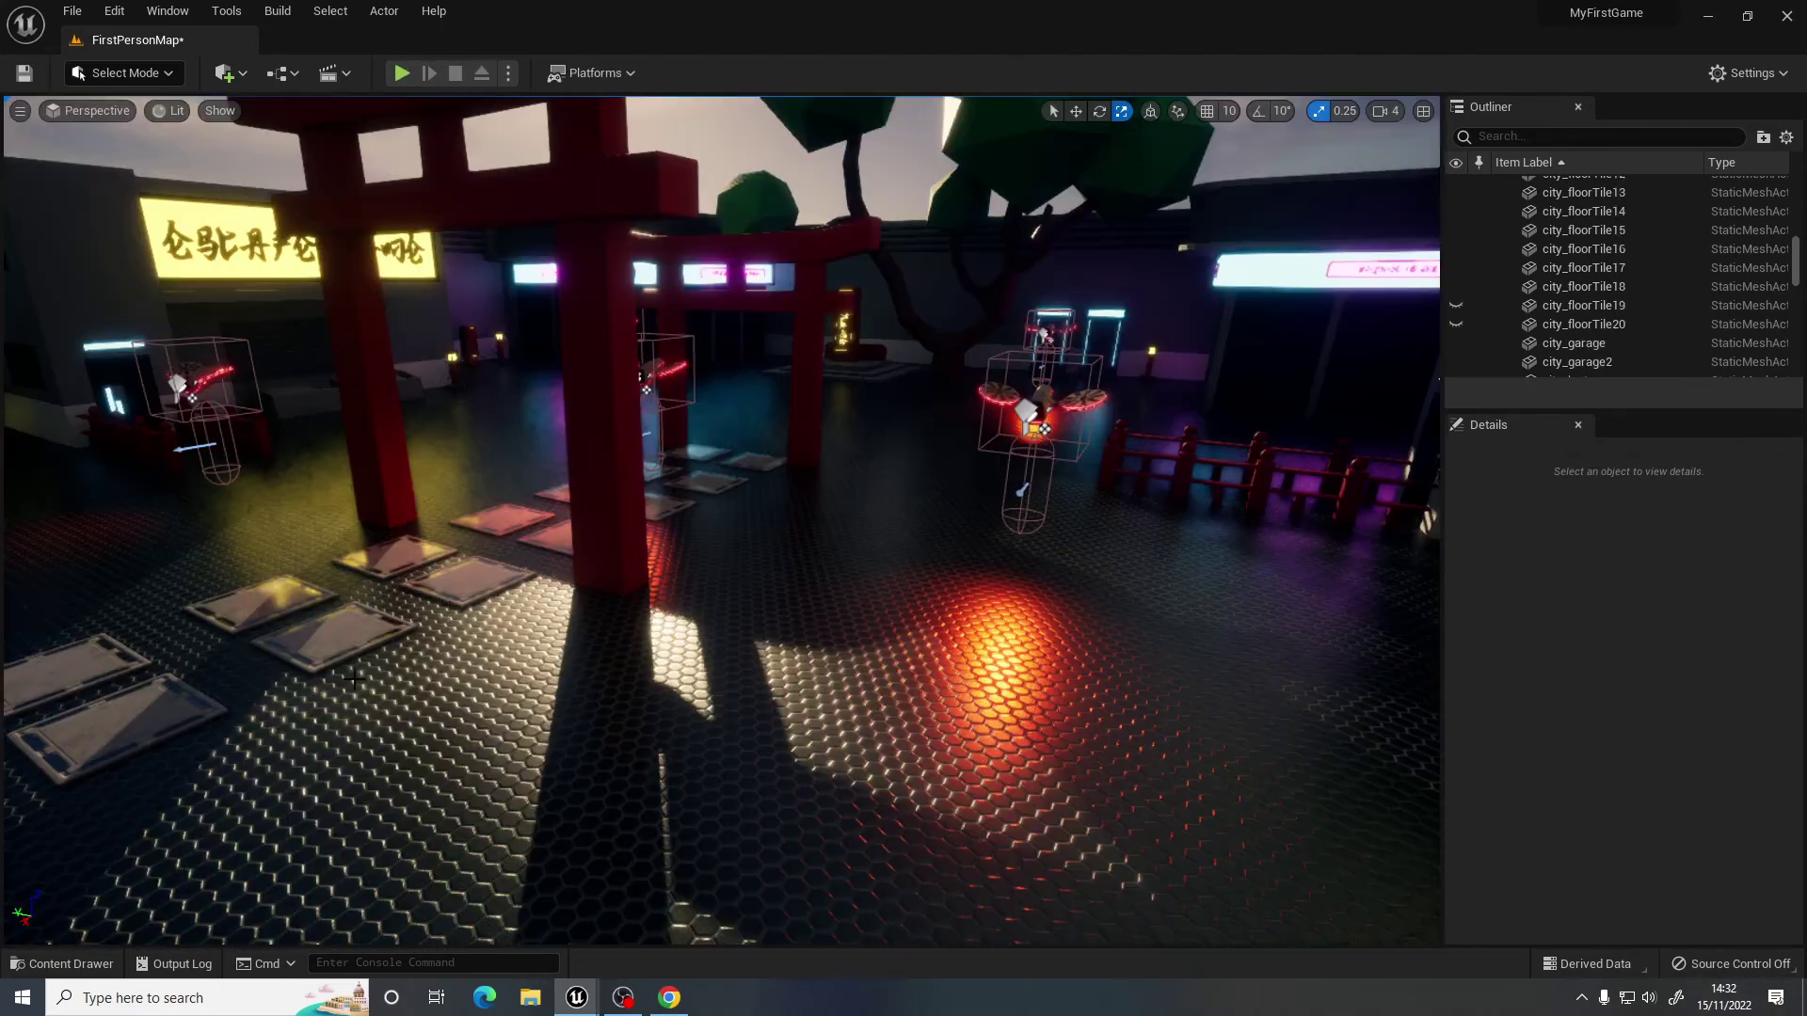
Reopen the DroneMoving blueprint from the Drone folder and delete the Get Player Controller node.
{"action": "left_click", "coordinate": [61, 964]}
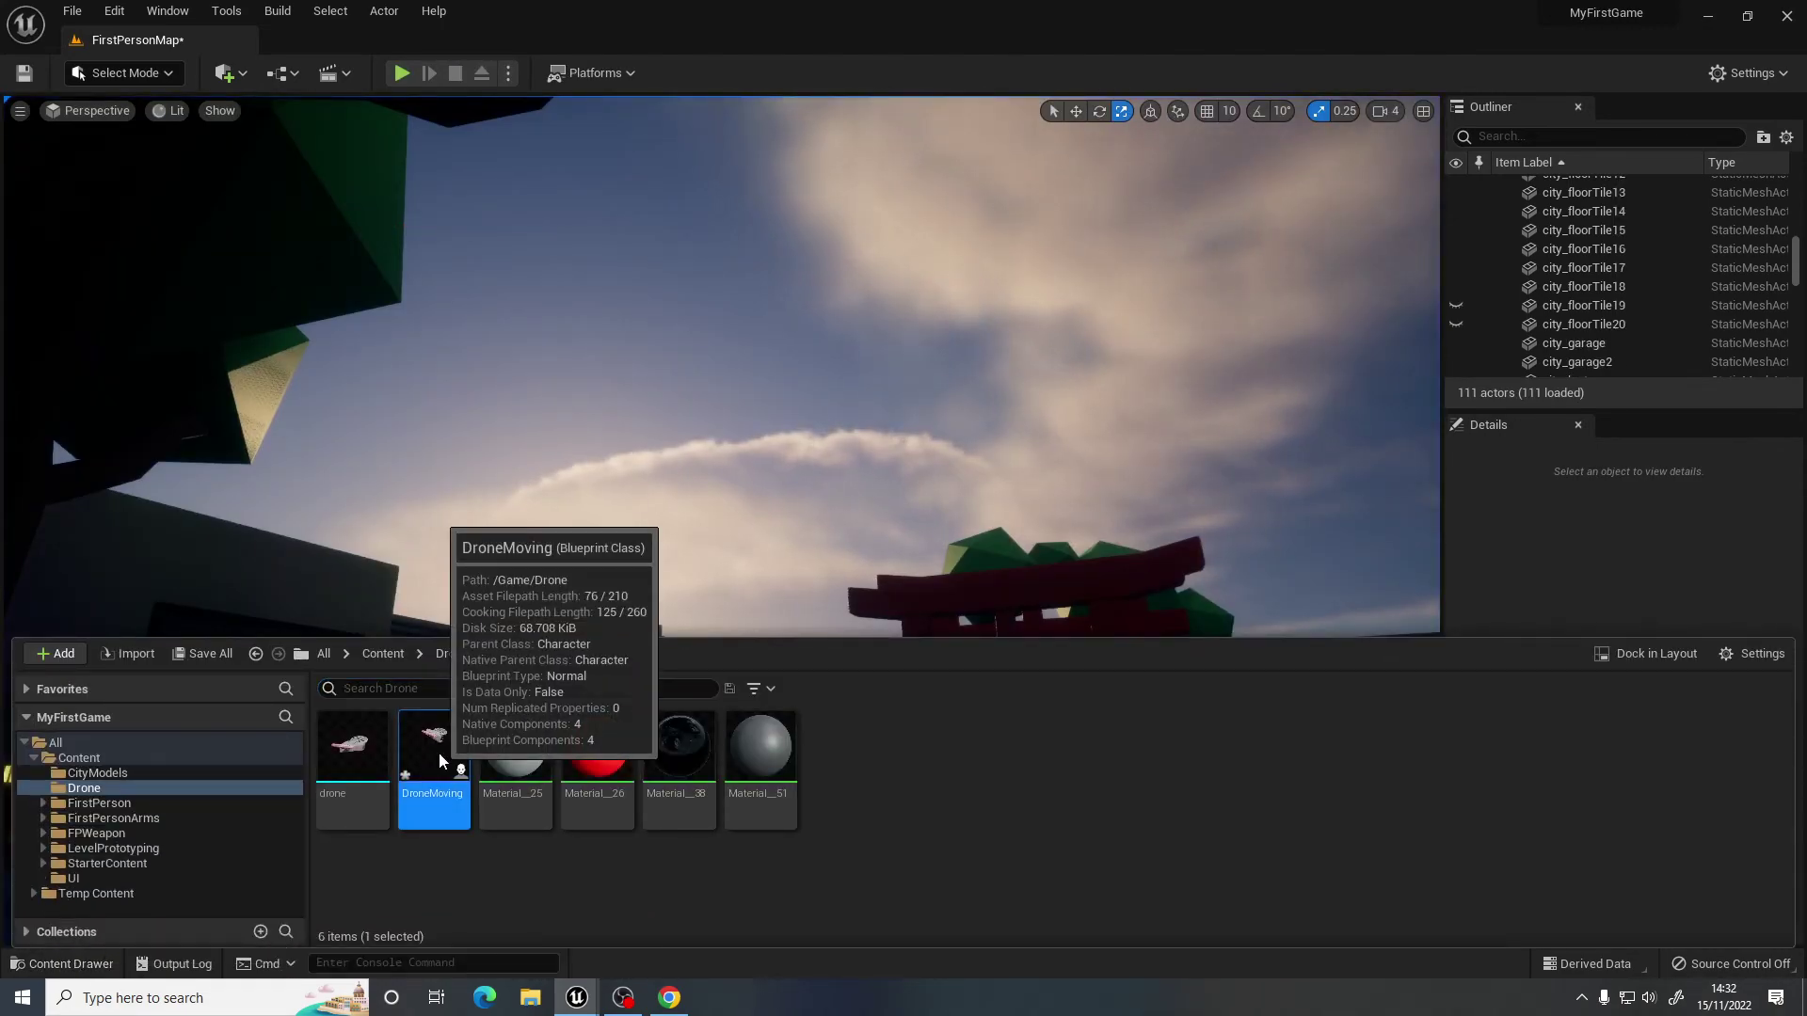
{"action": "double_click", "coordinate": [435, 782]}
{"action": "mouse_move", "coordinate": [883, 558]}
{"action": "left_mouse_down"}
{"action": "mouse_move", "coordinate": [852, 574]}
{"action": "mouse_move", "coordinate": [868, 587]}
{"action": "left_mouse_up"}
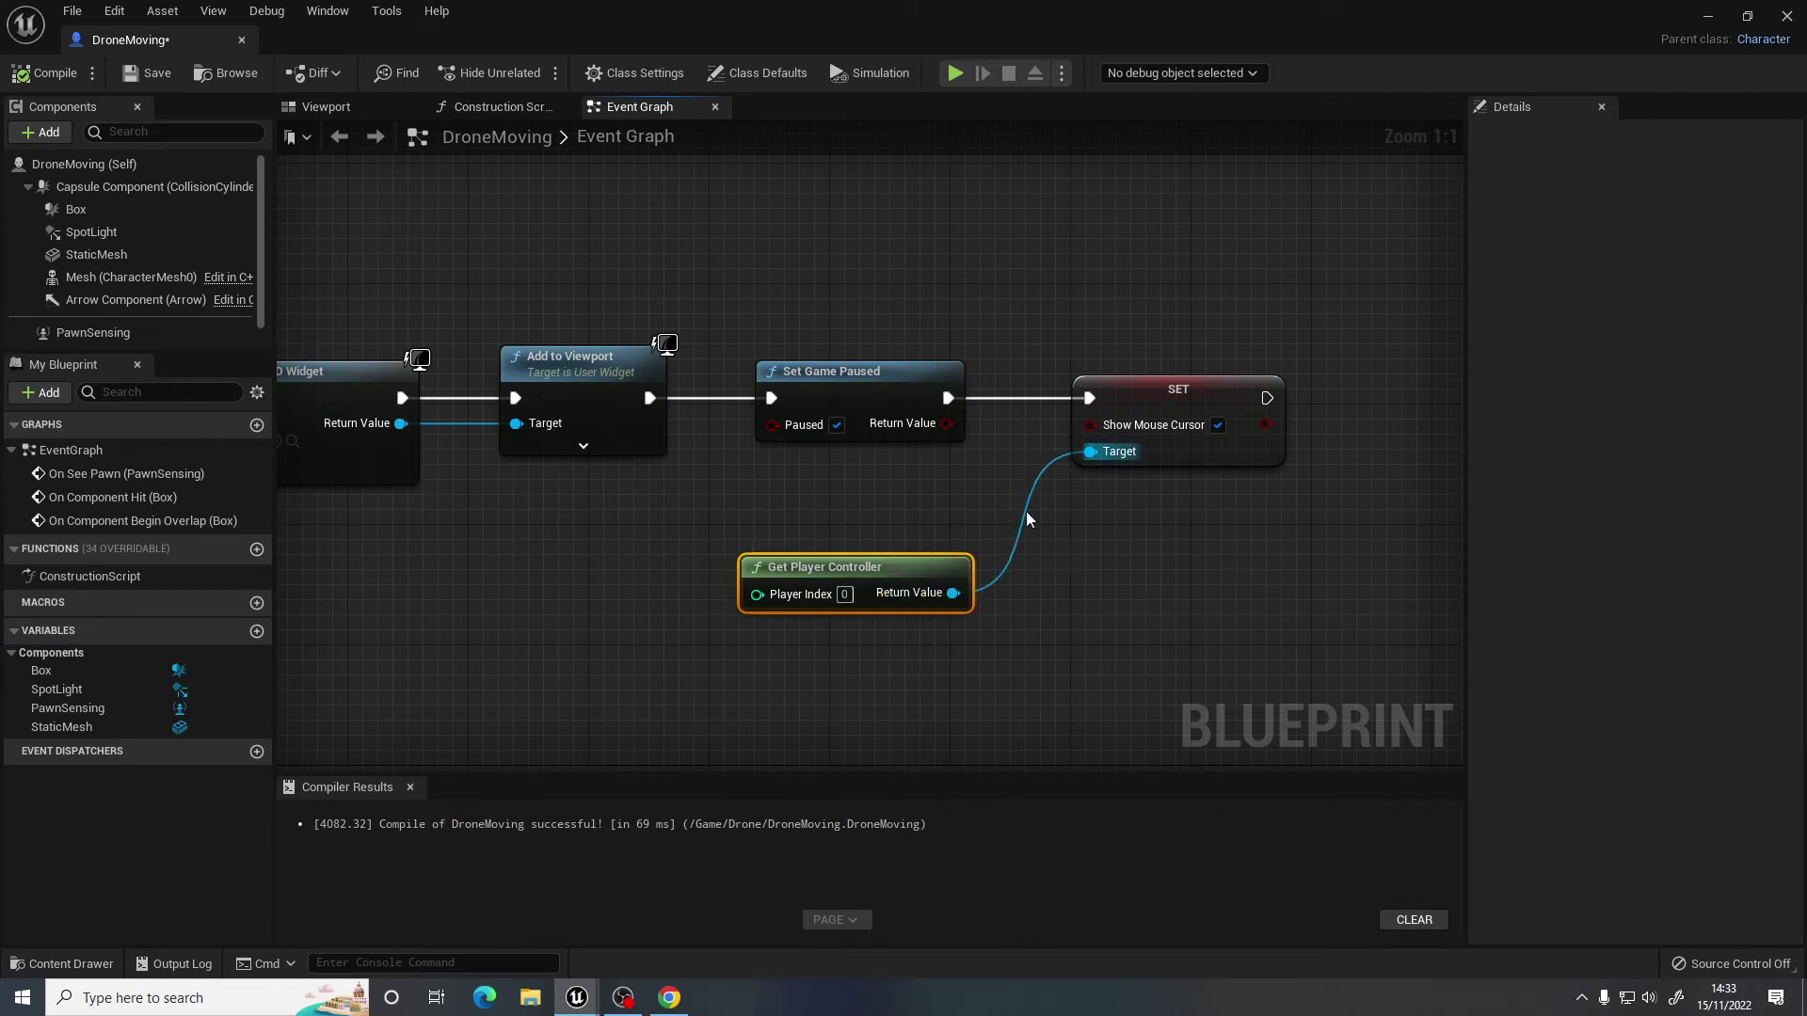
{"action": "key", "text": "Delete"}
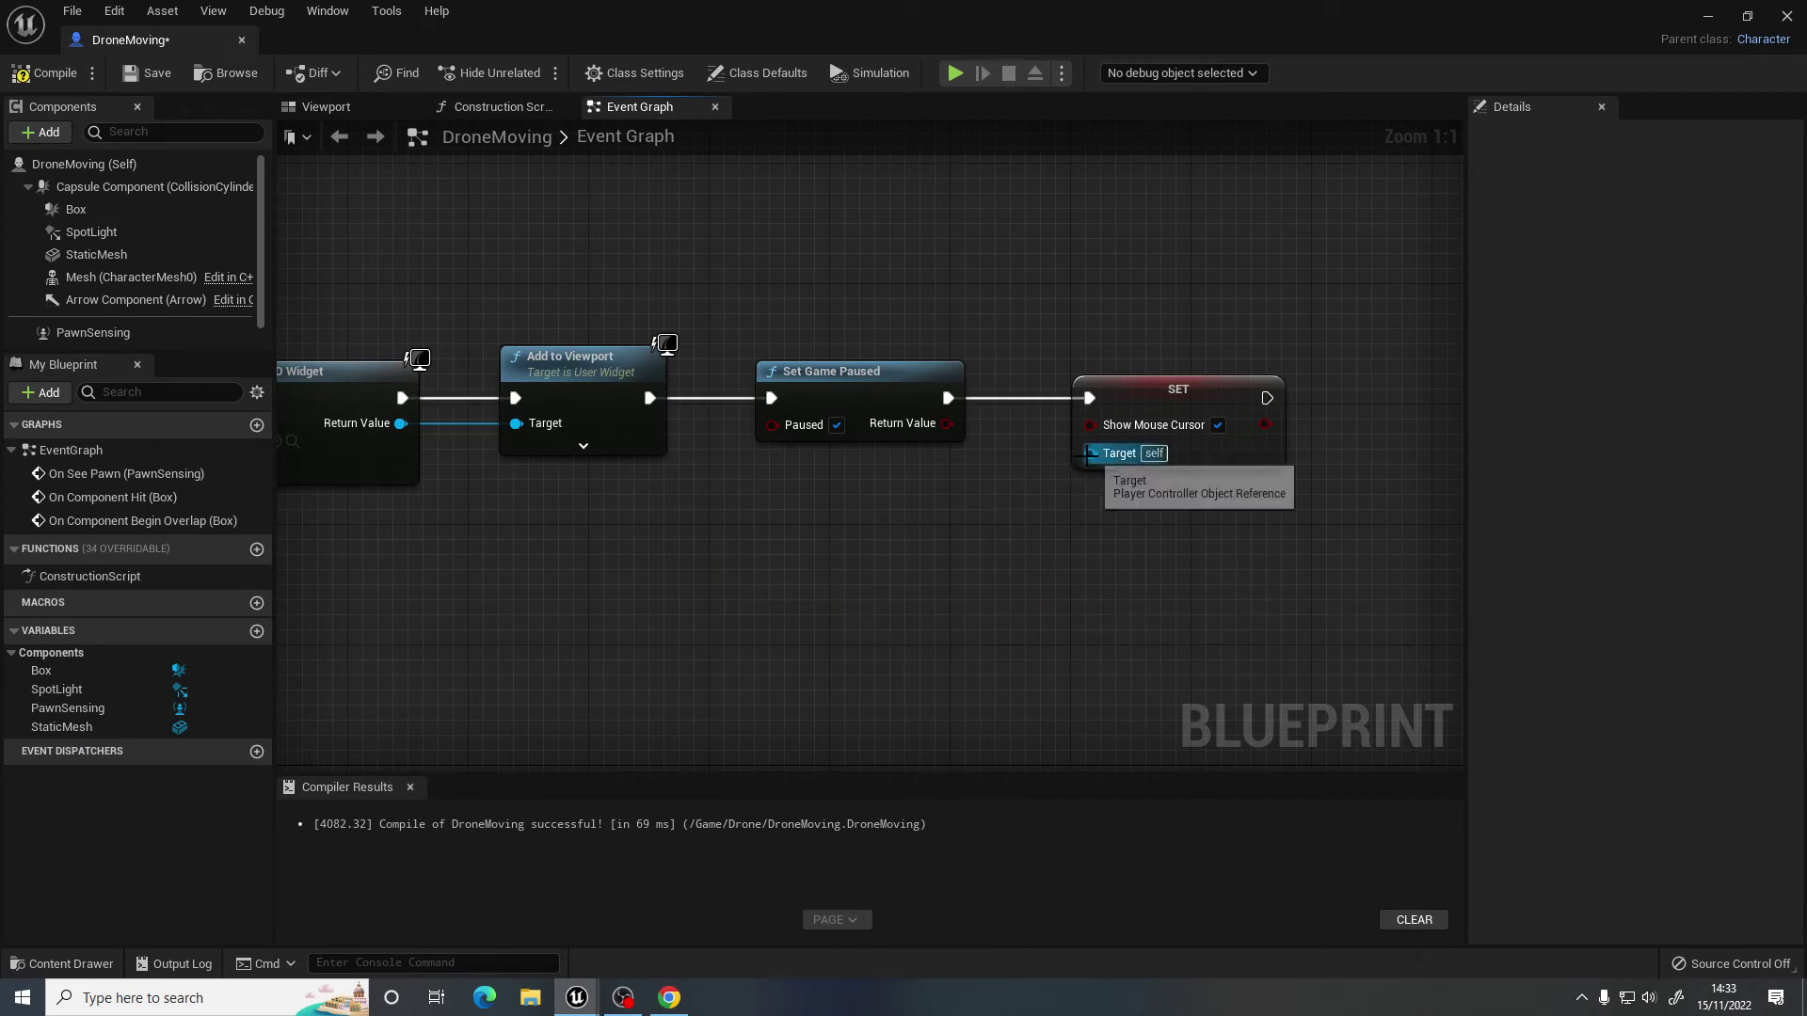
Add the Get Player Controller node with Player Index 0 below Set Game Paused, connect its Return Value to SET's Target, and compile.
{"action": "left_click_drag", "start_coordinate": [1090, 453], "coordinate": [980, 534]}
{"action": "left_click", "coordinate": [865, 524]}
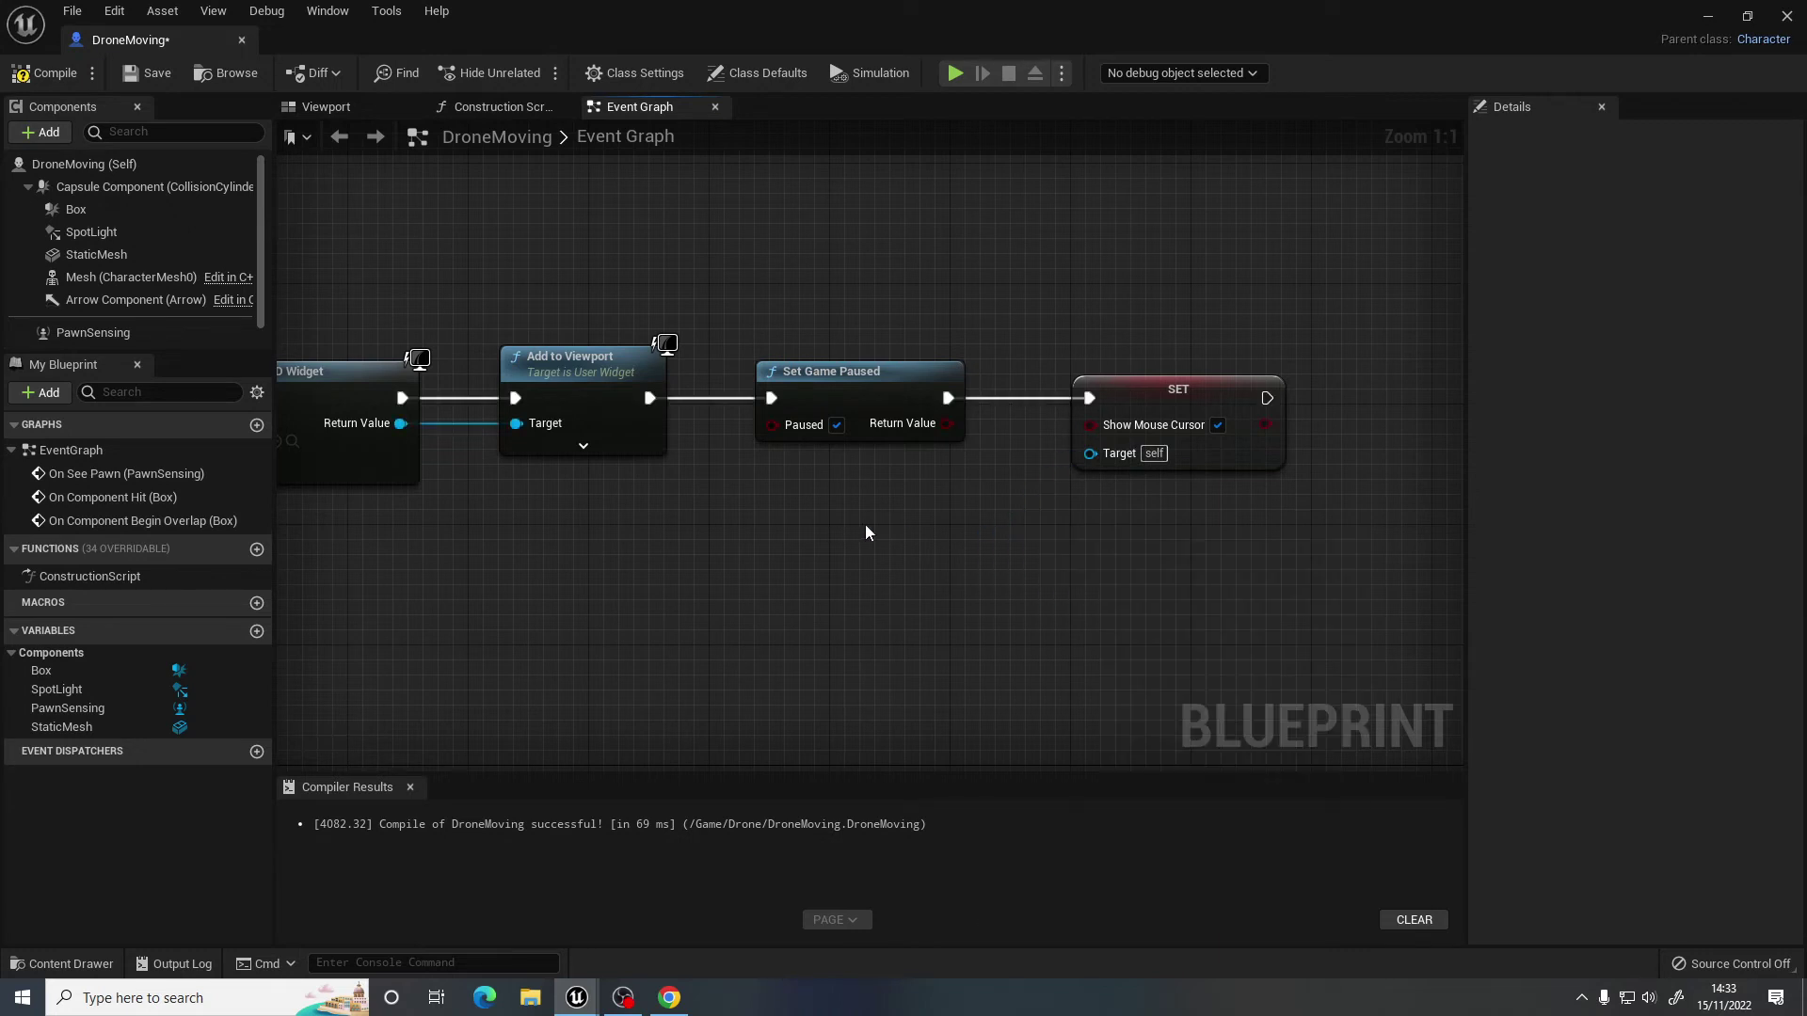
{"action": "right_click", "coordinate": [880, 540]}
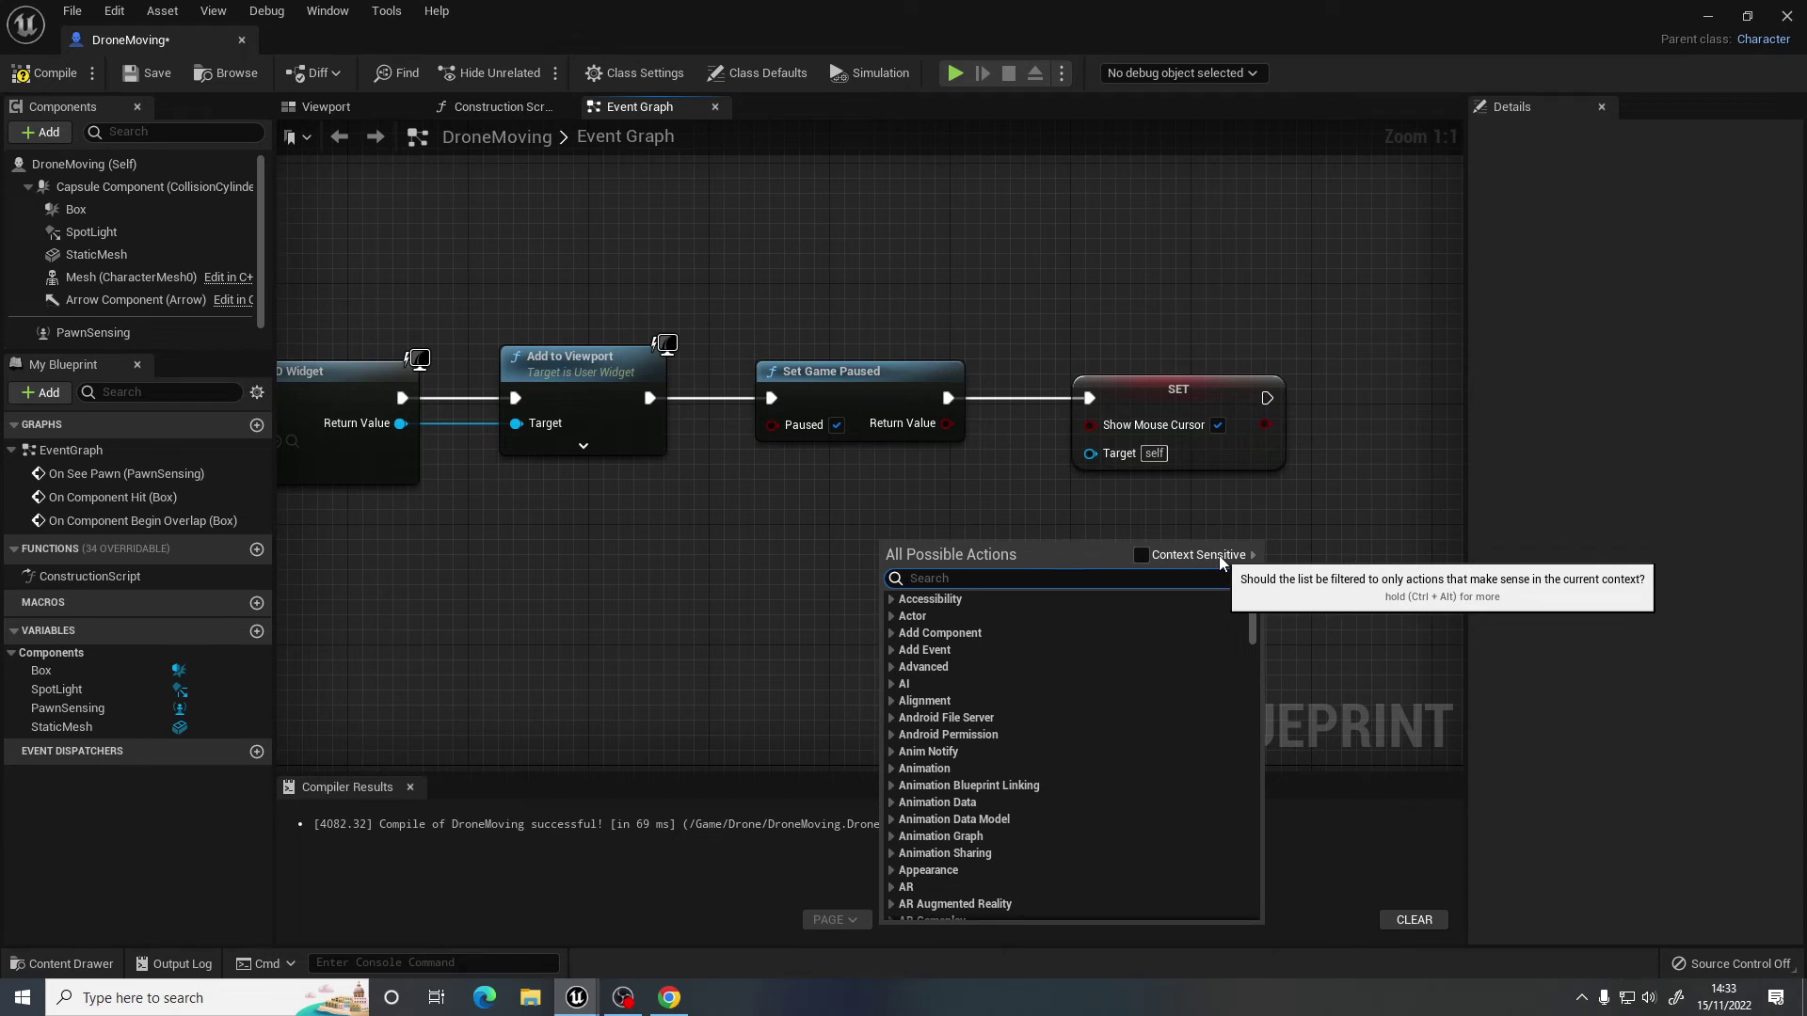
{"action": "type", "text": "get player contro"}
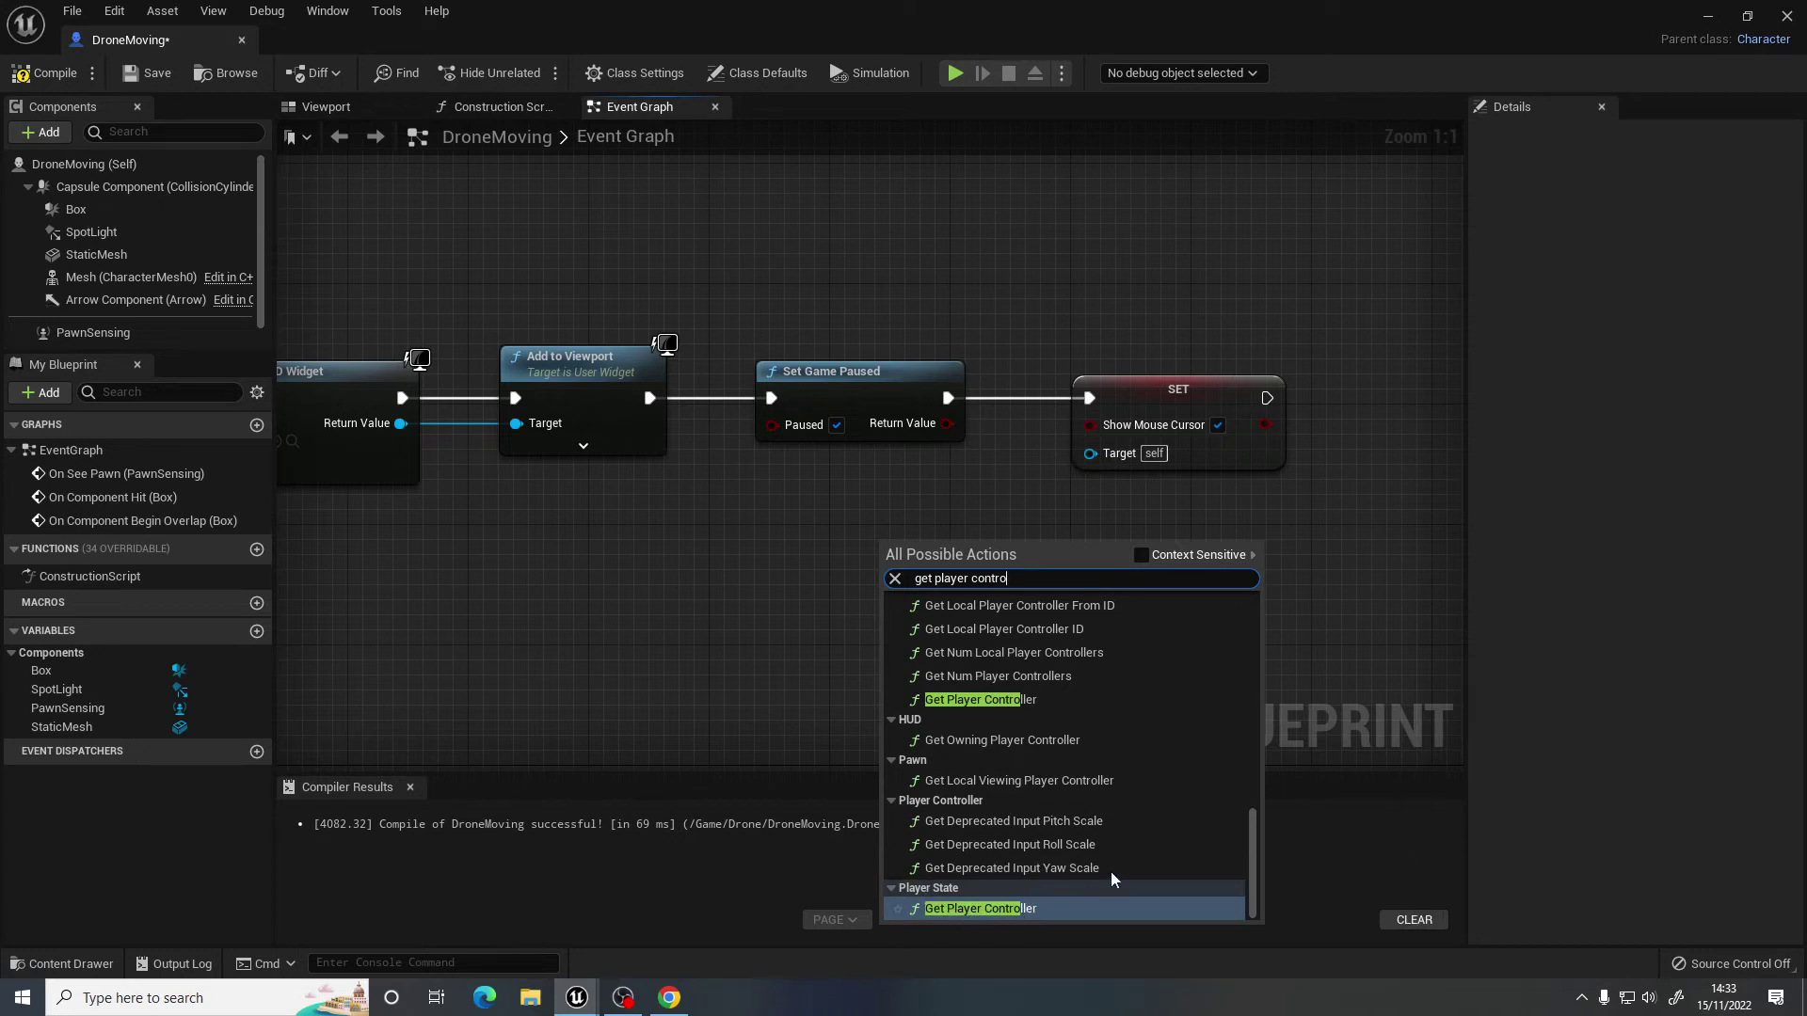
{"action": "left_click", "coordinate": [996, 701]}
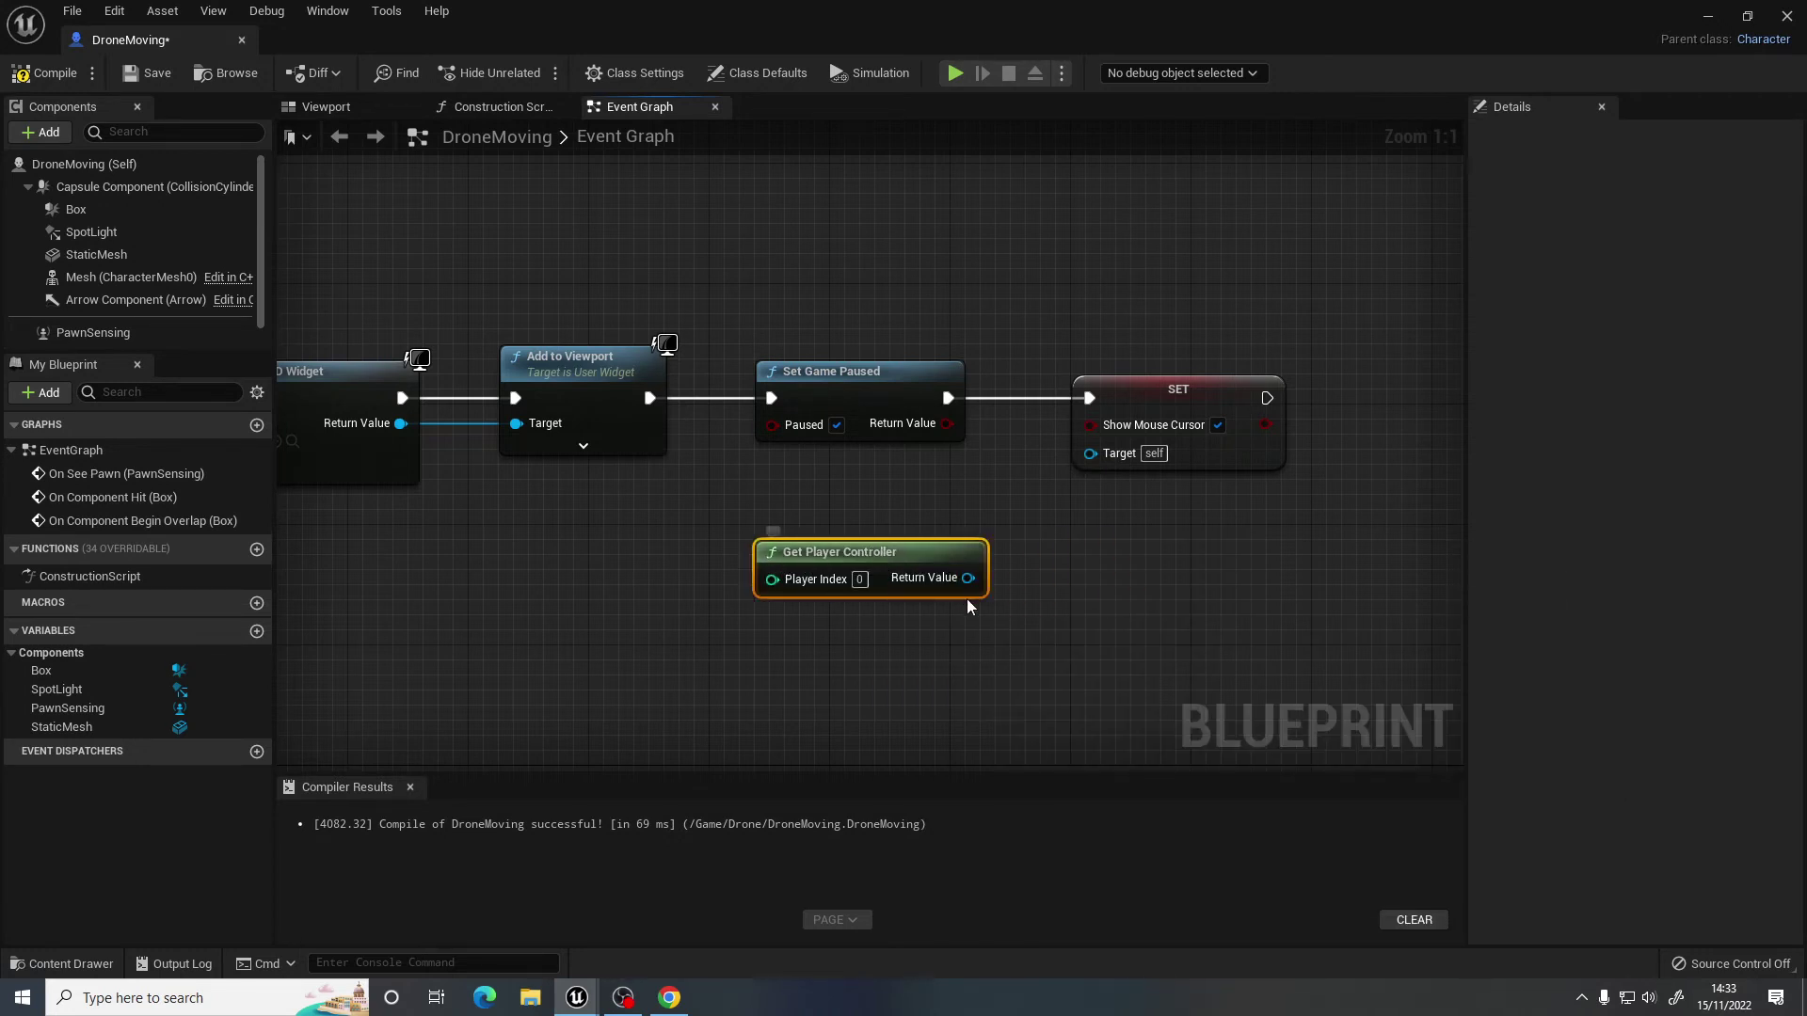
{"action": "left_click_drag", "start_coordinate": [998, 575], "coordinate": [1090, 453]}
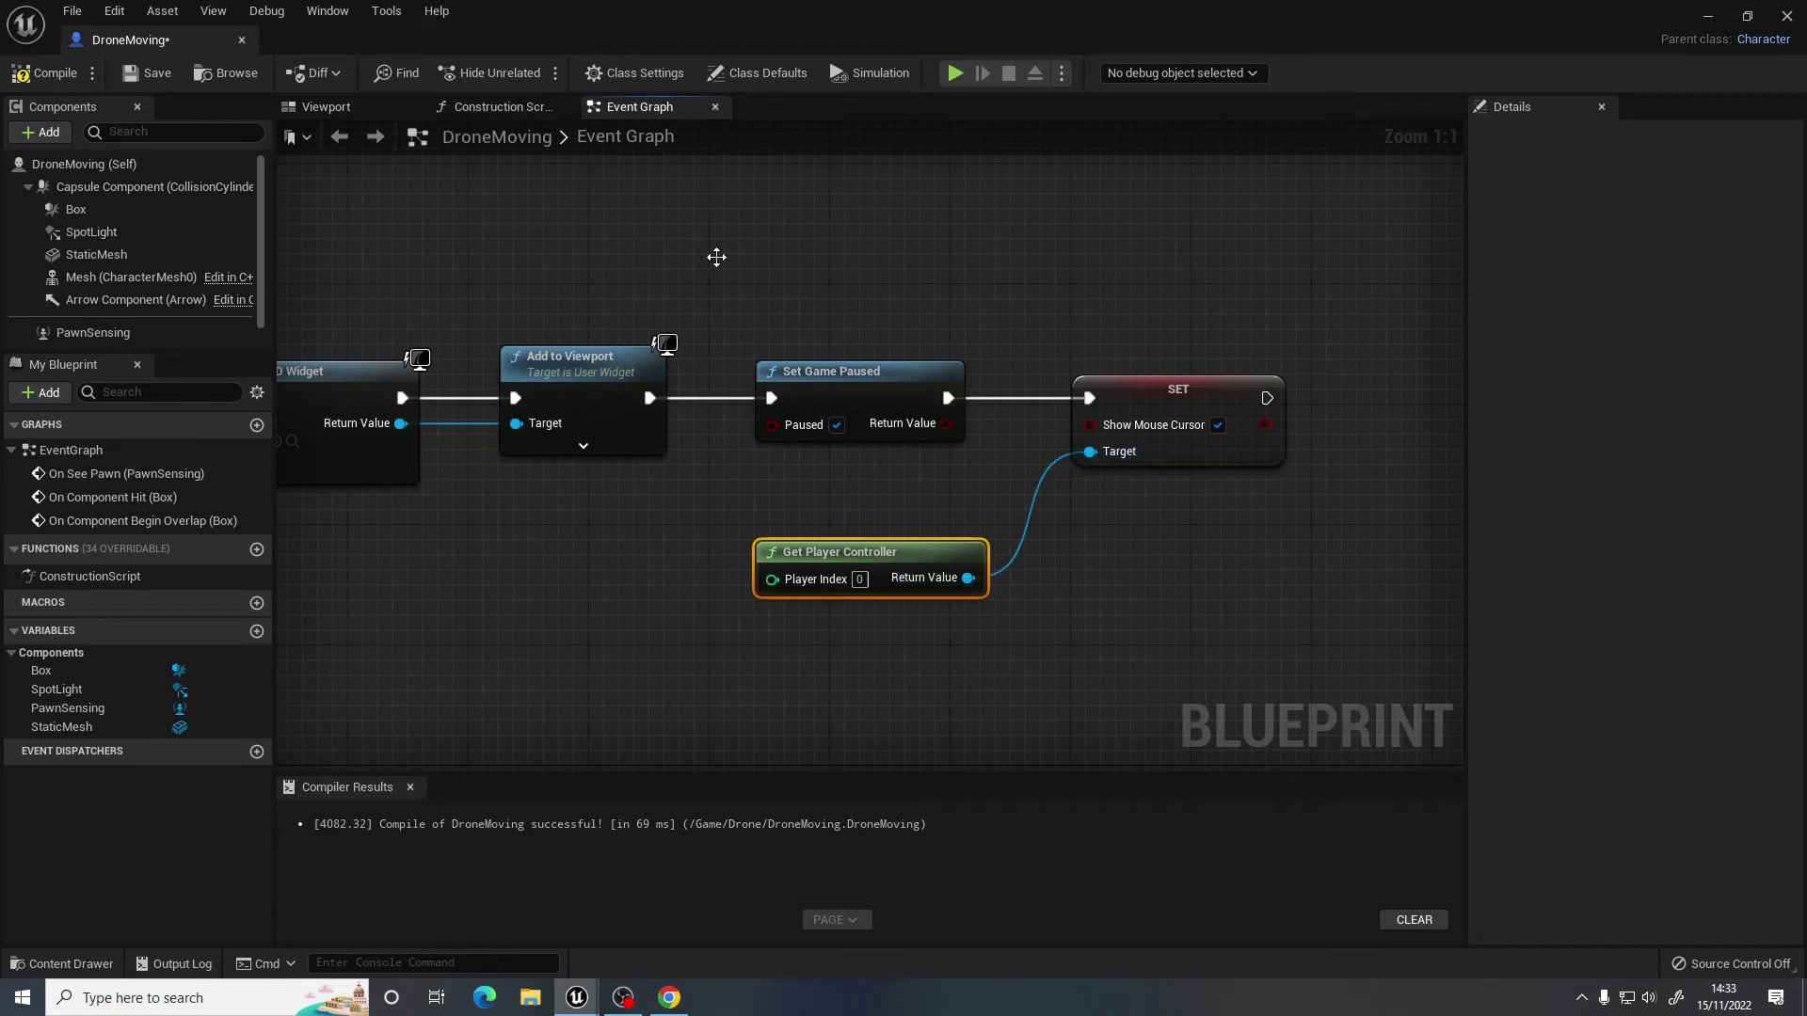
{"action": "left_click", "coordinate": [23, 84]}
Look over the overlap event's node chain, close the DroneMoving blueprint and return to the FirstPersonMap level.
{"action": "right_click_drag", "start_coordinate": [581, 505], "coordinate": [908, 525]}
{"action": "scroll", "coordinate": [847, 543], "scroll_direction": "down", "scroll_amount": 2}
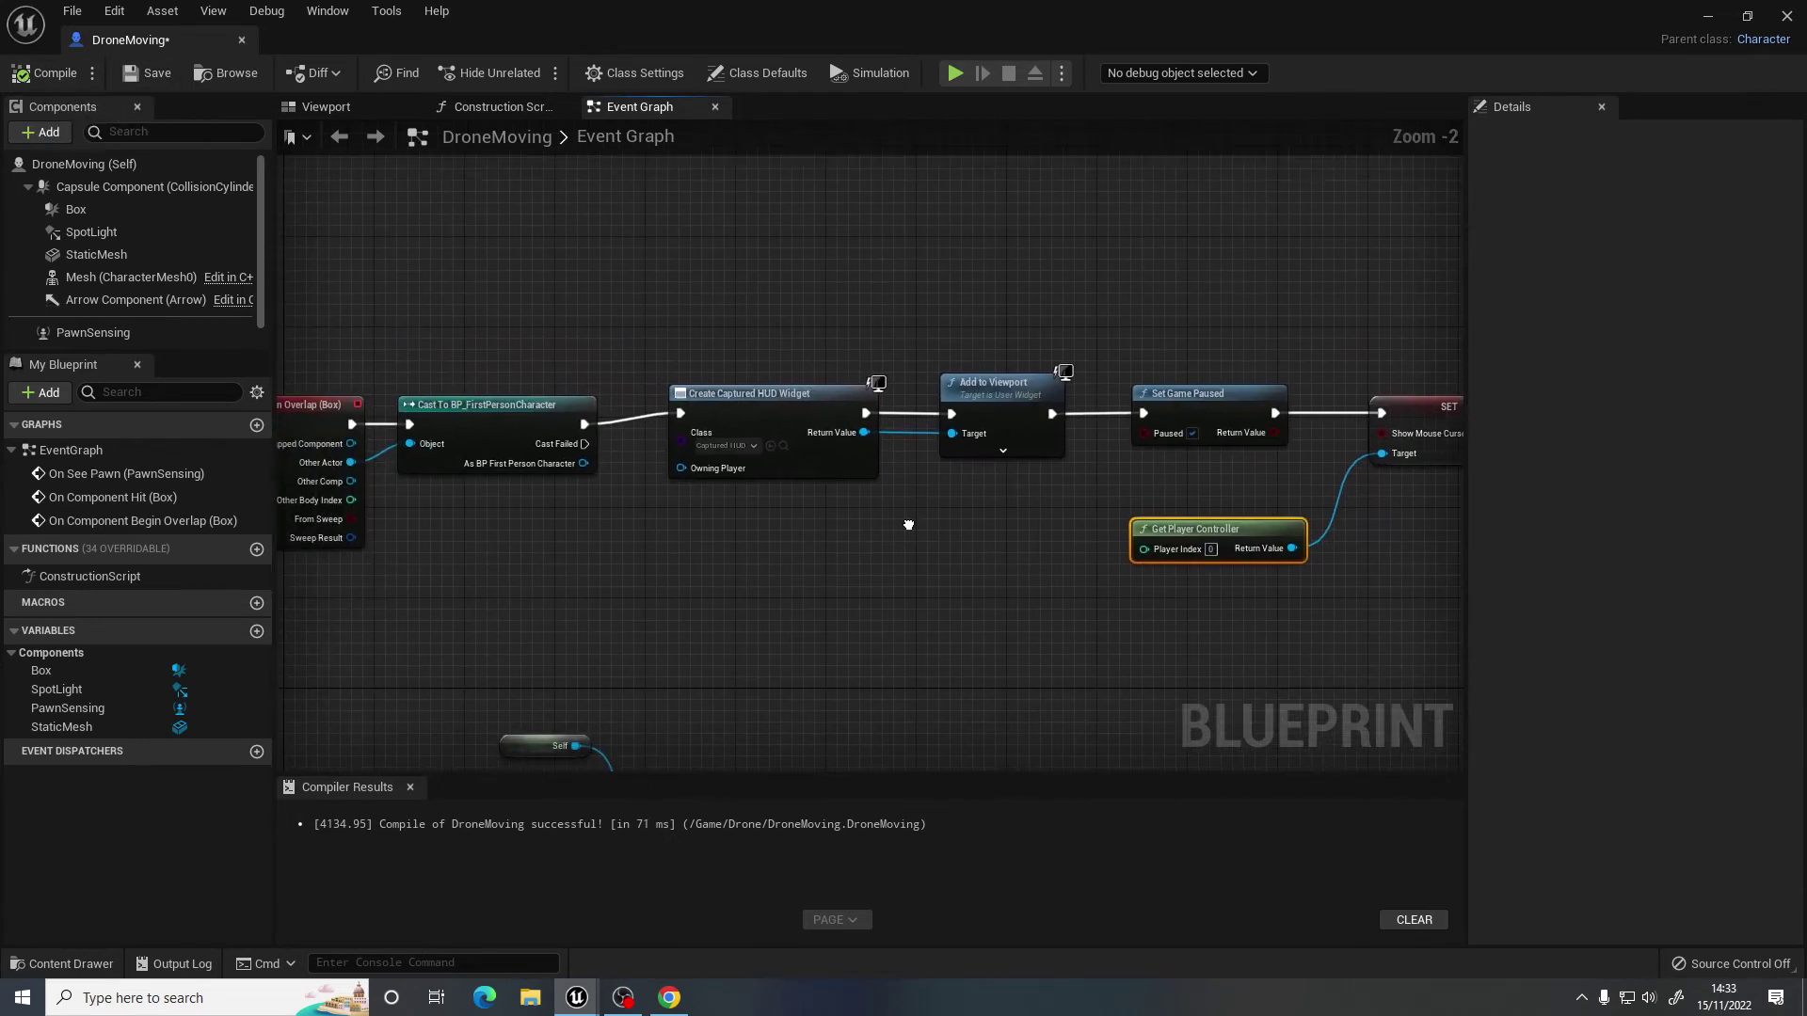
{"action": "scroll", "coordinate": [885, 513], "scroll_direction": "down", "scroll_amount": 1}
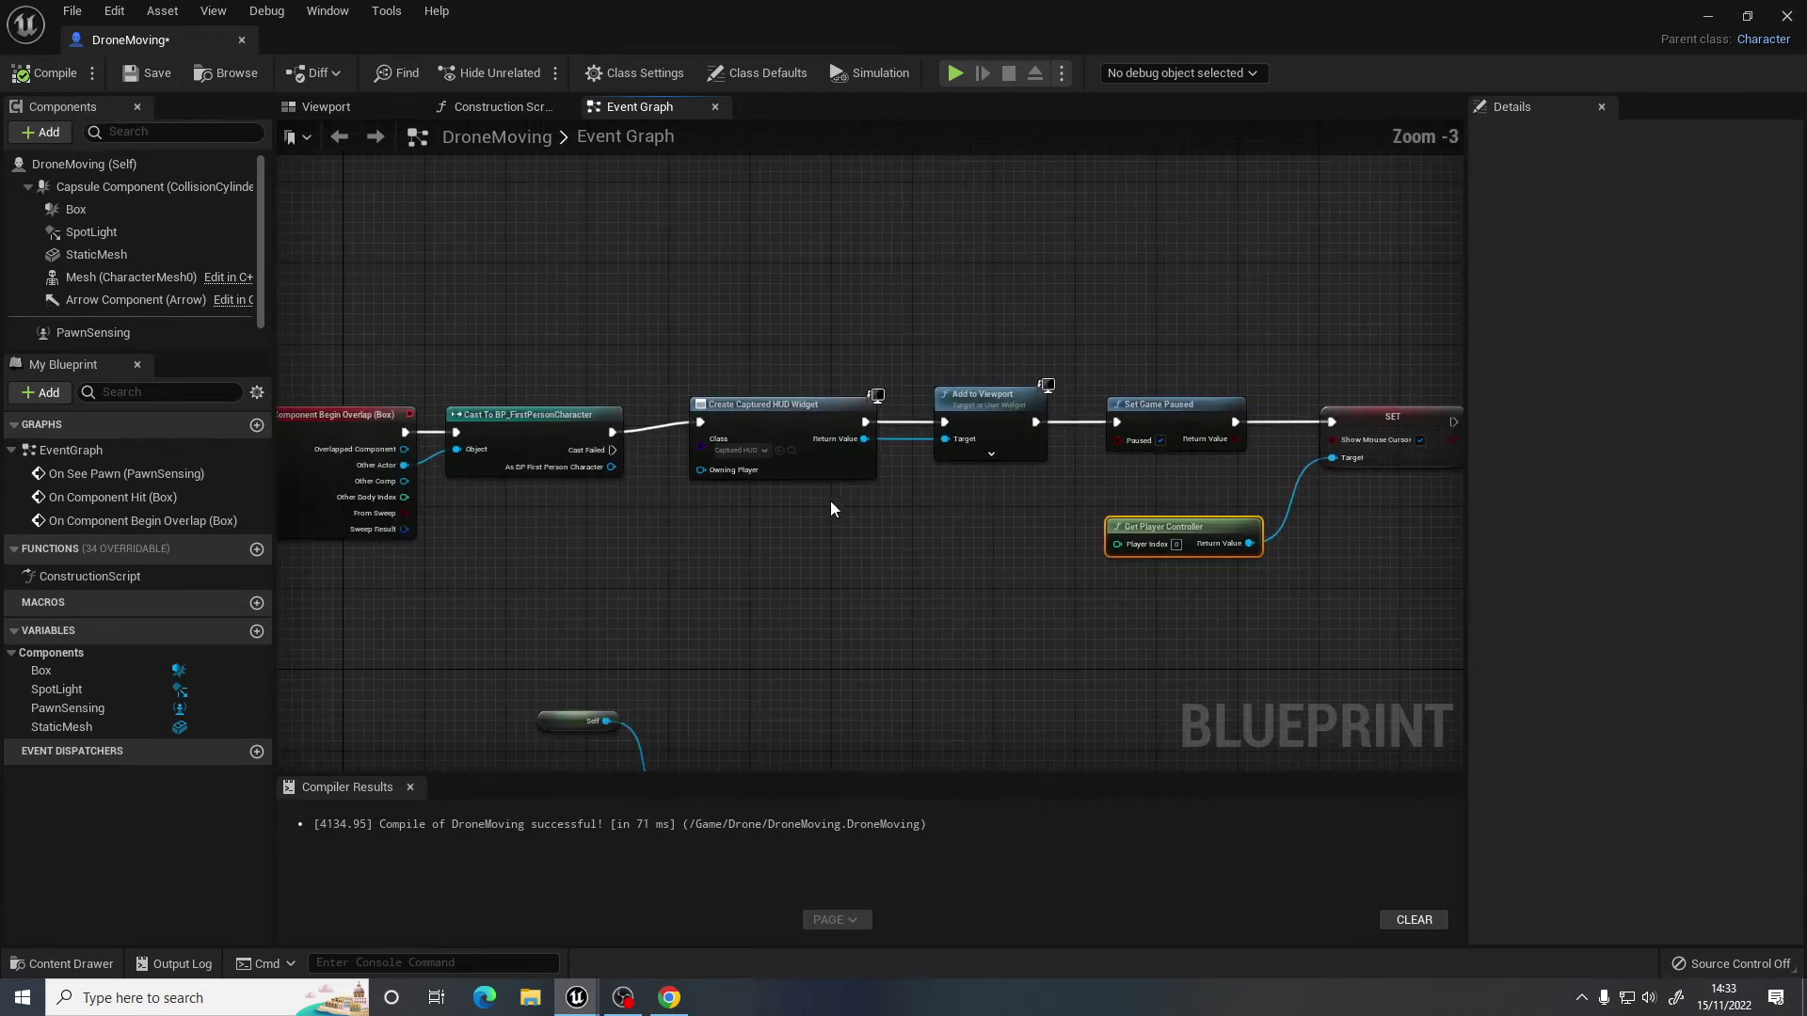
{"action": "left_click", "coordinate": [236, 40]}
{"action": "right_click_drag", "start_coordinate": [722, 520], "coordinate": [956, 523]}
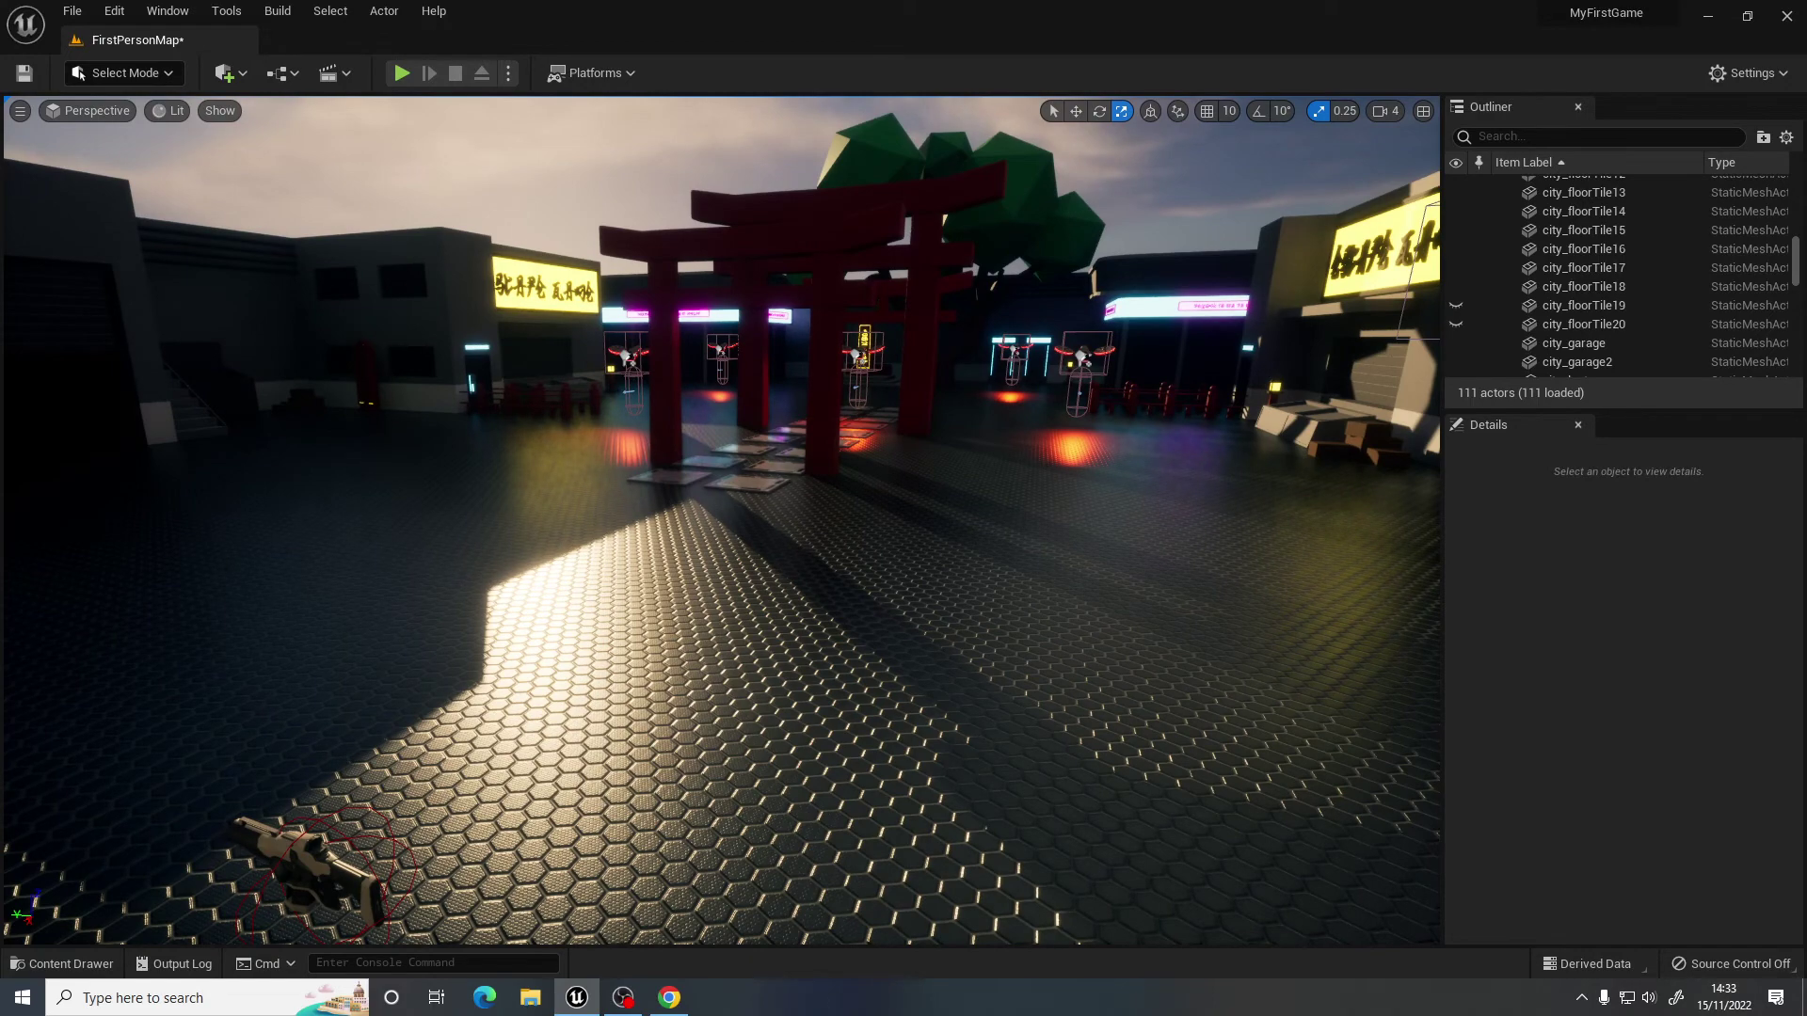
{"action": "right_click_drag", "start_coordinate": [722, 521], "coordinate": [649, 461]}
Create an Actor blueprint class named GameWin in the Content folder.
{"action": "left_click", "coordinate": [58, 966]}
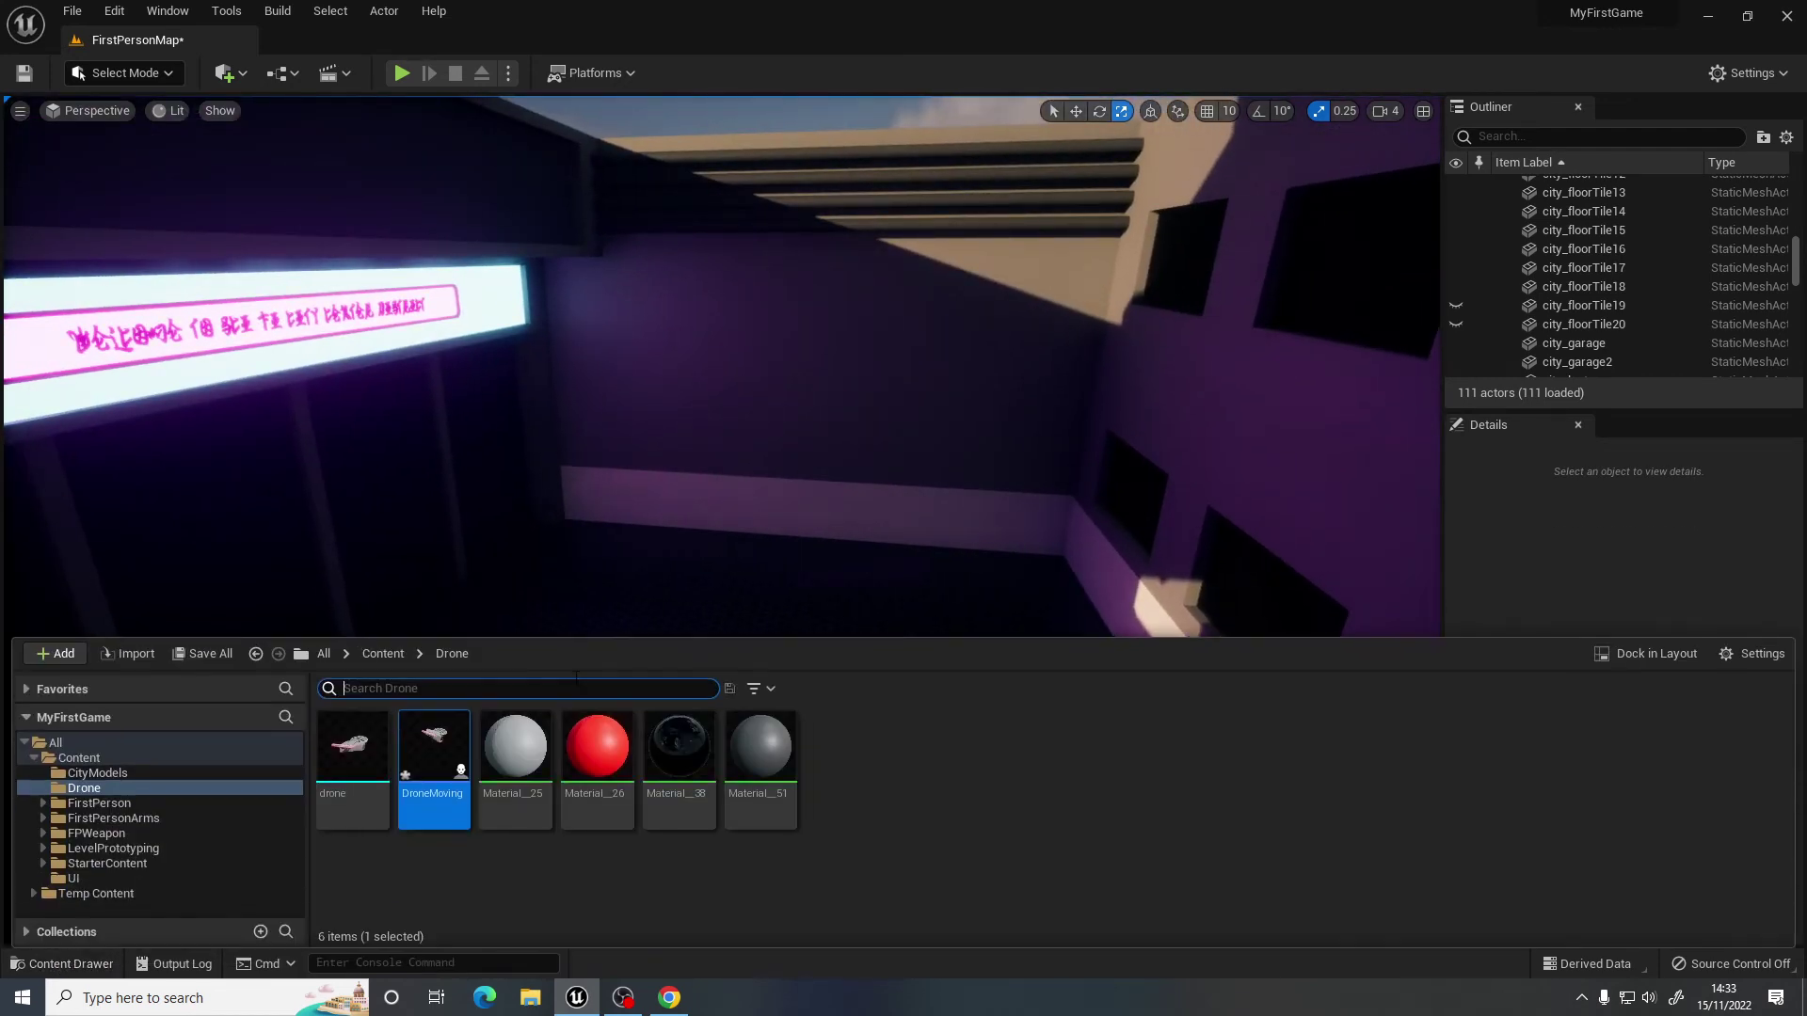
{"action": "left_click", "coordinate": [1027, 796]}
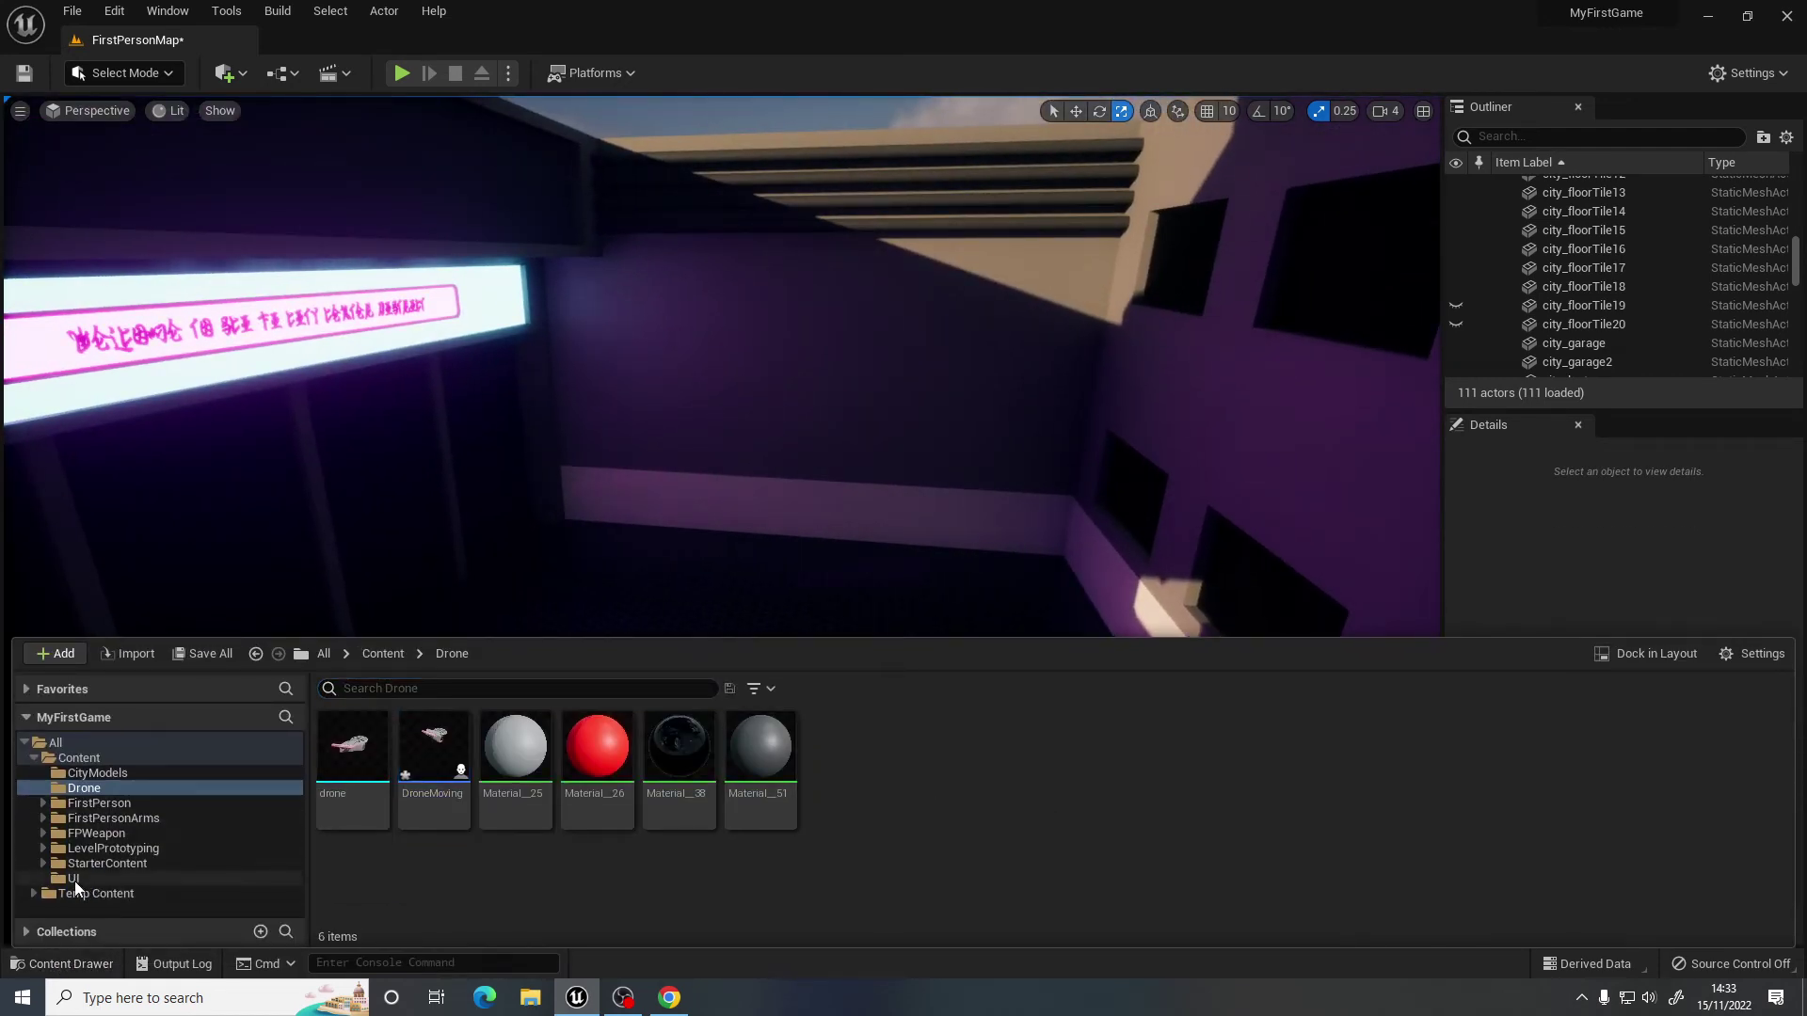
{"action": "left_click", "coordinate": [79, 758]}
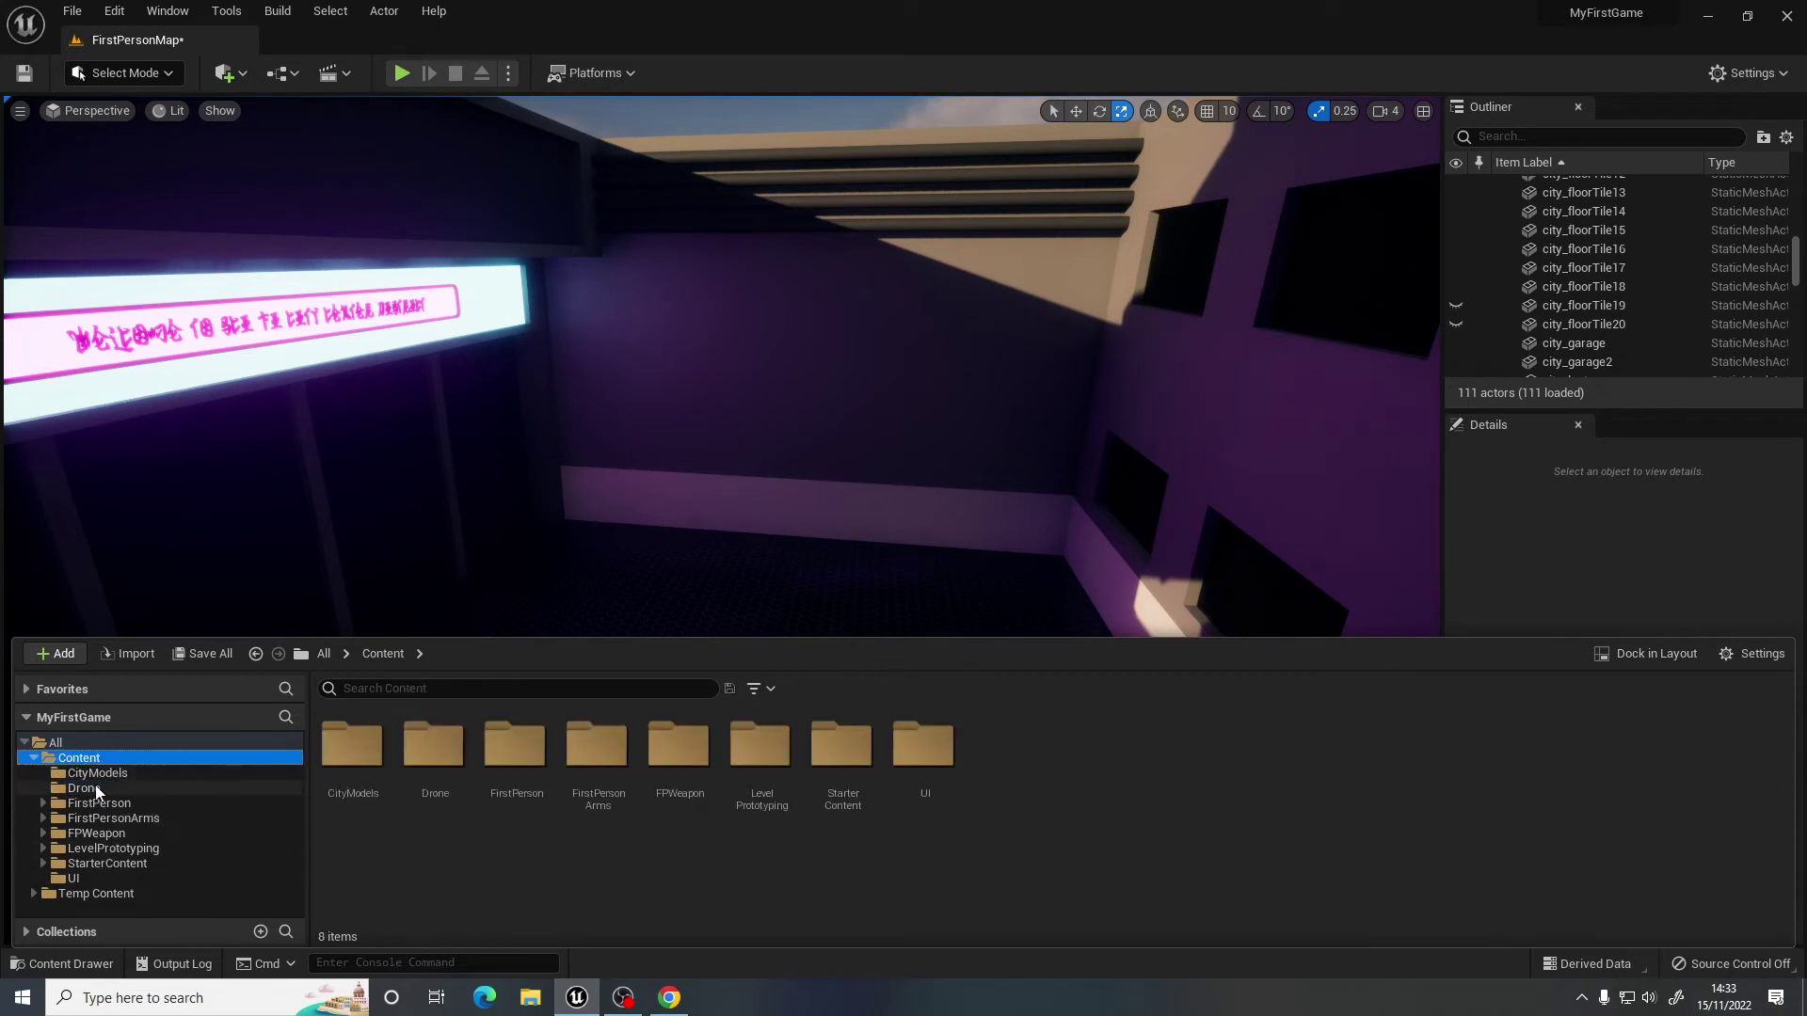
{"action": "left_click", "coordinate": [97, 789]}
{"action": "left_click", "coordinate": [175, 760]}
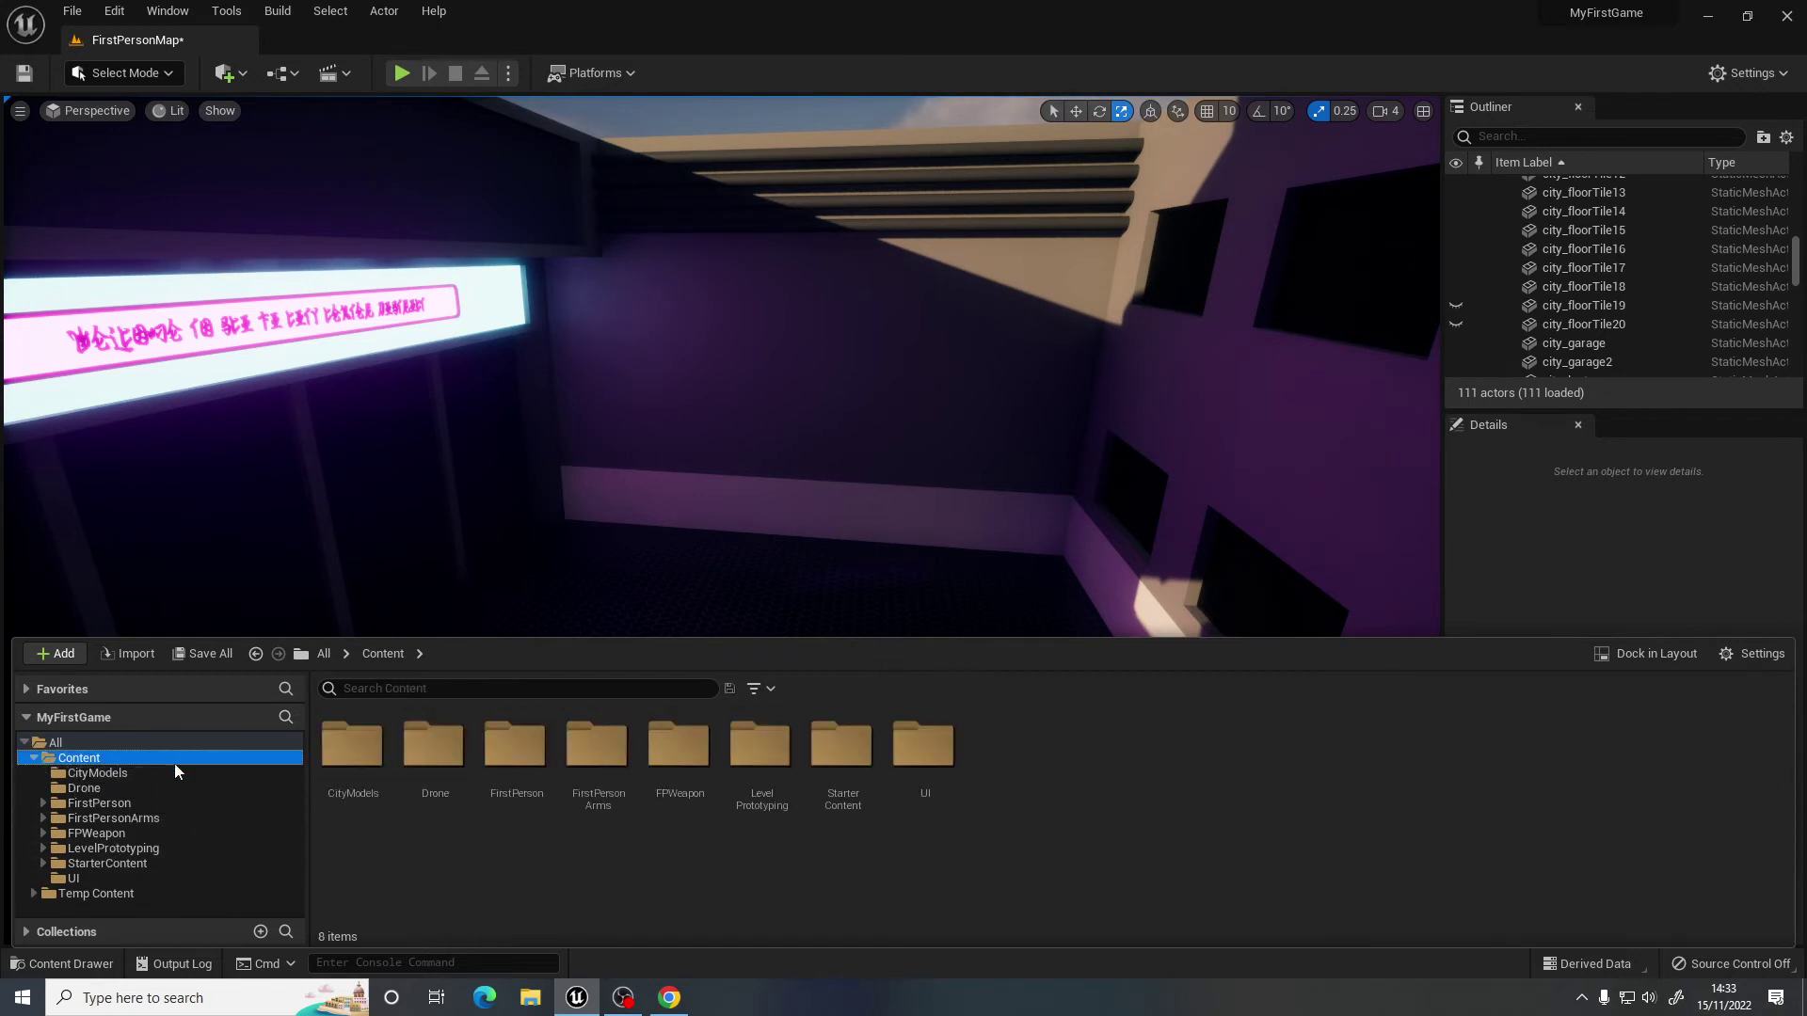
{"action": "right_click", "coordinate": [1093, 786]}
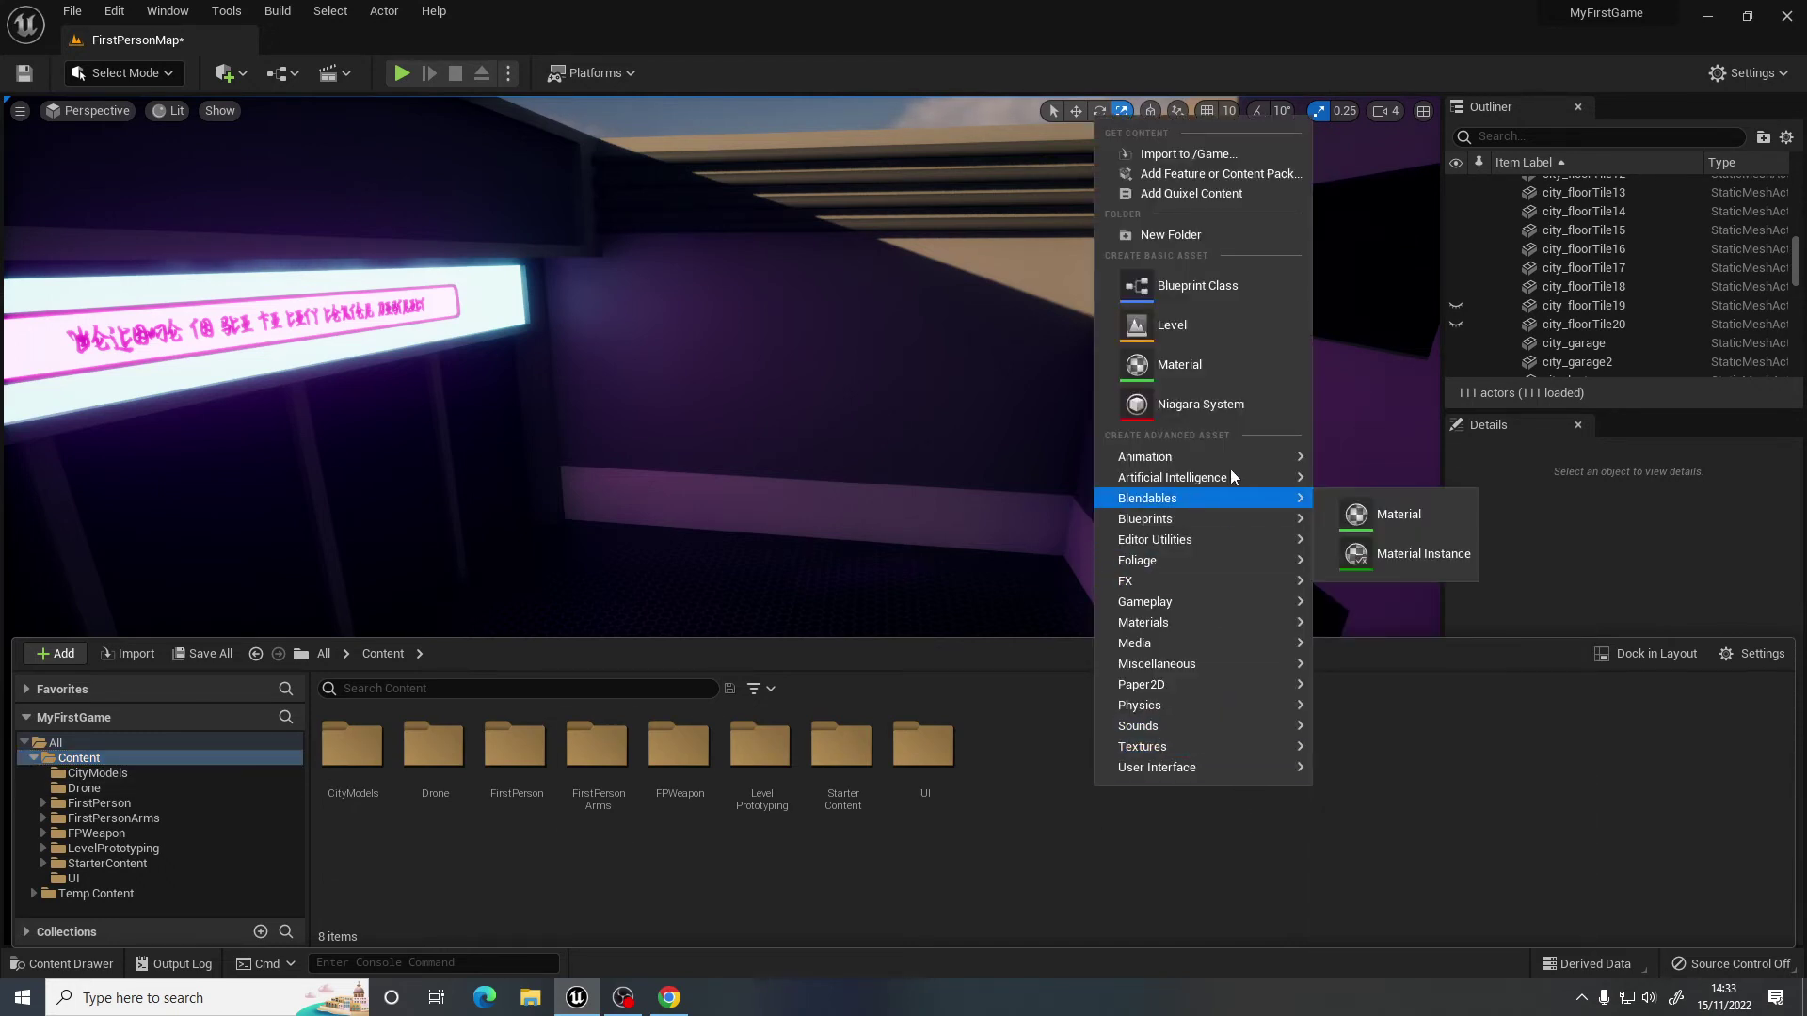
{"action": "left_click", "coordinate": [1219, 290]}
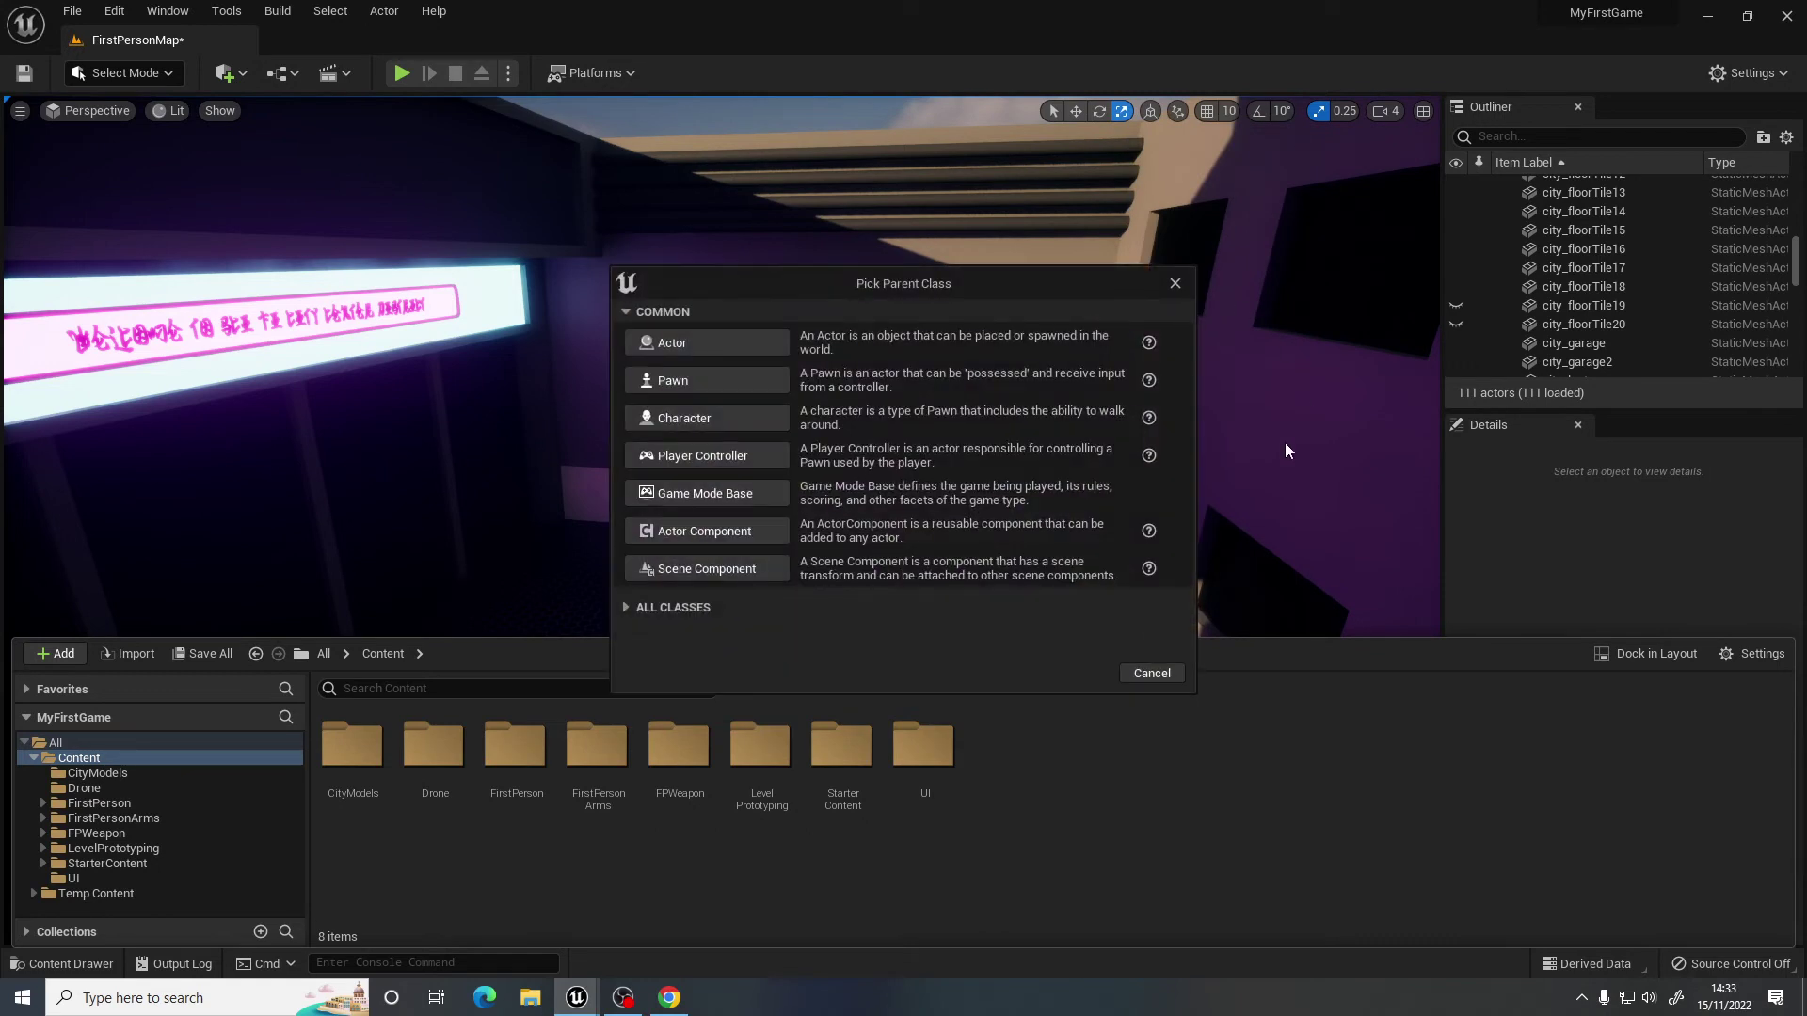
{"action": "left_click", "coordinate": [690, 343]}
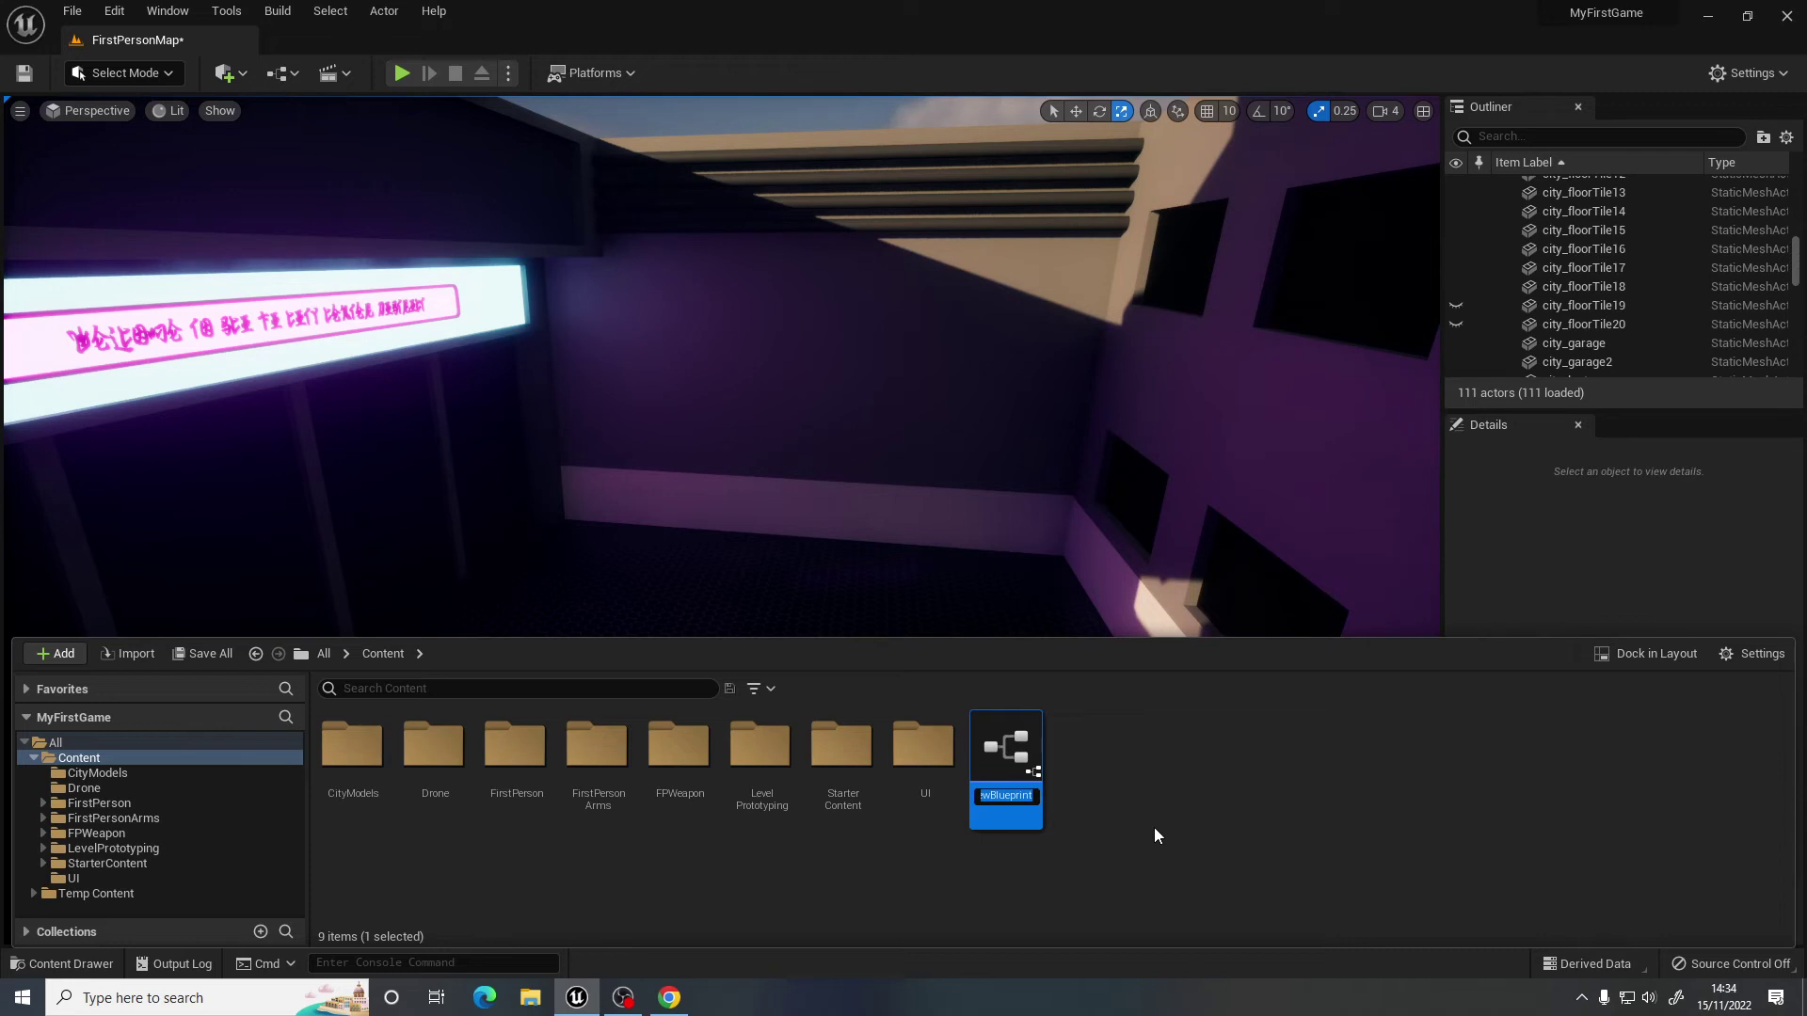
{"action": "type", "text": "GameWin"}
{"action": "key", "text": "Return"}
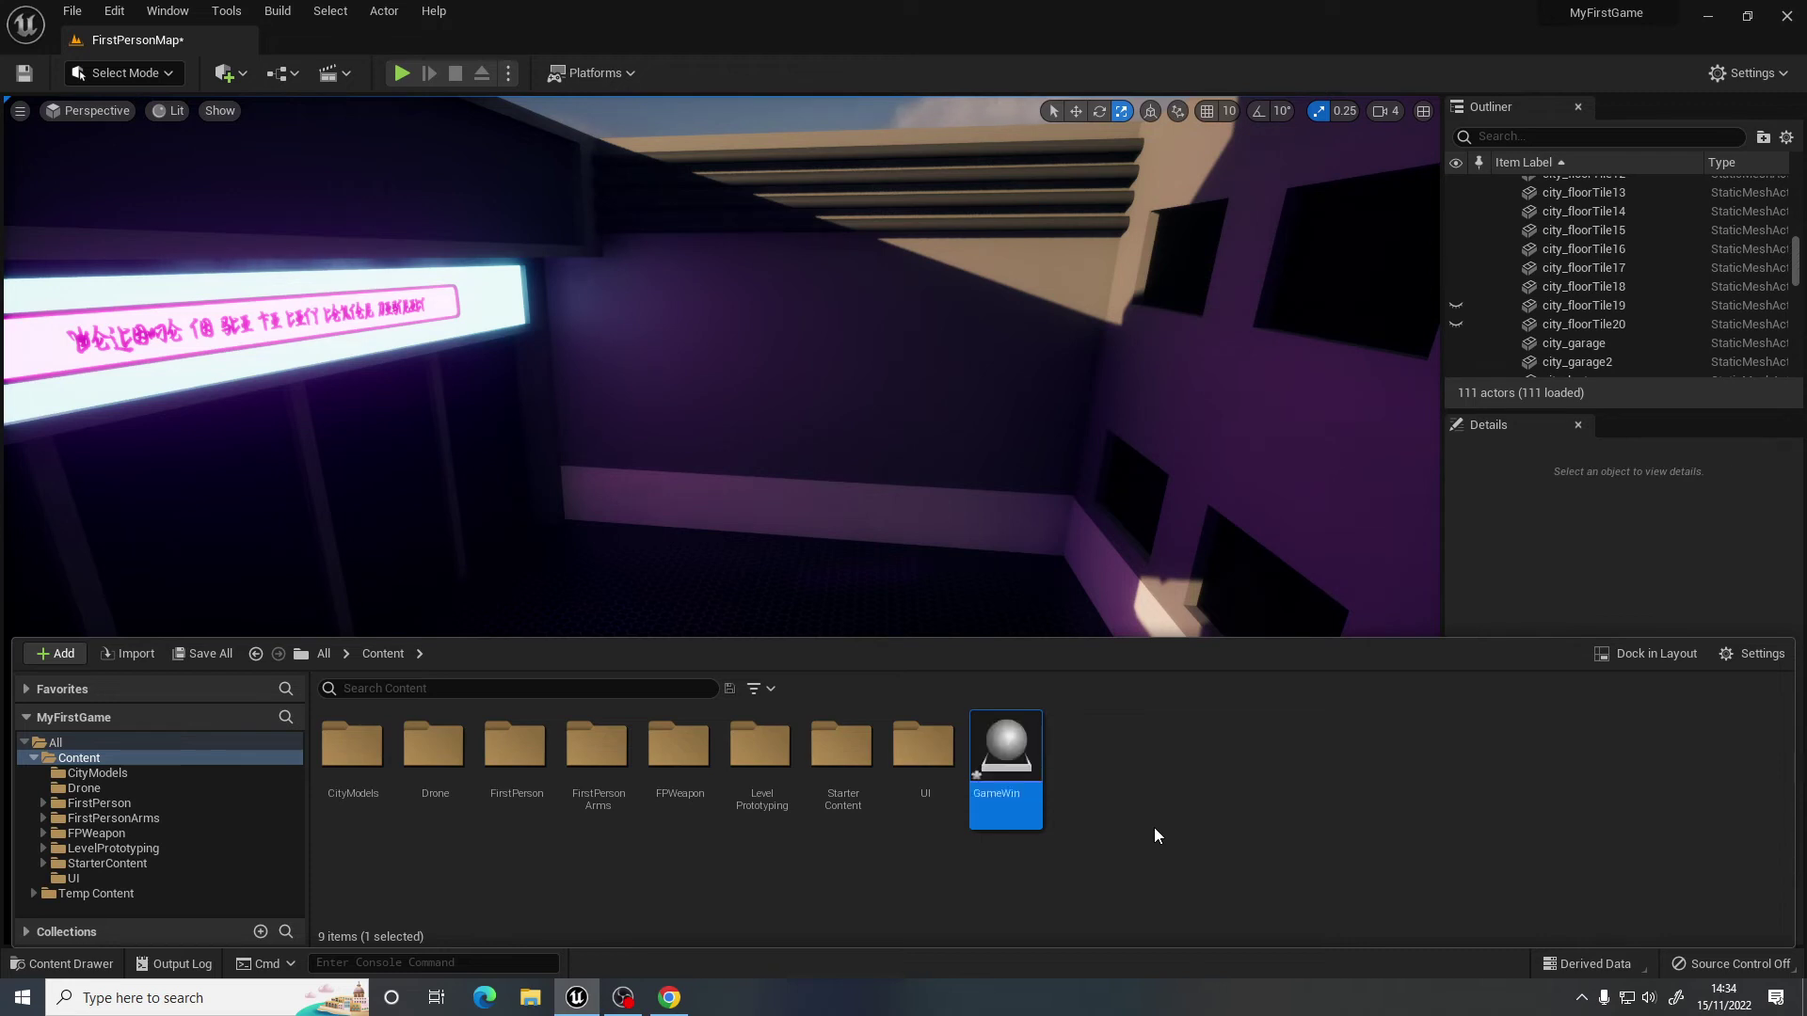
Open the GameWin blueprint and add a Box Collision component under DefaultSceneRoot.
{"action": "double_click", "coordinate": [1003, 749]}
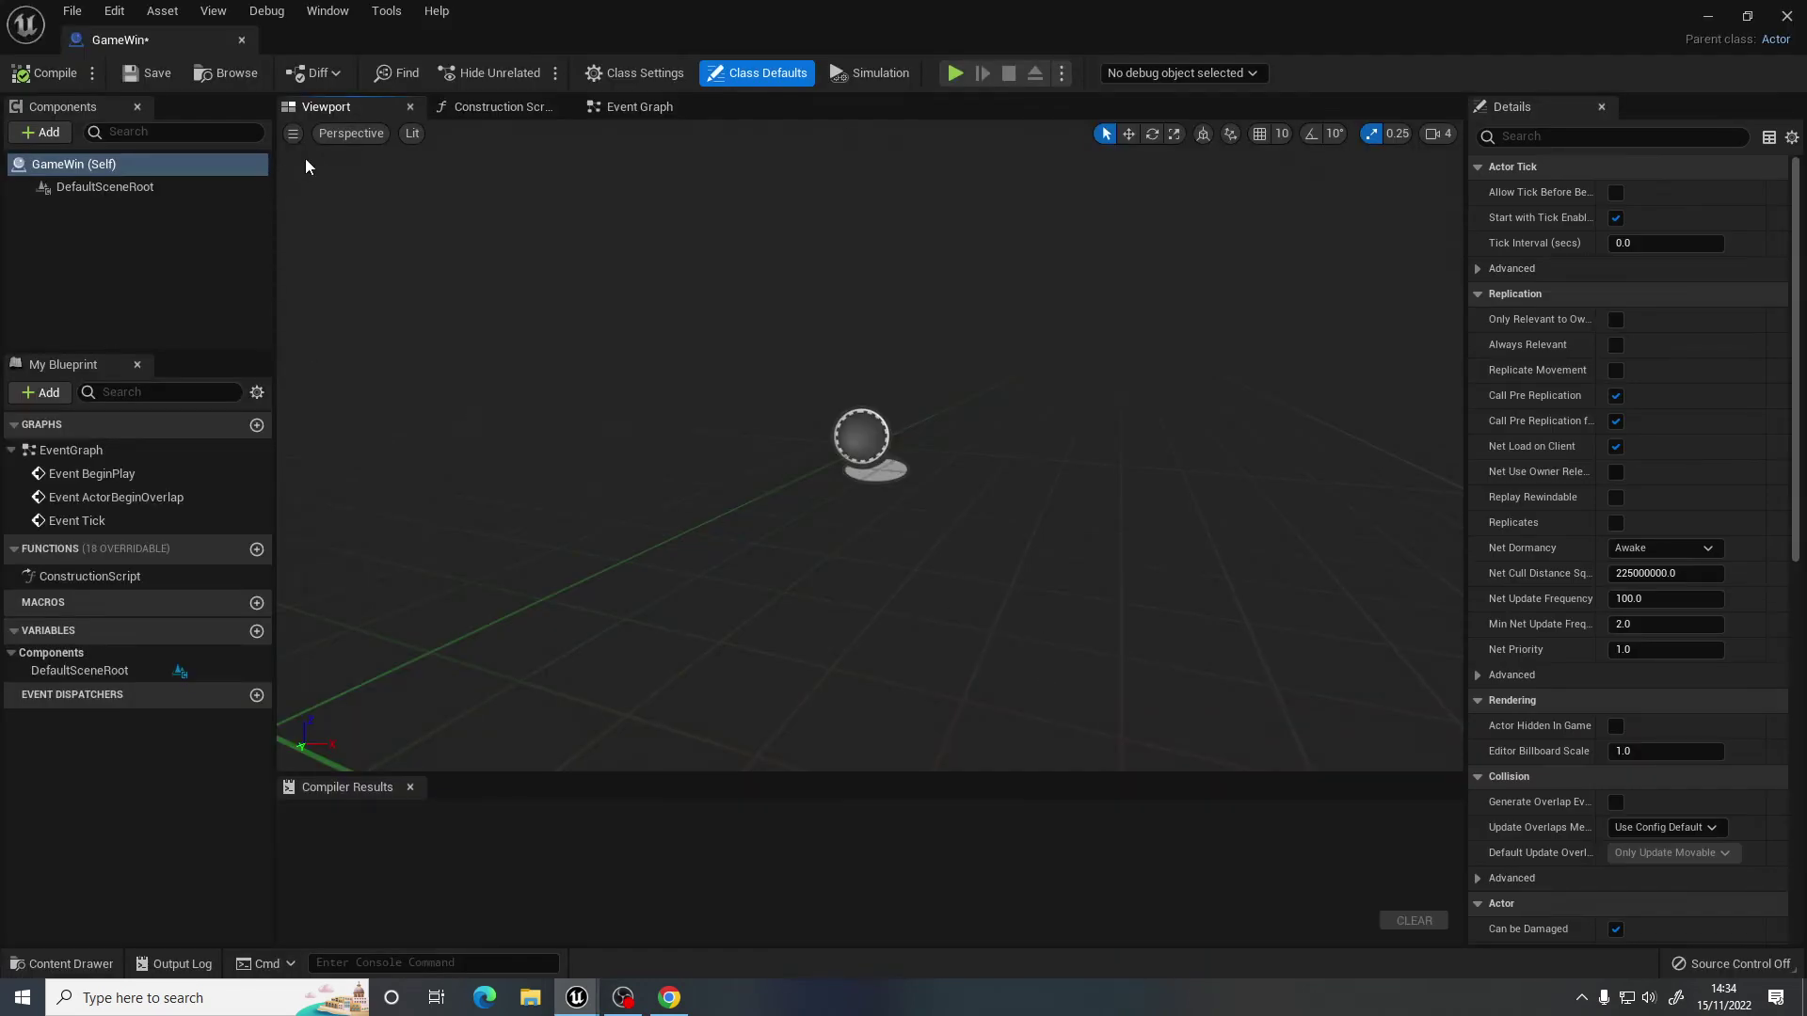
{"action": "left_click", "coordinate": [53, 132]}
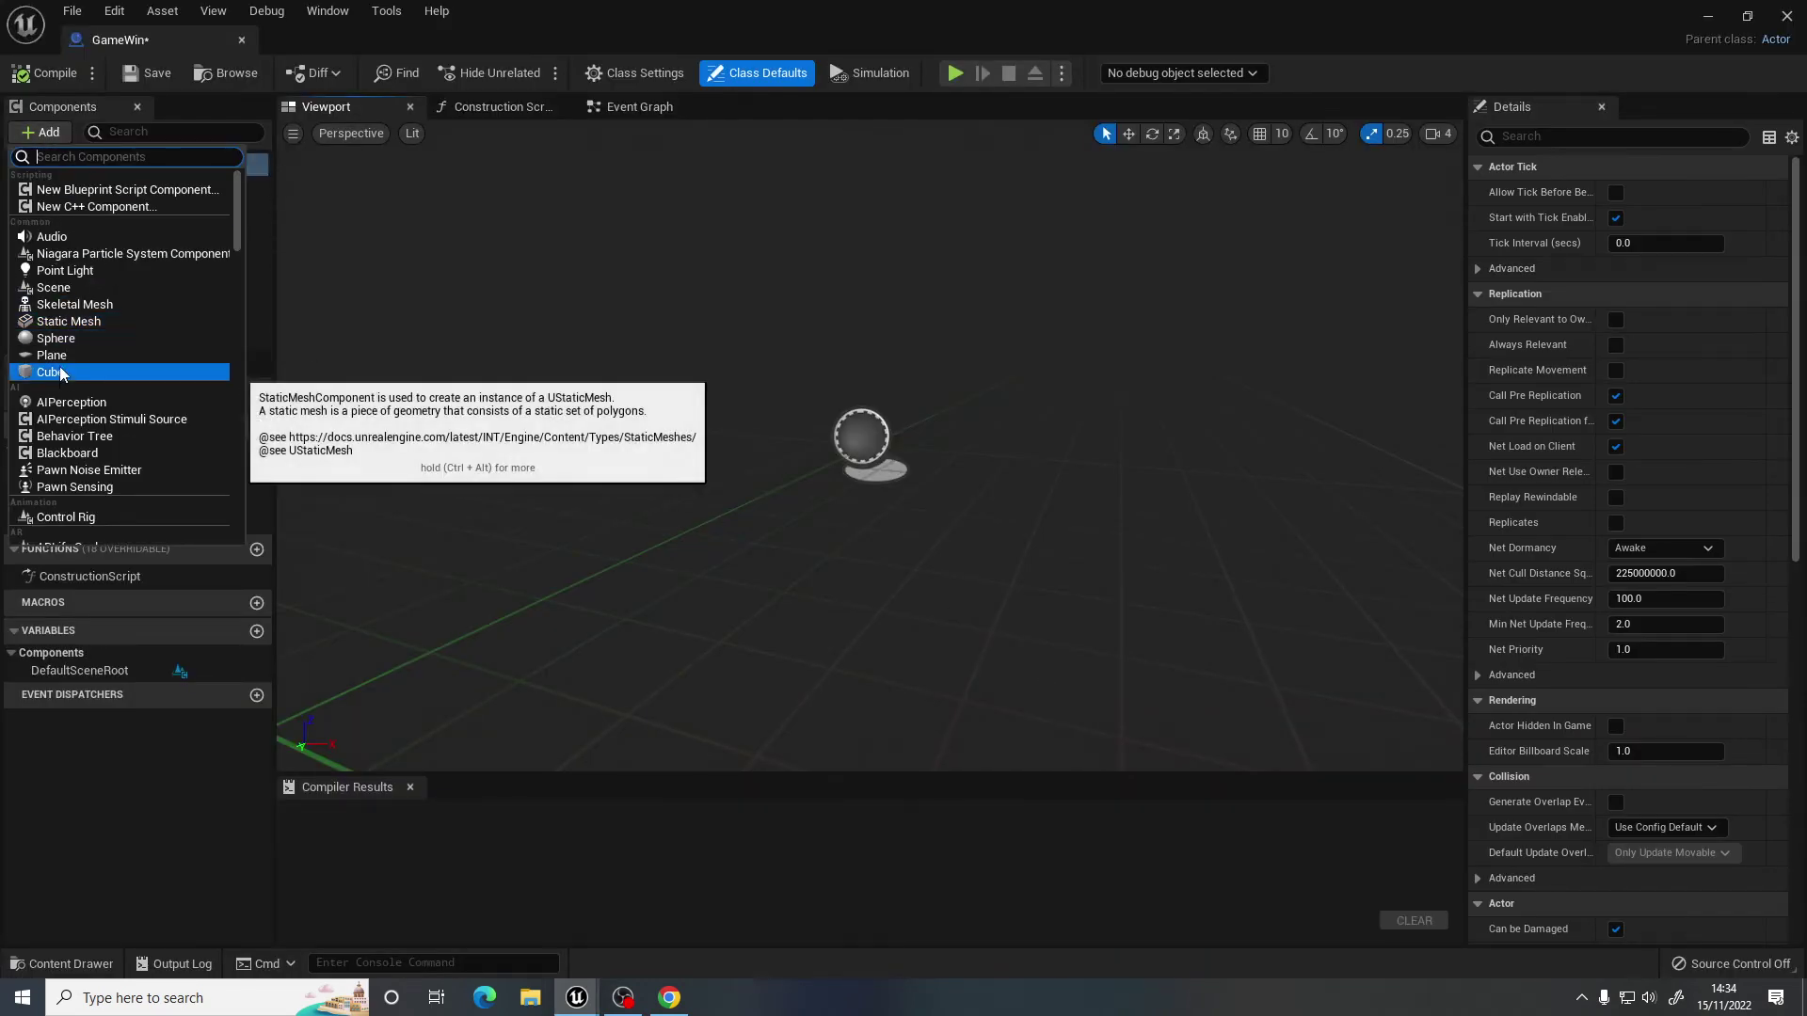
{"action": "scroll", "coordinate": [110, 386], "scroll_direction": "down", "scroll_amount": 3}
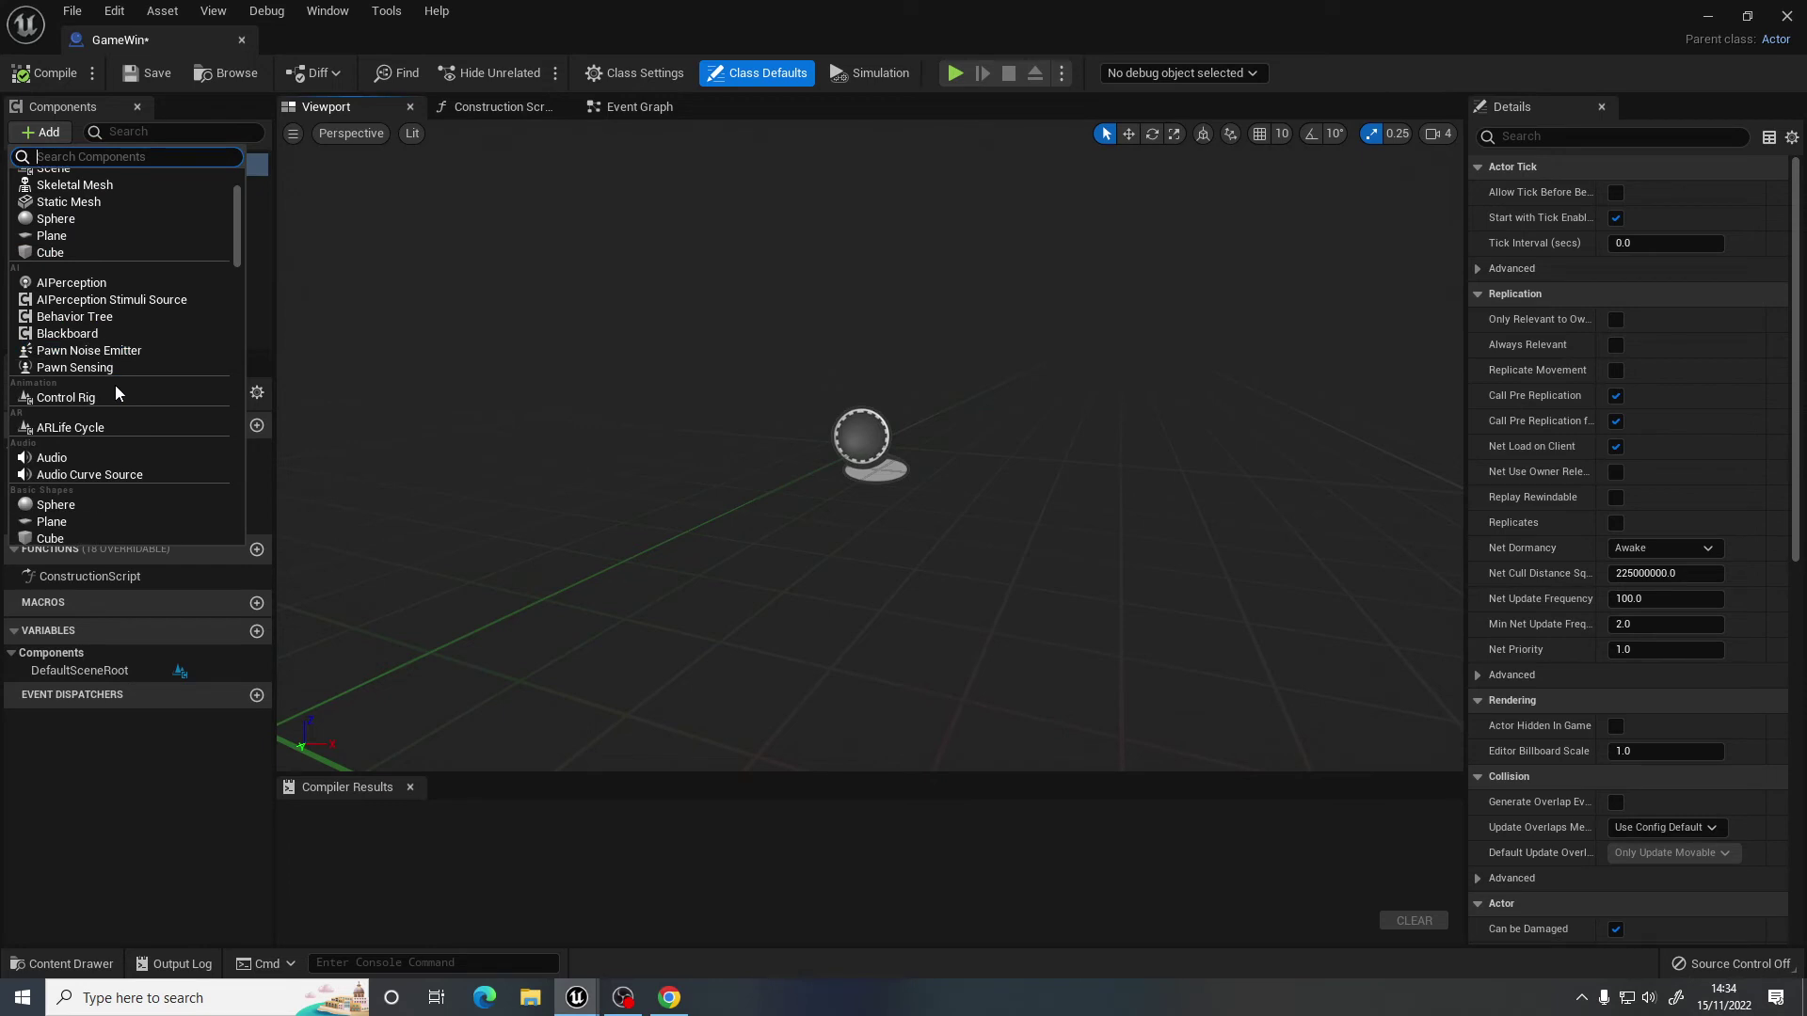
{"action": "type", "text": "box"}
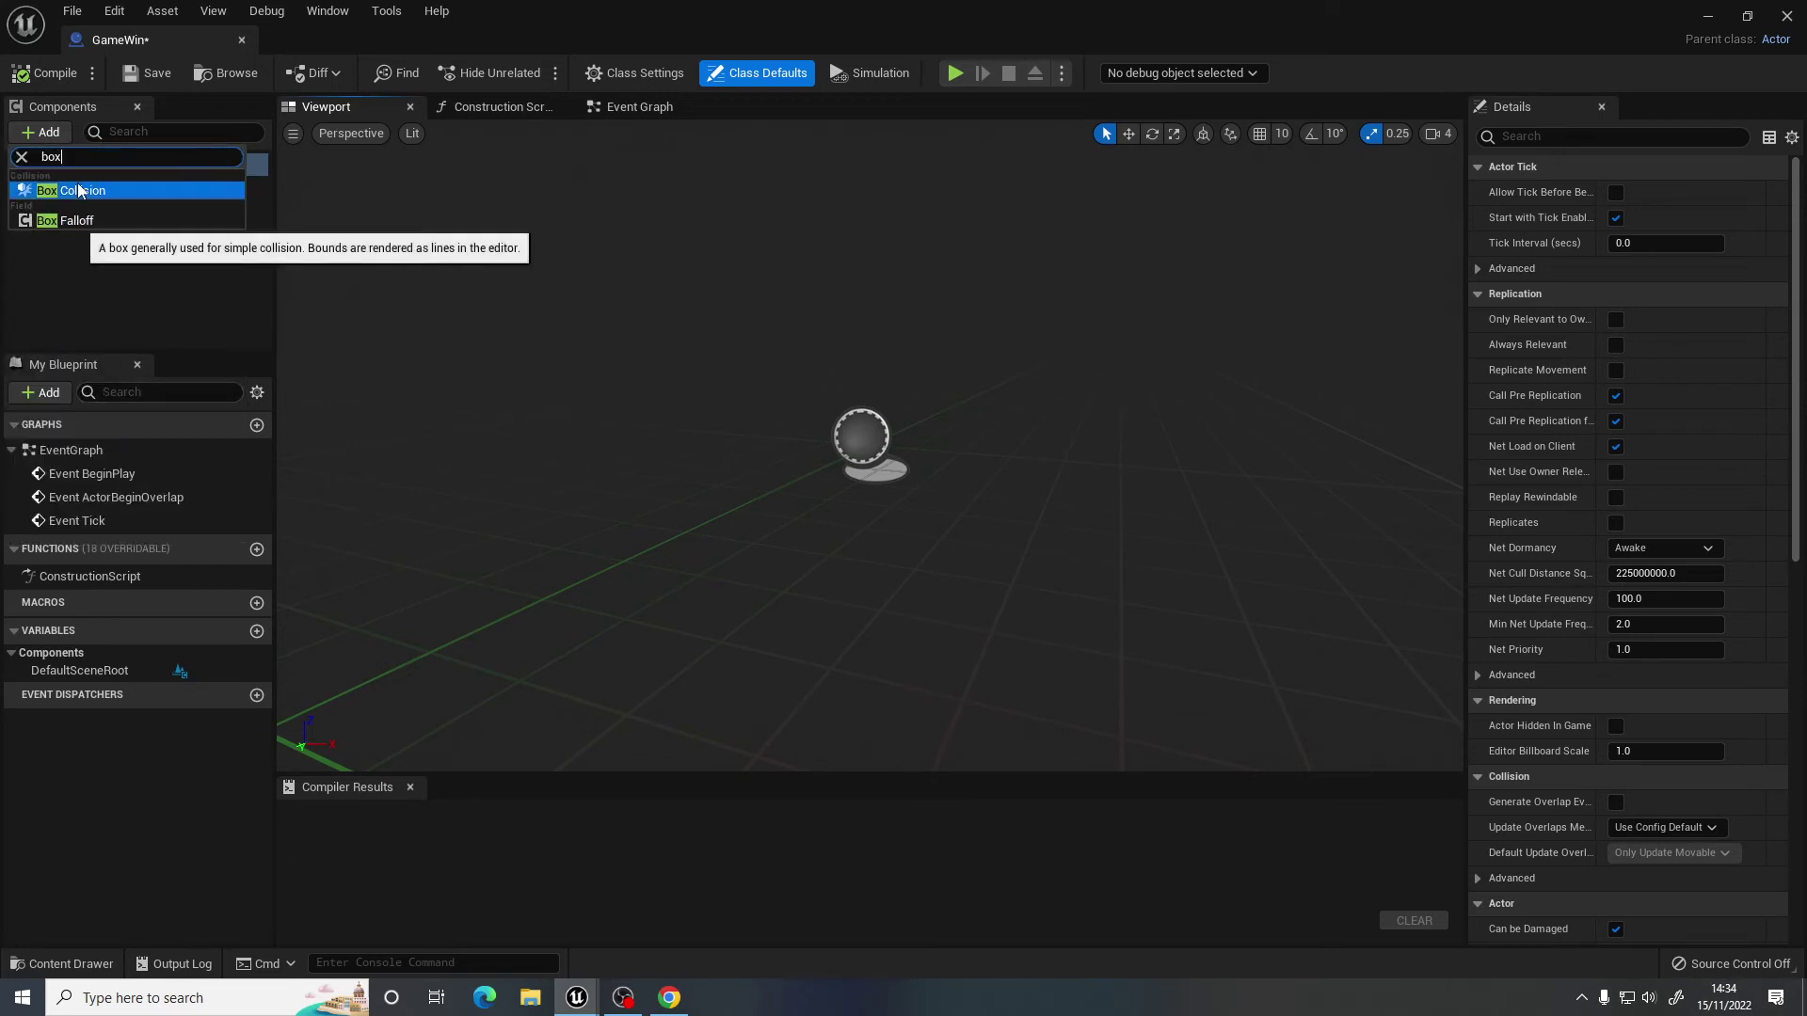
{"action": "left_click", "coordinate": [75, 185]}
Scale the Box collision uniformly to 2.25 and raise it to about 41 on Z.
{"action": "mouse_move", "coordinate": [853, 535]}
{"action": "right_mouse_down"}
{"action": "mouse_move", "coordinate": [811, 557]}
{"action": "mouse_move", "coordinate": [854, 518]}
{"action": "right_mouse_up"}
{"action": "key", "text": "s"}
{"action": "key", "text": "e"}
{"action": "key", "text": "r"}
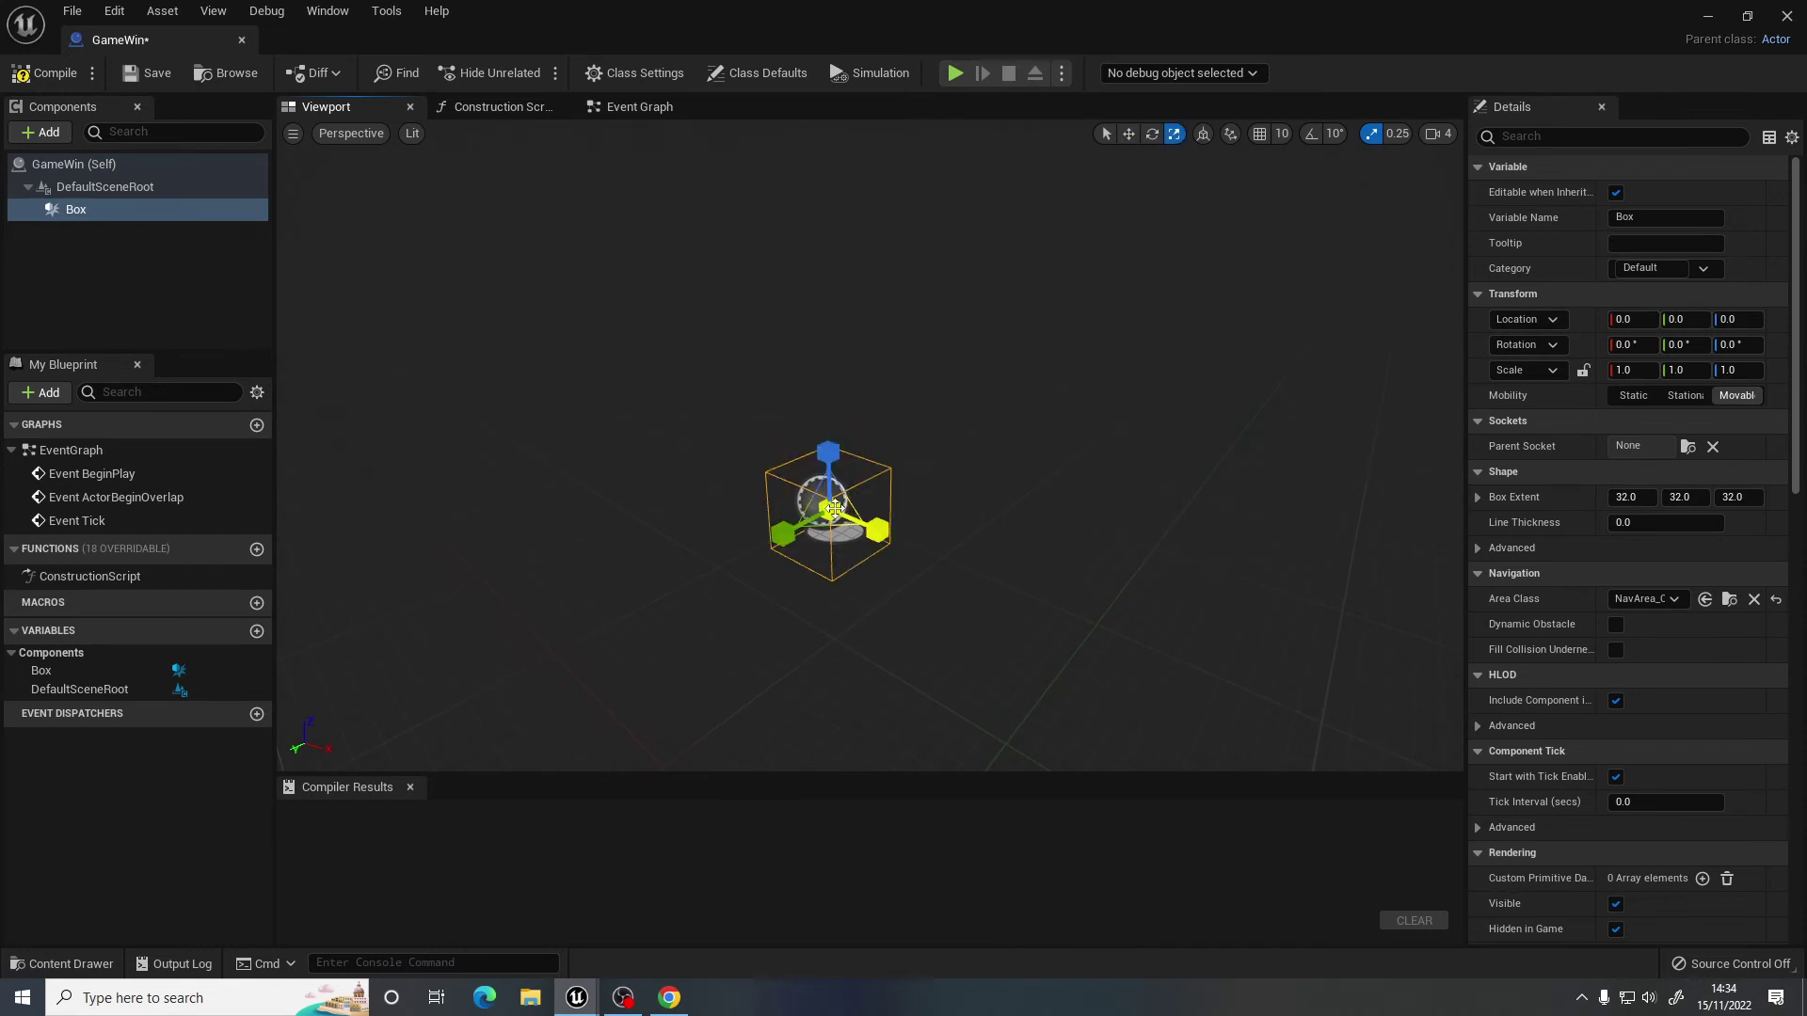
{"action": "left_click_drag", "start_coordinate": [819, 490], "coordinate": [819, 408]}
{"action": "key", "text": "w"}
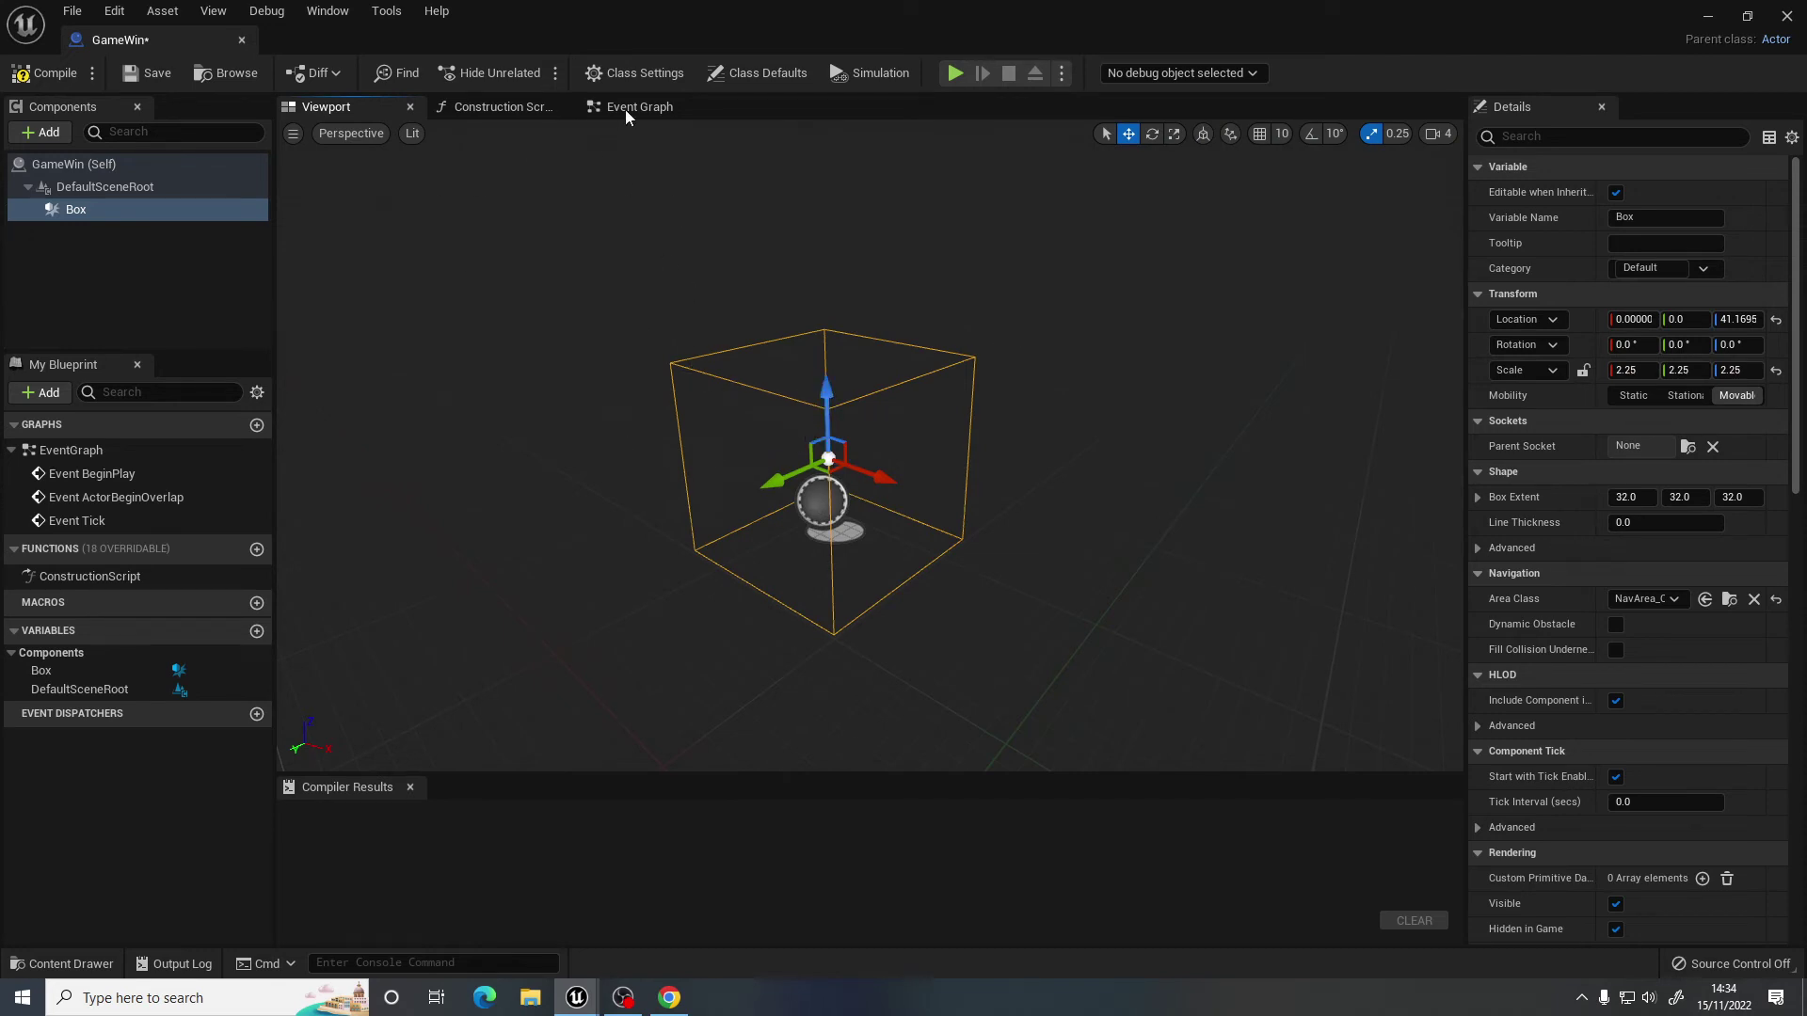
Delete all the default event nodes from GameWin's Event Graph.
{"action": "left_click", "coordinate": [650, 109]}
{"action": "left_click_drag", "start_coordinate": [732, 260], "coordinate": [1041, 684]}
{"action": "key", "text": "Delete"}
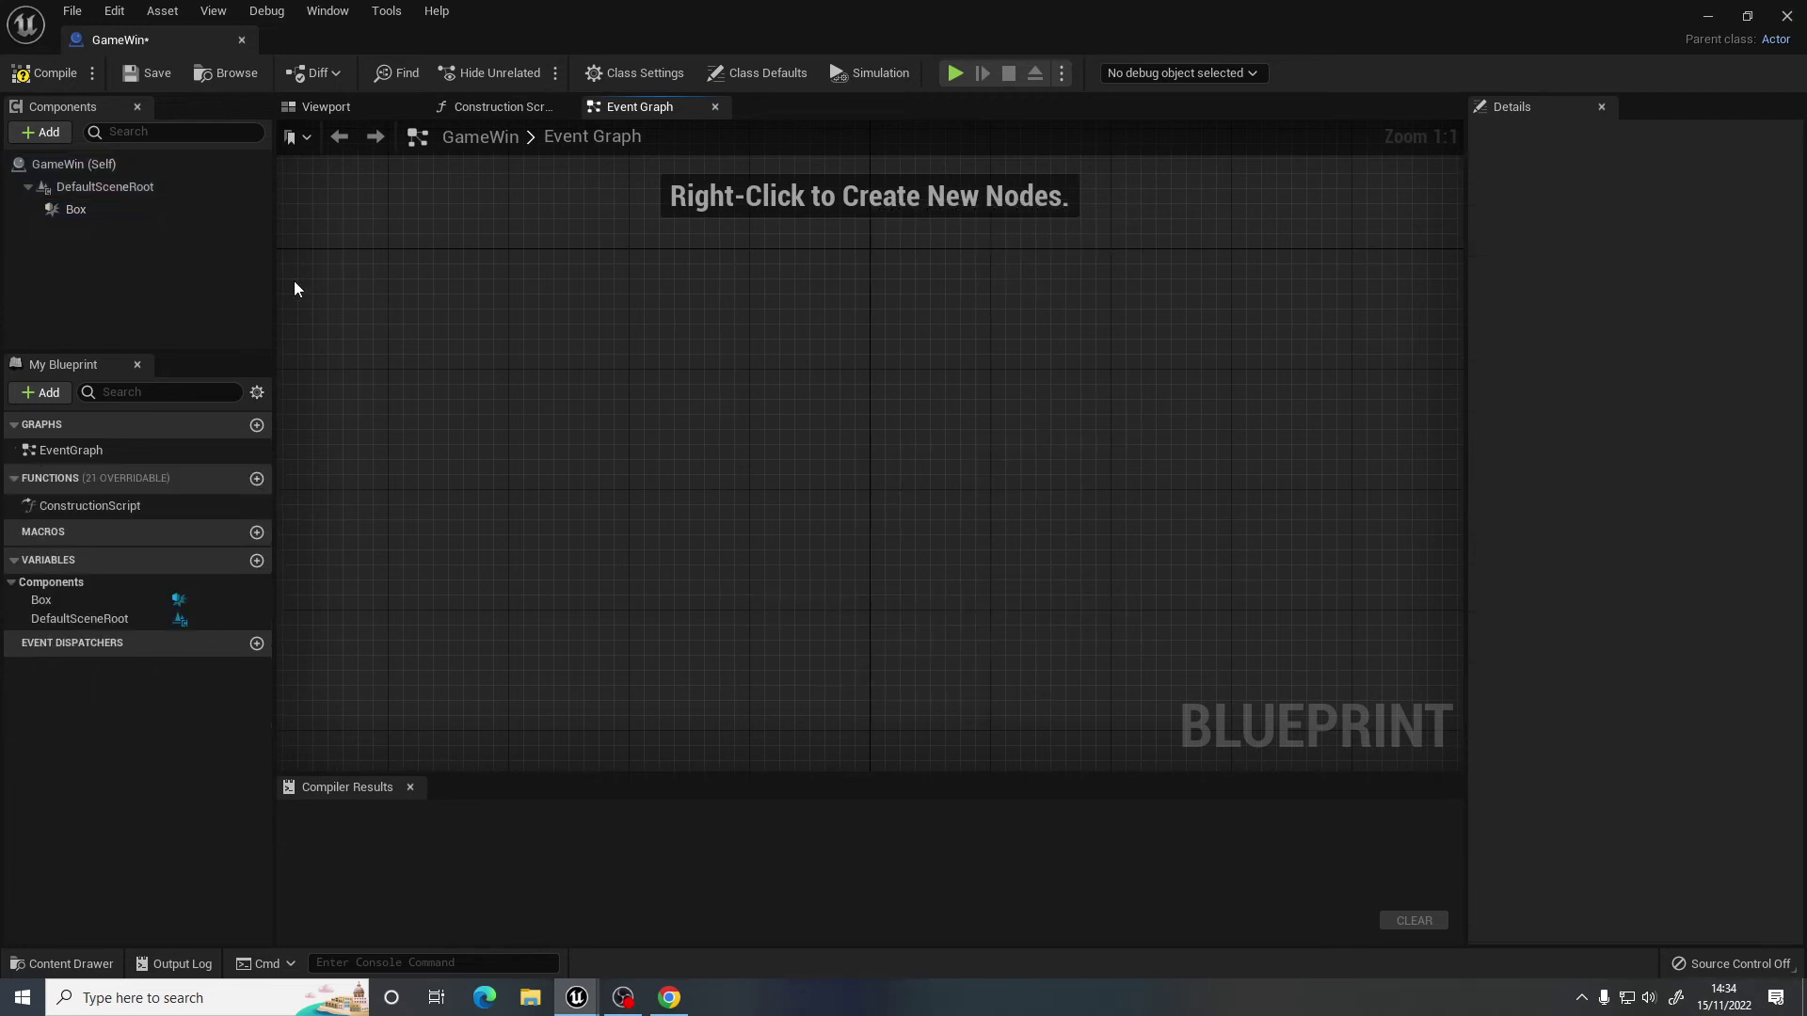
Add an On Component Begin Overlap event for the Box component to the Event Graph.
{"action": "left_click", "coordinate": [73, 208]}
{"action": "right_click", "coordinate": [593, 350]}
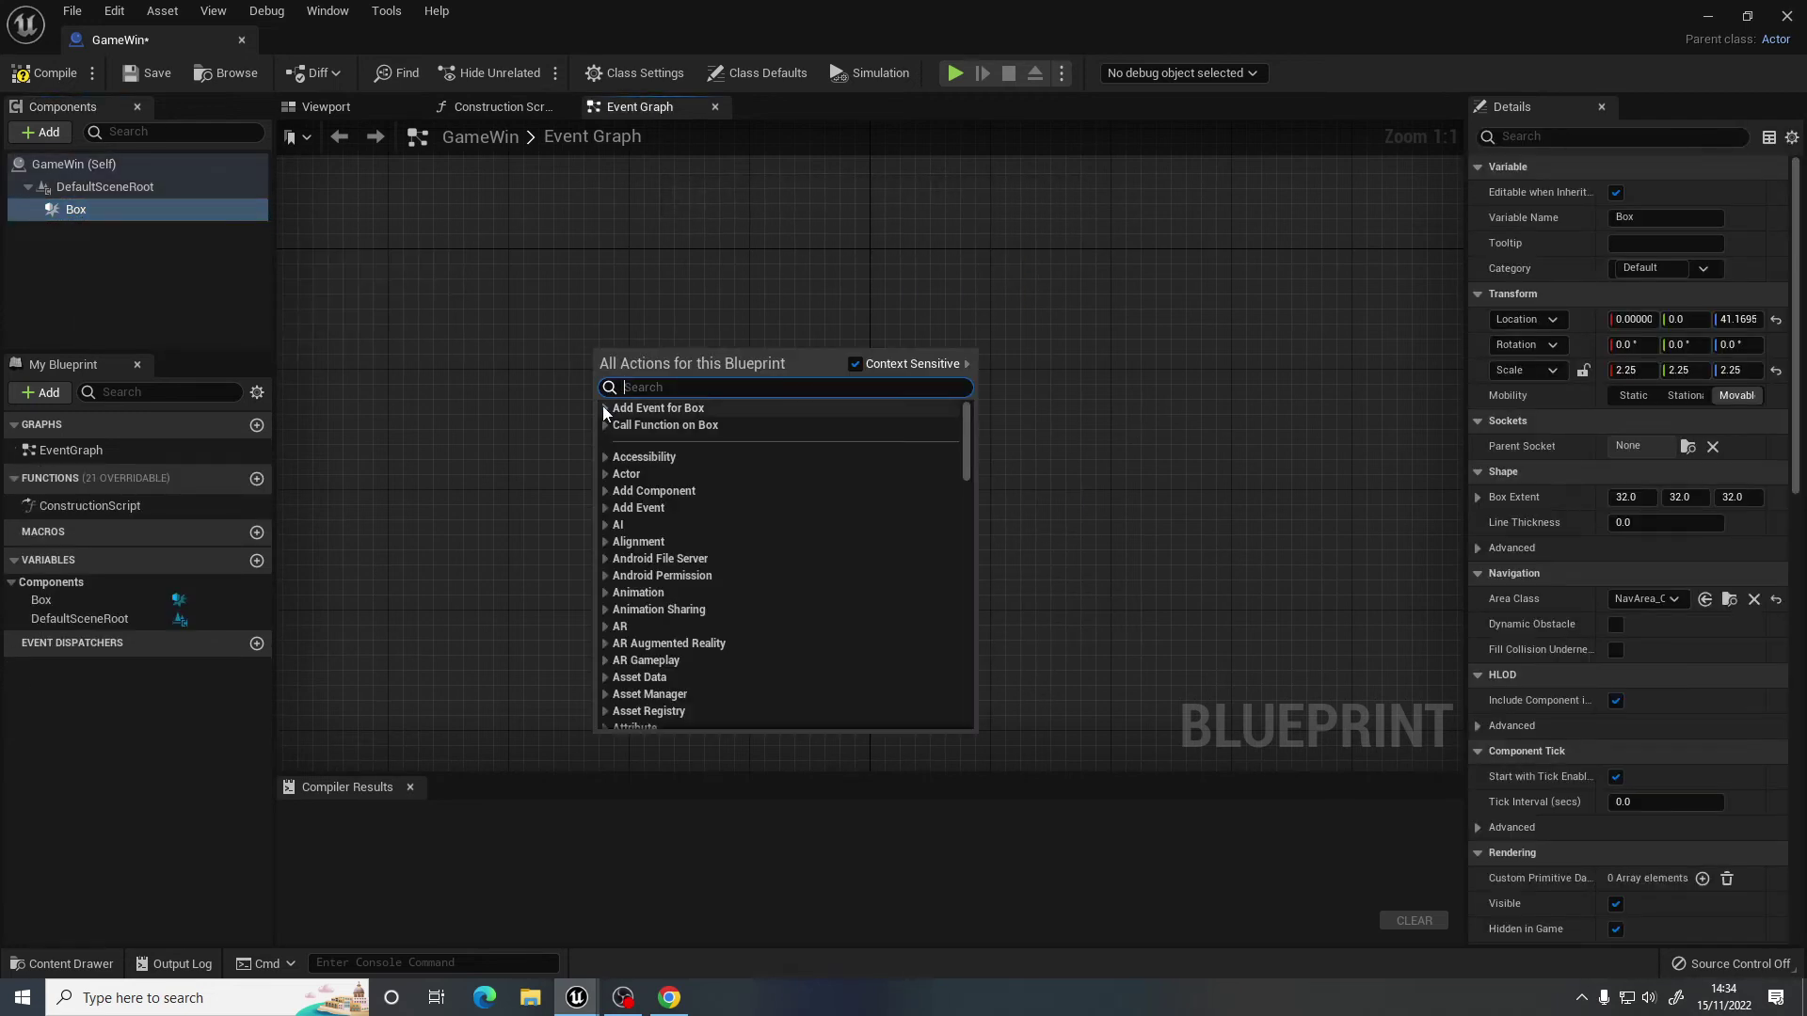
{"action": "left_click", "coordinate": [606, 407]}
{"action": "left_click", "coordinate": [614, 425]}
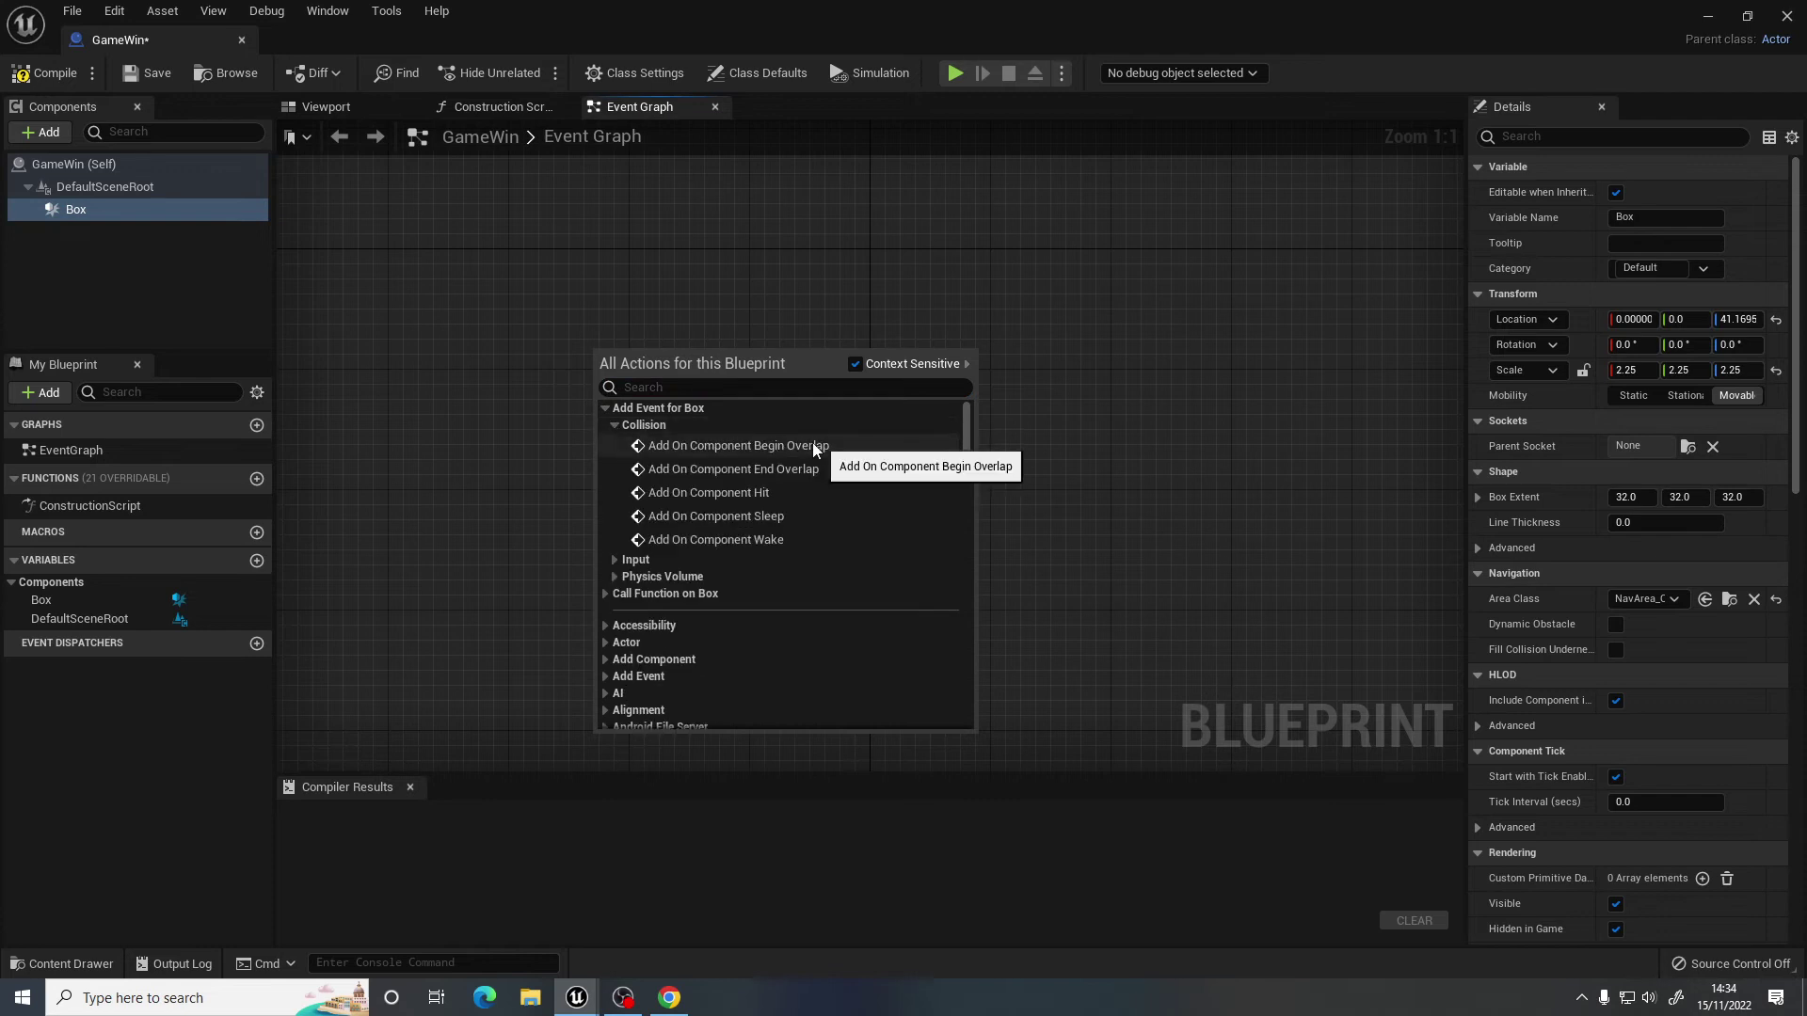
{"action": "left_click", "coordinate": [735, 447]}
{"action": "left_click_drag", "start_coordinate": [850, 416], "coordinate": [746, 403]}
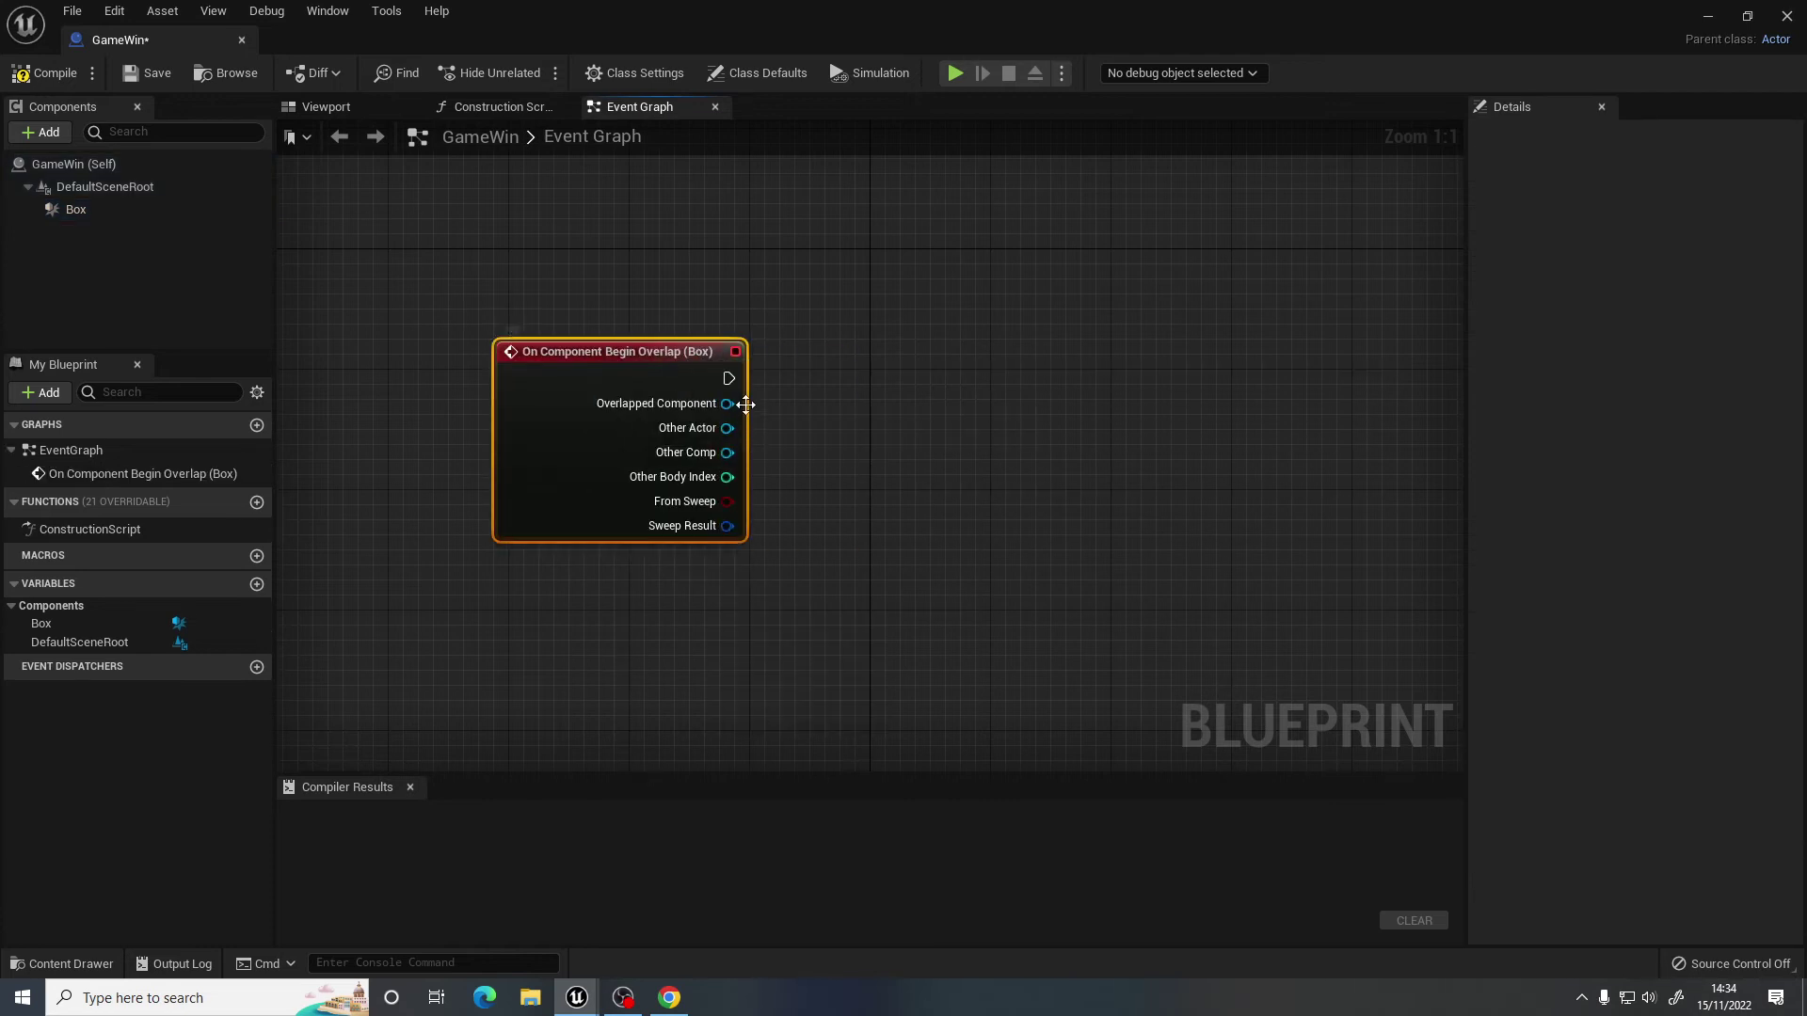
Add a Create Widget node driven by the Box overlap event's execution output.
{"action": "left_click_drag", "start_coordinate": [856, 379], "coordinate": [855, 379]}
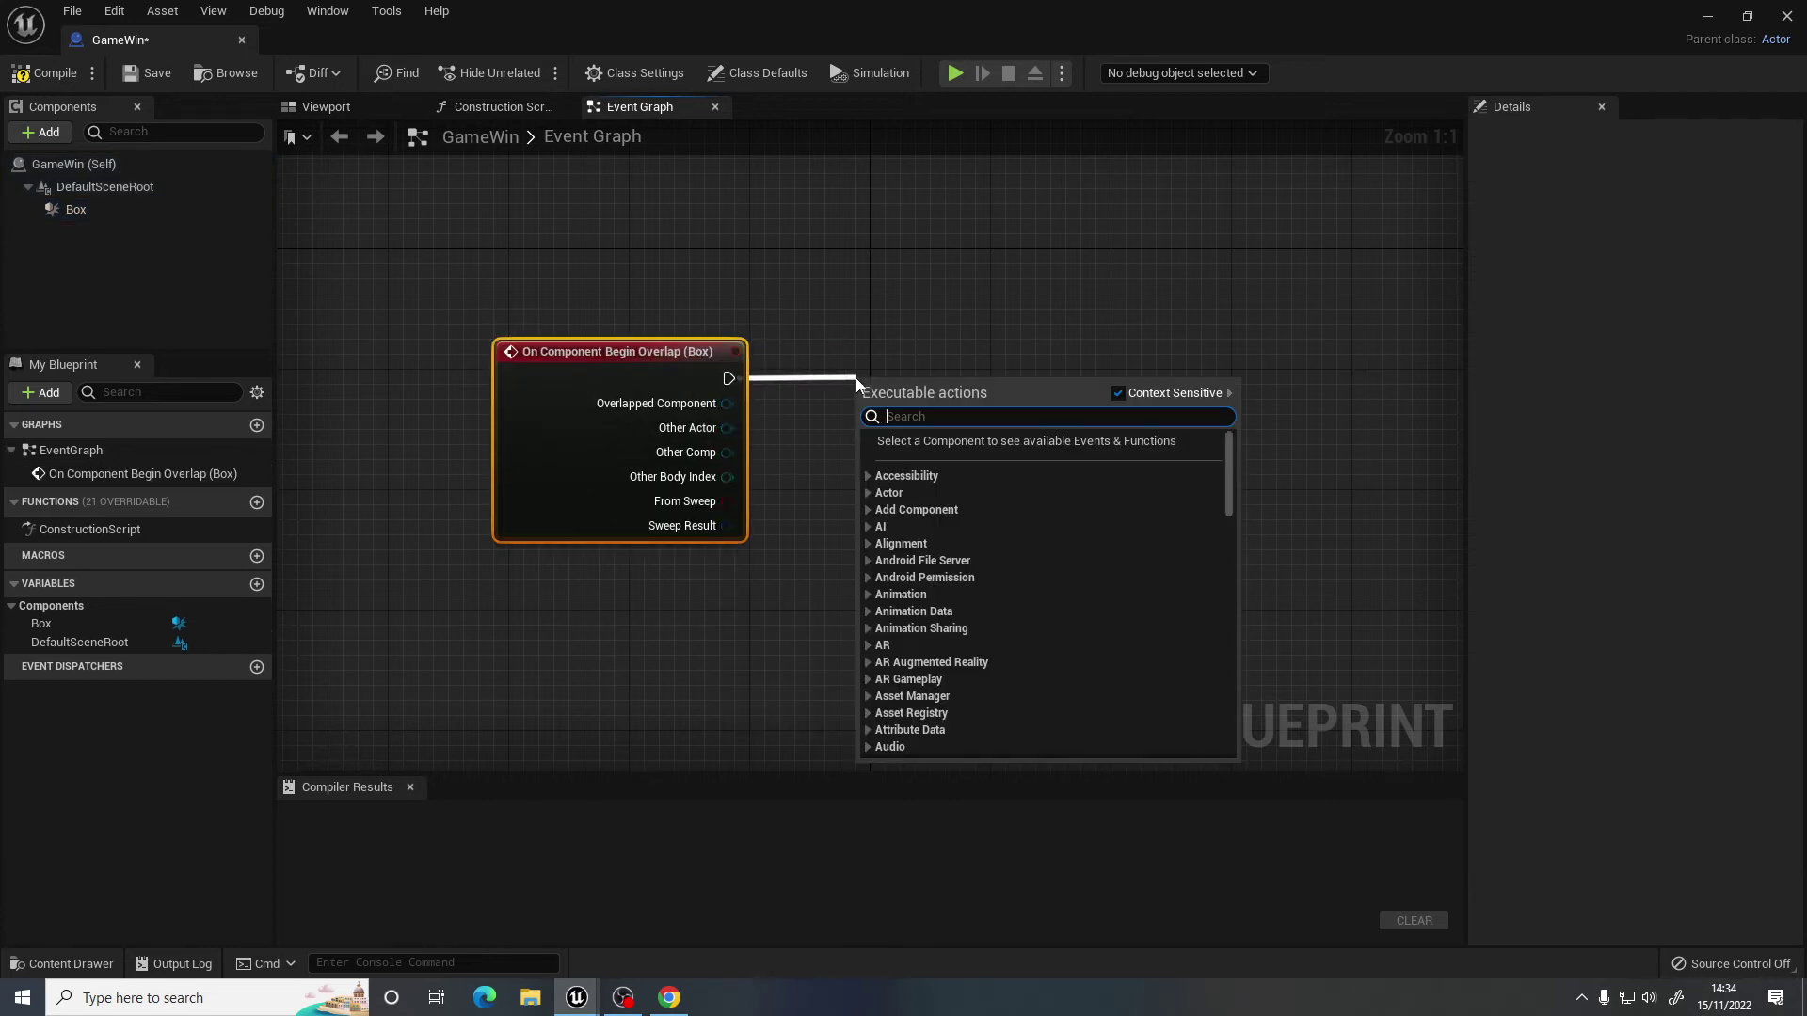
{"action": "type", "text": "create"}
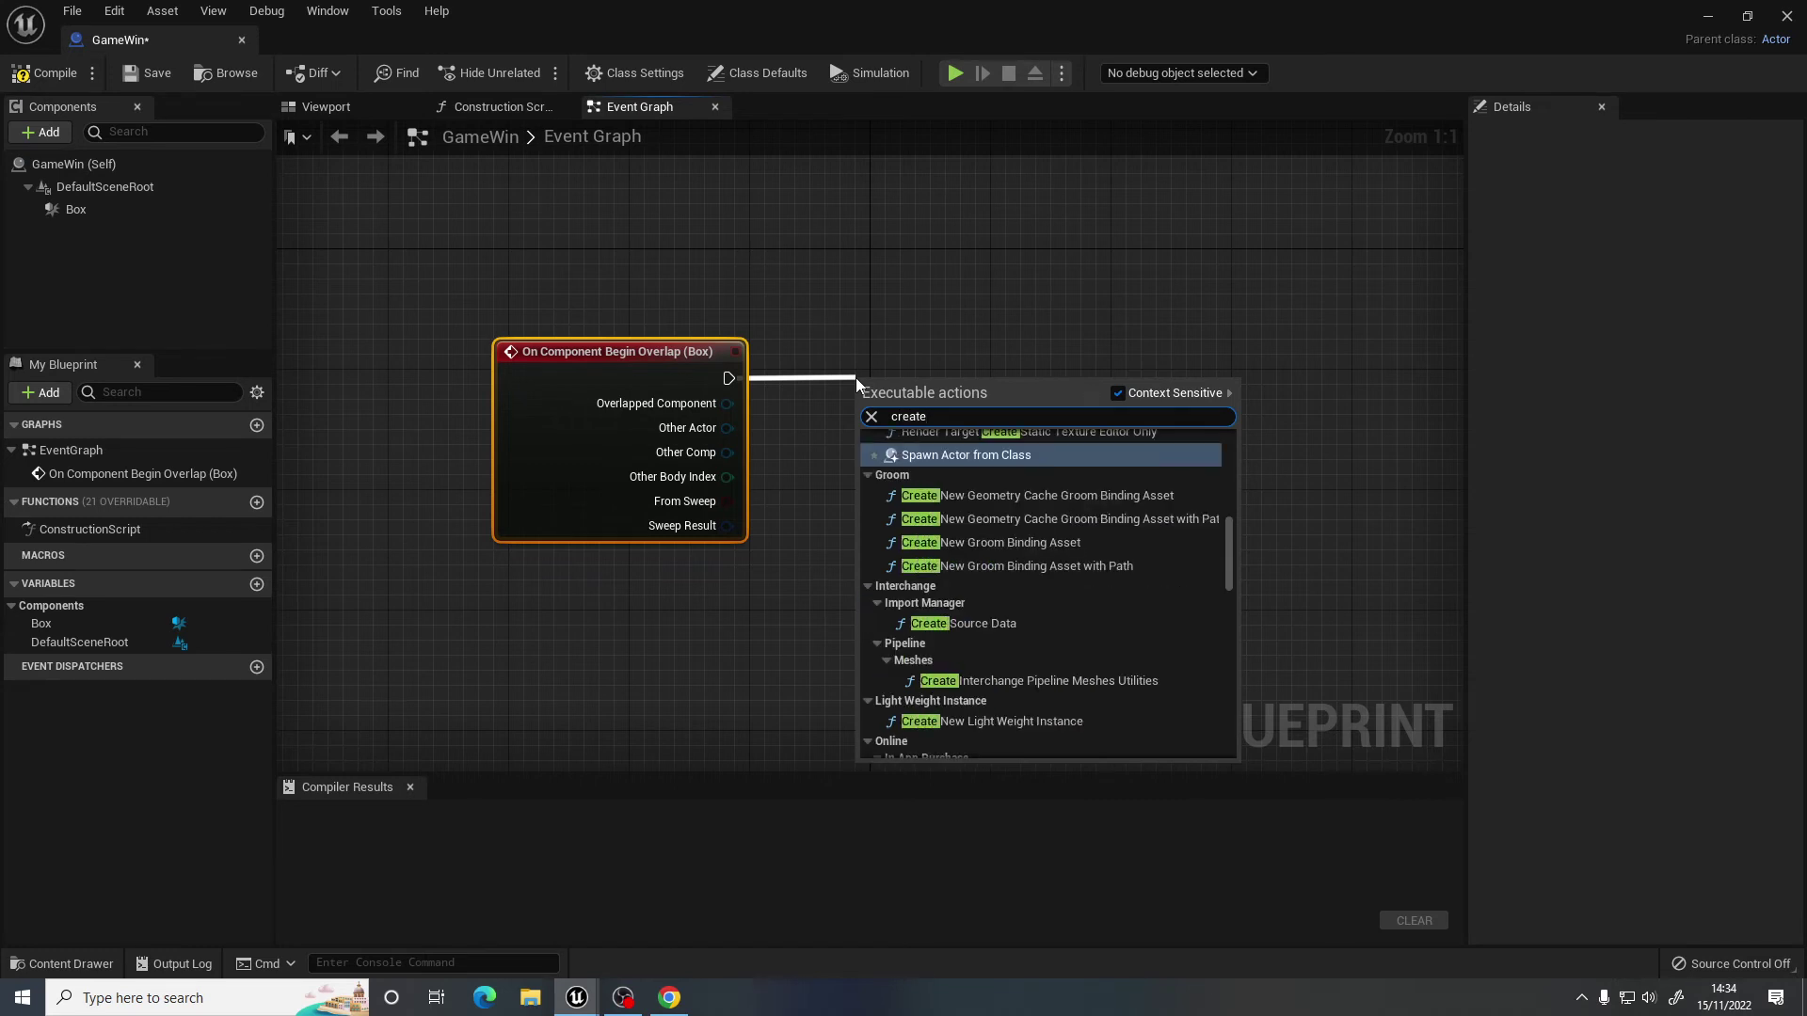
{"action": "type", "text": " widge"}
{"action": "left_click", "coordinate": [934, 458]}
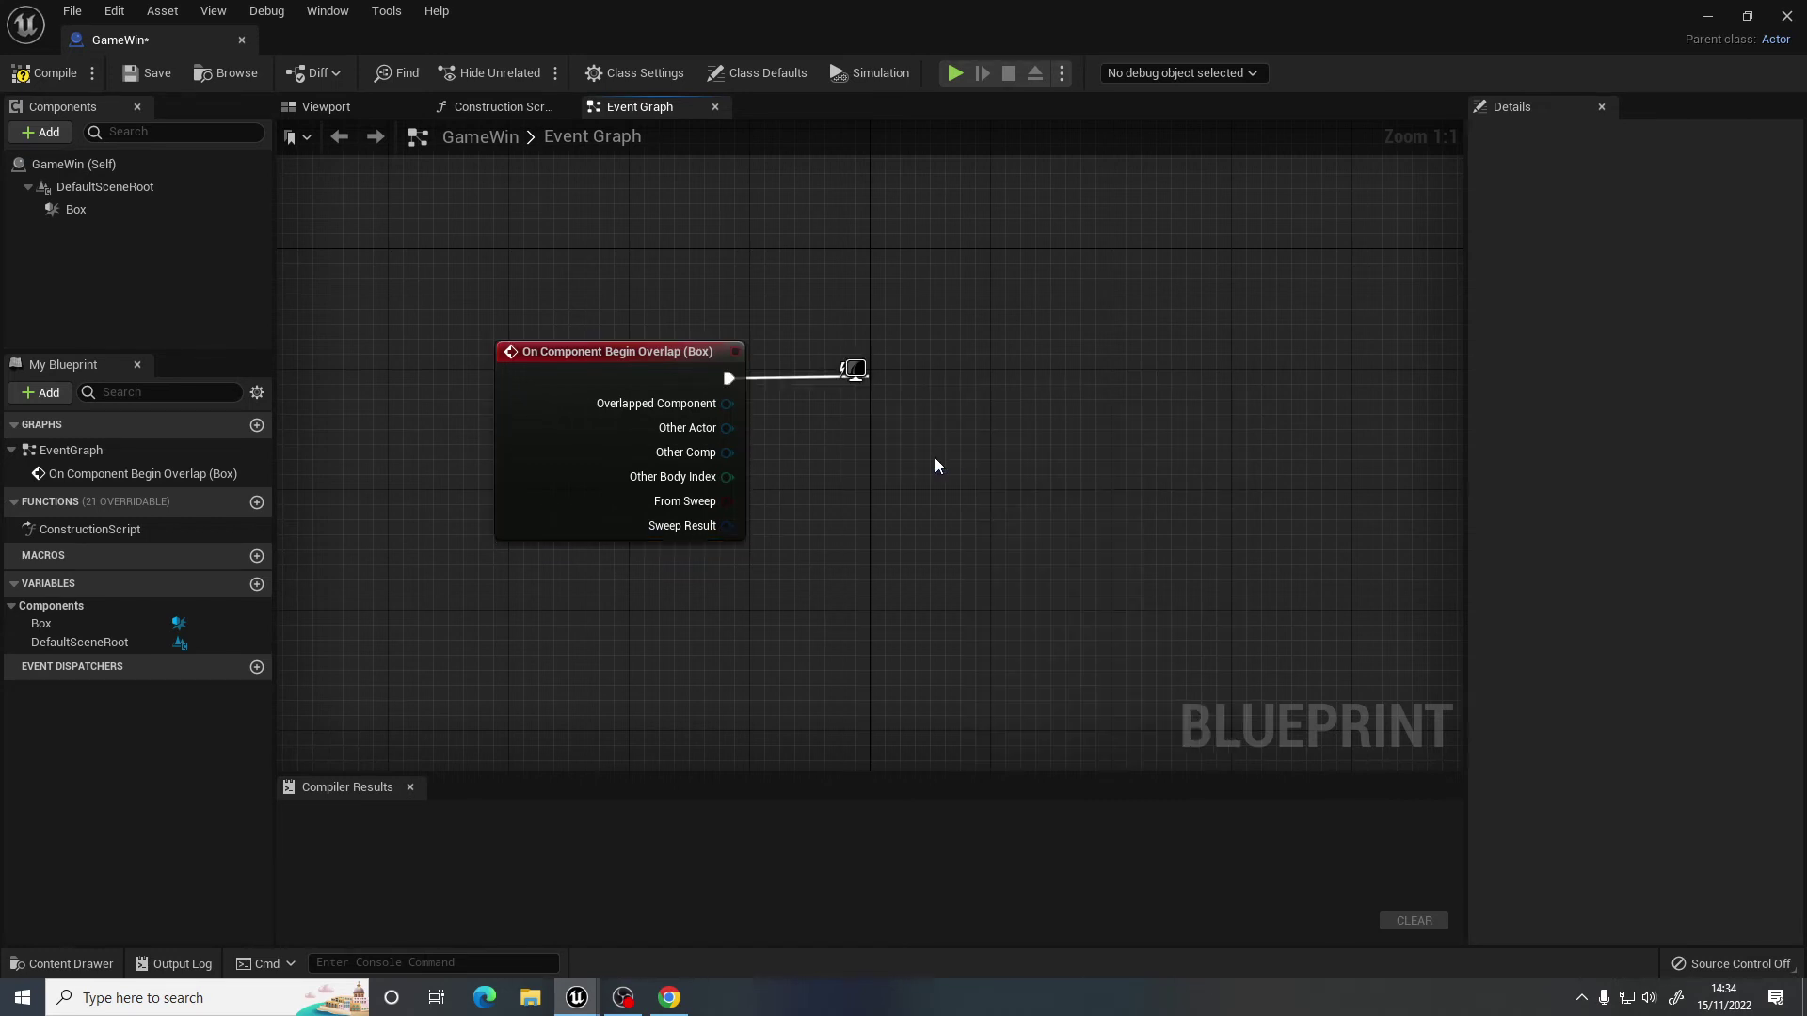
Chain an Add to Viewport node after the widget construct node and connect the Return Value to its Target.
{"action": "left_click_drag", "start_coordinate": [1211, 408], "coordinate": [1213, 407]}
{"action": "type", "text": "add to view"}
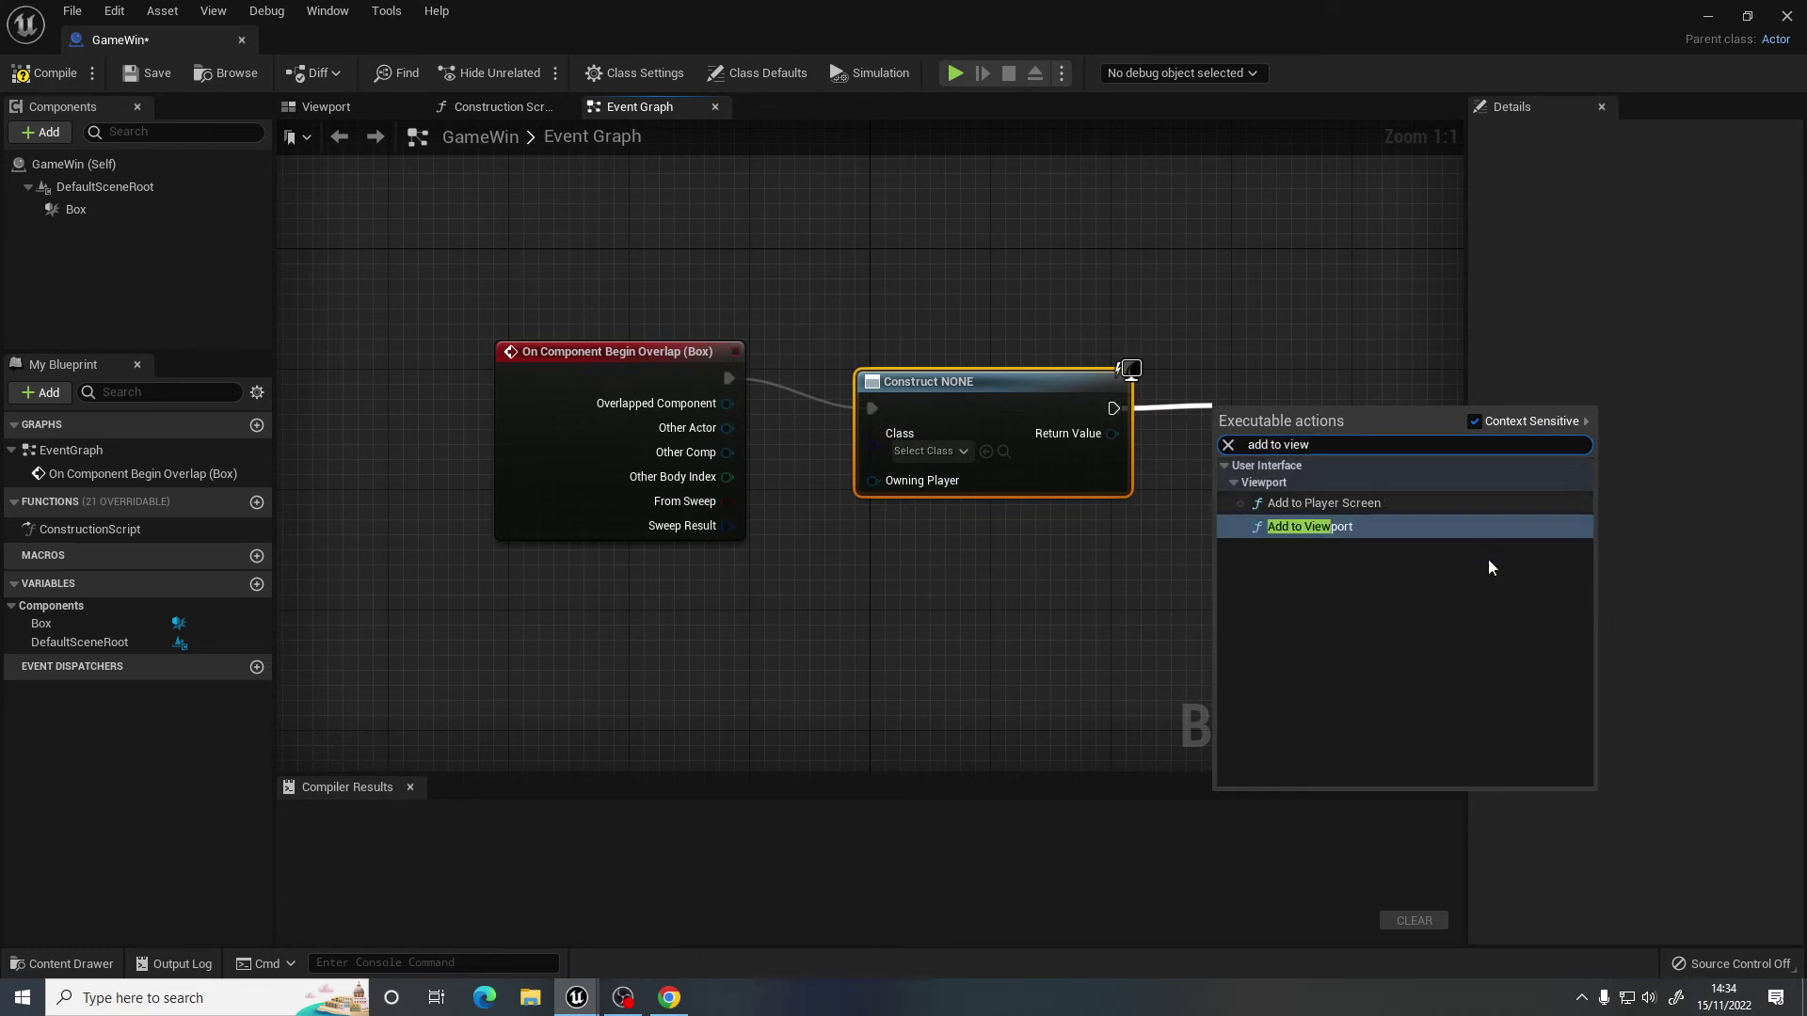
{"action": "left_click", "coordinate": [1342, 524]}
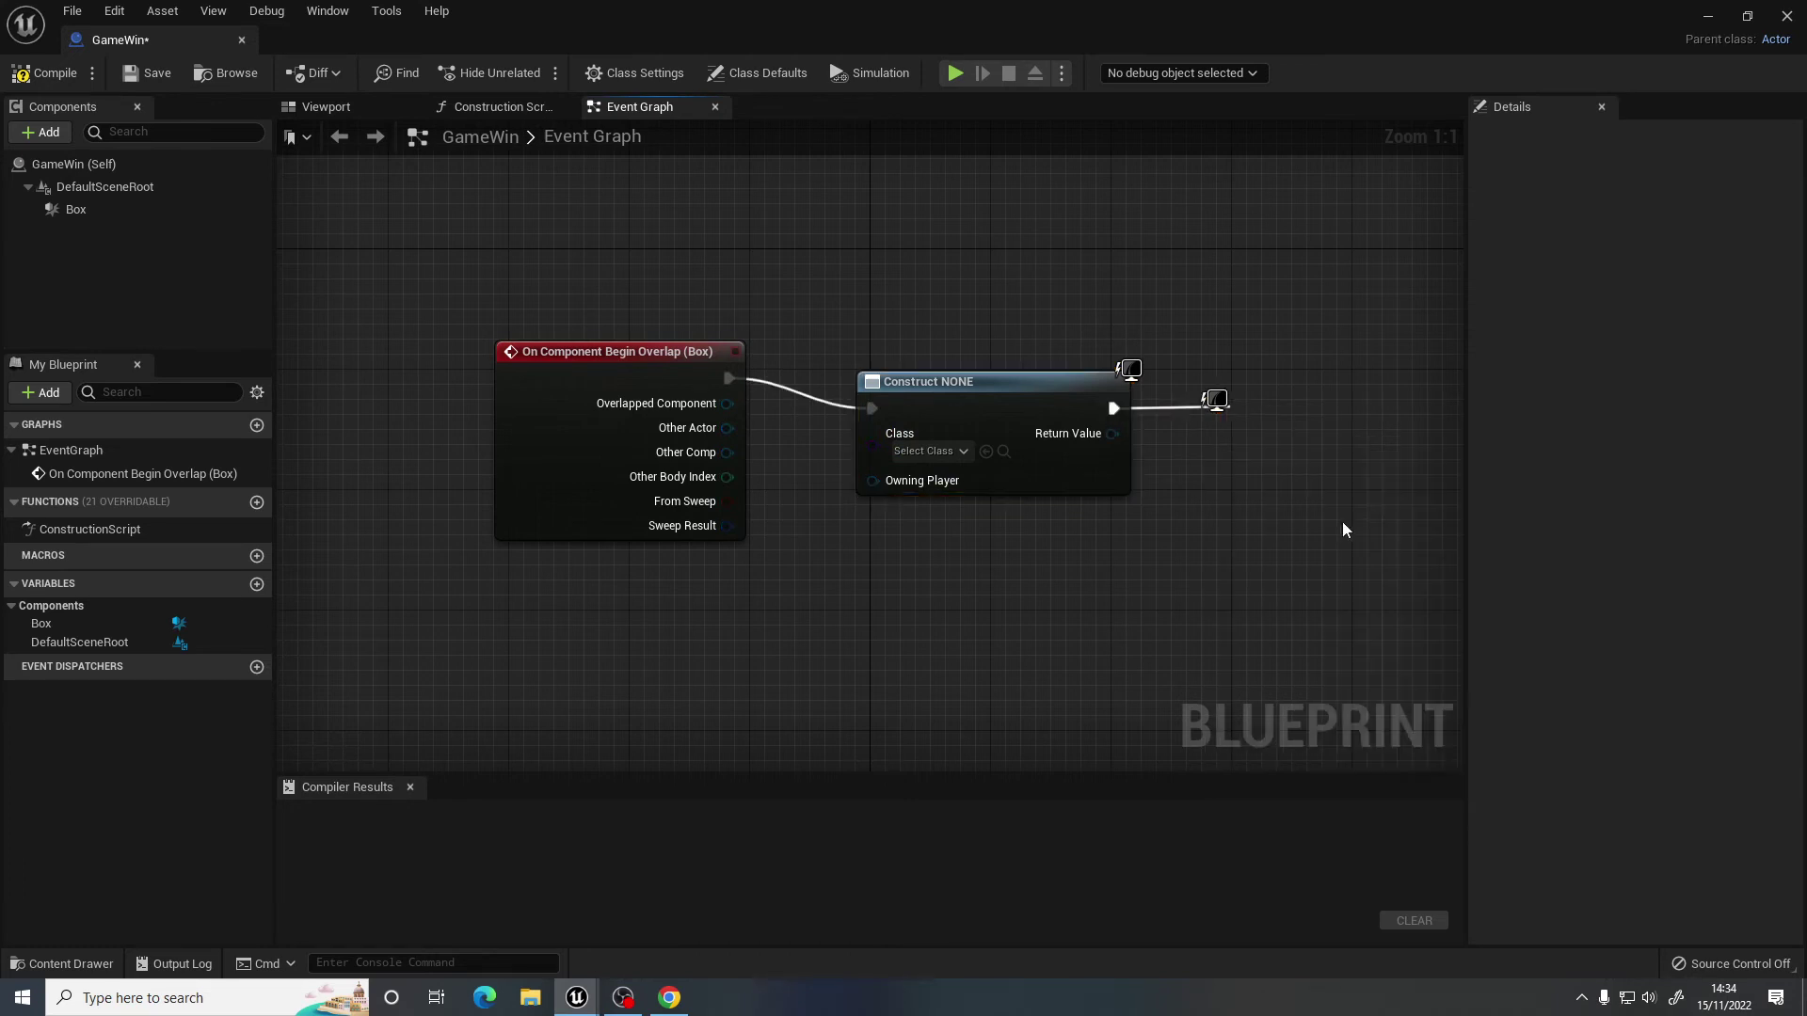
{"action": "left_click_drag", "start_coordinate": [1111, 434], "coordinate": [1294, 451]}
{"action": "right_click_drag", "start_coordinate": [1149, 514], "coordinate": [1037, 492]}
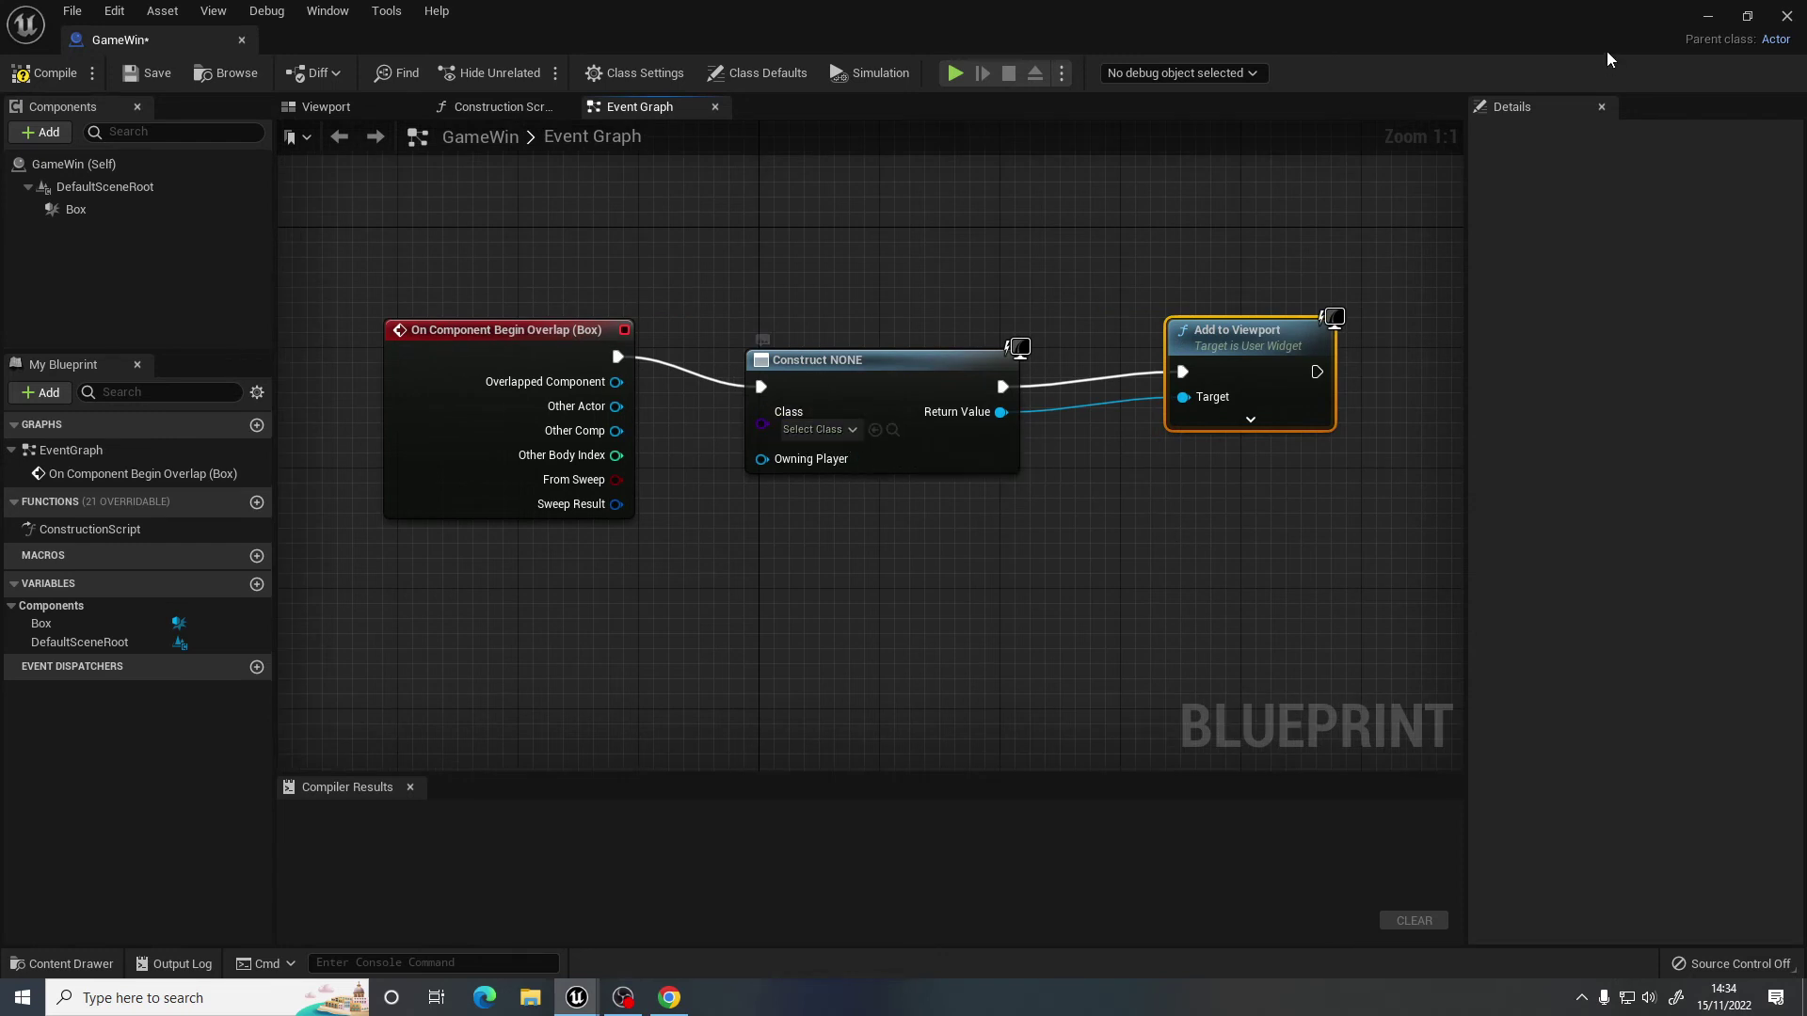
Create a User Widget blueprint named EscapedHUD in the UI folder.
{"action": "left_click", "coordinate": [1718, 17]}
{"action": "left_click", "coordinate": [92, 955]}
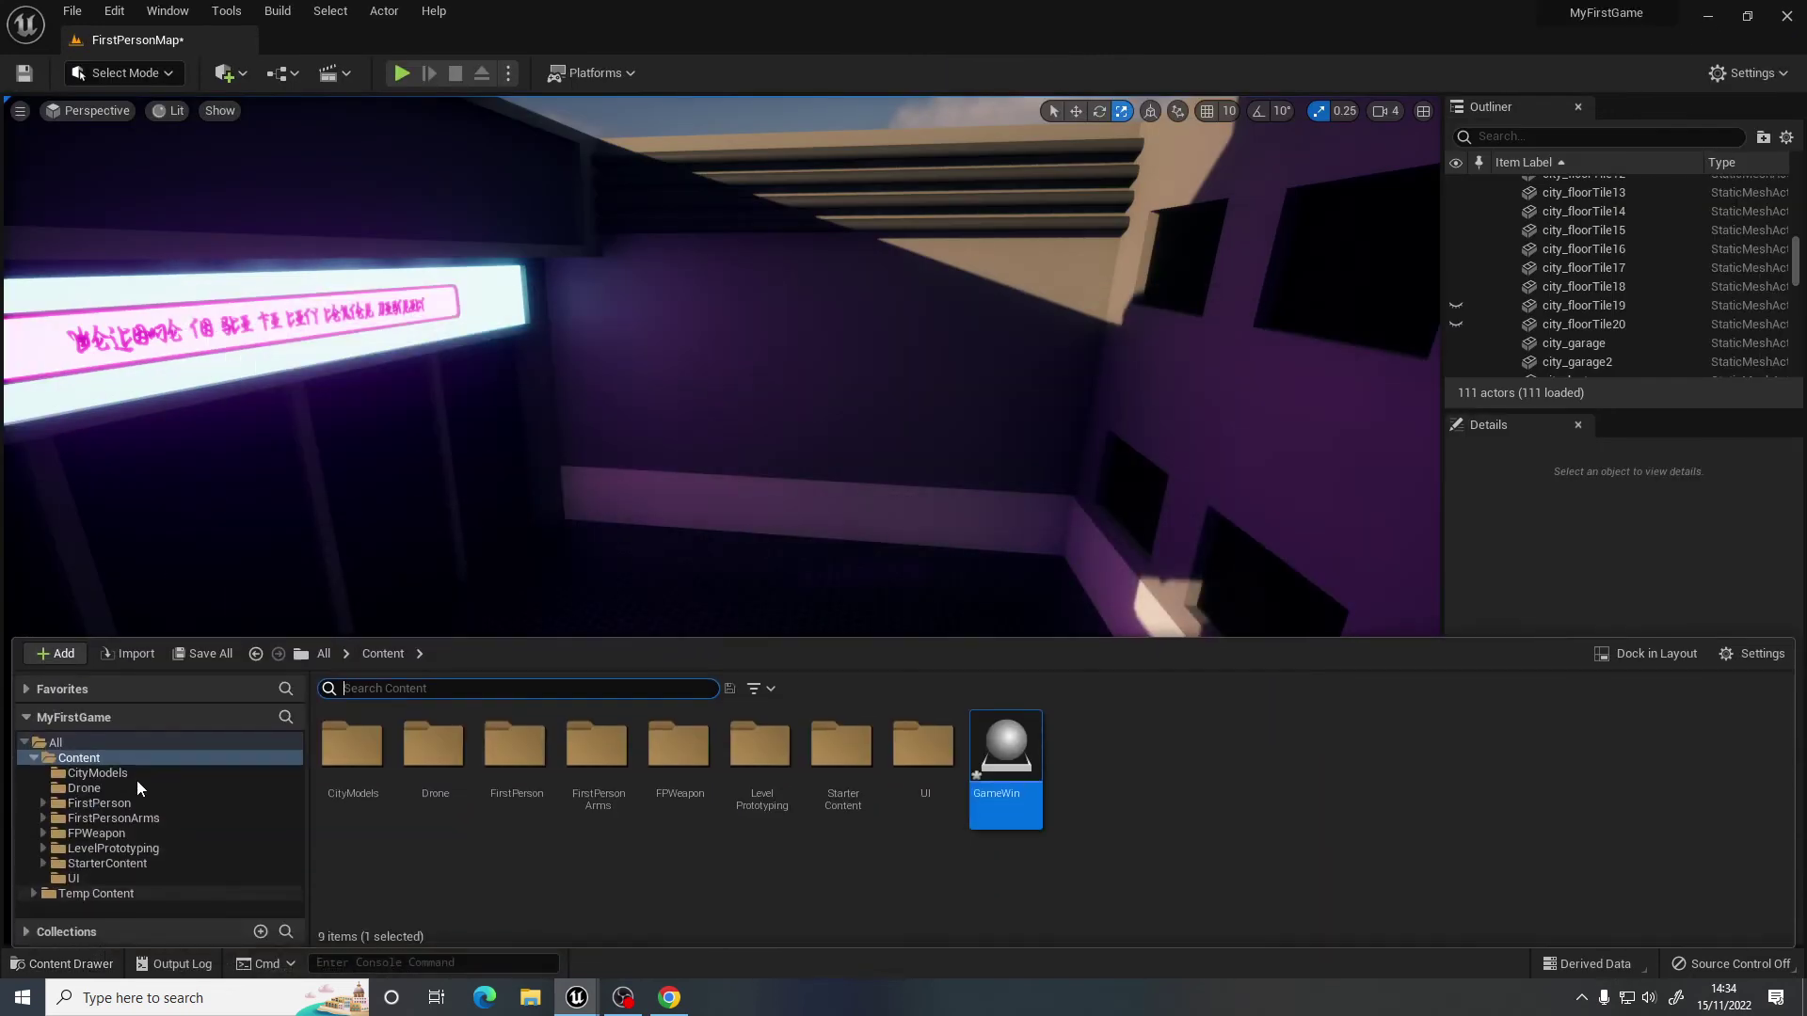
{"action": "left_click", "coordinate": [253, 875]}
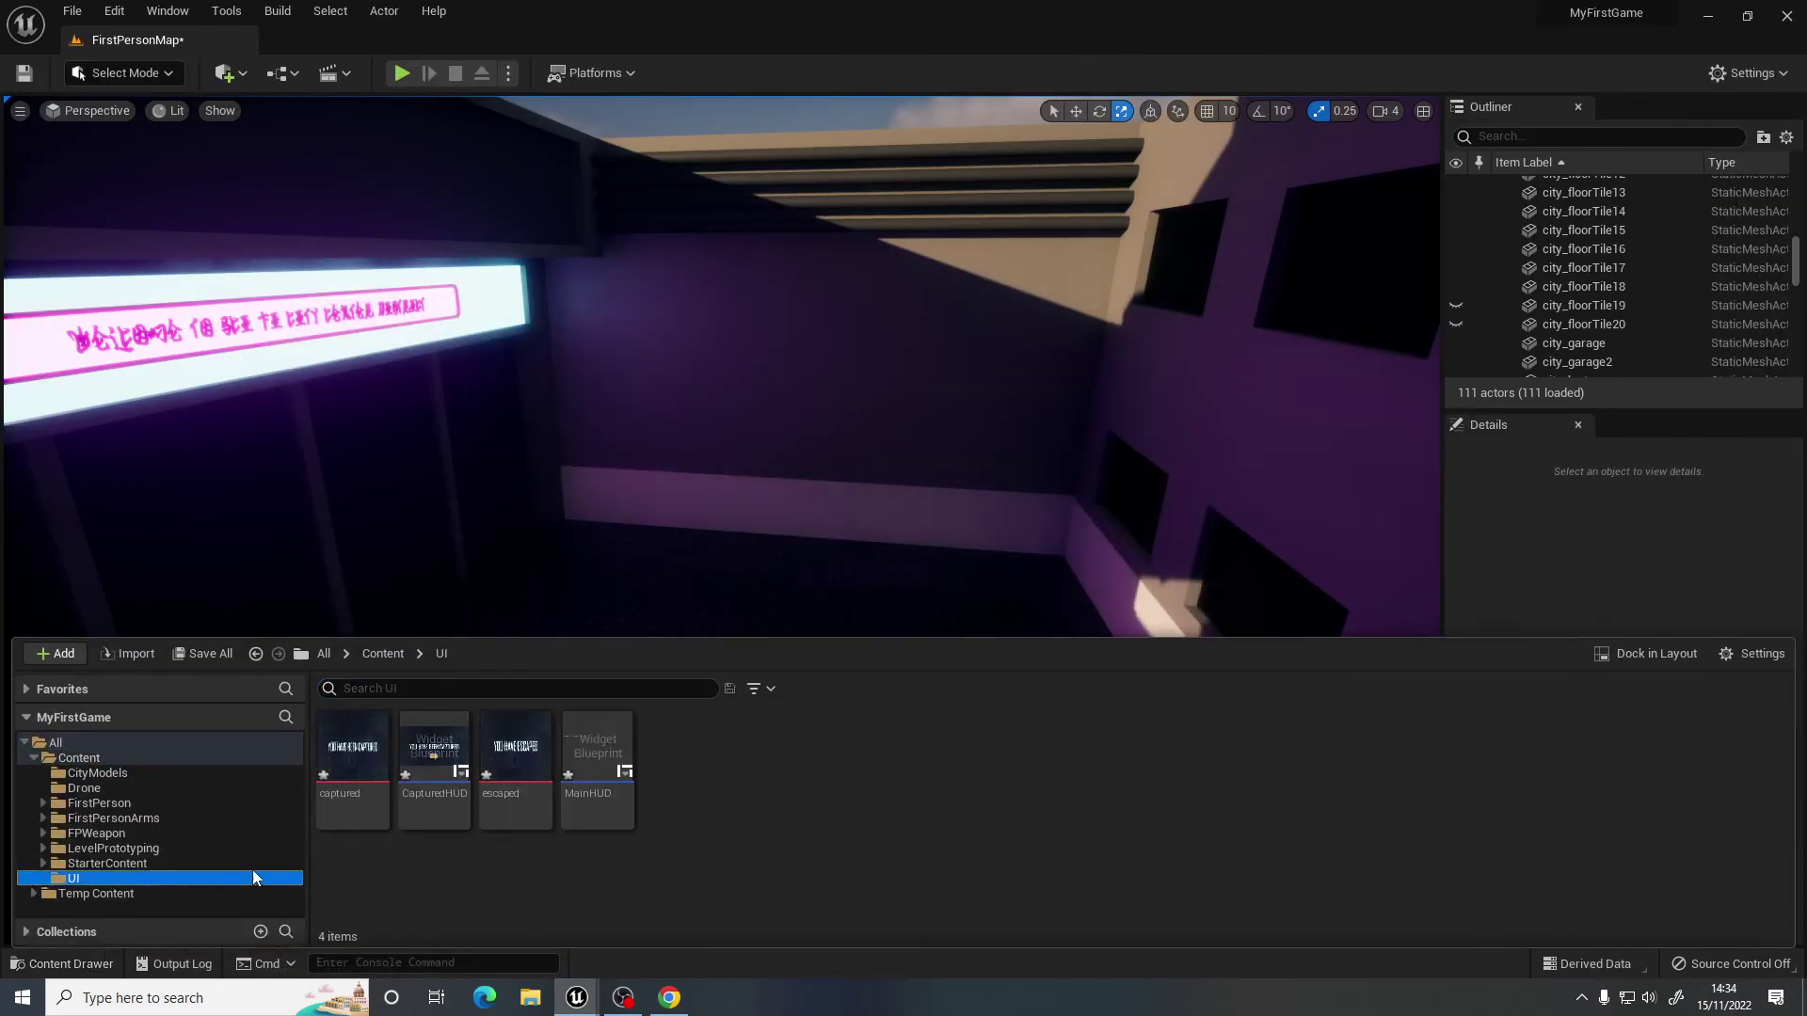
{"action": "right_click", "coordinate": [728, 794]}
{"action": "mouse_move", "coordinate": [817, 777]}
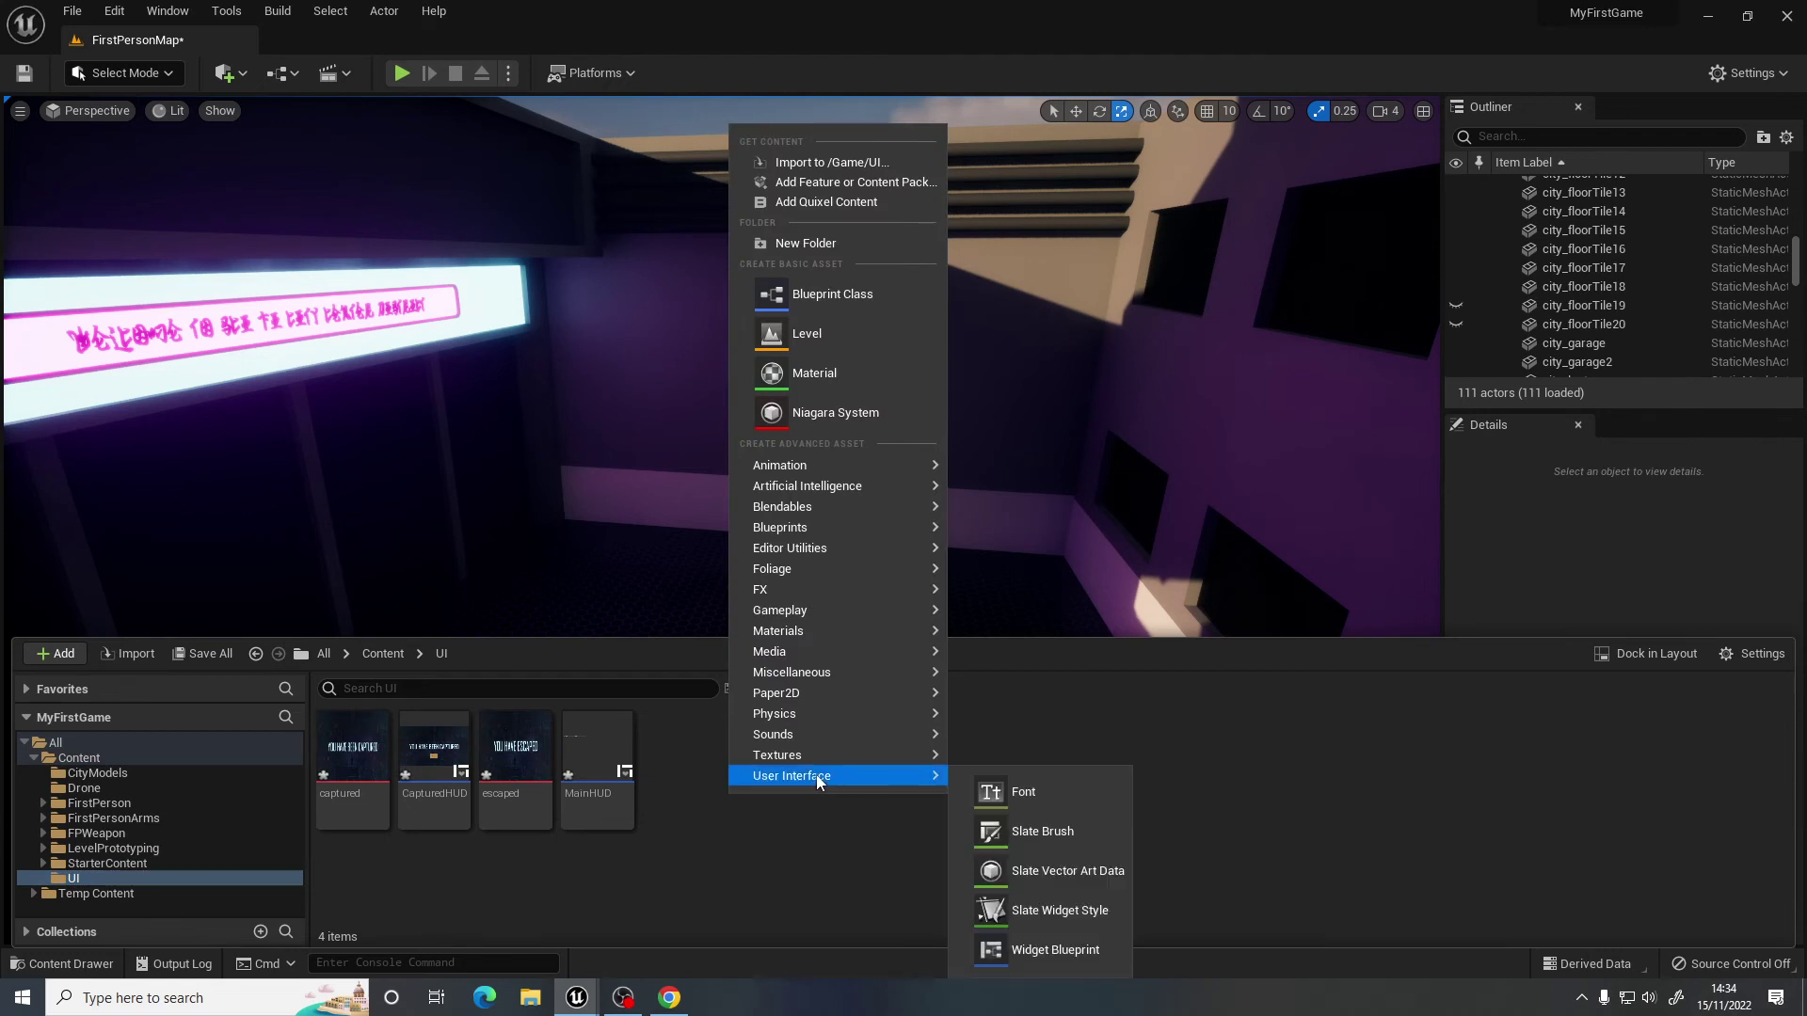
{"action": "left_click", "coordinate": [1059, 947]}
{"action": "left_click", "coordinate": [707, 342]}
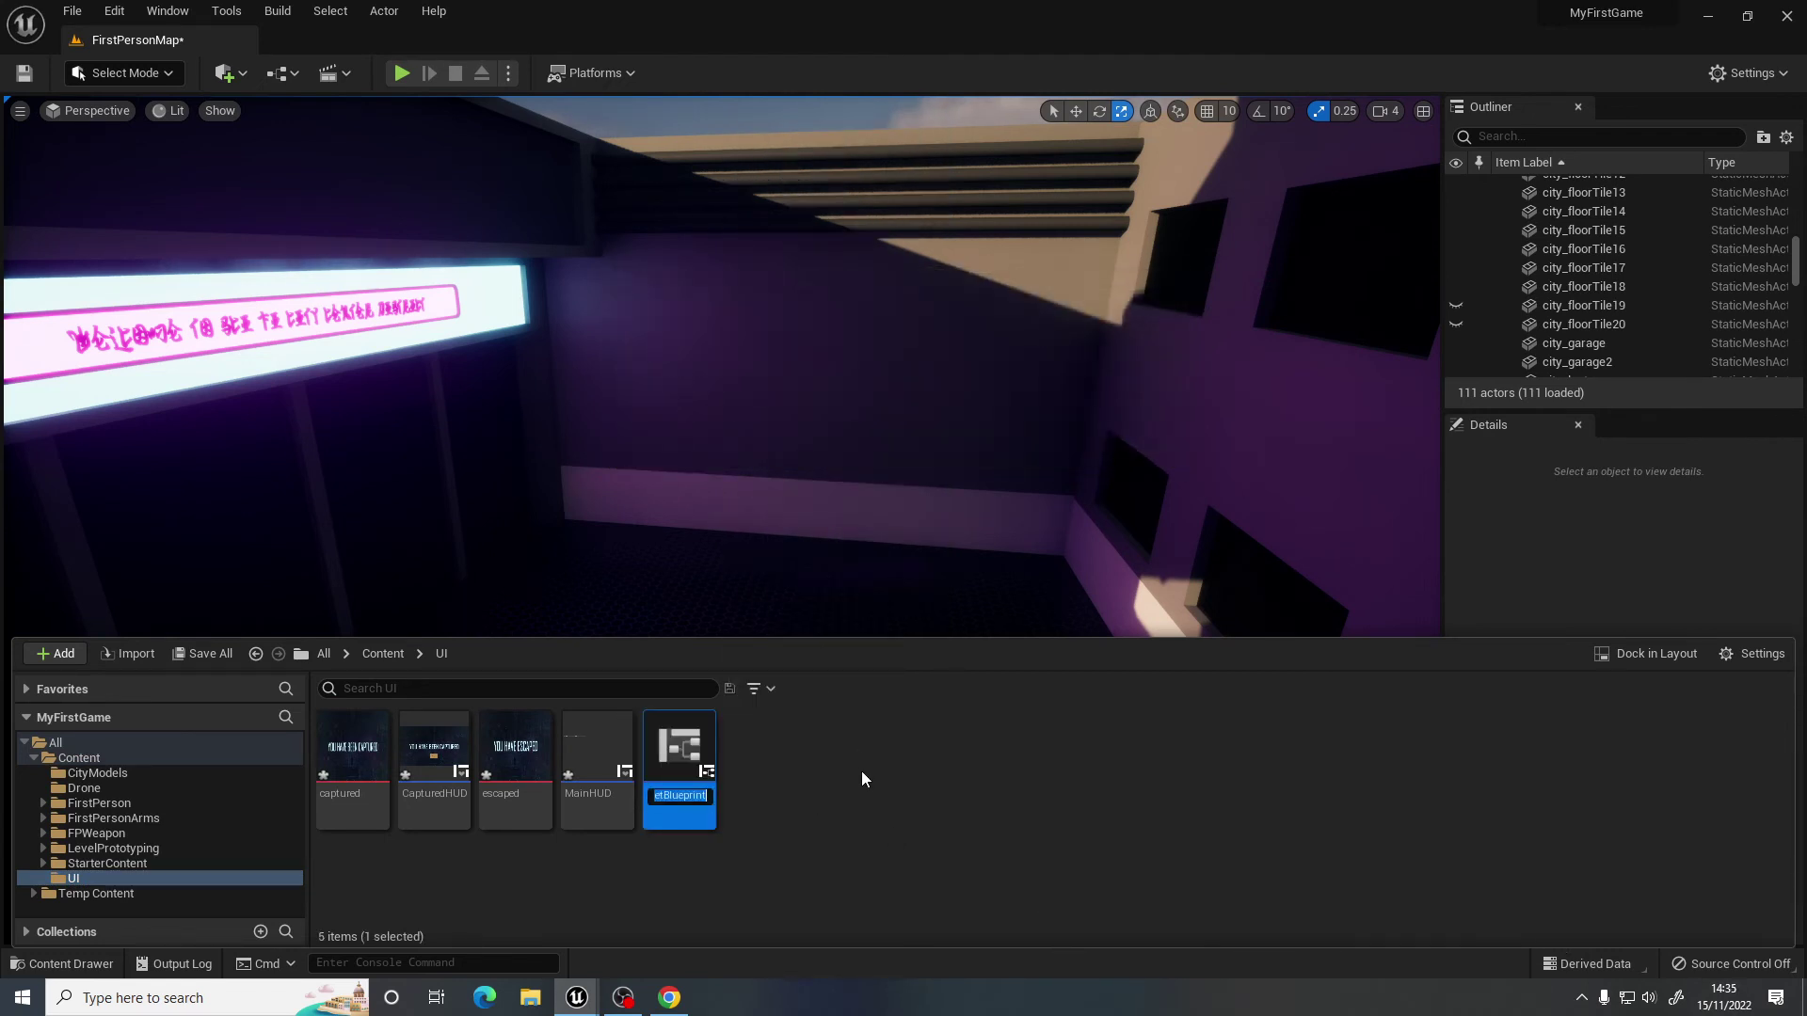
{"action": "type", "text": "Escaped"}
{"action": "type", "text": "HUD"}
{"action": "key", "text": "Return"}
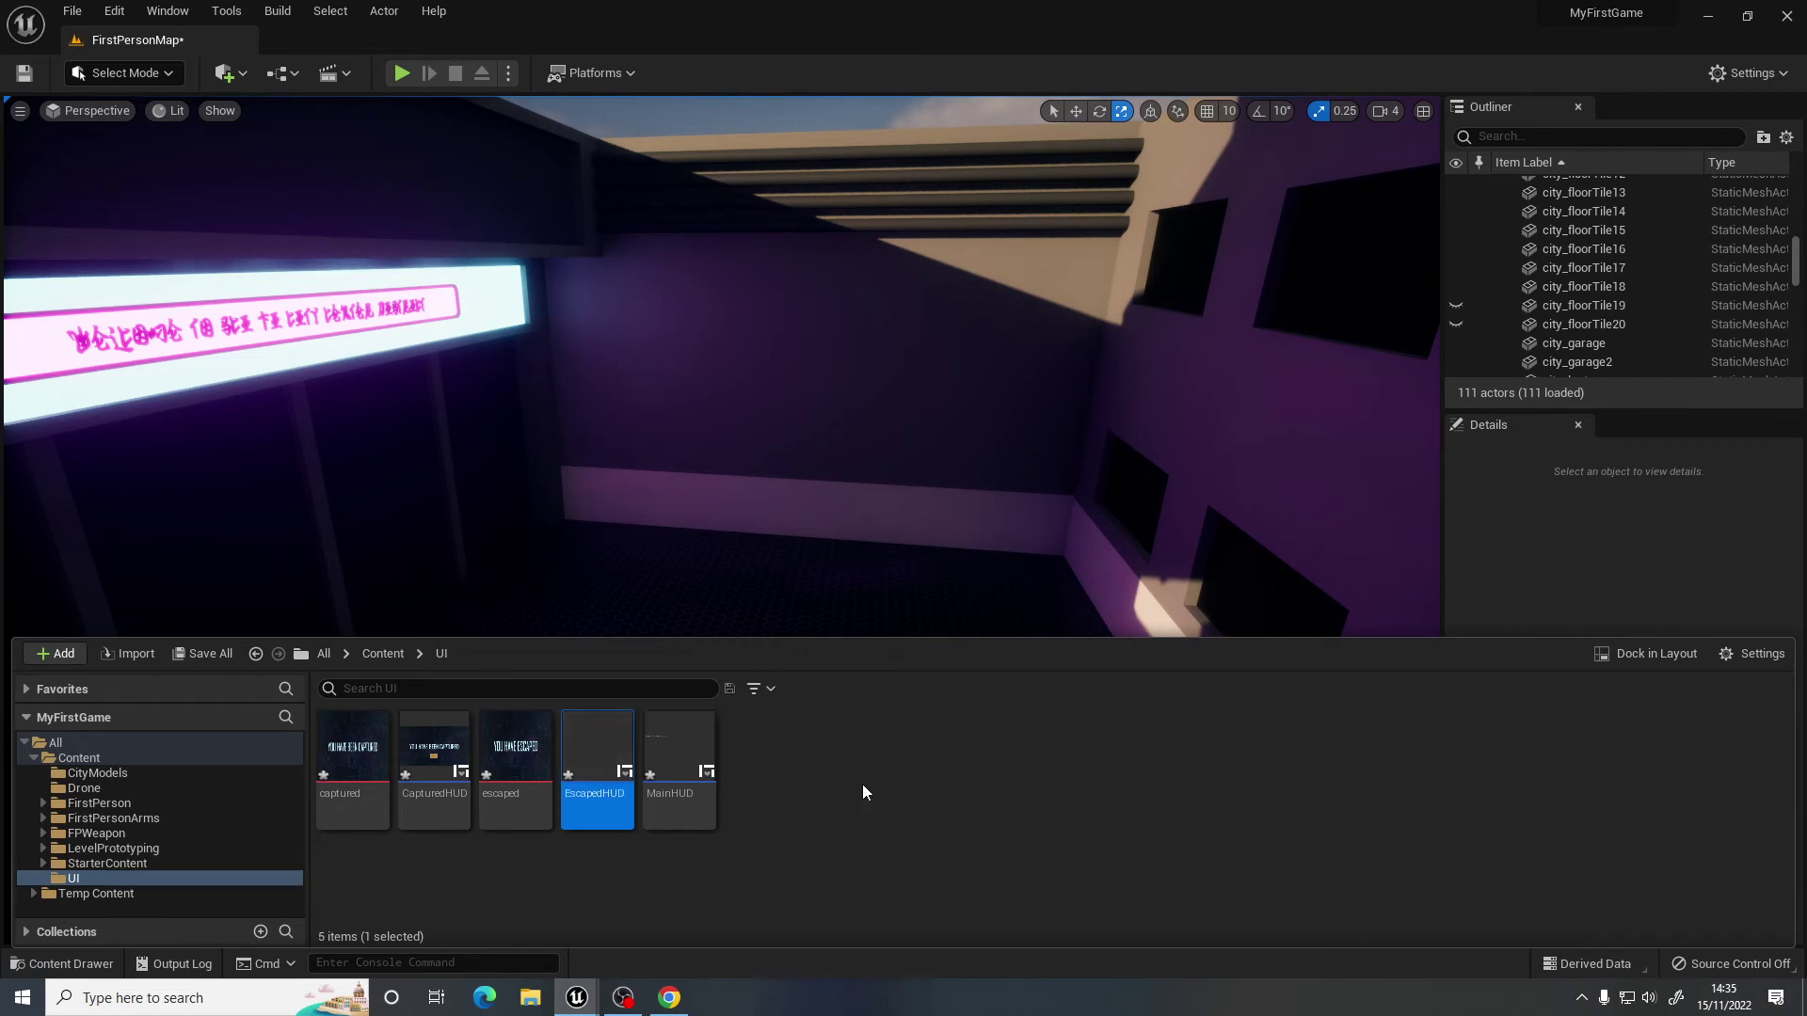
Open the EscapedHUD widget and add a Canvas Panel as its root.
{"action": "double_click", "coordinate": [593, 750]}
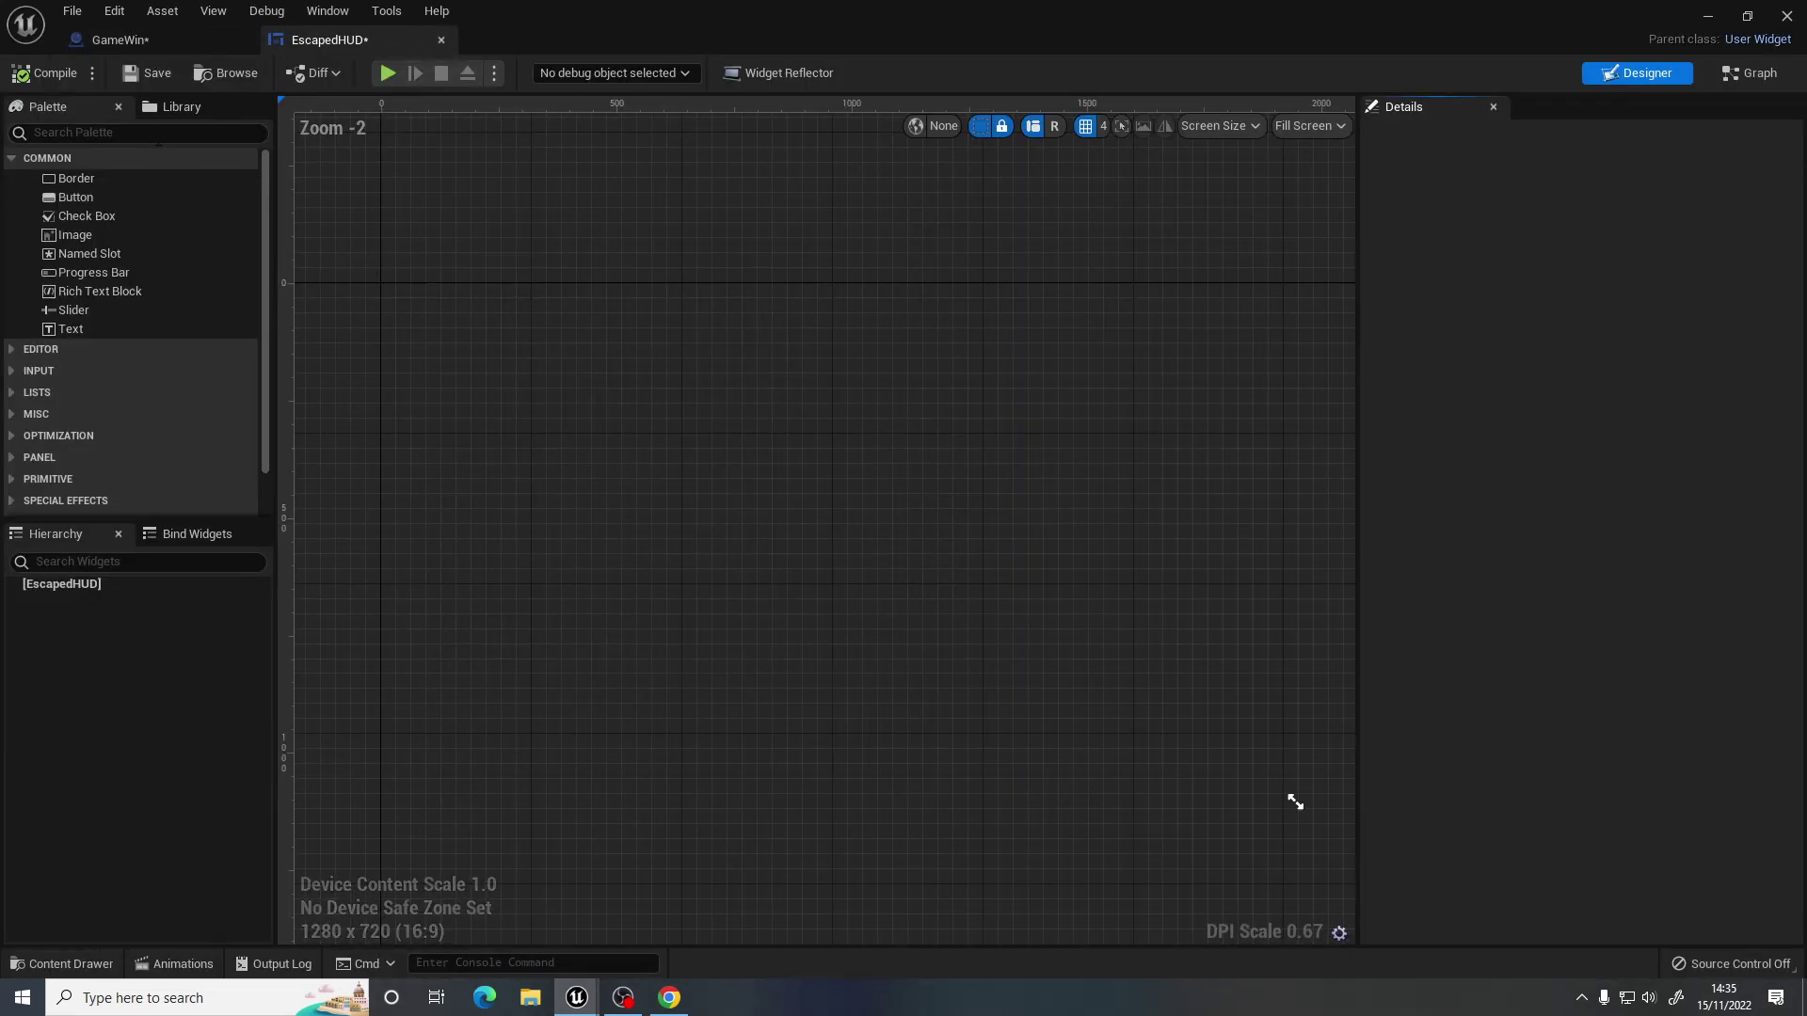
{"action": "left_click", "coordinate": [158, 137]}
{"action": "type", "text": "canva"}
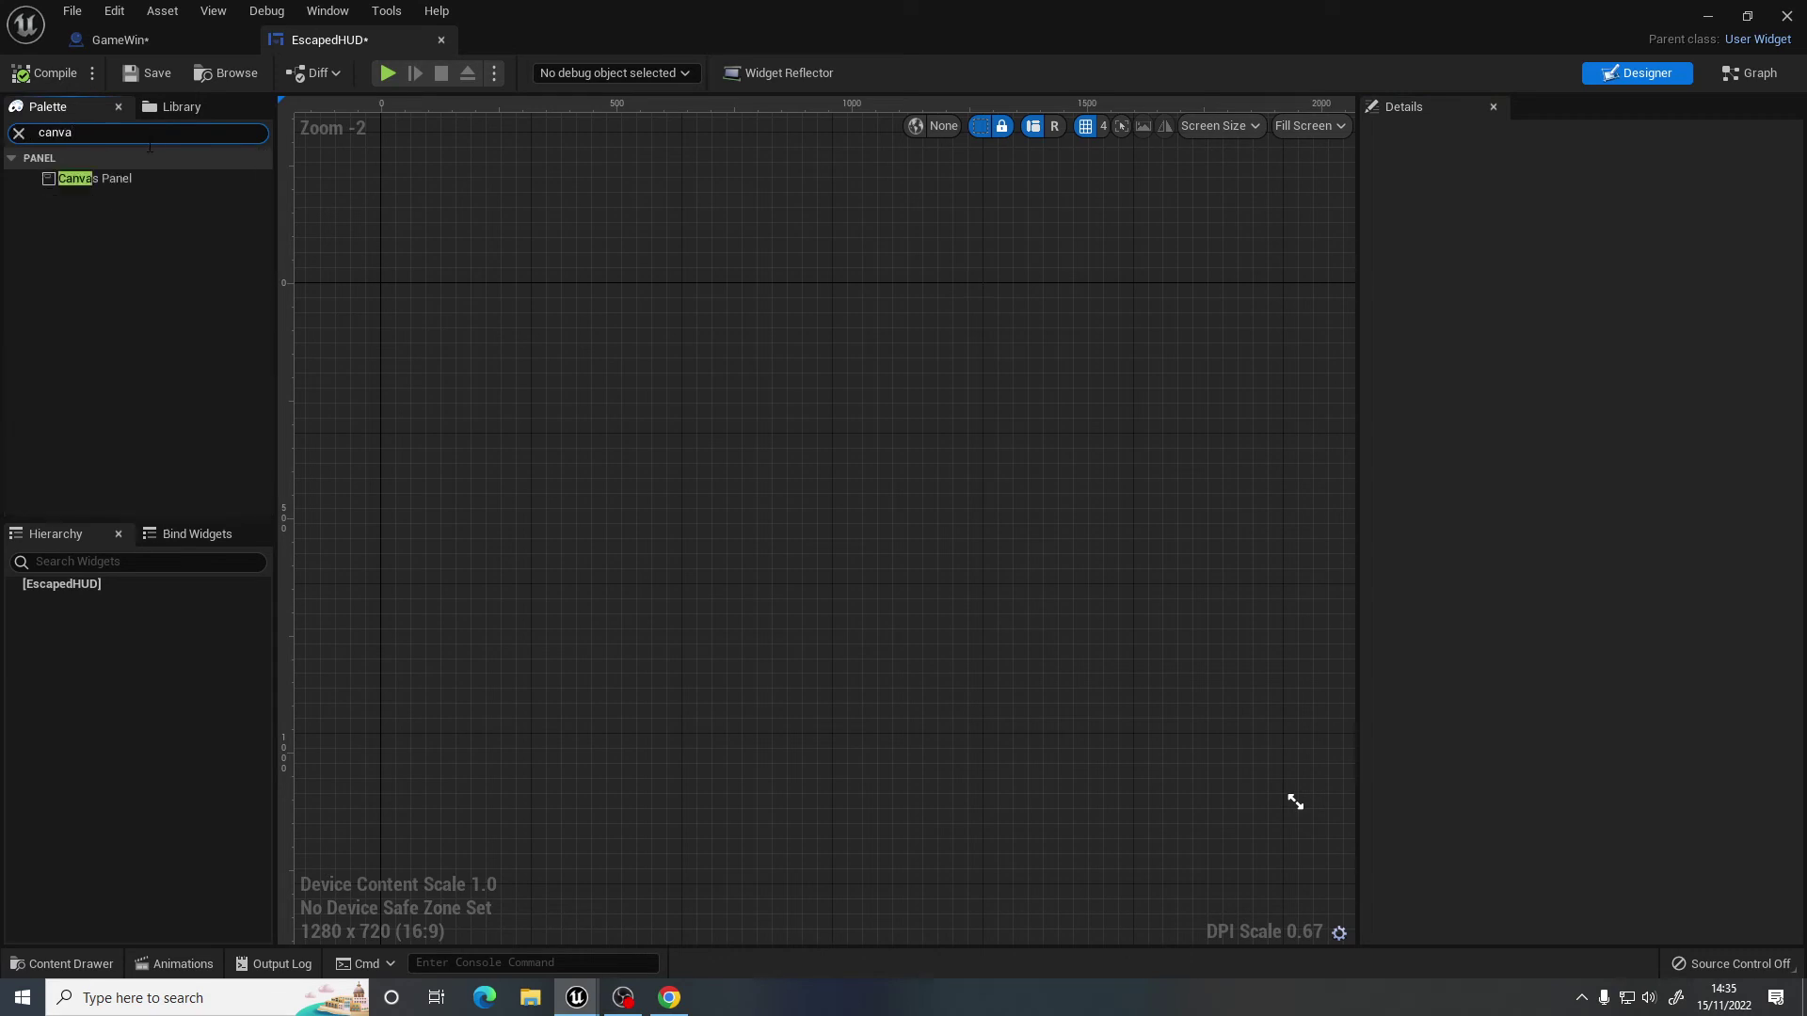
{"action": "left_click_drag", "start_coordinate": [106, 182], "coordinate": [895, 516]}
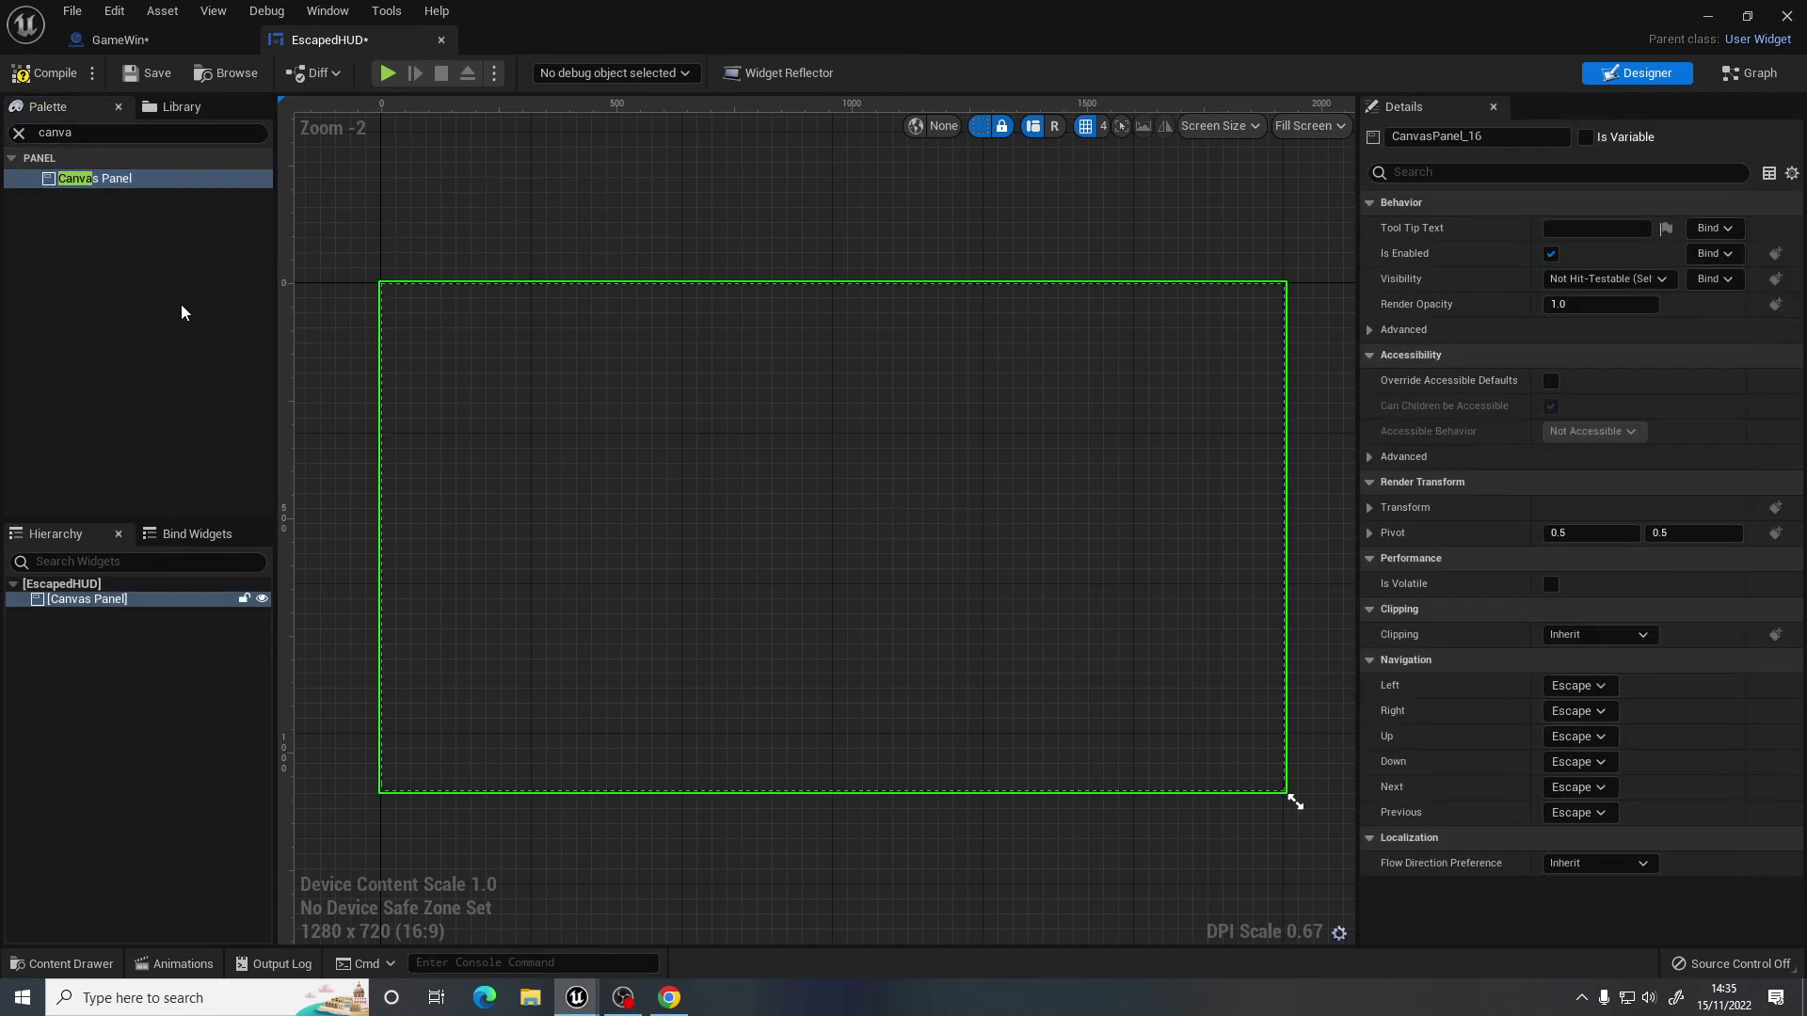
Place an Image of about 442 × 276 on the canvas and set its brush image to escaped.
{"action": "left_click", "coordinate": [18, 133]}
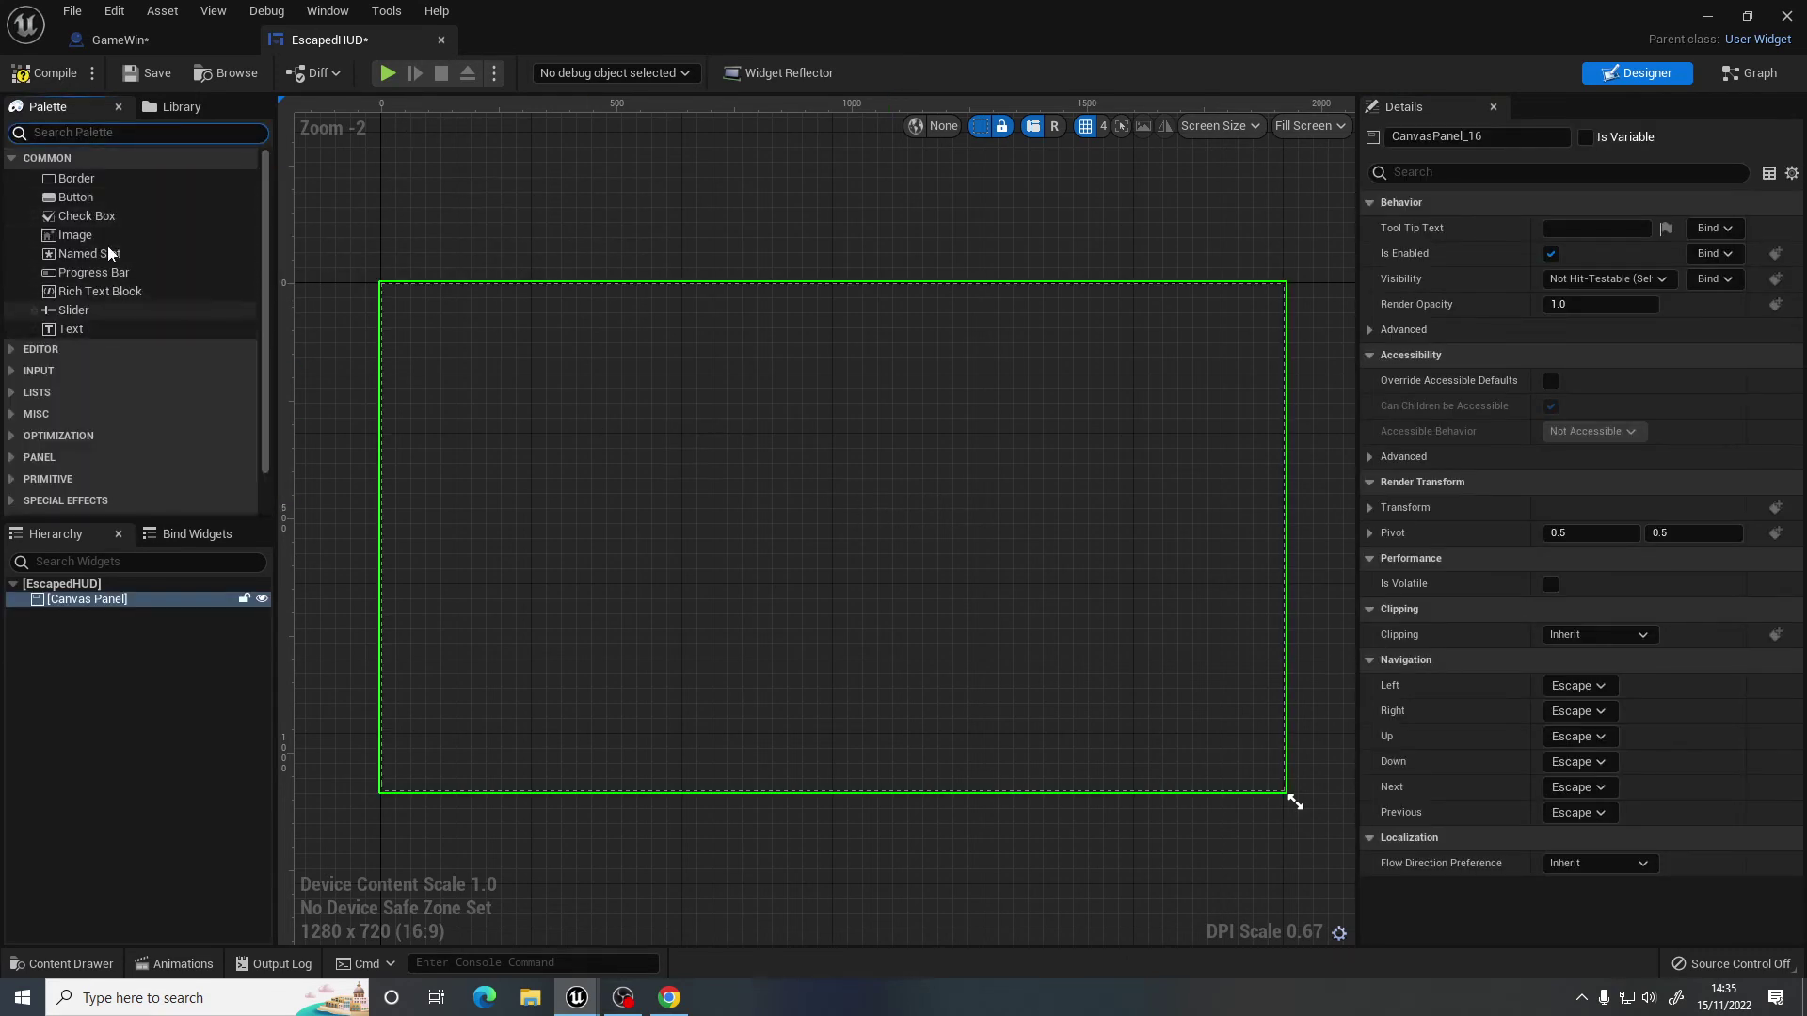
{"action": "left_click_drag", "start_coordinate": [76, 235], "coordinate": [879, 570]}
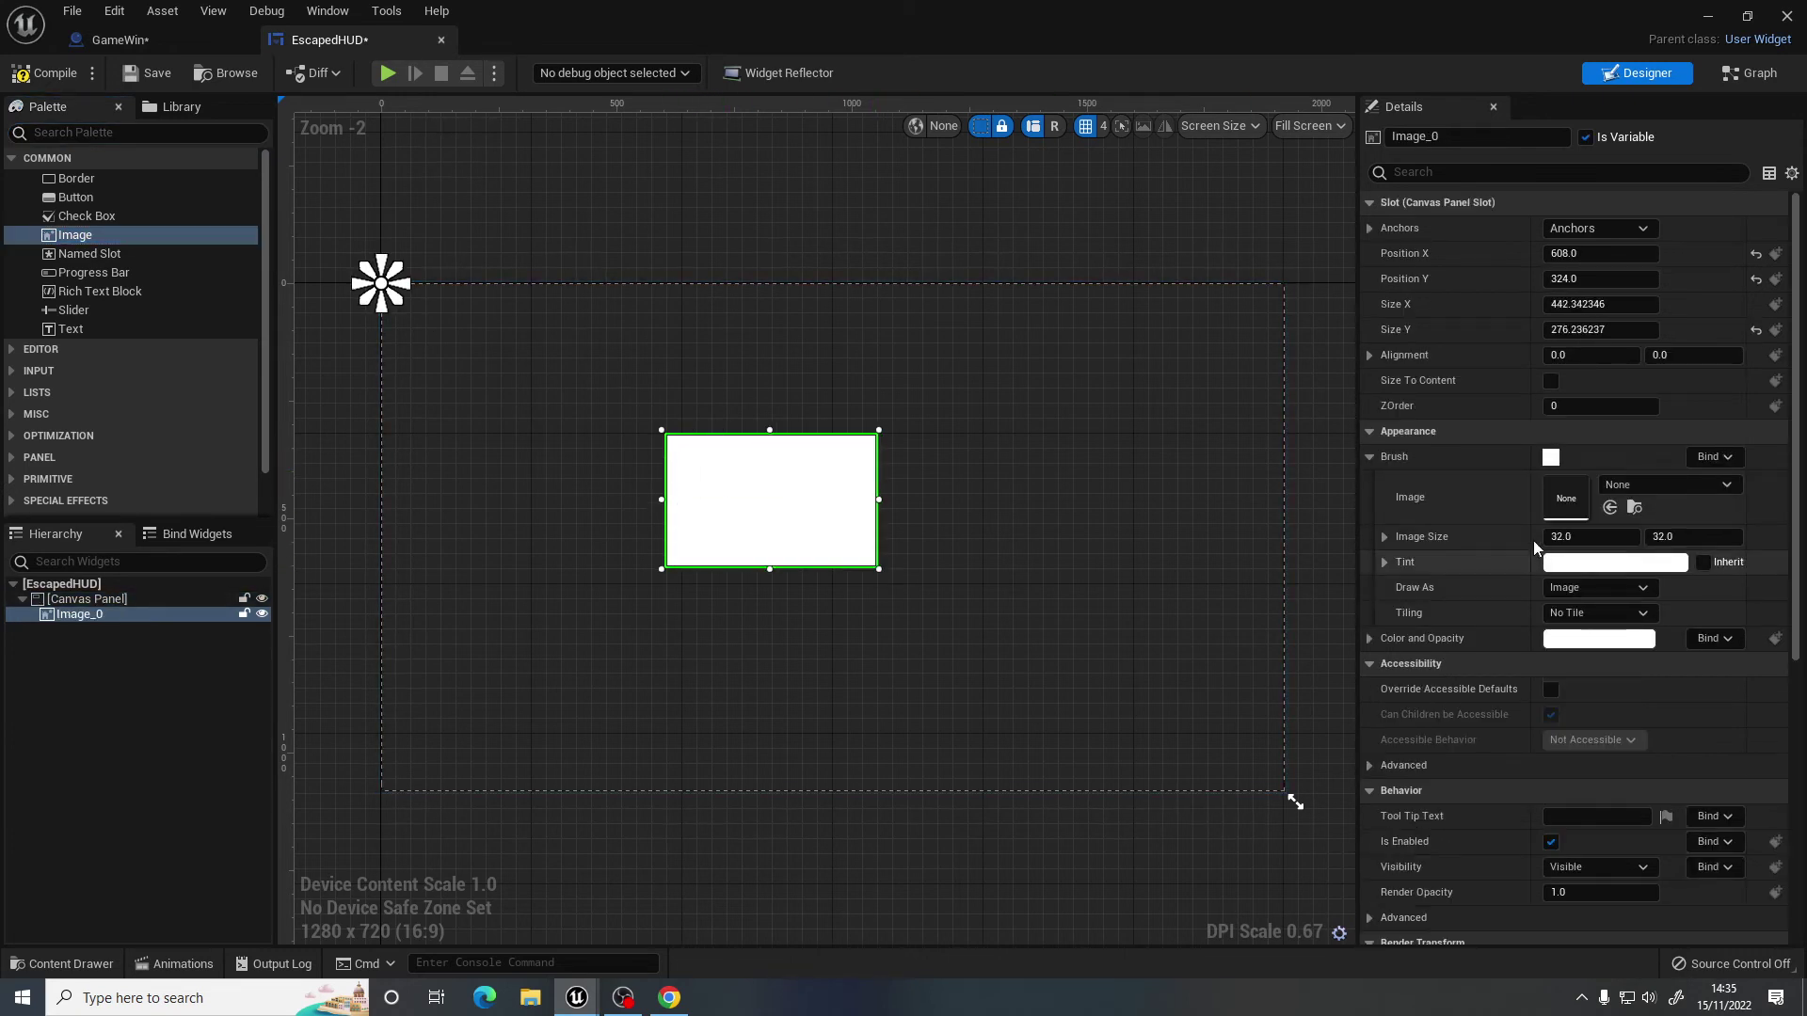
{"action": "left_click", "coordinate": [1634, 487]}
{"action": "left_click", "coordinate": [1400, 801]}
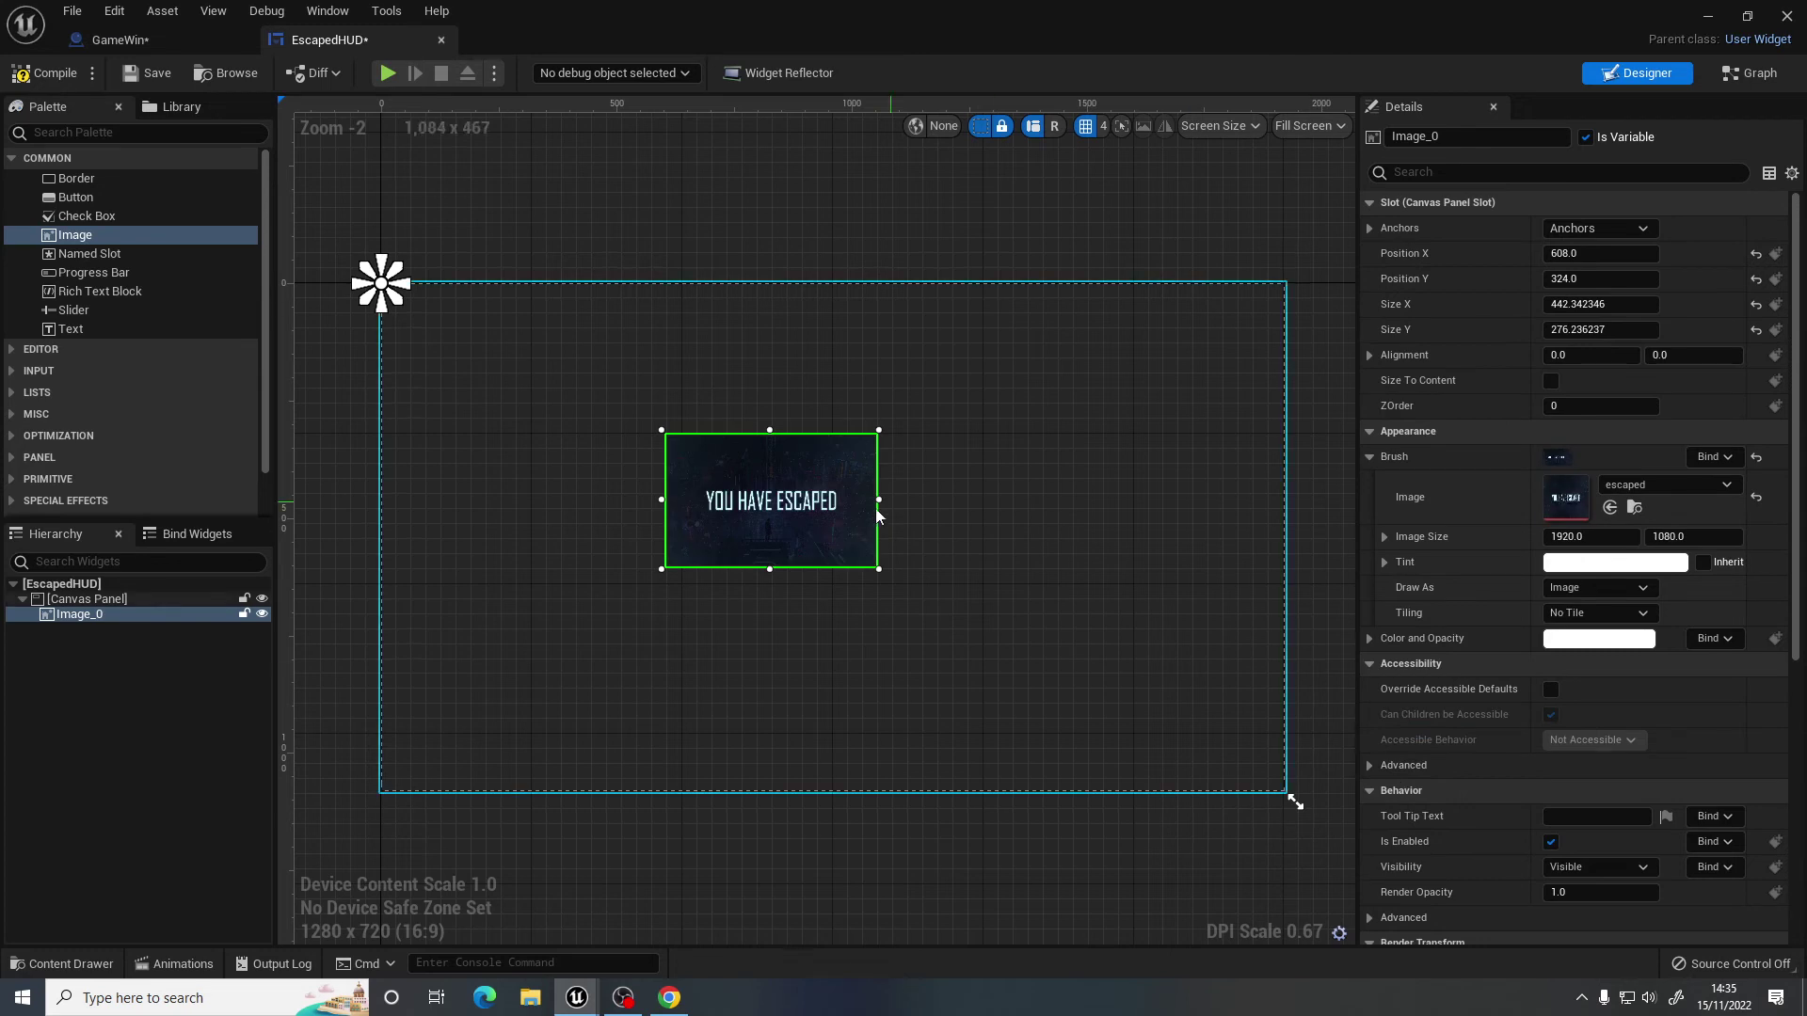
Move the escaped image to the canvas's top-left corner and enlarge it to about 1932 × 1087 to cover the canvas.
{"action": "left_click_drag", "start_coordinate": [876, 515], "coordinate": [536, 361]}
{"action": "left_click", "coordinate": [586, 416]}
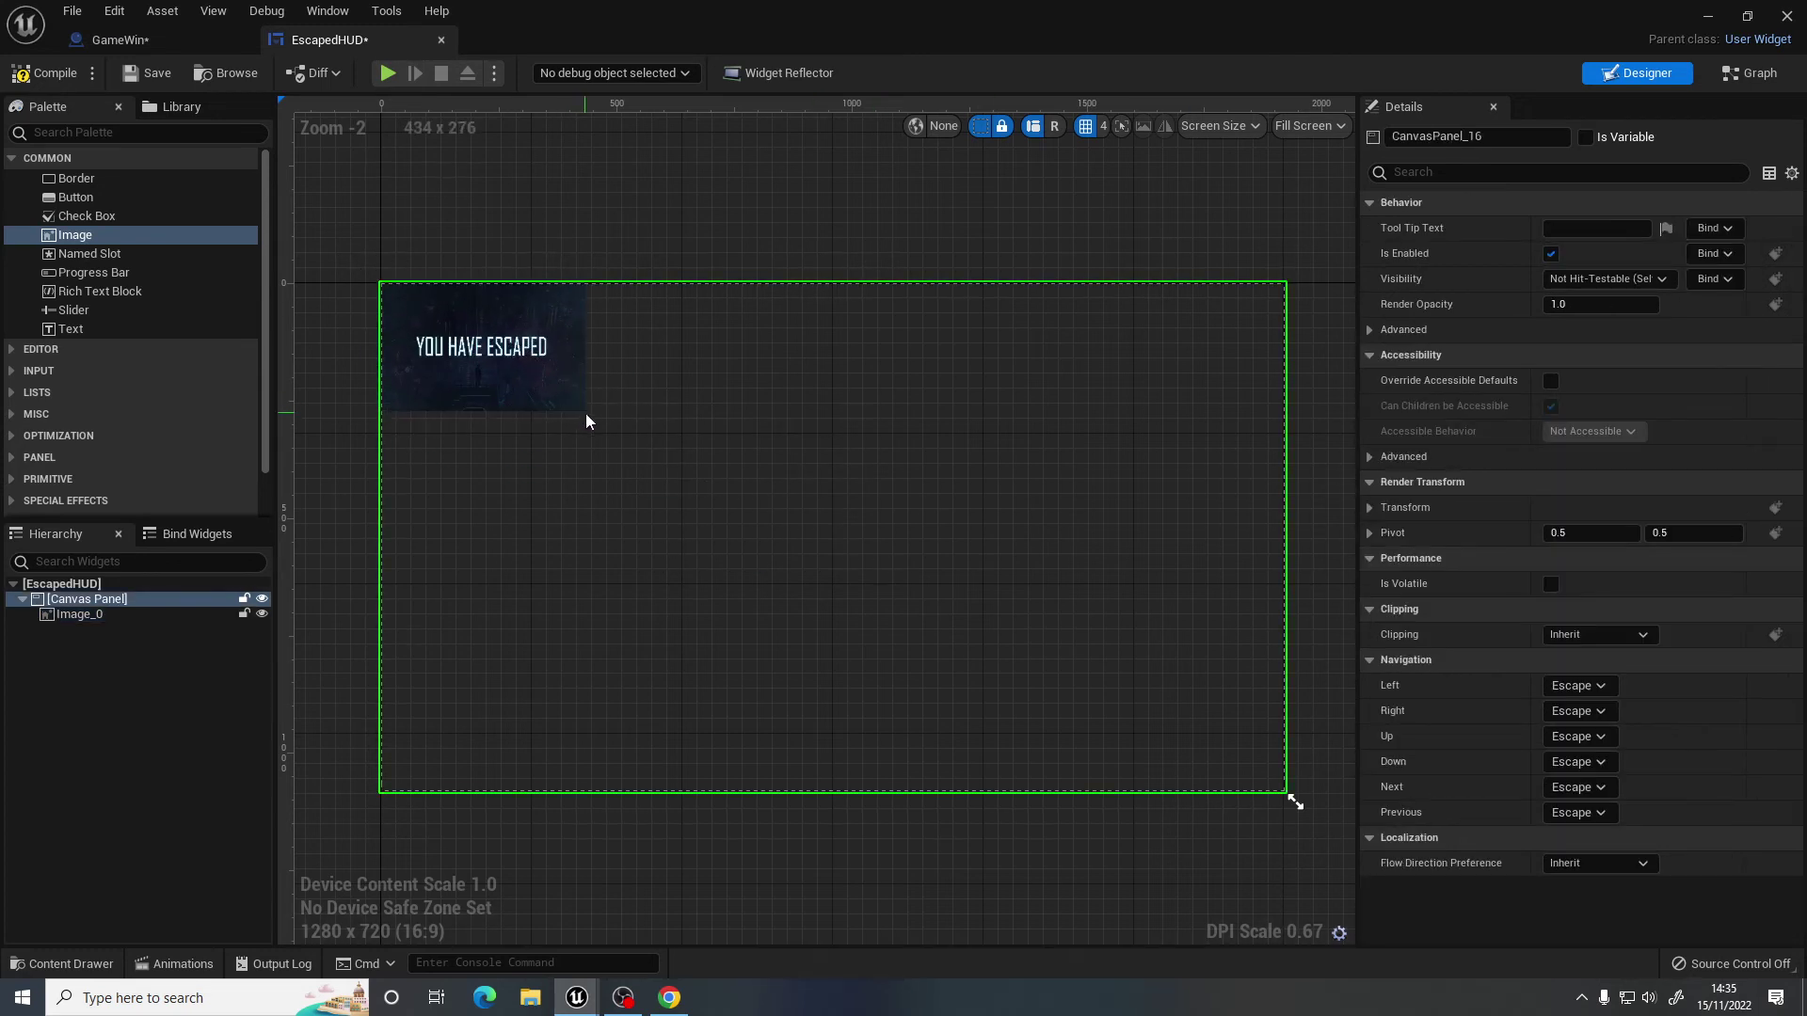
{"action": "left_click", "coordinate": [578, 414]}
{"action": "left_click_drag", "start_coordinate": [588, 415], "coordinate": [1290, 798]}
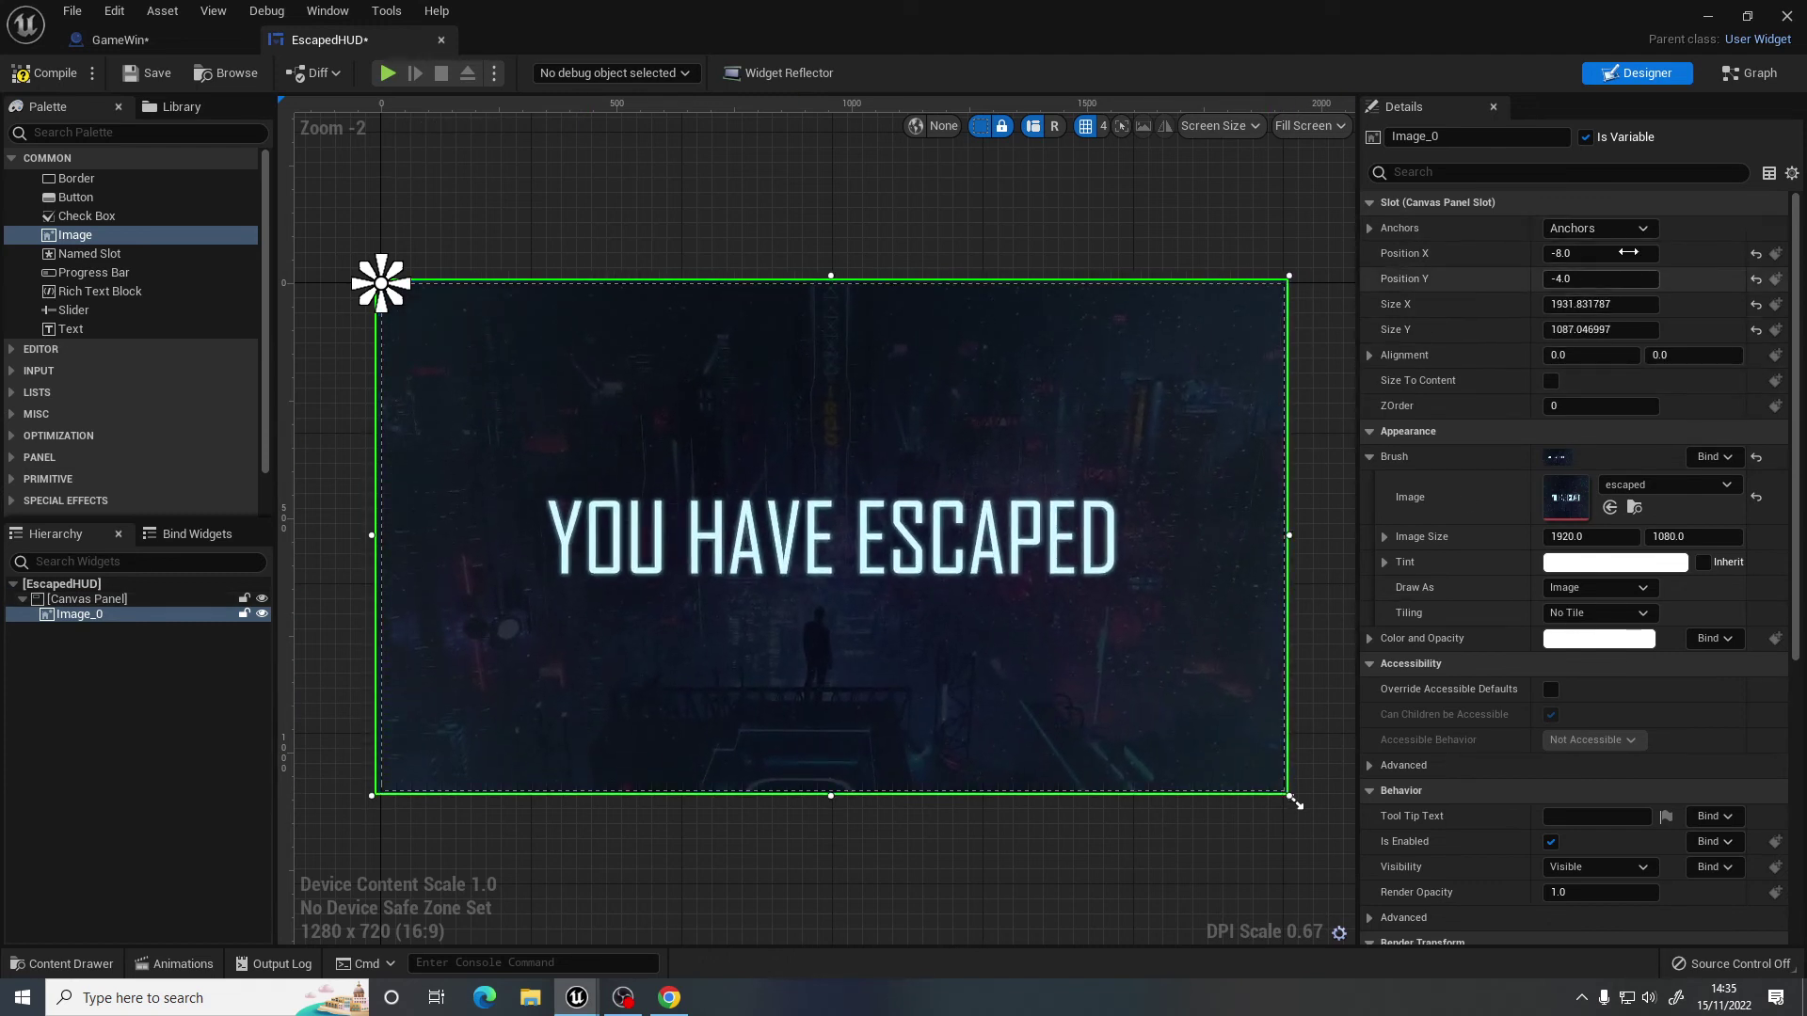
Set the escaped image's anchors to stretch across the whole canvas, compile the EscapedHUD widget and close it.
{"action": "left_click", "coordinate": [1599, 227]}
{"action": "left_click", "coordinate": [1768, 483]}
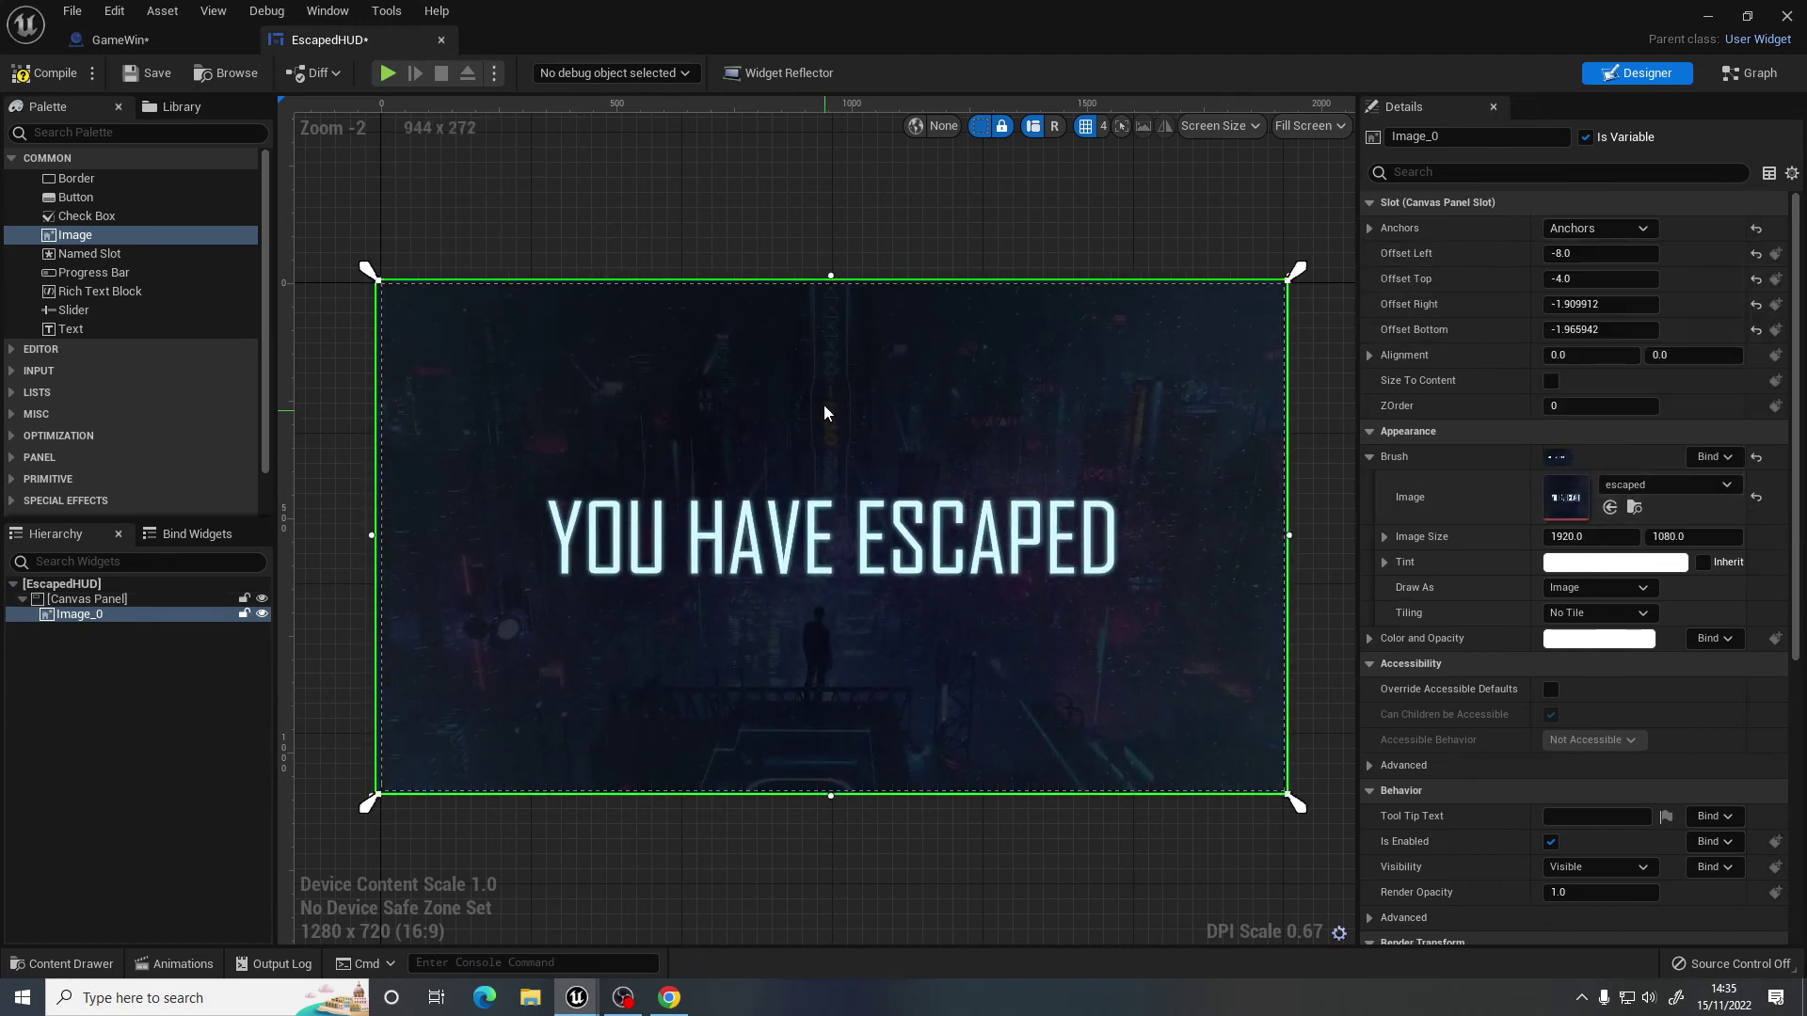
{"action": "left_click", "coordinate": [42, 73]}
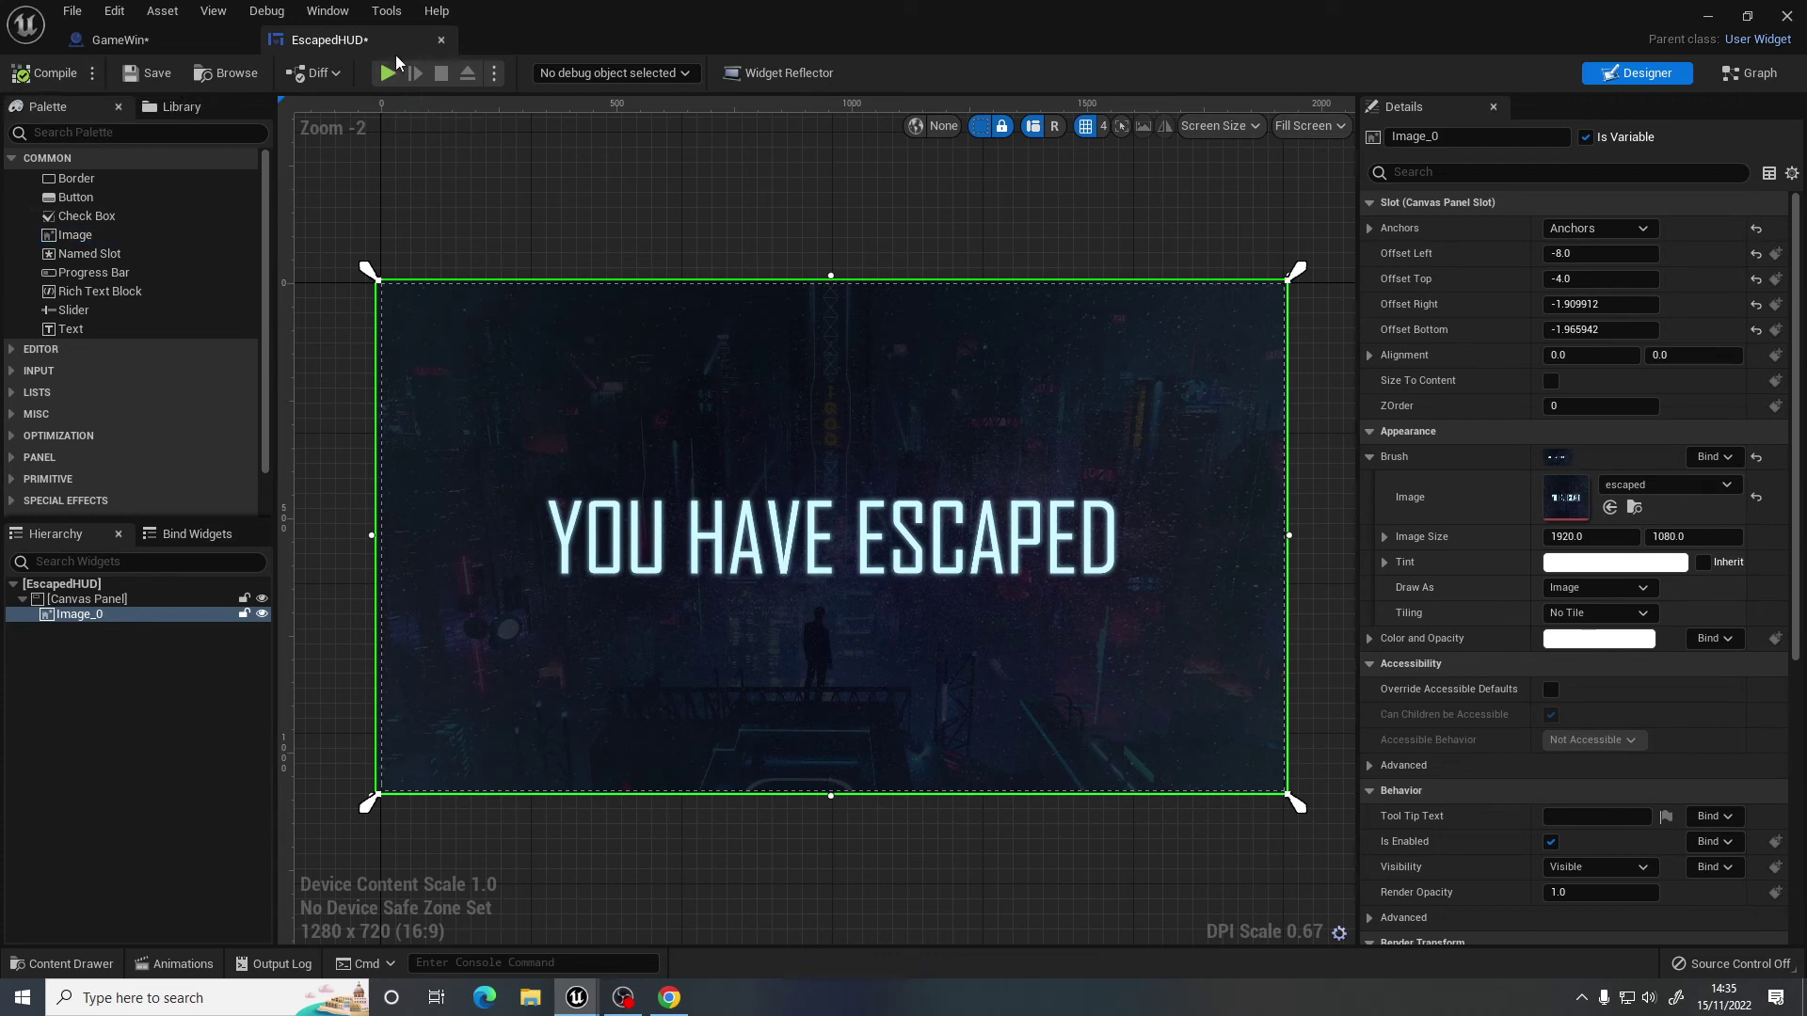
{"action": "left_click", "coordinate": [440, 41]}
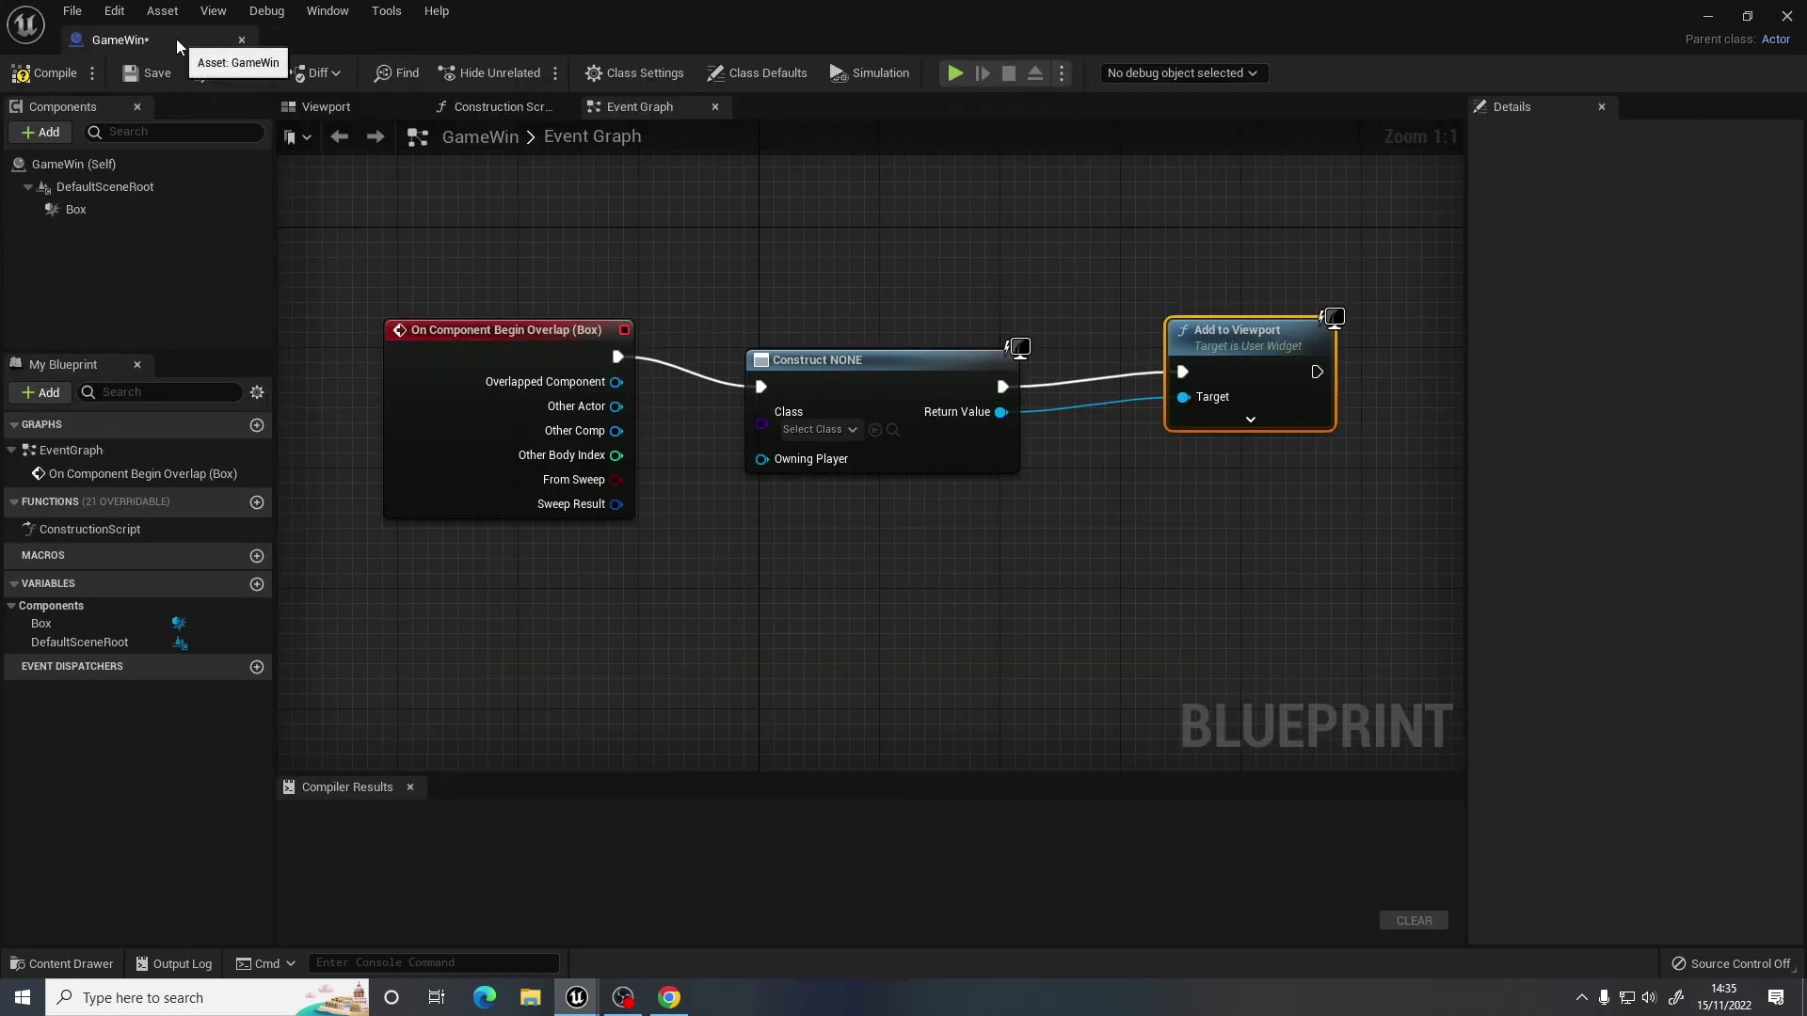
Set the widget construct node's class to EscapedHUD, align it with the overlap event, then compile and close GameWin.
{"action": "left_click", "coordinate": [813, 429]}
{"action": "left_click", "coordinate": [858, 541]}
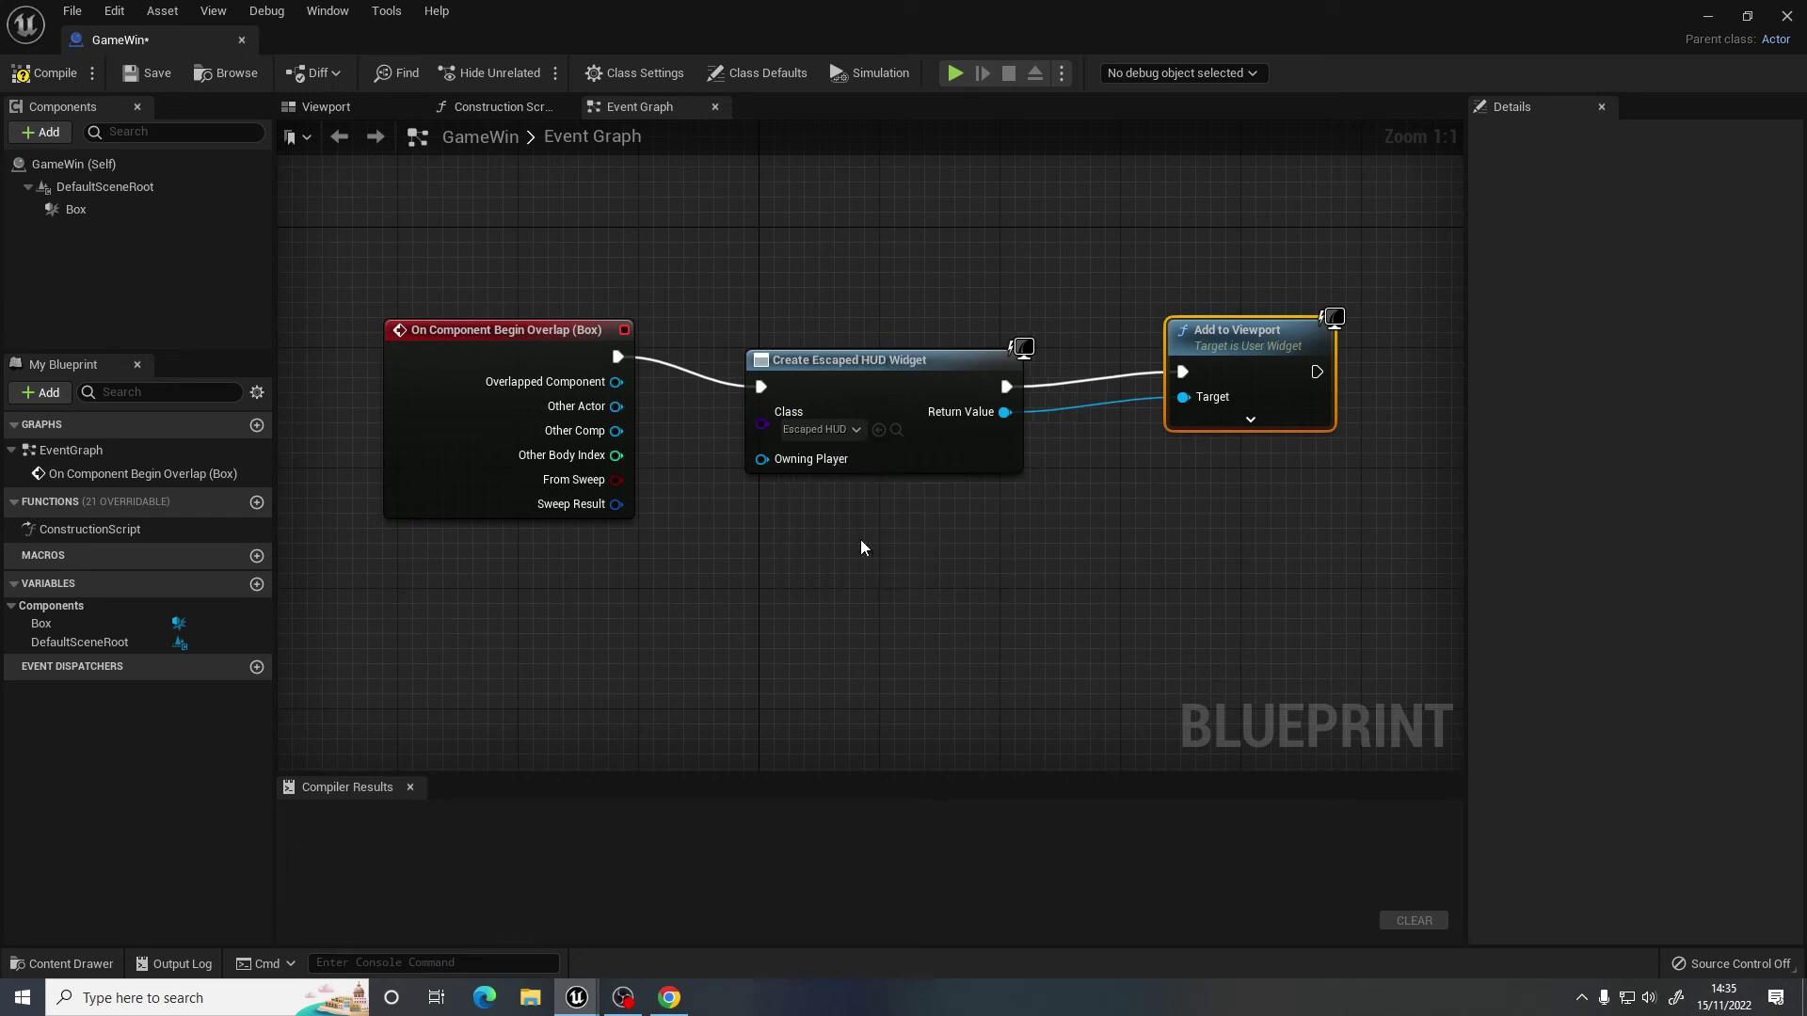
{"action": "left_click_drag", "start_coordinate": [846, 383], "coordinate": [831, 353]}
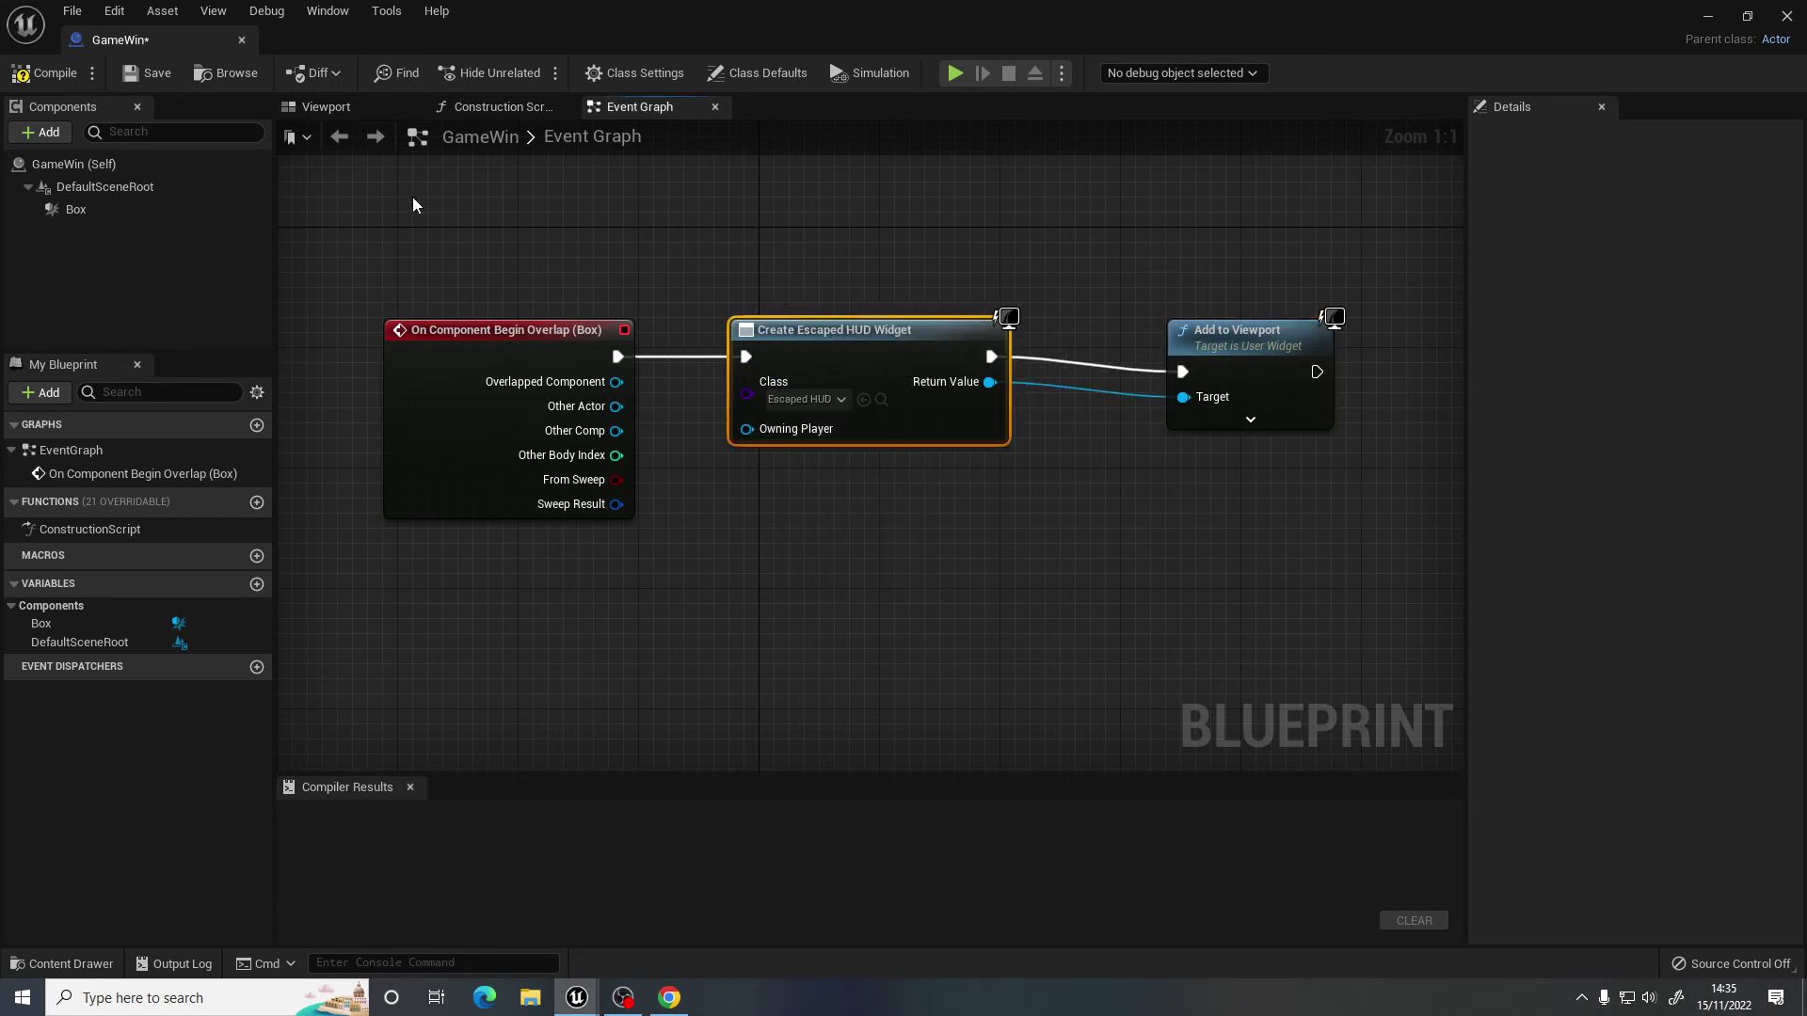
{"action": "left_click", "coordinate": [44, 77]}
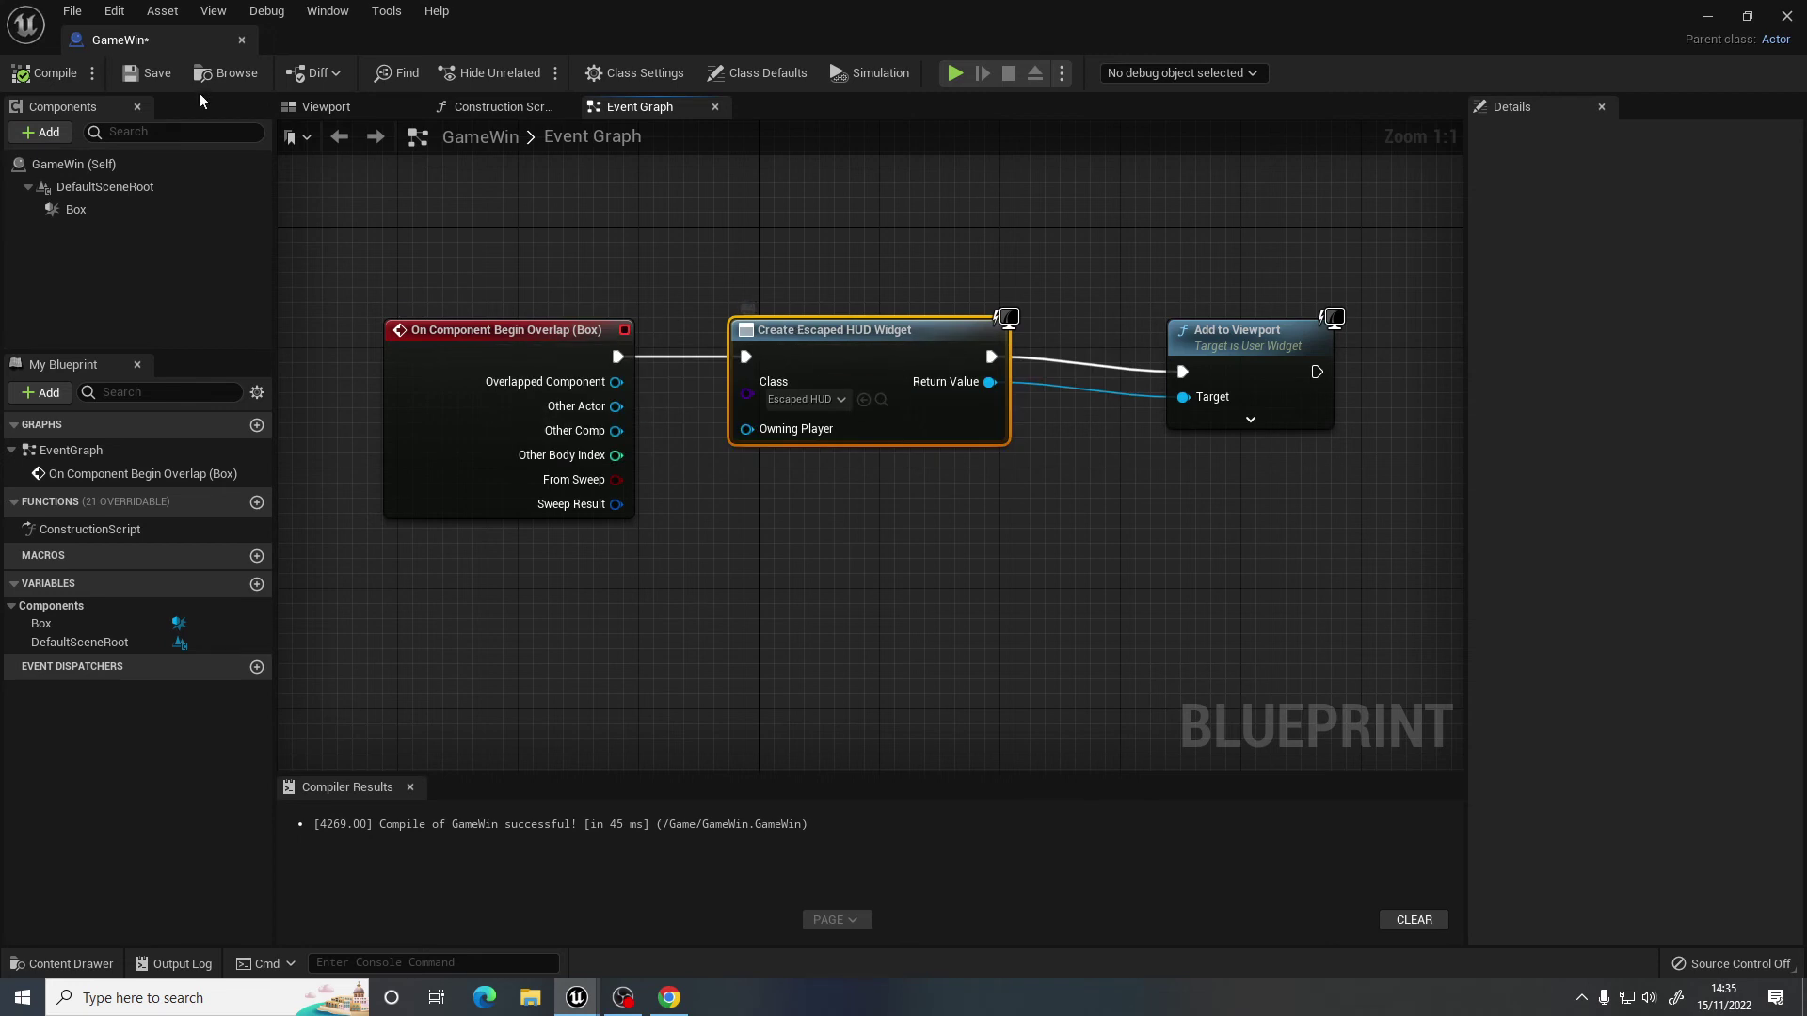
{"action": "left_click", "coordinate": [241, 40]}
Place a GameWin actor from the Content folder on the floor near the purple corner and raise it slightly.
{"action": "left_click", "coordinate": [95, 967]}
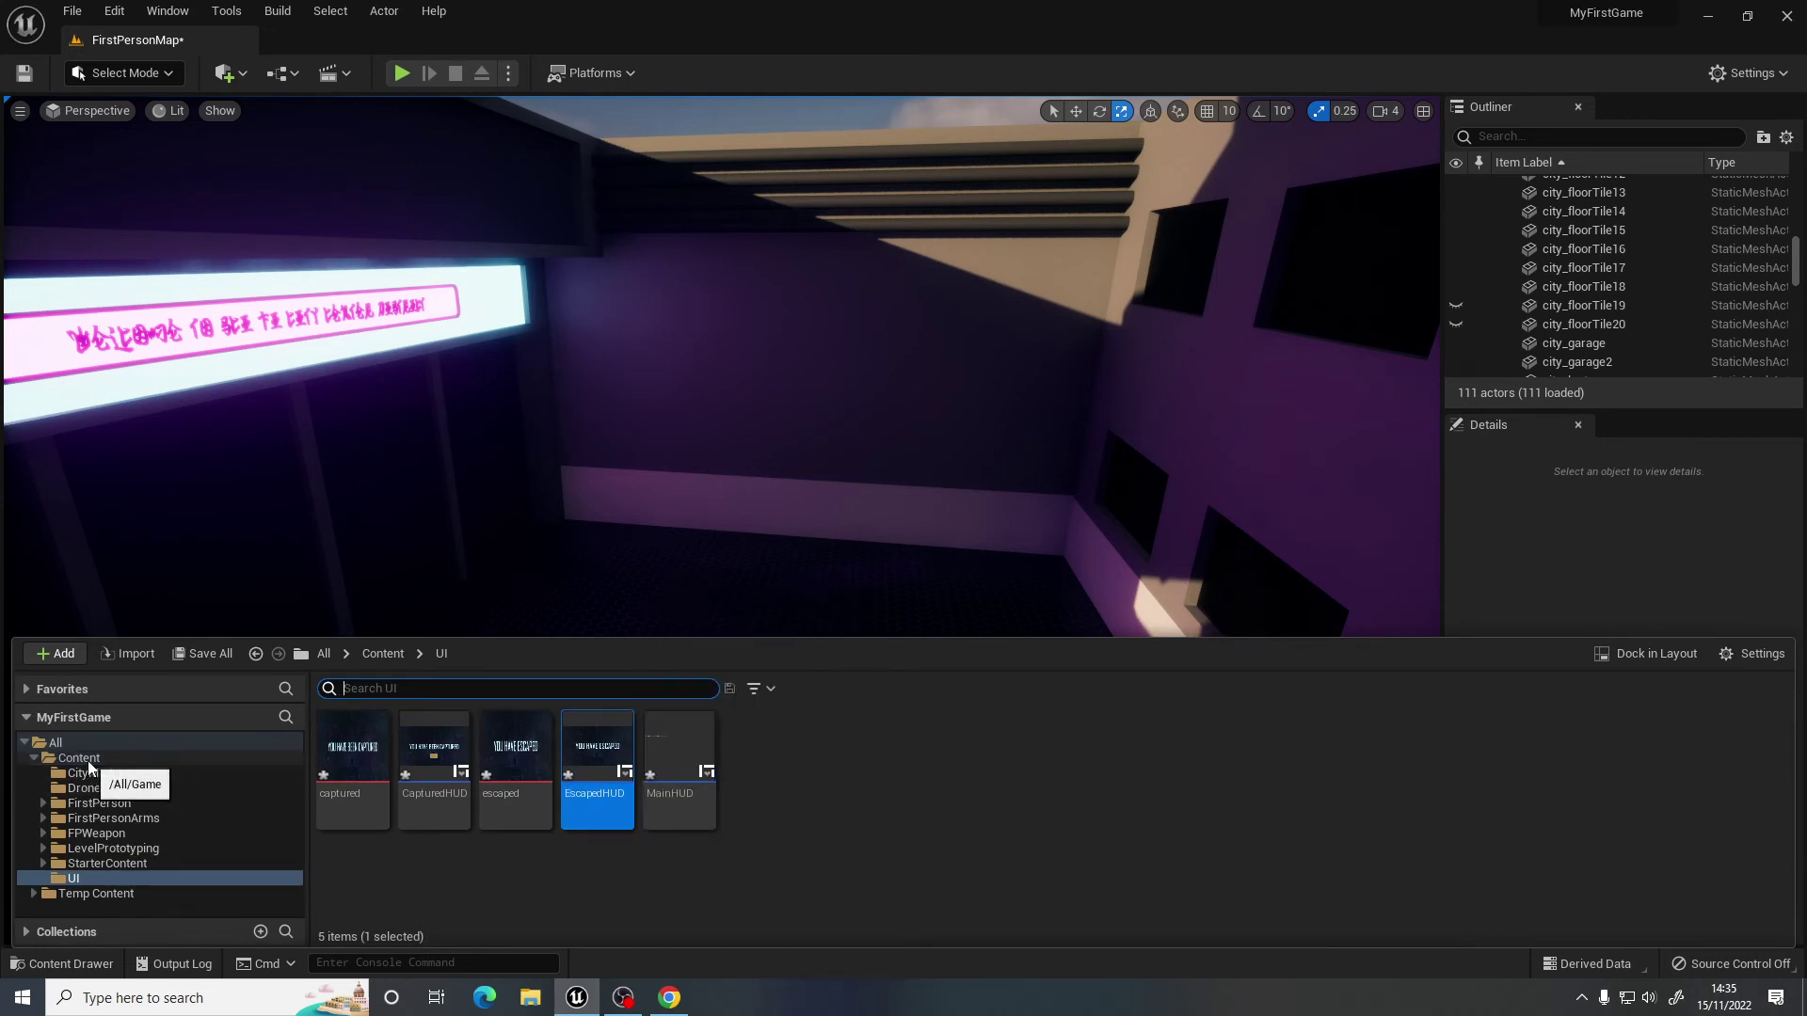
{"action": "left_click", "coordinate": [89, 762]}
{"action": "left_click_drag", "start_coordinate": [993, 758], "coordinate": [953, 574]}
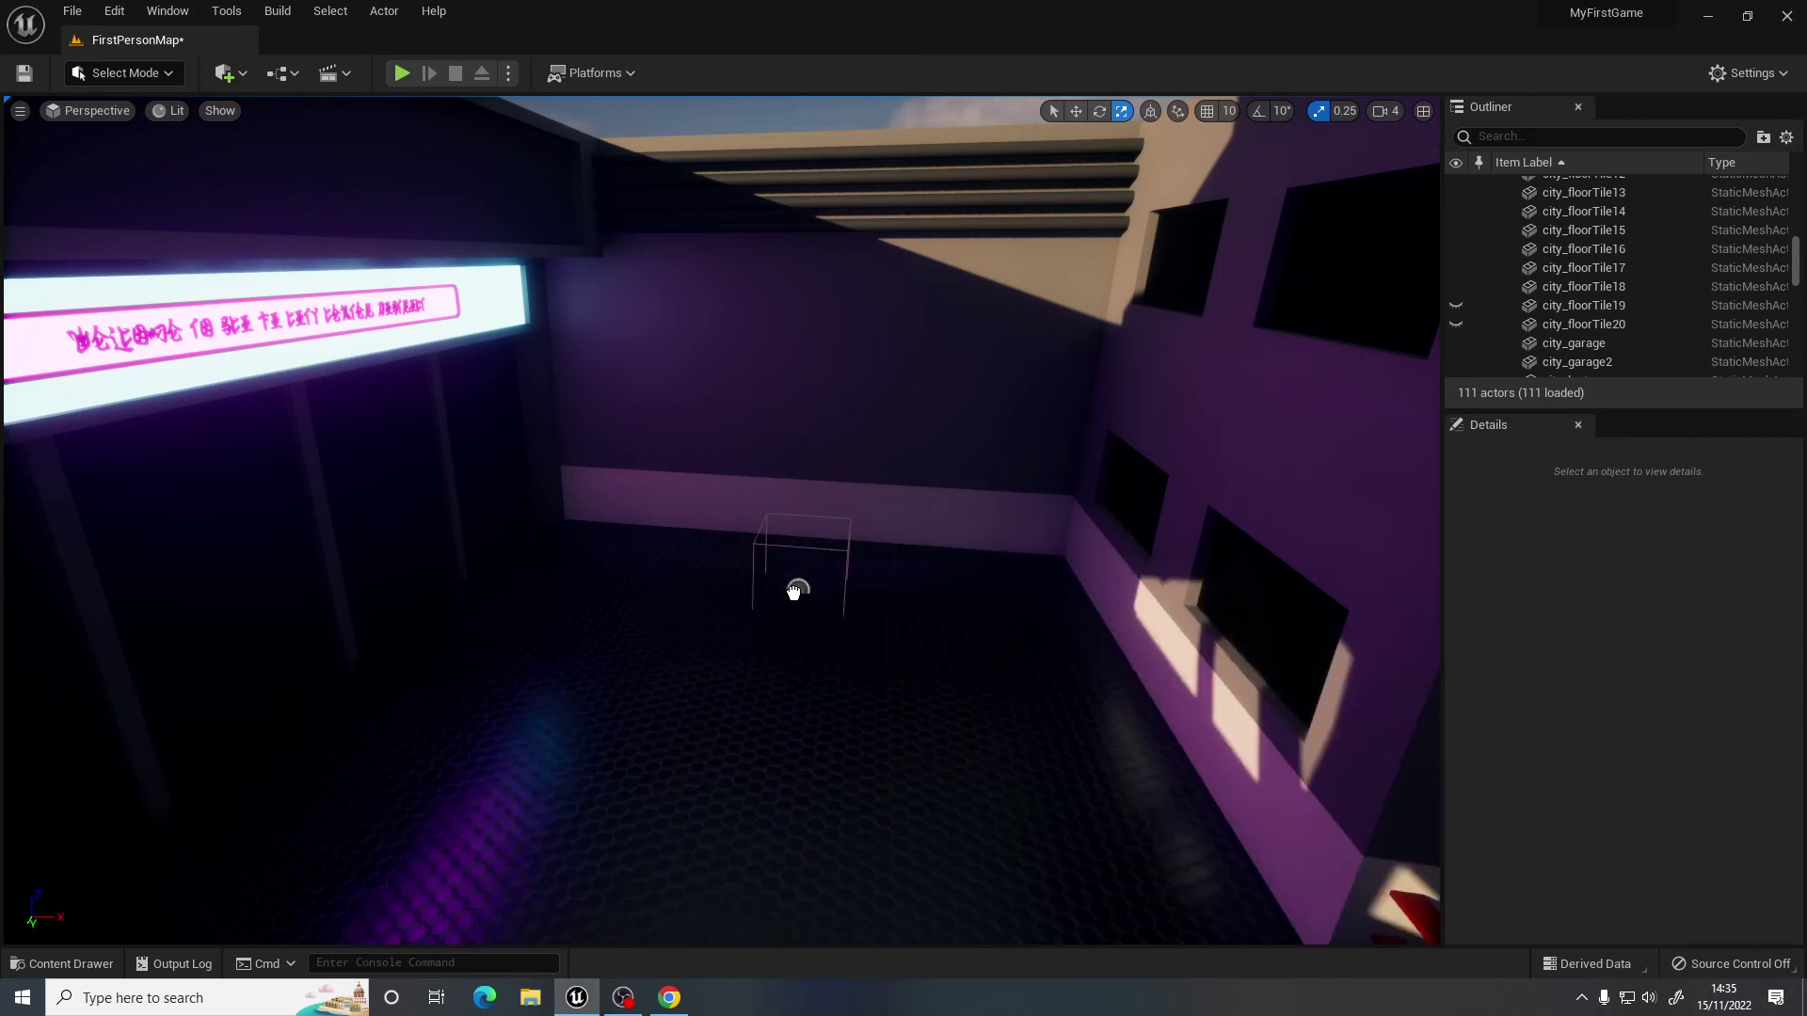
{"action": "left_click_drag", "start_coordinate": [794, 590], "coordinate": [796, 512]}
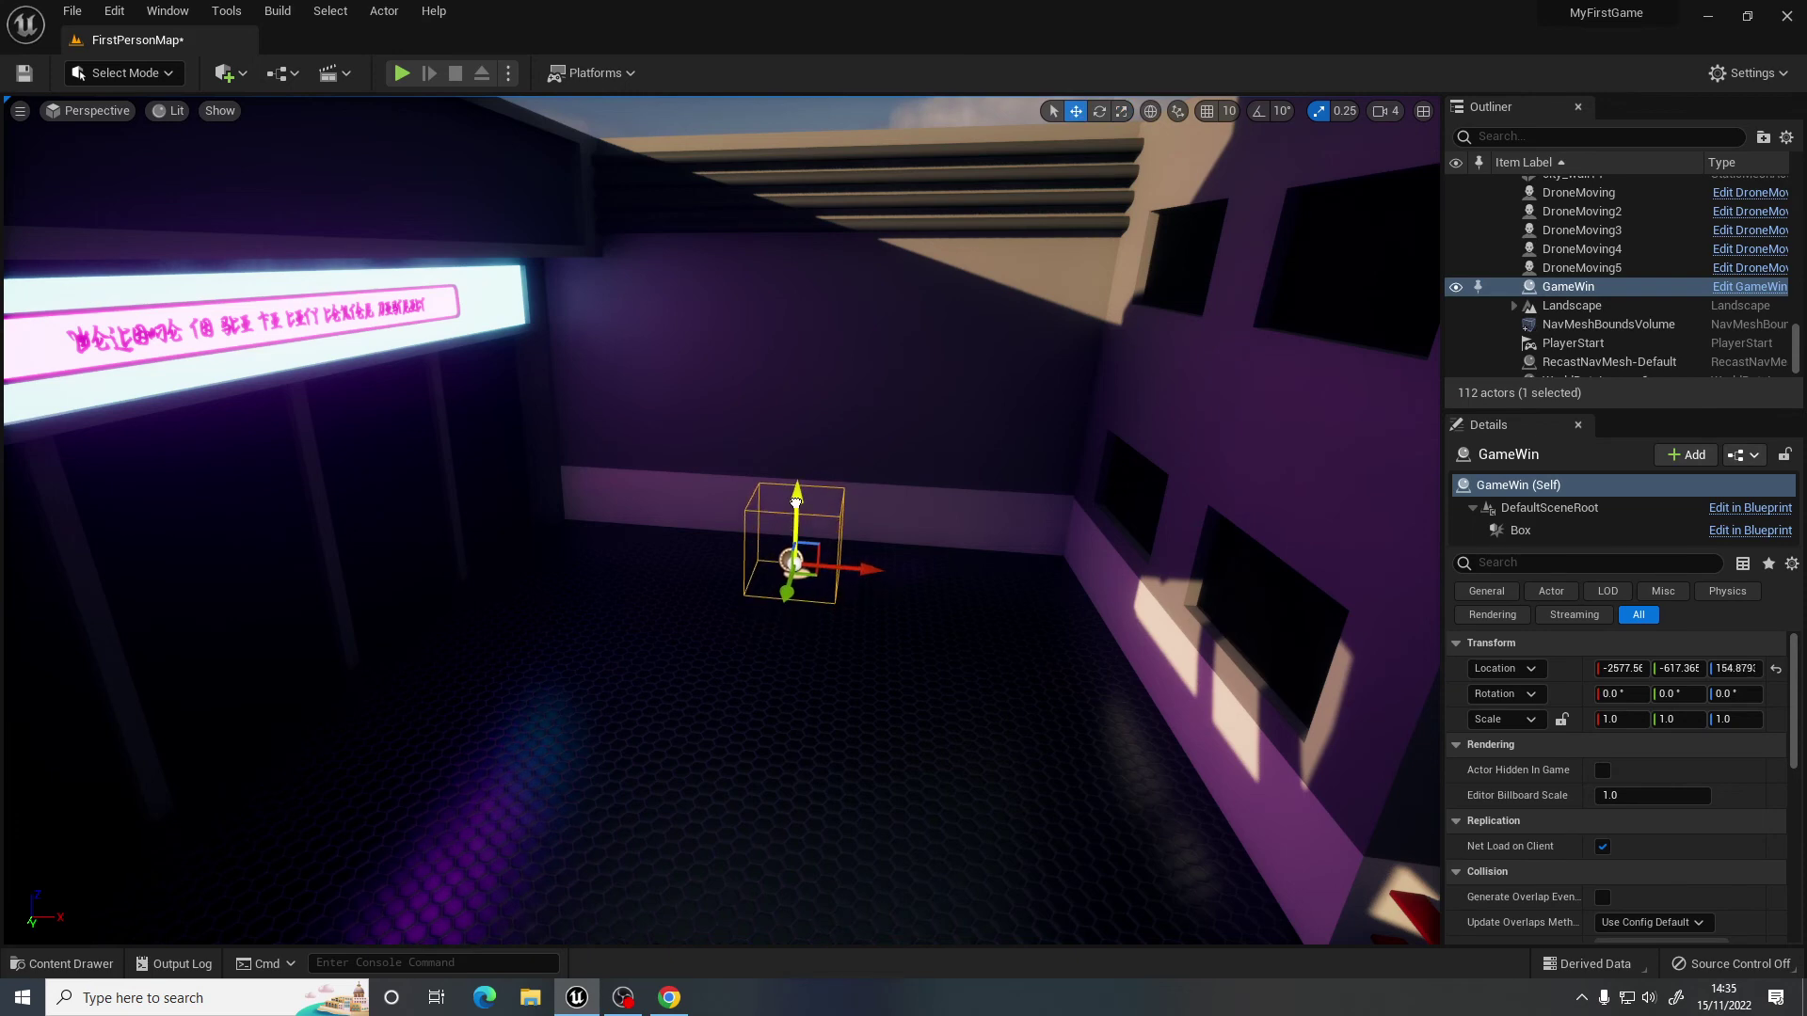
Scale the GameWin actor uniformly to 2.25.
{"action": "key", "text": "e"}
{"action": "key", "text": "r"}
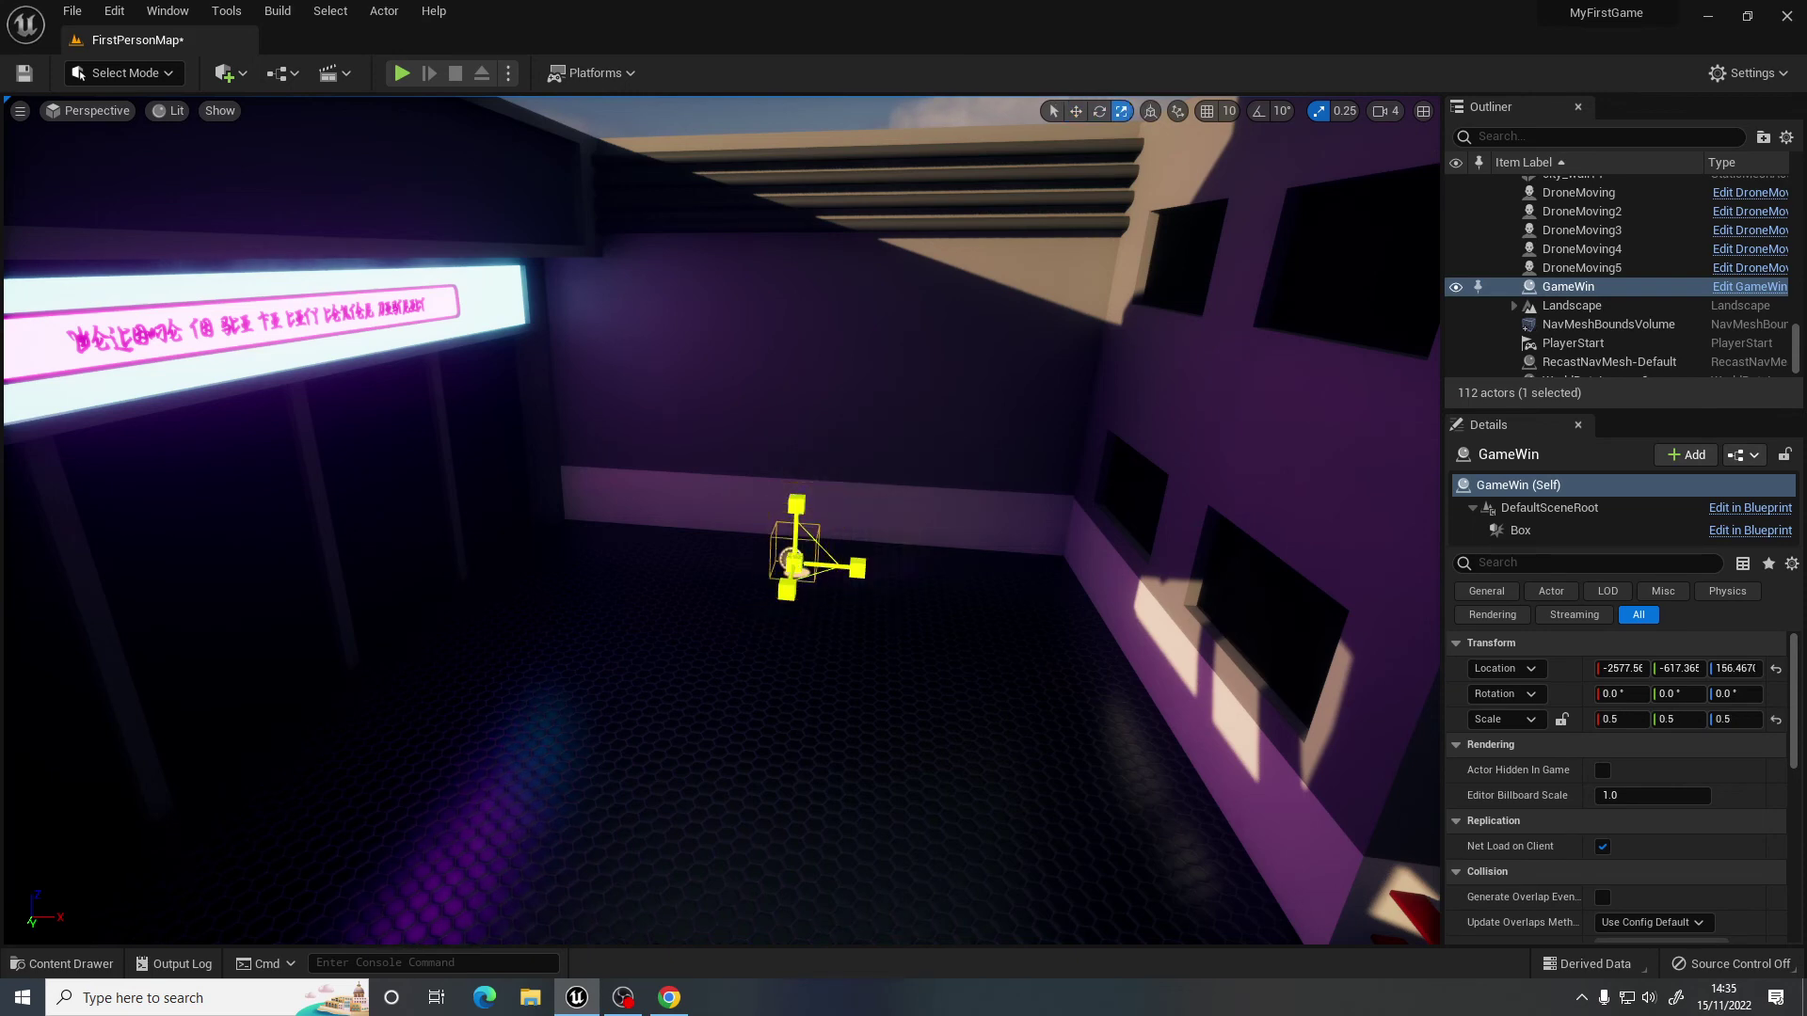
{"action": "left_click_drag", "start_coordinate": [794, 564], "coordinate": [794, 564]}
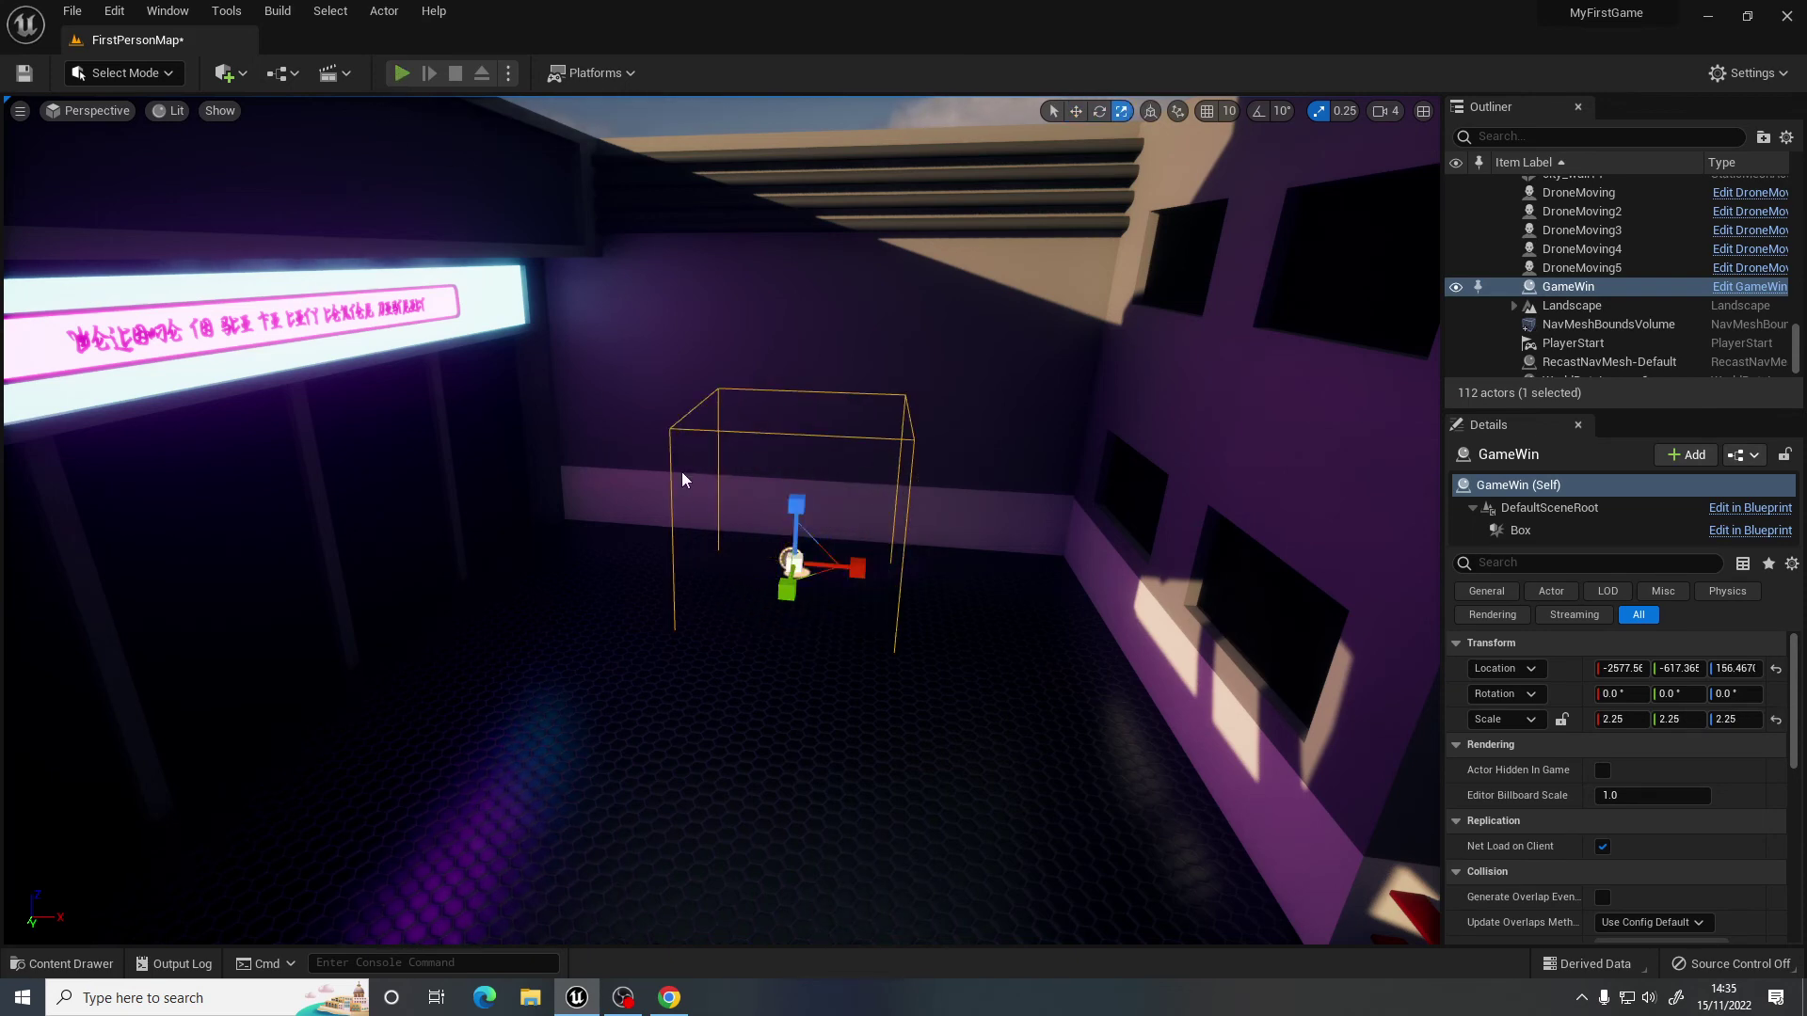
Play-test the level by walking the player into the GameWin box to check the win screen, then end the session.
{"action": "key", "text": "alt+p"}
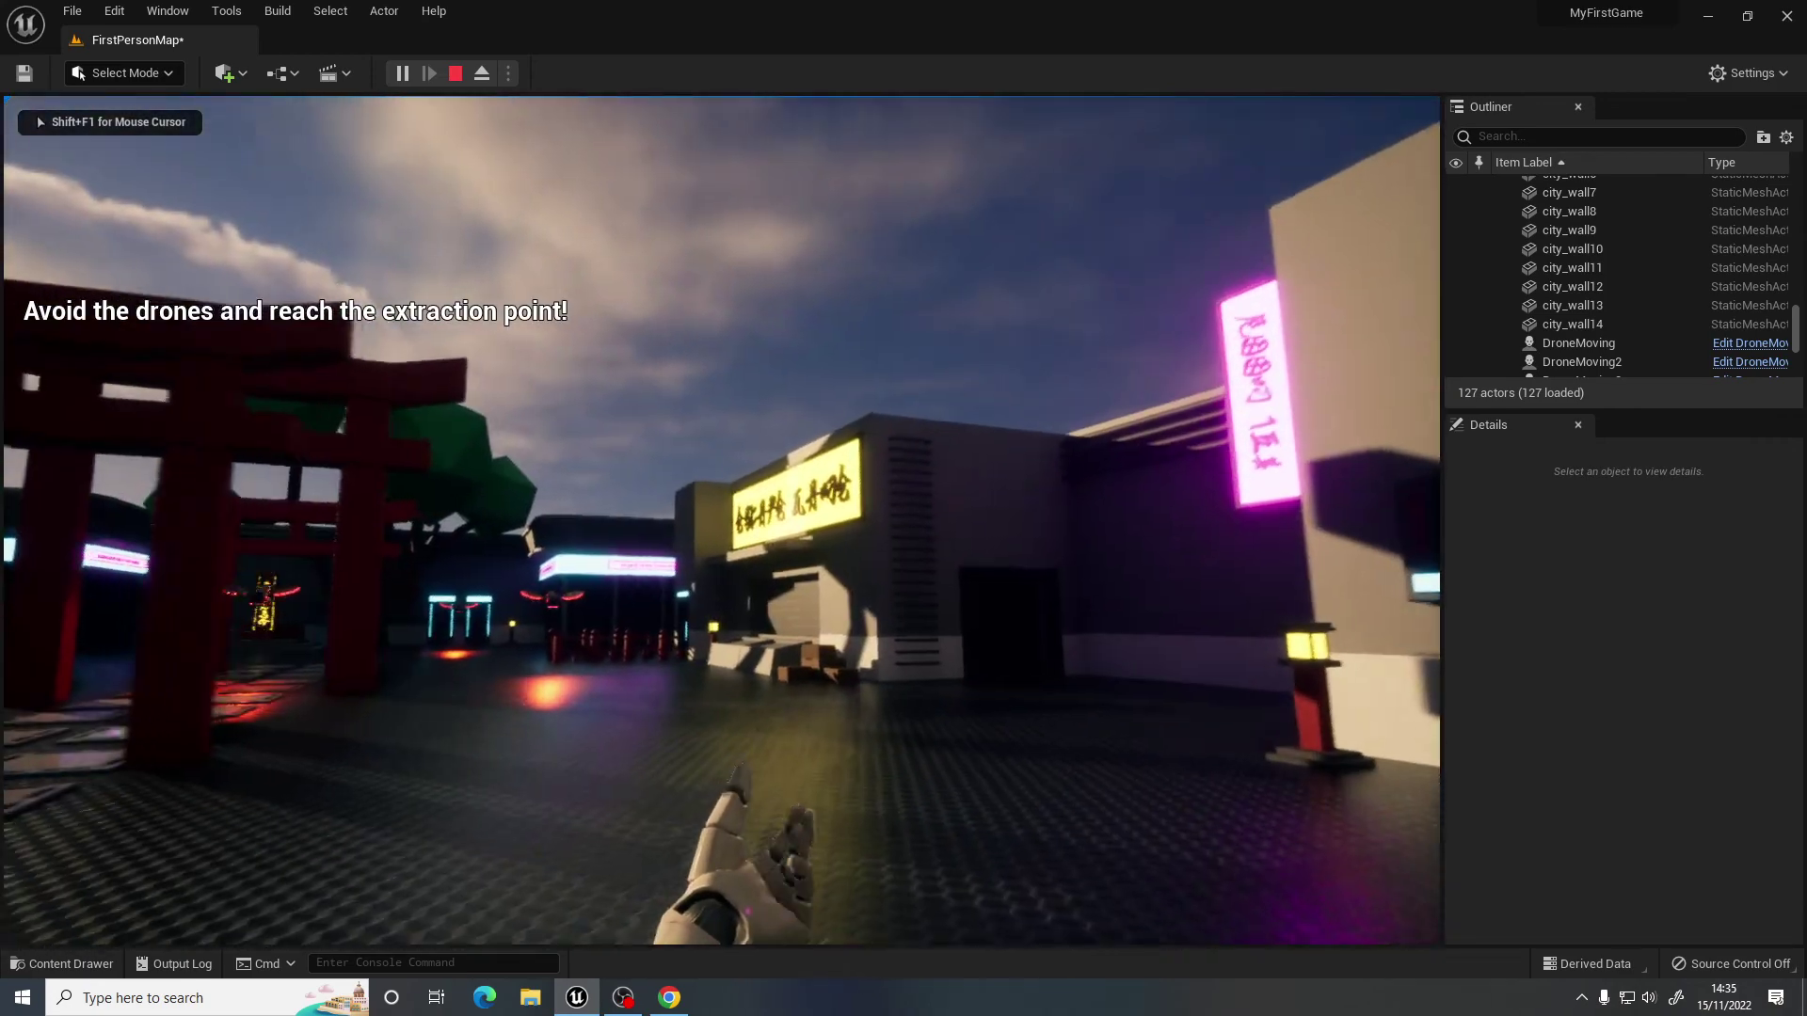
{"action": "key", "text": "w"}
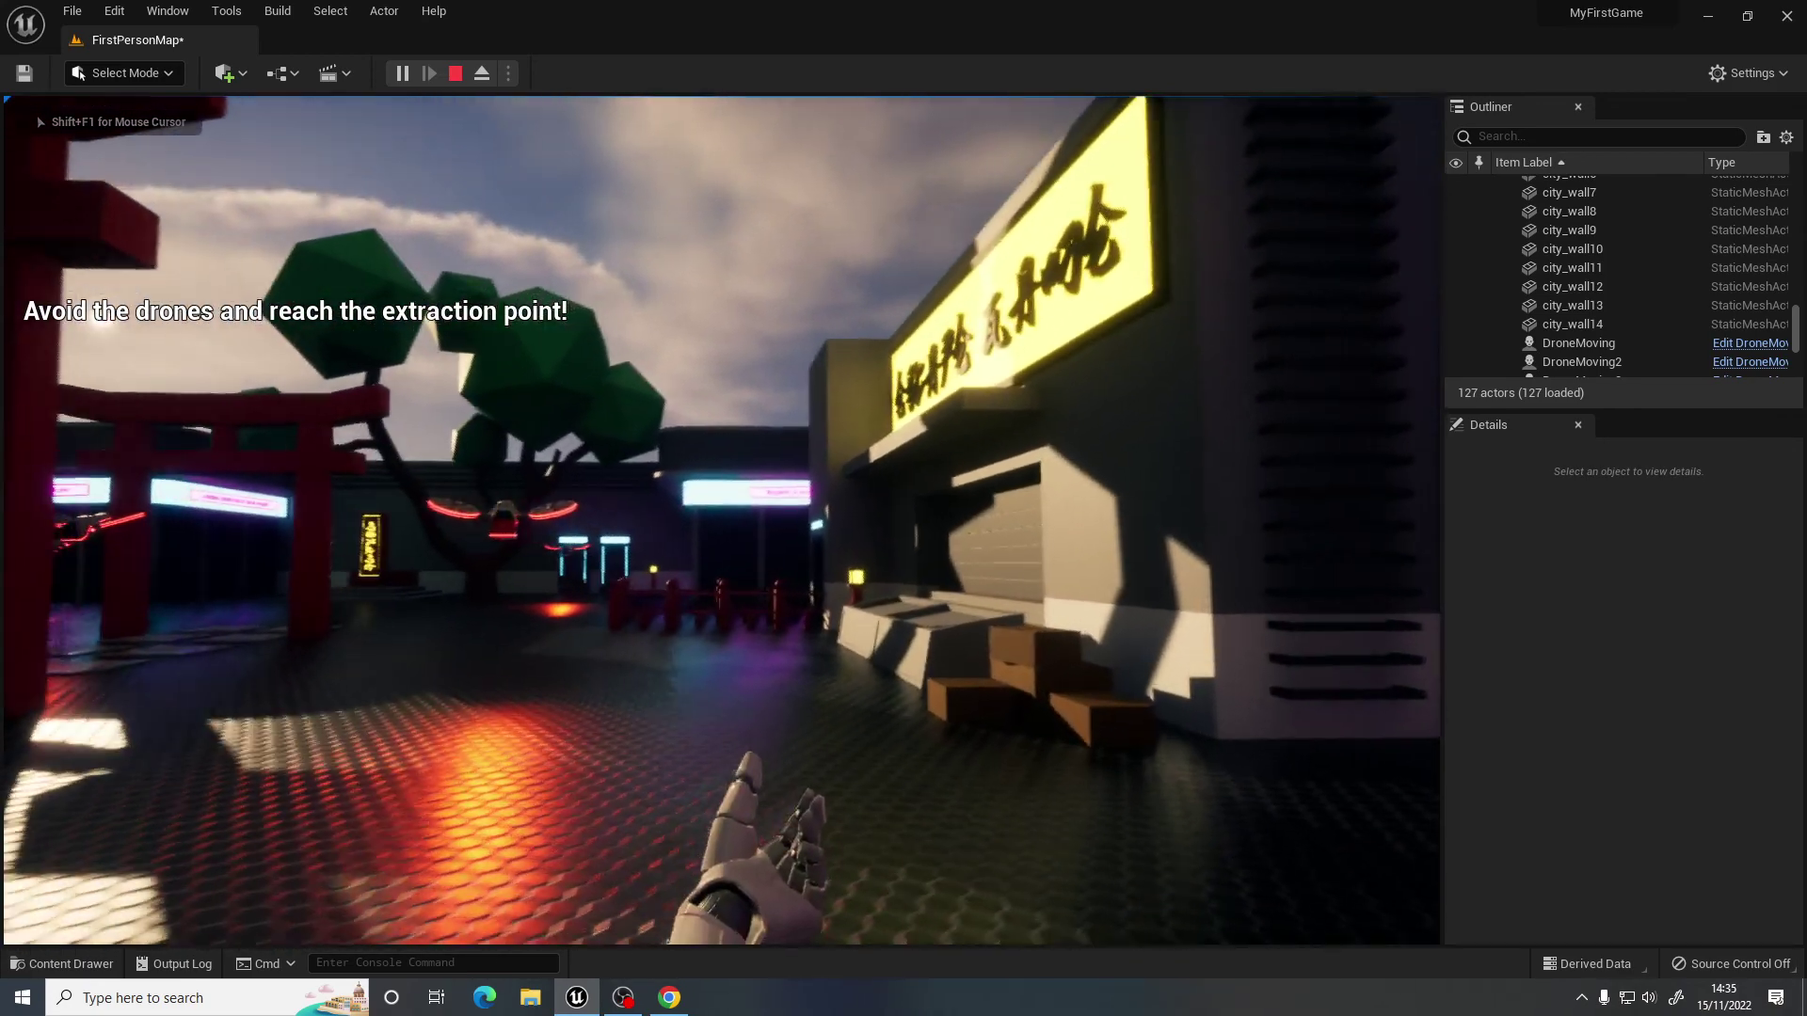
{"action": "key", "text": "w"}
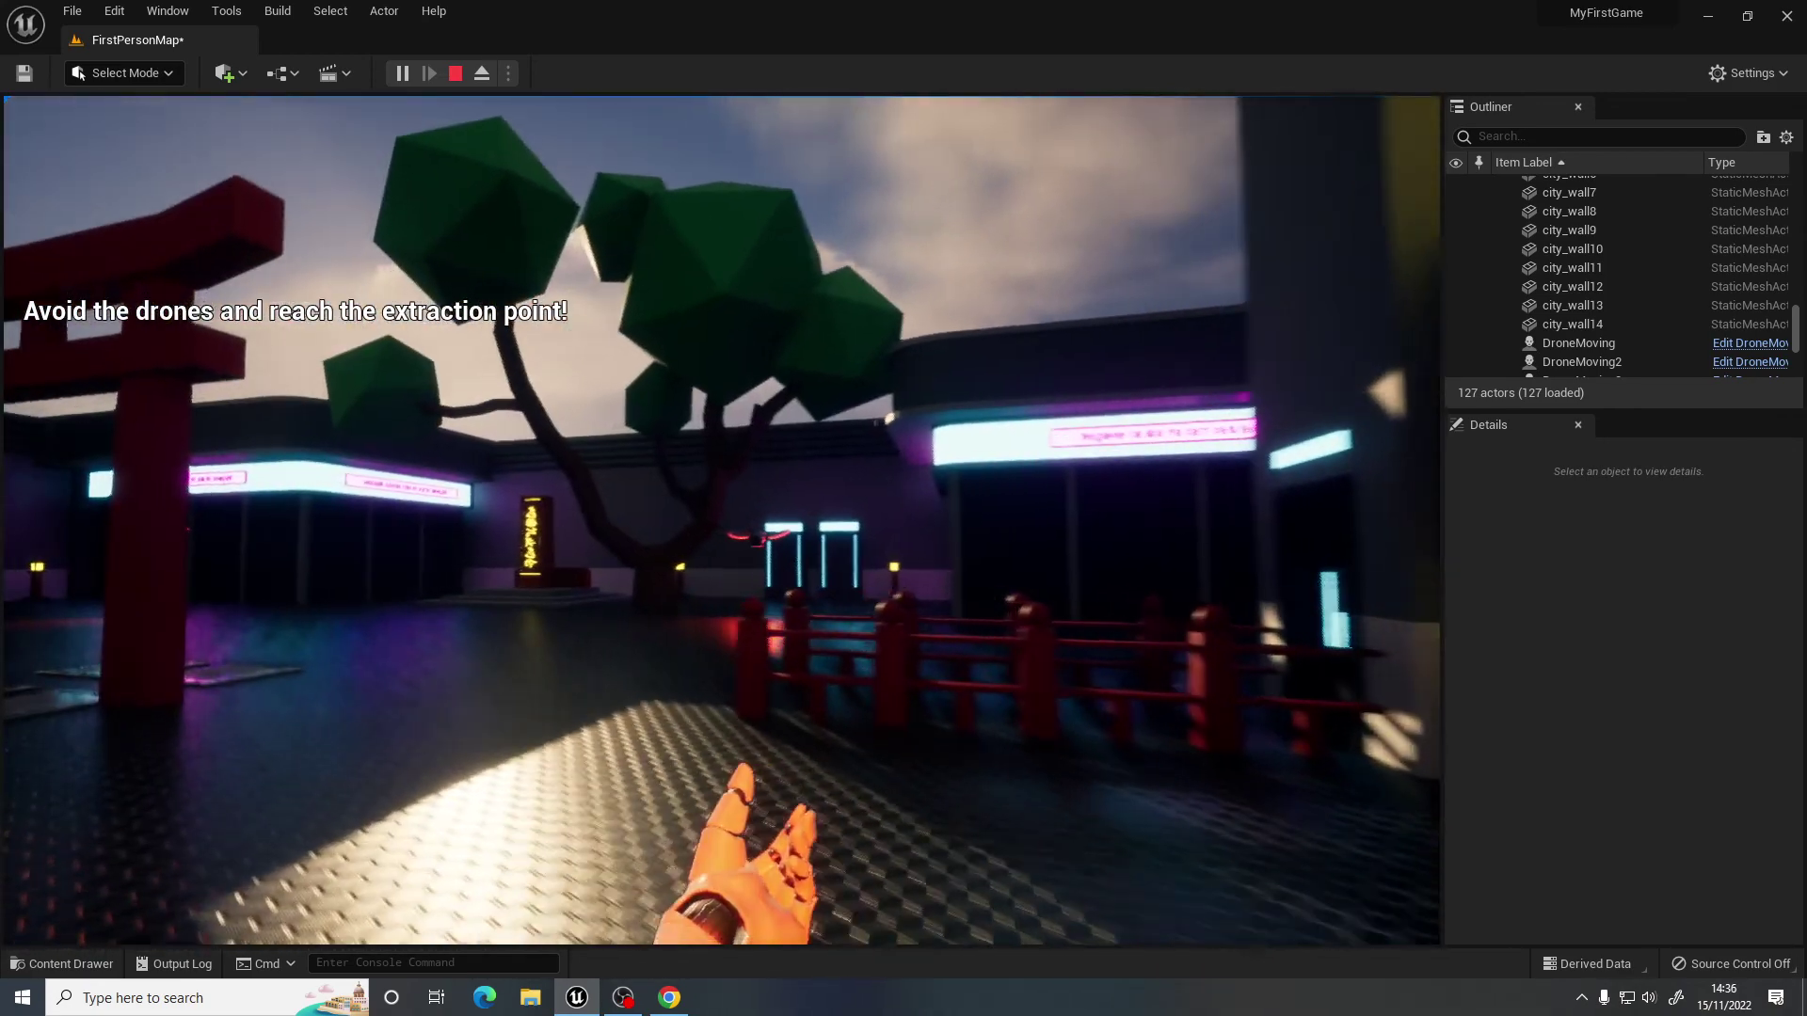
{"action": "key", "text": "w"}
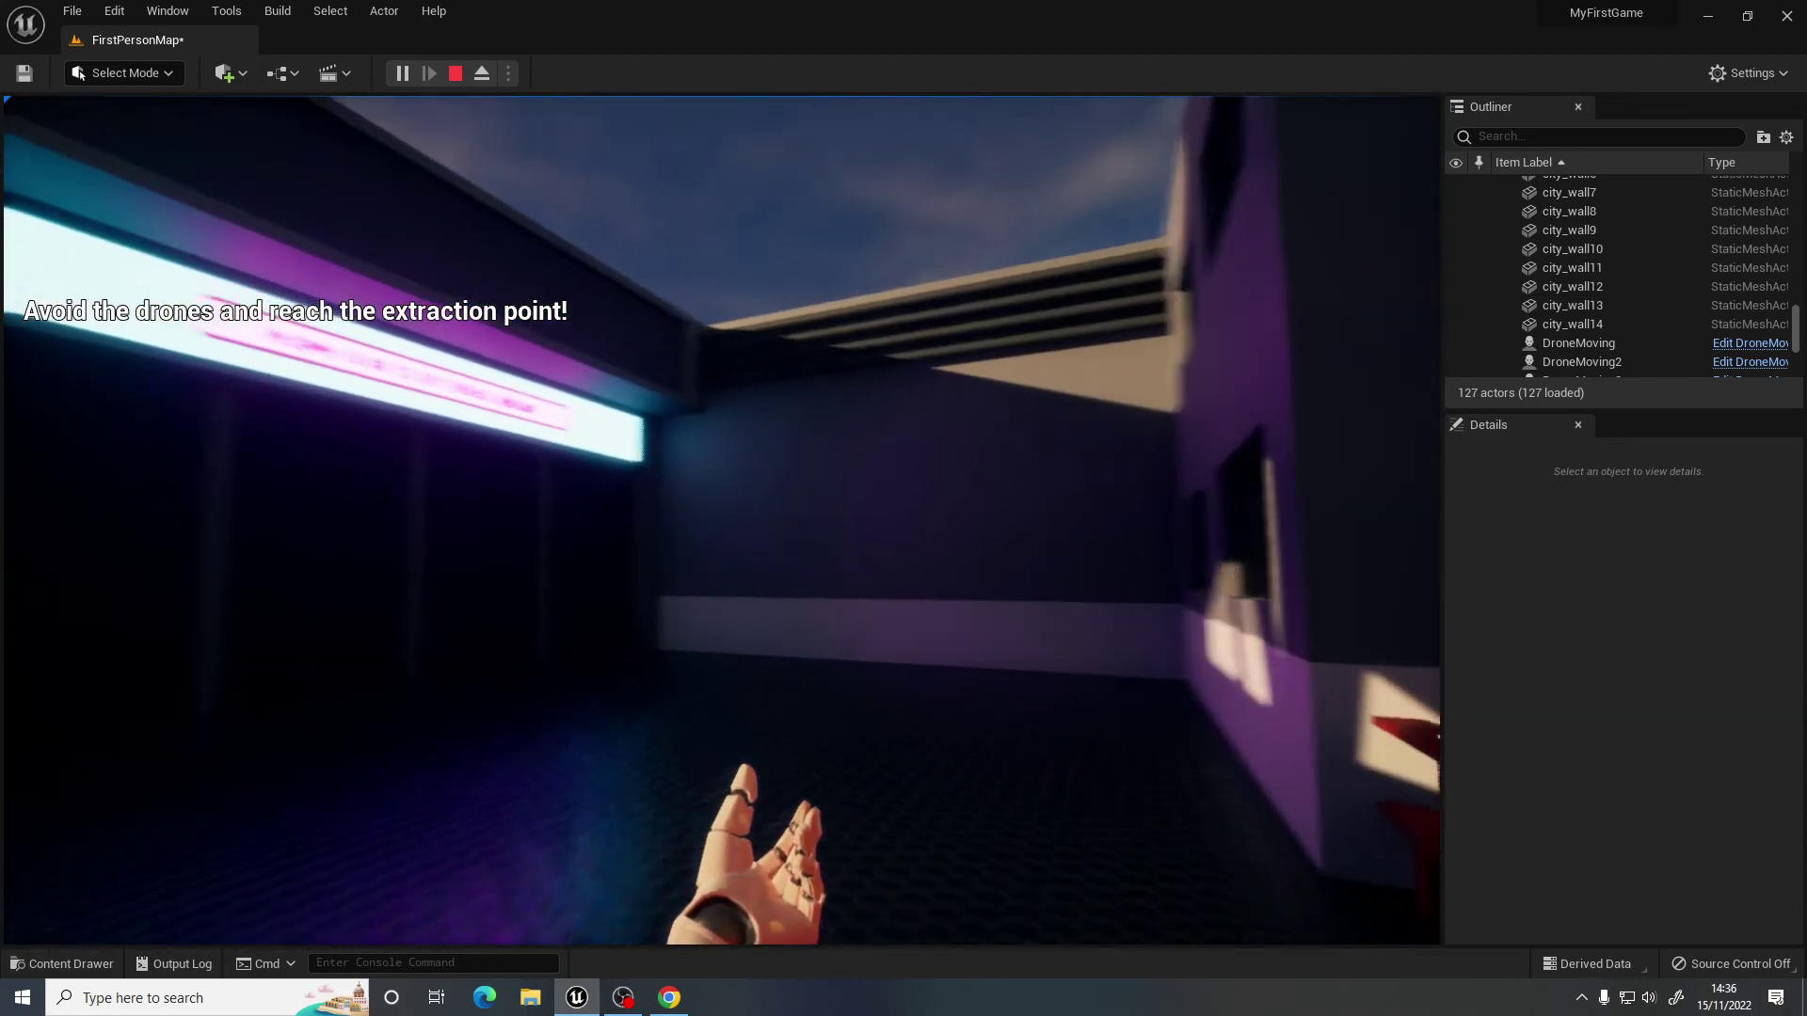
{"action": "key", "text": "w"}
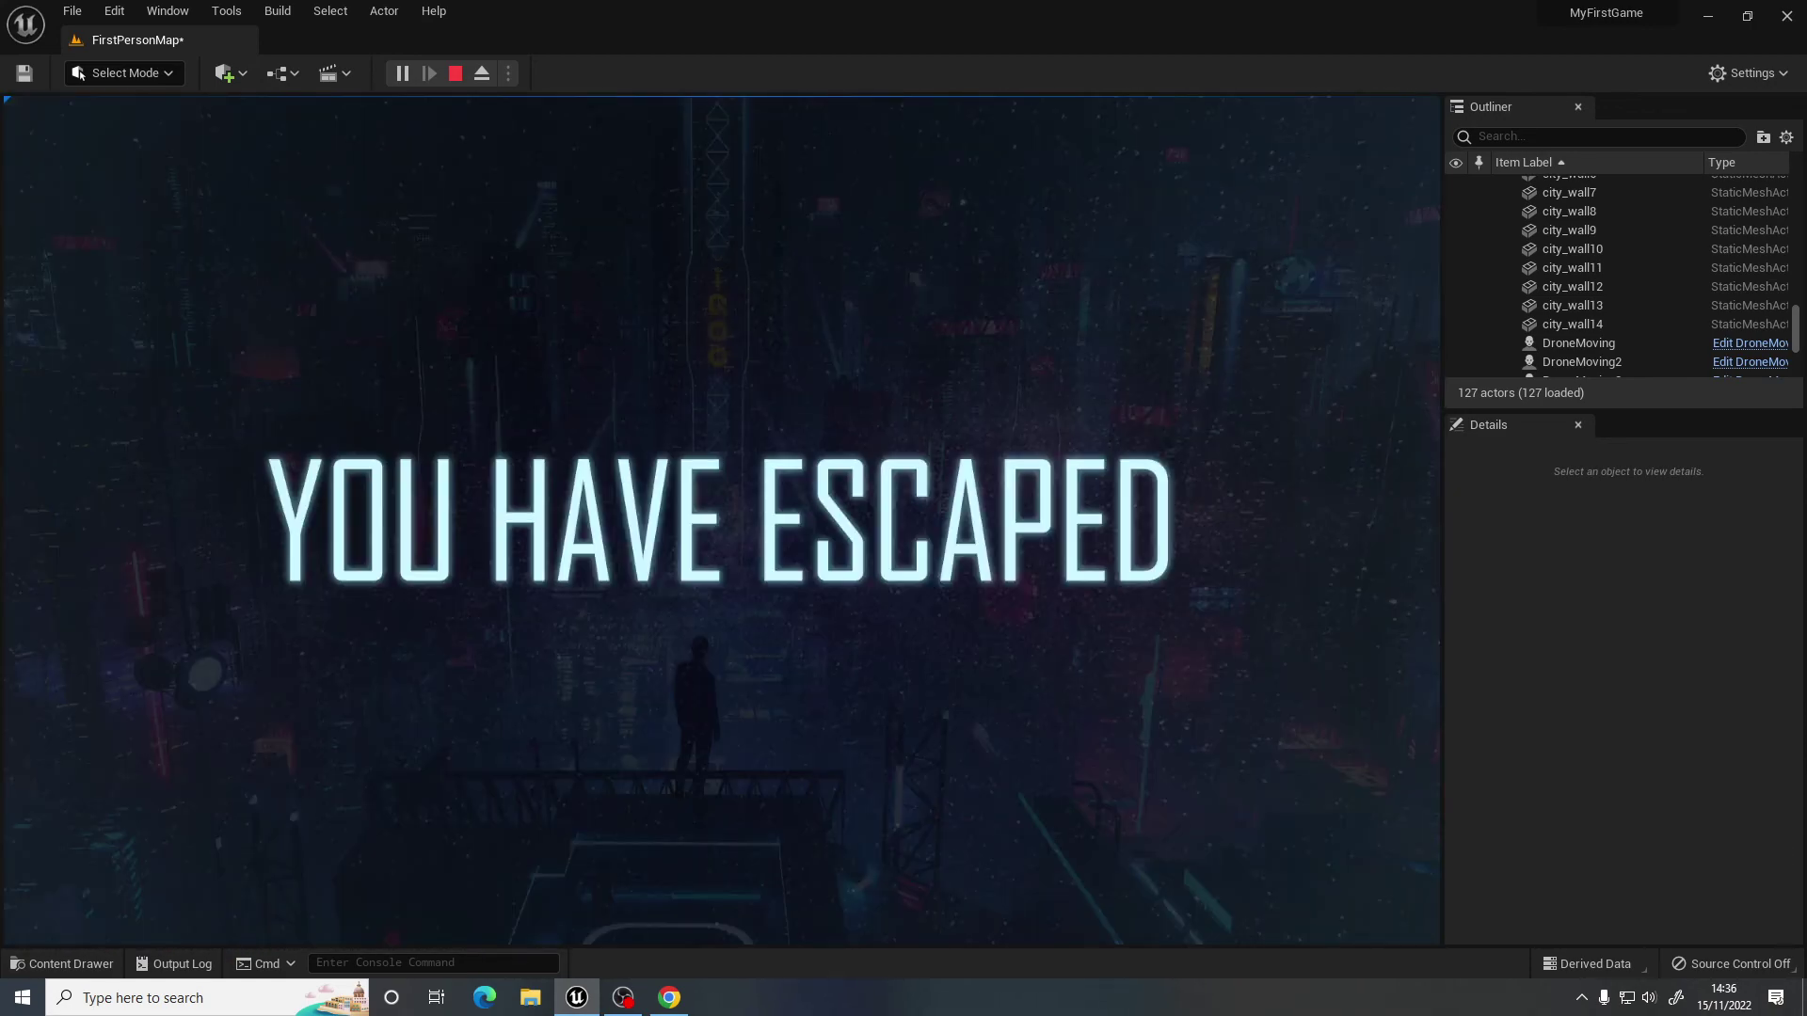
{"action": "key", "text": "Escape"}
Reopen the GameWin blueprint and add a Text Render component under its root.
{"action": "key", "text": "s"}
{"action": "right_click_drag", "start_coordinate": [602, 772], "coordinate": [533, 849]}
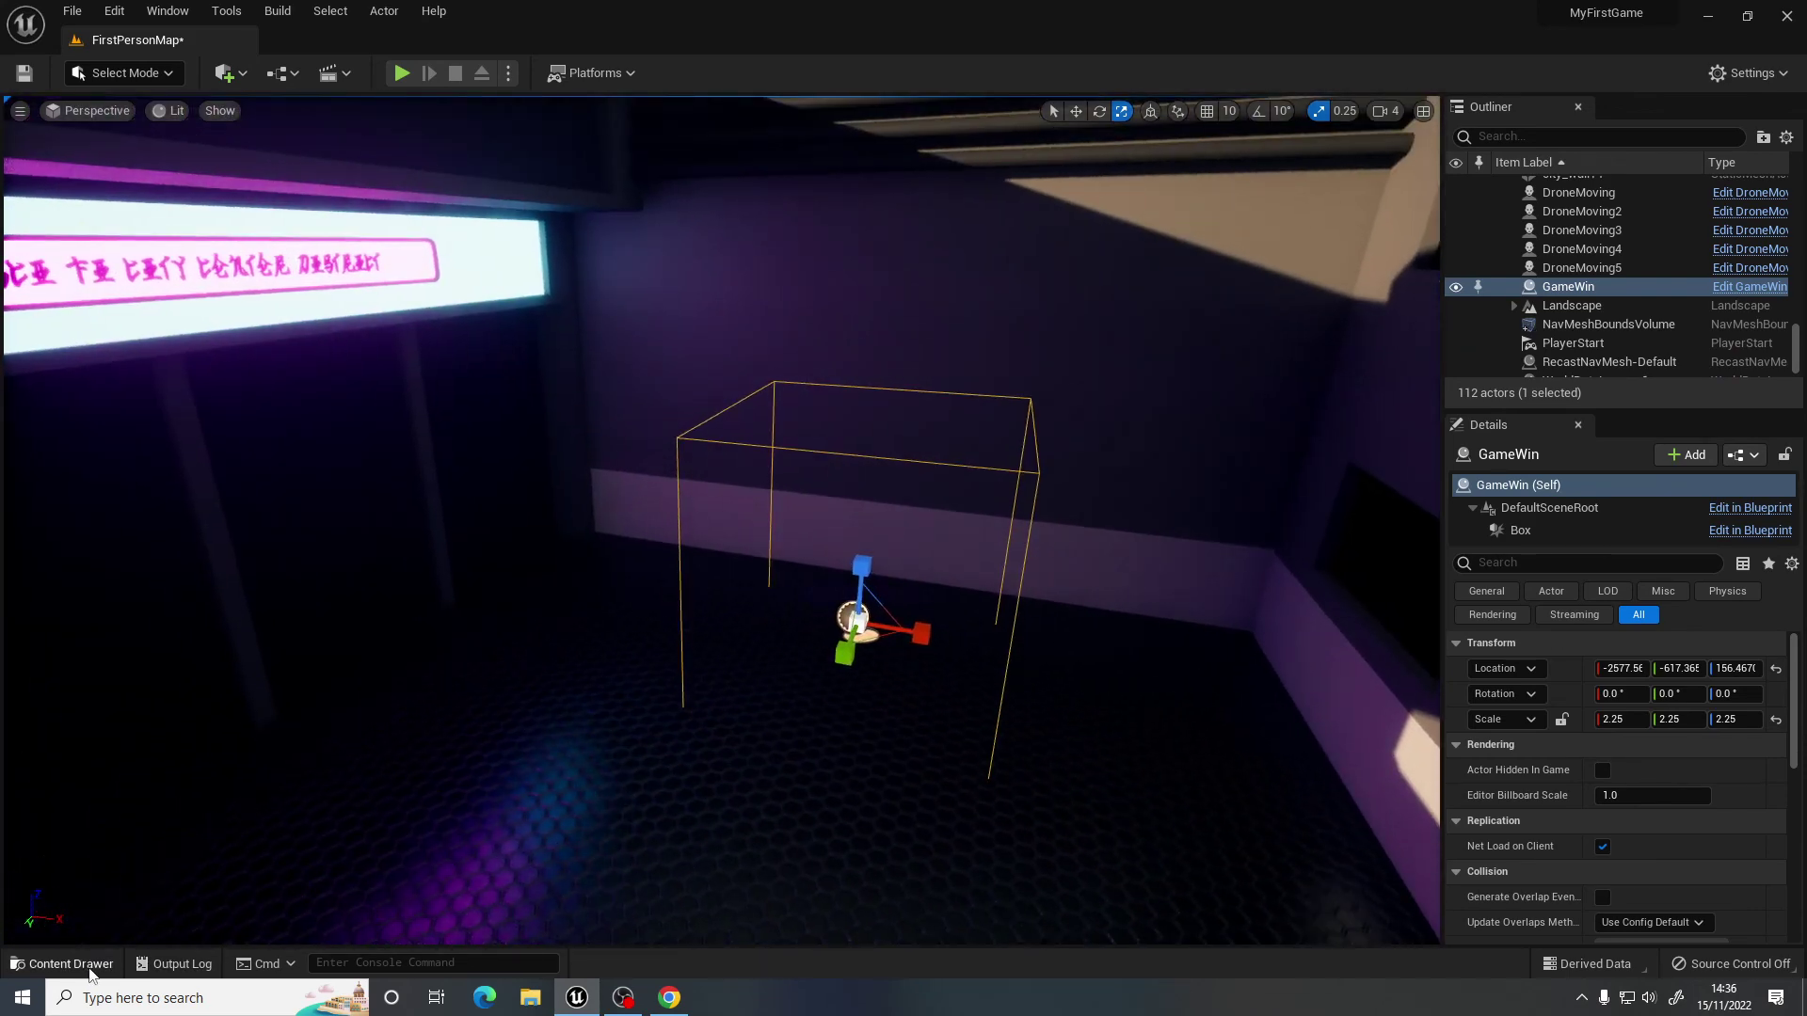
{"action": "left_click", "coordinate": [66, 963]}
{"action": "double_click", "coordinate": [1006, 753]}
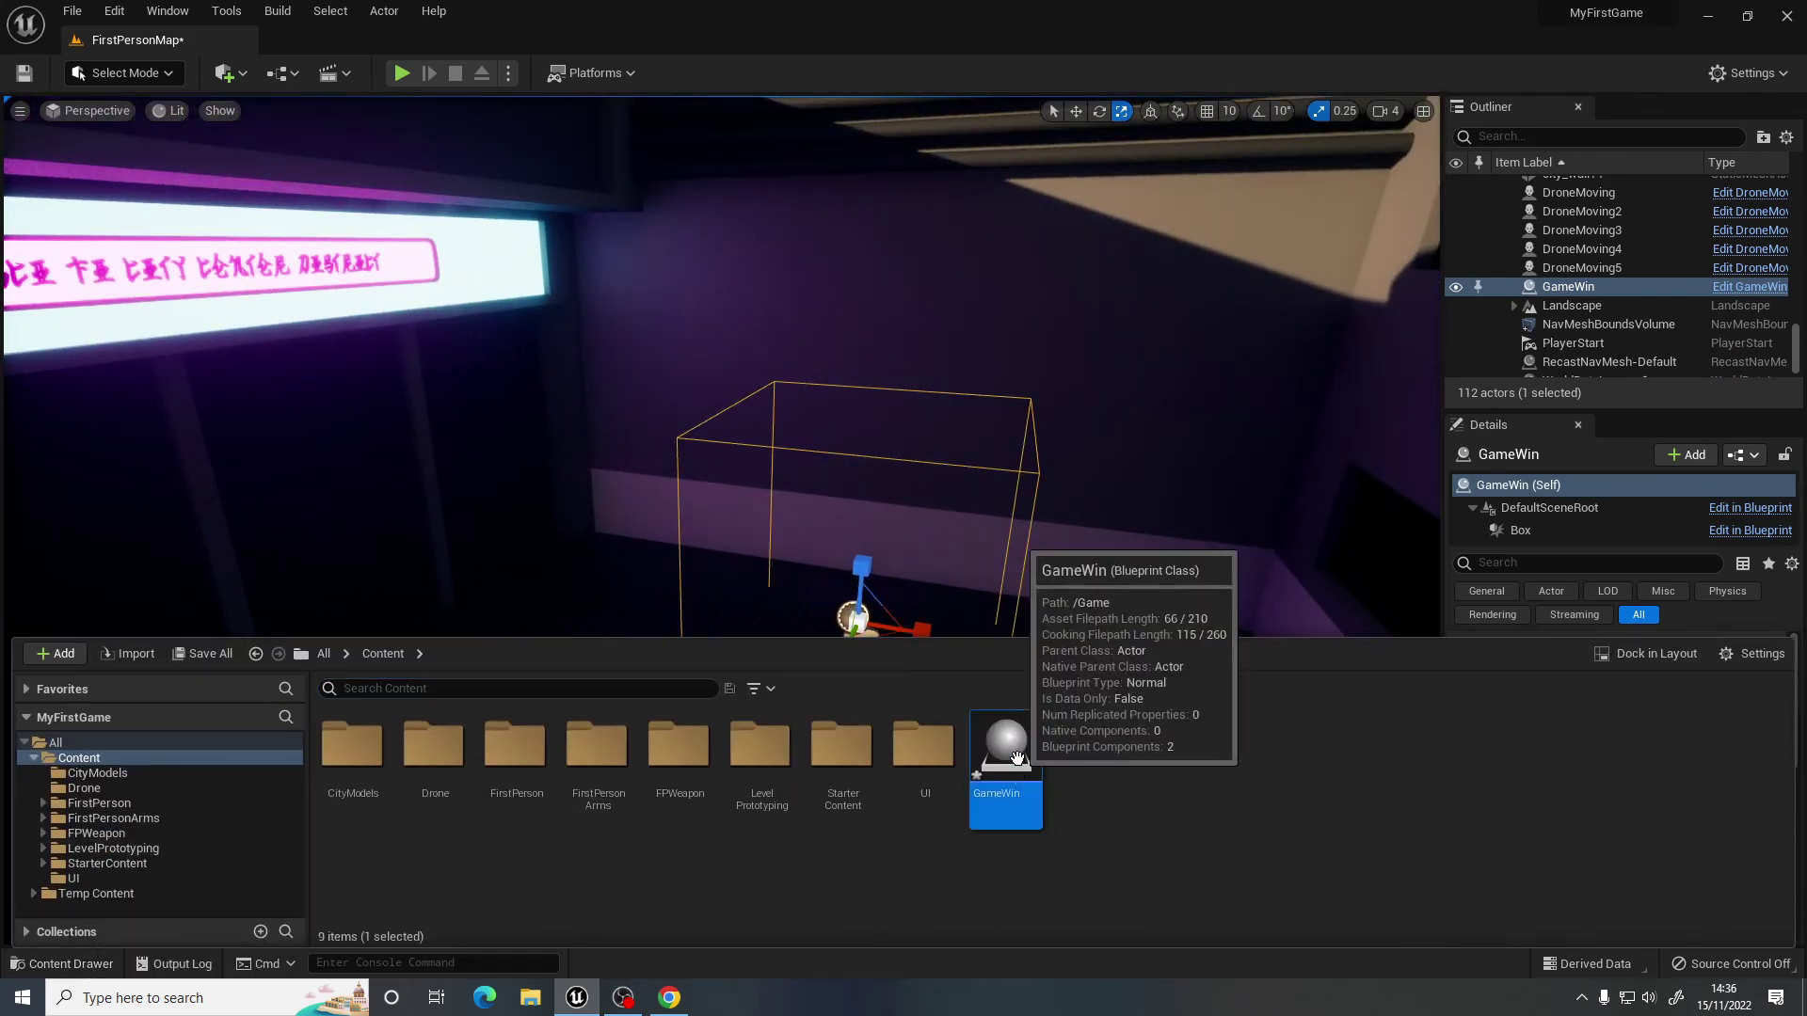
{"action": "left_click", "coordinate": [353, 111]}
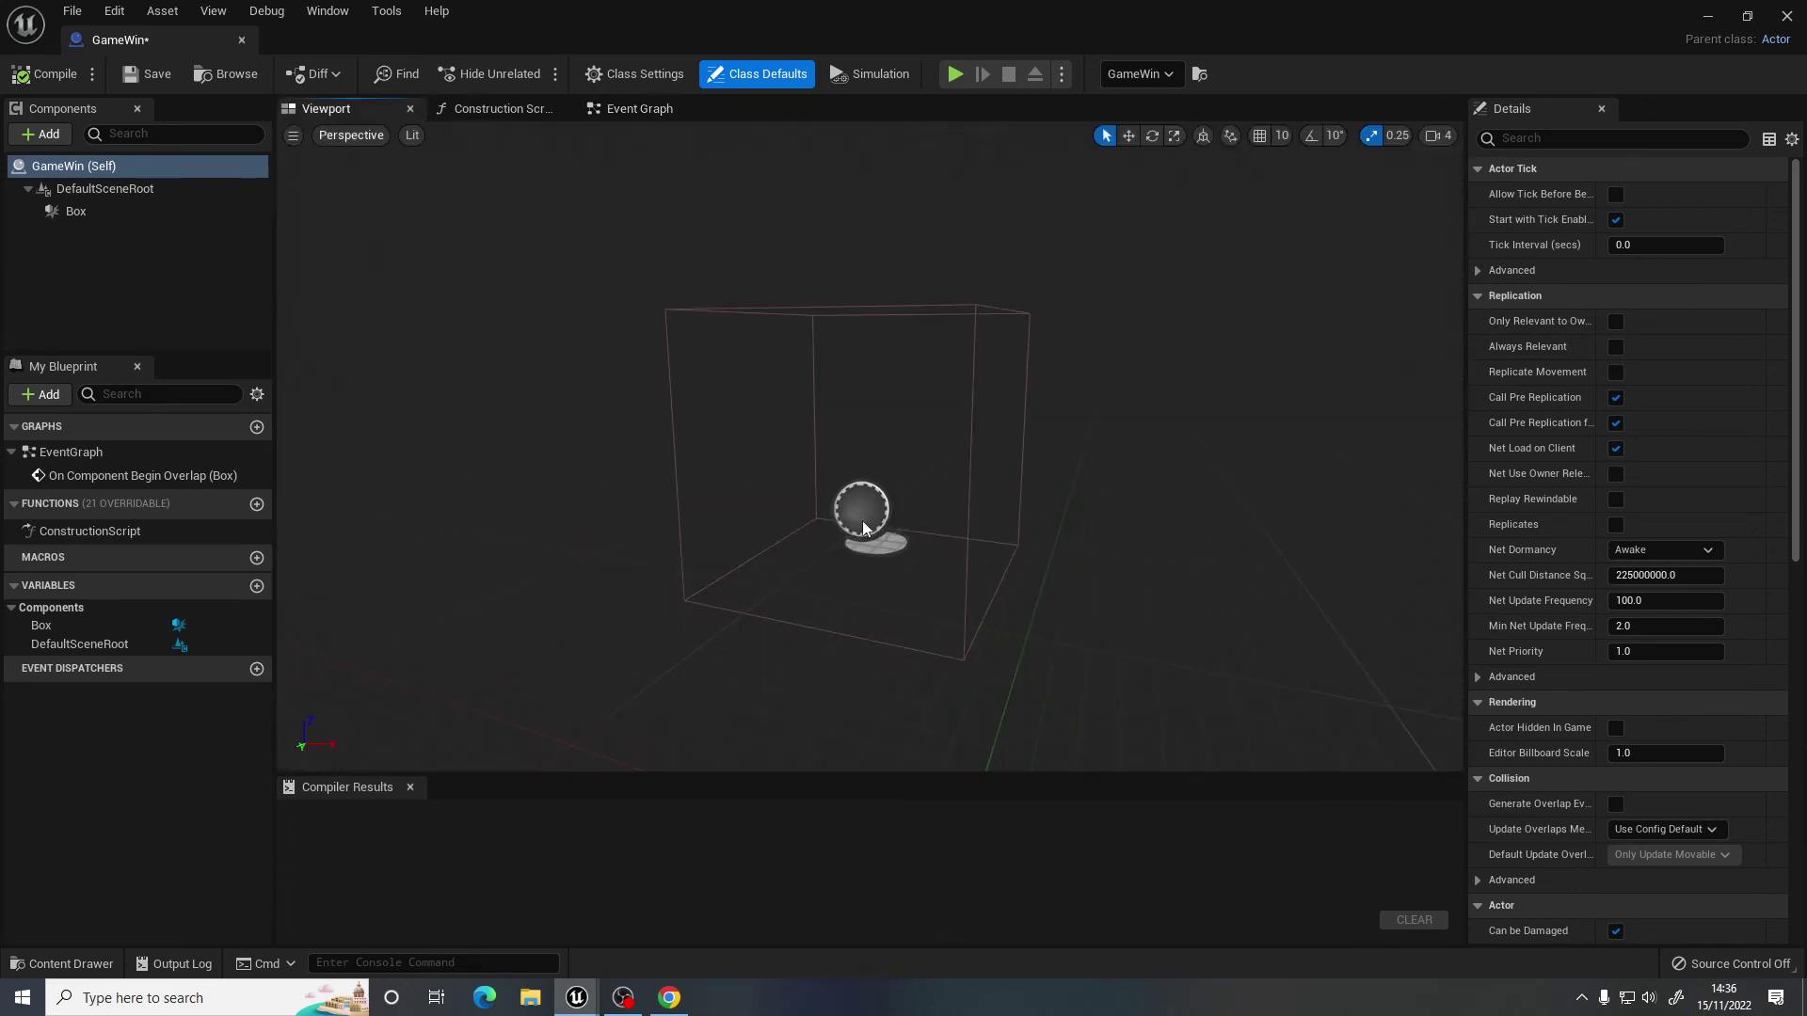
{"action": "left_click", "coordinate": [68, 136]}
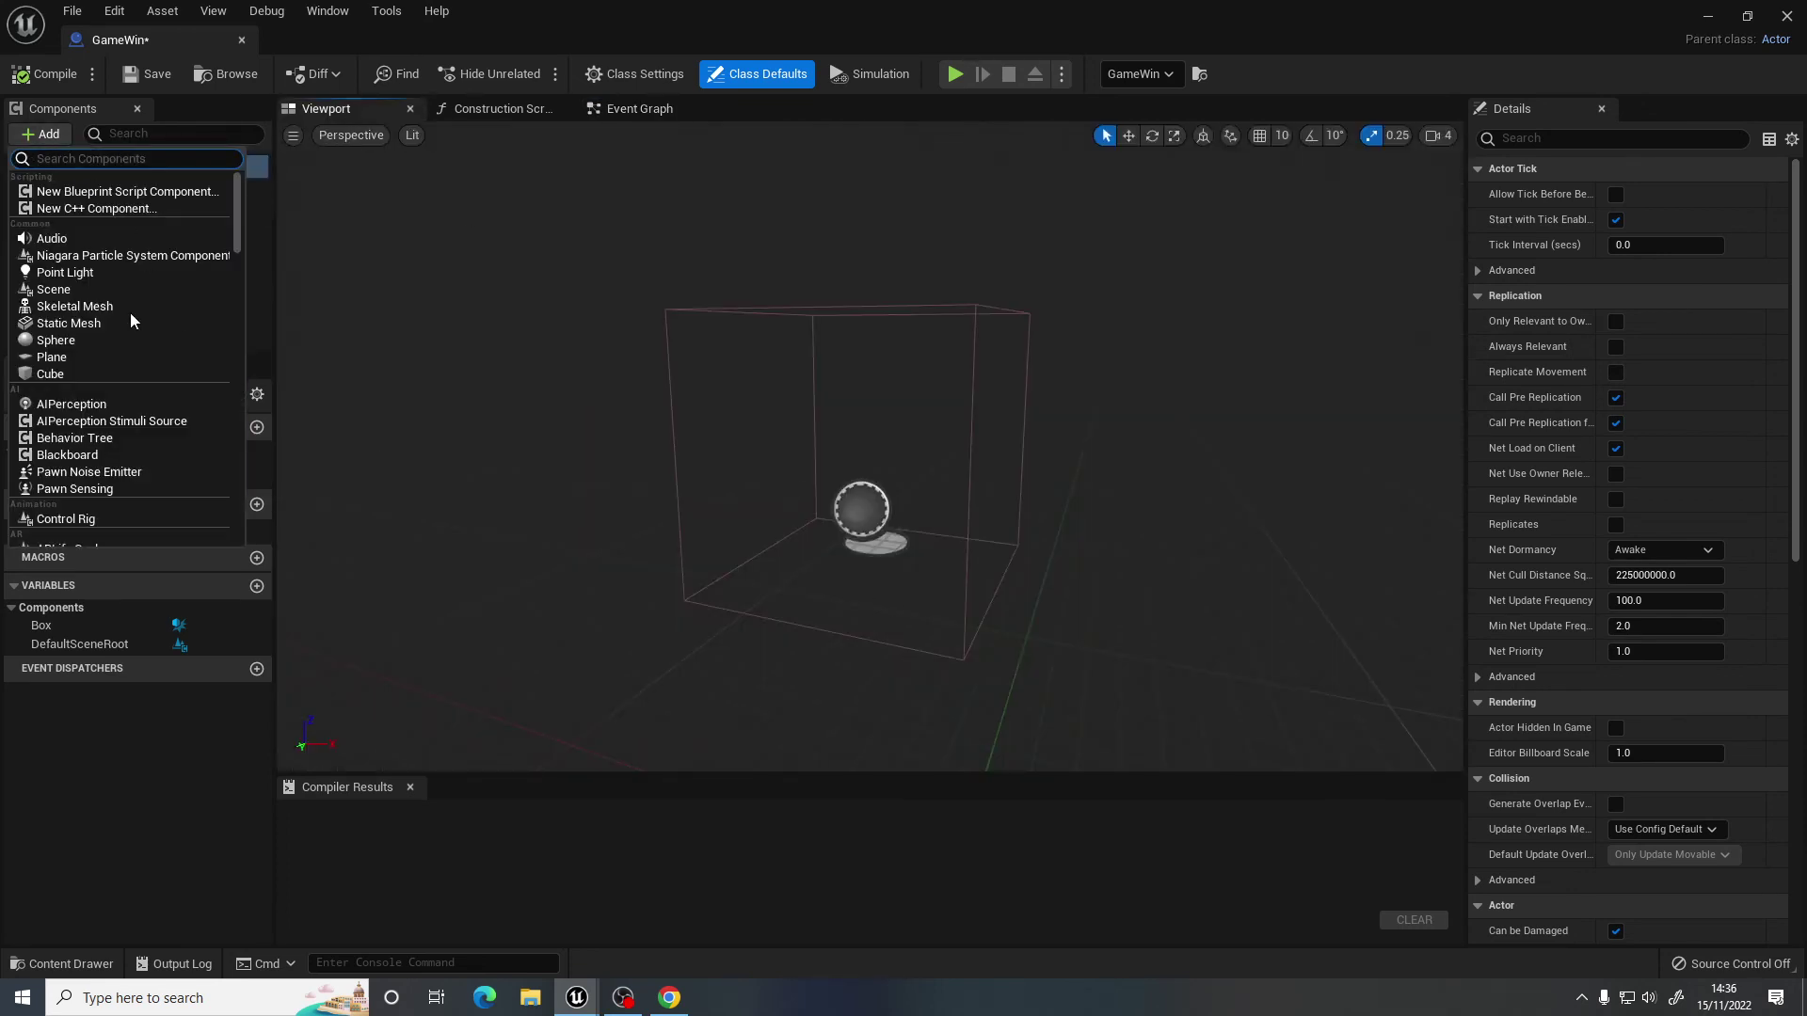
{"action": "type", "text": "text"}
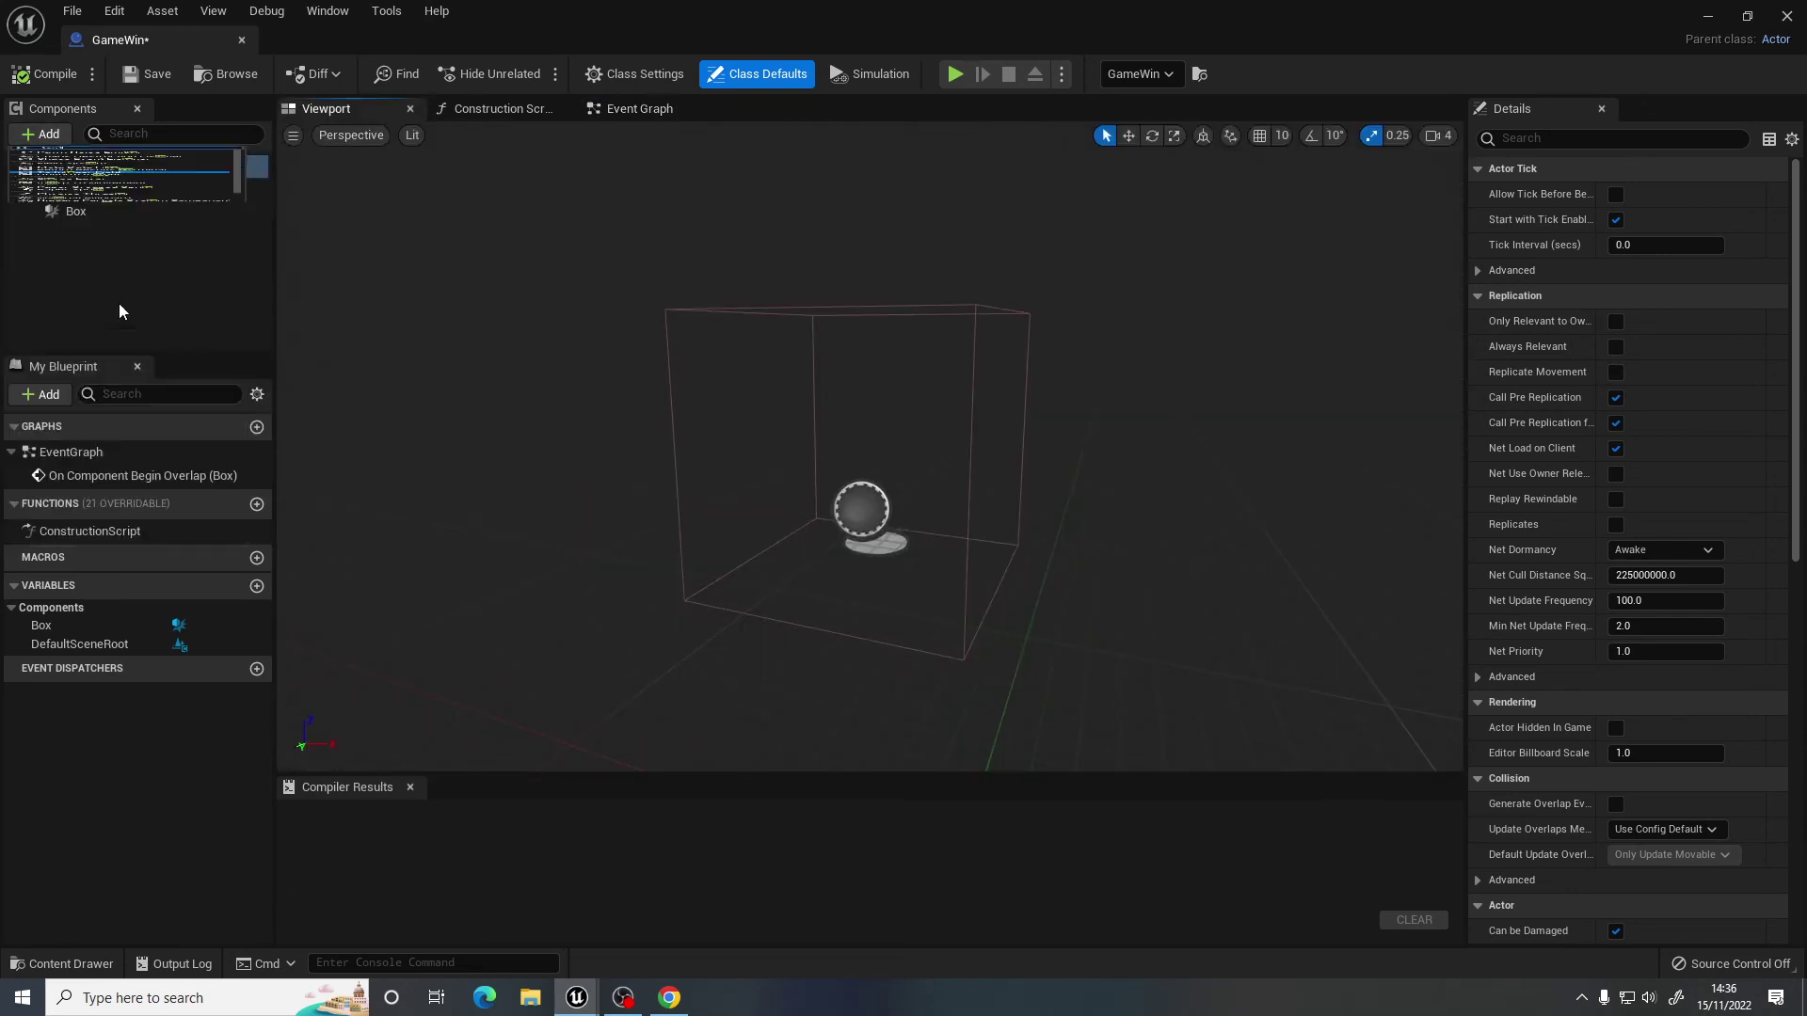
{"action": "left_click", "coordinate": [79, 192]}
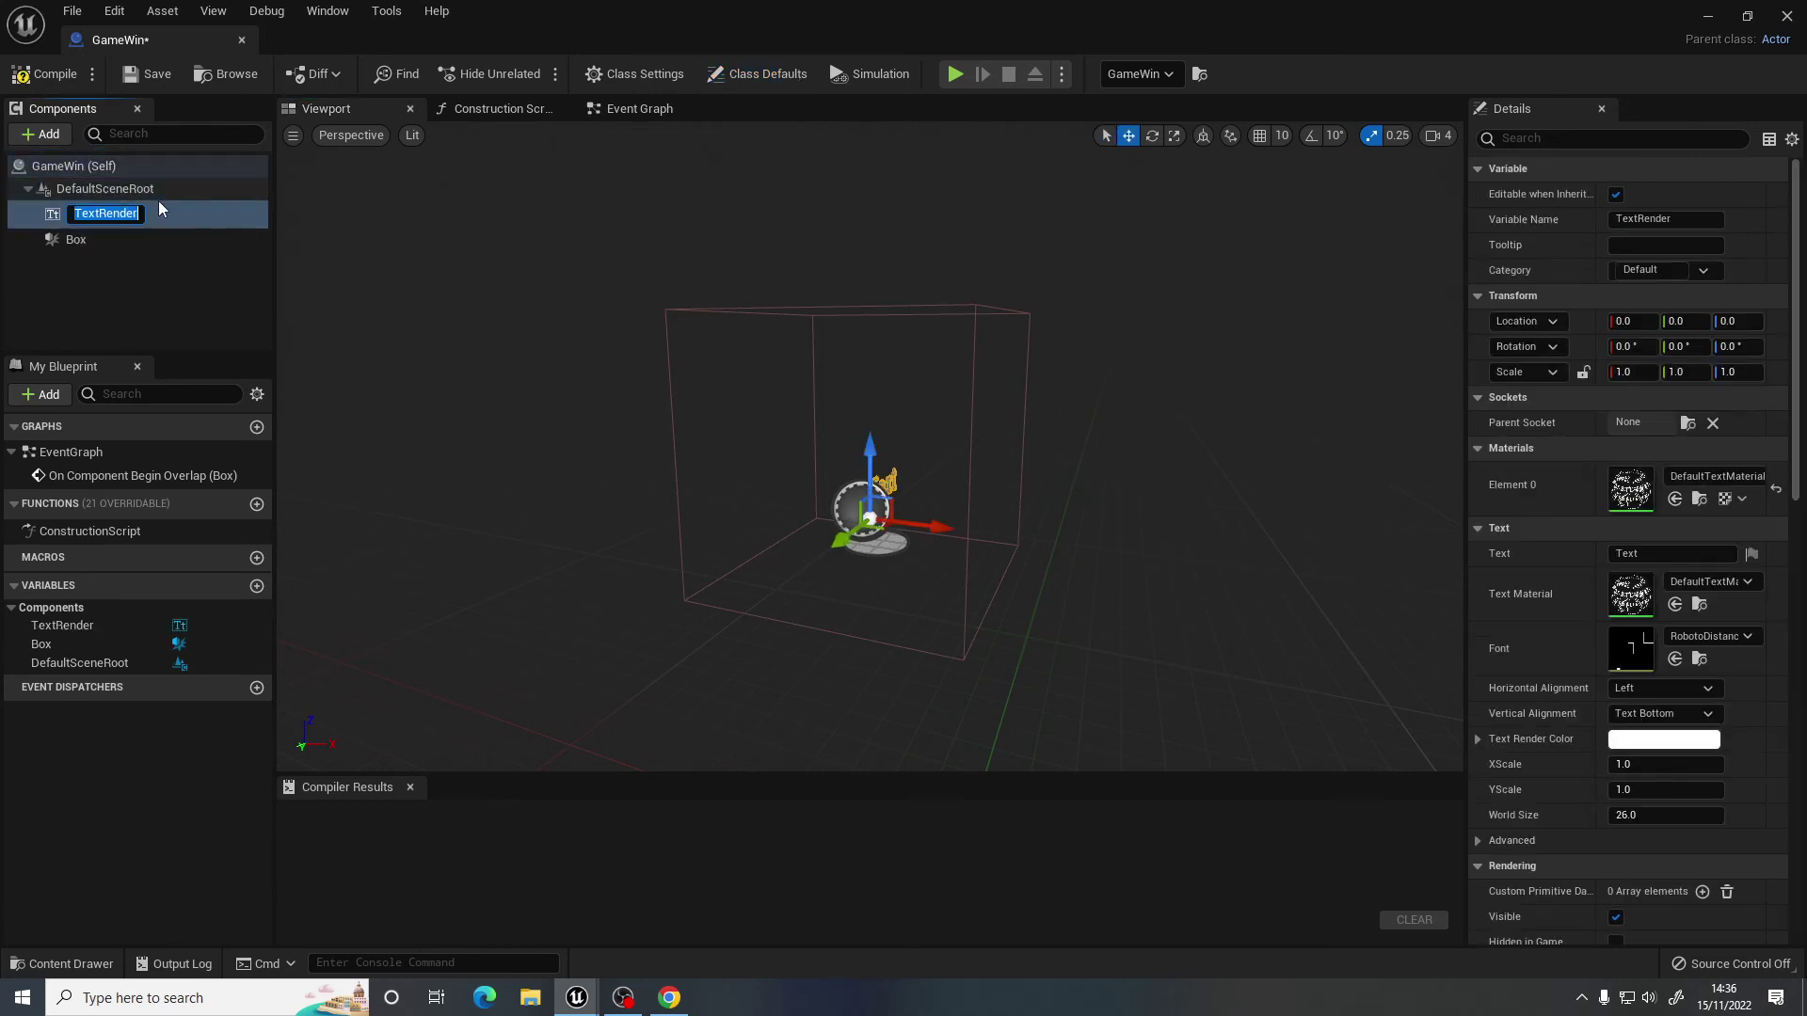
{"action": "left_click", "coordinate": [152, 251]}
Move the TextRender component above the box to about Y 24, Z 122.
{"action": "left_click", "coordinate": [96, 212]}
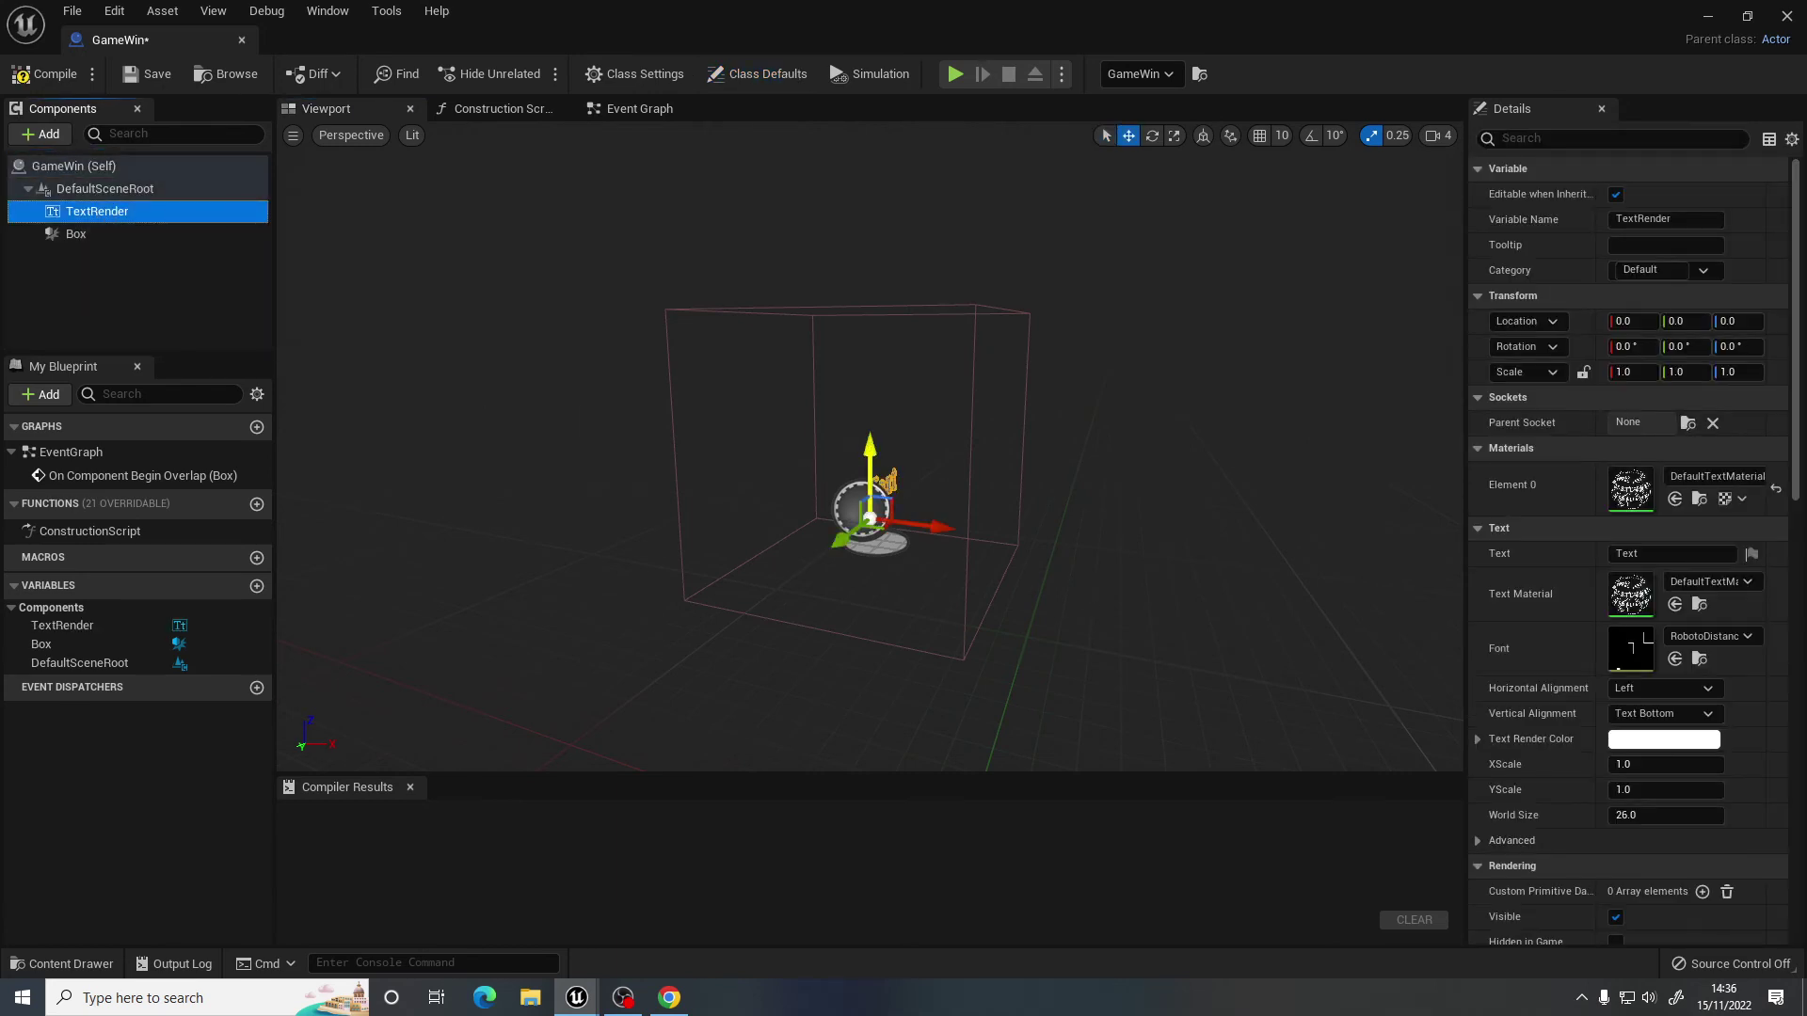
{"action": "left_click_drag", "start_coordinate": [870, 459], "coordinate": [868, 230]}
{"action": "right_click_drag", "start_coordinate": [867, 245], "coordinate": [564, 273]}
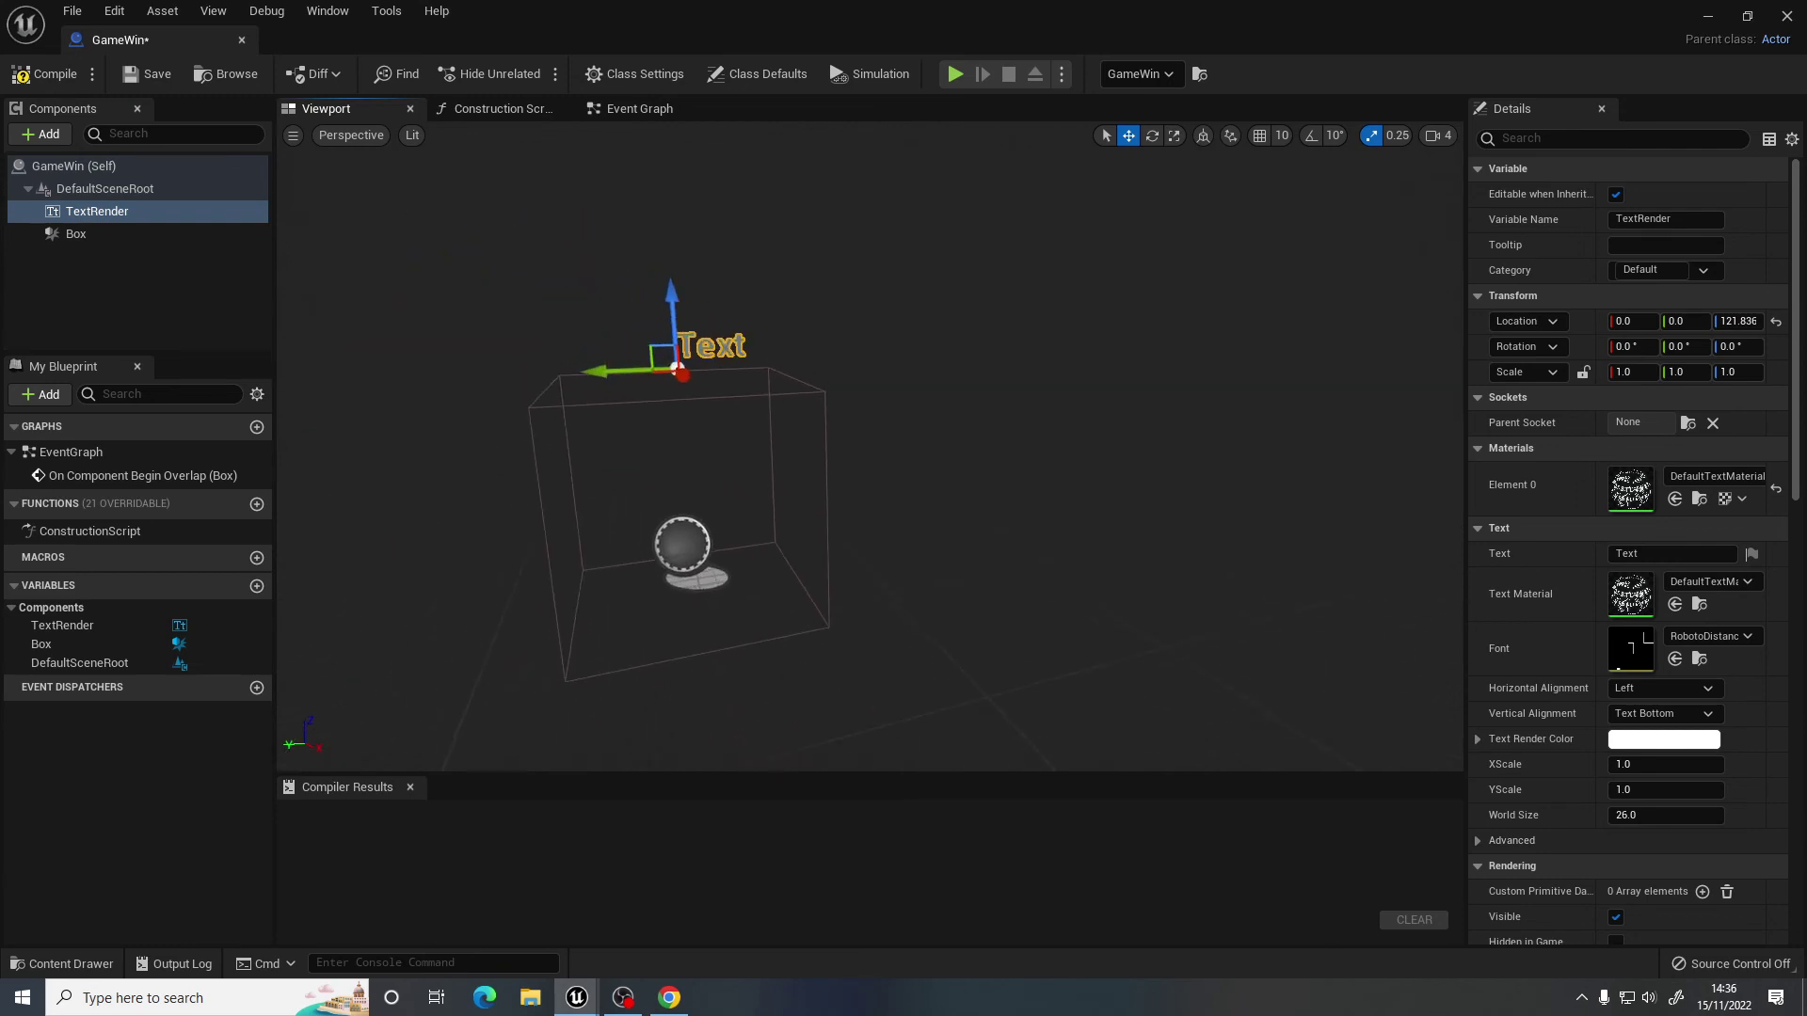
{"action": "left_click_drag", "start_coordinate": [607, 372], "coordinate": [566, 375]}
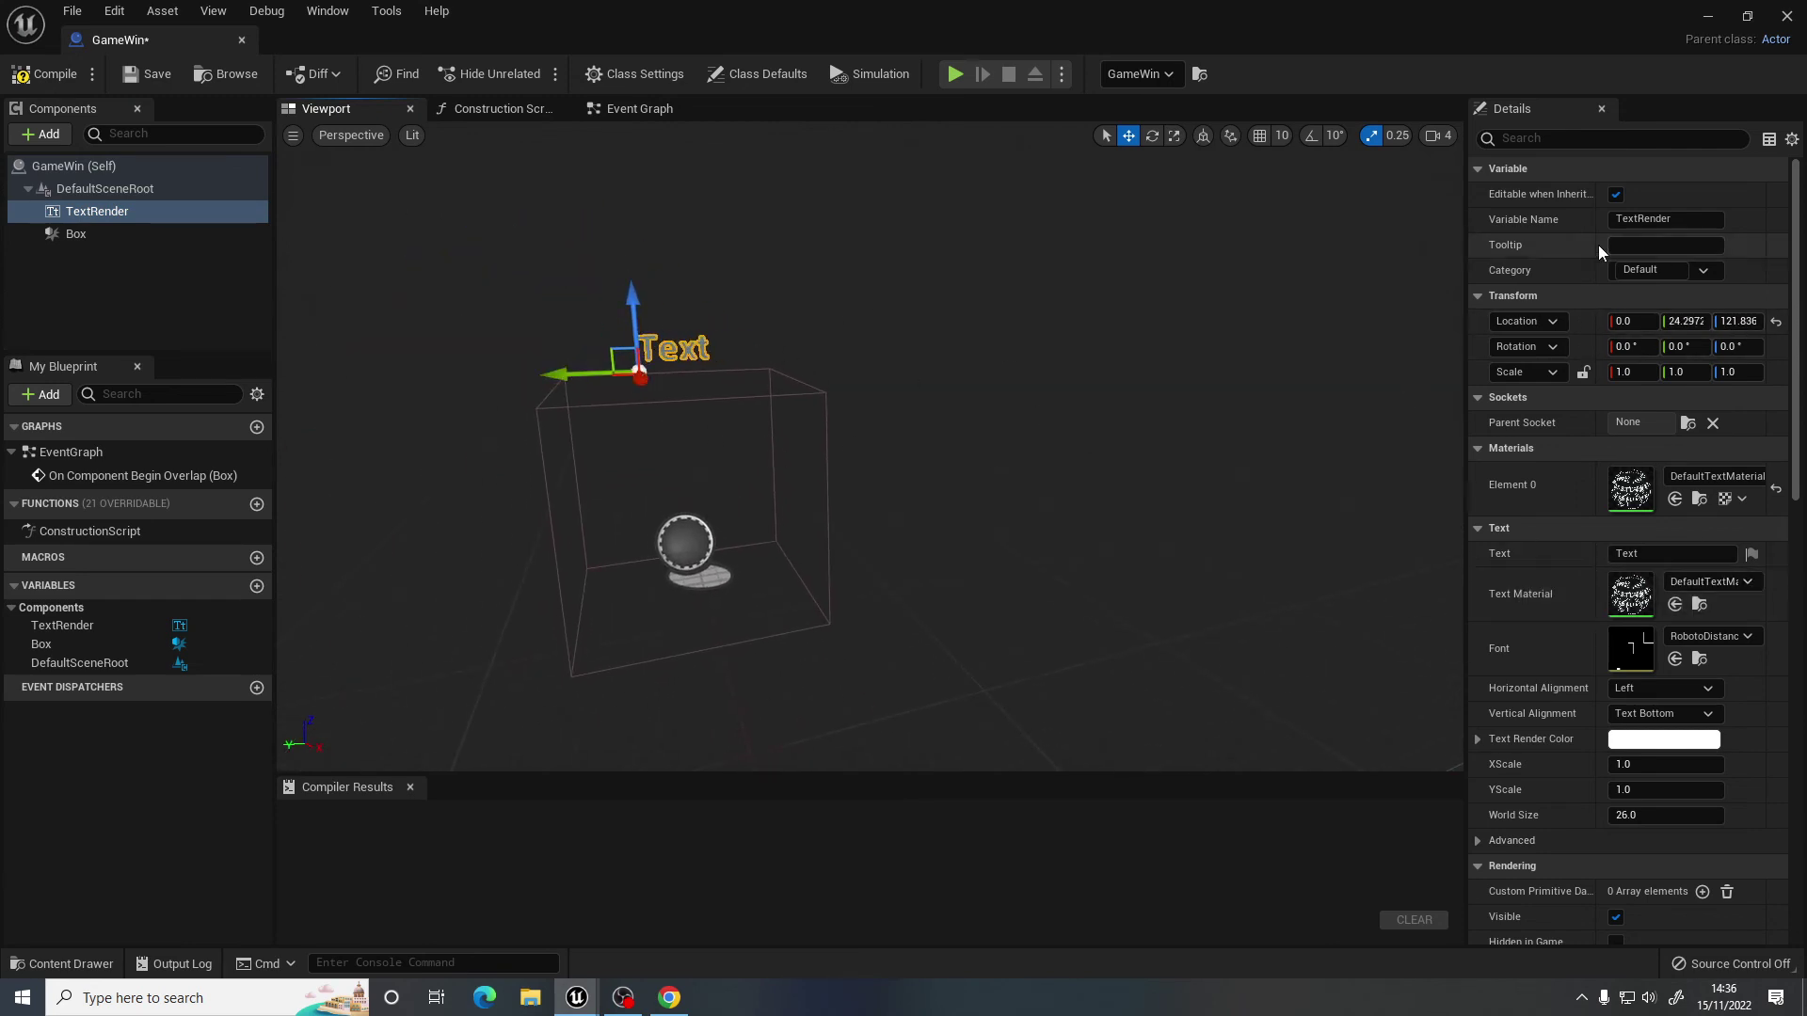
Rename the TextRender component as Extraction Point.
{"action": "left_click", "coordinate": [1677, 219]}
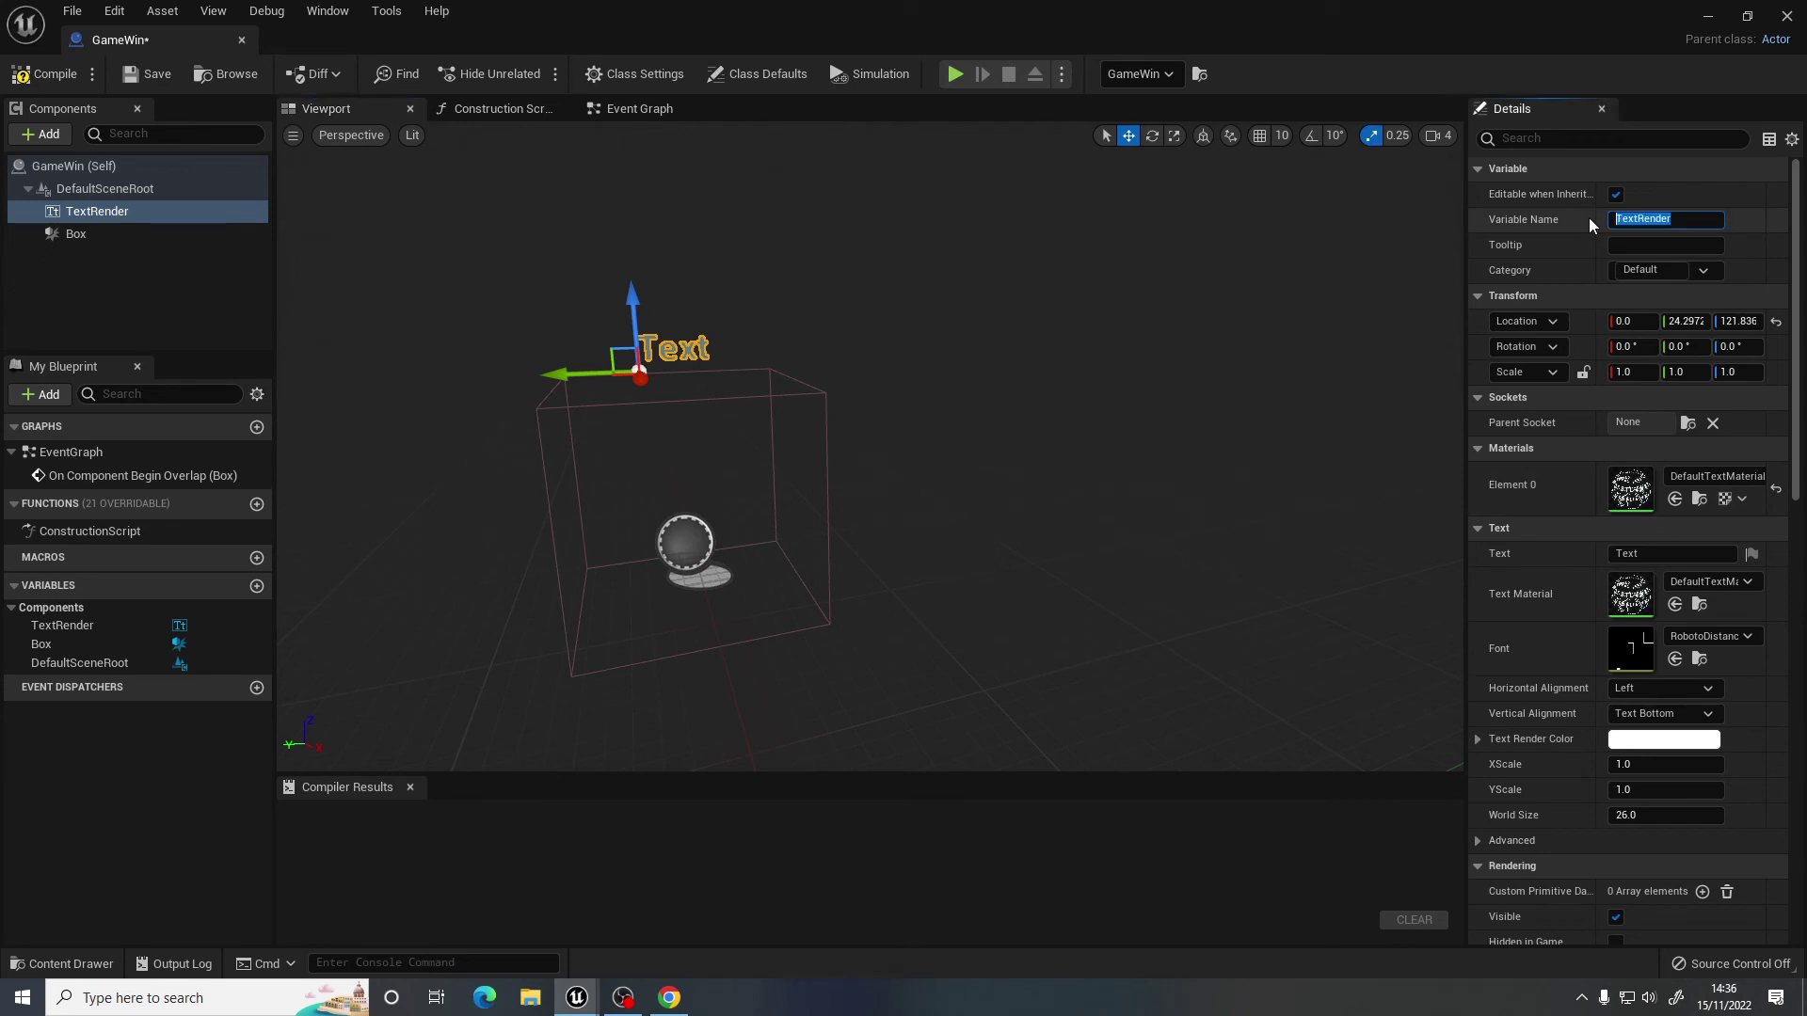
{"action": "type", "text": "Extraction Point"}
{"action": "key", "text": "Return"}
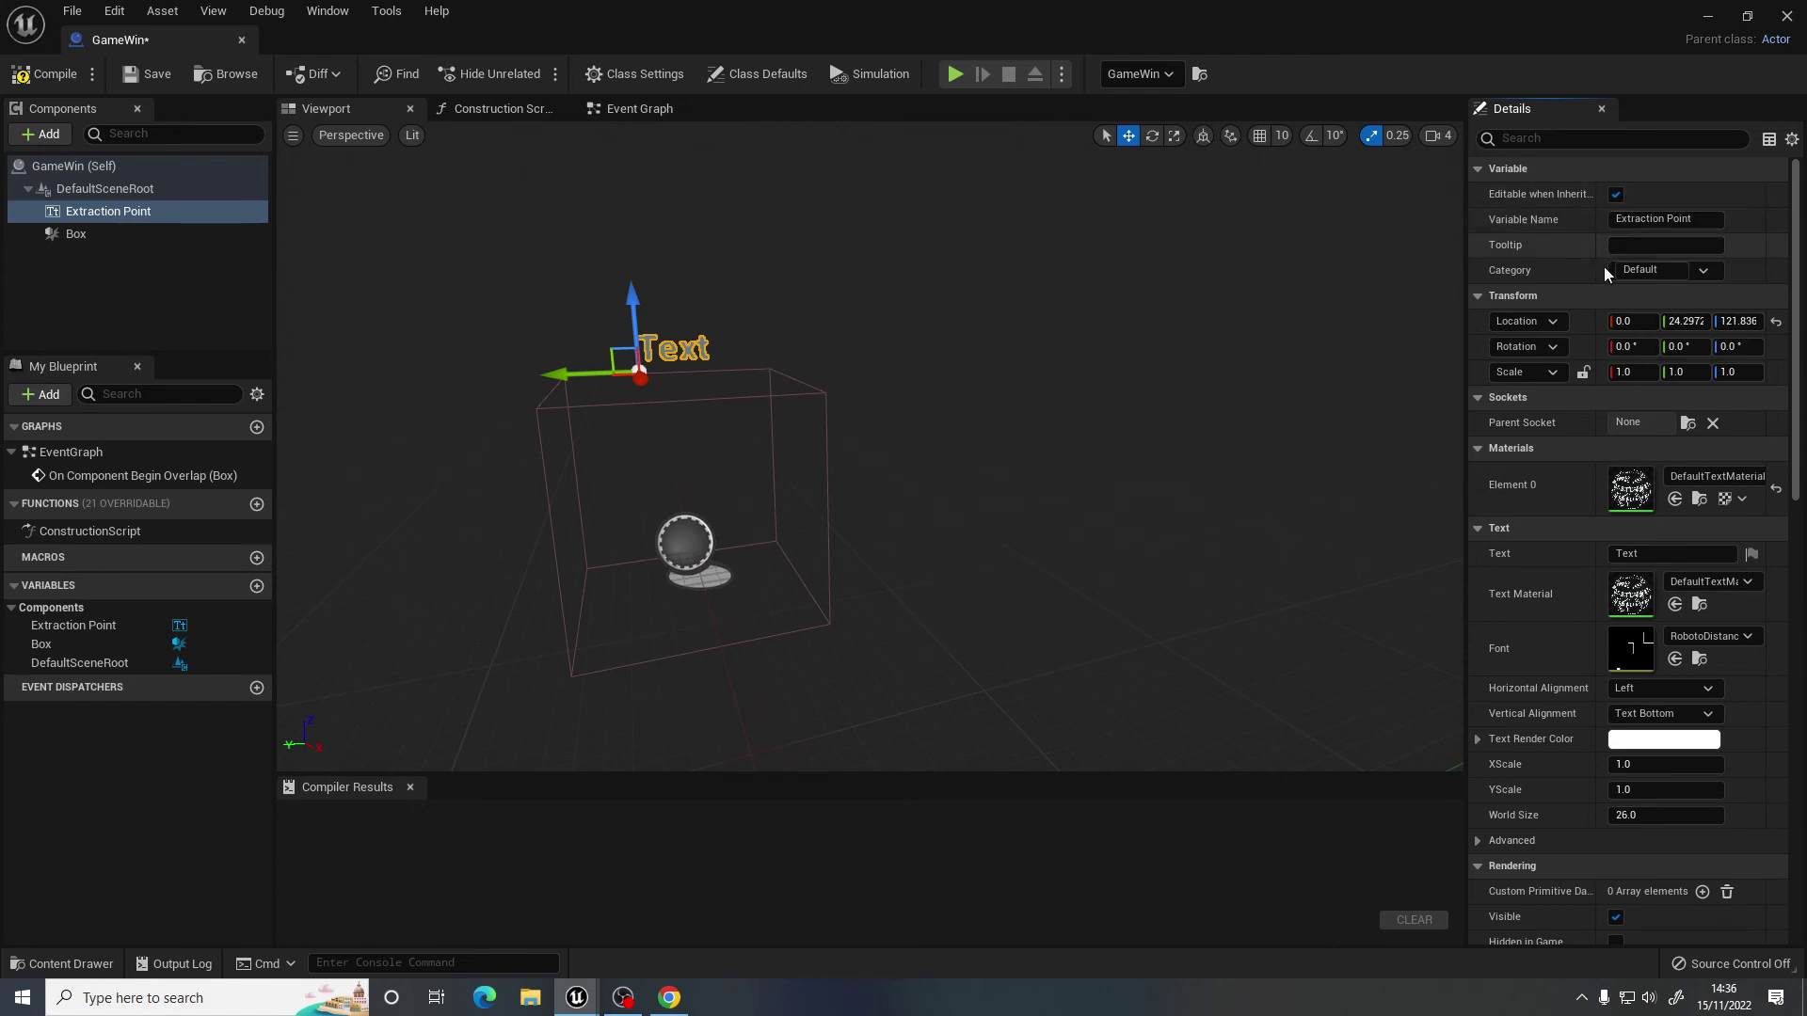
Set the component's displayed text to Extraction Point and centre it above the box at about Y 78, Z 136.
{"action": "left_click", "coordinate": [1661, 555]}
{"action": "type", "text": "Extr"}
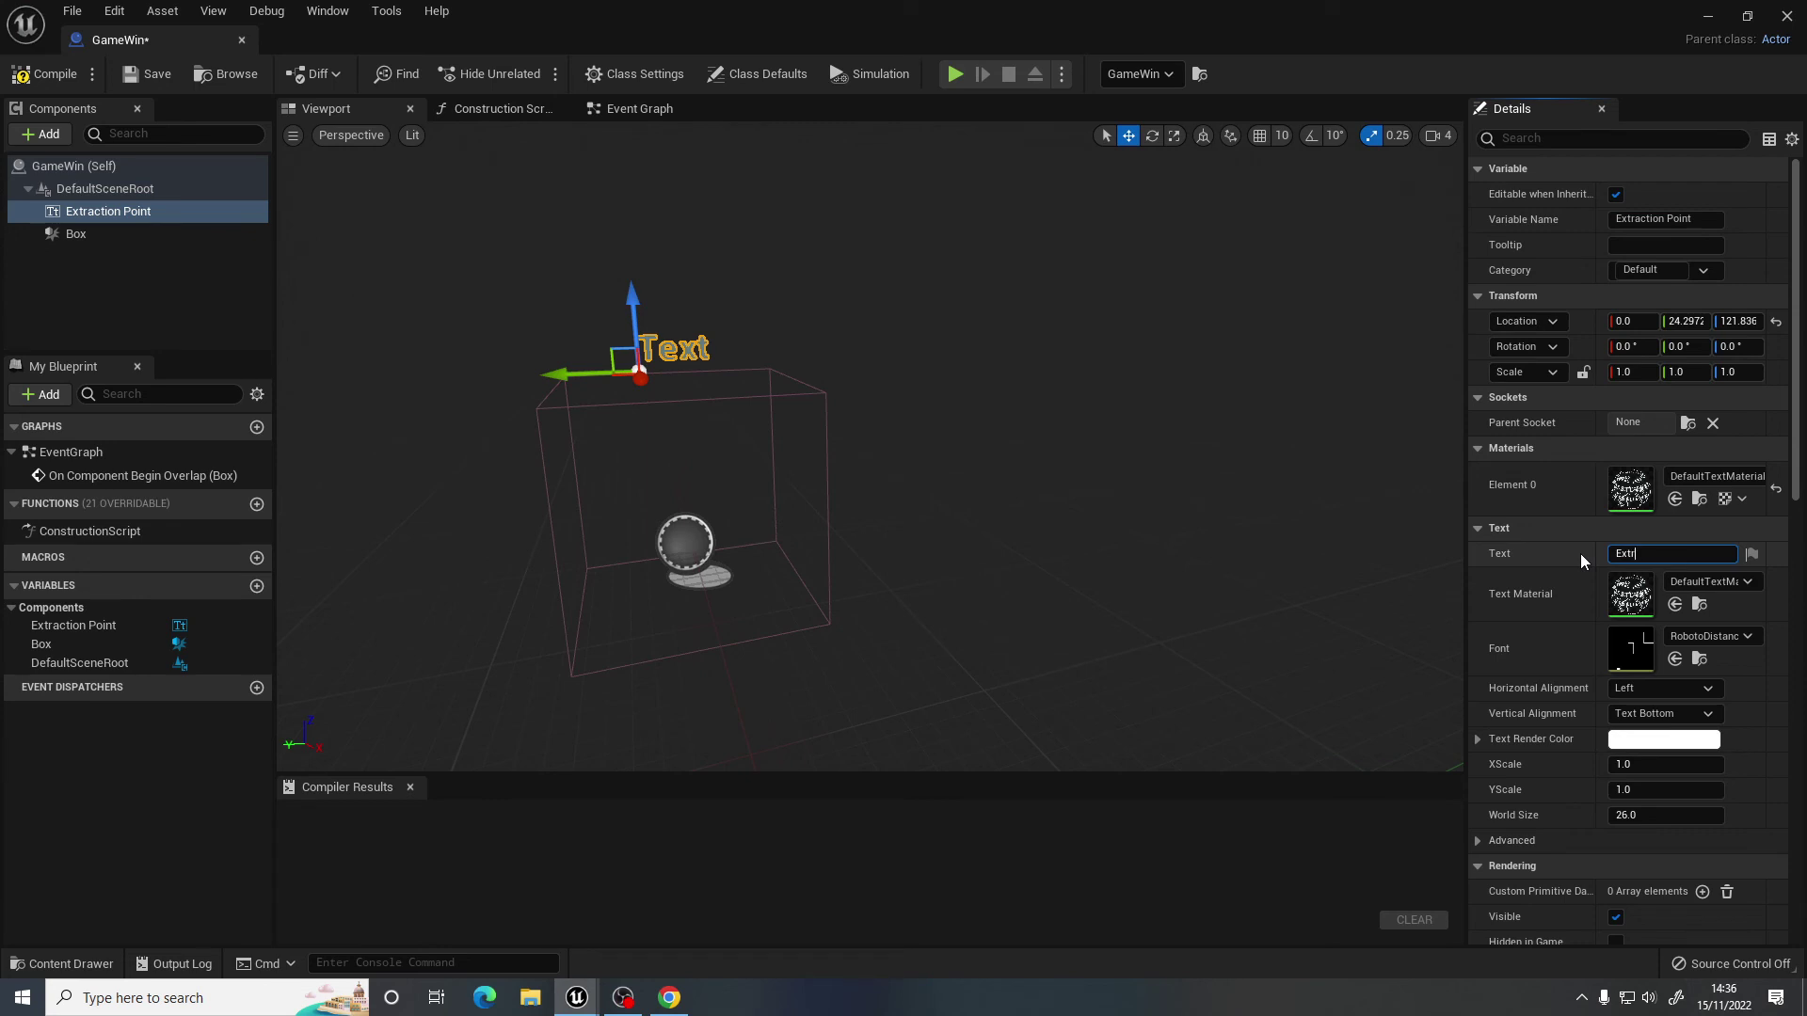
{"action": "type", "text": "action Point"}
{"action": "left_click_drag", "start_coordinate": [579, 374], "coordinate": [522, 311]}
Set the text render colour to magenta with hex sRGB FF2CEAFF, then compile and close GameWin.
{"action": "left_click", "coordinate": [1622, 741]}
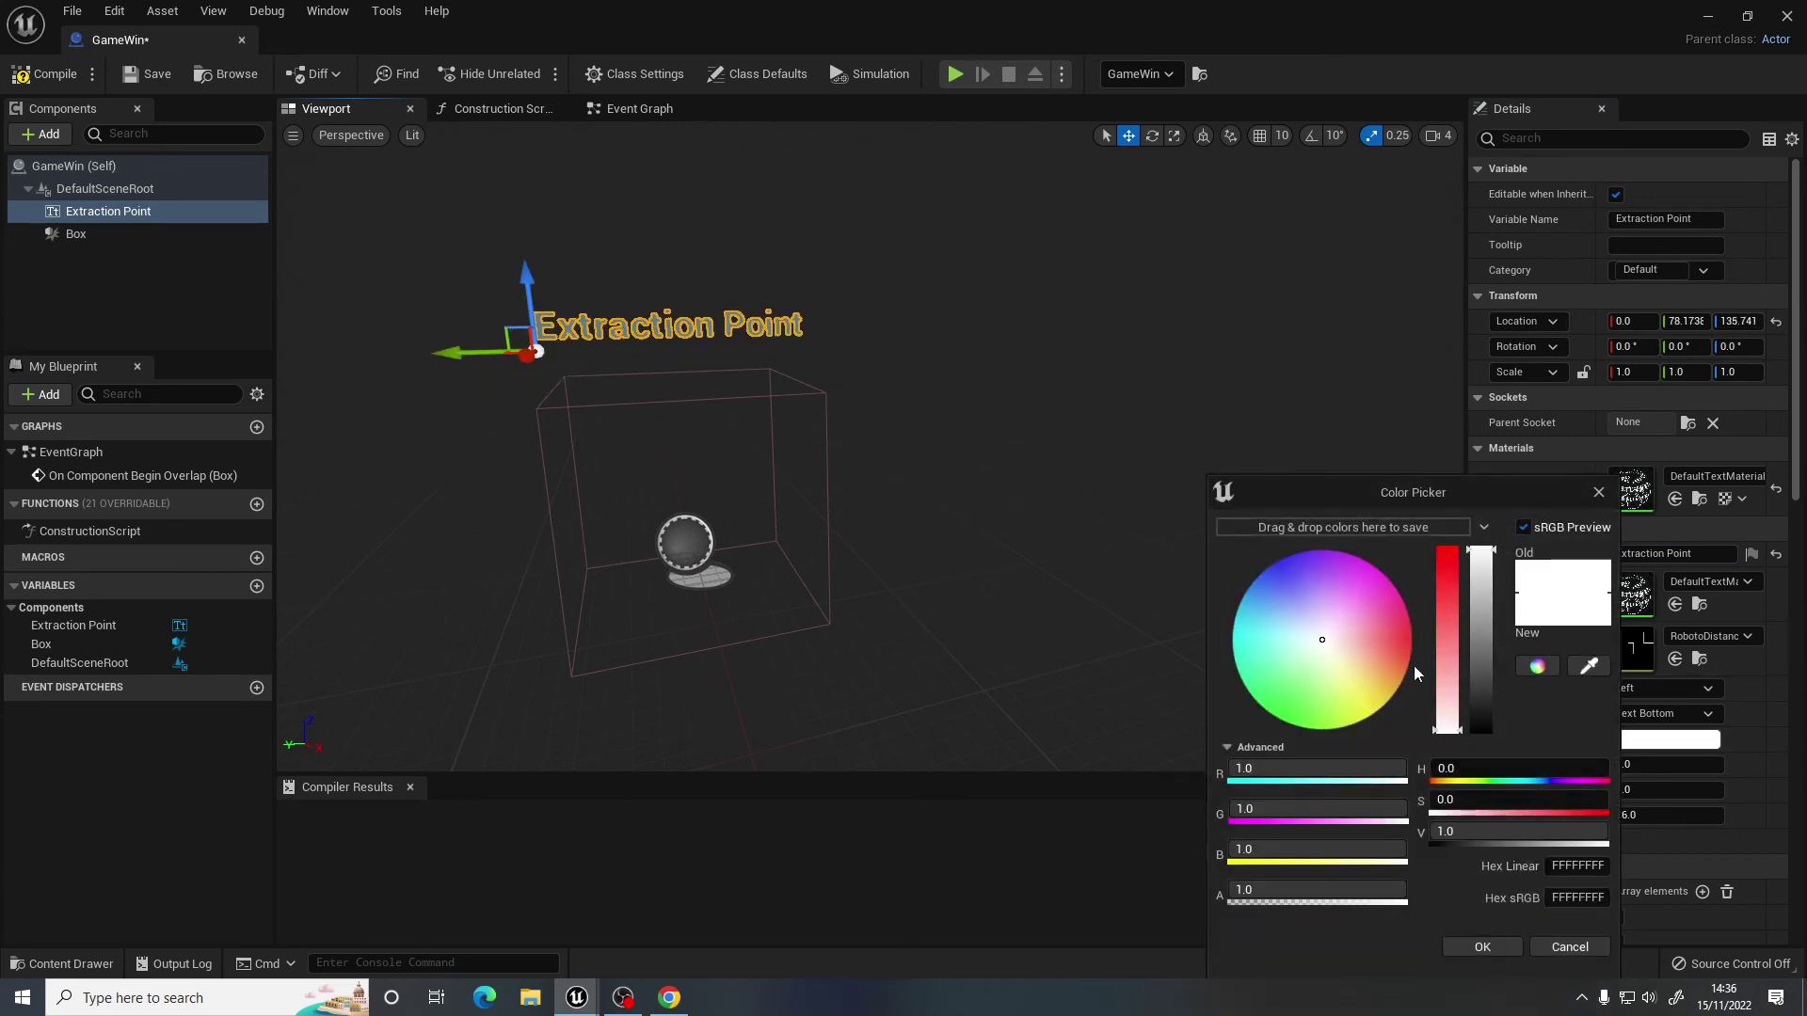
{"action": "left_click", "coordinate": [1385, 567]}
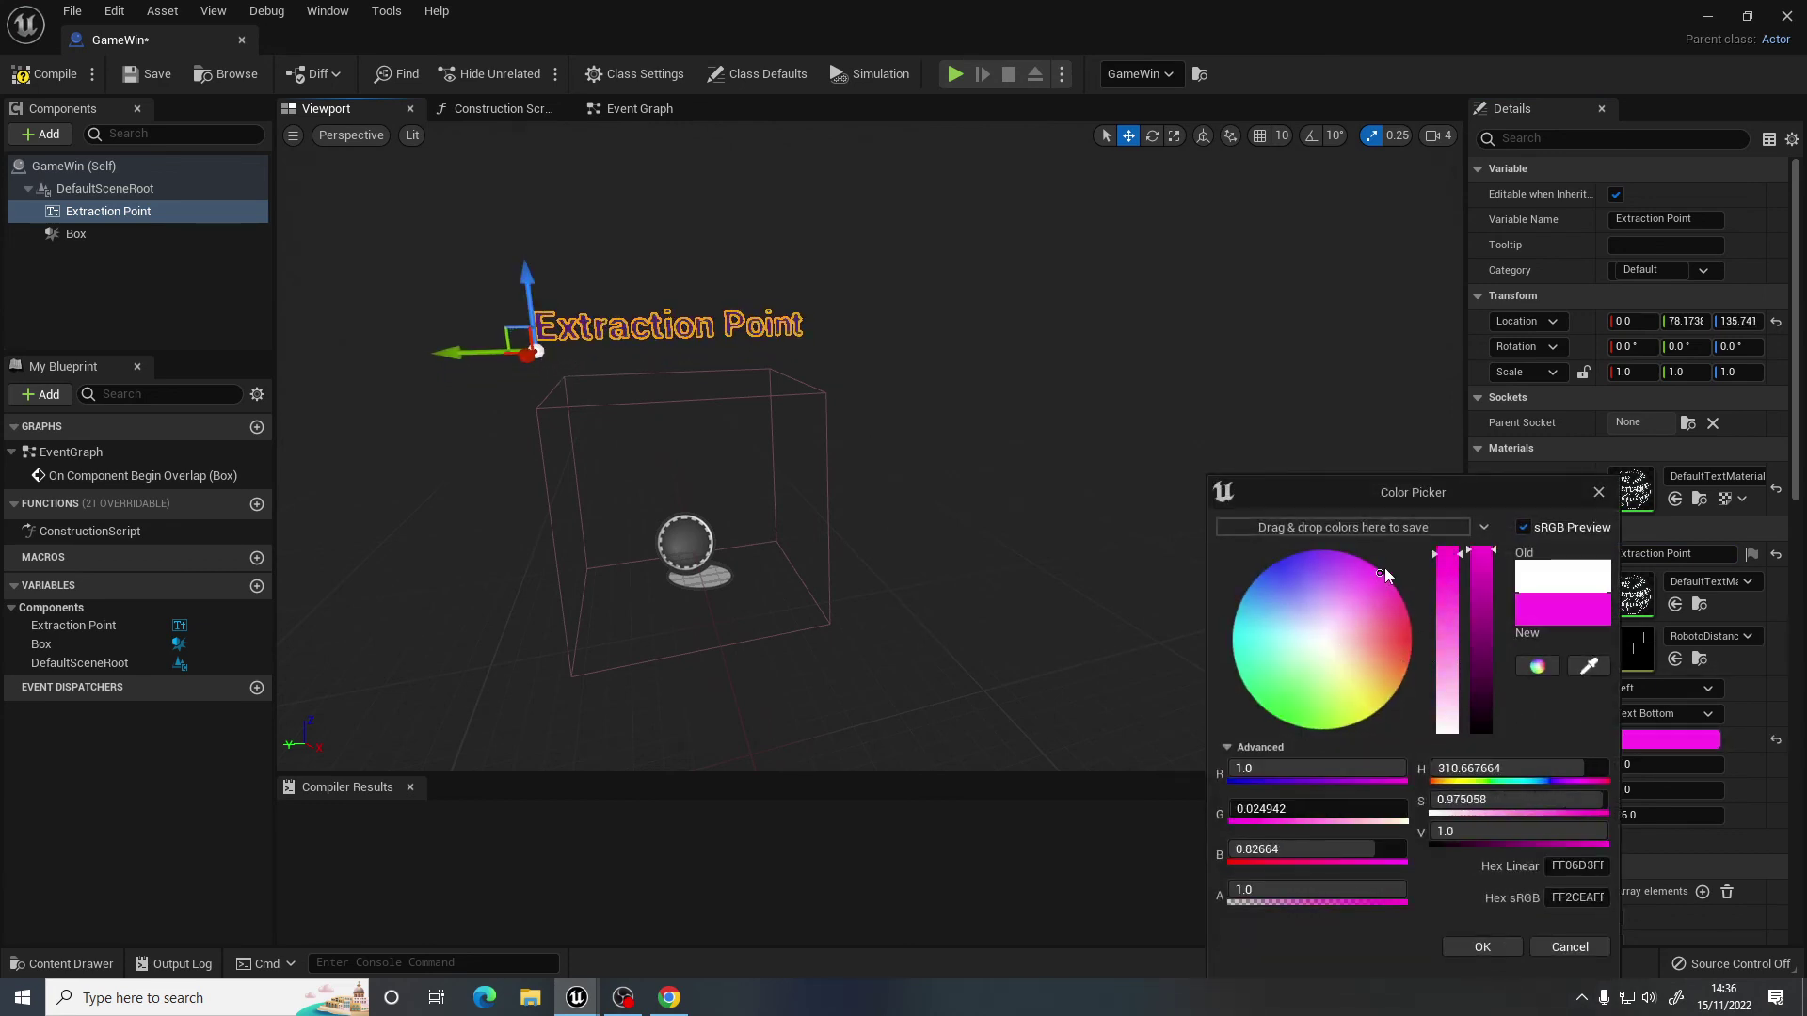
{"action": "left_click", "coordinate": [1494, 947]}
{"action": "left_click", "coordinate": [54, 74]}
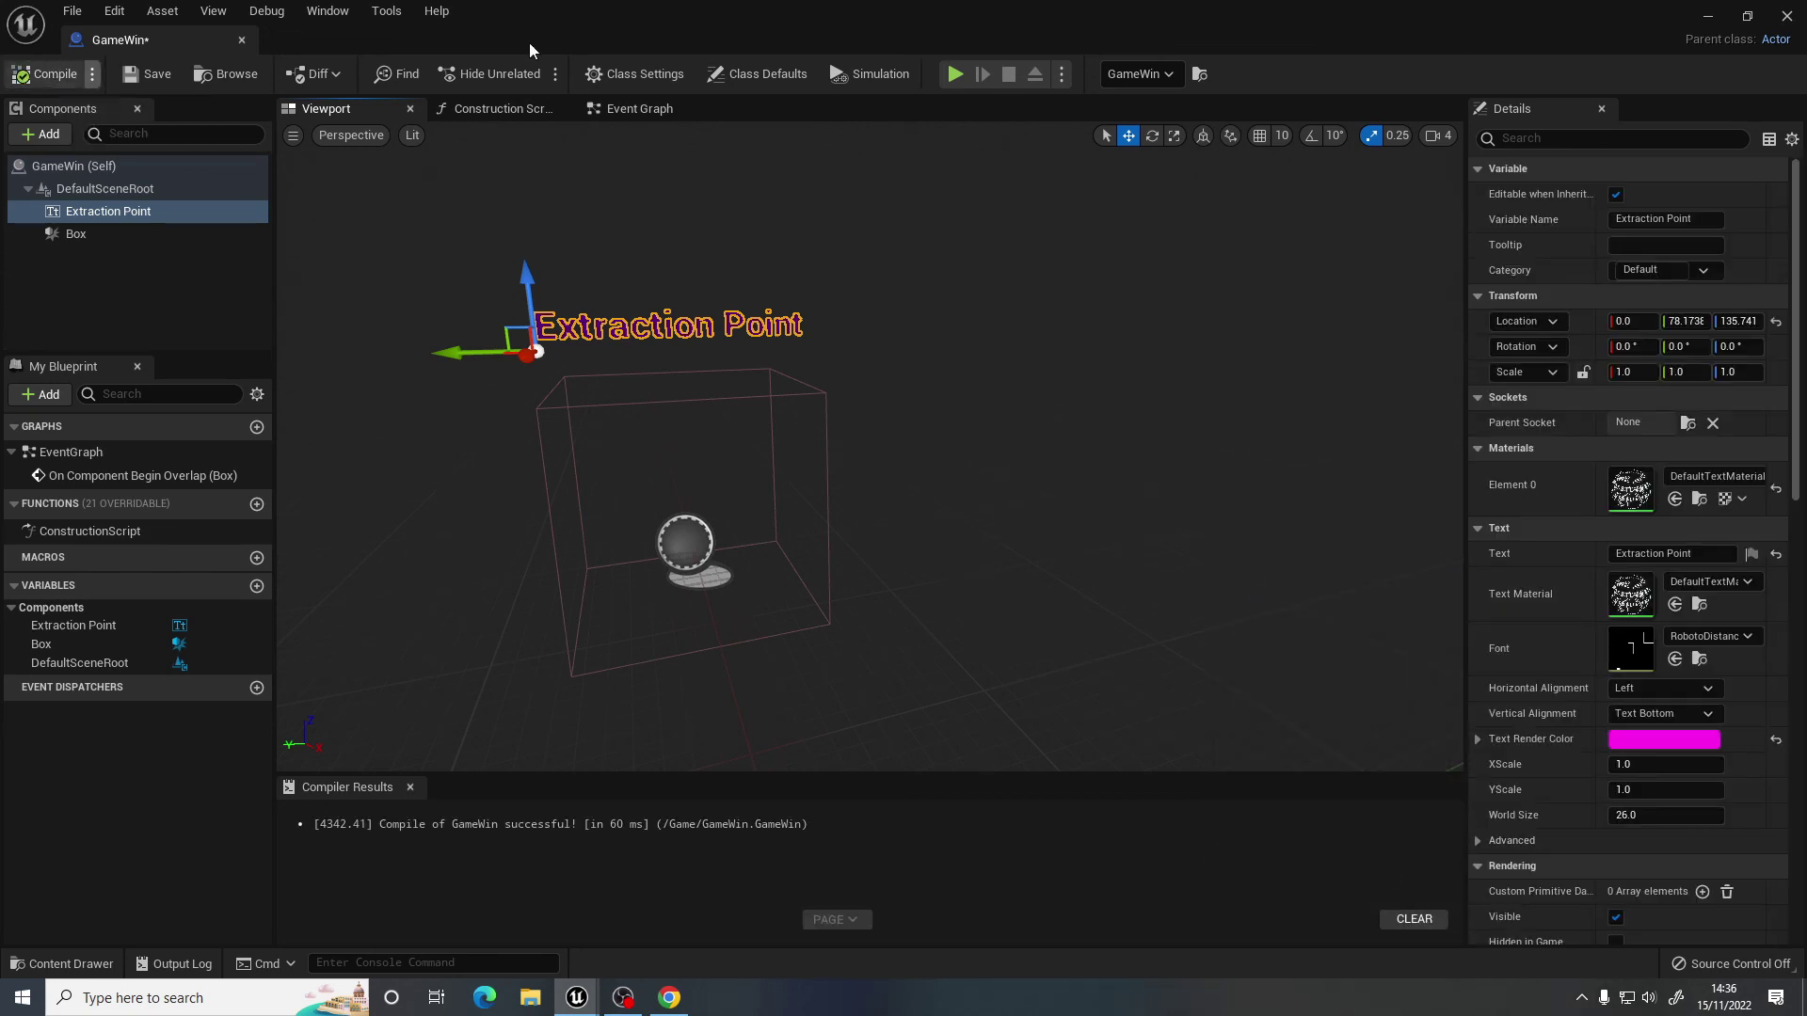
{"action": "left_click", "coordinate": [242, 40]}
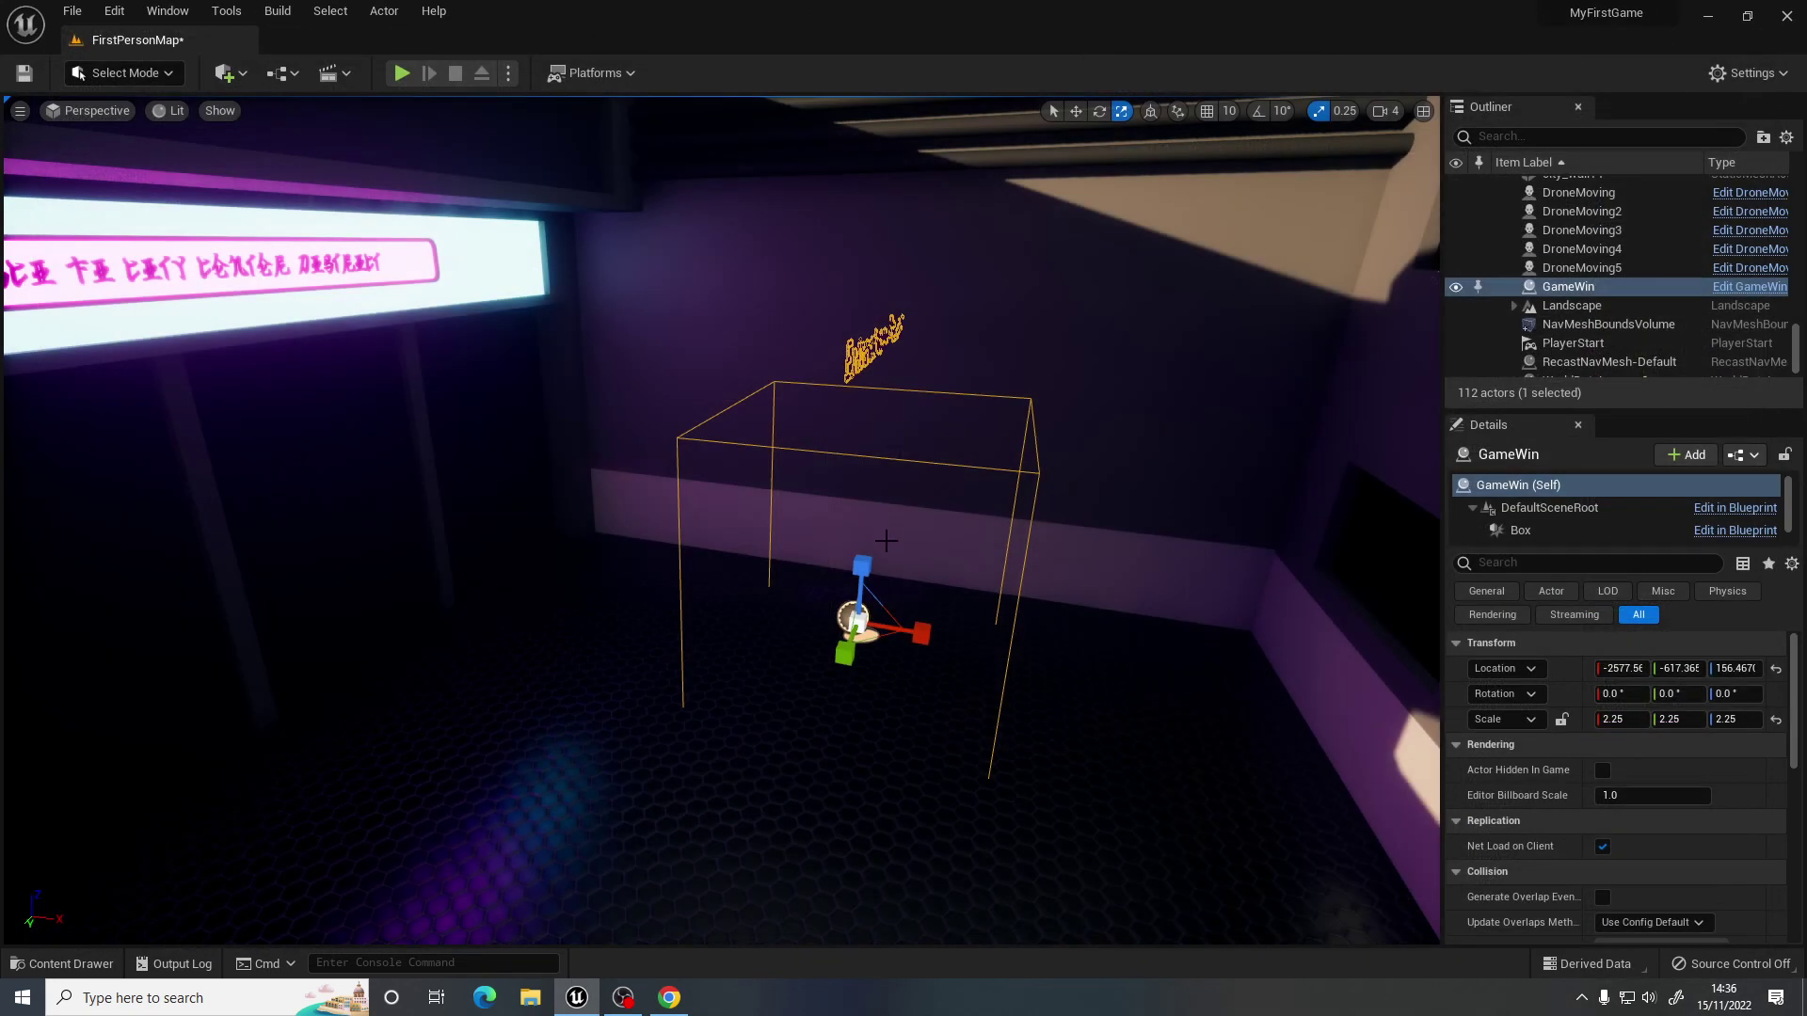
Rotate the GameWin actor about 89° around Z so its text faces into the open area.
{"action": "right_click_drag", "start_coordinate": [889, 628], "coordinate": [873, 627]}
{"action": "key", "text": "e"}
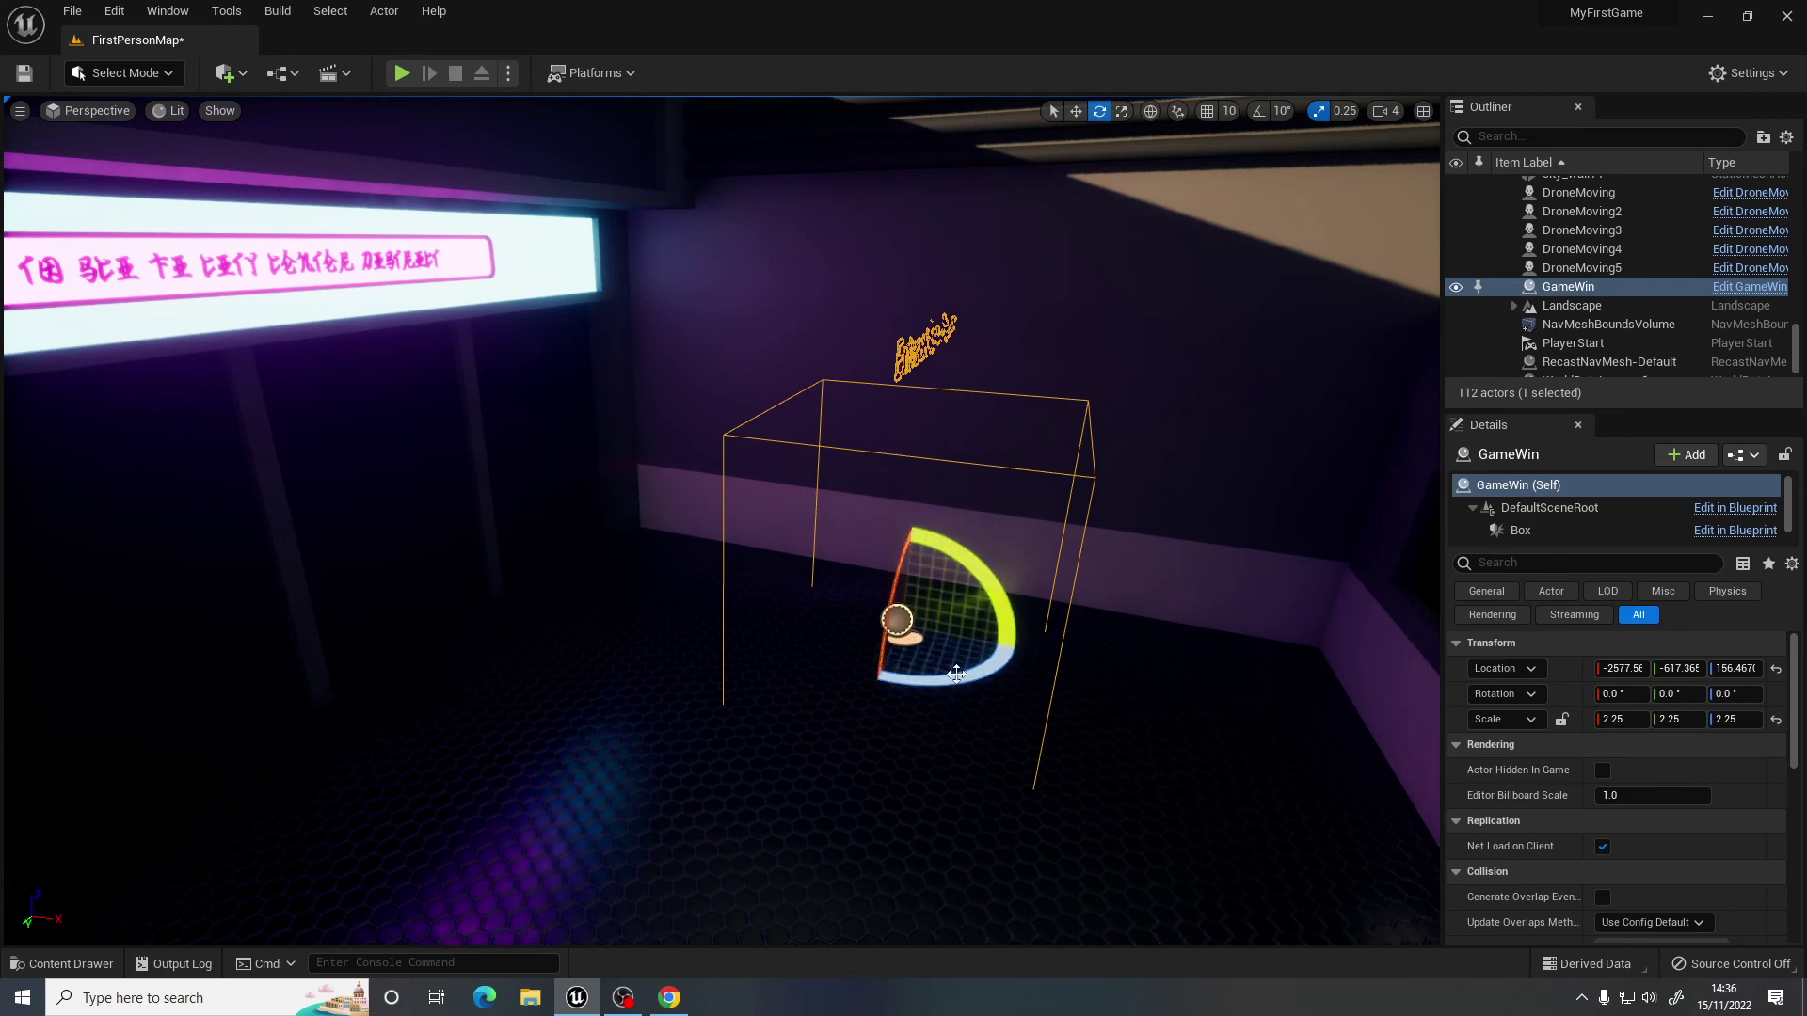
{"action": "left_click_drag", "start_coordinate": [956, 674], "coordinate": [894, 679]}
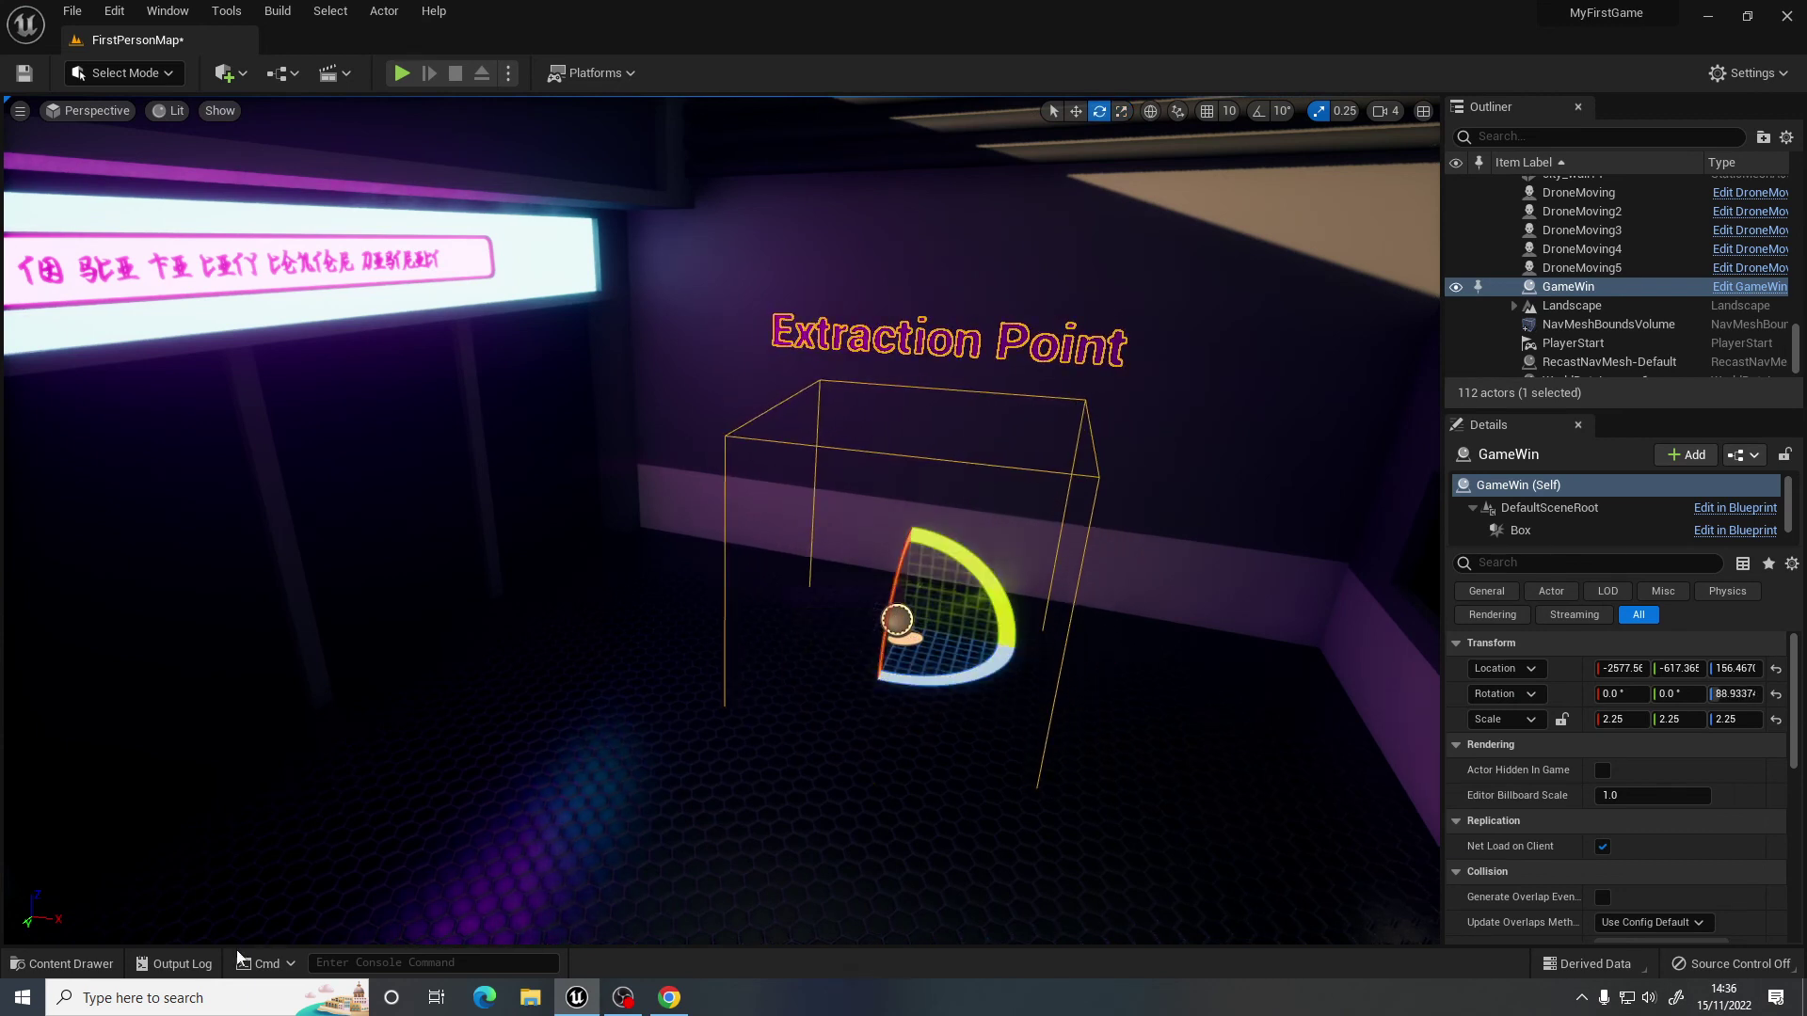
Add a Rotating Movement component to the GameWin blueprint, then compile and close it.
{"action": "left_click", "coordinate": [66, 963]}
{"action": "double_click", "coordinate": [1003, 753]}
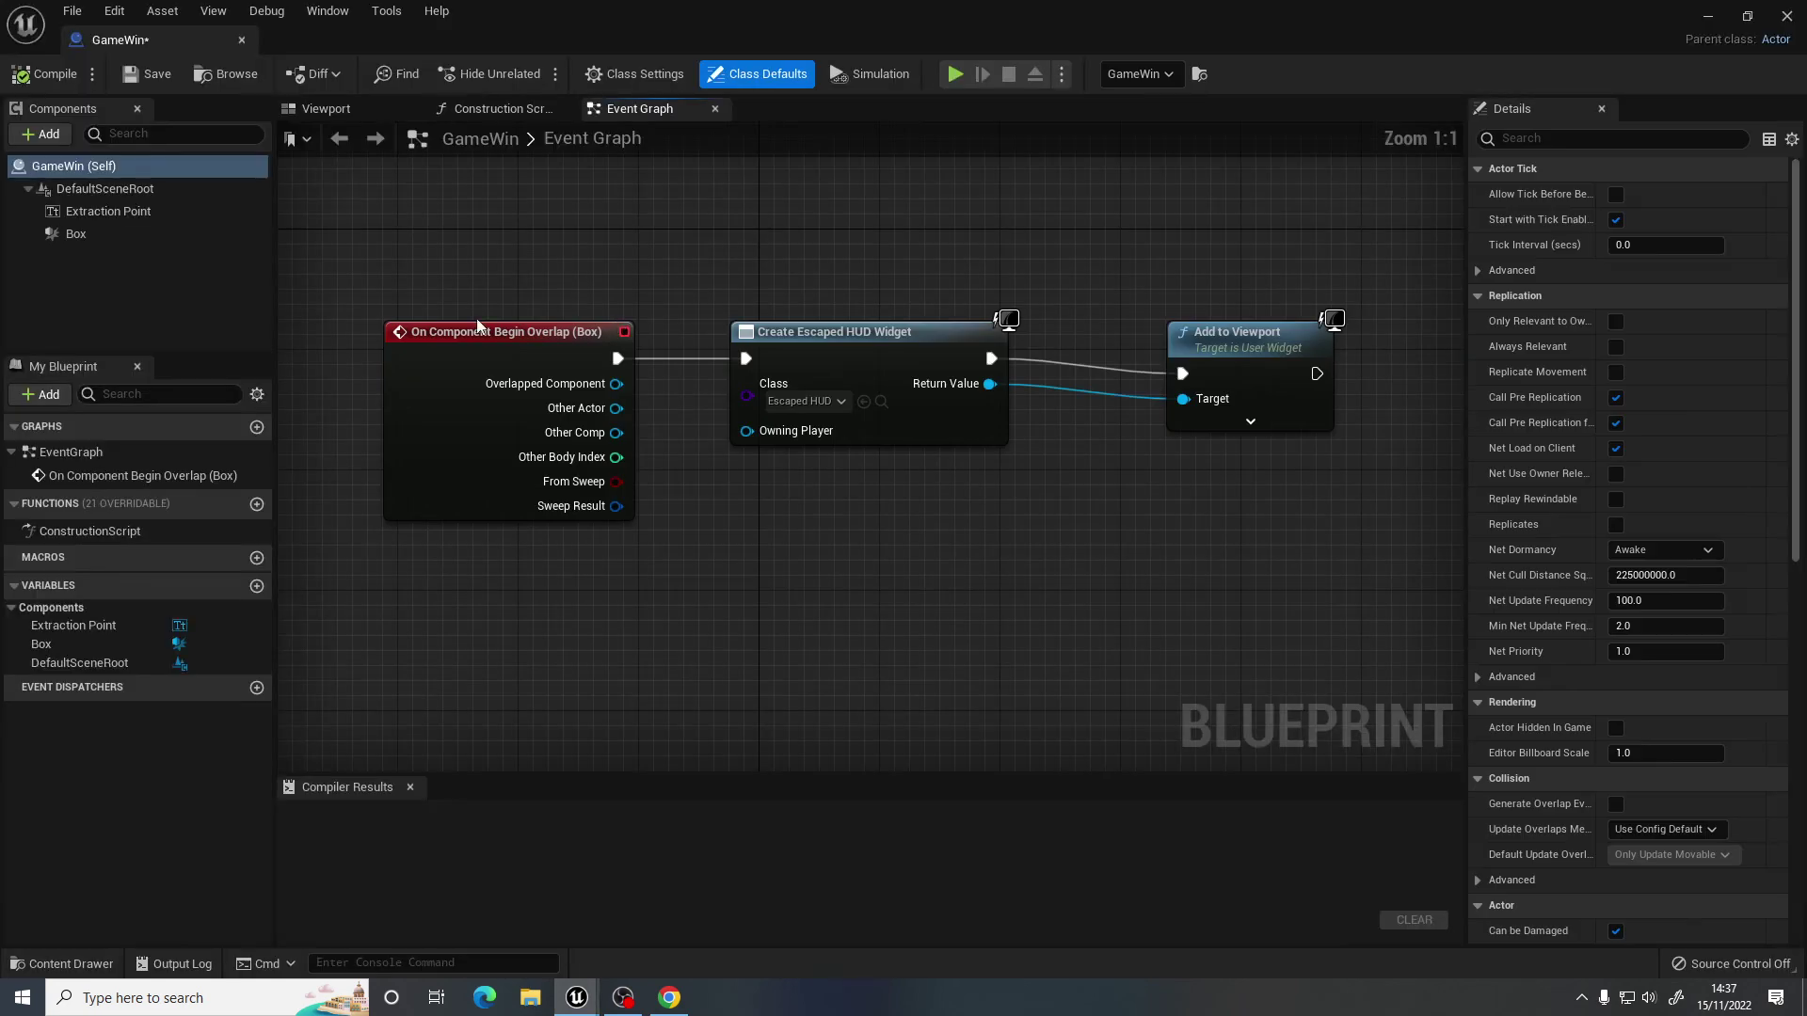
{"action": "left_click", "coordinate": [84, 211]}
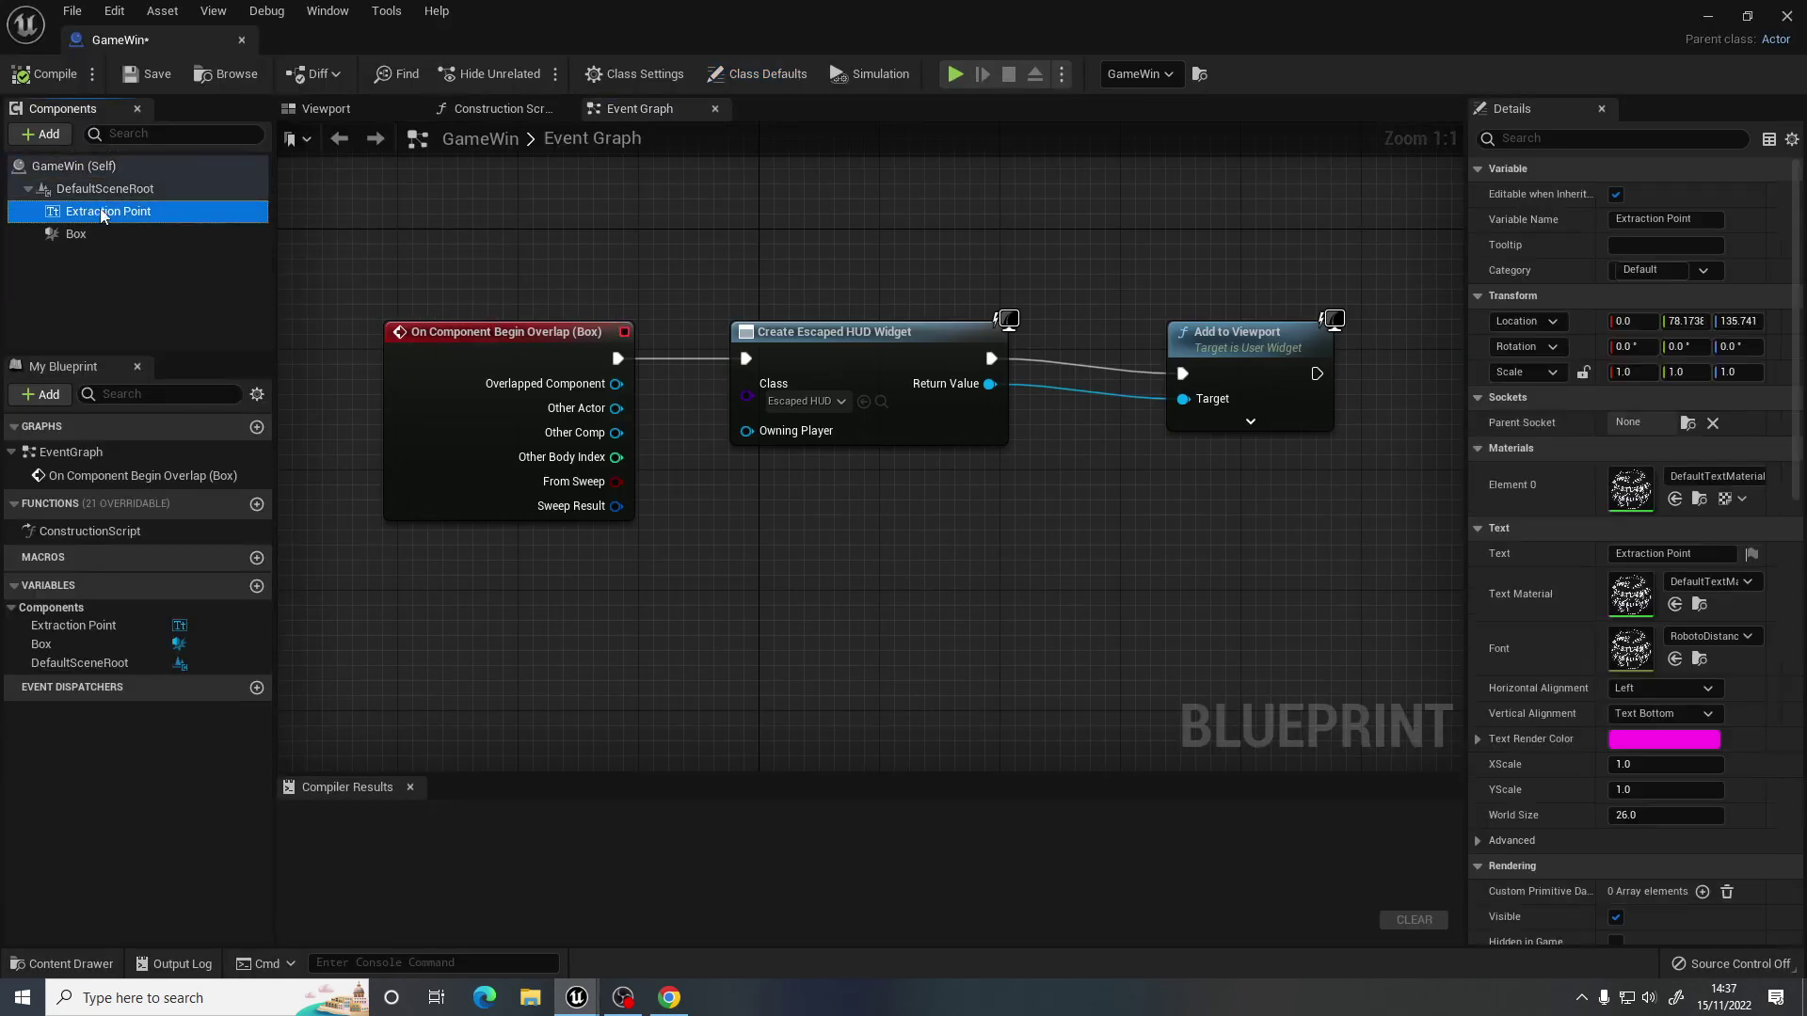
{"action": "left_click", "coordinate": [44, 135]}
{"action": "type", "text": "r"}
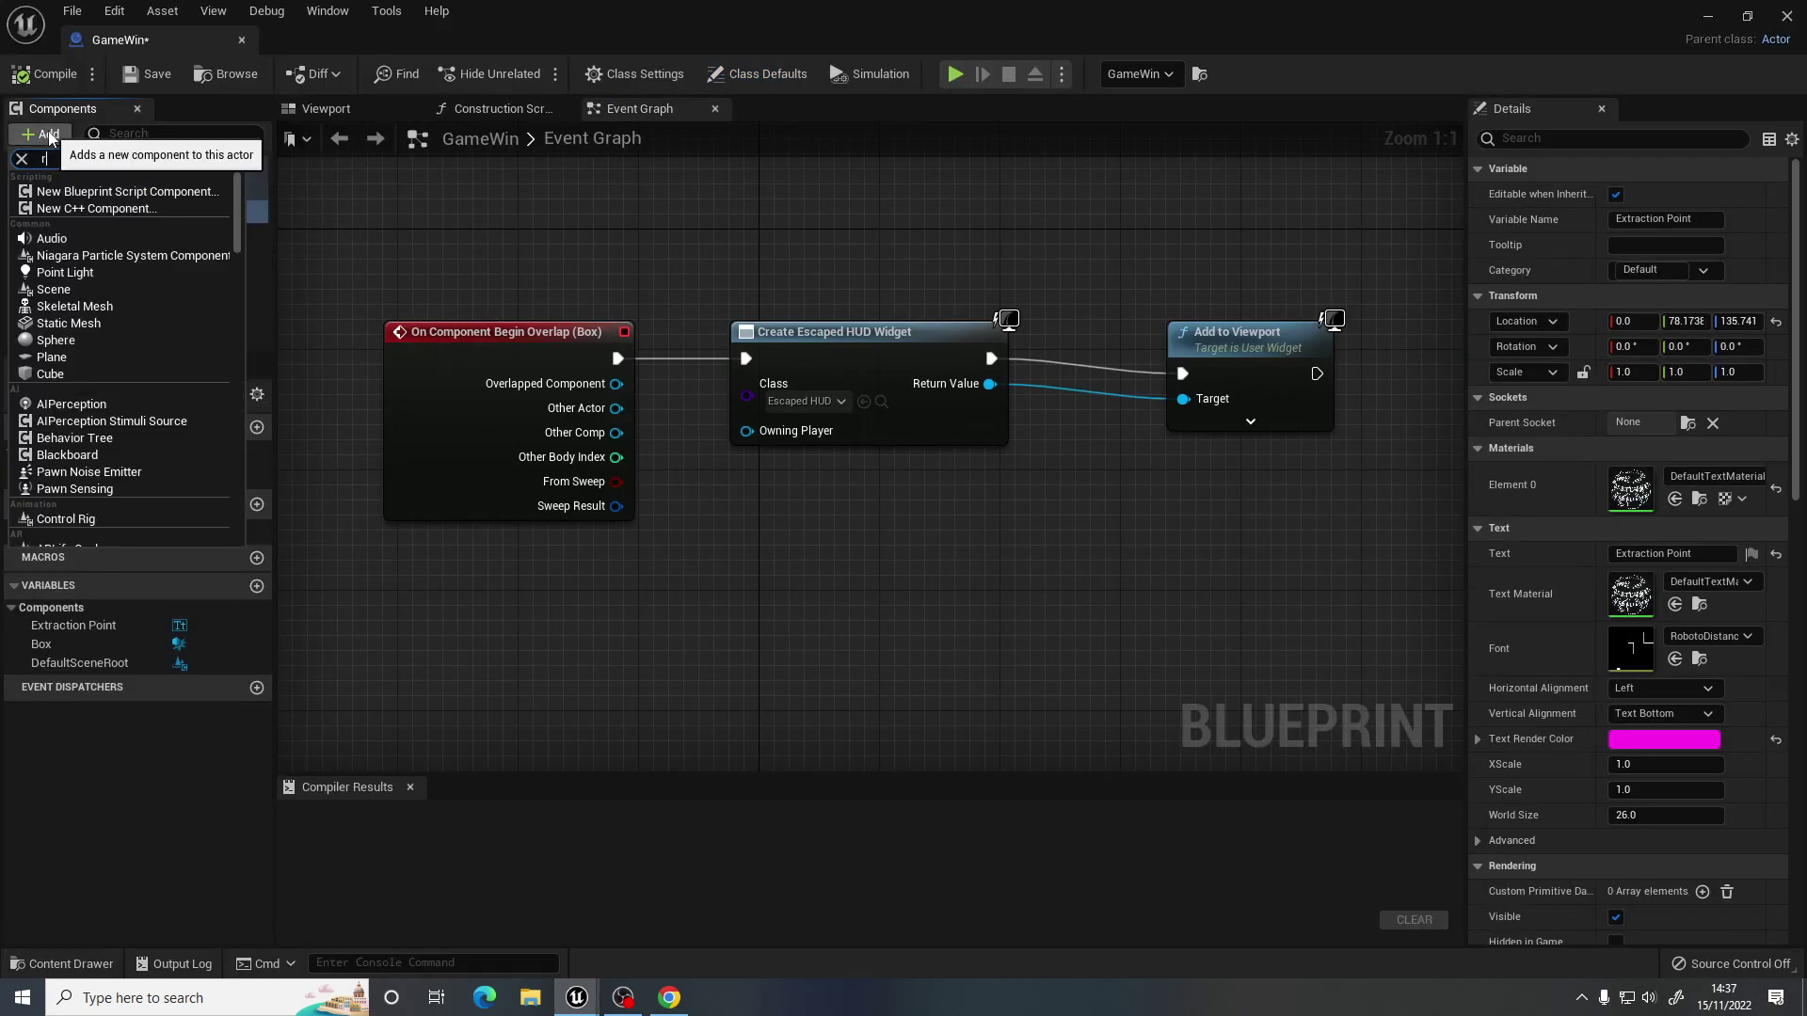
{"action": "type", "text": "otat"}
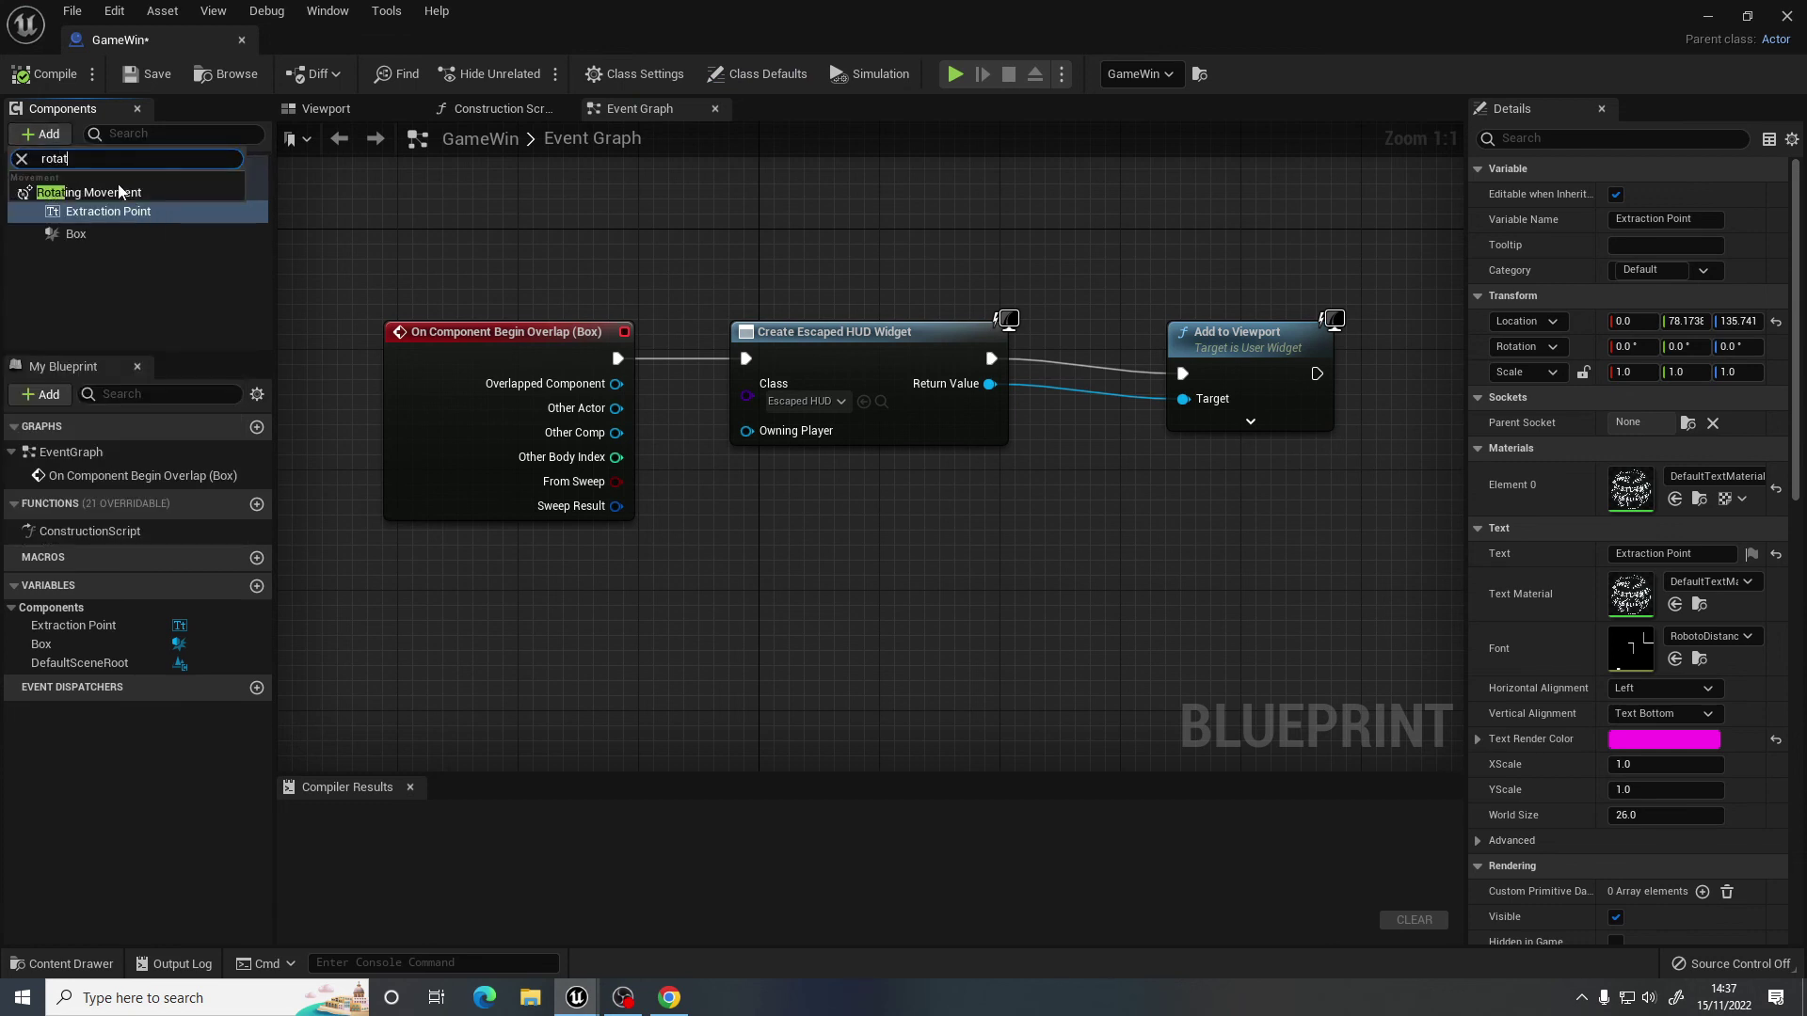
{"action": "left_click", "coordinate": [112, 191]}
{"action": "left_click", "coordinate": [130, 289]}
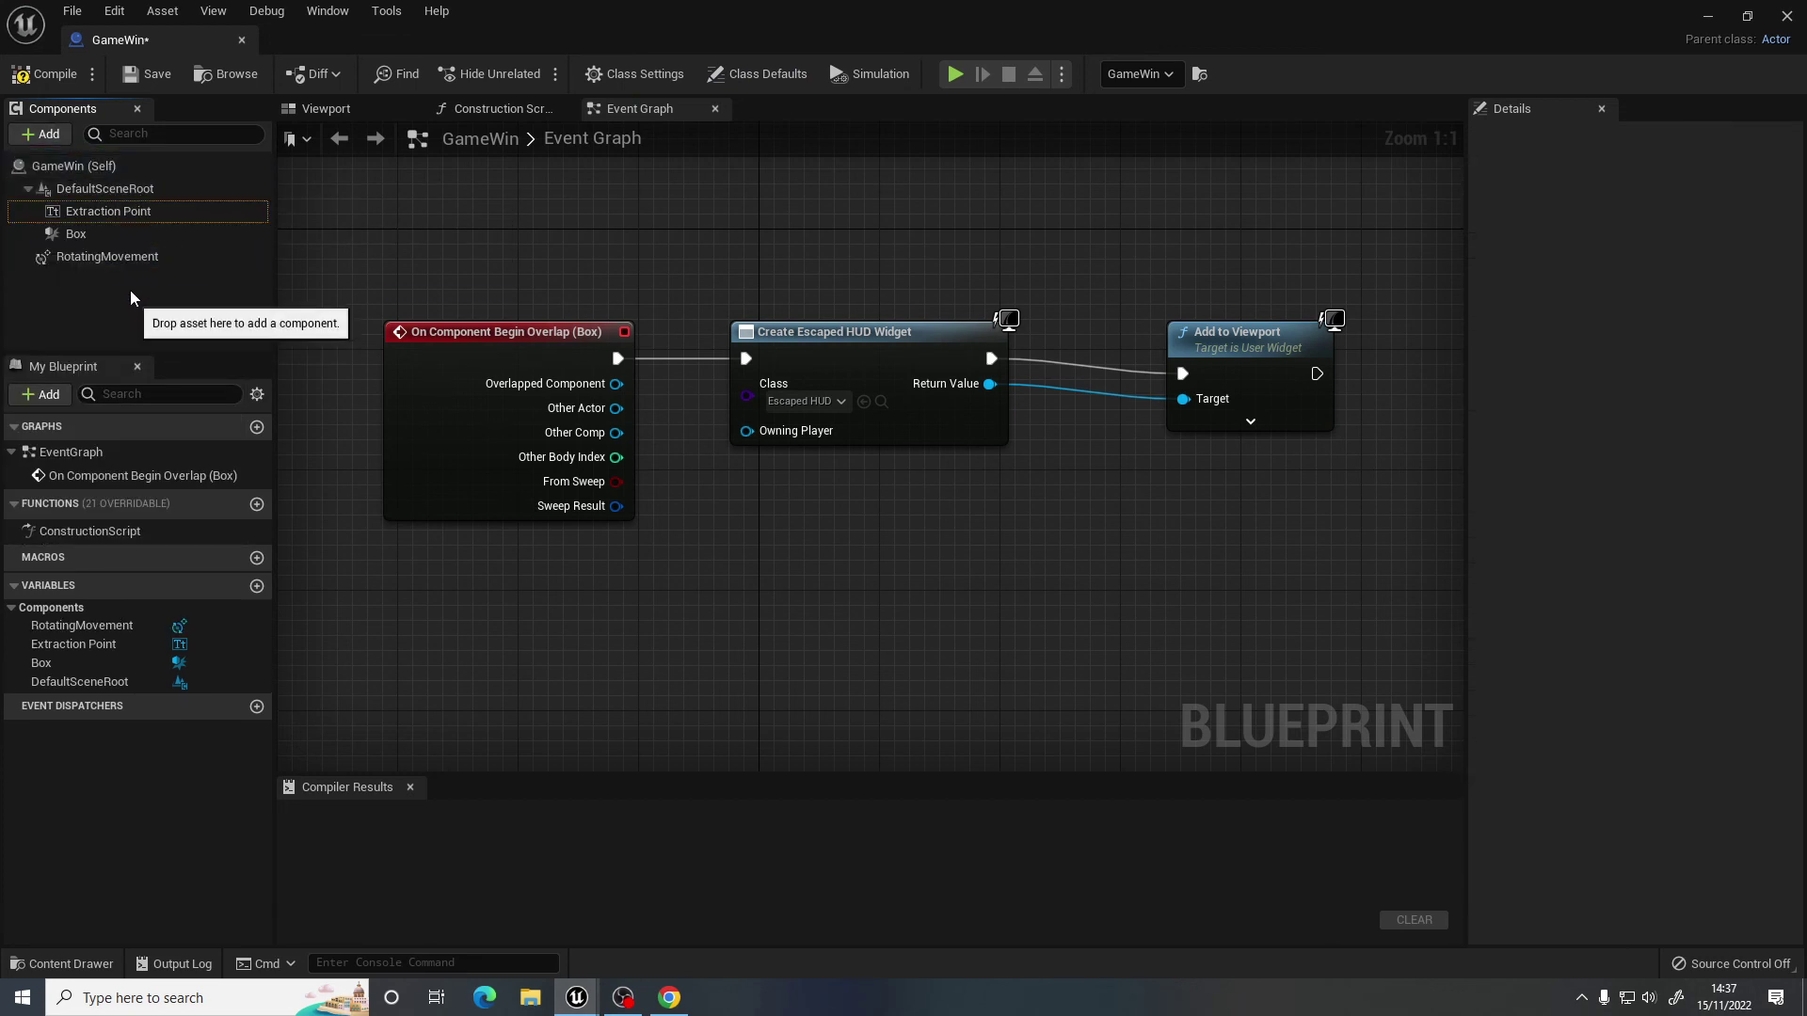
{"action": "left_click", "coordinate": [49, 75]}
{"action": "left_click", "coordinate": [241, 41]}
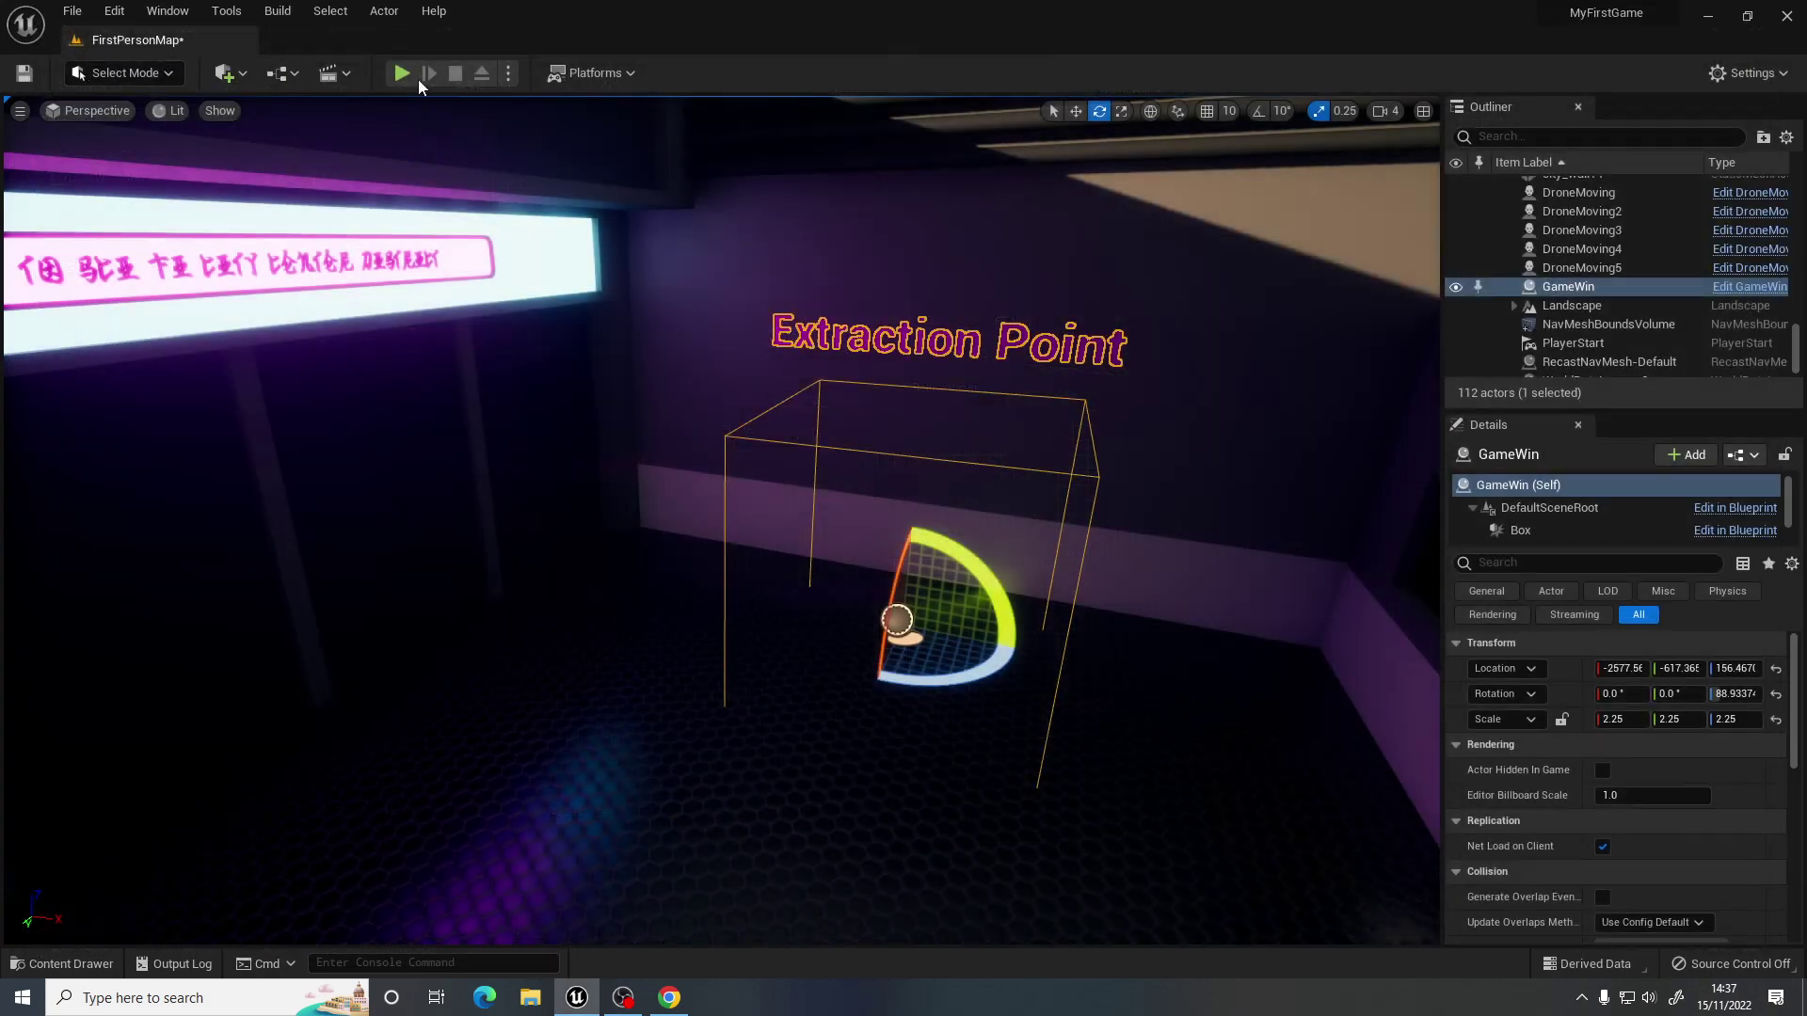
Playtest the level by running past the drones to the extraction point, and end the session at the win screen.
{"action": "left_click", "coordinate": [403, 74]}
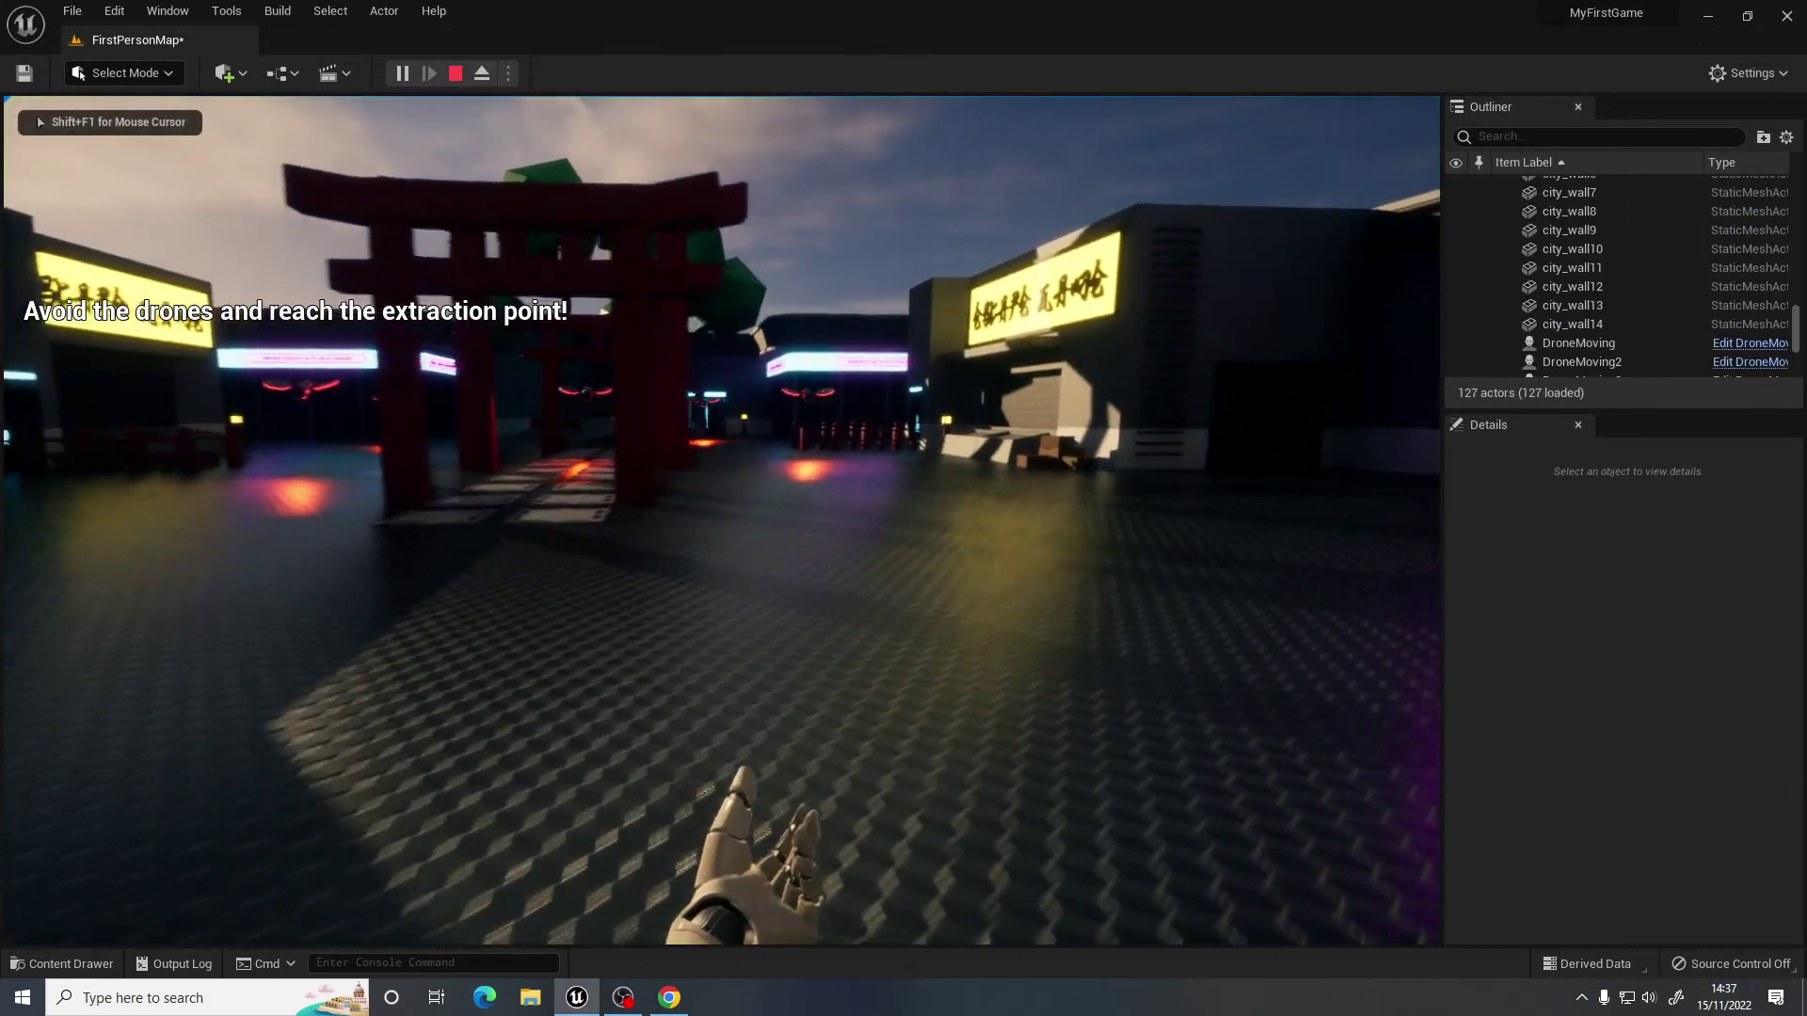
{"action": "key", "text": "w"}
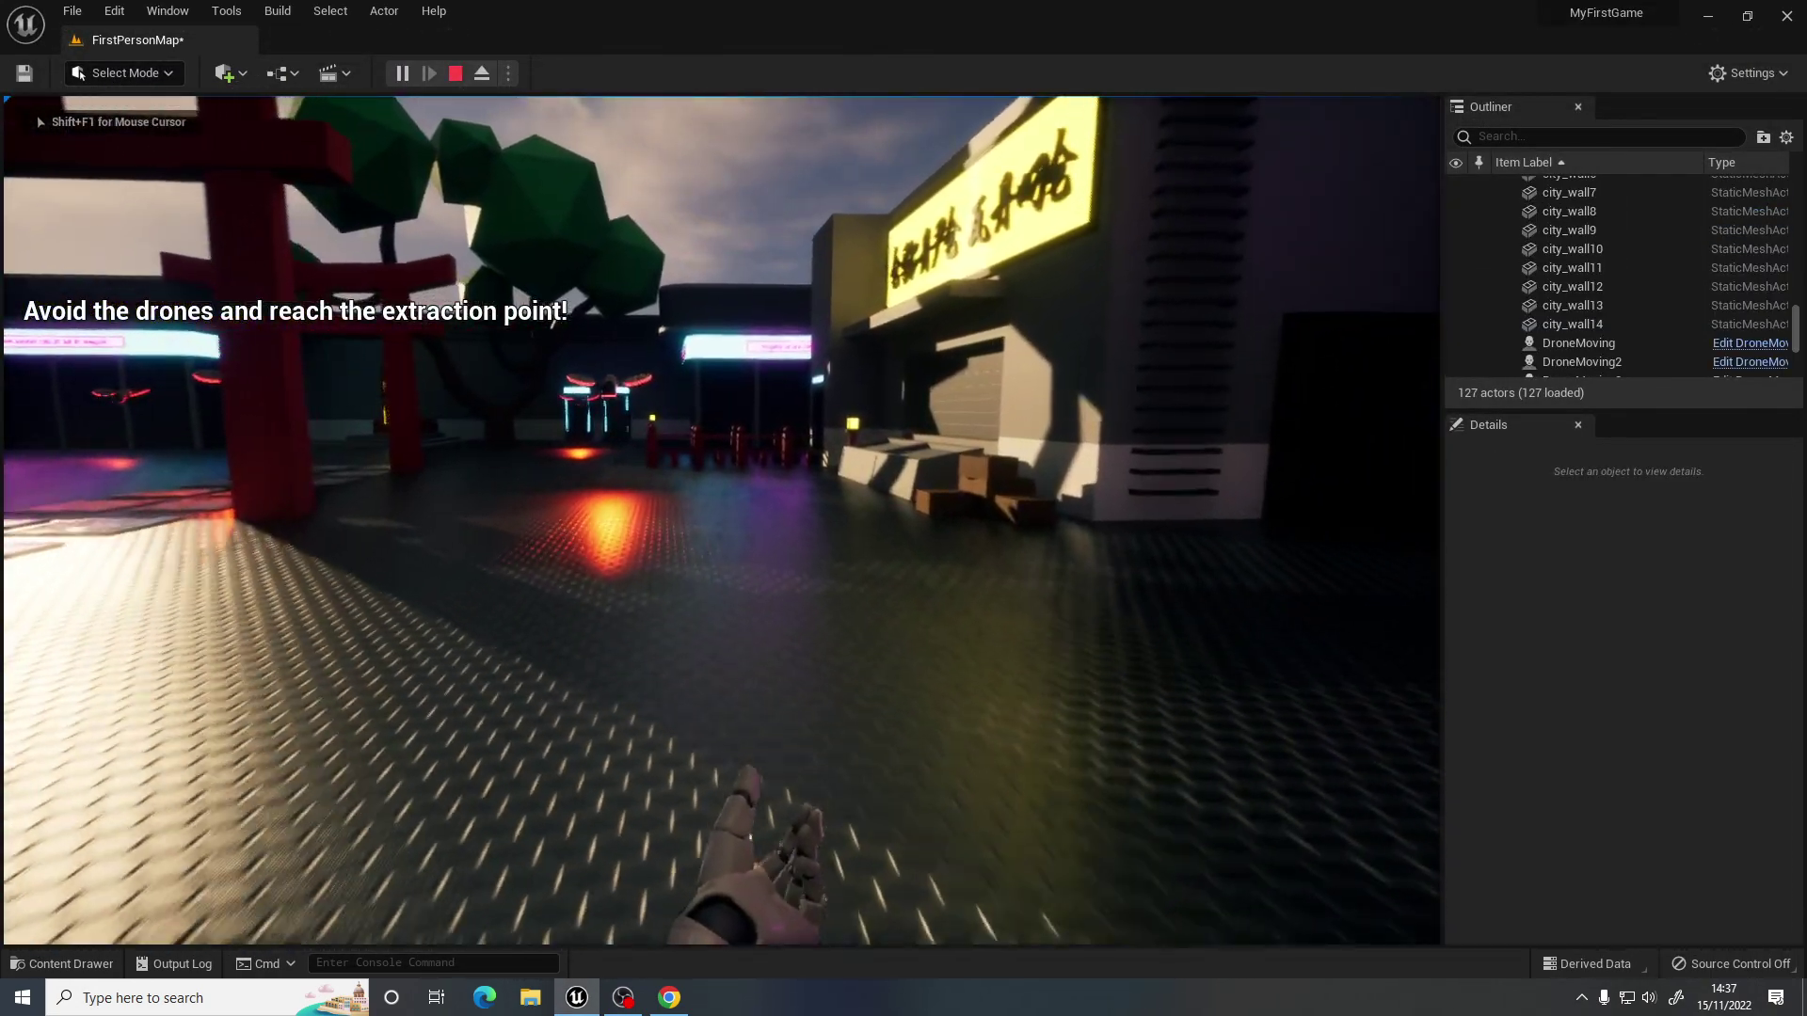
{"action": "key", "text": "w"}
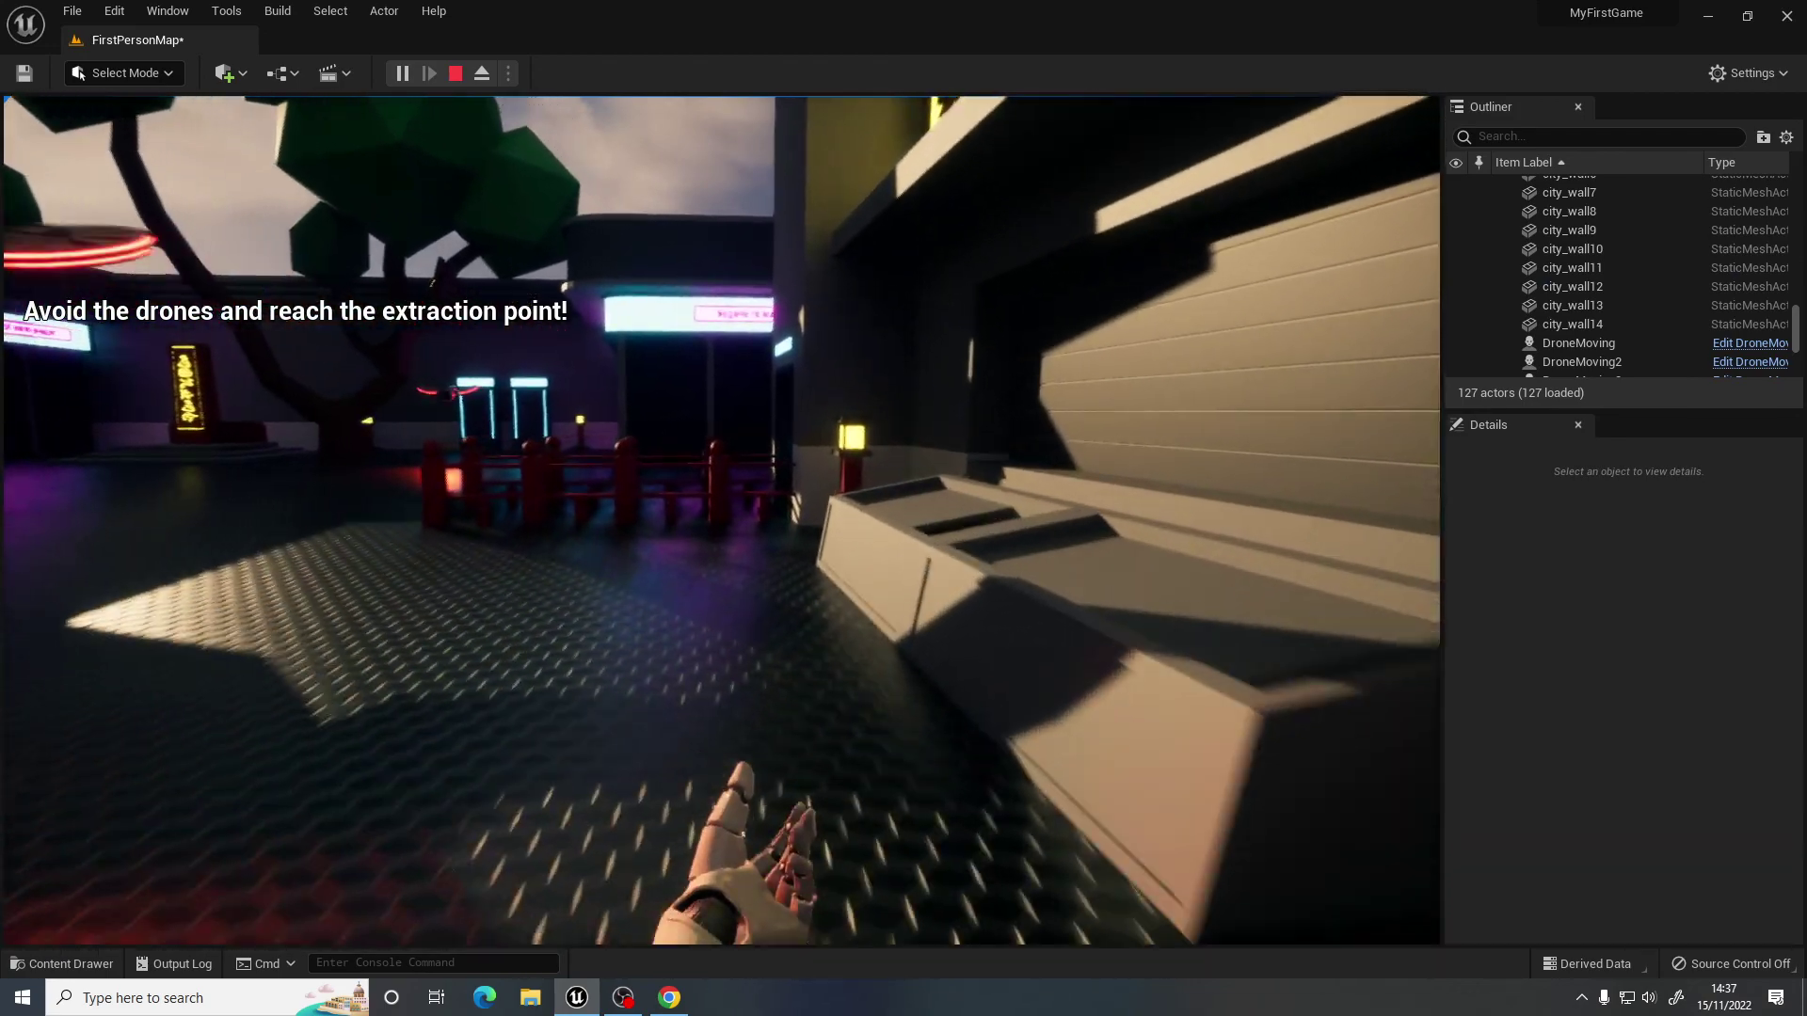
{"action": "key", "text": "w"}
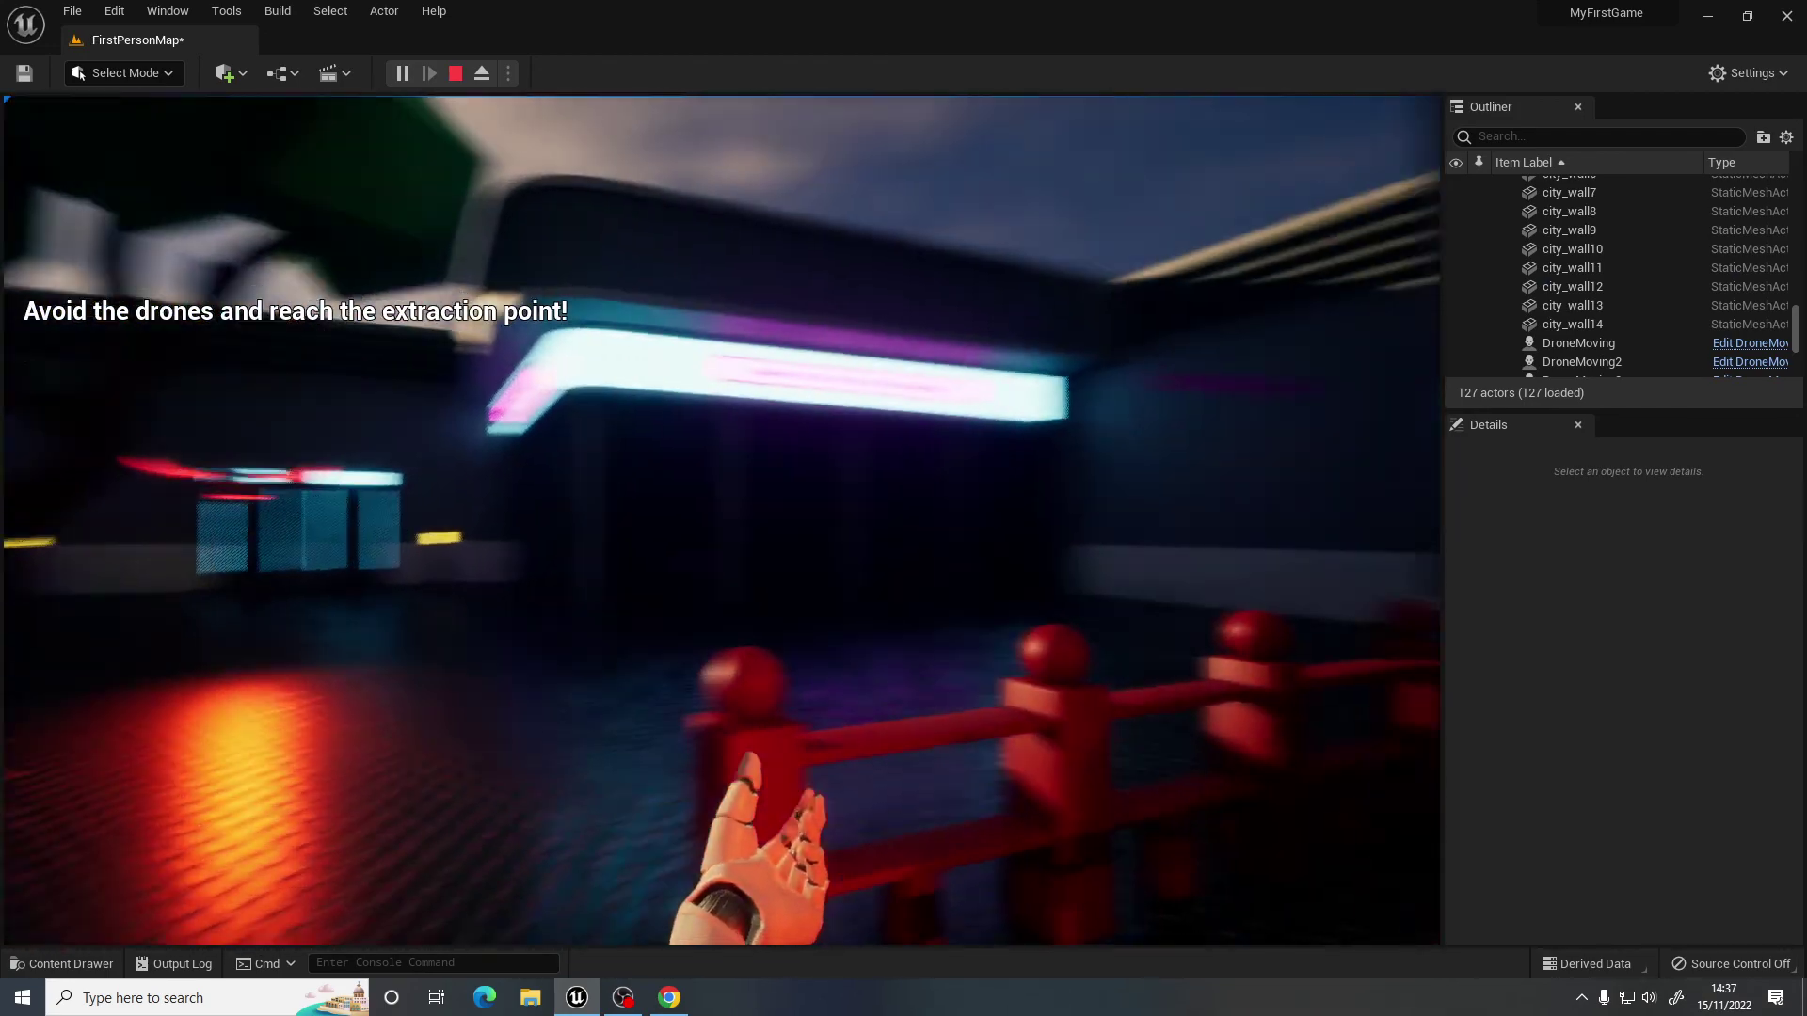
{"action": "key", "text": "w"}
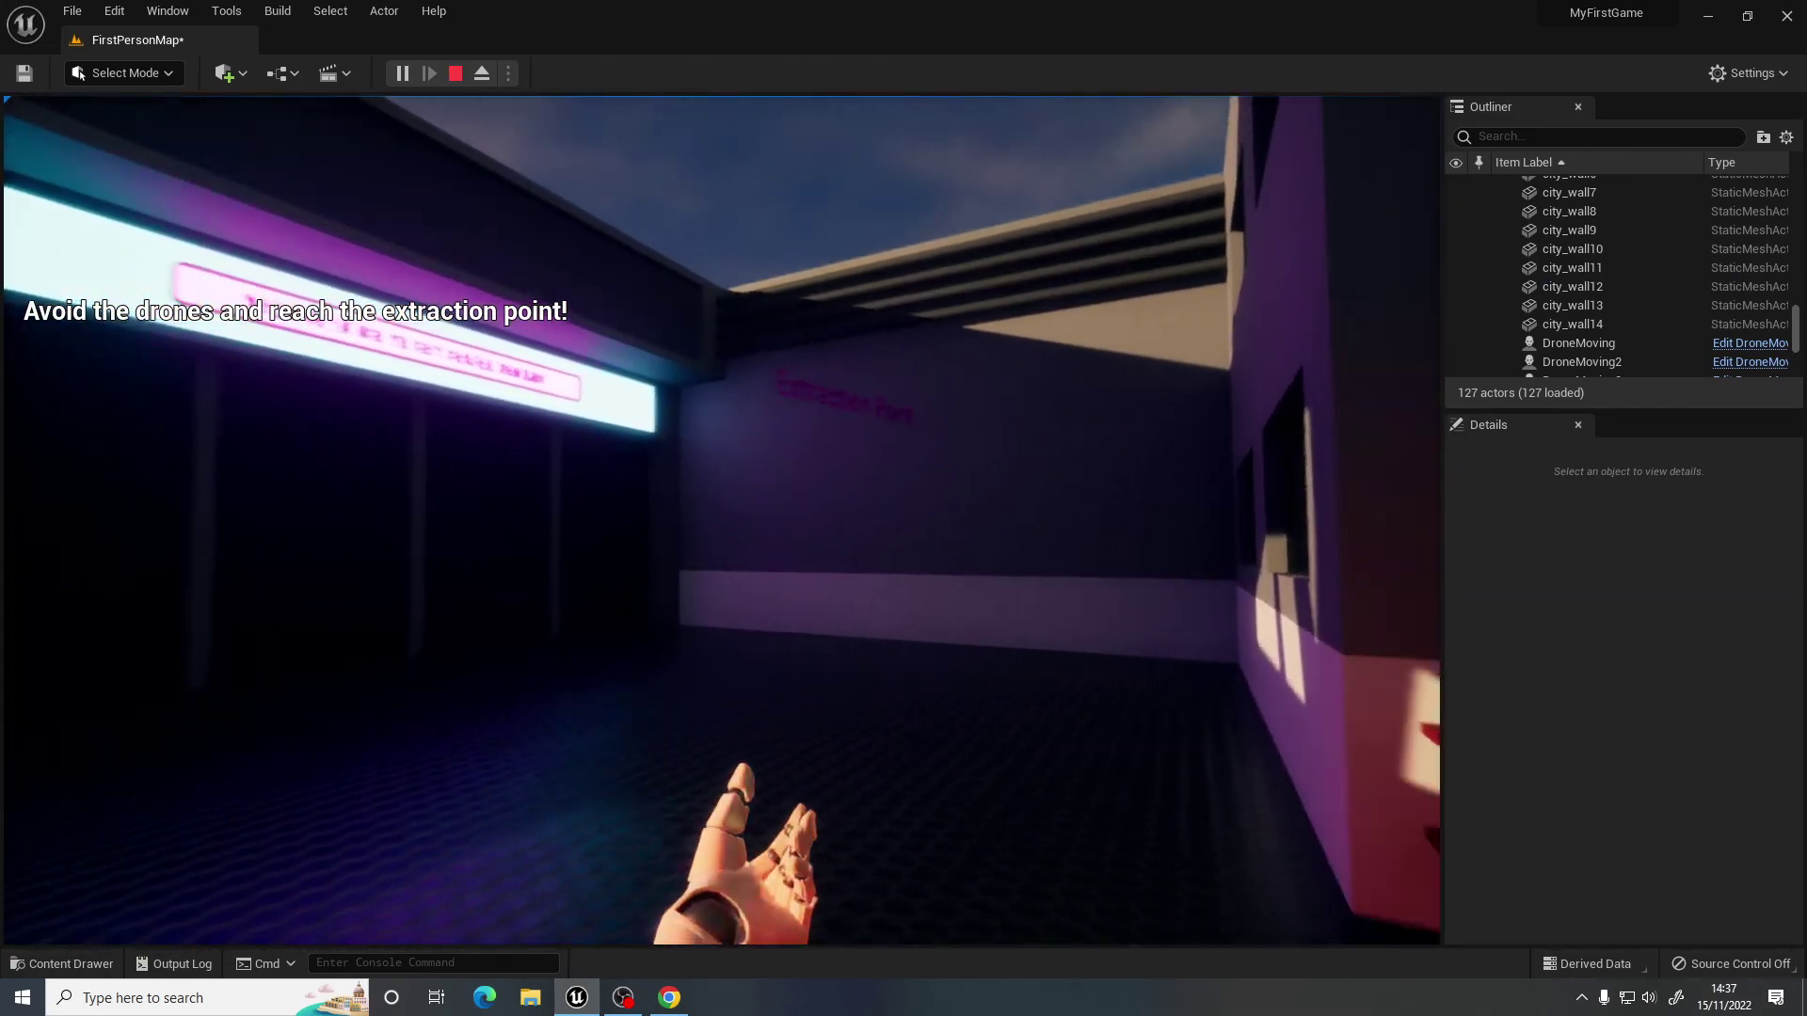
{"action": "key", "text": "w"}
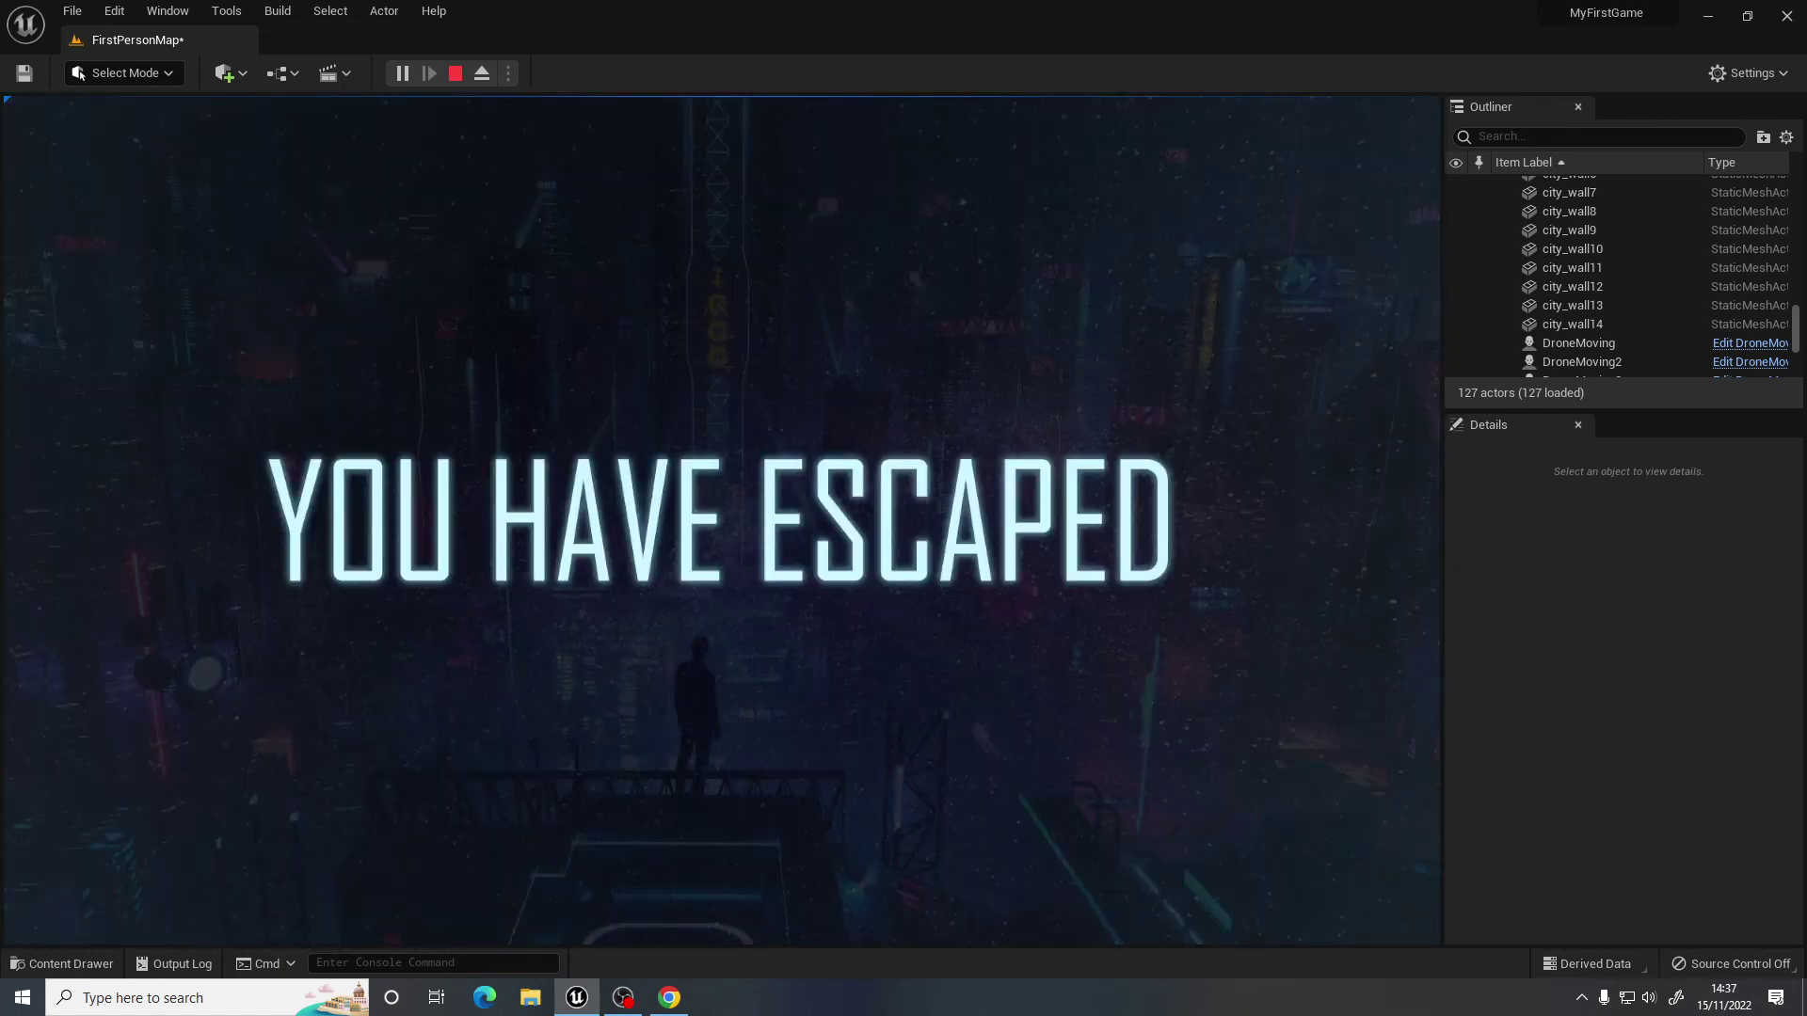
{"action": "key", "text": "Escape"}
Show the project's UI folder with its HUD widgets and images in the content drawer.
{"action": "right_click_drag", "start_coordinate": [822, 532], "coordinate": [847, 423]}
{"action": "key", "text": "w"}
{"action": "key", "text": "a"}
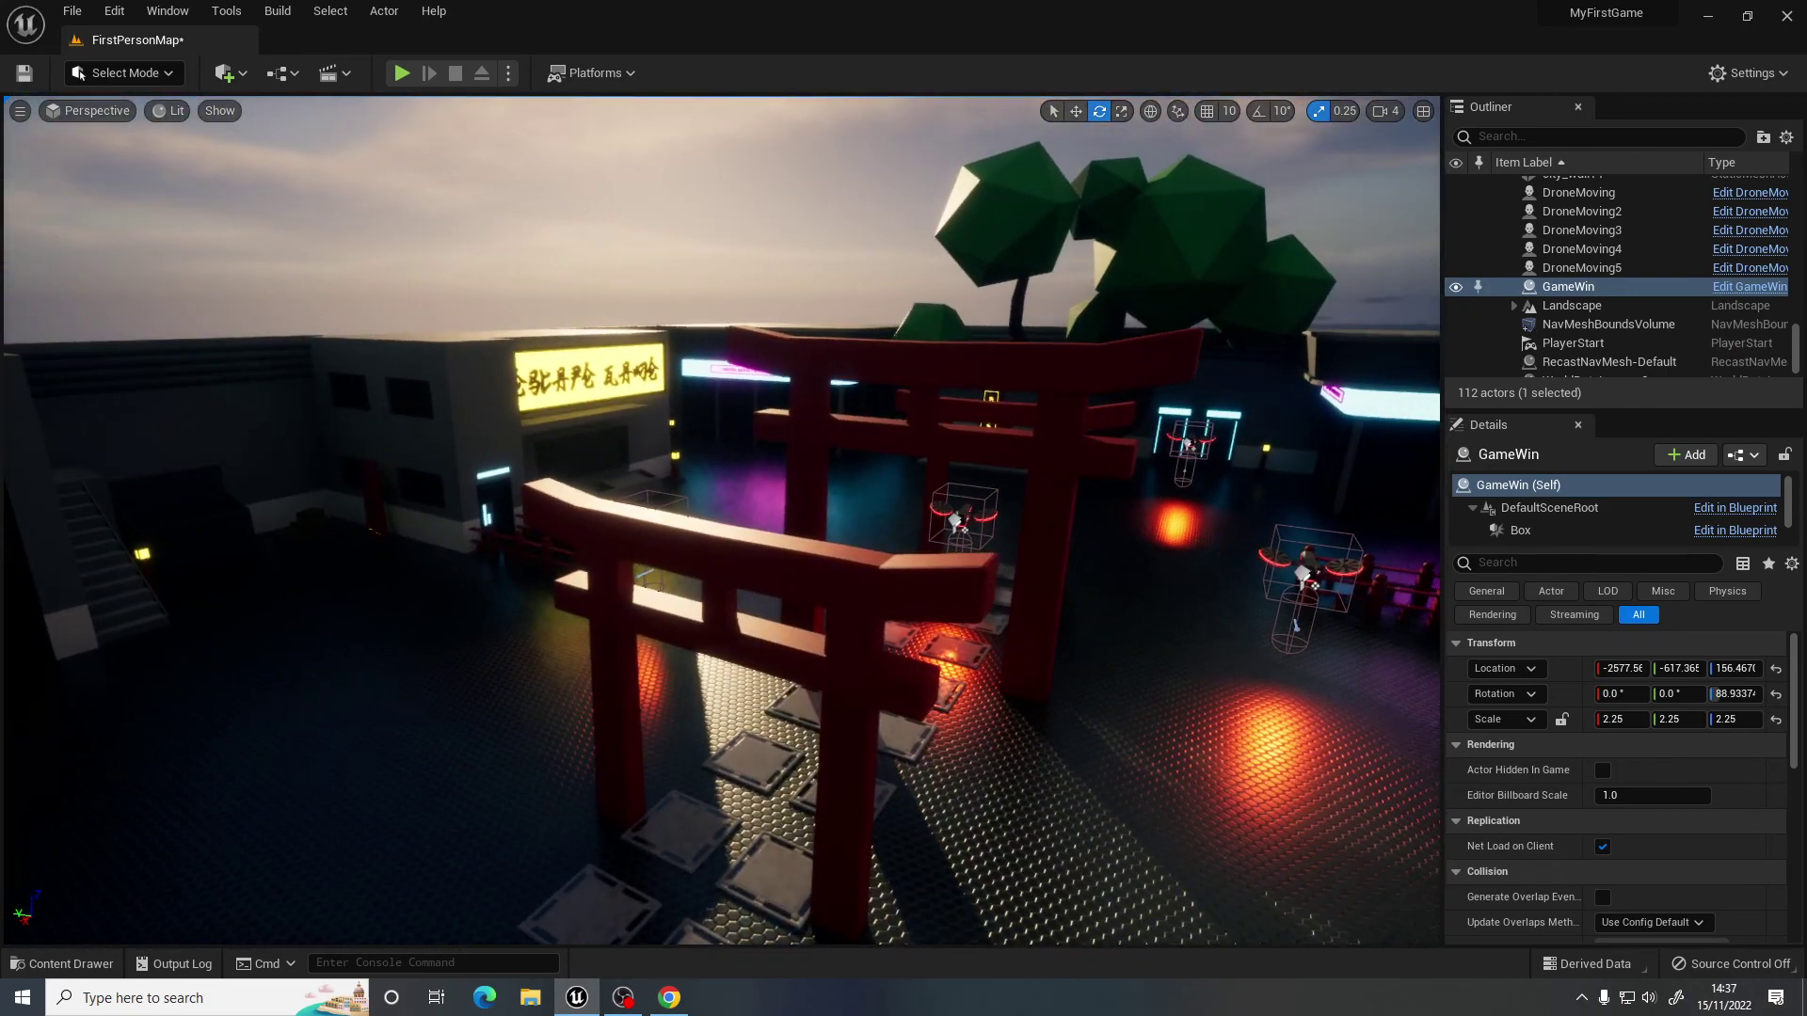
{"action": "left_click", "coordinate": [61, 964]}
{"action": "left_click", "coordinate": [988, 883]}
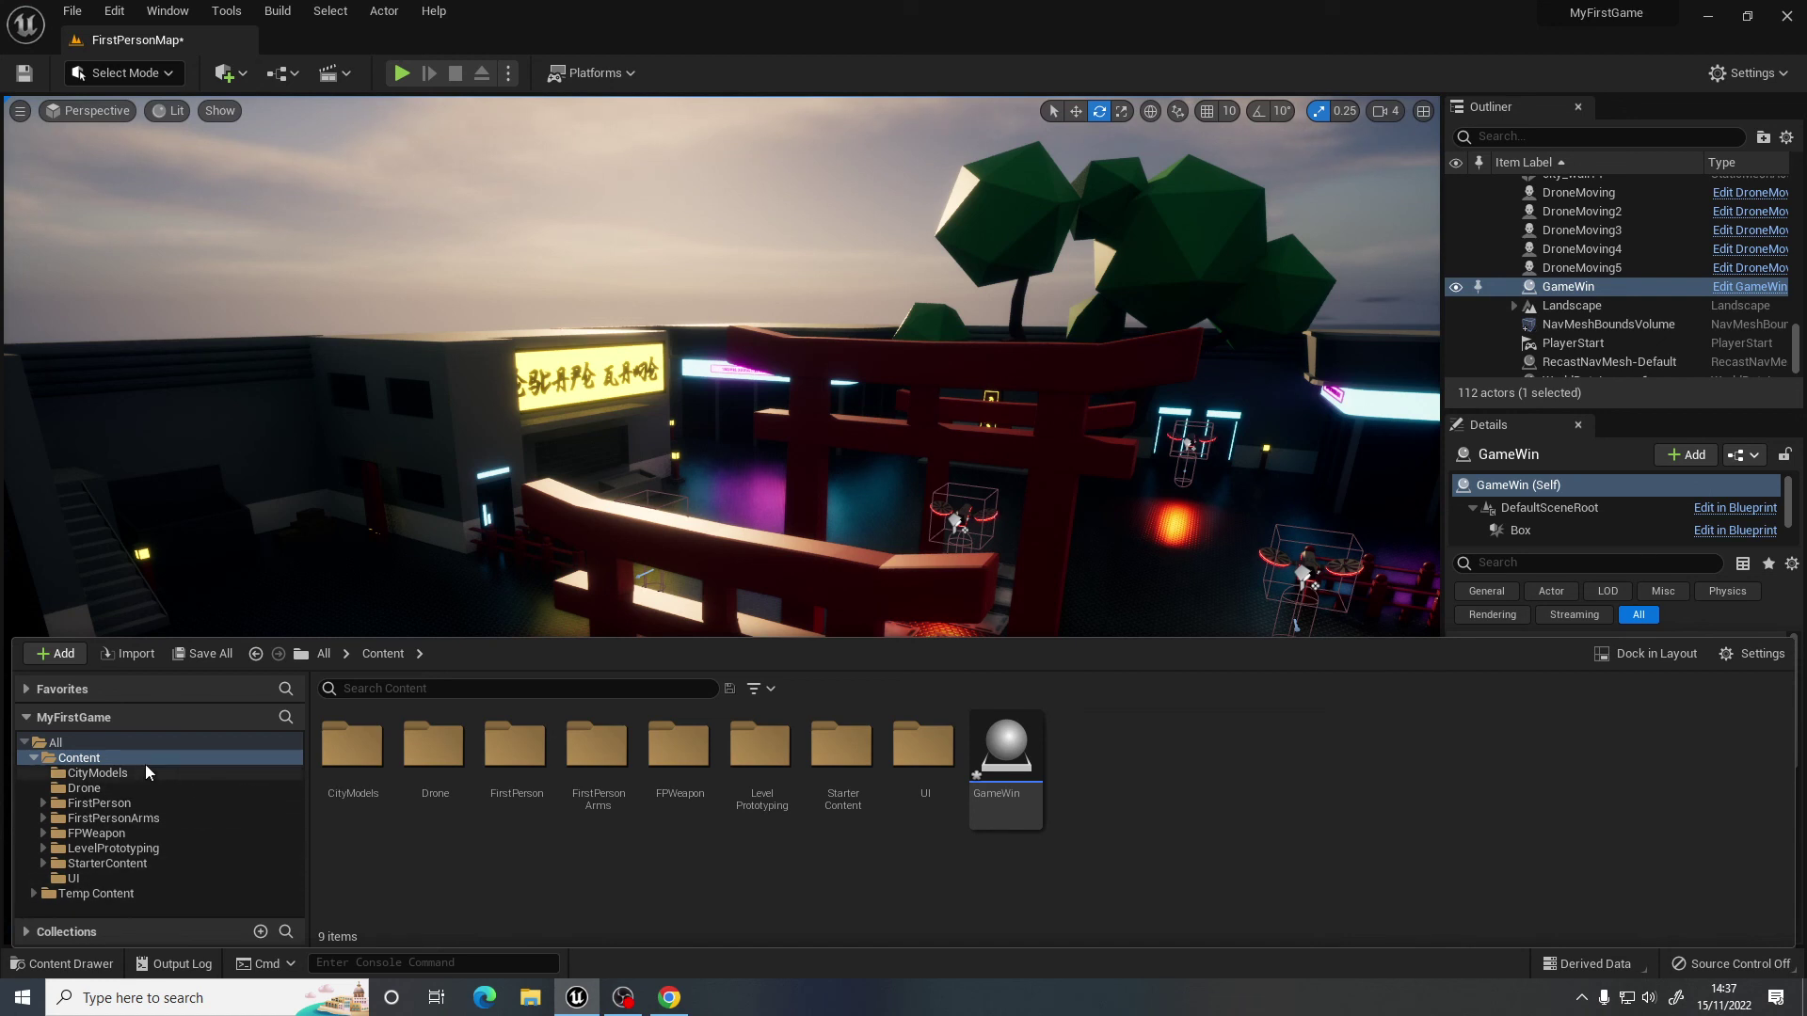
{"action": "left_click", "coordinate": [87, 879]}
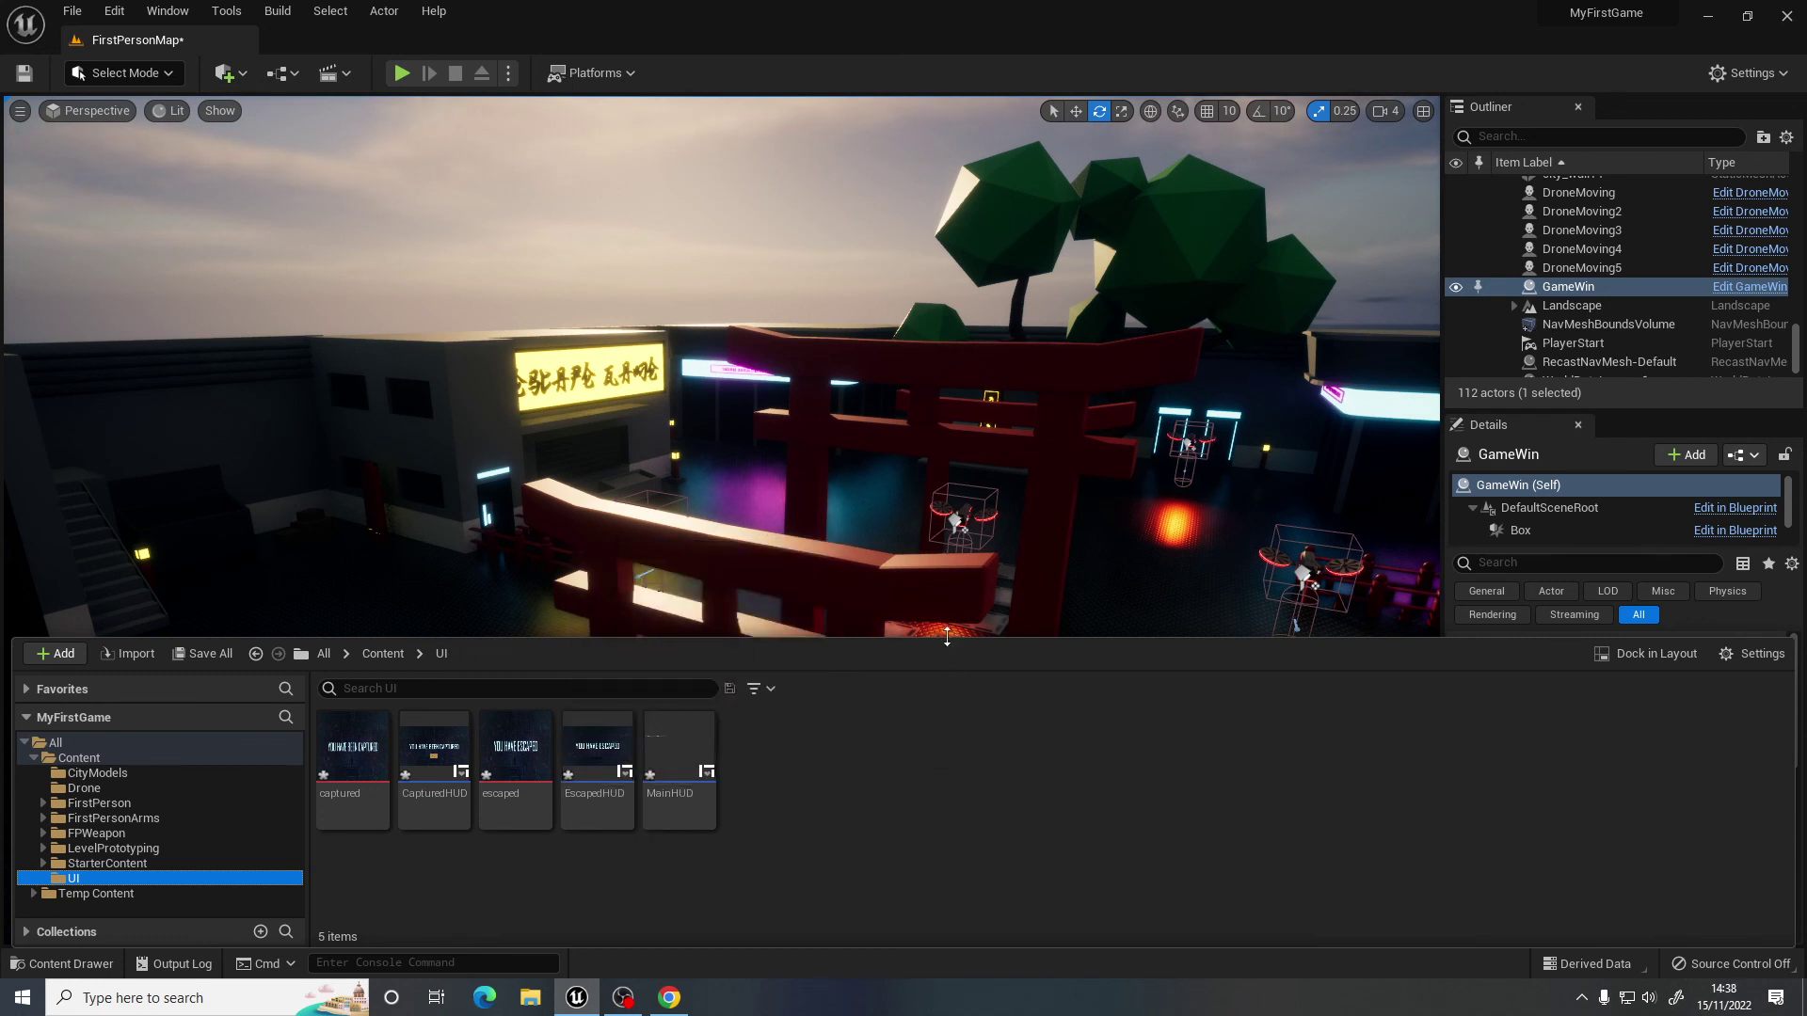
Shorten the content drawer and try docking it in the editor layout, closing the docked browser again.
{"action": "left_click_drag", "start_coordinate": [949, 641], "coordinate": [948, 713]}
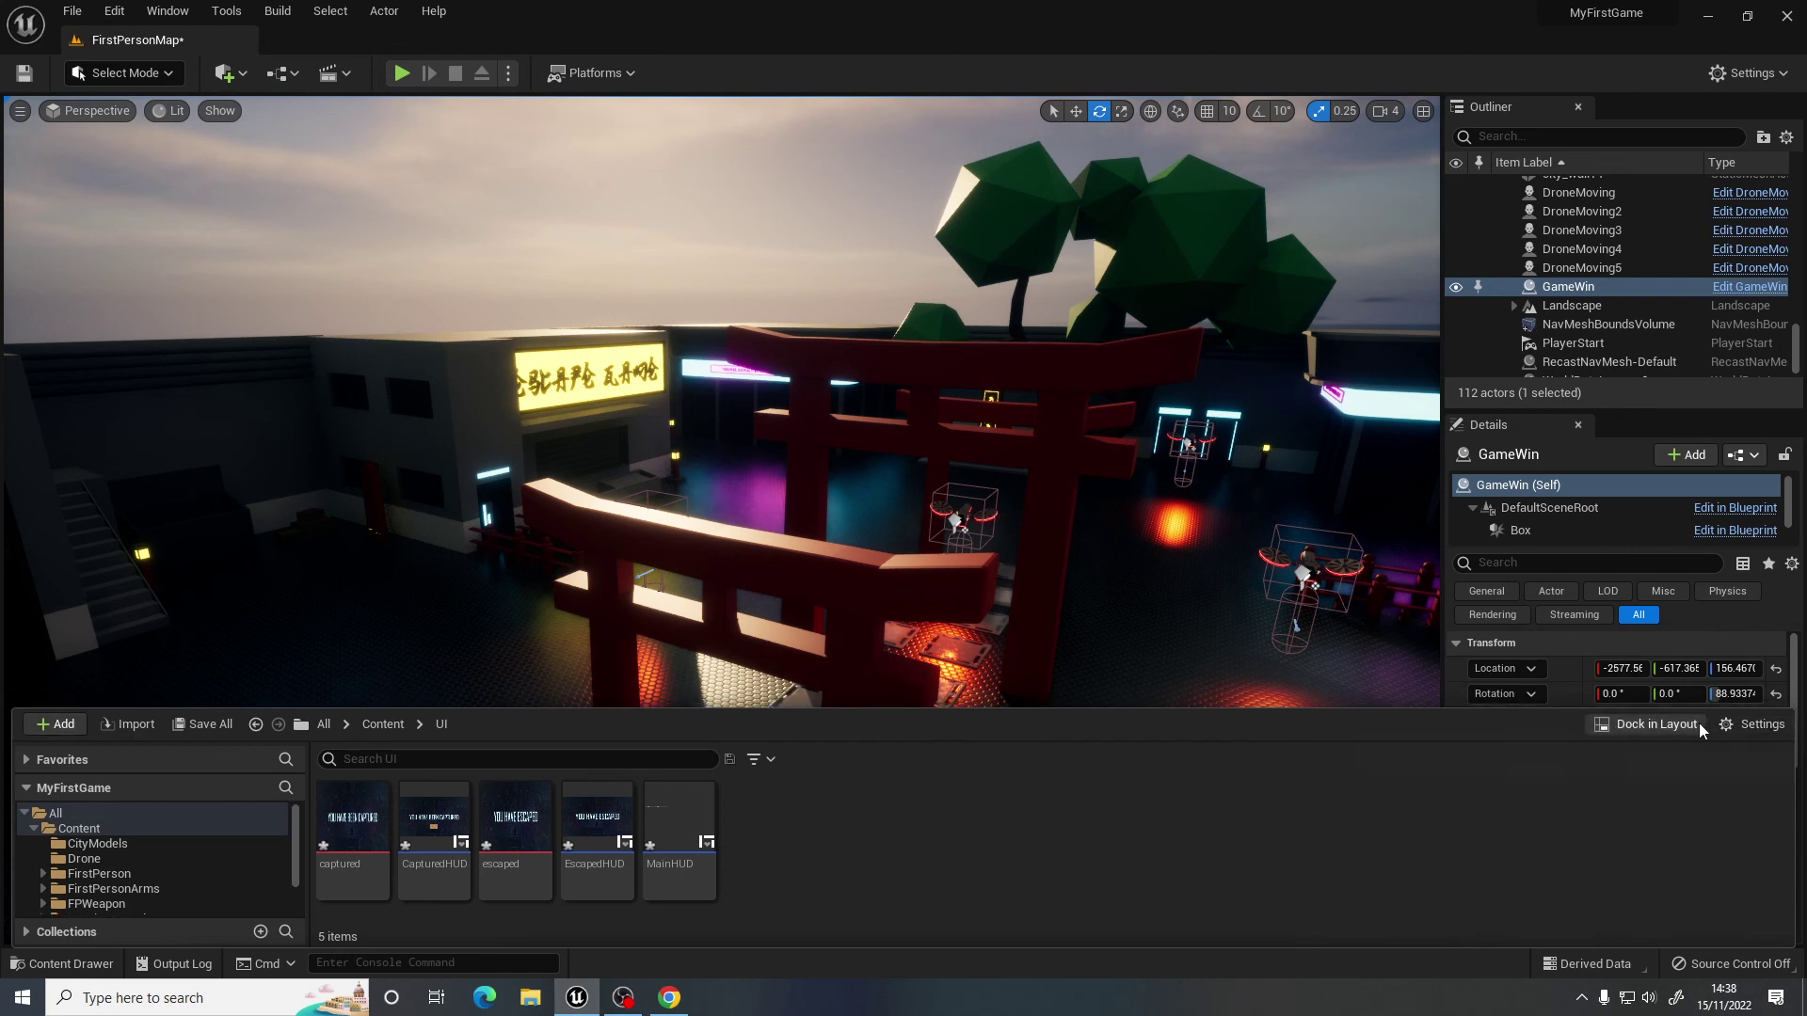
{"action": "left_click", "coordinate": [1654, 723]}
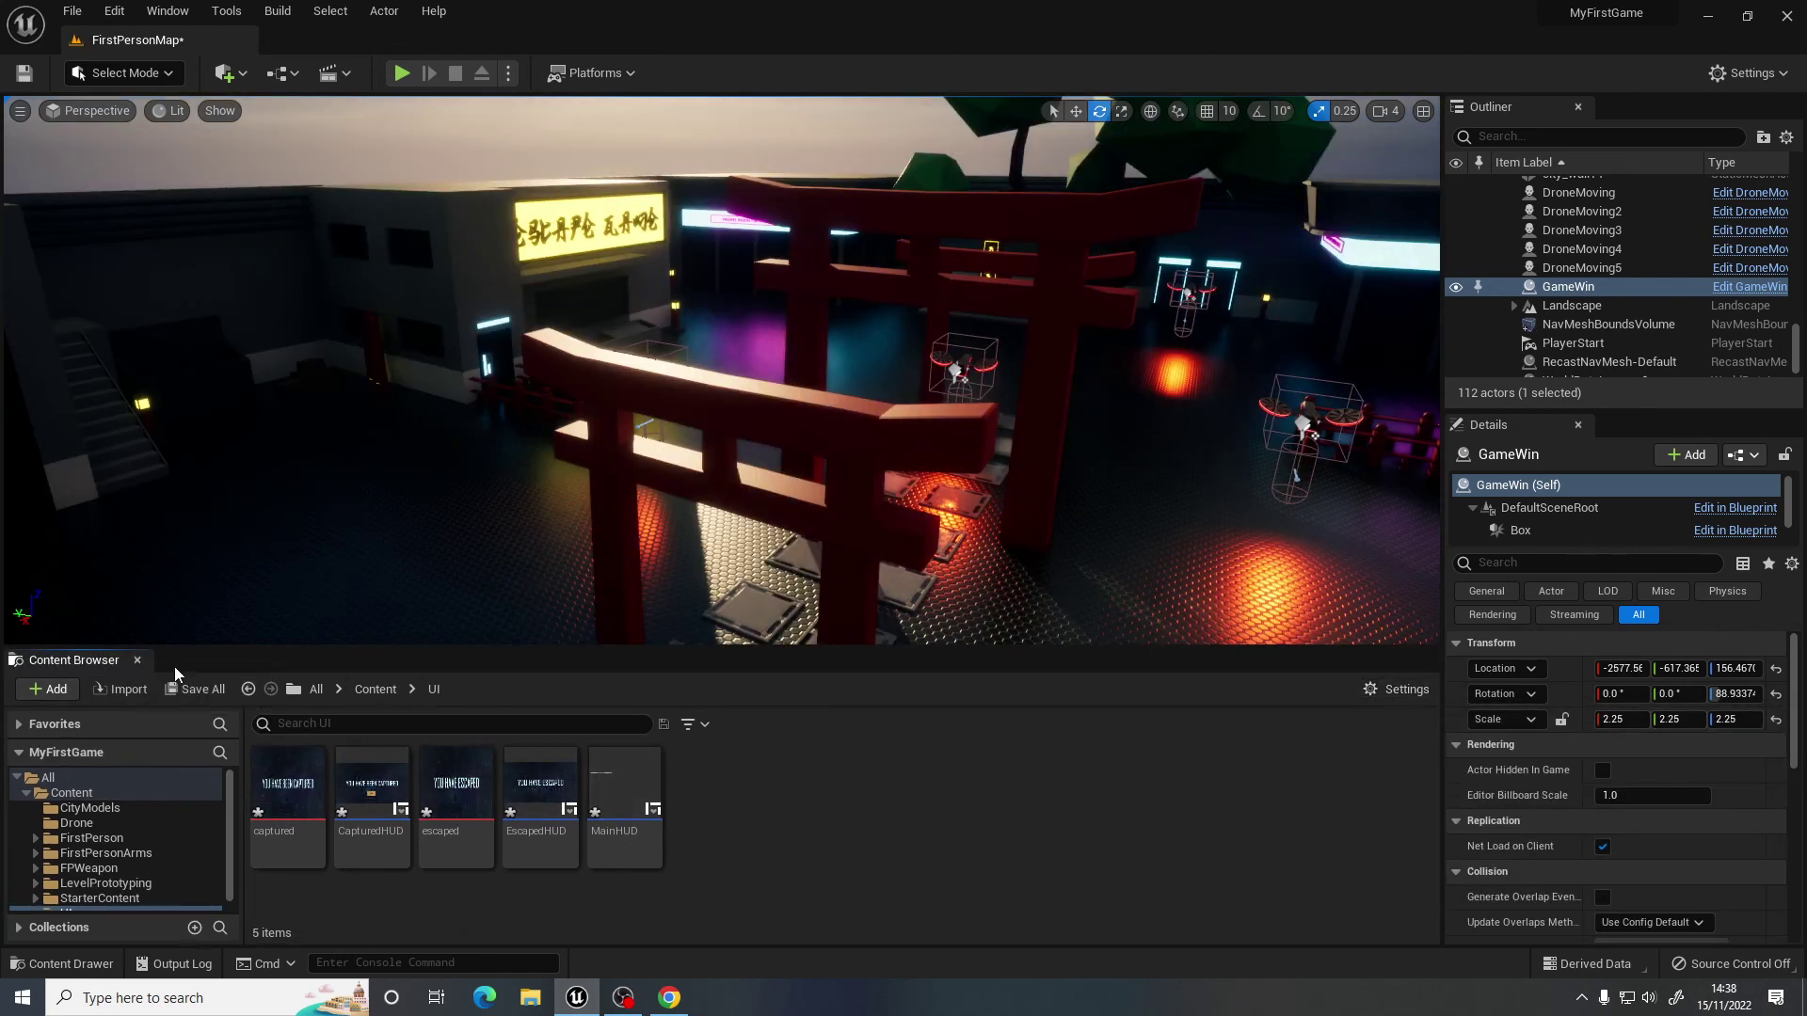
{"action": "left_click", "coordinate": [137, 660]}
{"action": "right_click_drag", "start_coordinate": [788, 645], "coordinate": [824, 623]}
{"action": "key", "text": "s"}
{"action": "key", "text": "w"}
{"action": "key", "text": "s"}
{"action": "key", "text": "w"}
{"action": "right_click_drag", "start_coordinate": [973, 641], "coordinate": [984, 661]}
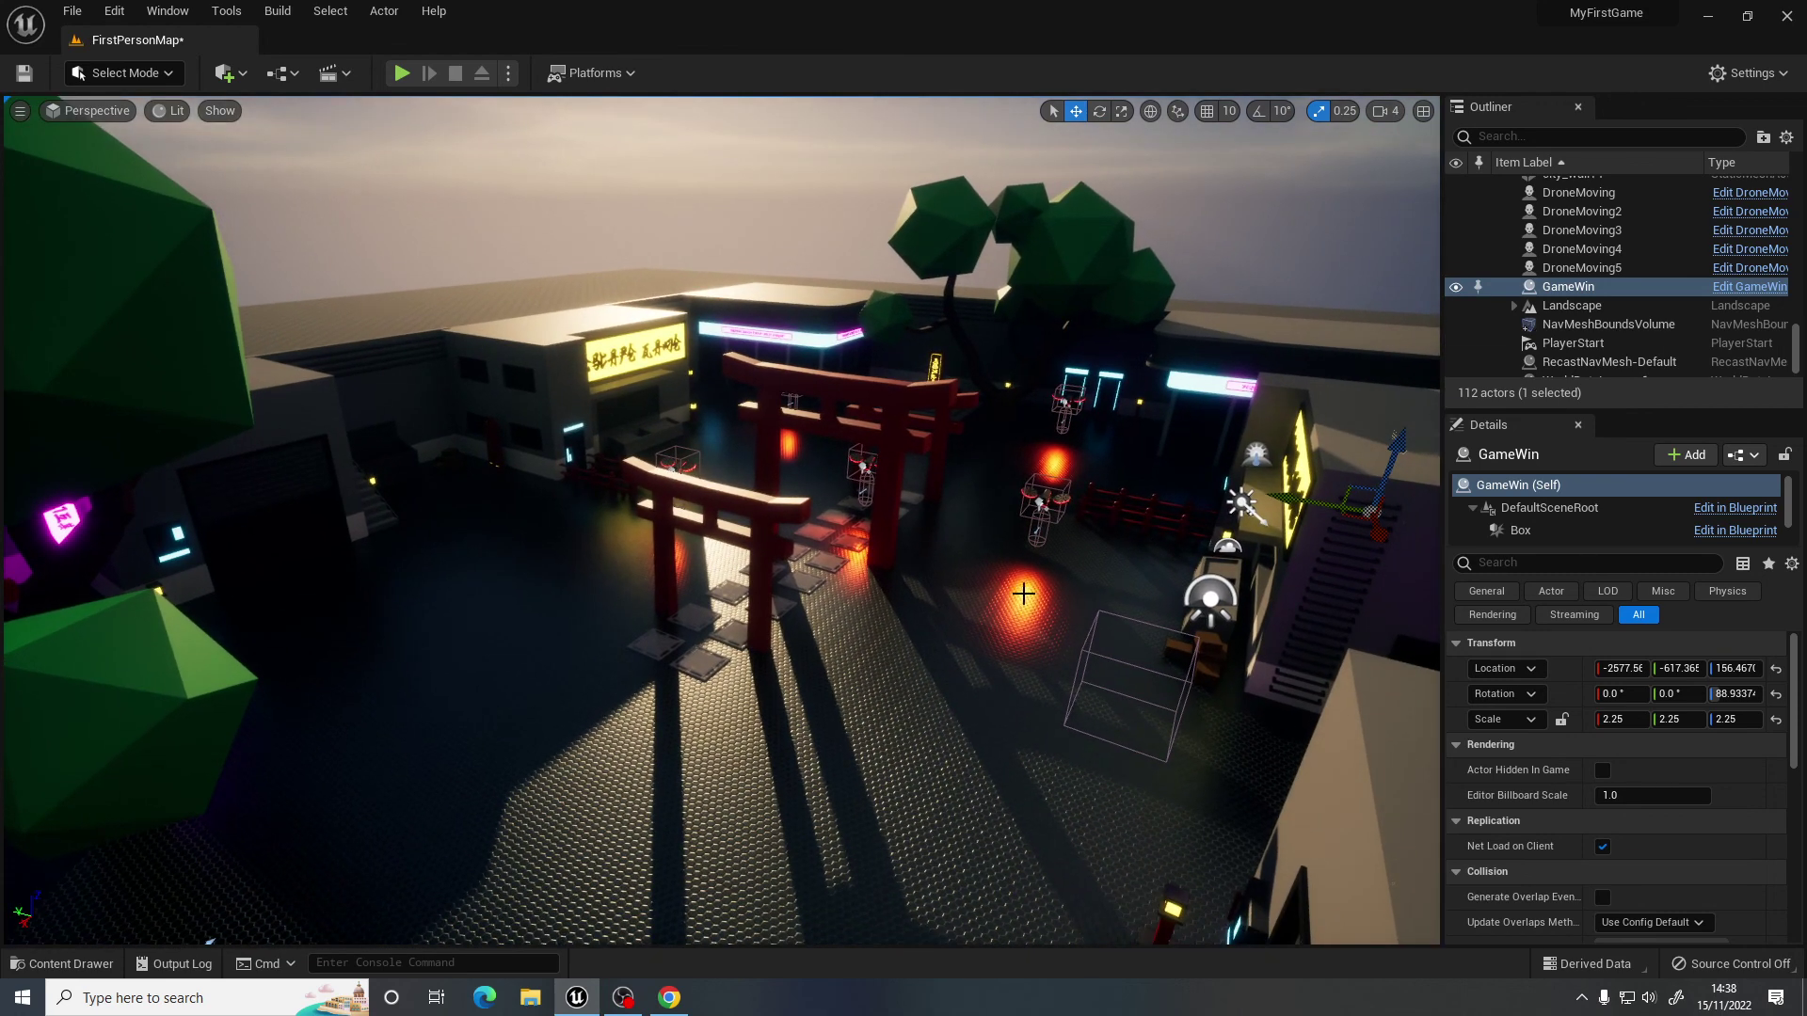
{"action": "right_click_drag", "start_coordinate": [918, 569], "coordinate": [914, 553]}
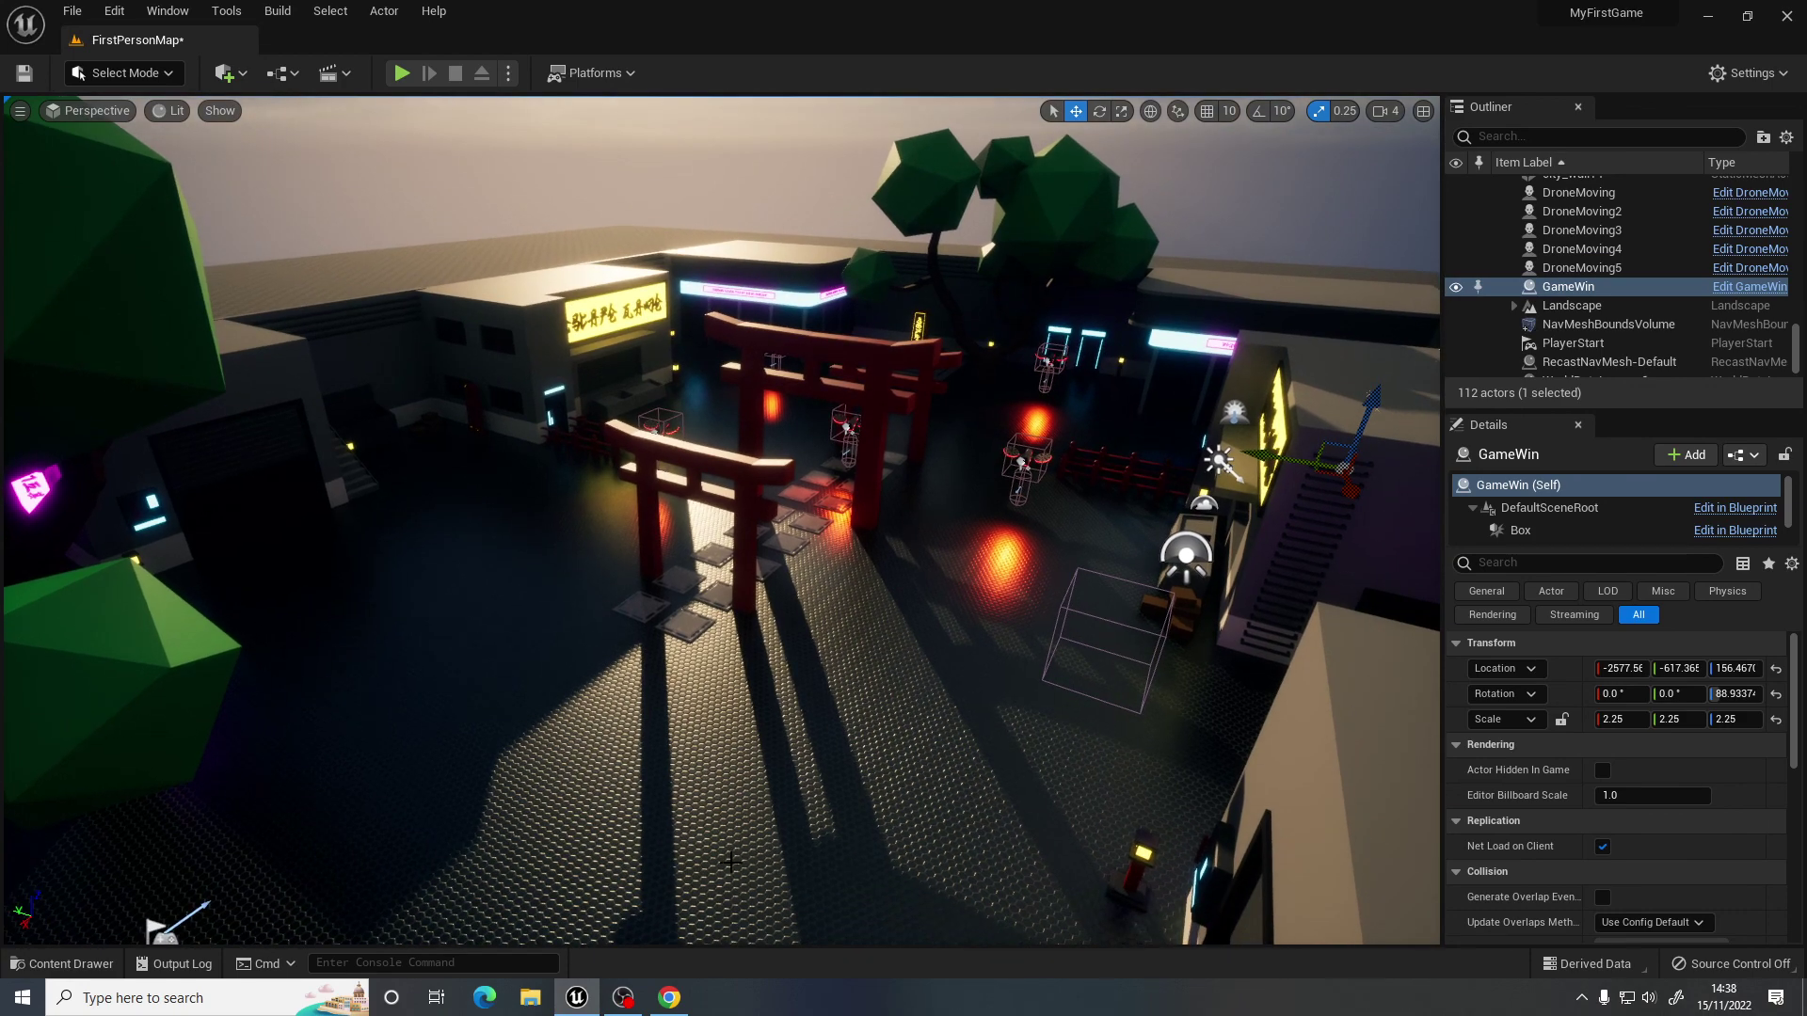